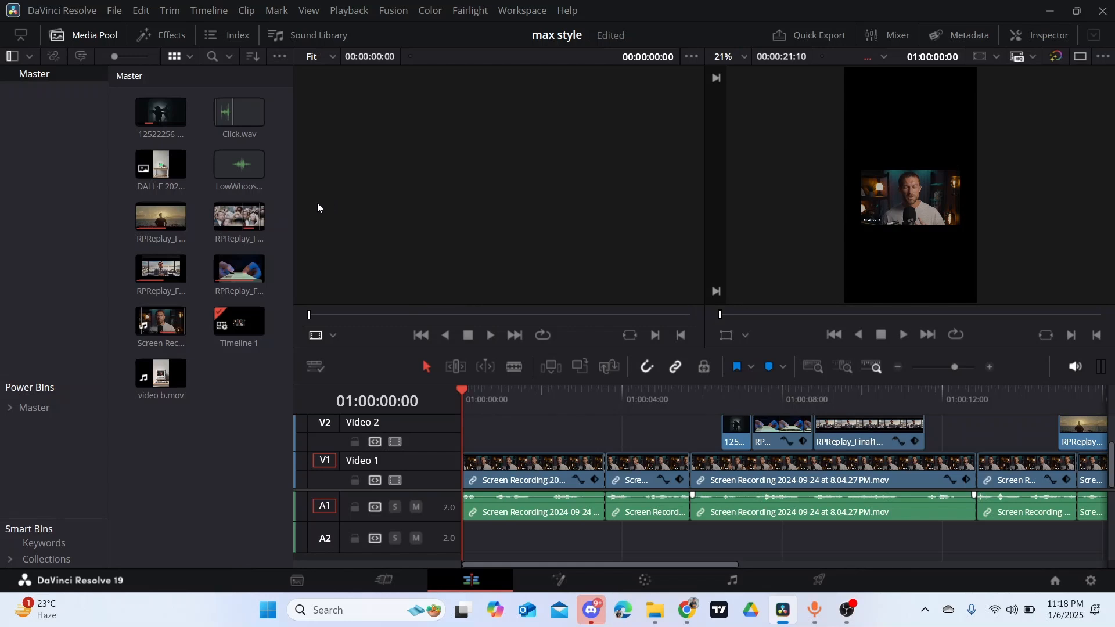
- Play the whole timeline through to its end to review the edit
left_click_drag(954, 367, 949, 362)
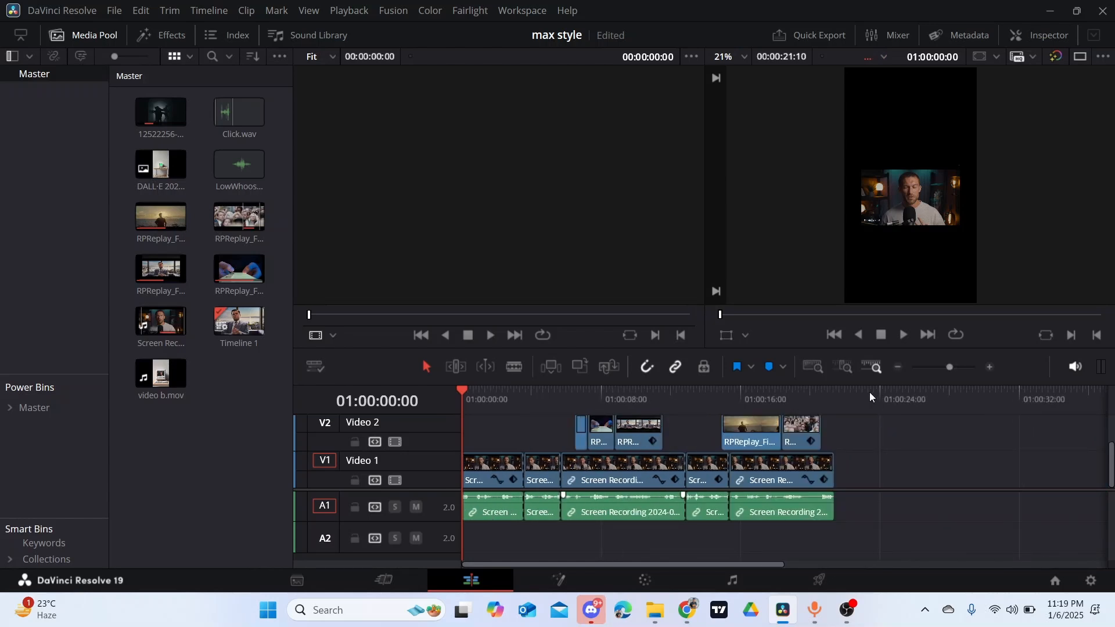
key("space")
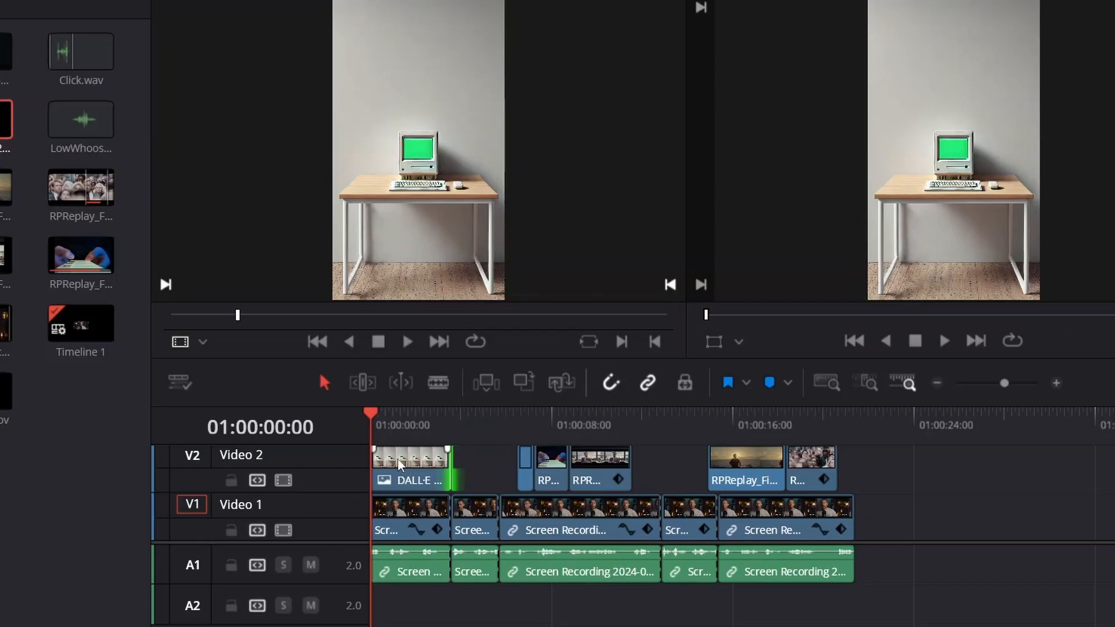
- Open the DALL·E computer image clip on Video 2 in Fusion and move the MediaIn1 node farther from MediaOut1
left_click(399, 459)
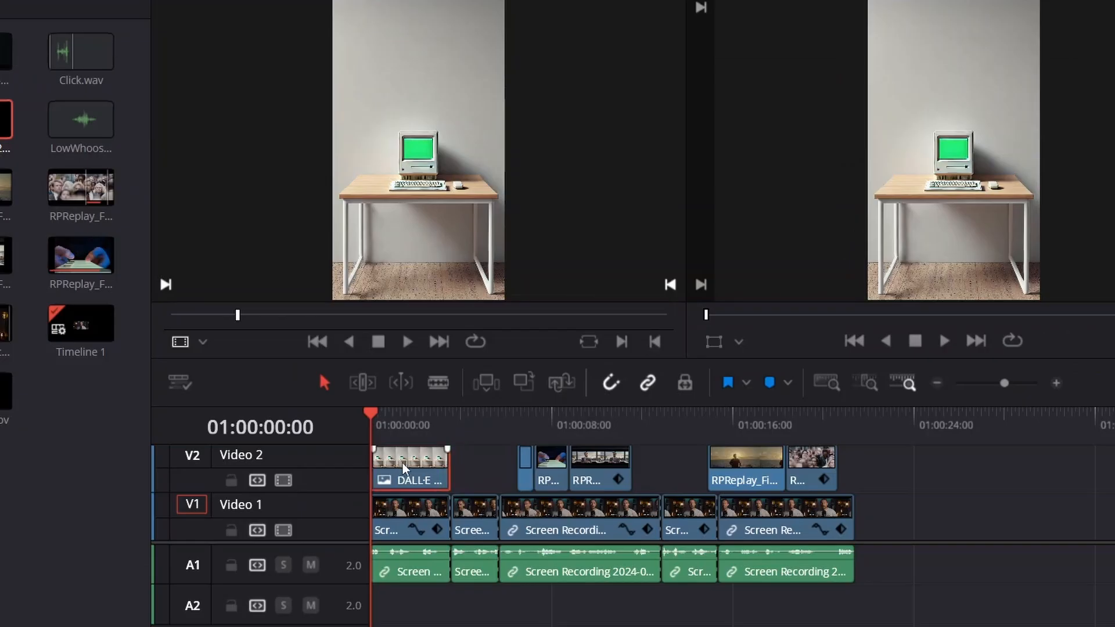
right_click(402, 462)
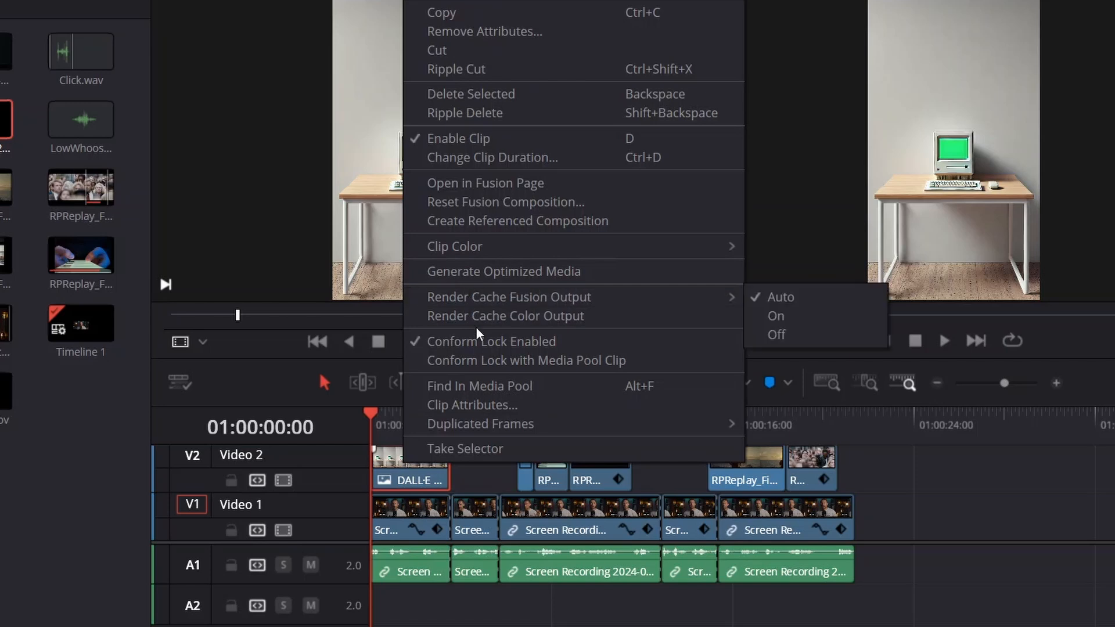
left_click(479, 184)
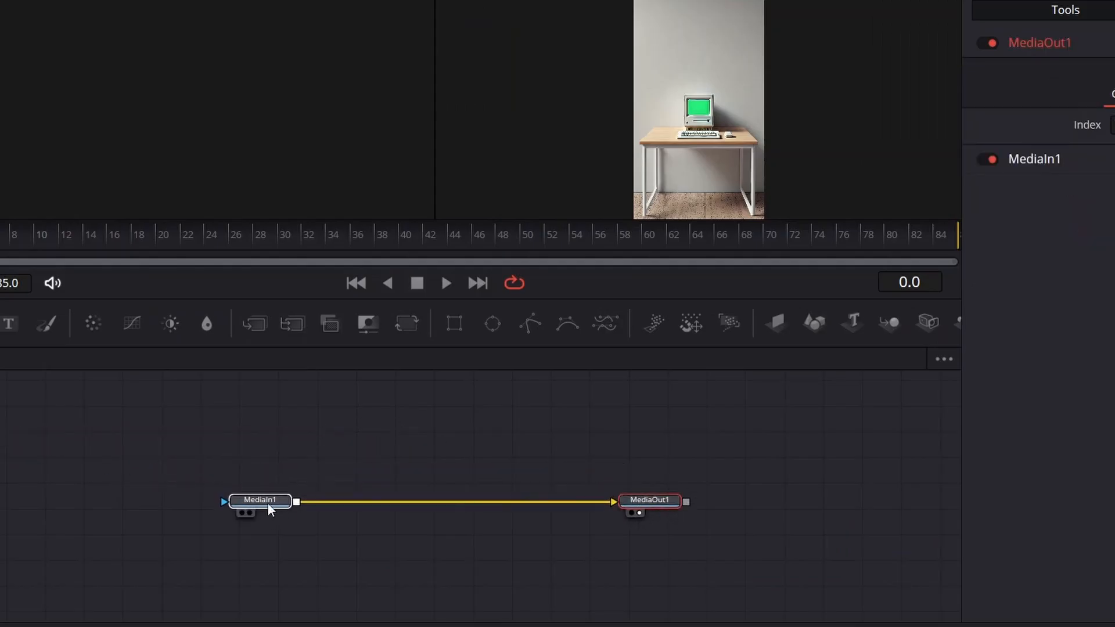
left_click_drag(267, 503, 98, 498)
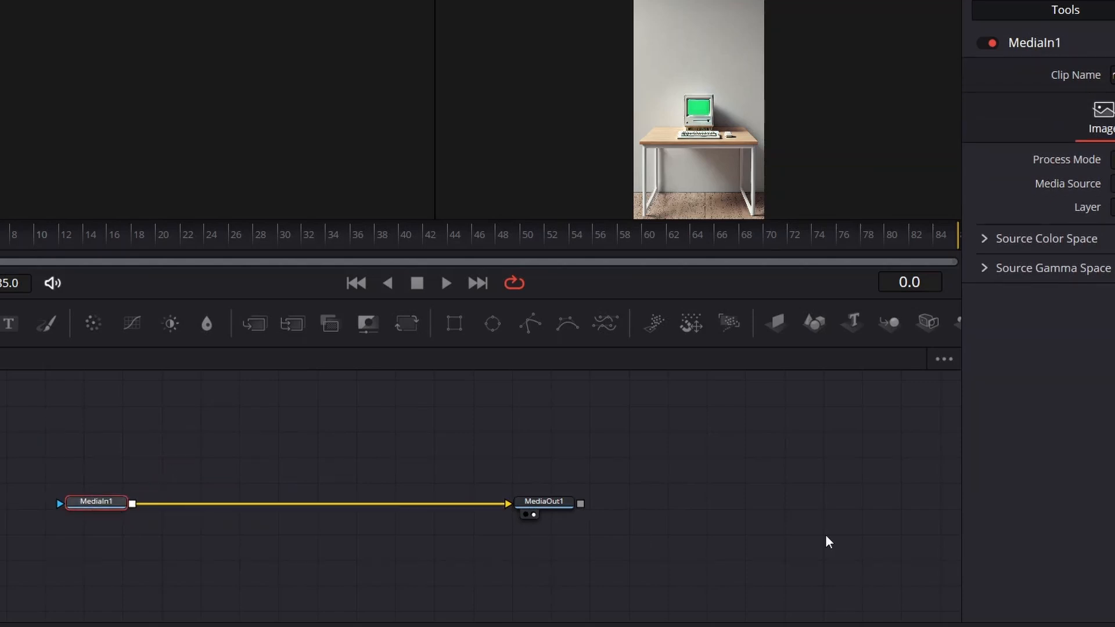
- Add a Delta Keyer after MediaIn1, sample the computer screen's green as its background color, and return to the Edit page
key("shift+space")
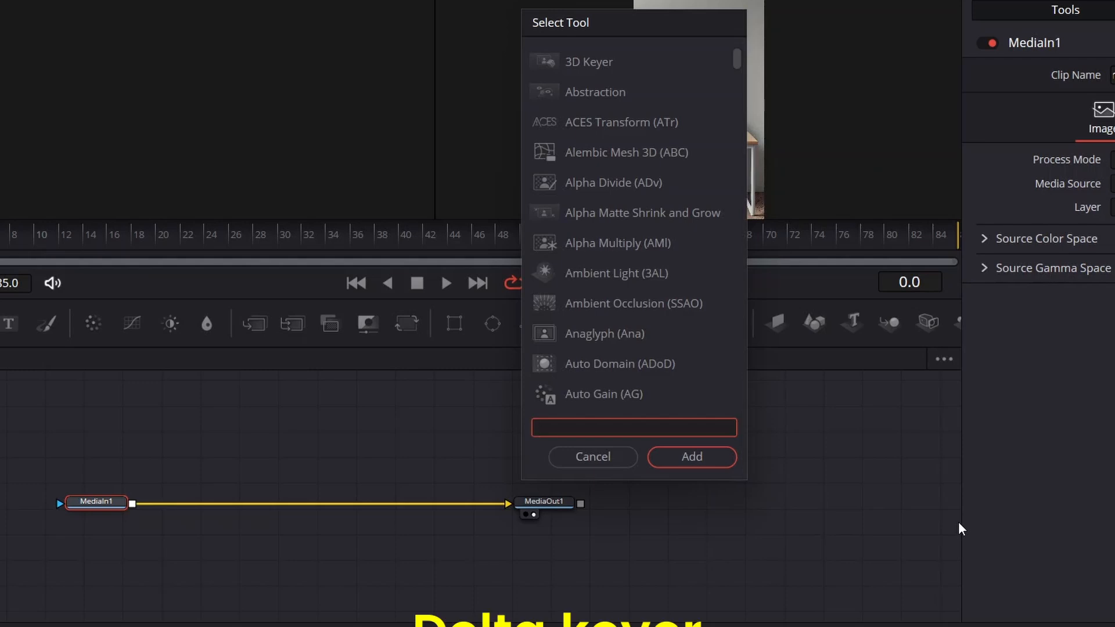
type("del")
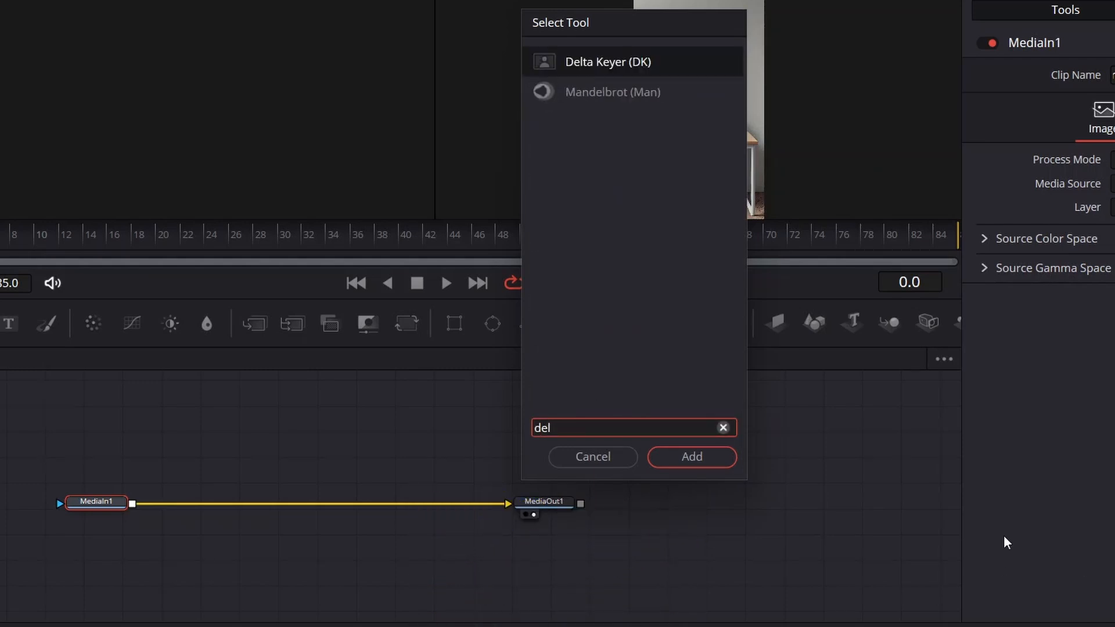
left_click(704, 461)
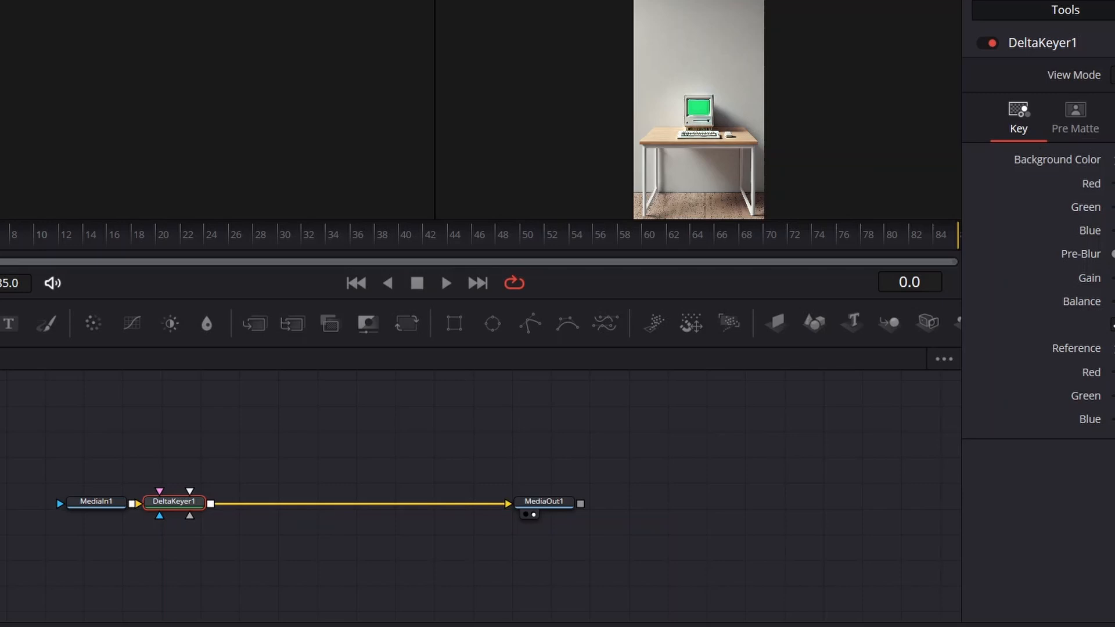
left_click_drag(1109, 159, 700, 110)
key("shift+4")
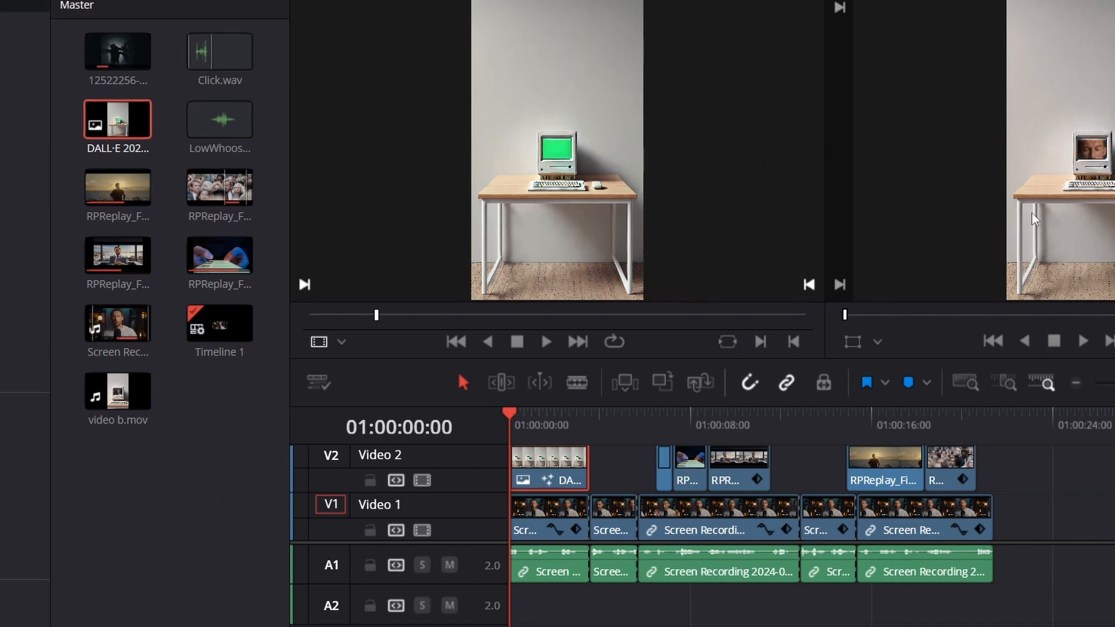
- Zoom the DALL·E clip to 2.660 in X and Y
key("ctrl+9")
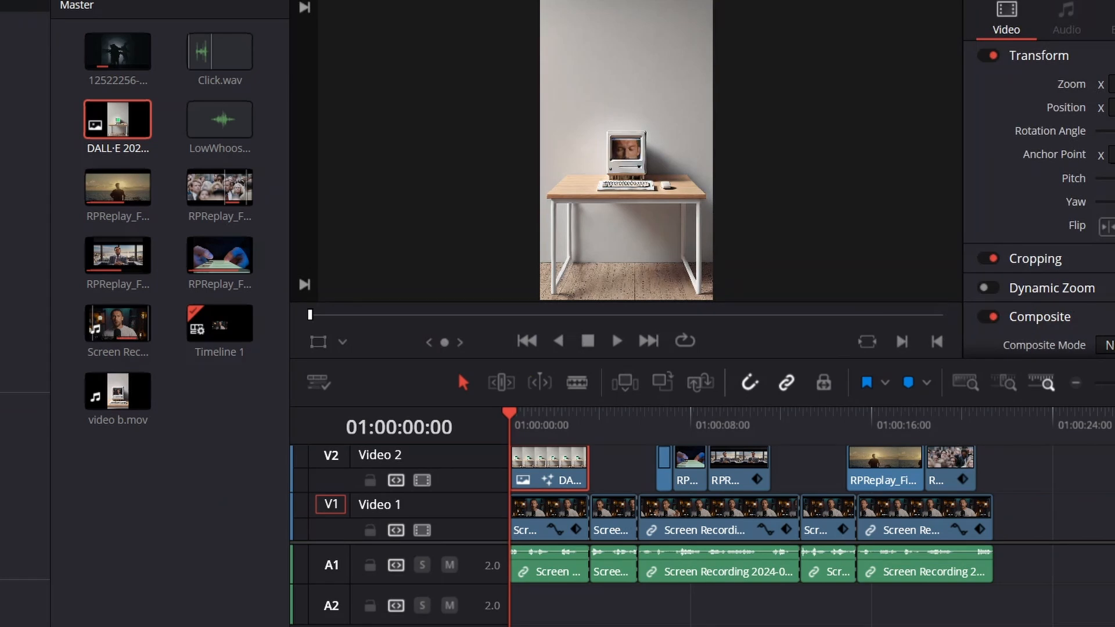
left_click_drag(1110, 84, 1114, 84)
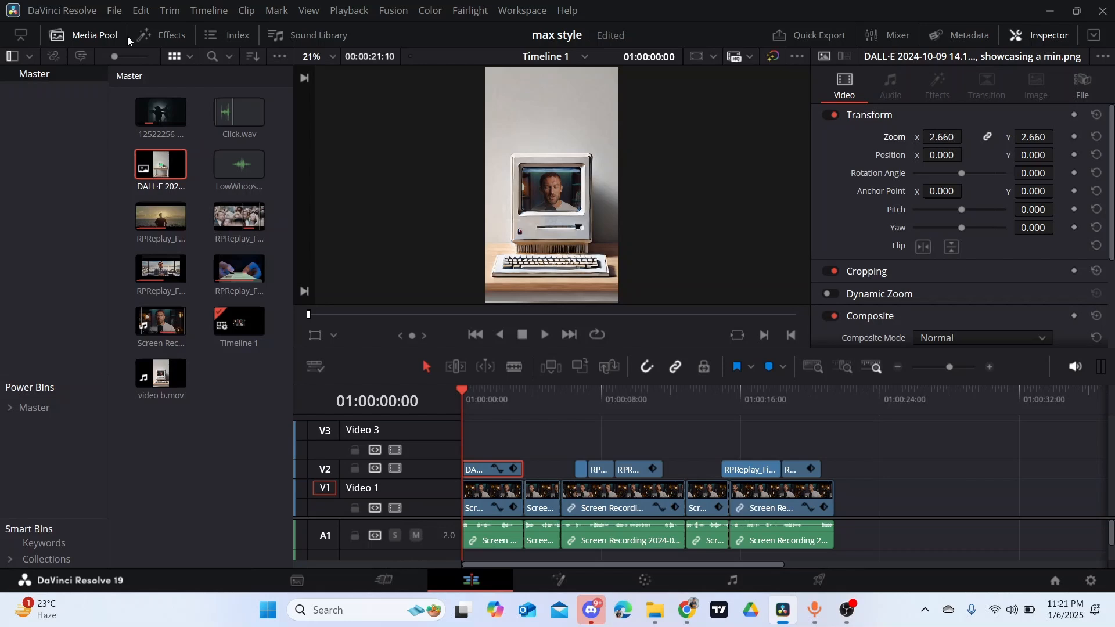
- Add a Text+ title on Video 3 at the timeline start, trim it to the DALL·E clip's length and reduce the track's height
left_click(158, 35)
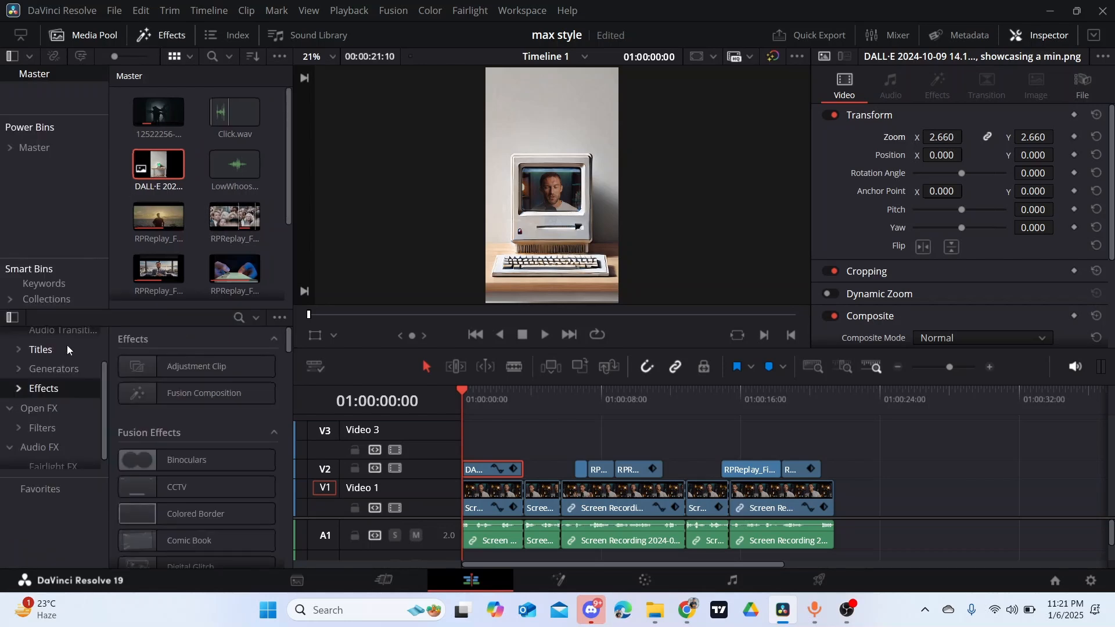
left_click(67, 347)
left_click_drag(191, 503, 460, 444)
left_click(544, 440)
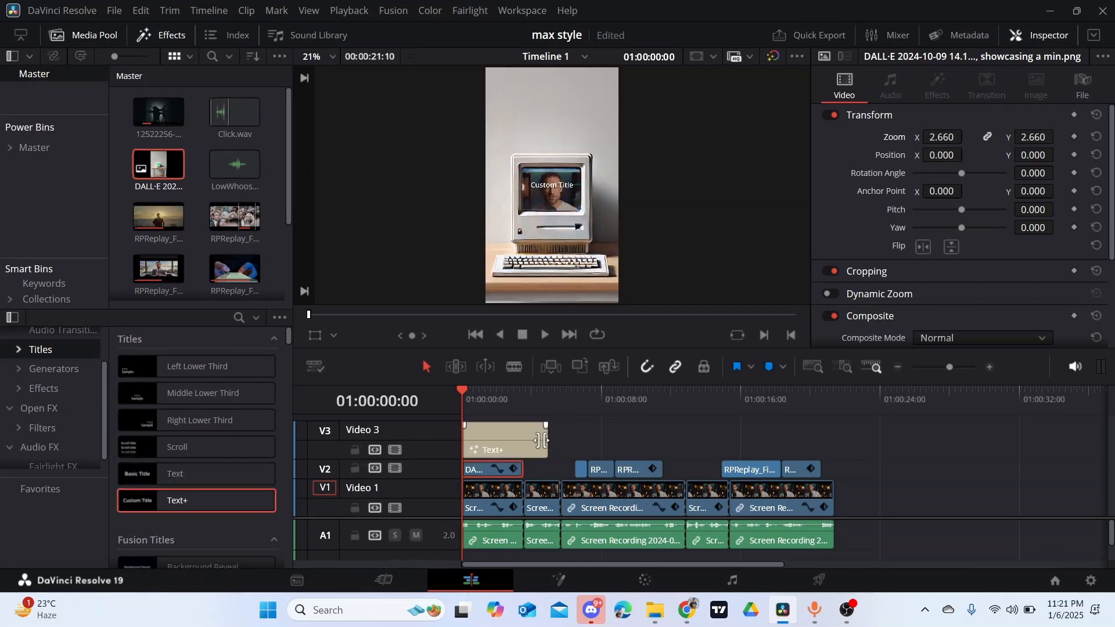
left_click_drag(513, 441, 525, 440)
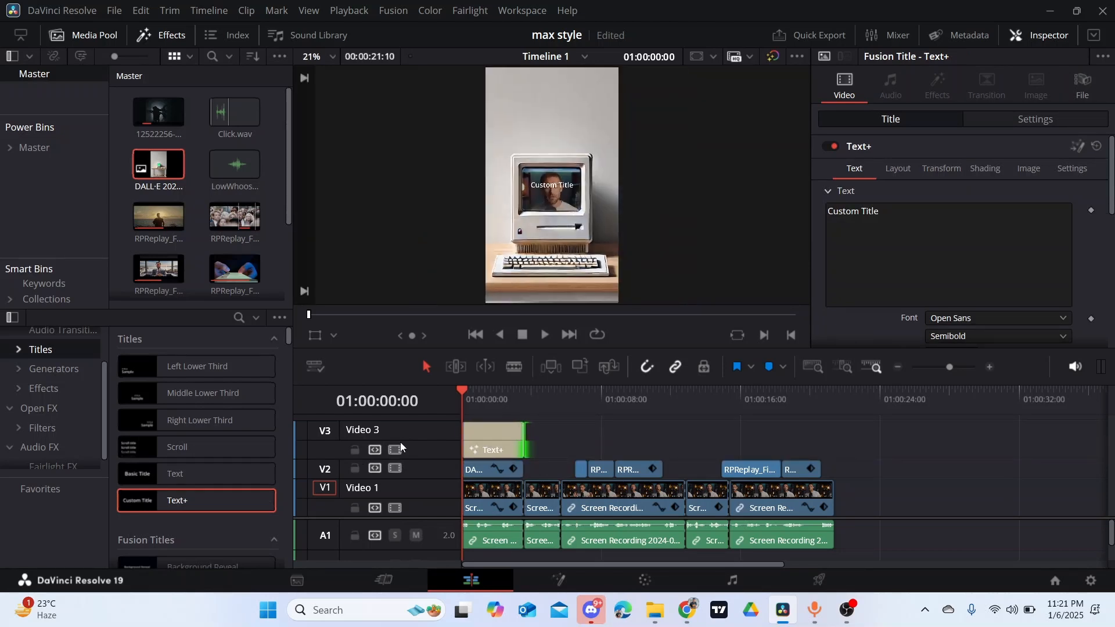
left_click_drag(407, 422, 395, 473)
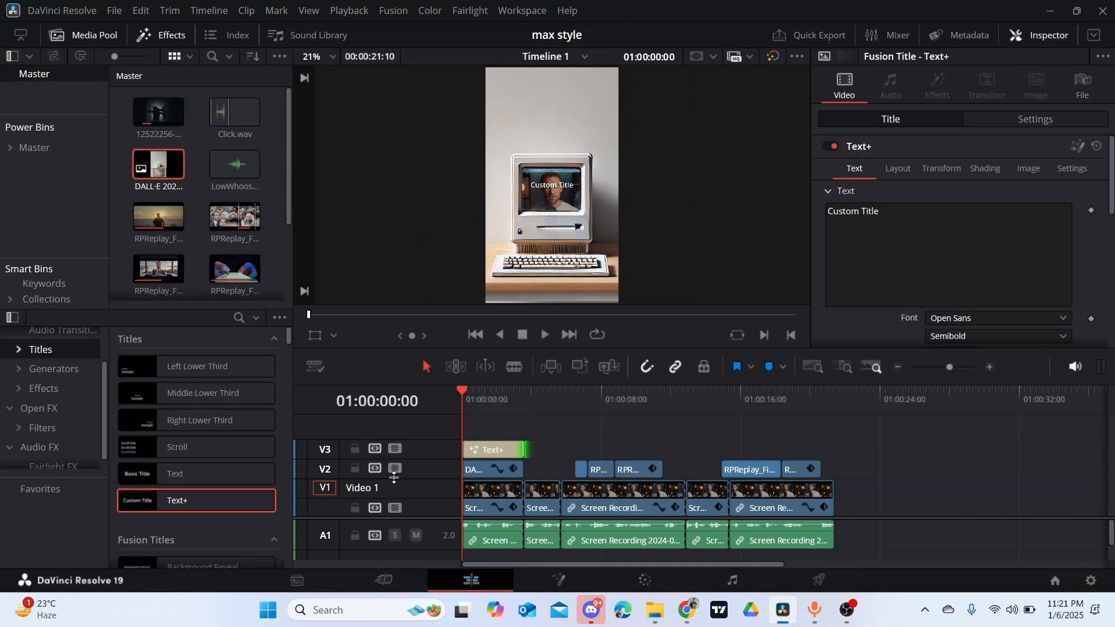
- Set the title's font to Montserrat Bold
scroll(1055, 285, "down", 2)
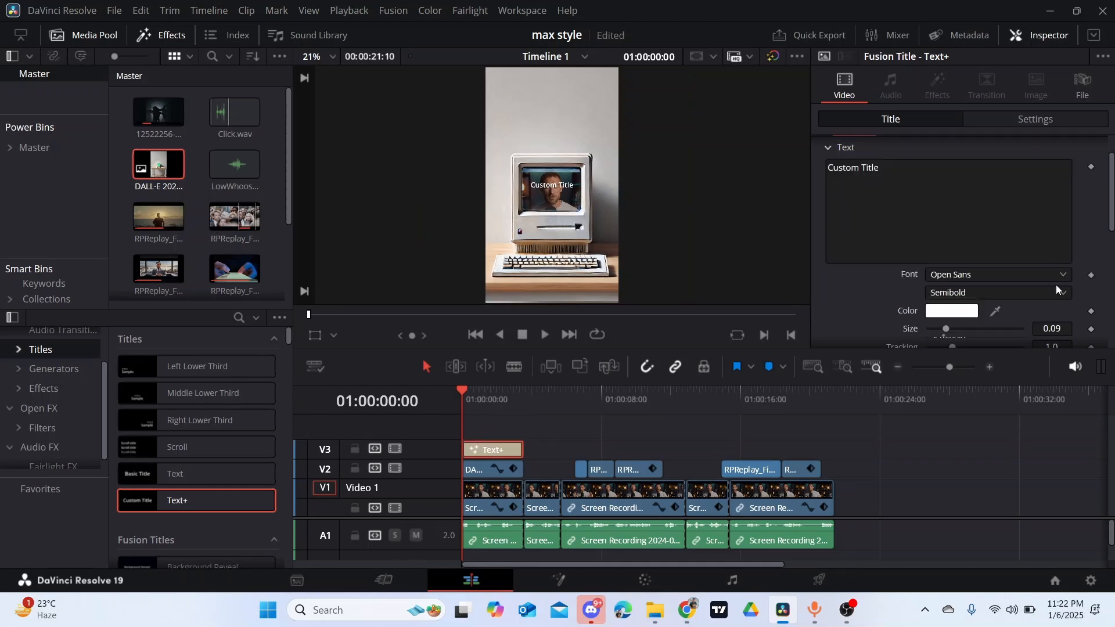
left_click(1061, 278)
left_click(1009, 284)
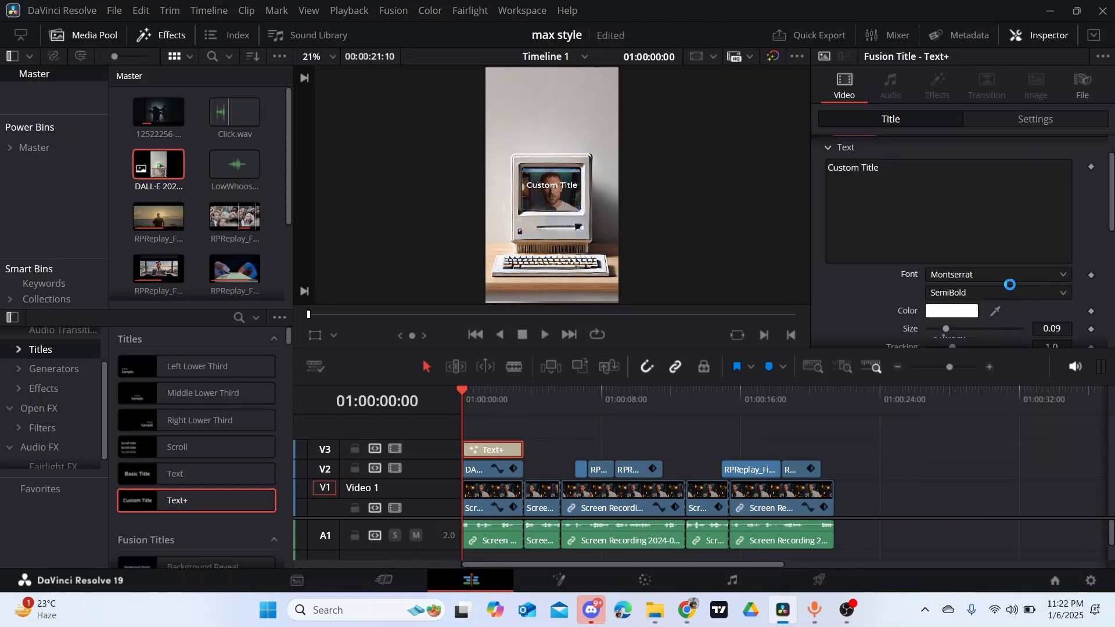
left_click(1060, 291)
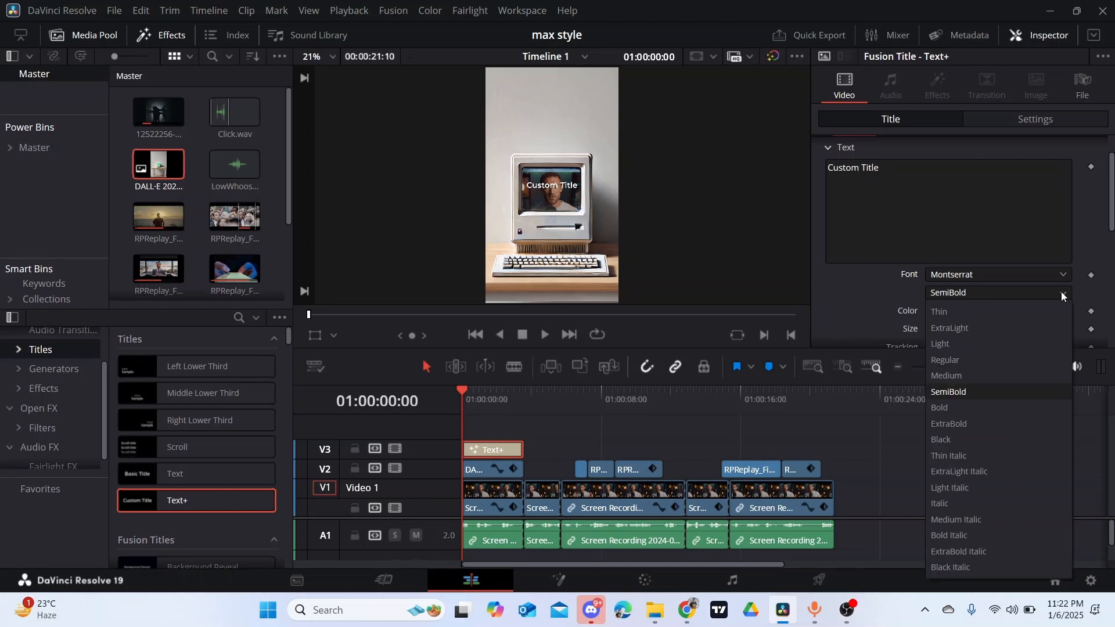
left_click(1006, 414)
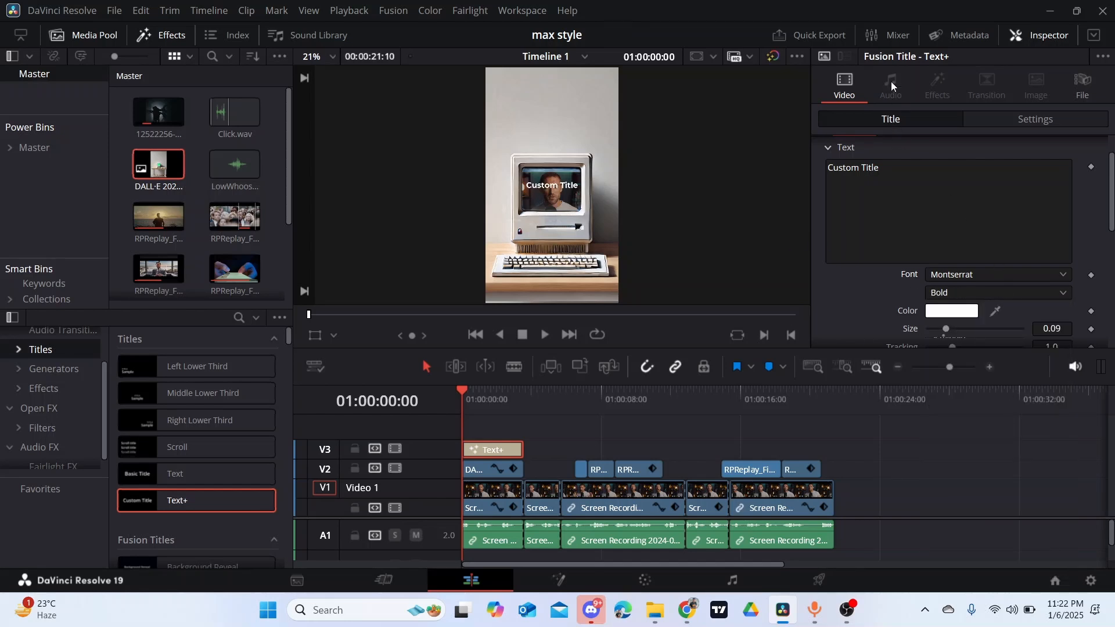
- Position the title above the computer with its center at about X 0.309, Y 0.899
scroll(880, 188, "up", 2)
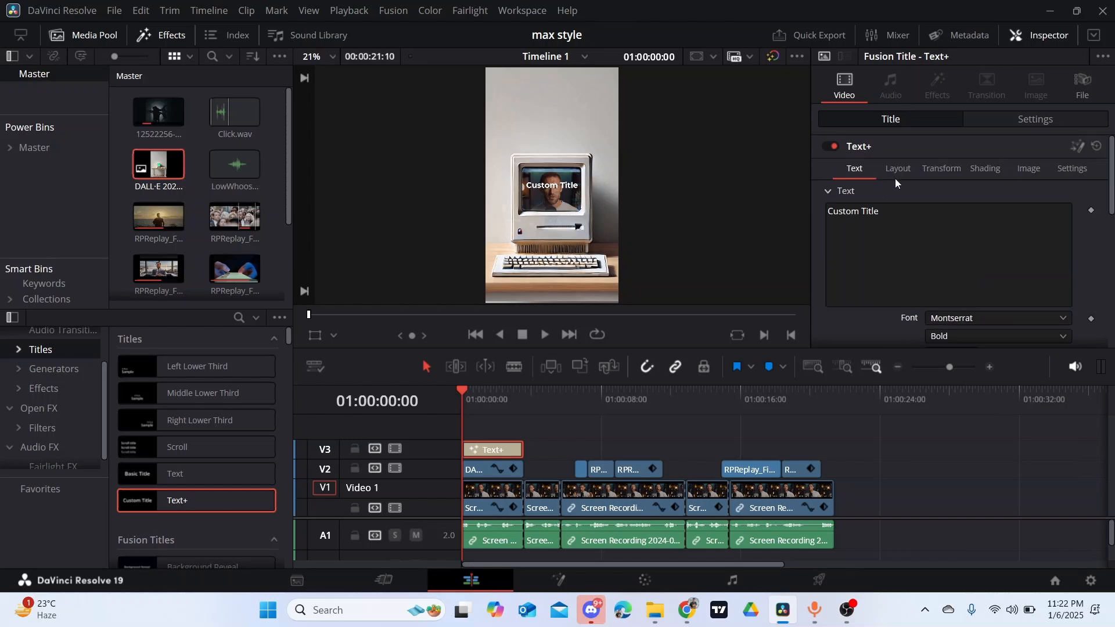
left_click(897, 169)
left_click_drag(1051, 229, 951, 216)
- Enable the title's Red Outline shading element and change its color to near-black #030000
left_click(990, 169)
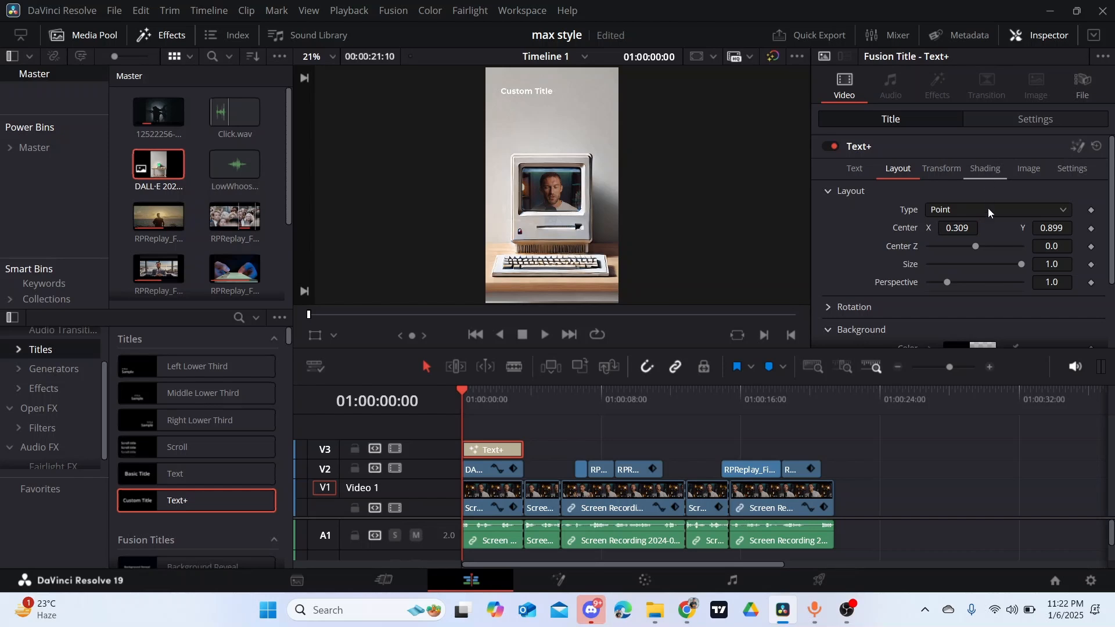
left_click(952, 209)
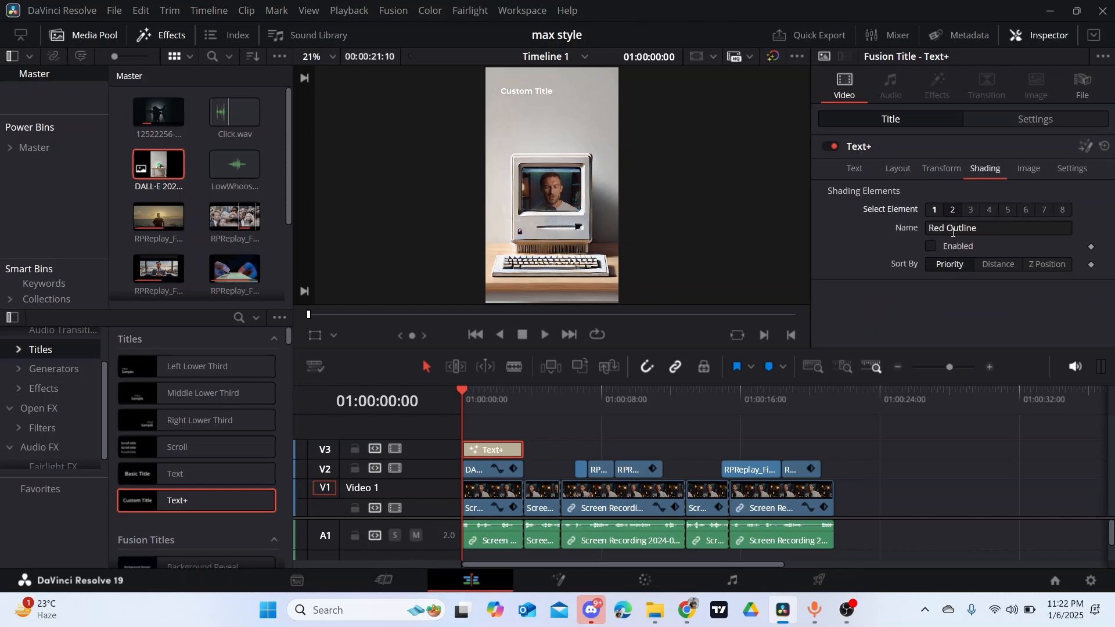
left_click(932, 246)
scroll(950, 256, "down", 5)
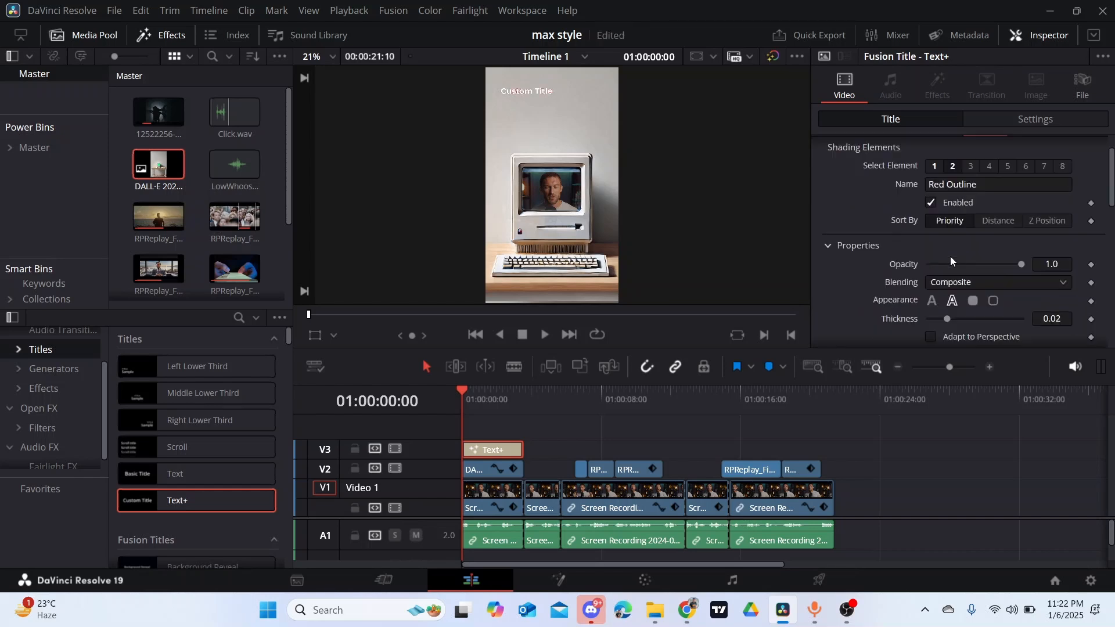
scroll(950, 260, "down", 3)
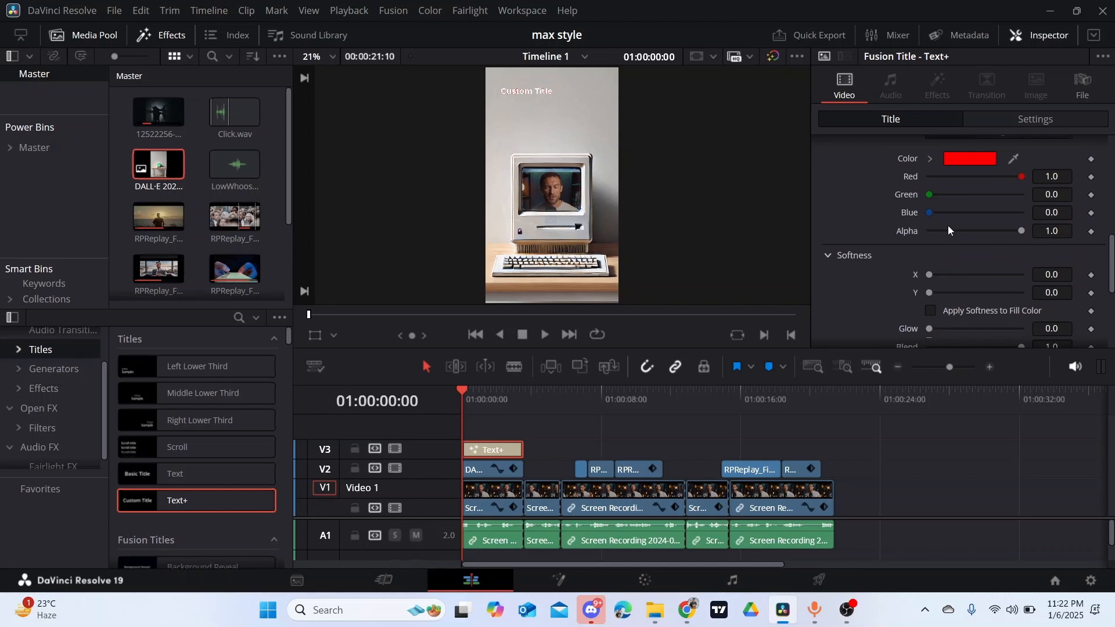
left_click(955, 159)
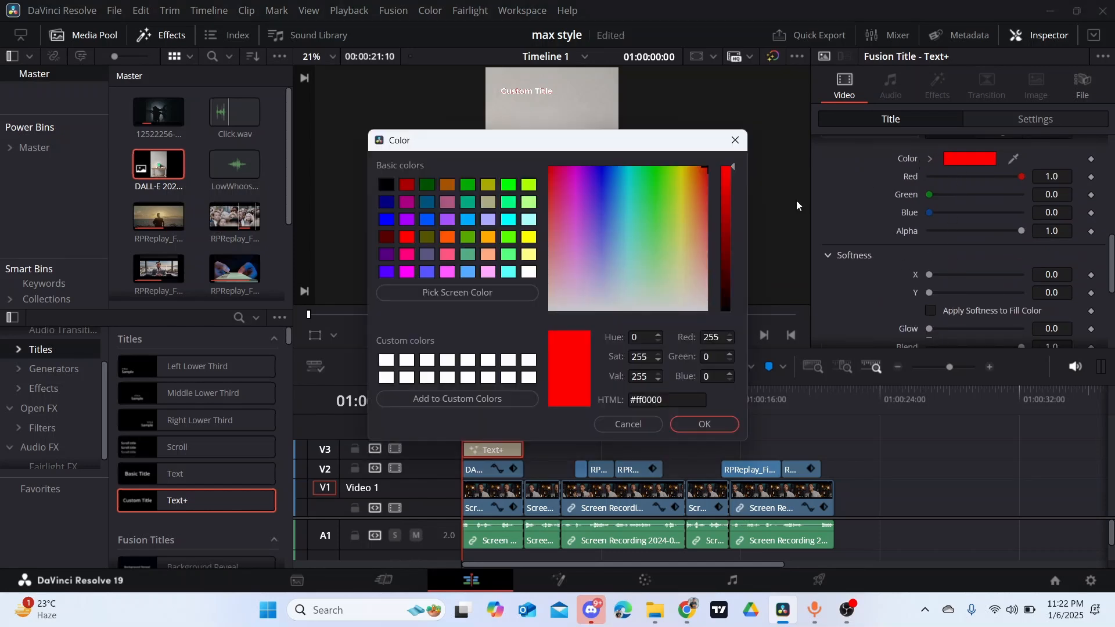
left_click(728, 310)
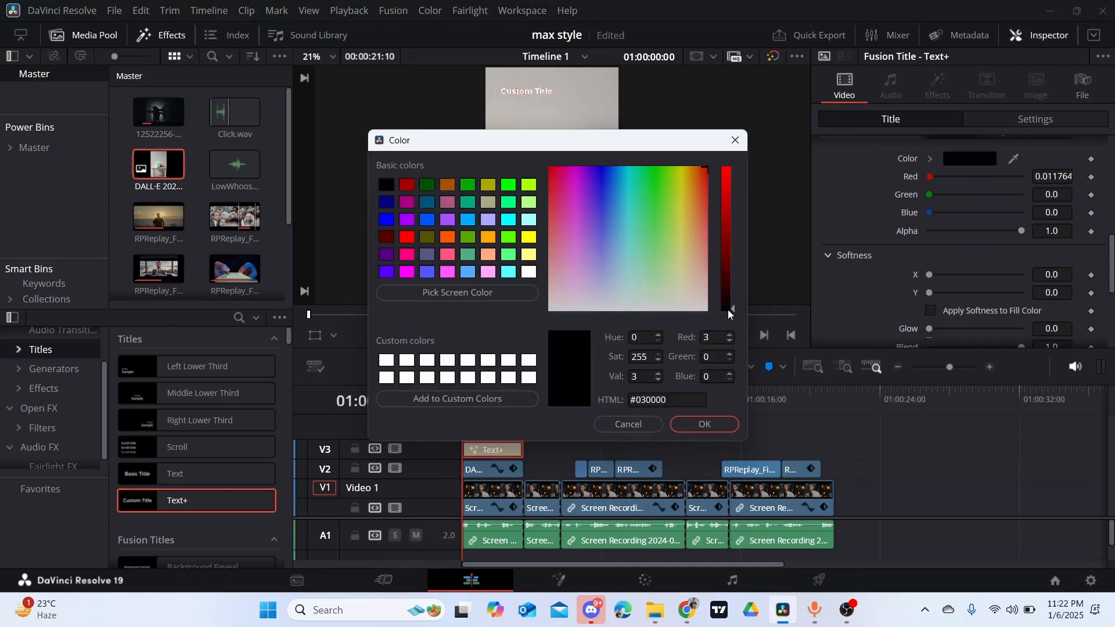
left_click(704, 424)
- Set the title outline's thickness to 0.1 and raise its X and Y softness to the slider maximum
scroll(913, 211, "down", 10)
scroll(966, 201, "up", 1)
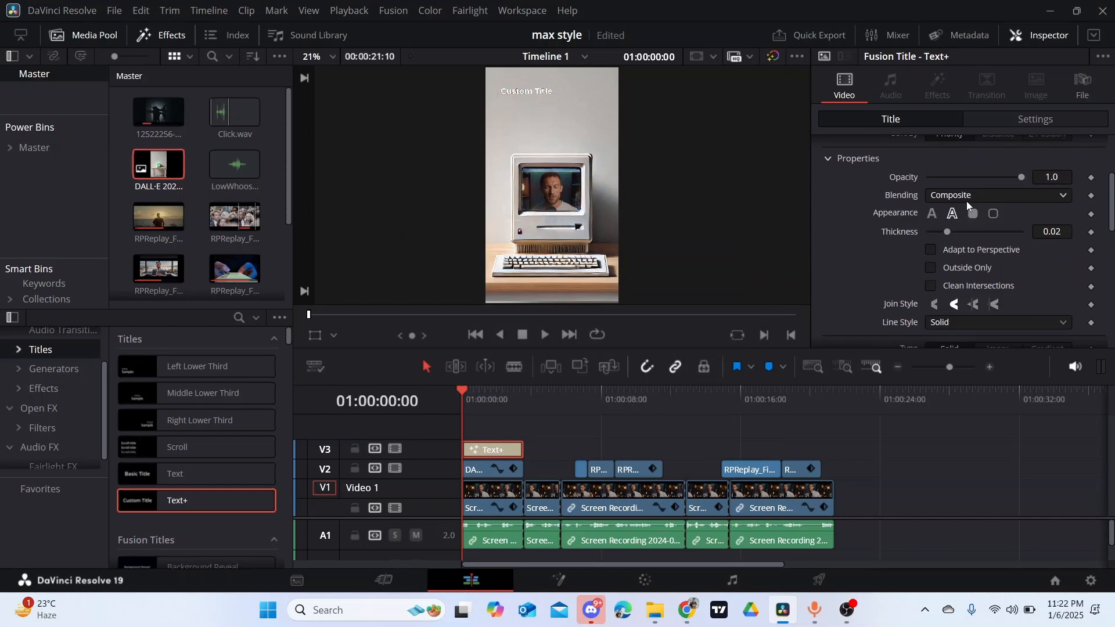
left_click_drag(948, 236, 1074, 257)
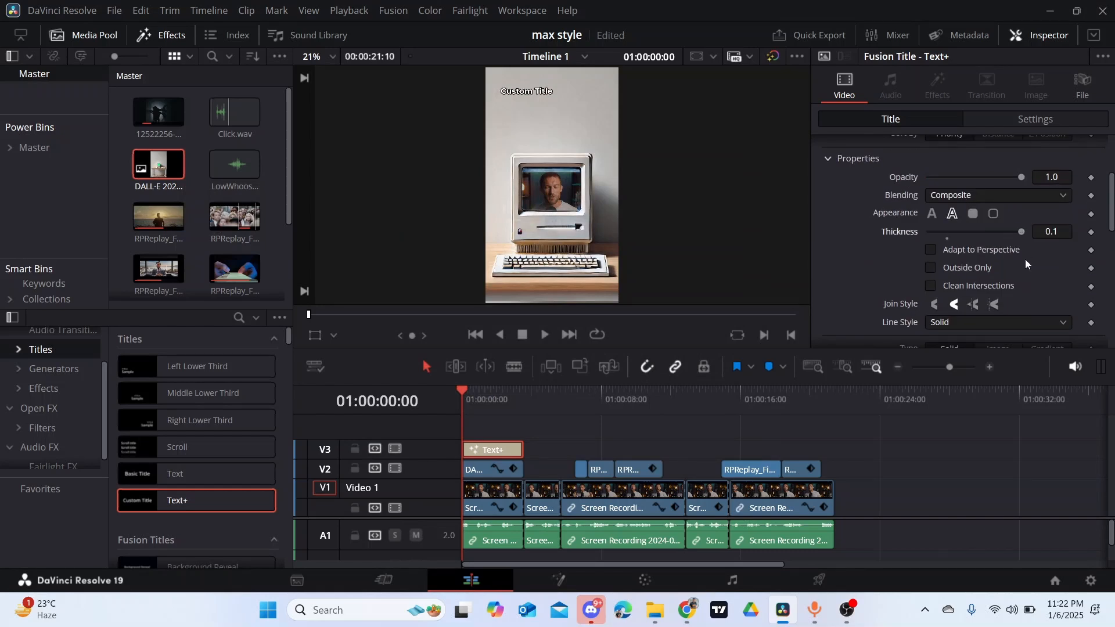
scroll(1022, 259, "down", 1)
scroll(1017, 254, "down", 1)
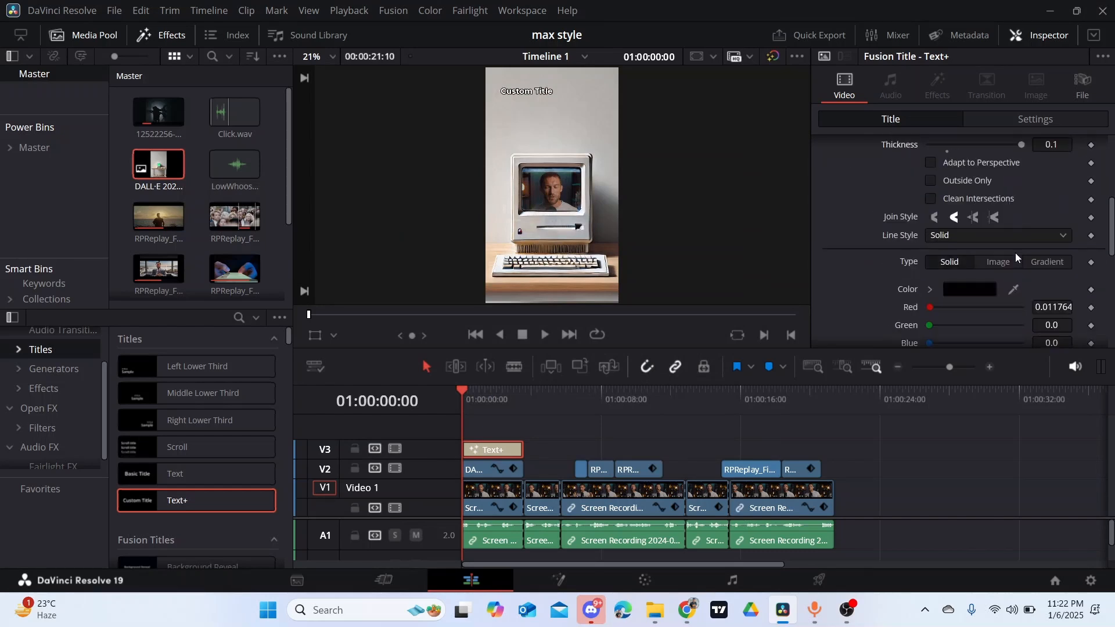
scroll(1015, 252, "down", 1)
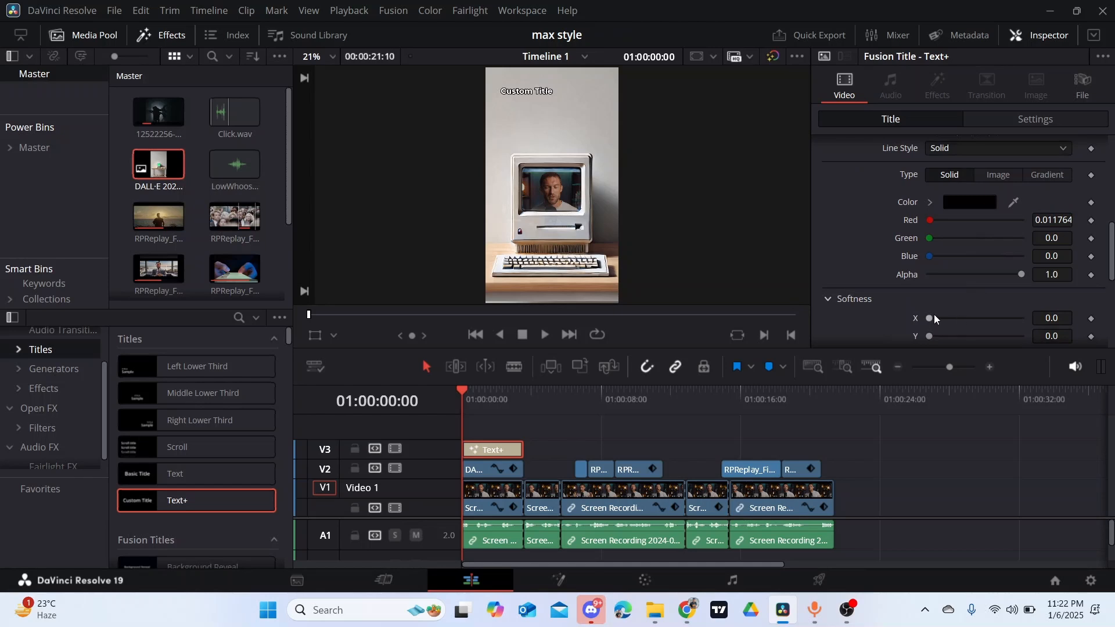
left_click_drag(930, 319, 1039, 323)
left_click_drag(930, 337, 1033, 337)
- Enable the title's Black Shadow shading element and raise its X softness to the slider maximum
scroll(976, 238, "up", 3)
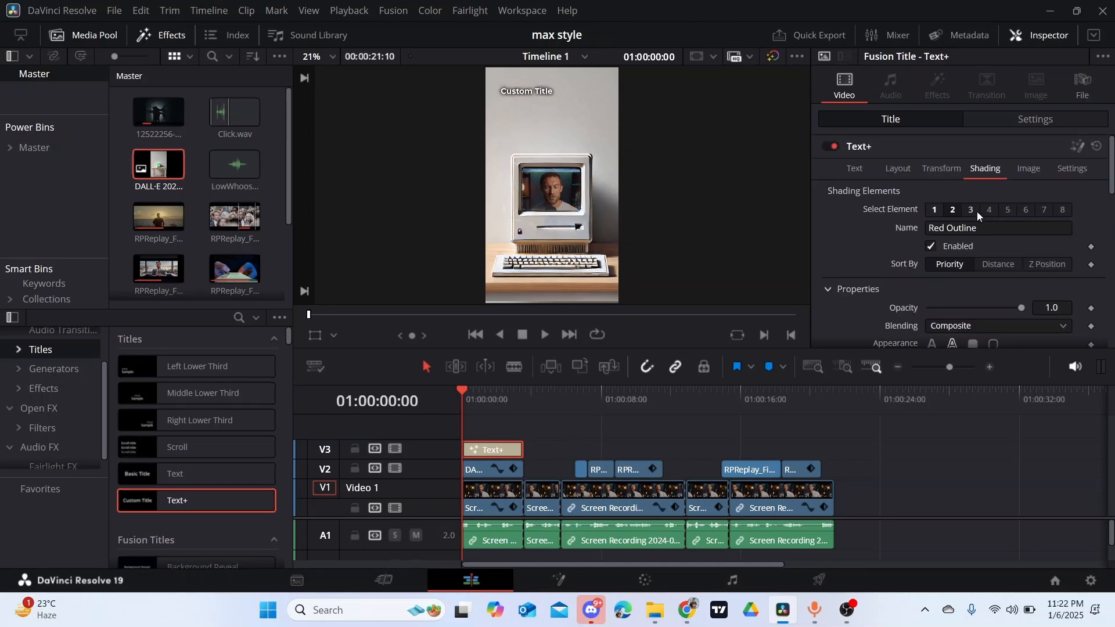
left_click(971, 209)
left_click(932, 246)
scroll(974, 301, "down", 3)
scroll(956, 281, "down", 4)
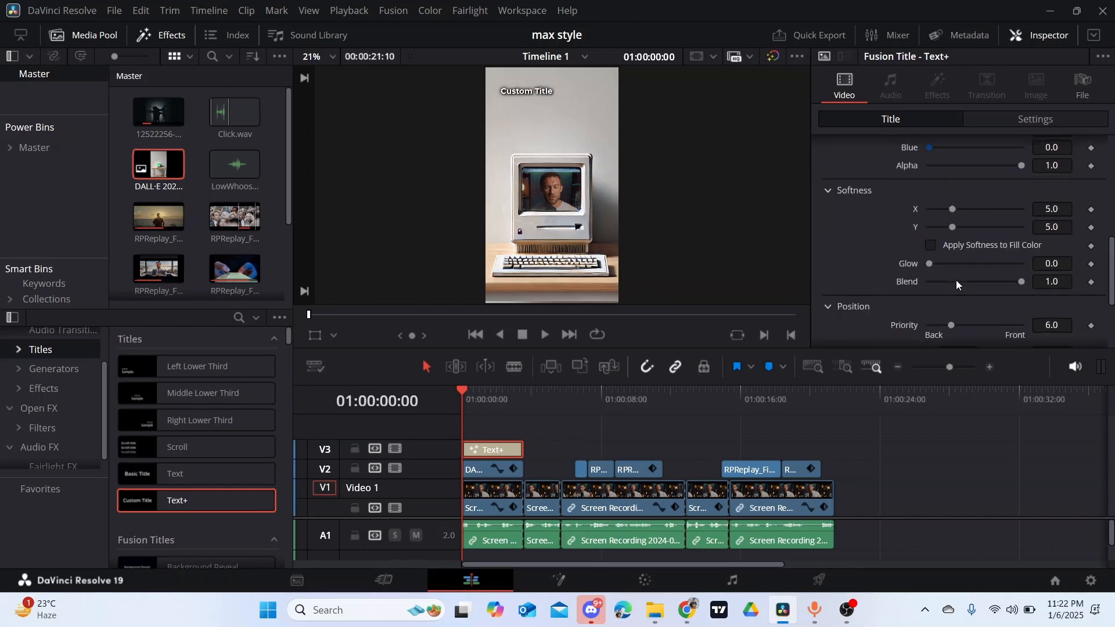
left_click_drag(952, 209, 1024, 238)
scroll(999, 194, "up", 7)
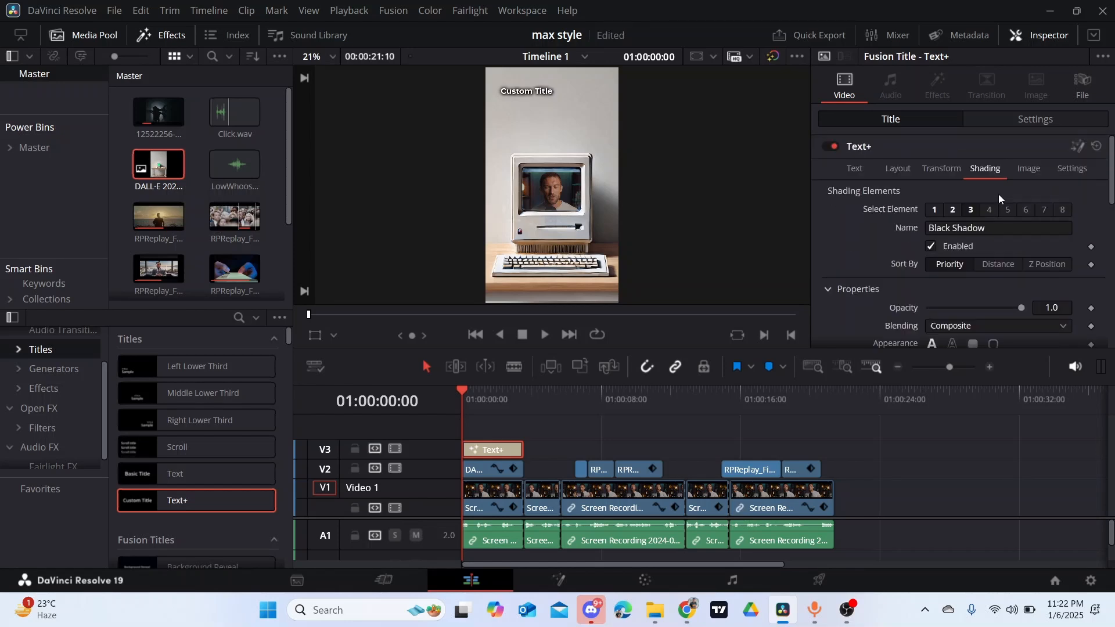
- Enable shading element 5 of the title and raise its softness
left_click(1008, 210)
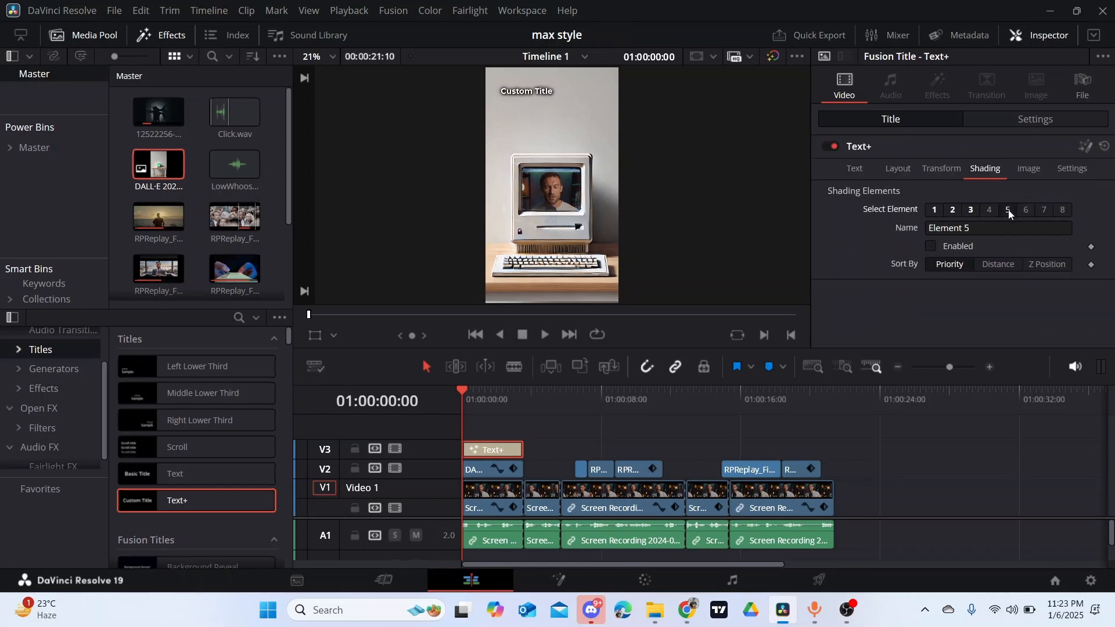
left_click(932, 246)
scroll(974, 227, "down", 4)
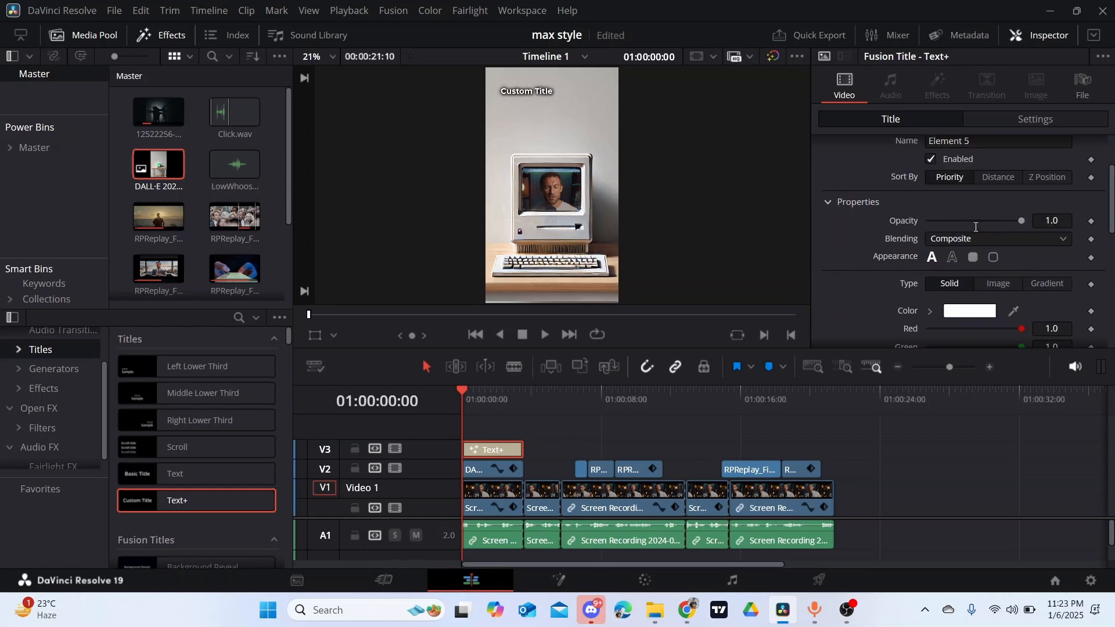
scroll(952, 230, "down", 2)
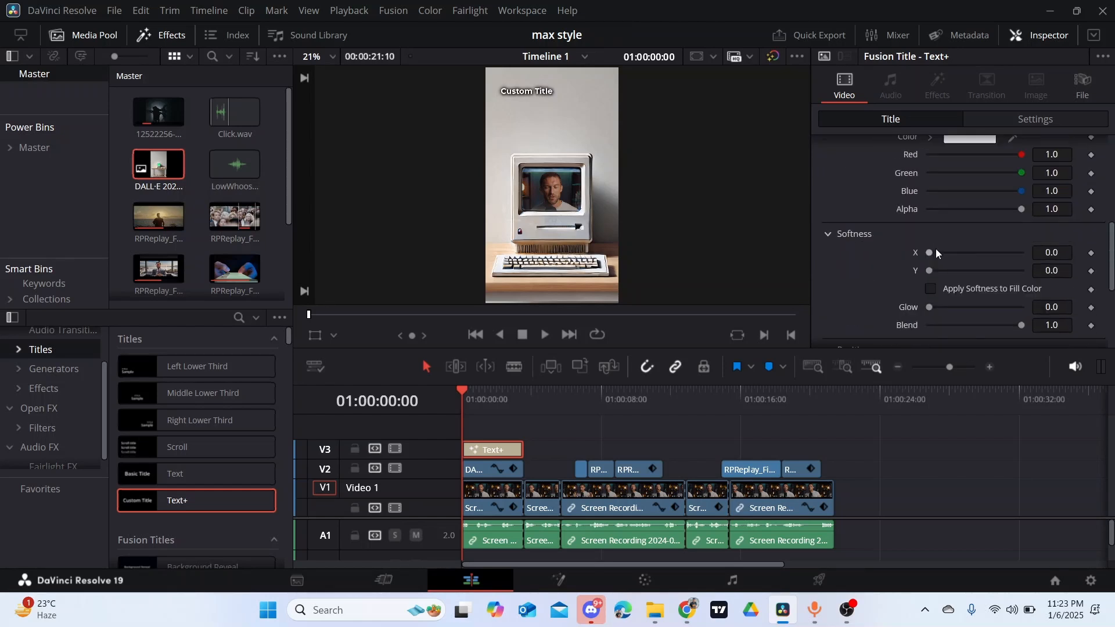
mouse_move(935, 249)
left_mouse_down()
mouse_move(996, 253)
mouse_move(976, 277)
mouse_move(987, 275)
left_mouse_up()
- Set shading element 5's appearance to text outline with a thickness of 0.1, and save the project
scroll(966, 242, "up", 5)
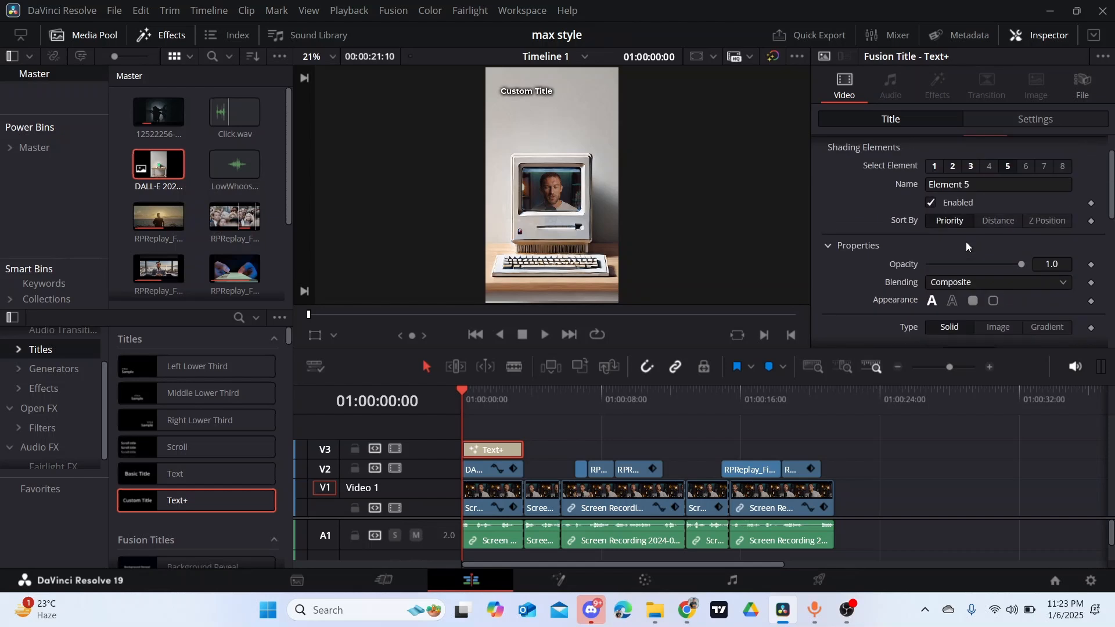
scroll(963, 242, "up", 1)
scroll(957, 227, "down", 1)
scroll(958, 229, "down", 3)
scroll(958, 228, "up", 1)
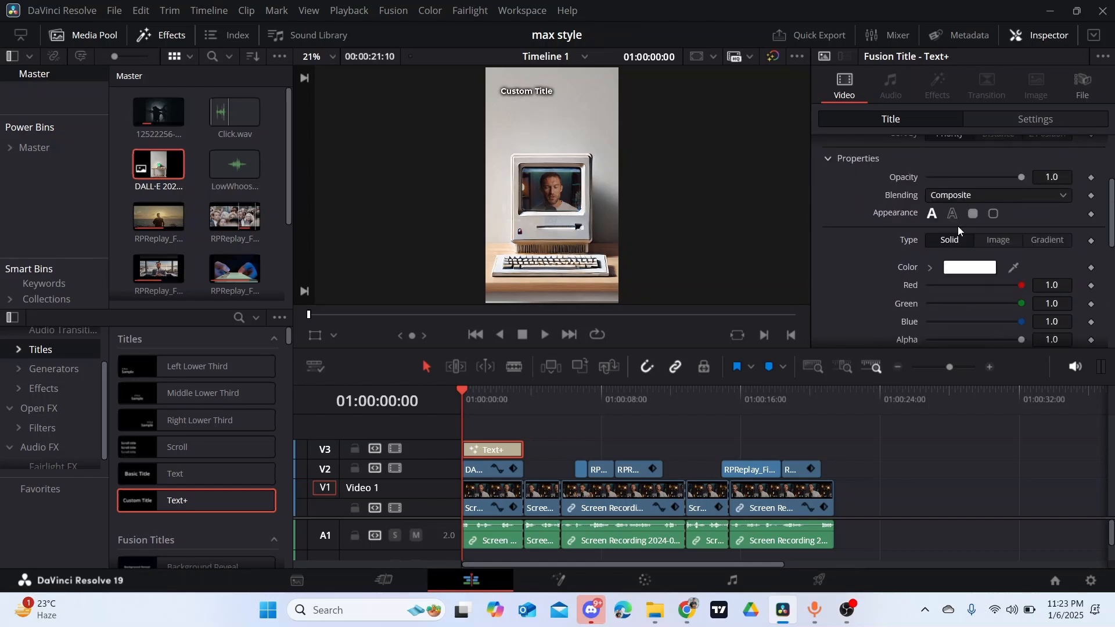
left_click(951, 214)
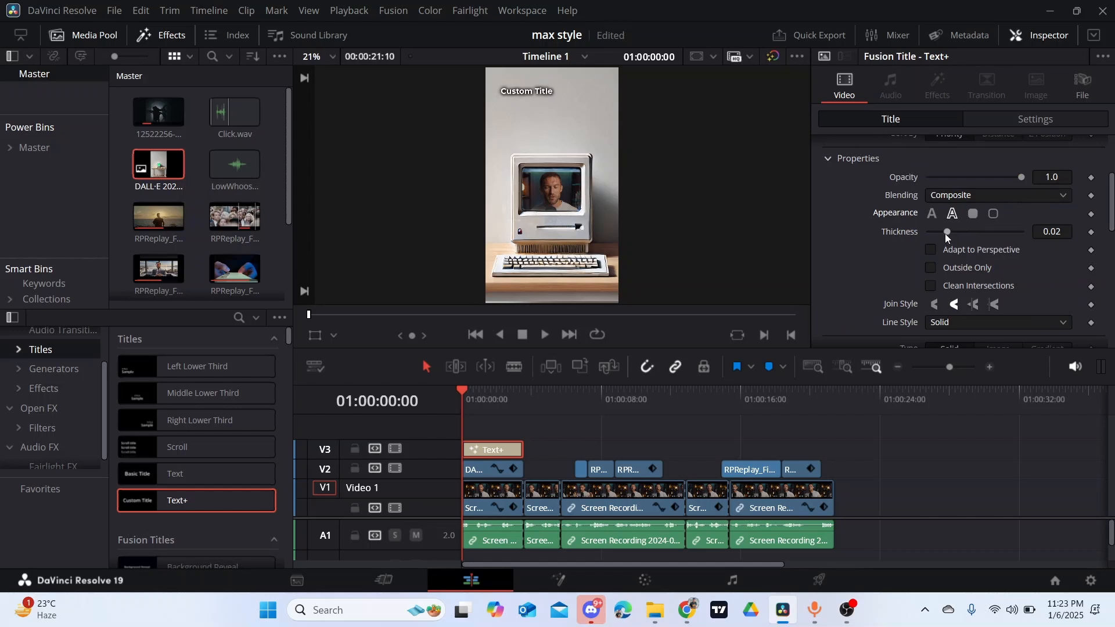
left_click_drag(945, 233, 1052, 255)
key("ctrl+s")
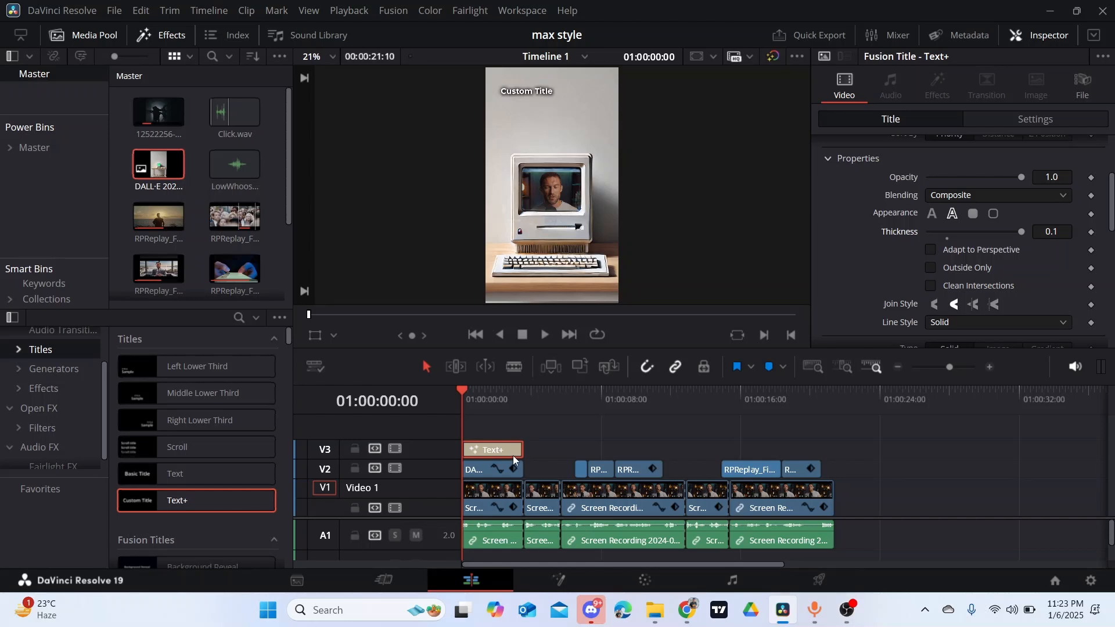
- Play back the start of the timeline to preview the intro with its title
key("space")
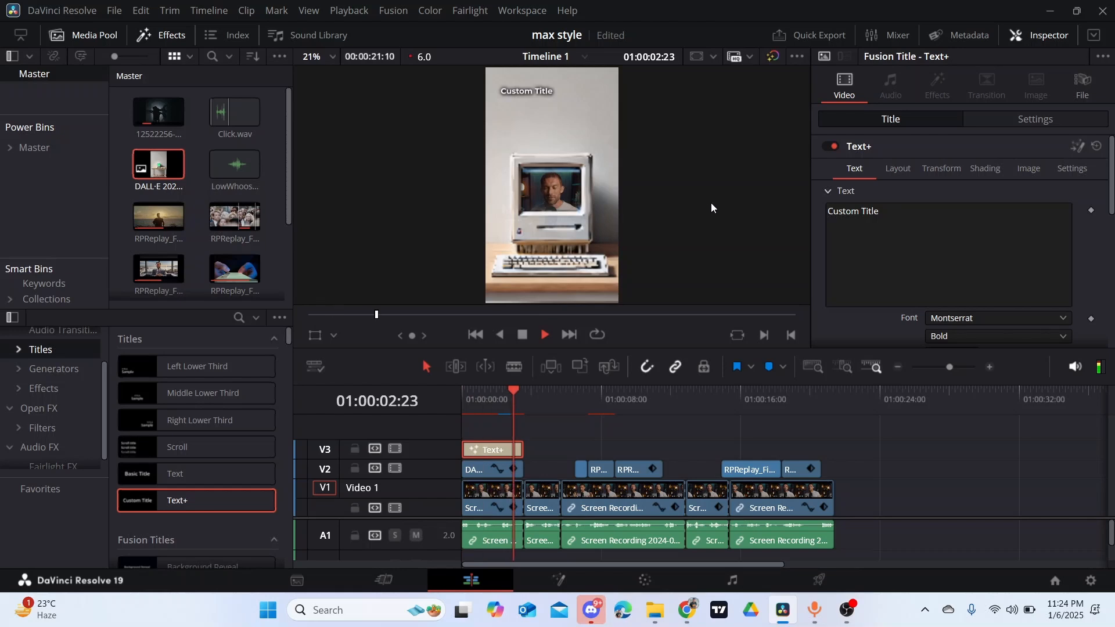
key("space")
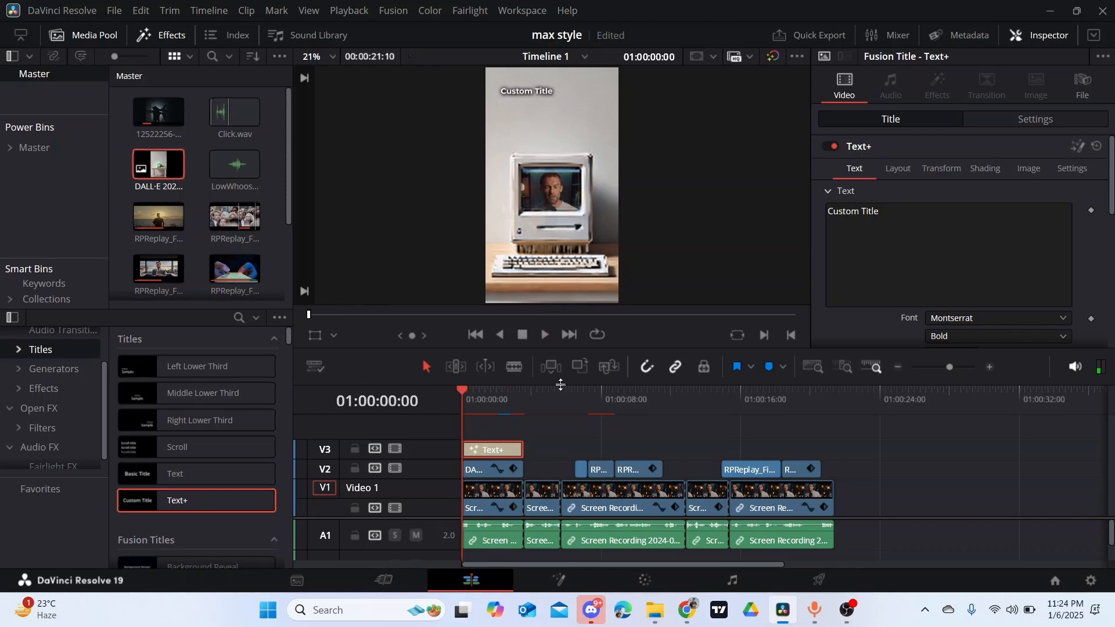
key("space")
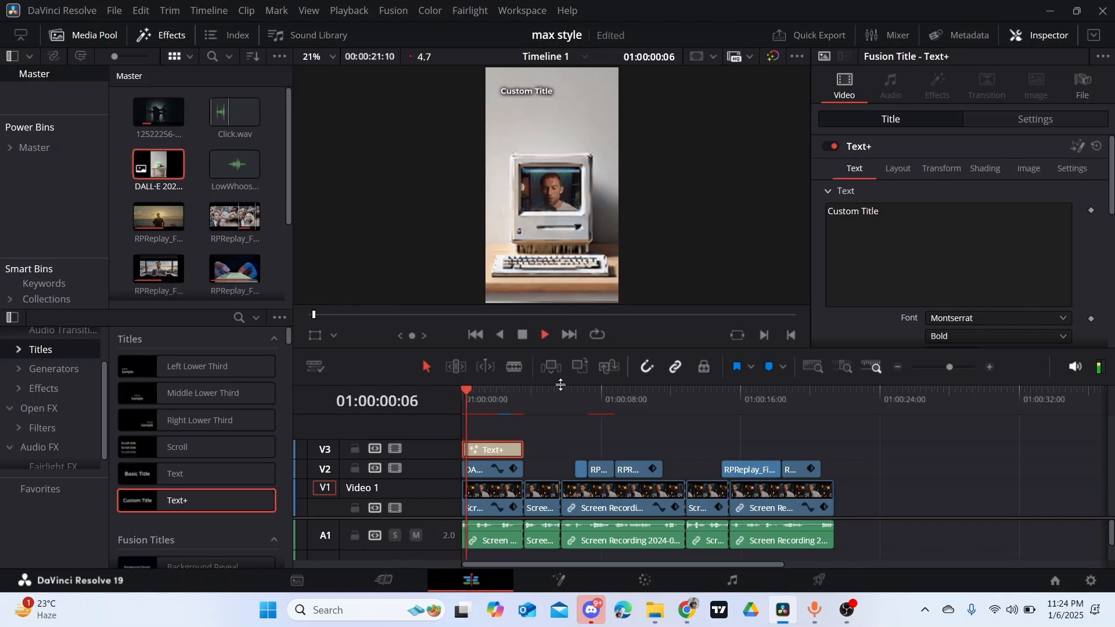
key("space")
- Replace the title's placeholder text with "stop" and enlarge the lettering
left_click(847, 220)
key("ctrl+a")
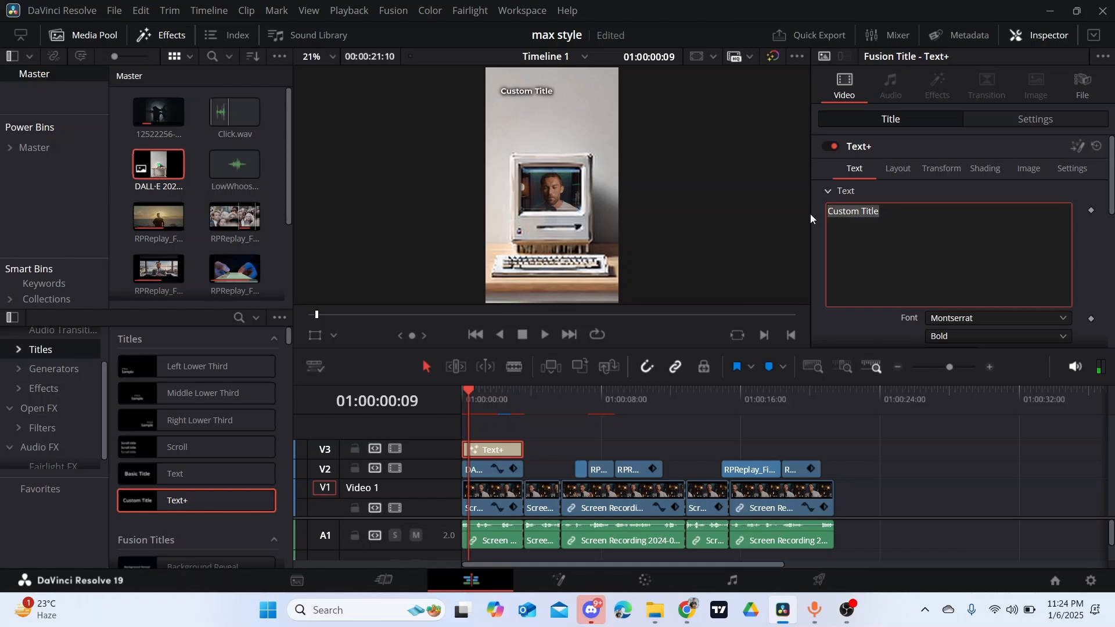
scroll(1020, 250, "down", 3)
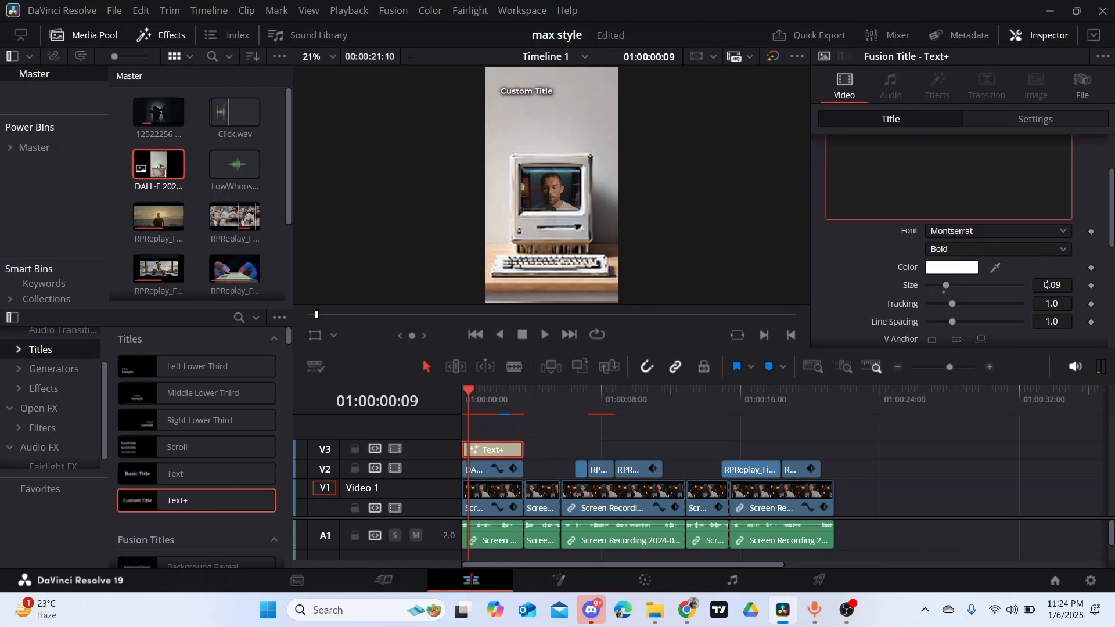
left_click_drag(1051, 285, 1092, 284)
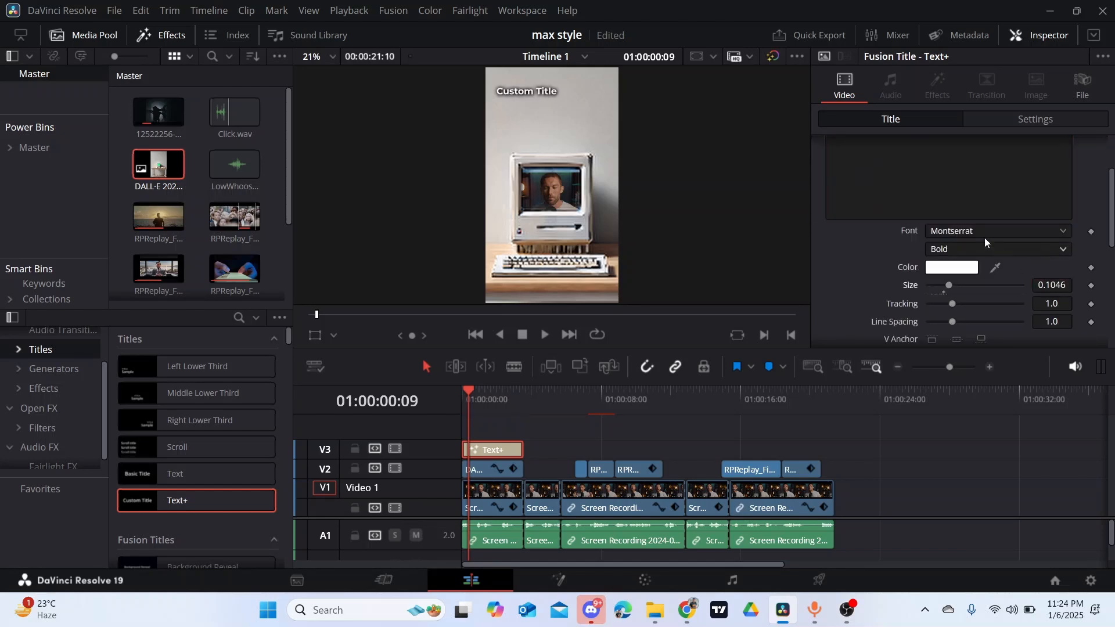
scroll(894, 225, "up", 3)
type("stop")
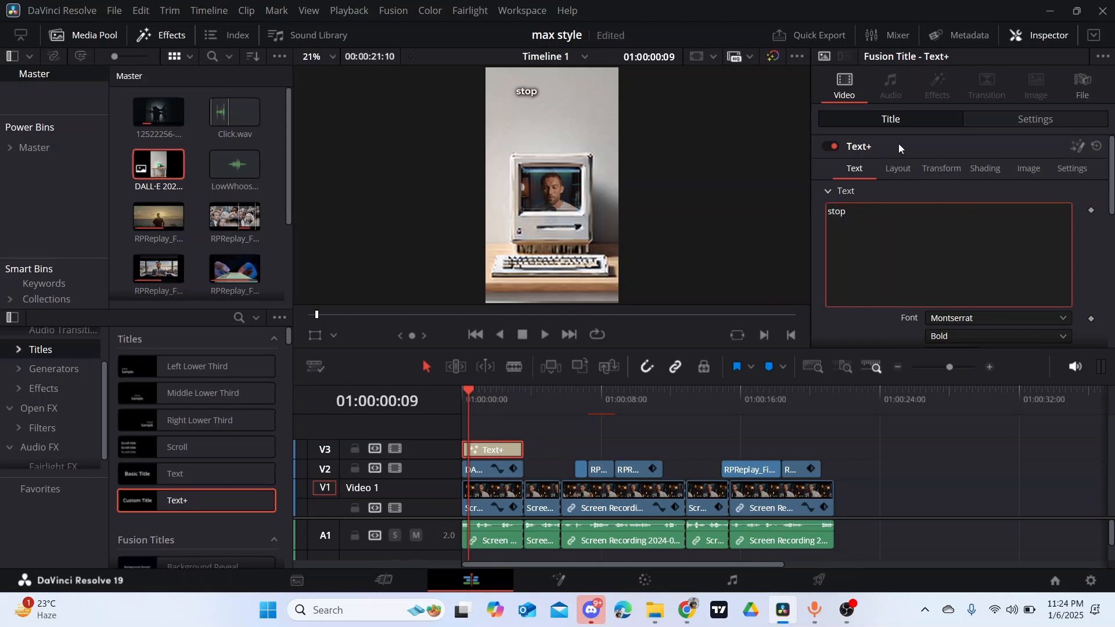
scroll(896, 175, "down", 1)
left_click_drag(1051, 335, 1087, 331)
scroll(897, 222, "up", 1)
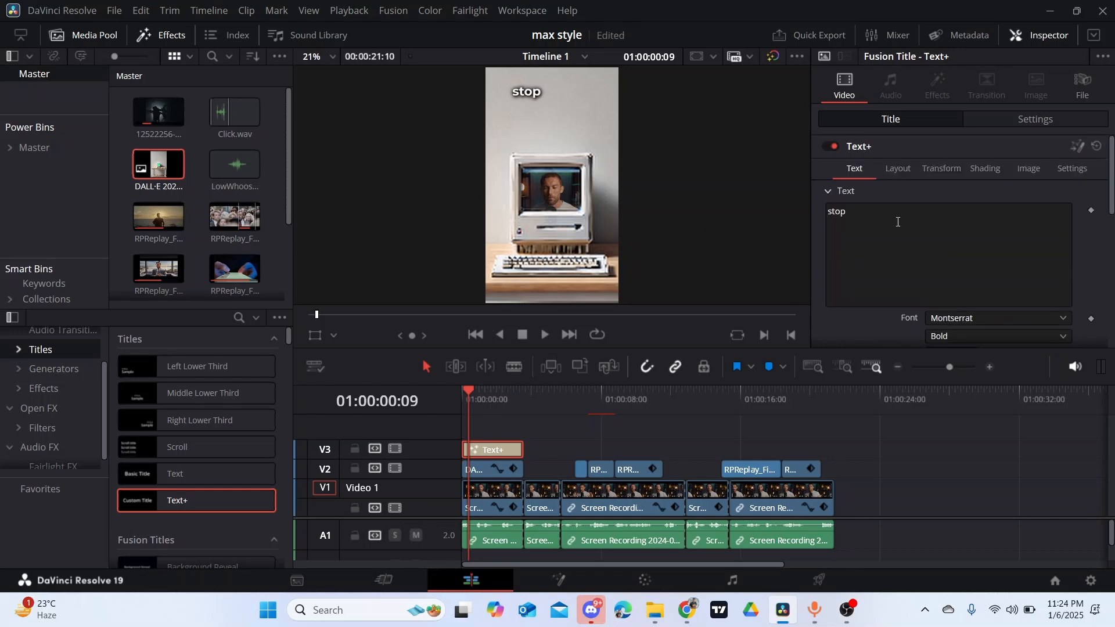
- Move the "stop" title's center to X 0.273, Y 0.934
left_click(896, 169)
left_click_drag(1040, 230, 1057, 230)
left_click_drag(973, 230, 953, 230)
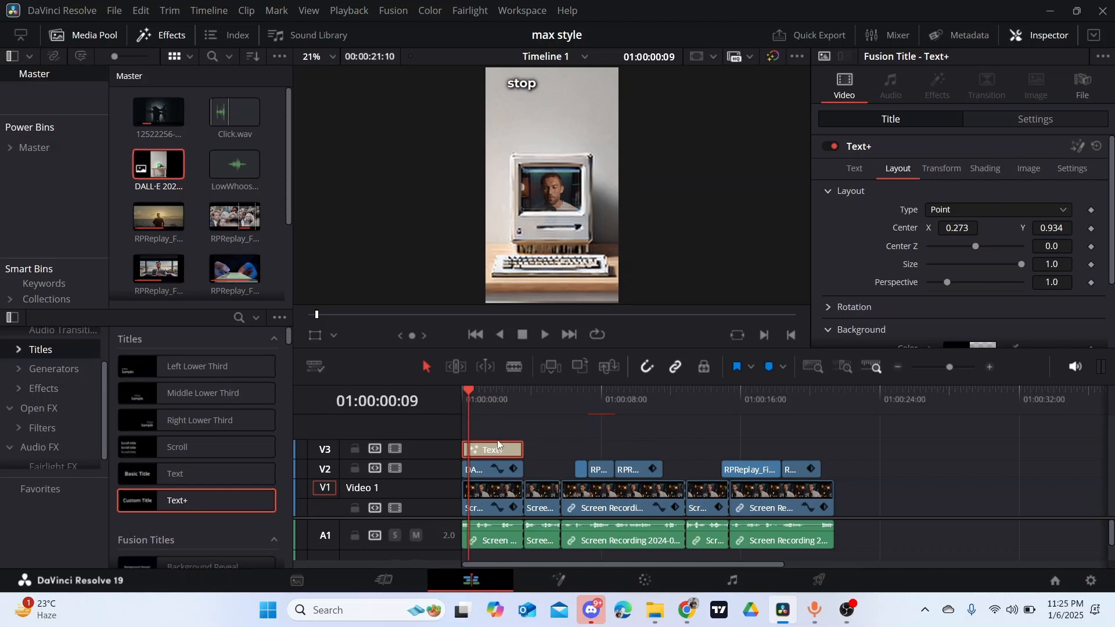
- Duplicate the "stop" title onto video track V4 and change the copy's text to "taking"
mouse_move(497, 442)
left_mouse_down()
mouse_move(496, 420)
mouse_move(492, 437)
left_mouse_up()
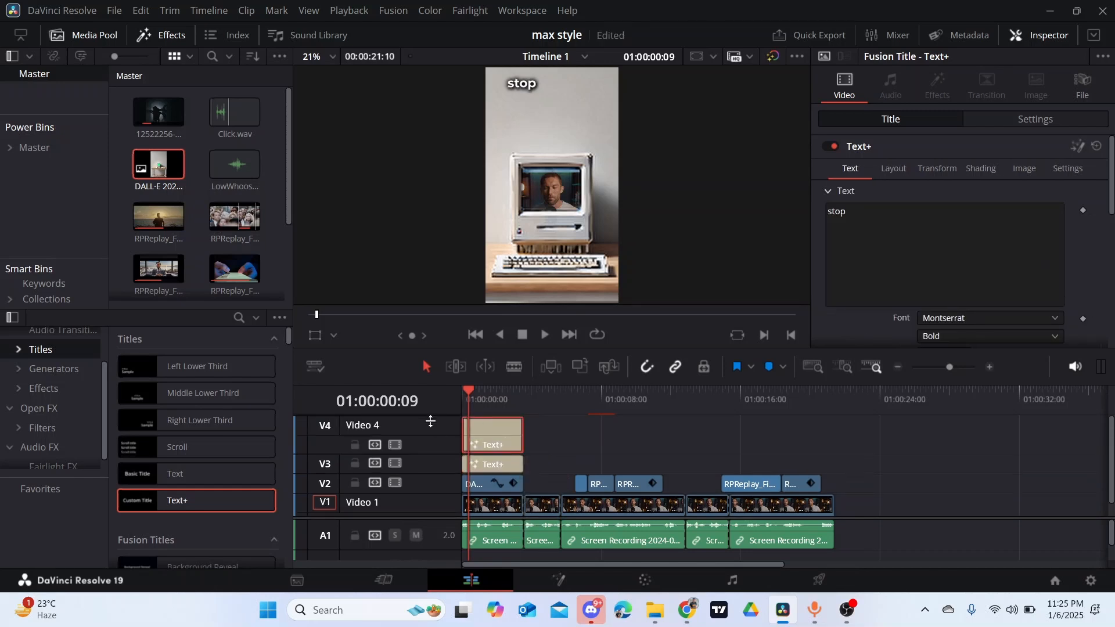
scroll(435, 450, "down", 1)
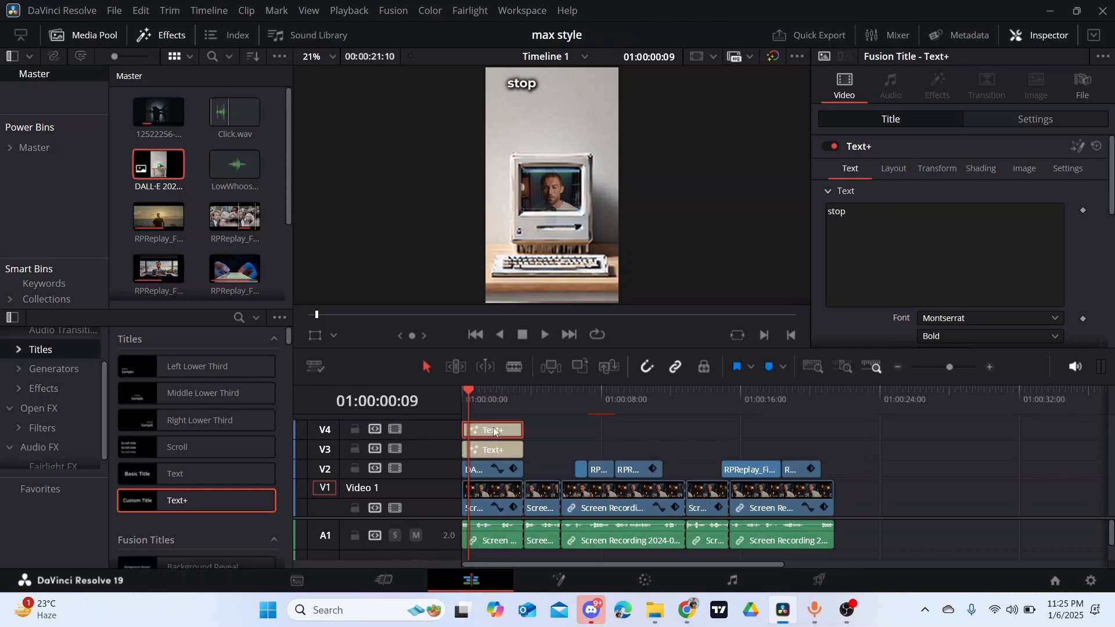
left_click_drag(862, 214, 815, 217)
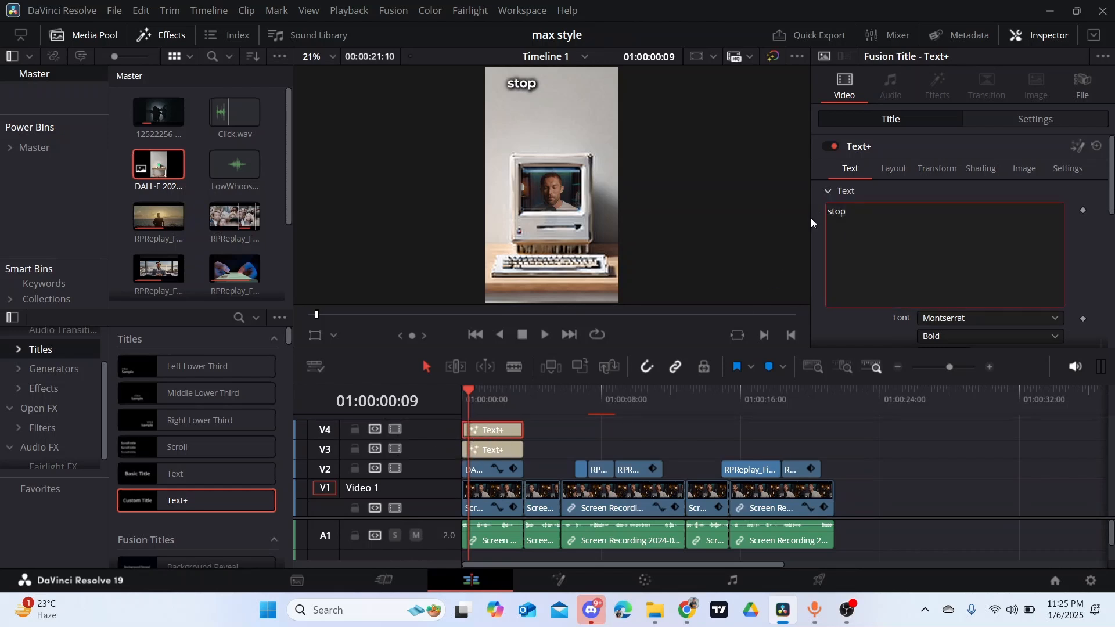
type("taking")
- Place the "taking" title below and offset from "stop", with its center at X 0.38, Y 0.88
left_click(893, 168)
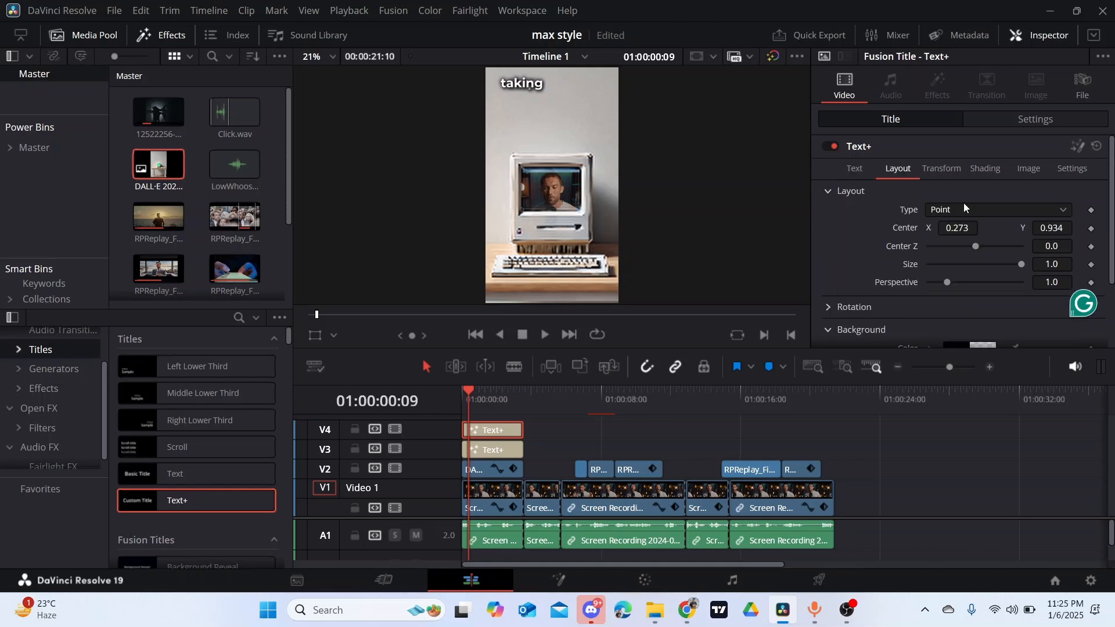
left_click_drag(1066, 228, 1045, 227)
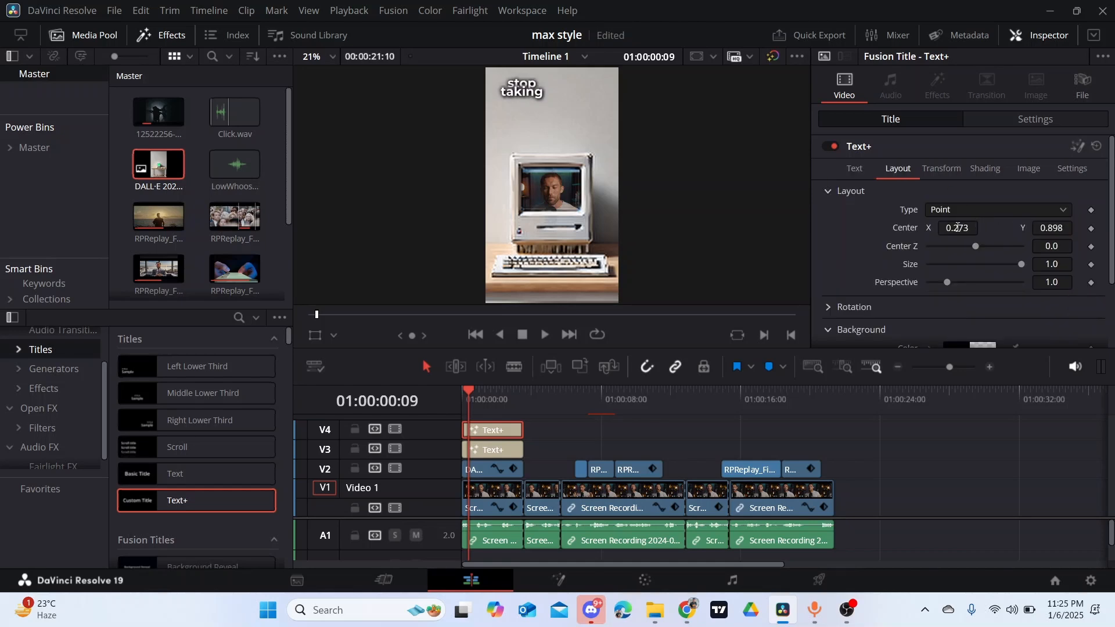
left_click_drag(958, 227, 991, 227)
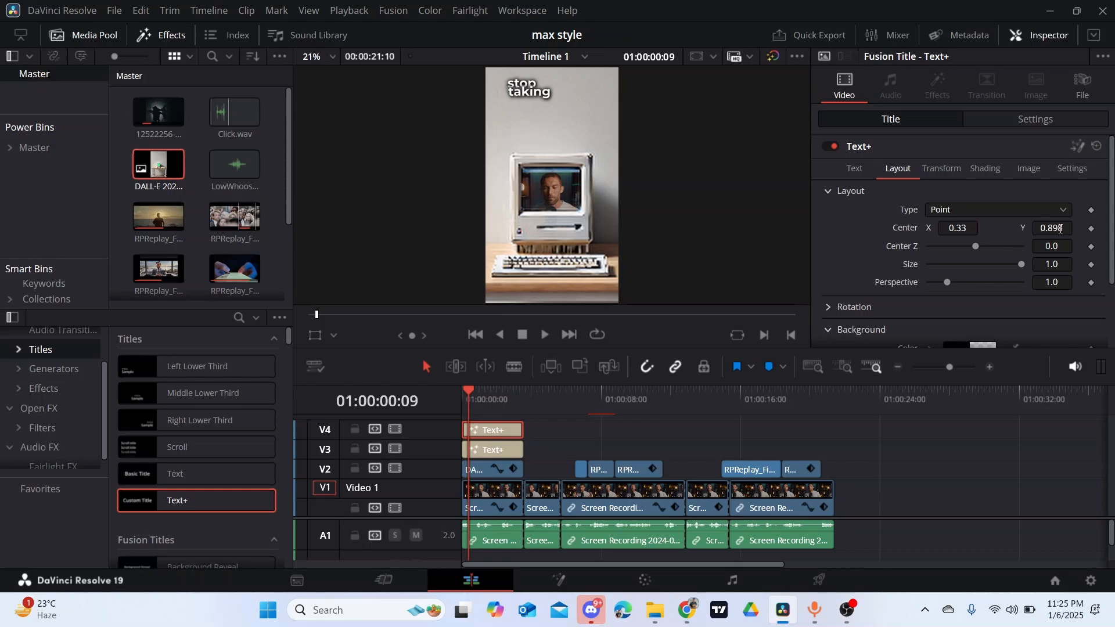
left_click_drag(1060, 228, 952, 227)
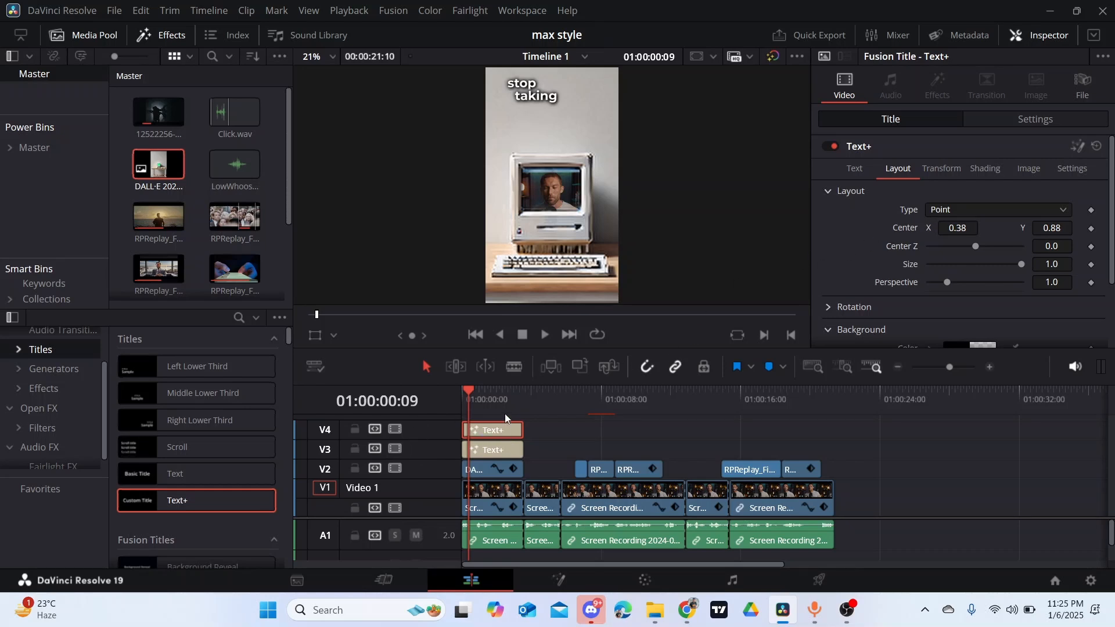
- Add a "things" title on track V5 from a copy of the "taking" title, centered at X 0.756, Y 0.88
left_click_drag(504, 414, 501, 402)
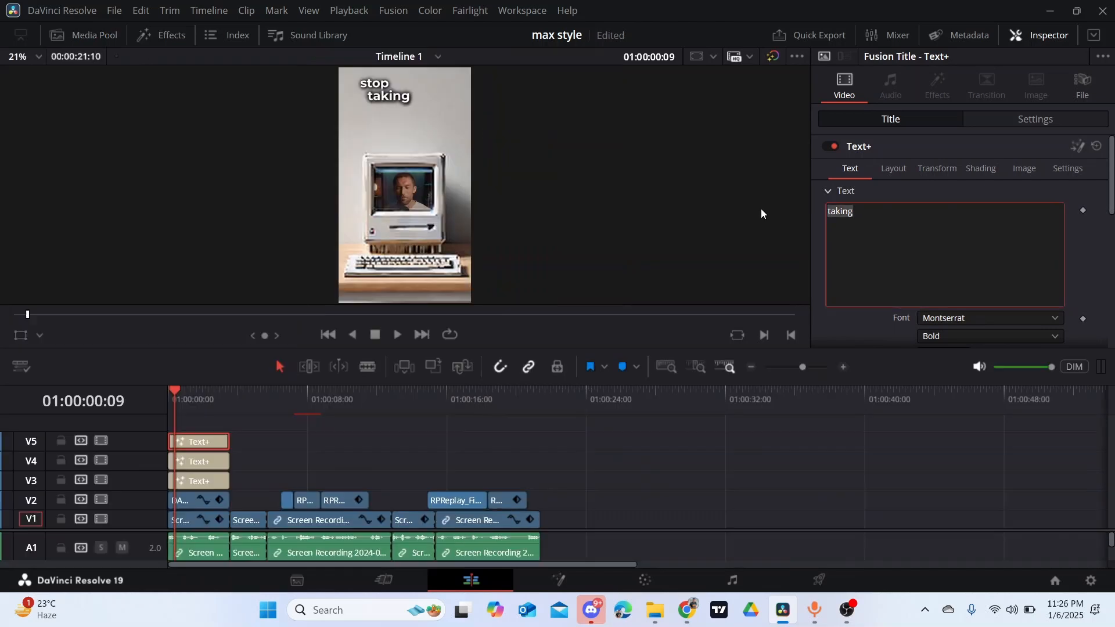
type("thi")
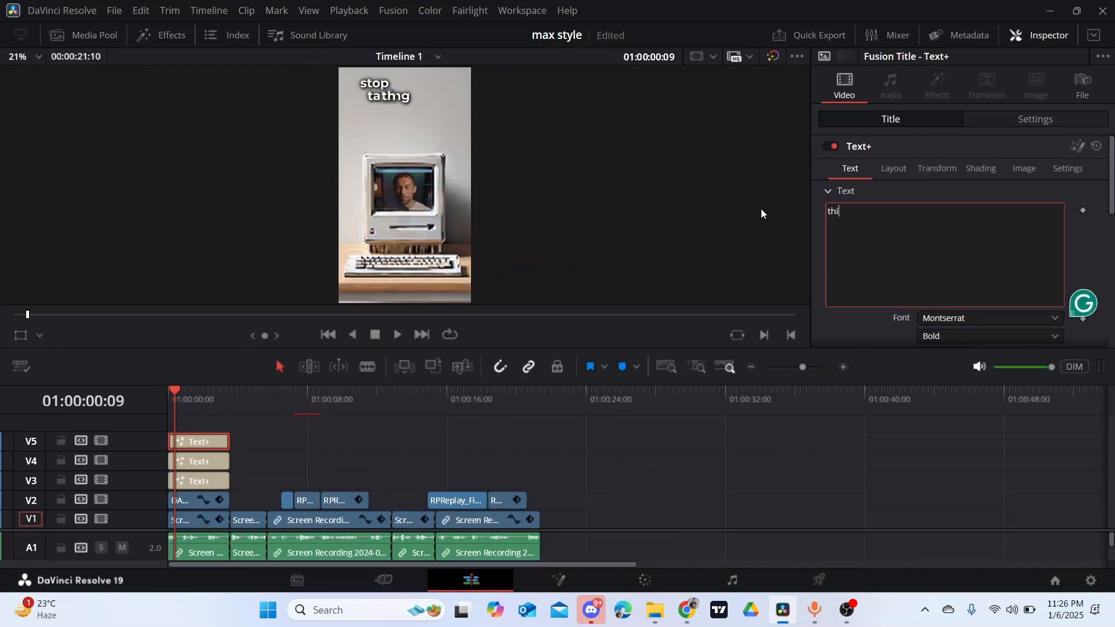
type("ngs")
left_click(893, 168)
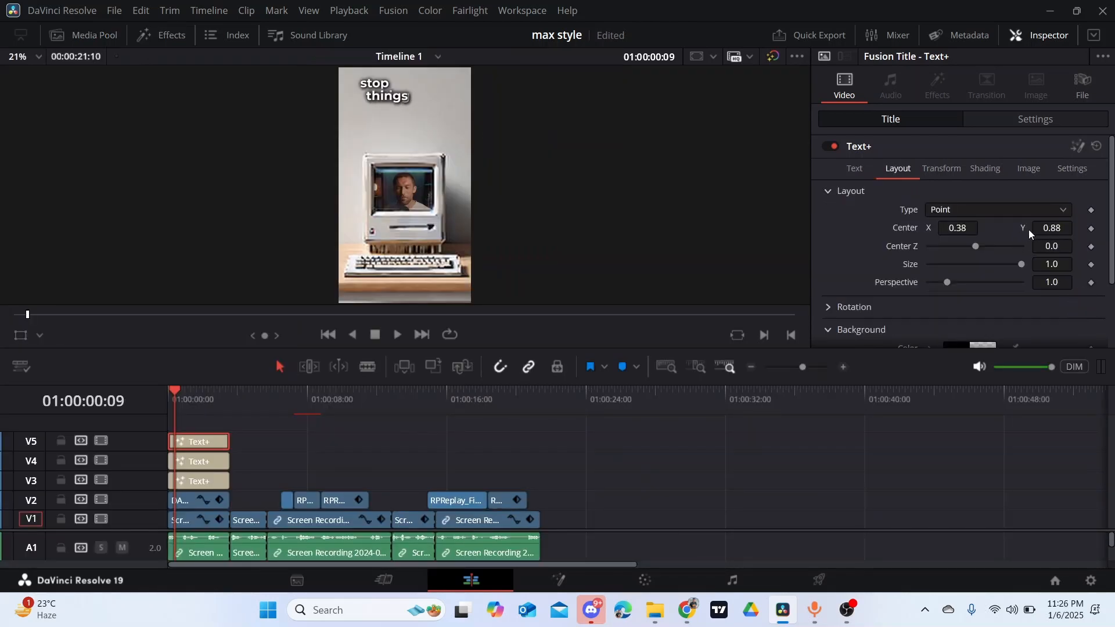
left_click_drag(948, 229, 1053, 229)
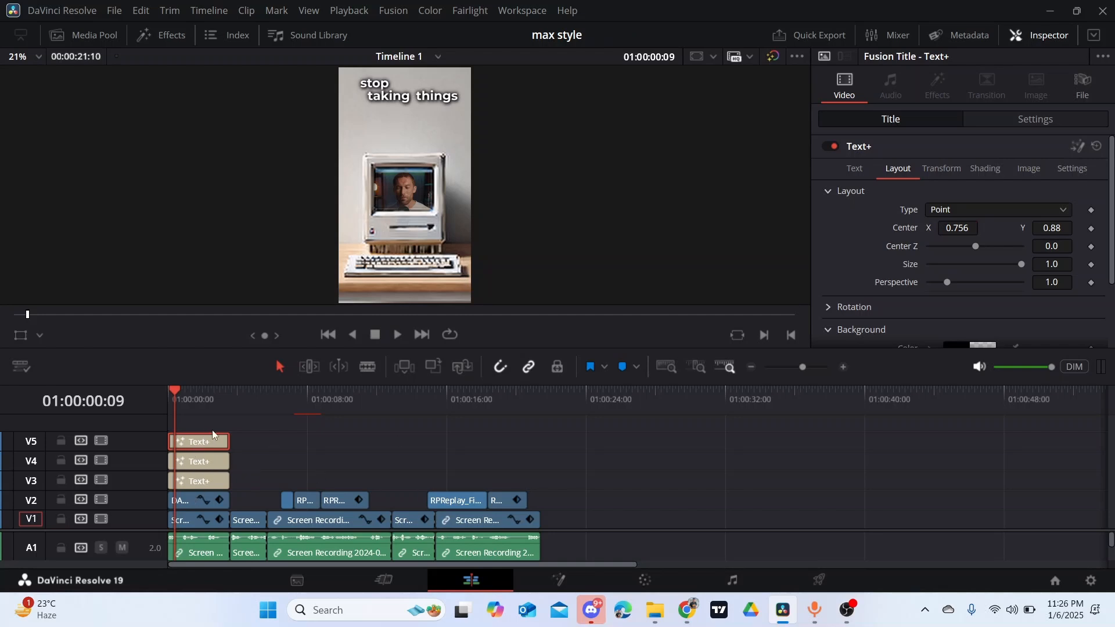
- Duplicate the "things" title onto track V6 and change the copy's text to "so seriously"
mouse_move(212, 434)
left_mouse_down()
mouse_move(208, 419)
mouse_move(204, 438)
left_mouse_up()
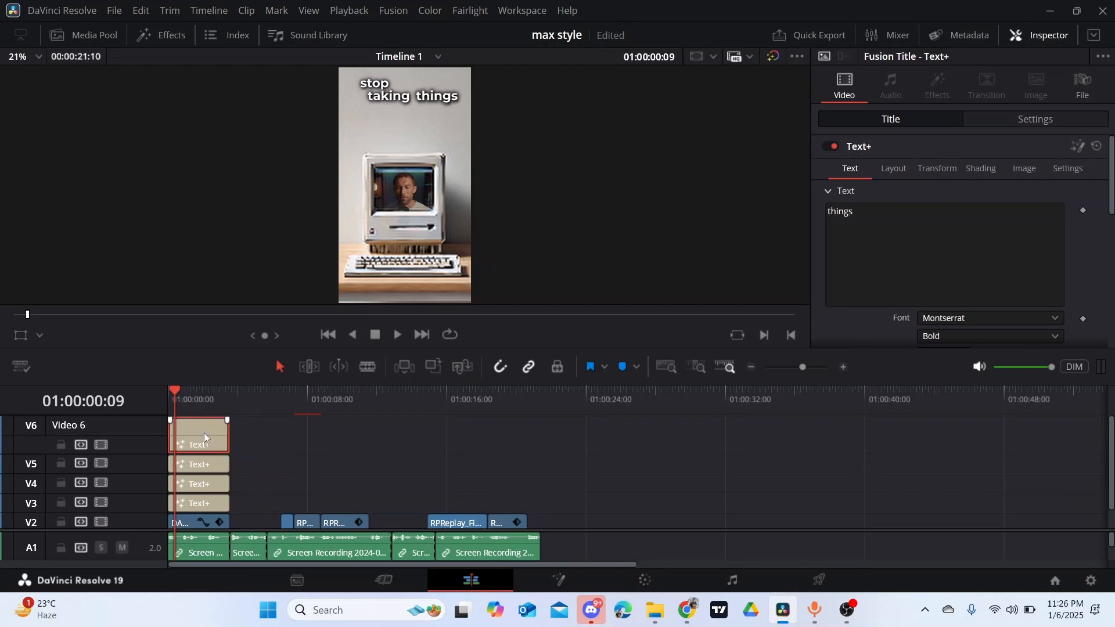
left_click_drag(144, 417, 139, 438)
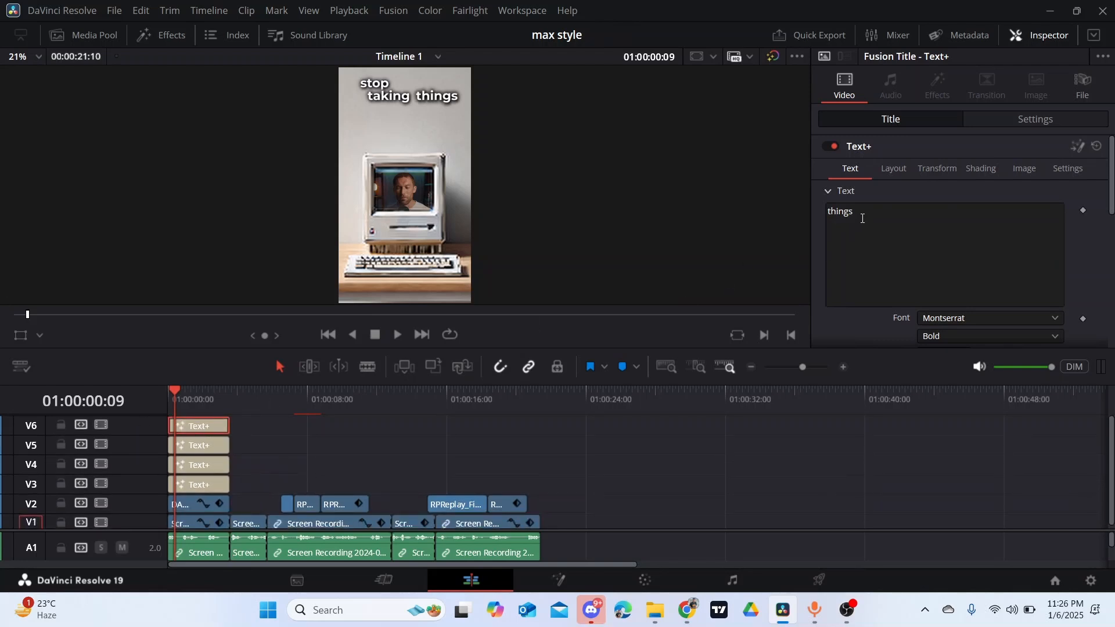
left_click_drag(862, 218, 811, 213)
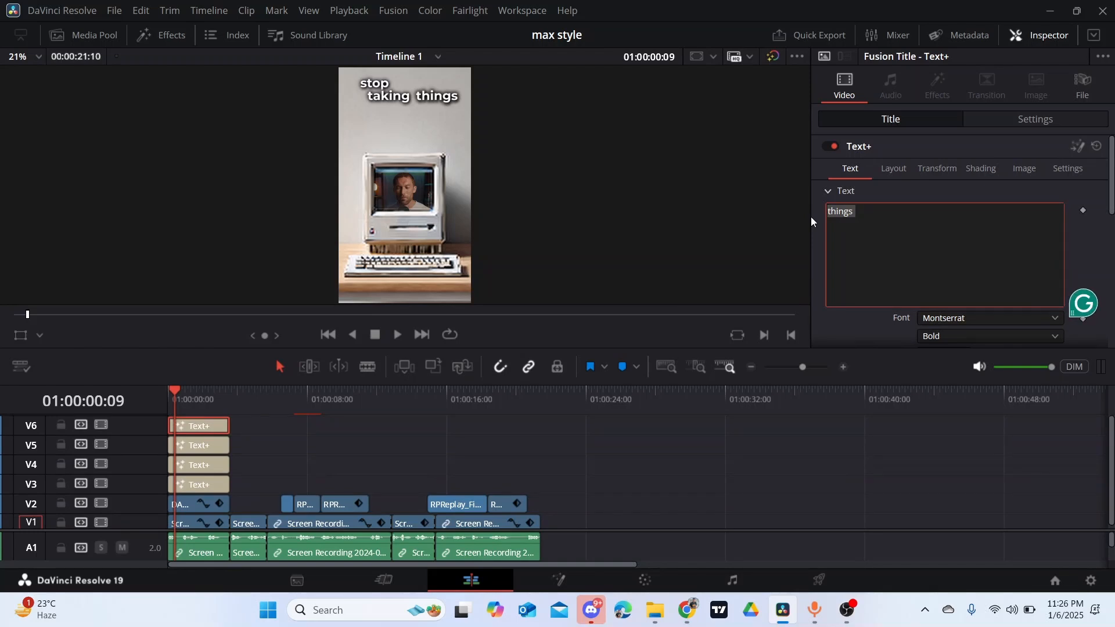
type("so ")
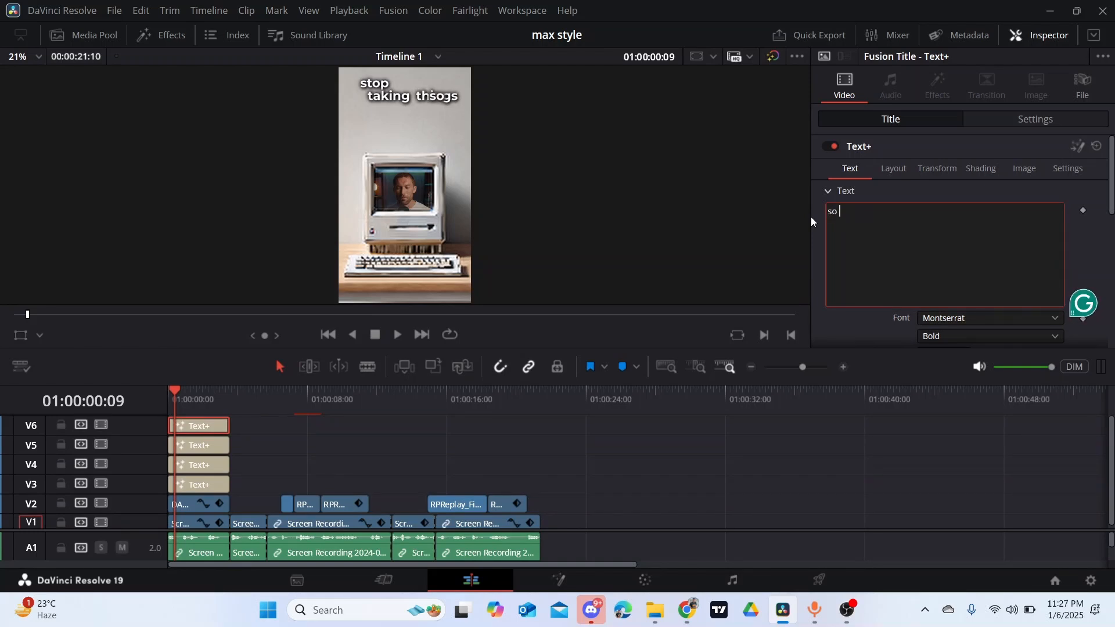
type("sse")
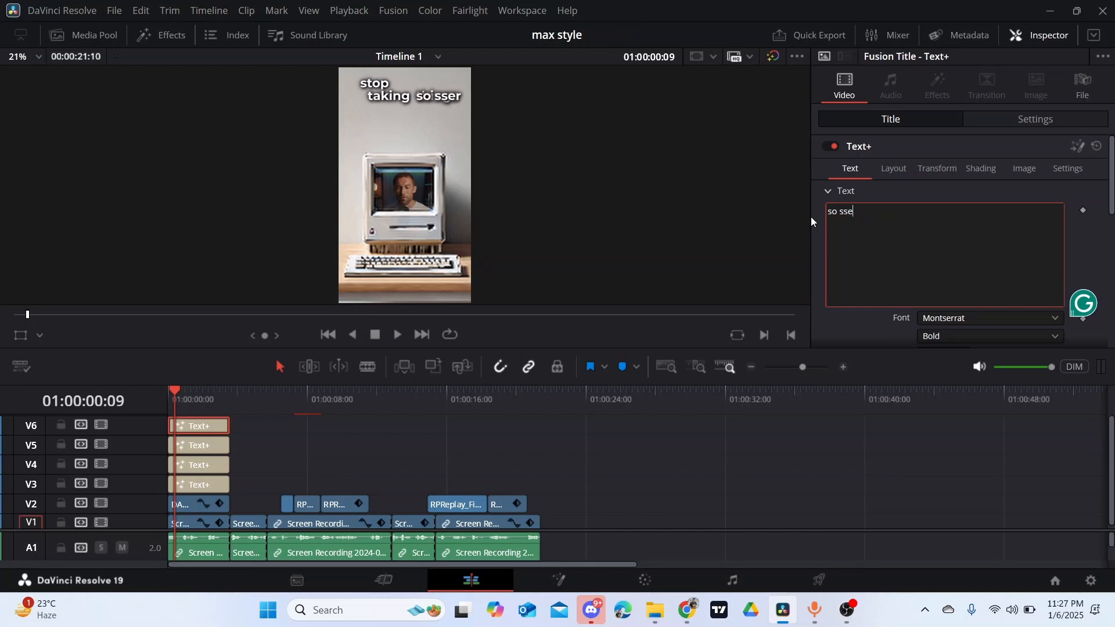
key("BackSpace")
key("BackSpace")
type("er")
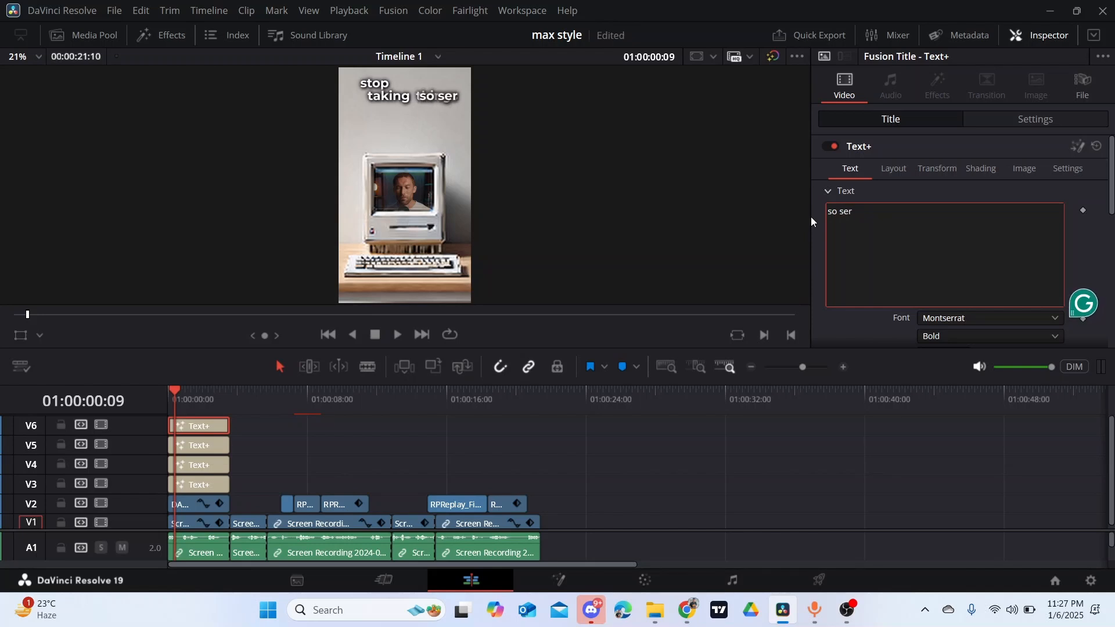
type("iousl")
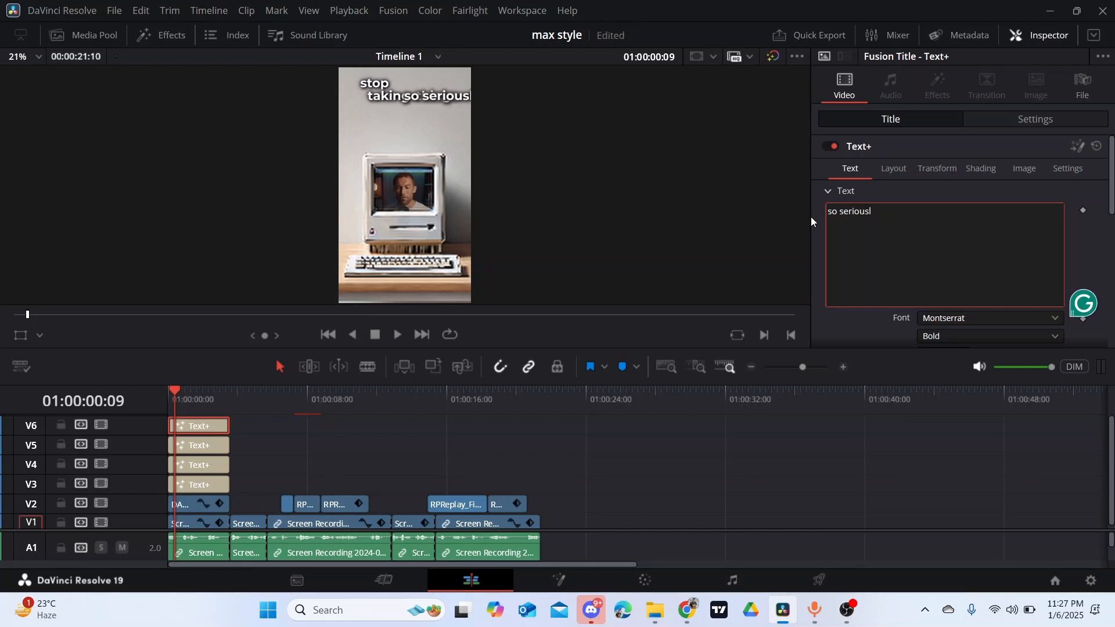
type("y")
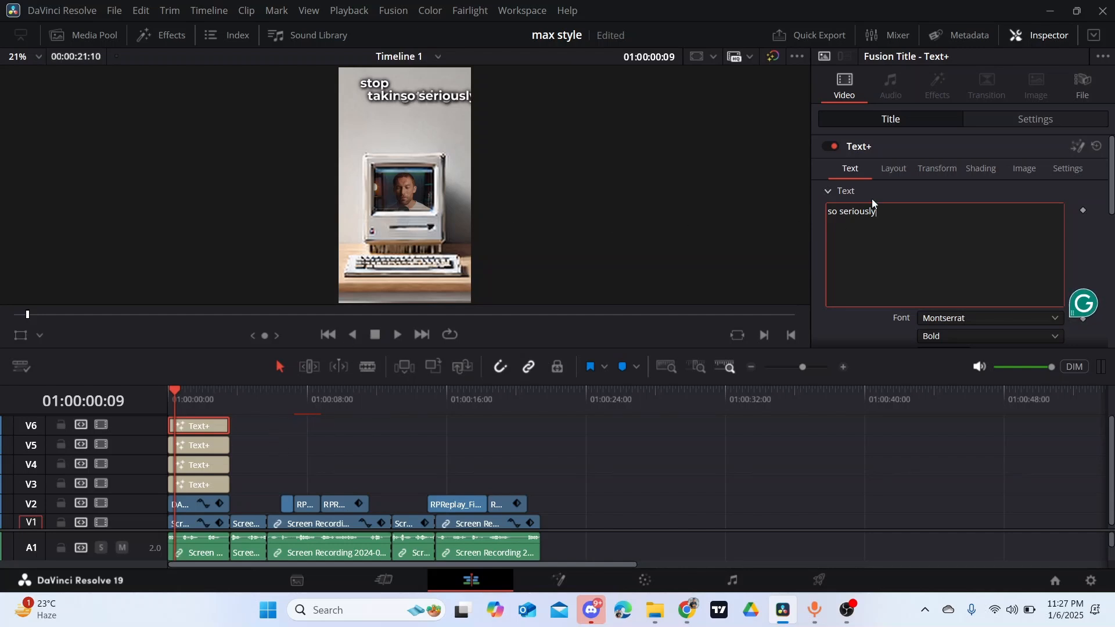
- Place the "so seriously" title below the other words, with its center at X 0.689, Y 0.816
left_click(889, 166)
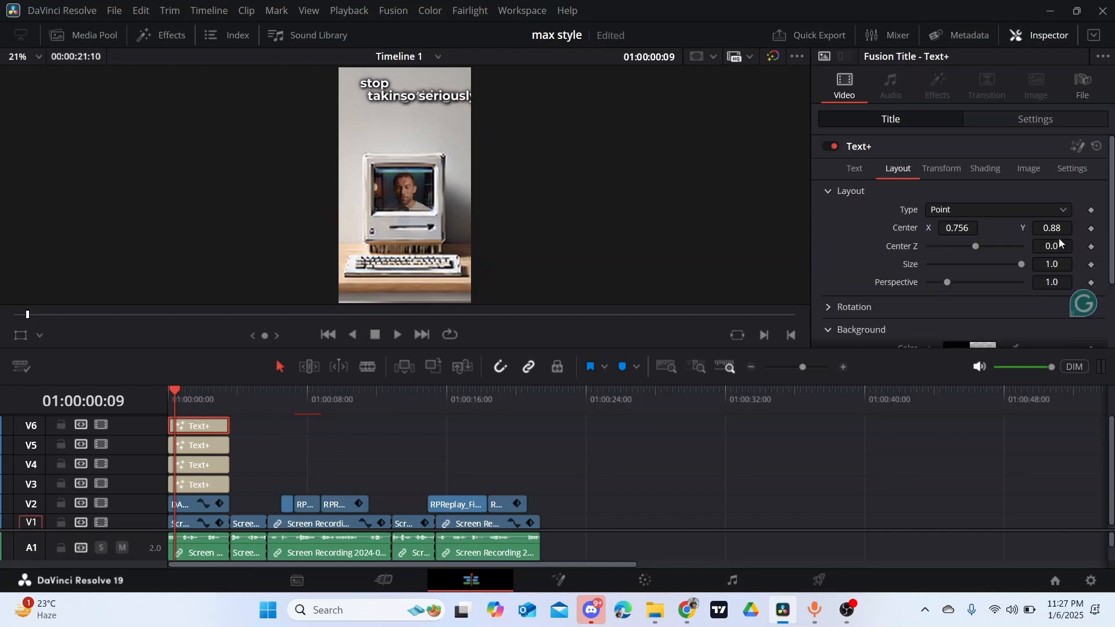
left_click_drag(1057, 229, 917, 228)
left_click_drag(1063, 229, 1022, 224)
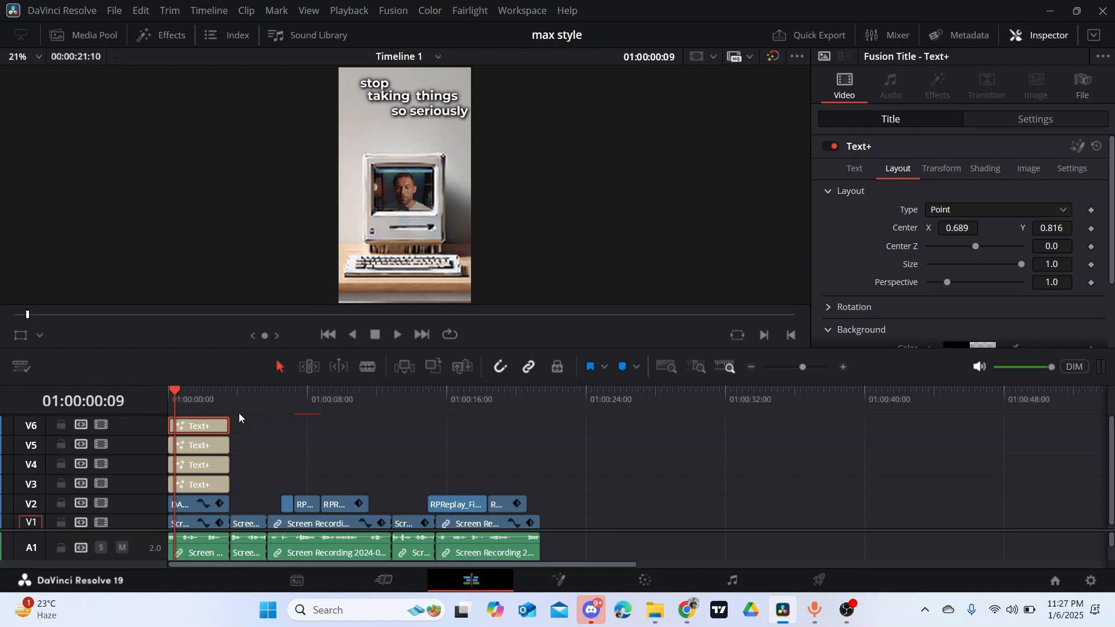
left_click_drag(239, 409, 166, 427)
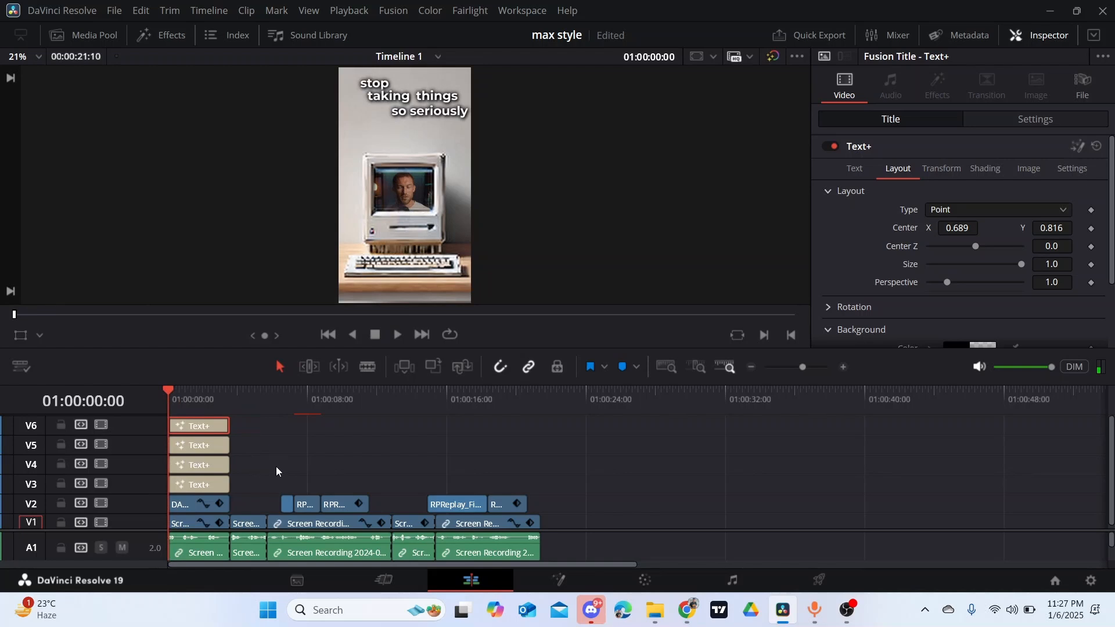
- Place a copy of the "things" title on track V4 starting at 01:00:08:00 and save the project
left_click(204, 453)
left_click_drag(216, 446, 338, 459)
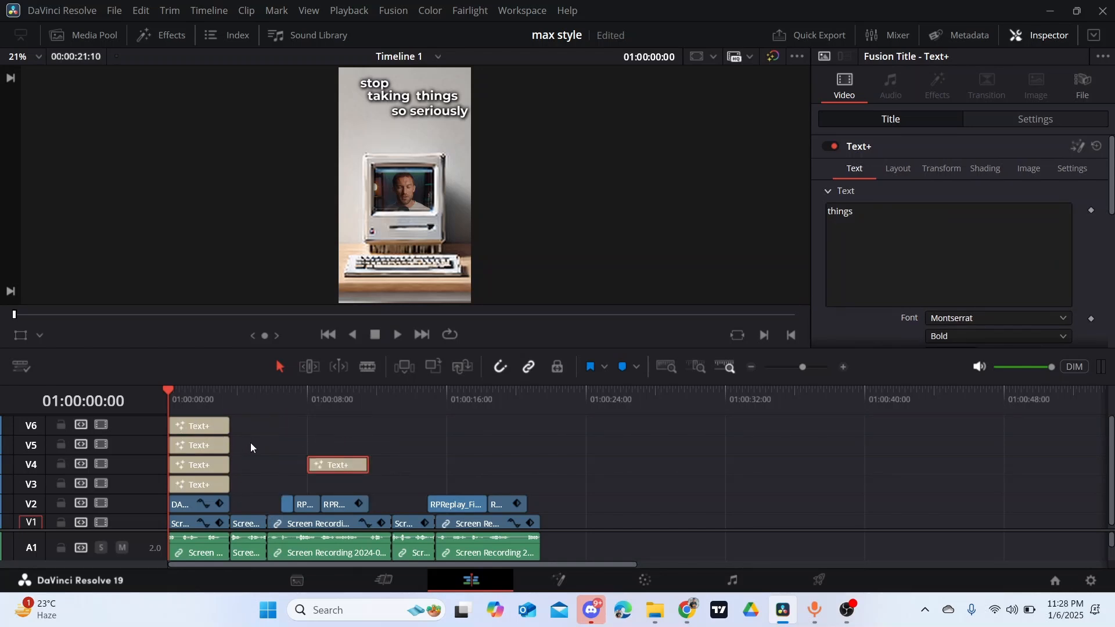
key("ctrl+s")
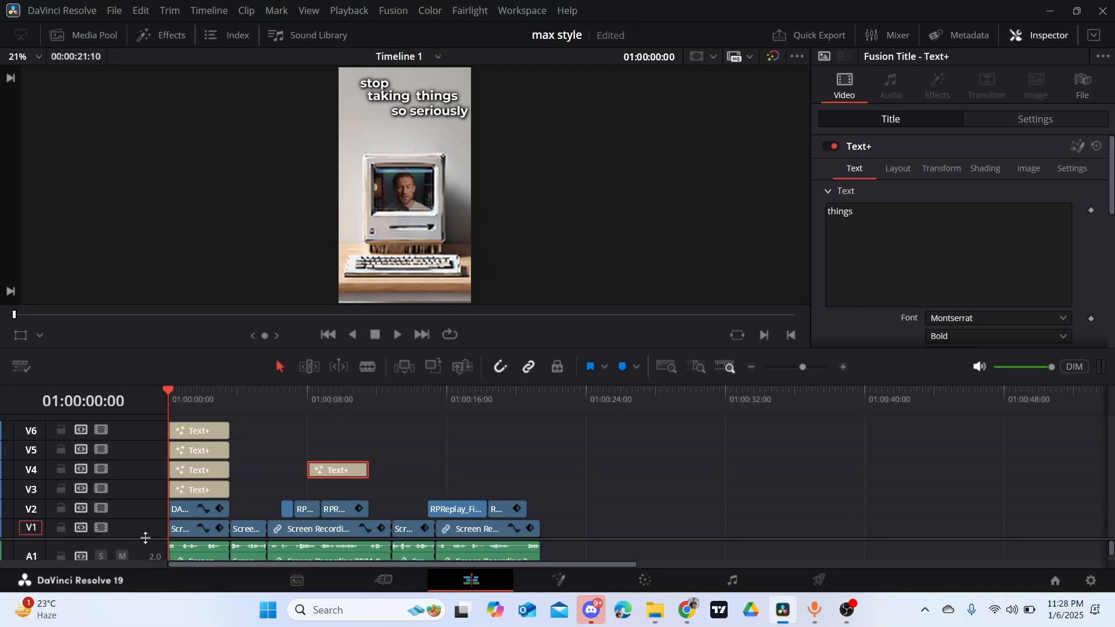
- Enlarge the timeline and audio waveform, and shift the "taking" title on V4 to start at 01:00:00:04
mouse_move(144, 531)
left_mouse_down()
mouse_move(149, 473)
mouse_move(138, 542)
left_mouse_up()
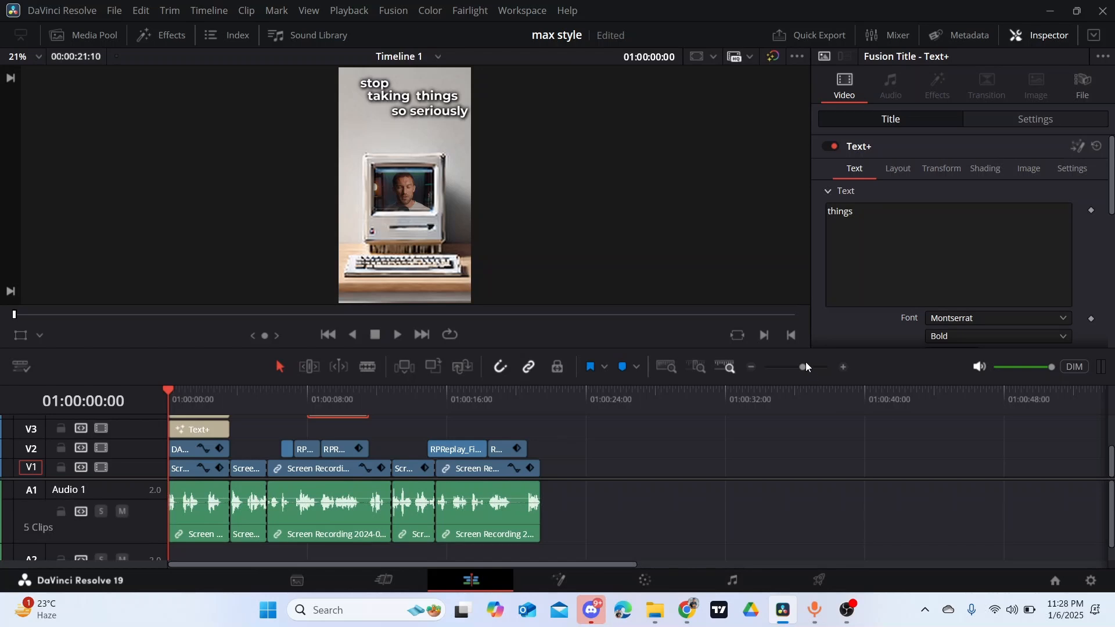
left_click_drag(806, 366, 811, 366)
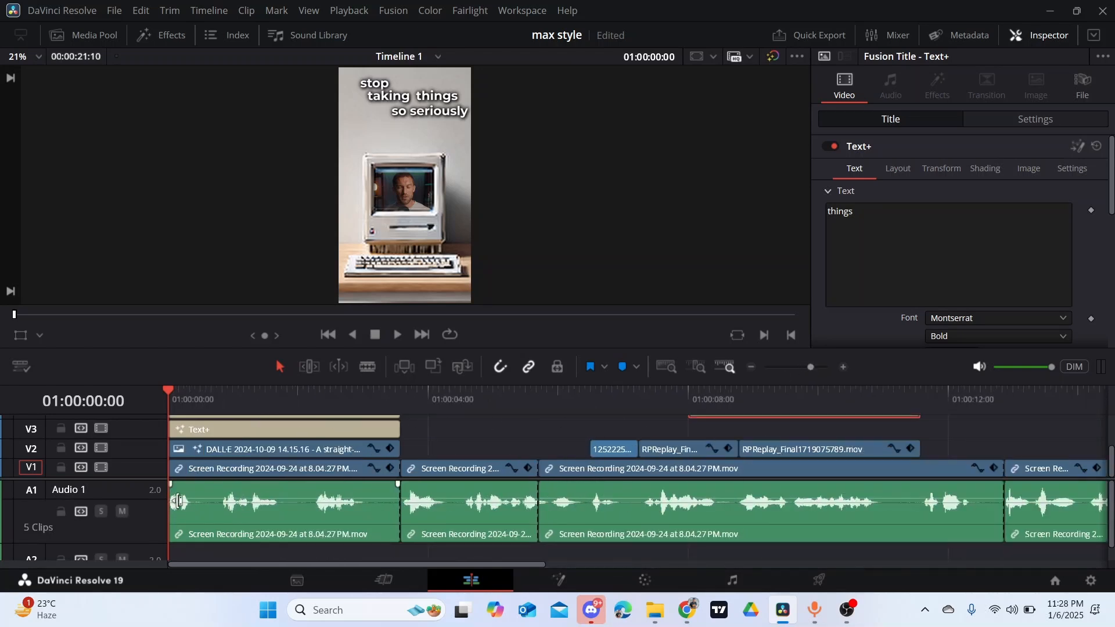
key("space")
key("space")
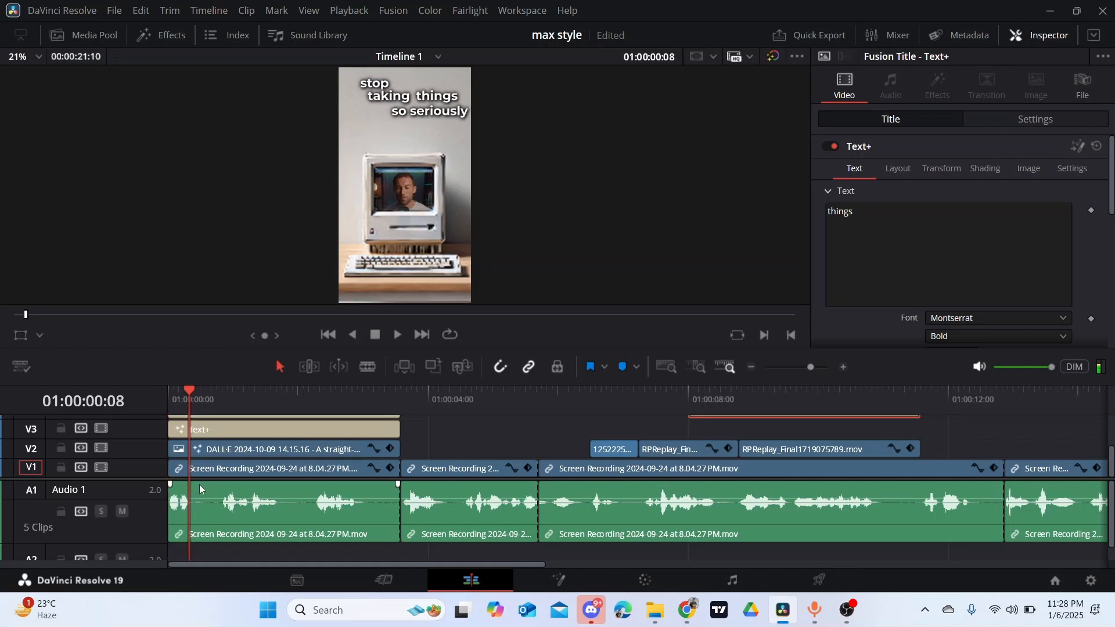
left_click_drag(569, 348, 578, 269)
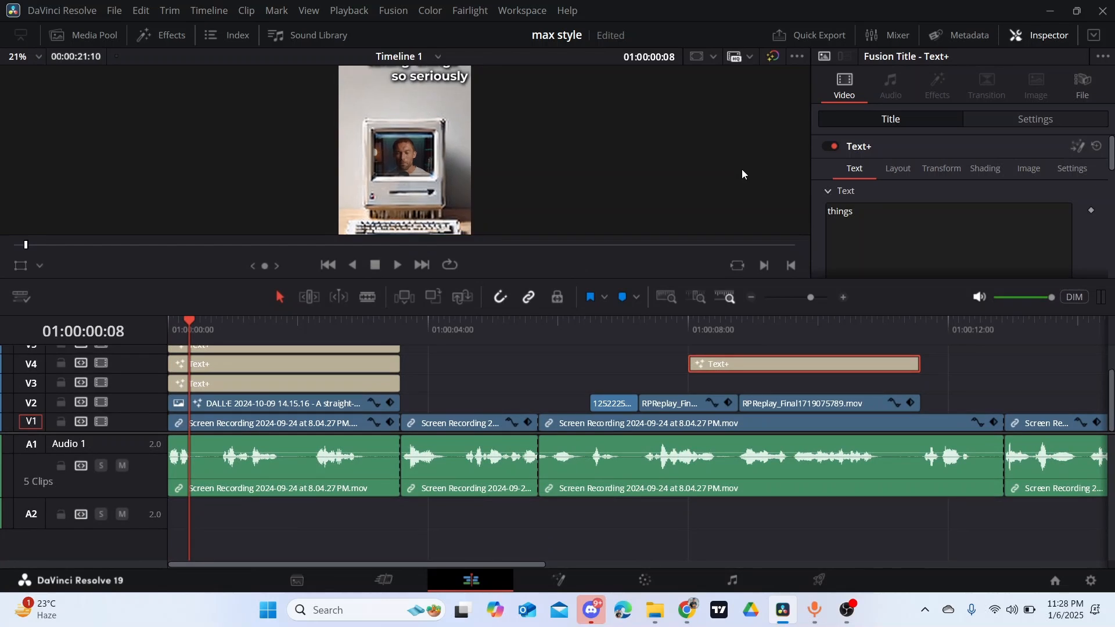
left_click_drag(170, 325, 177, 323)
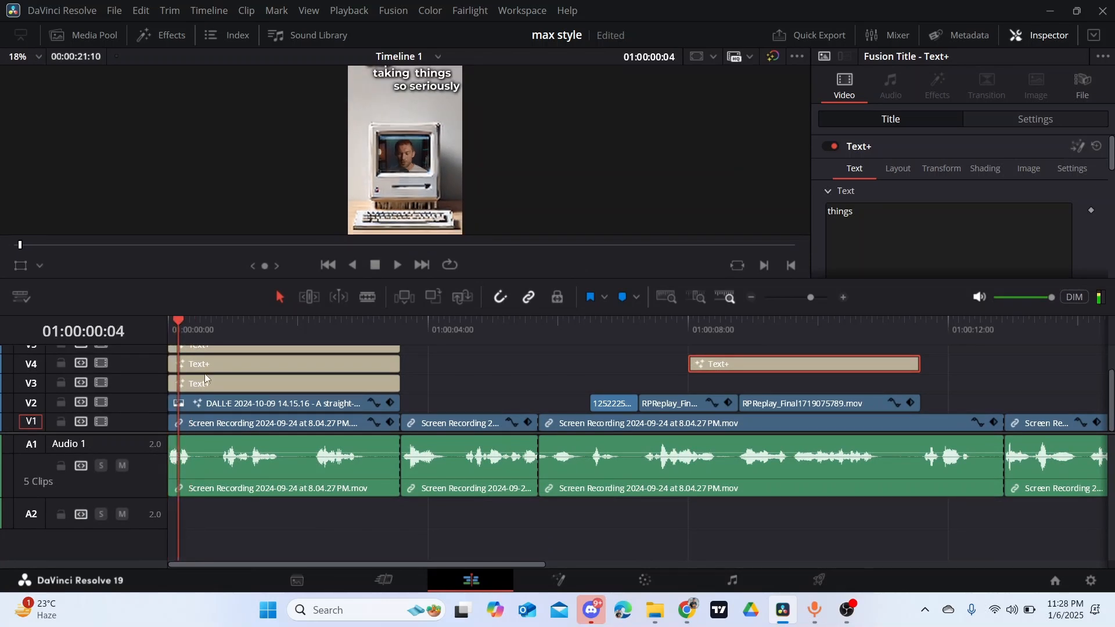
left_click_drag(224, 360, 233, 360)
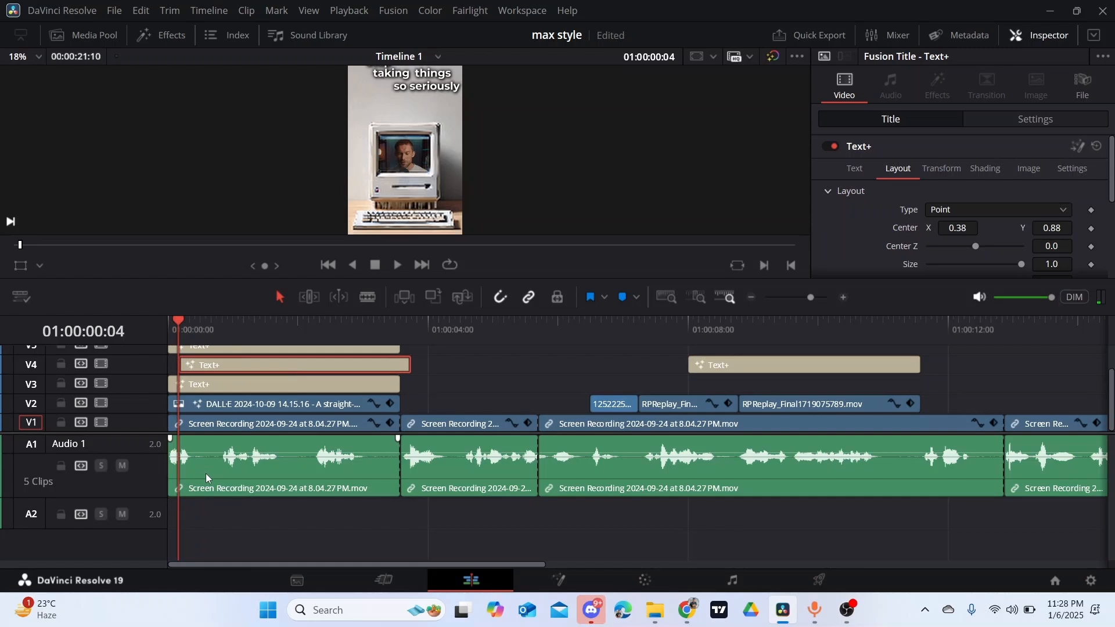
- Play the intro to find where "taking" is spoken and move its V4 title to start at 01:00:00:21
key("space")
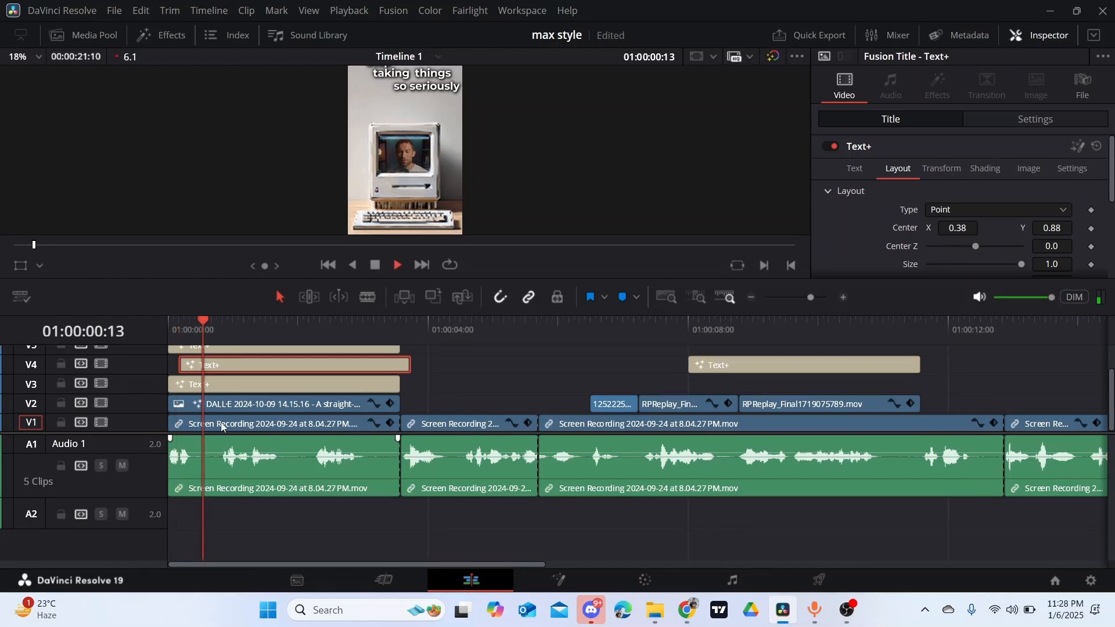
key("space")
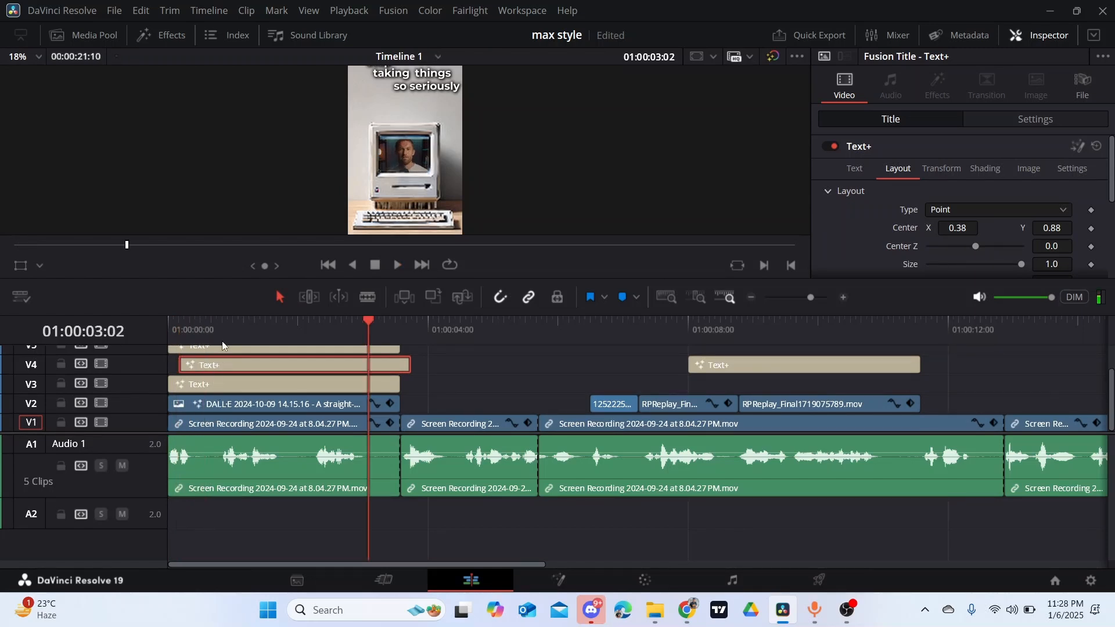
left_click(219, 325)
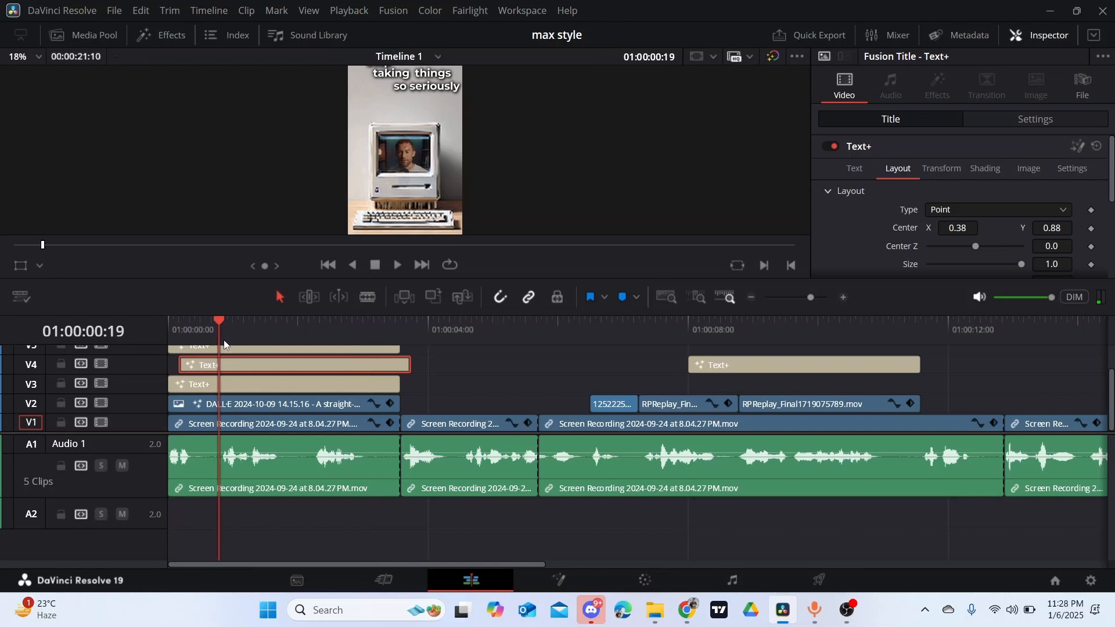
key("space")
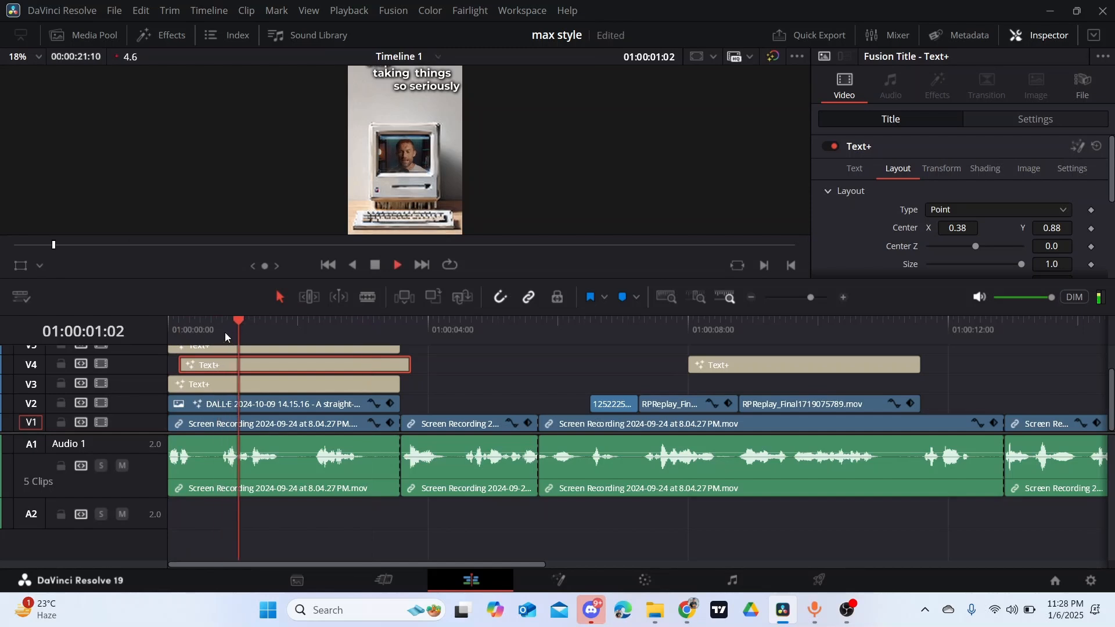
left_click(225, 332)
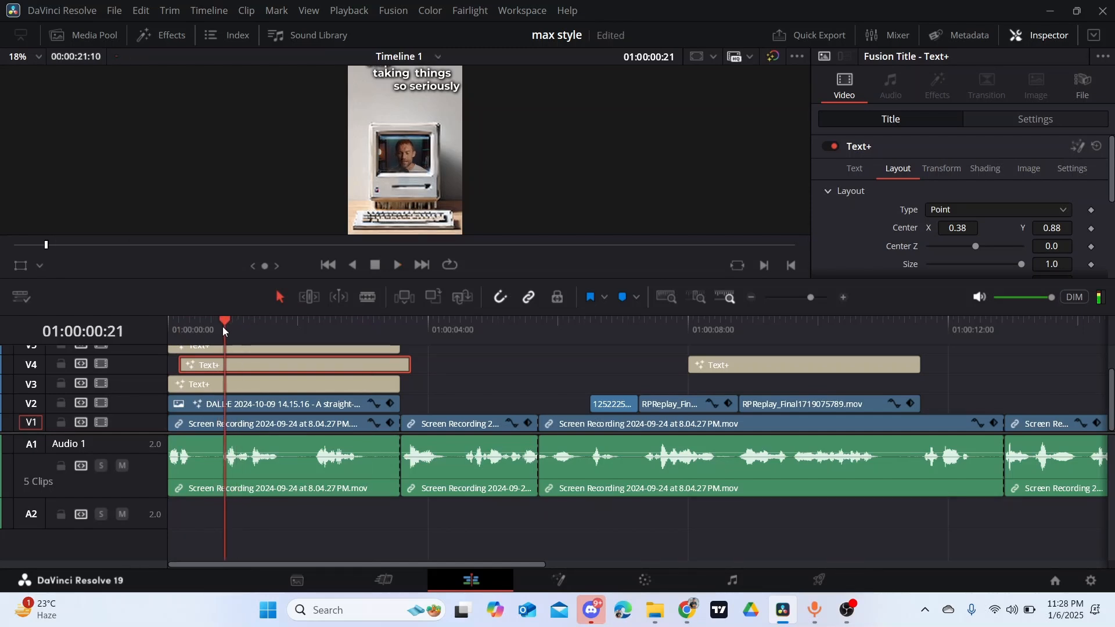
key("space")
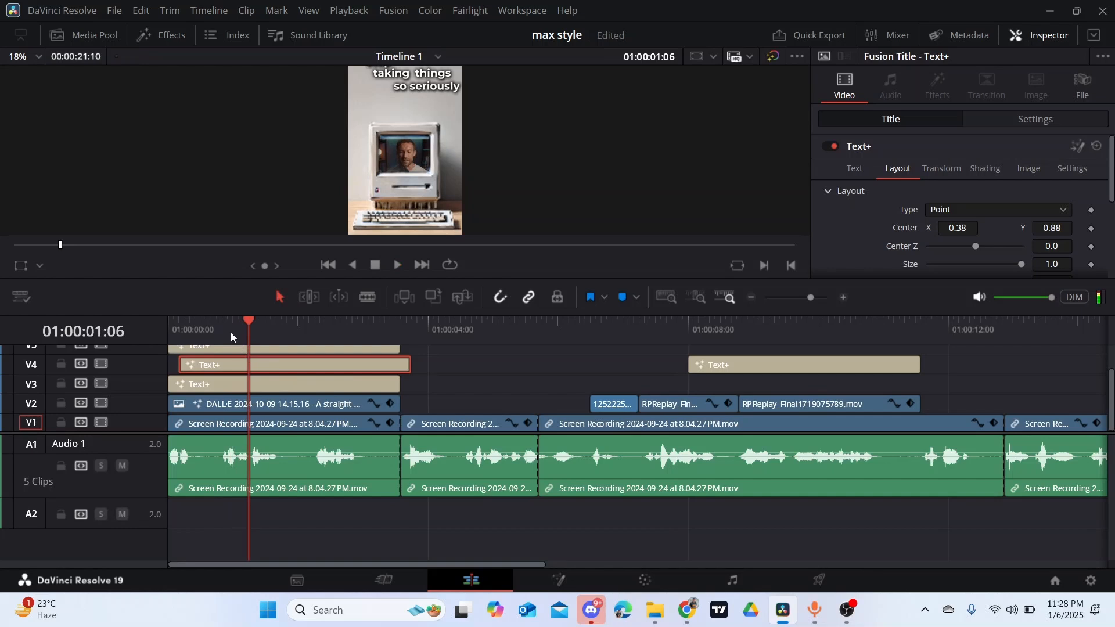
left_click(225, 328)
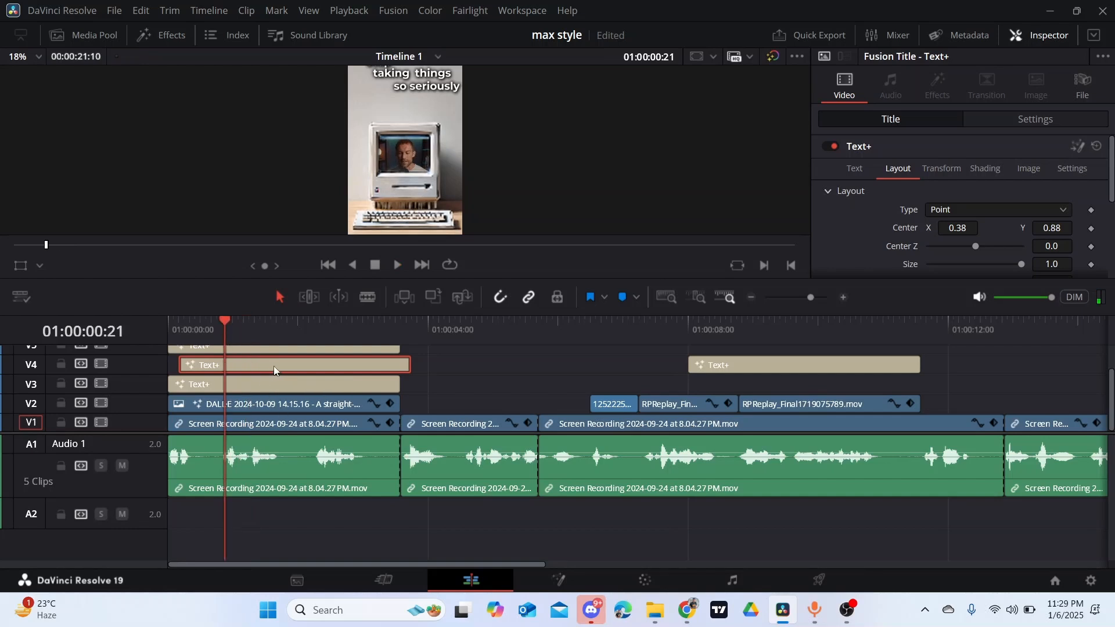
left_click_drag(274, 370, 368, 367)
- Align the start of the "things" title on V5 with its spoken word at 01:00:01:07
scroll(496, 361, "up", 2)
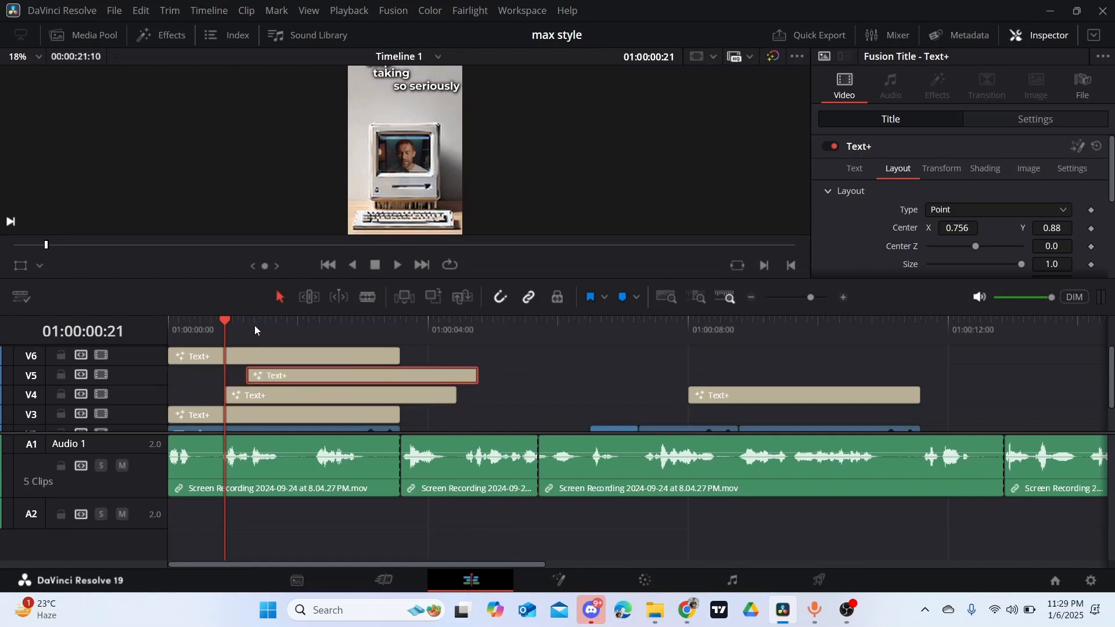
left_click(247, 326)
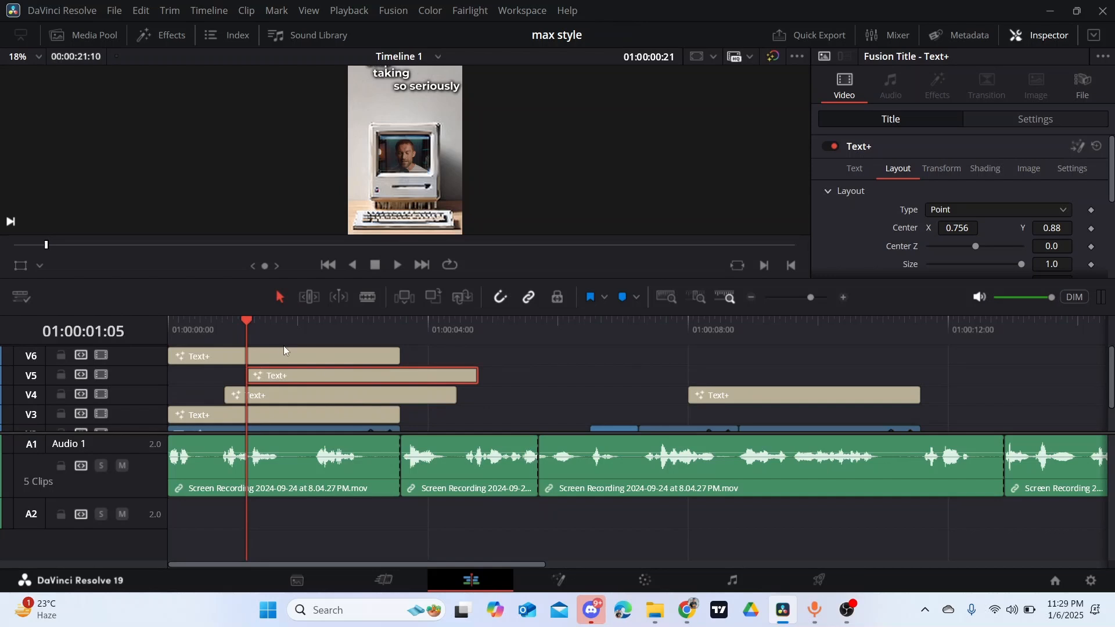
left_click_drag(292, 367, 305, 368)
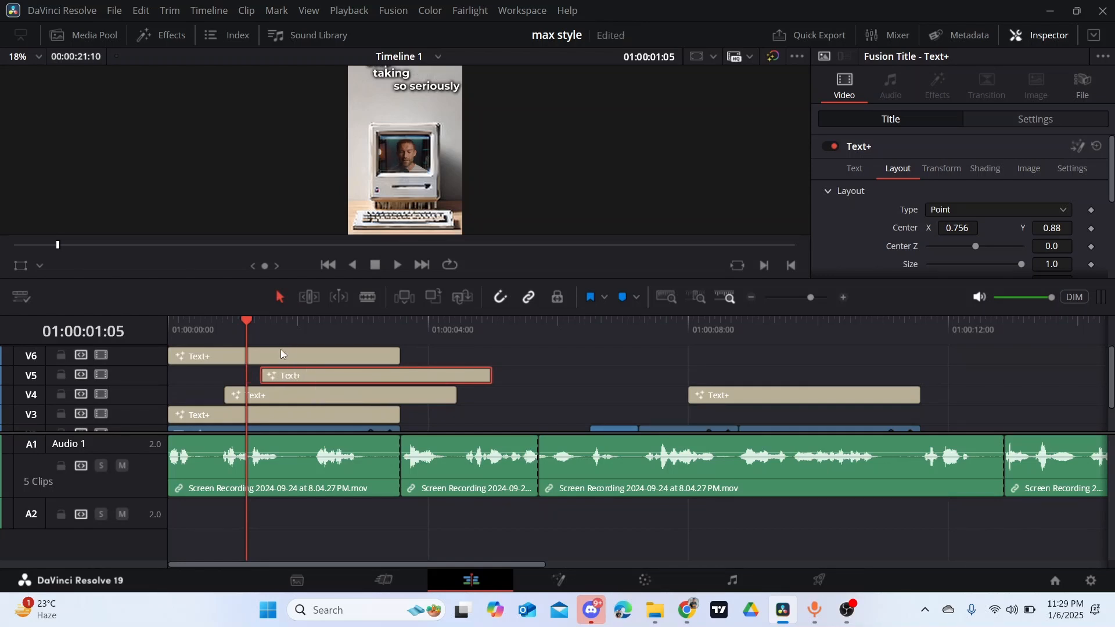
left_click(259, 326)
left_click(246, 320)
left_click(259, 323)
left_click(252, 322)
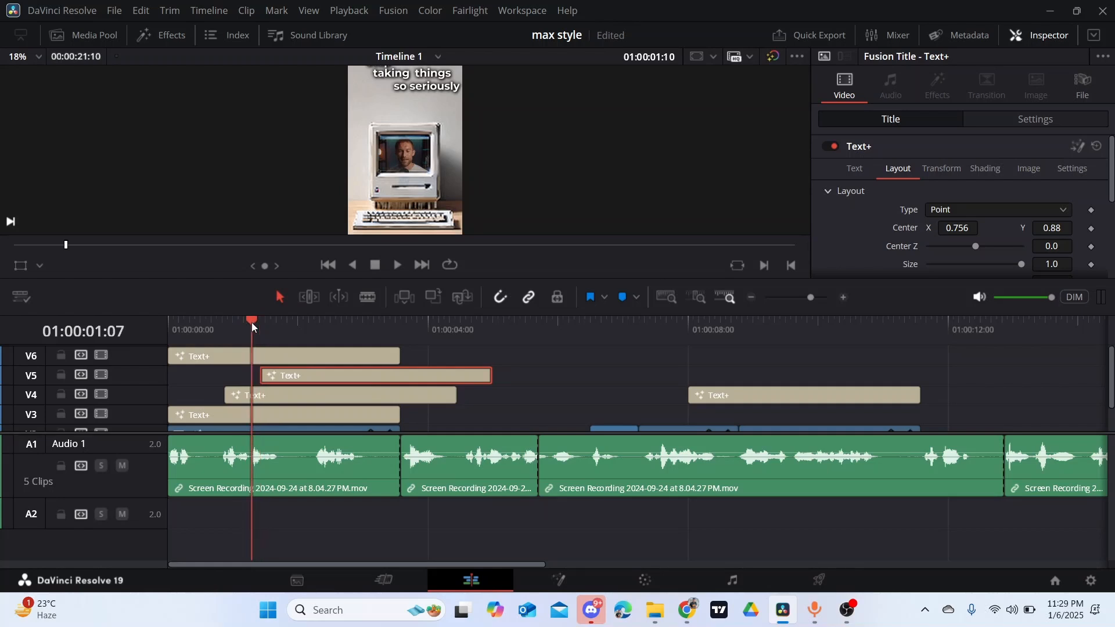
left_click_drag(315, 379, 307, 378)
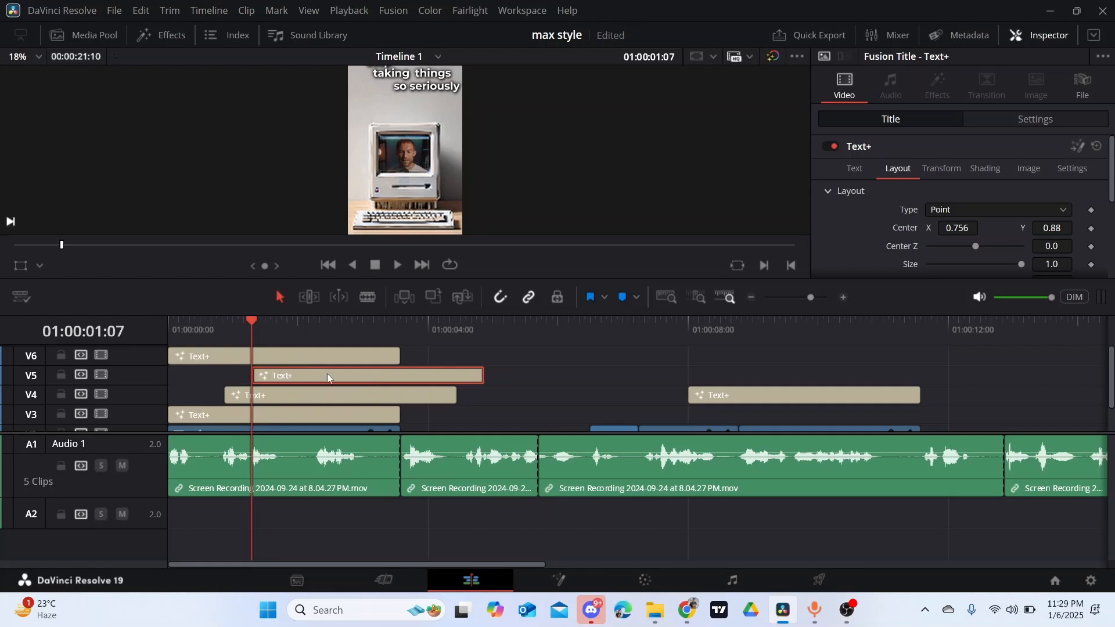
- Start the "so seriously" title on V6 at 01:00:02:06 and trim the V4, V5 and V6 titles to end with the intro image
left_click_drag(457, 394, 400, 396)
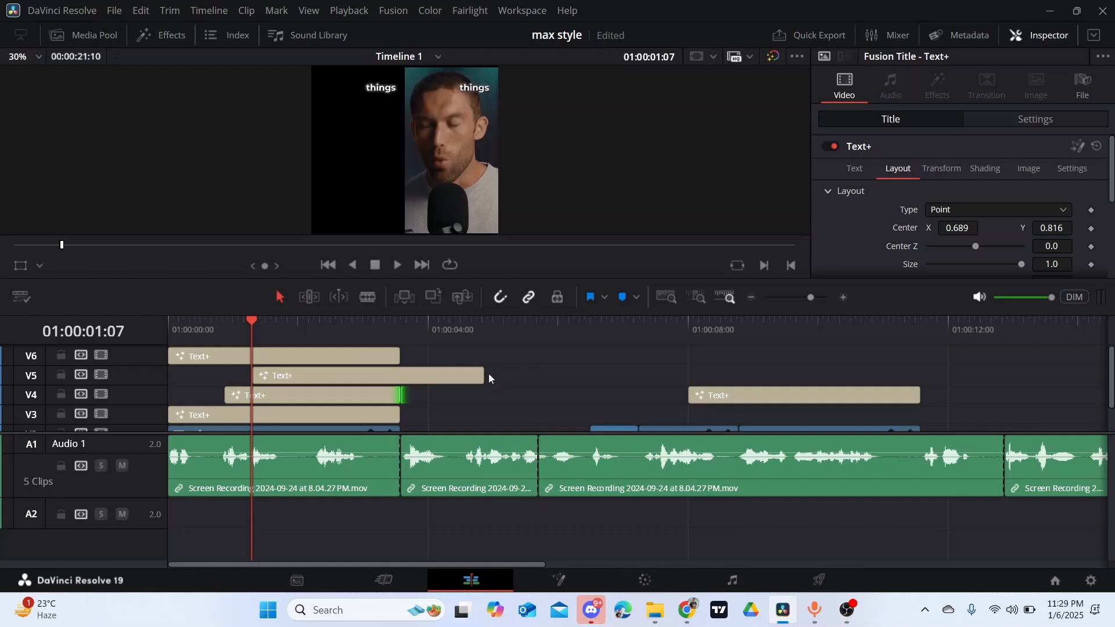
left_click_drag(479, 373, 450, 375)
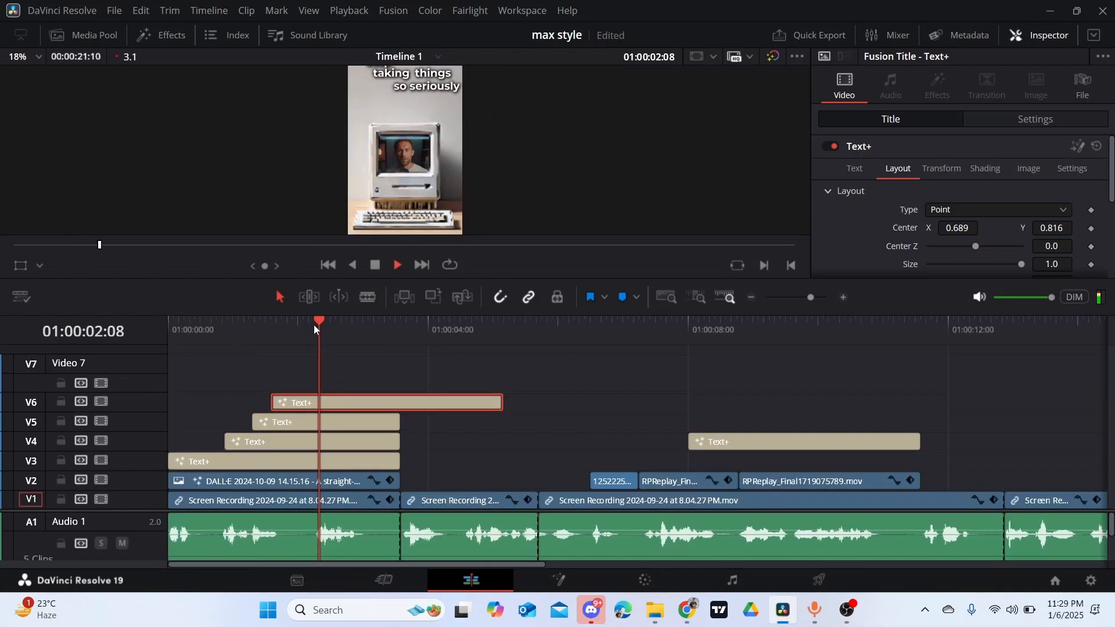
left_click_drag(316, 325, 313, 325)
left_click_drag(373, 403, 422, 399)
left_click_drag(542, 398, 401, 388)
- Play the intro from the beginning to check the word-by-word caption timing against the audio
left_click_drag(312, 323, 128, 350)
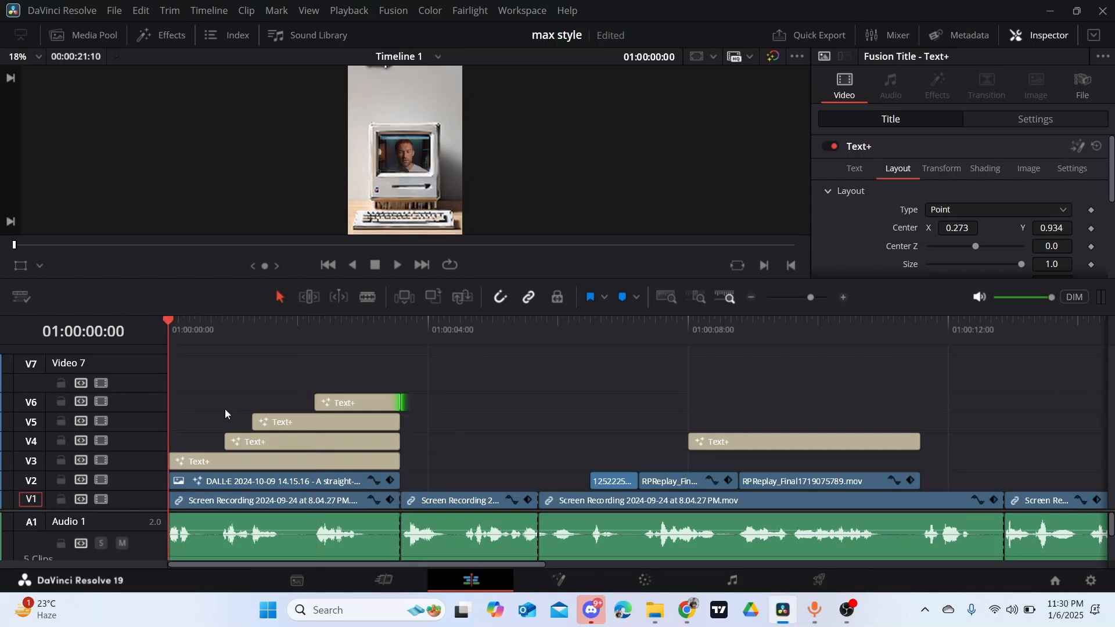
key("space")
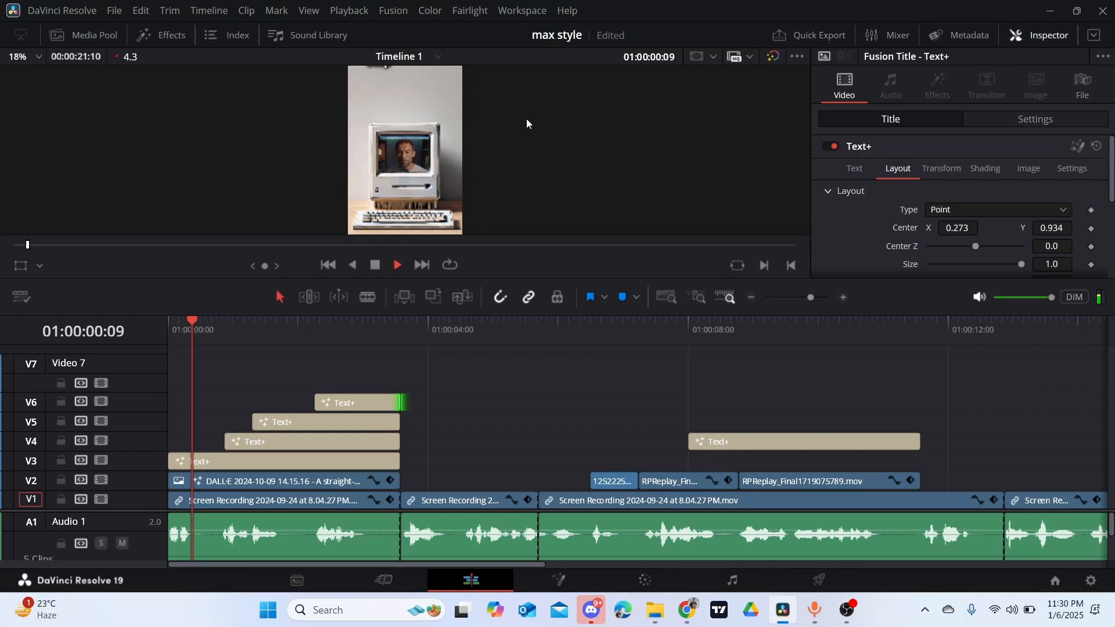
key("space")
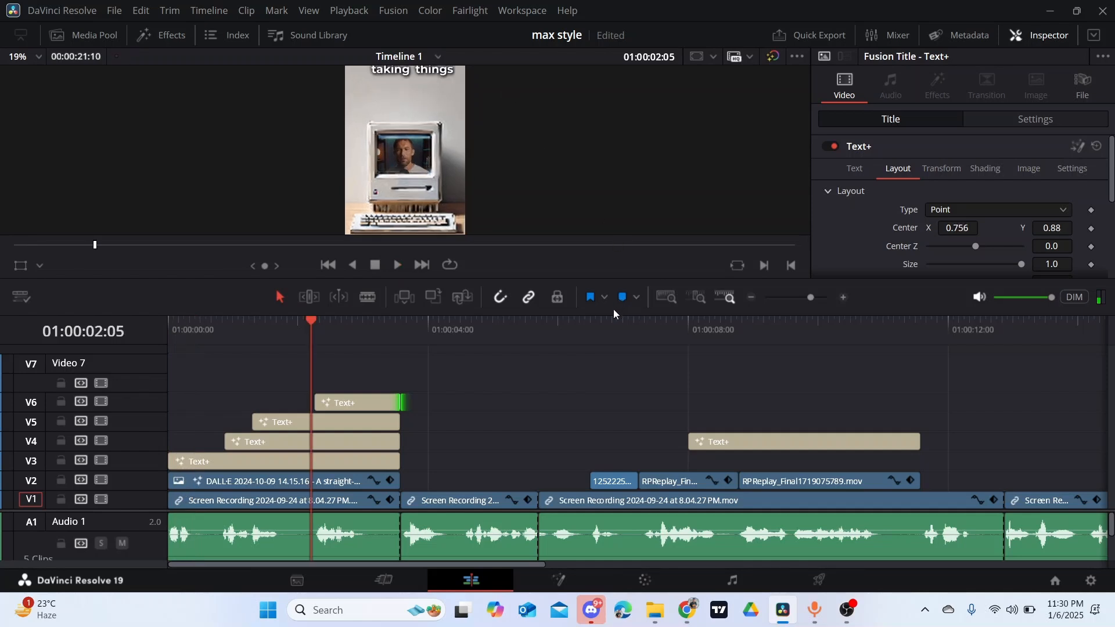
key("space")
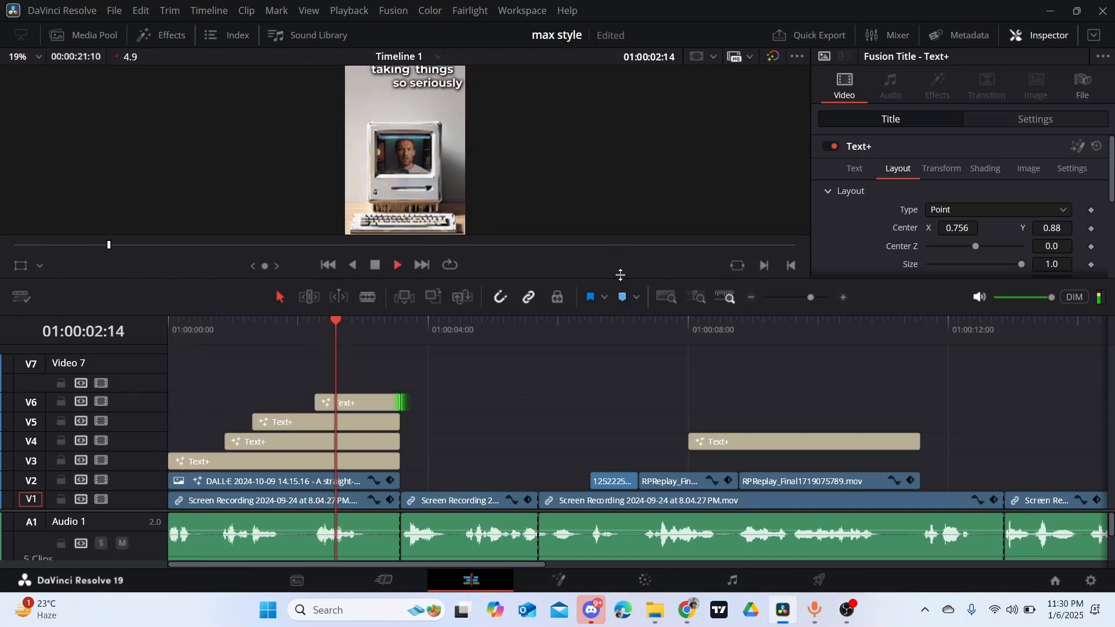
left_click_drag(622, 278, 622, 338)
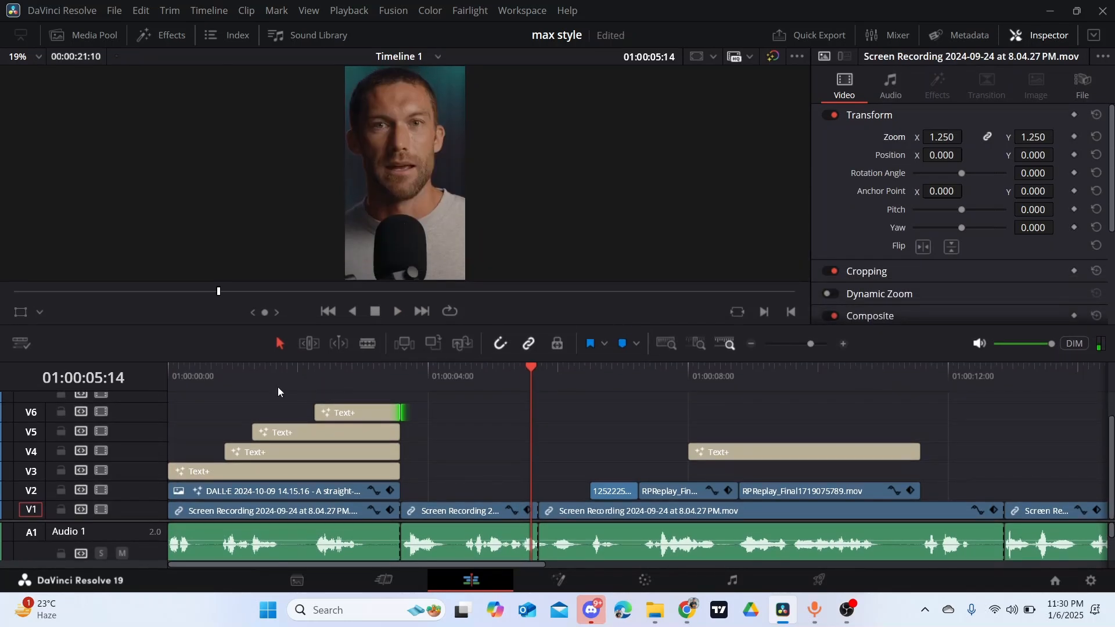
- Combine the four intro Text+ titles on tracks V3 to V6 into a compound clip named Compound Clip 1
left_click(314, 378)
left_click(339, 413)
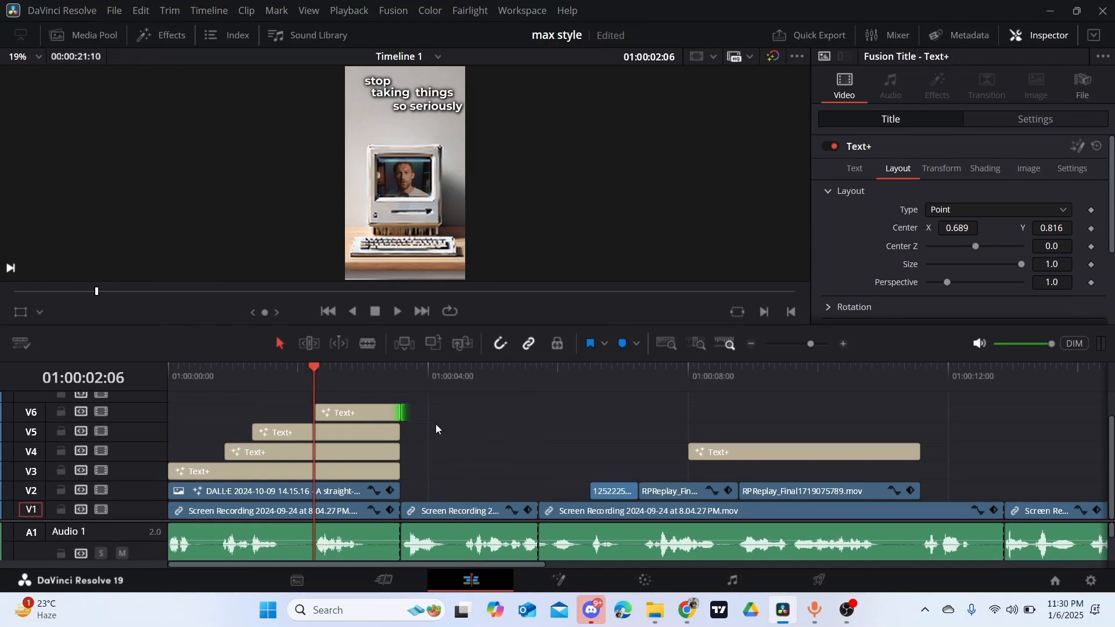
left_click_drag(411, 477, 386, 479)
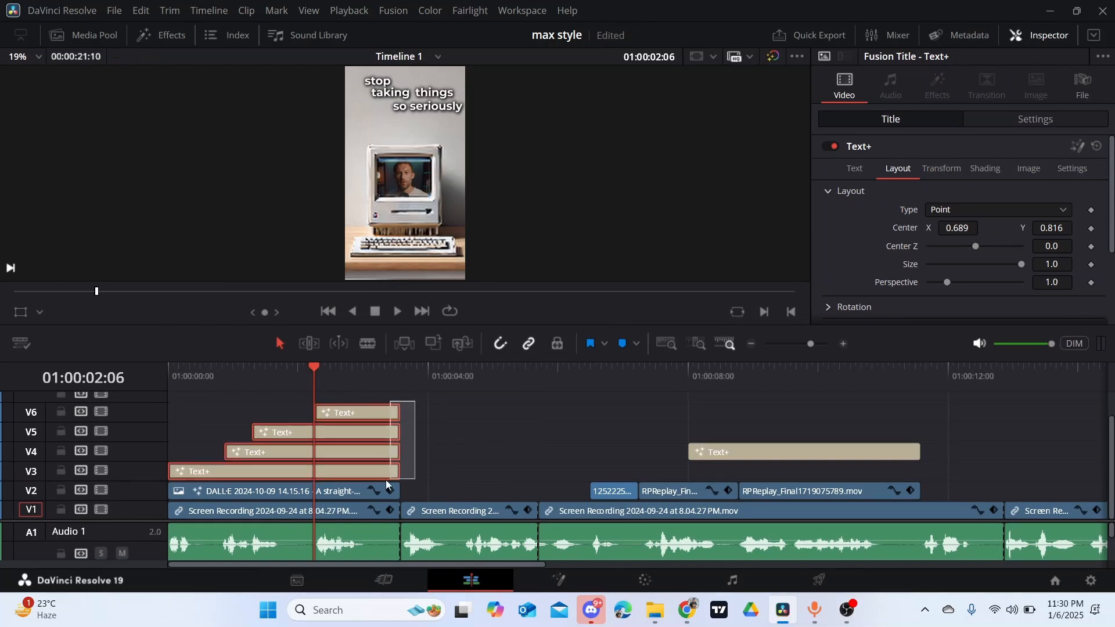
right_click(350, 435)
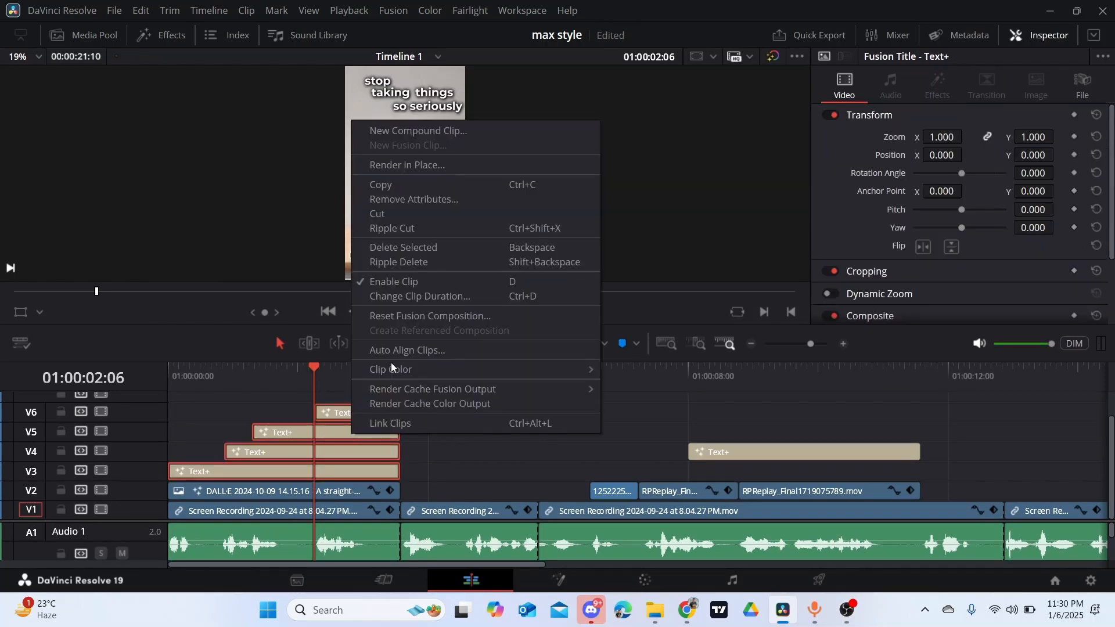
left_click(427, 131)
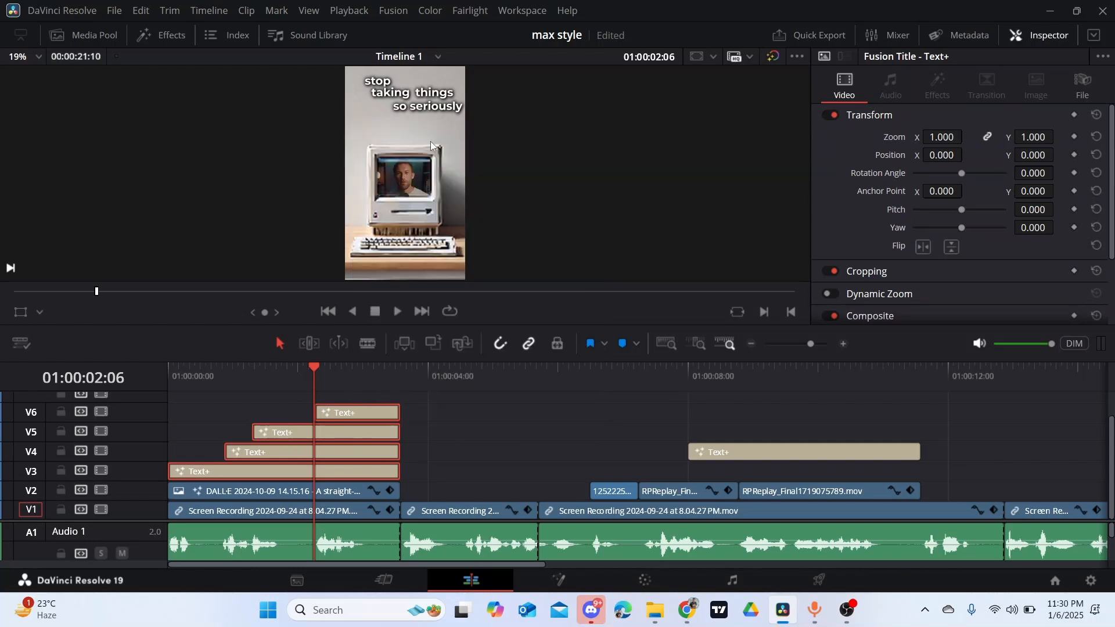
left_click(674, 346)
- Open Compound Clip 1 from track V3 in the Fusion page
right_click(263, 470)
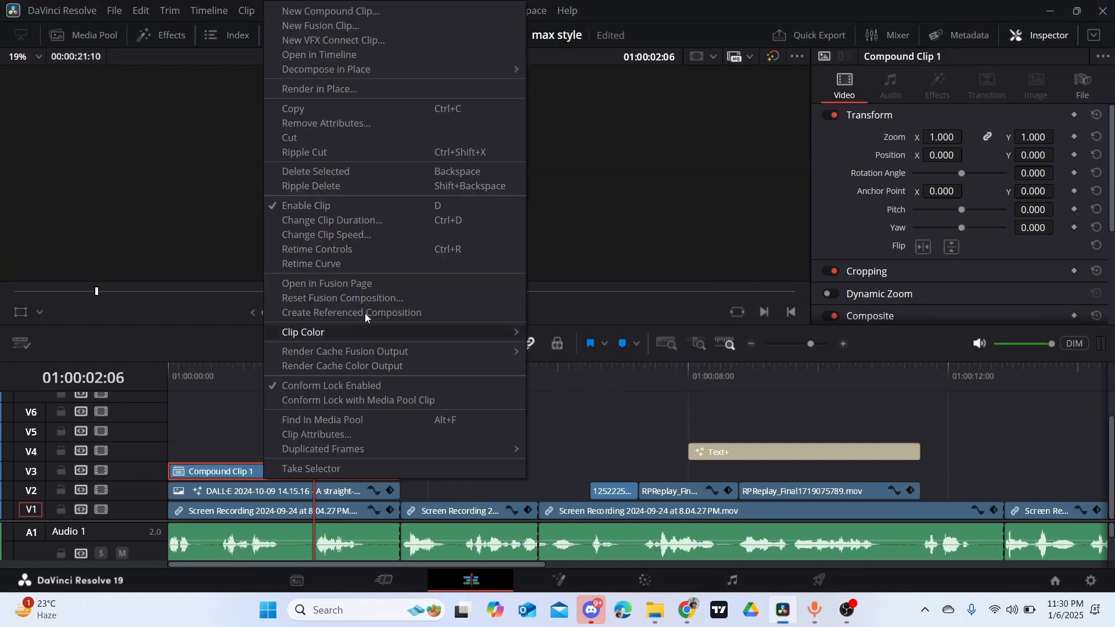
left_click(361, 285)
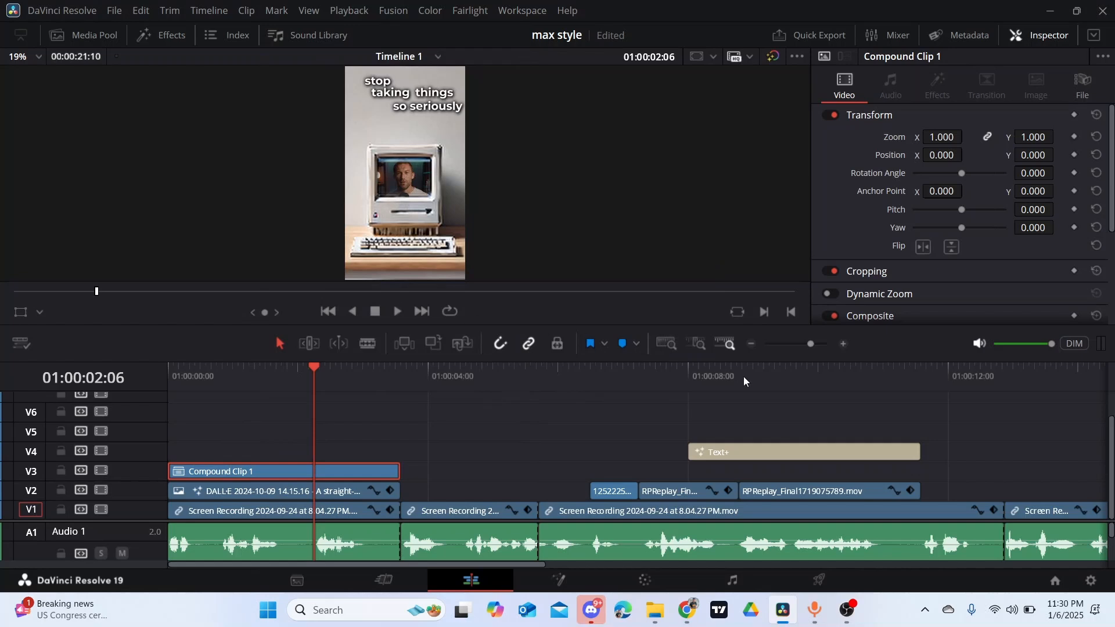
mouse_move(44, 449)
left_mouse_down()
mouse_move(328, 437)
mouse_move(368, 422)
mouse_move(603, 463)
left_mouse_up()
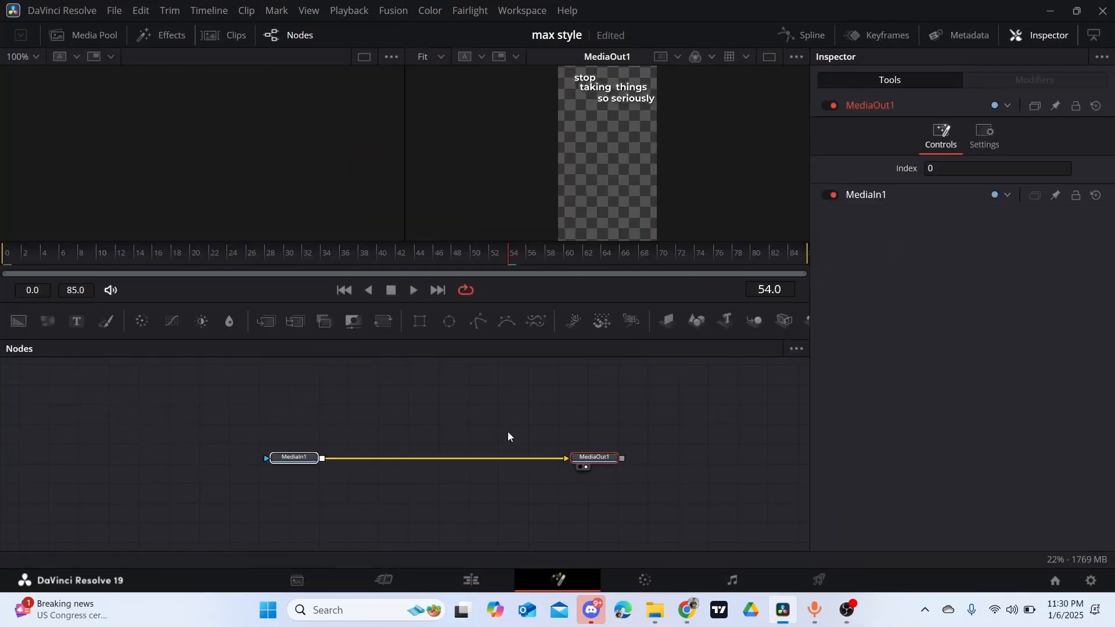
left_click(507, 431)
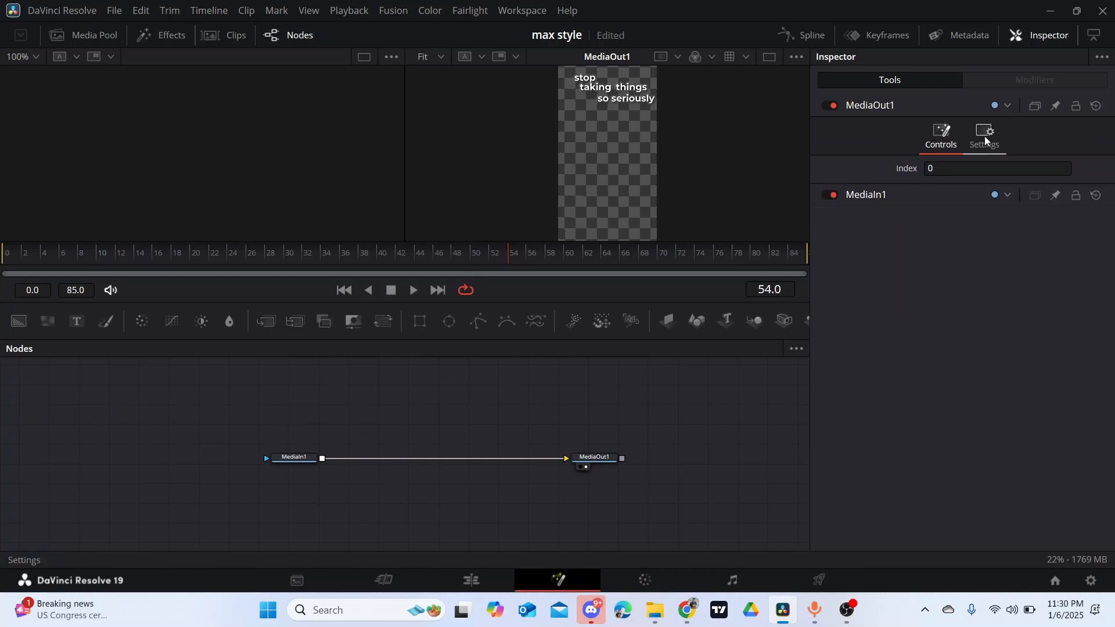
- Insert a Gaussian Blur node between MediaIn1 and MediaOut1
left_click(307, 458)
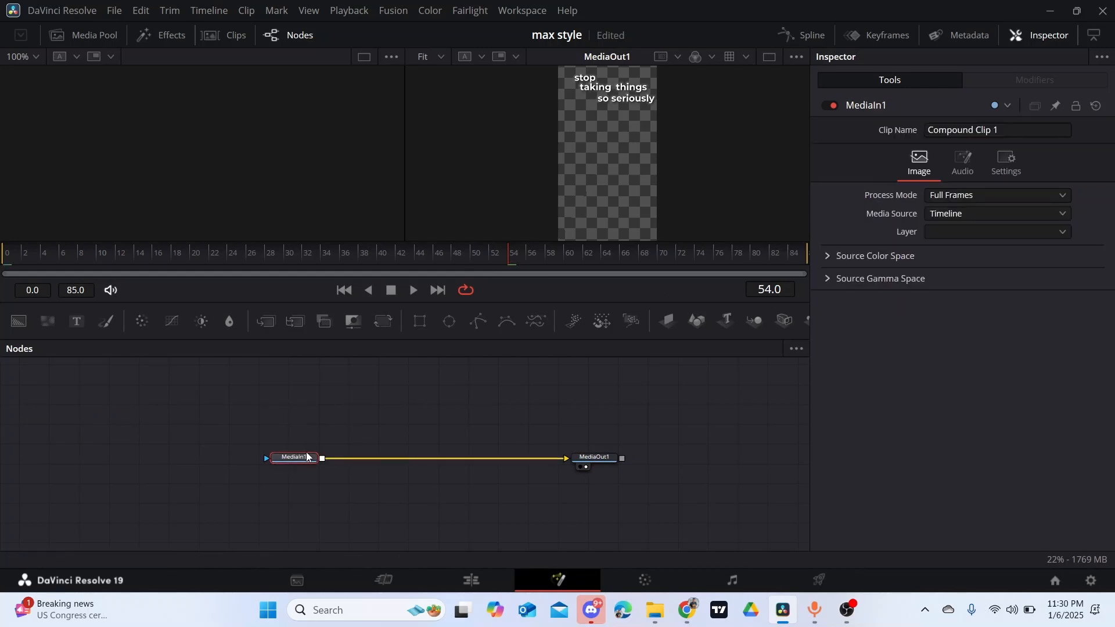
key("shift+space")
type("del")
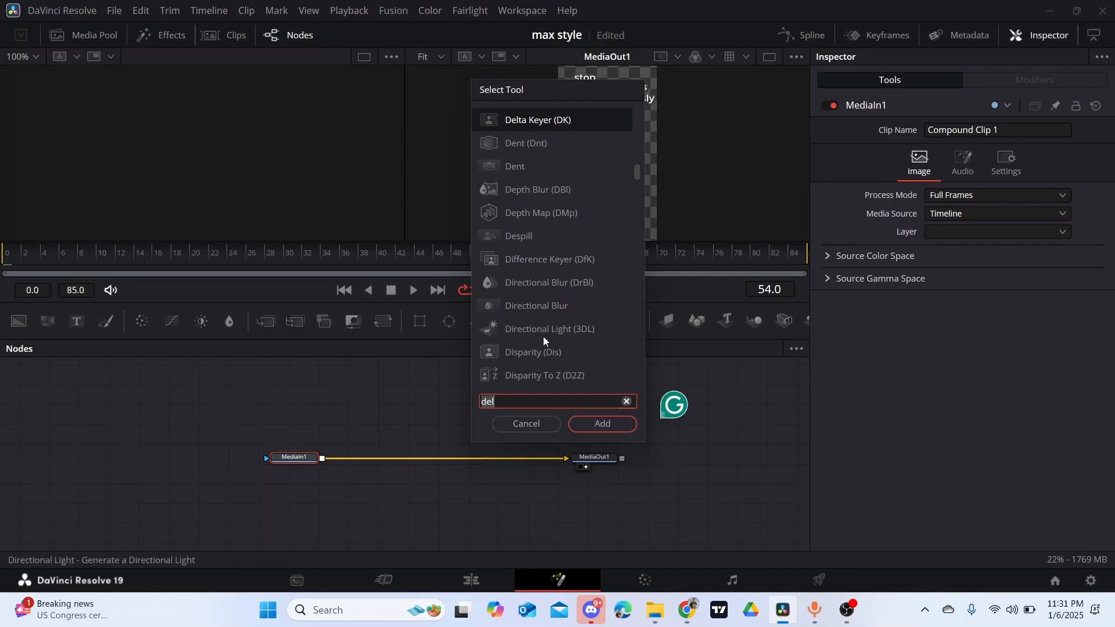
key("BackSpace")
key("BackSpace")
key("BackSpace")
type("gau")
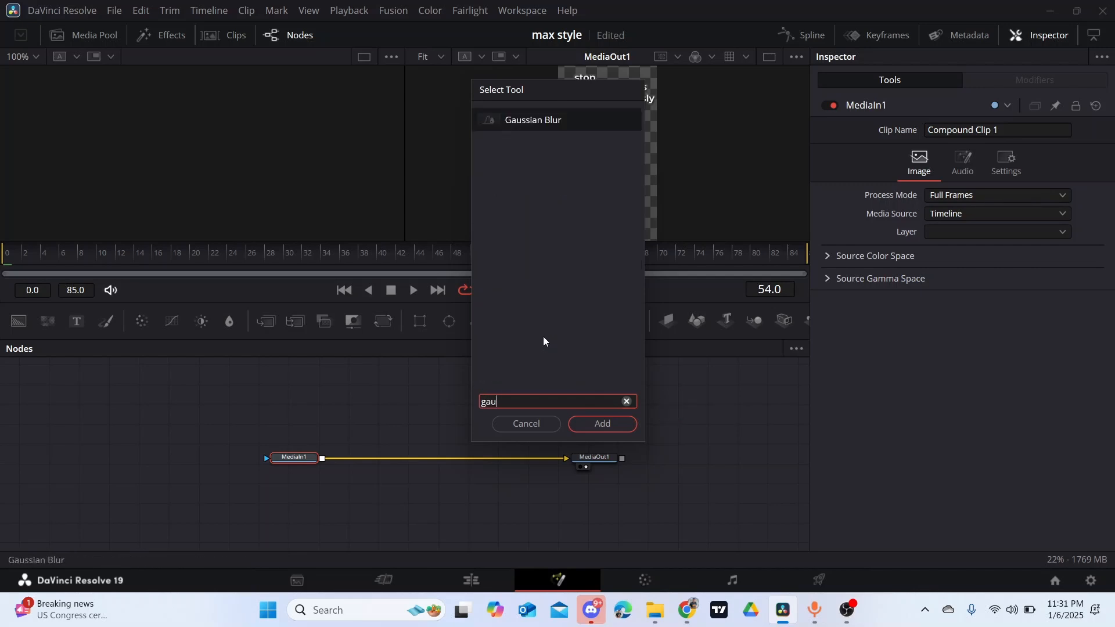
left_click(618, 425)
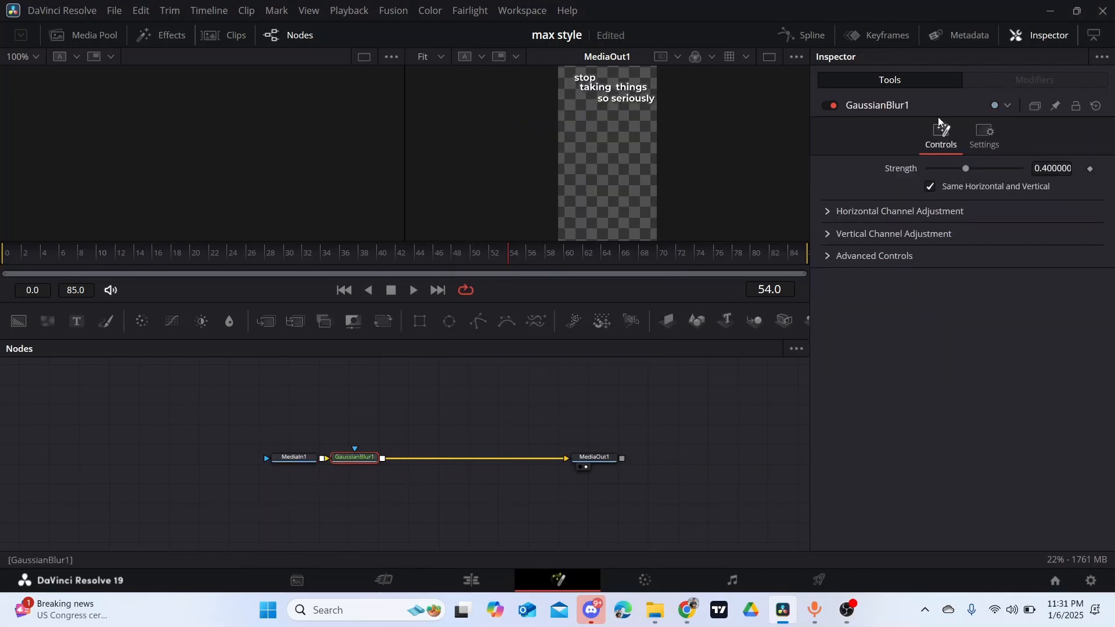
- Keyframe the Gaussian Blur strength at about 0.323 on frame 85, the end of the composition
left_click(752, 264)
left_click_drag(751, 268, 813, 269)
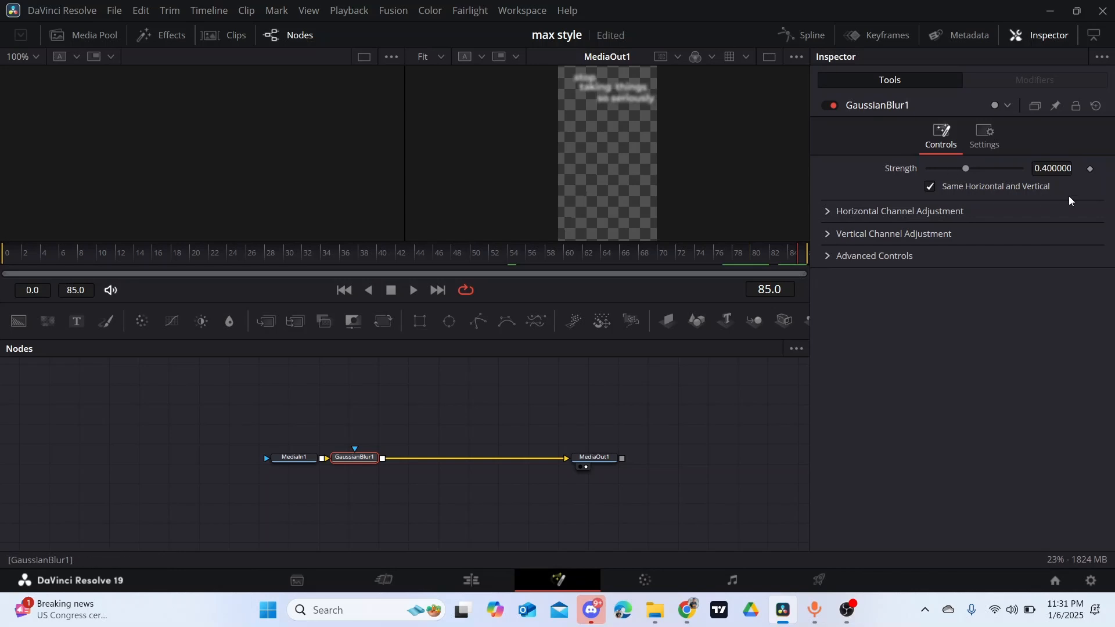
left_click_drag(966, 169, 961, 167)
left_click(1091, 170)
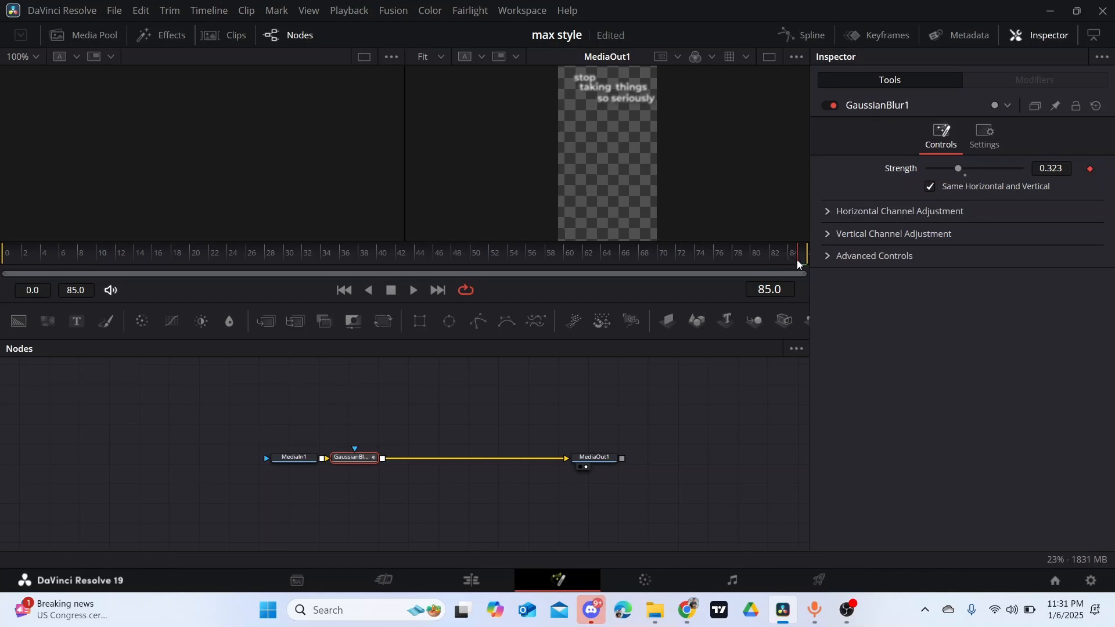
- Keyframe the Gaussian Blur strength at 0.0 on frame 75 and play the composition from its first frame
left_click_drag(797, 265, 709, 257)
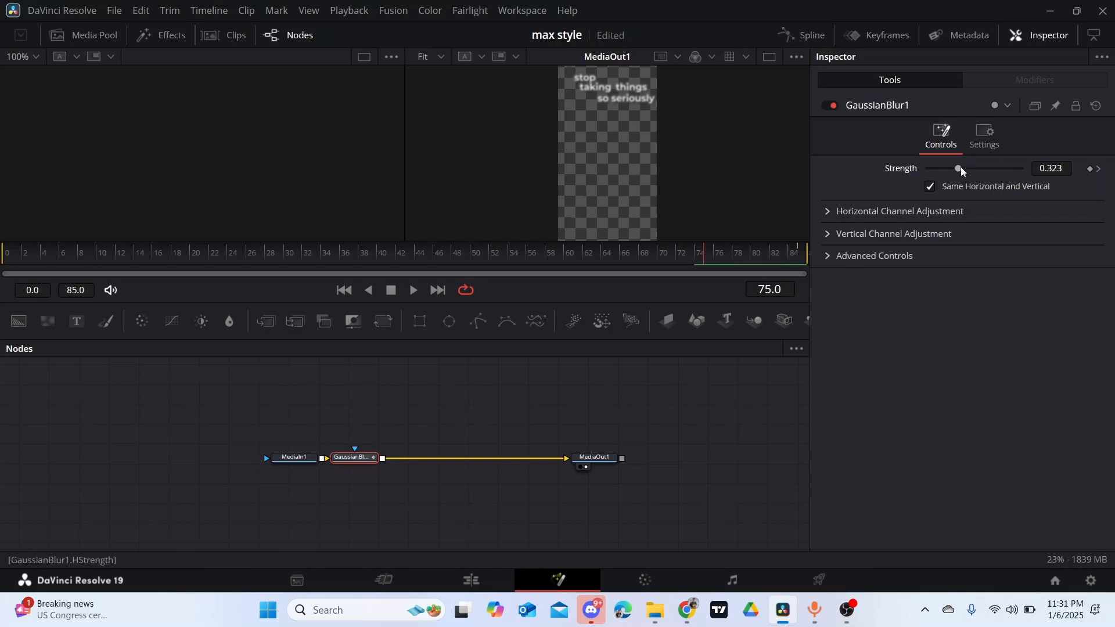
left_click_drag(962, 169, 928, 169)
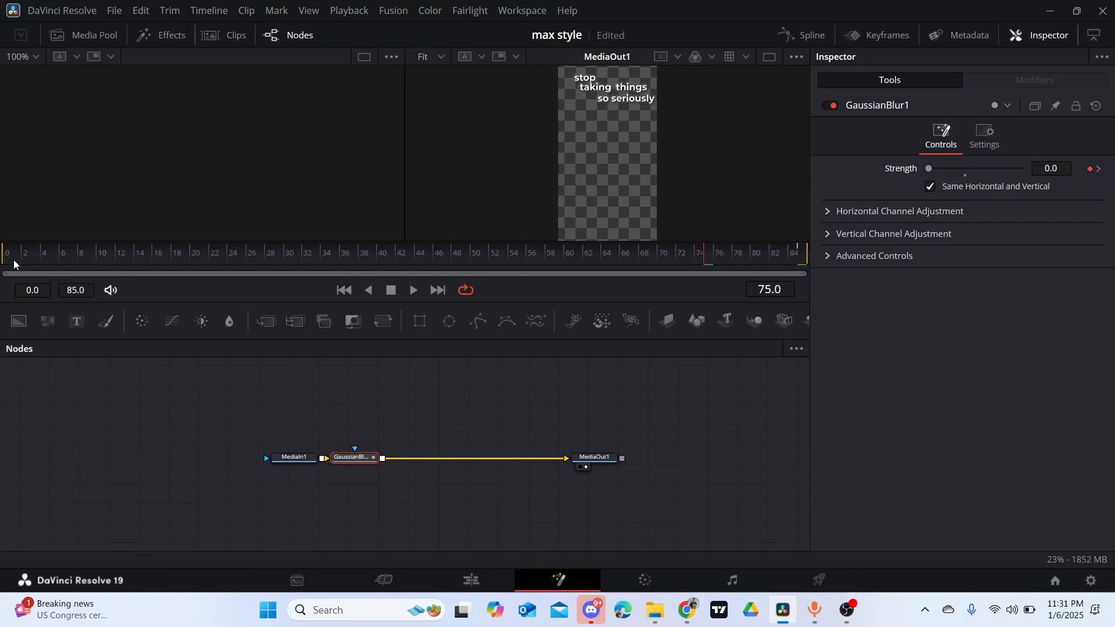
left_click_drag(13, 261, 4, 258)
key("space")
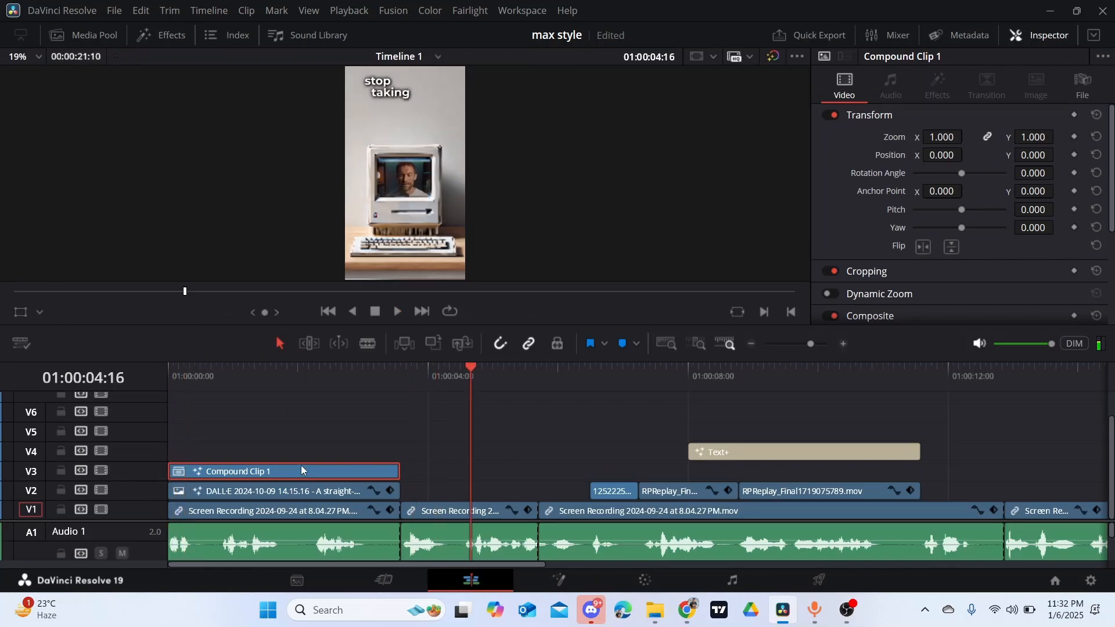
- Place the spare V4 Text+ title on V2 at 01:00:03:14, shortened to fit above the second recording clip
left_click(406, 387)
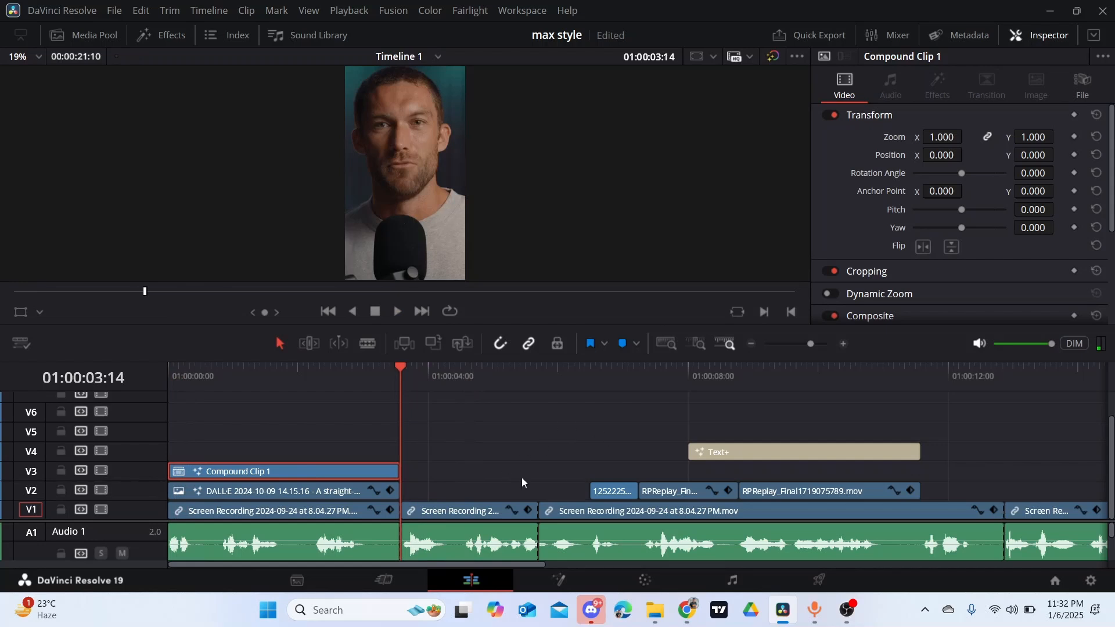
left_click_drag(818, 453, 504, 448)
left_click_drag(636, 451, 464, 488)
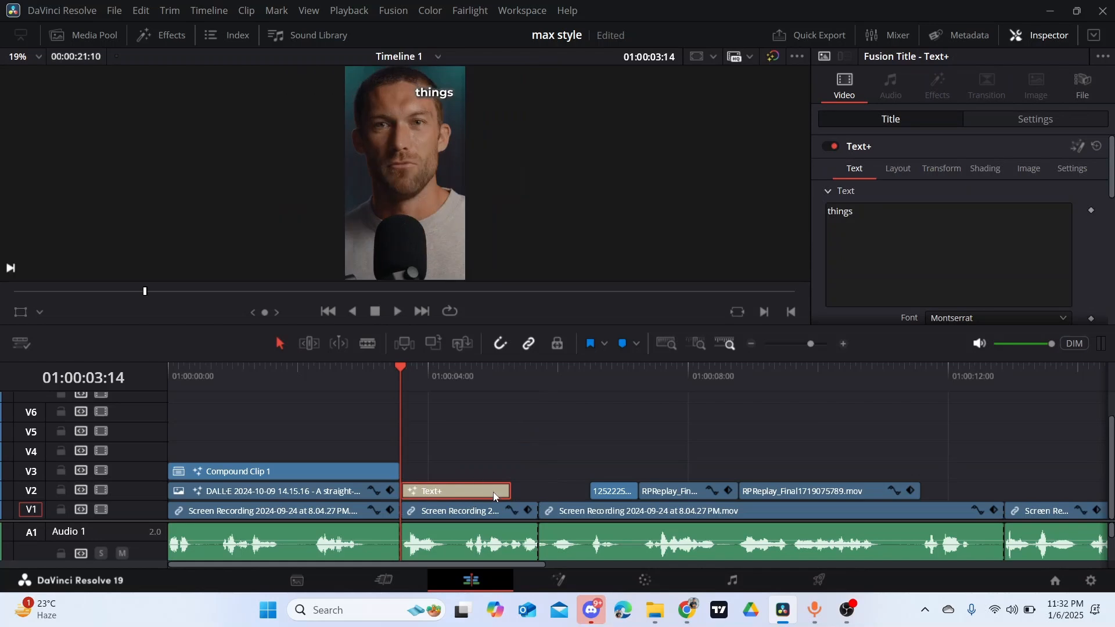
- Replace the text of the V2 title with "no"
left_click_drag(864, 215, 753, 225)
key("BackSpace")
key("BackSpace")
key("BackSpace")
key("BackSpace")
key("BackSpace")
key("BackSpace")
key("BackSpace")
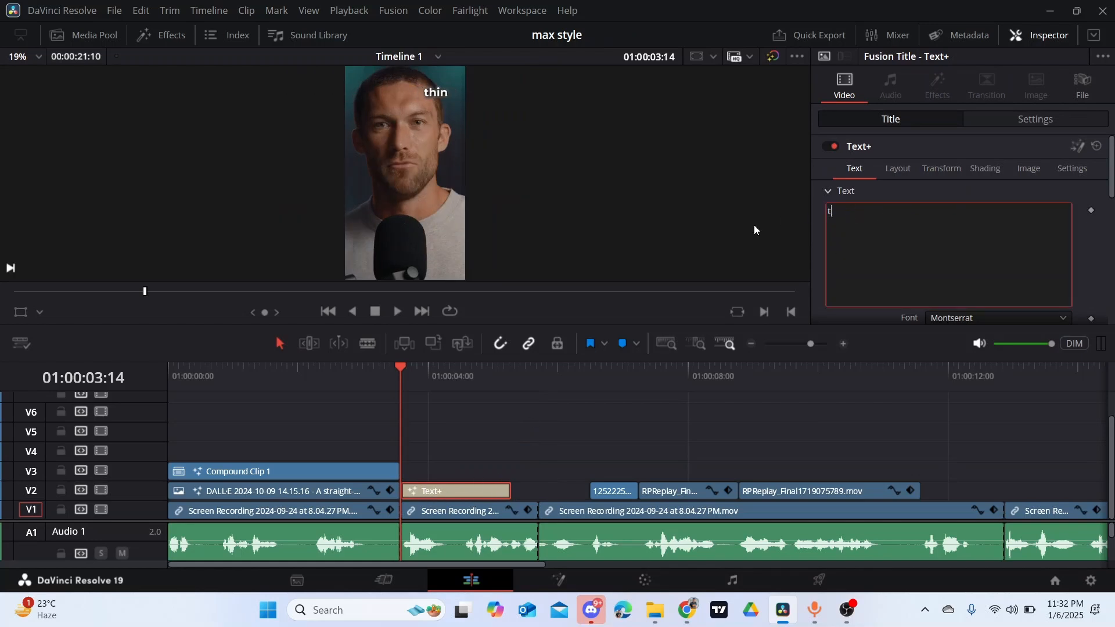
type("no")
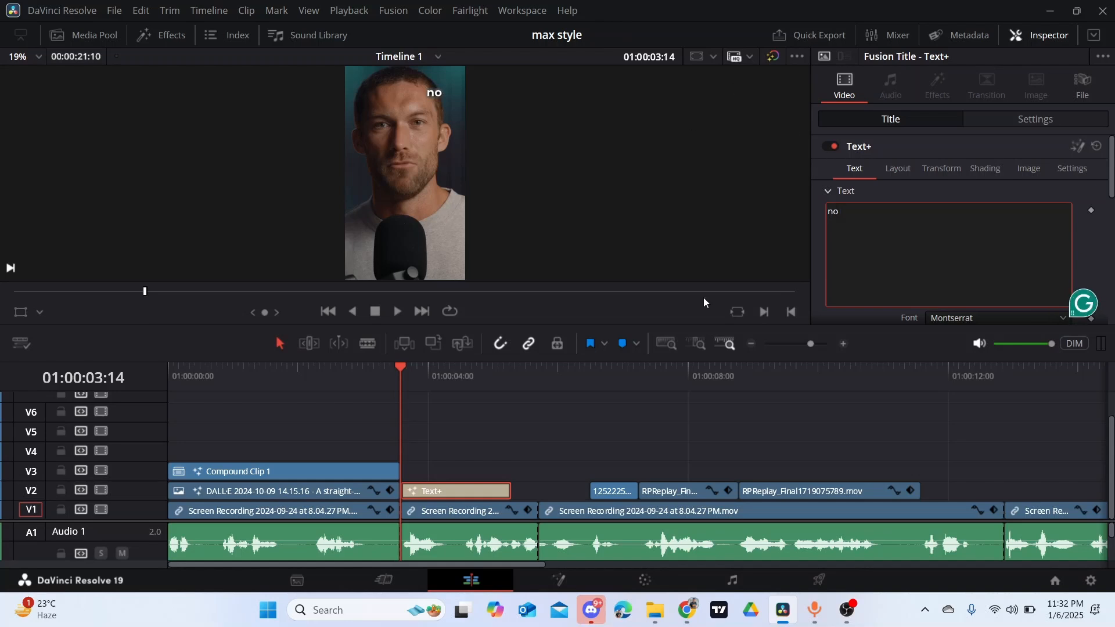
- Set the "no" title's text size to 0.5
scroll(995, 258, "down", 3)
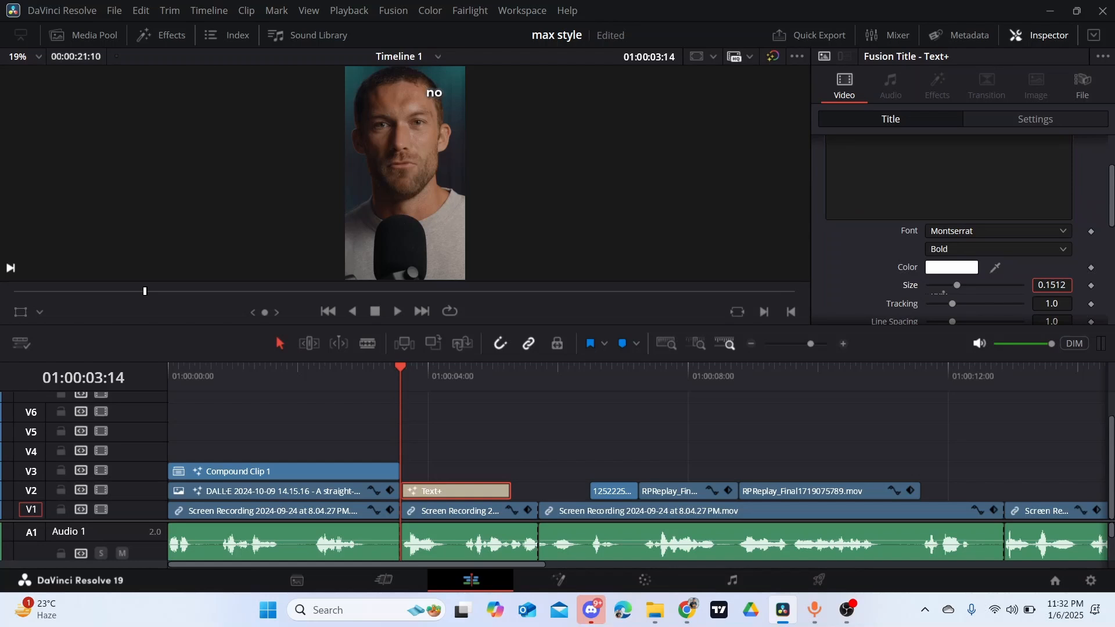
type("0.5")
key("Return")
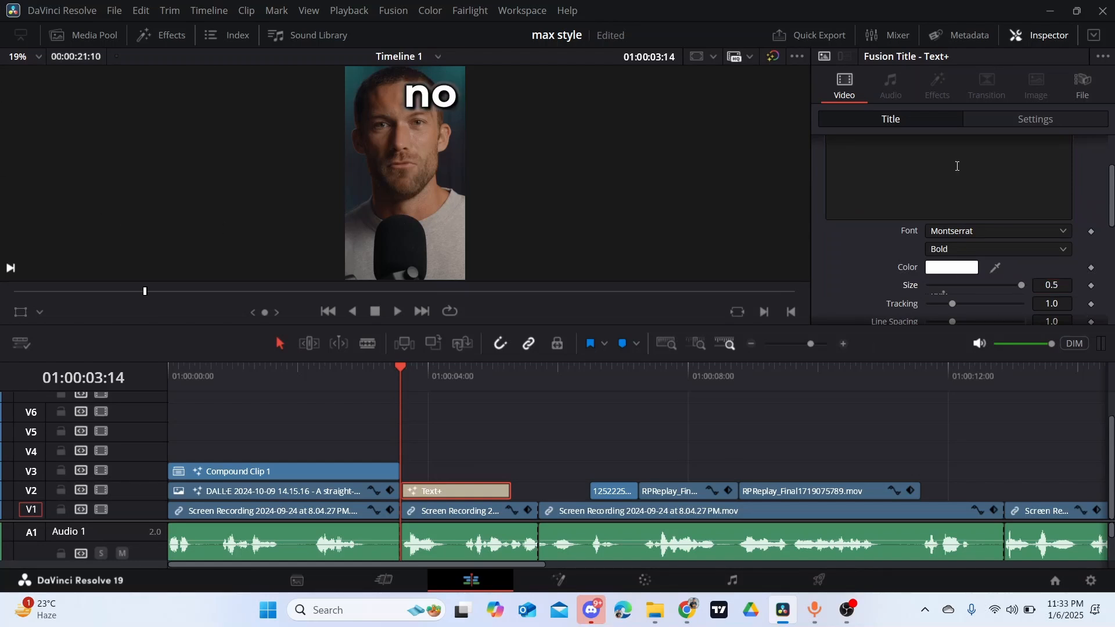
- Reposition the "no" title to centre X 0.34, Y 0.394 and save the project
scroll(957, 166, "up", 3)
left_click(898, 170)
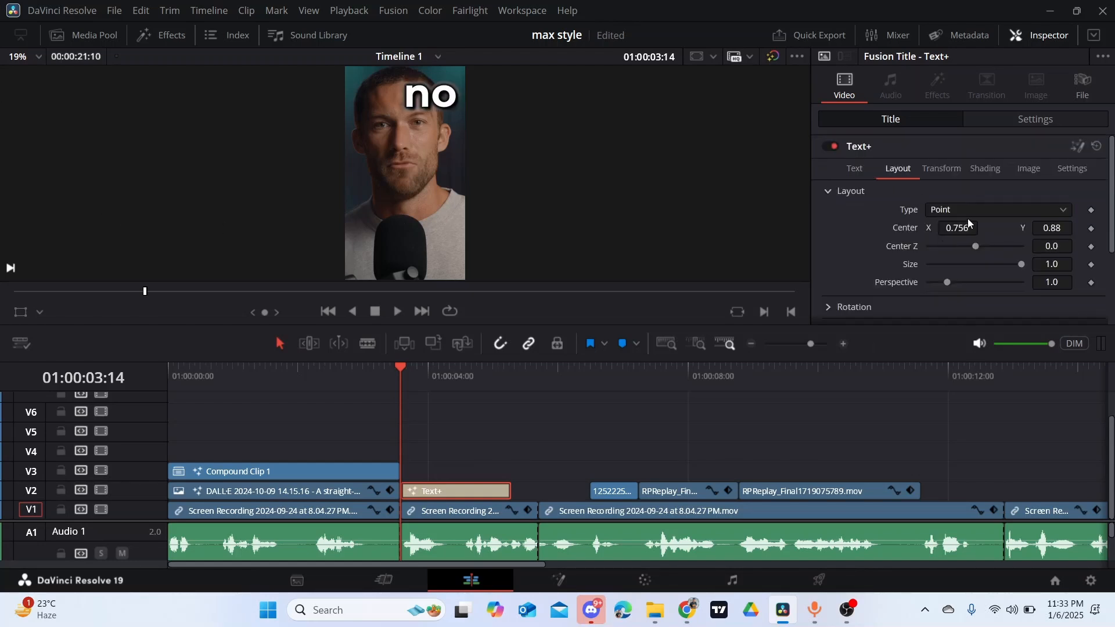
left_click_drag(1066, 223, 872, 215)
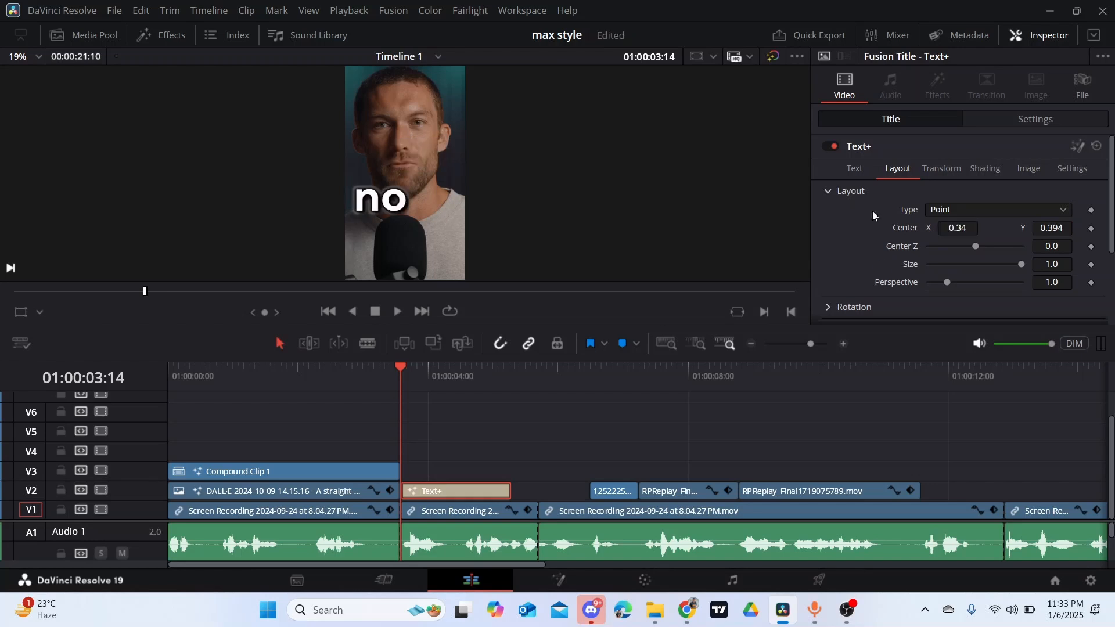
key("ctrl+s")
- Set the "no" title's text size to 0.3
left_click(854, 168)
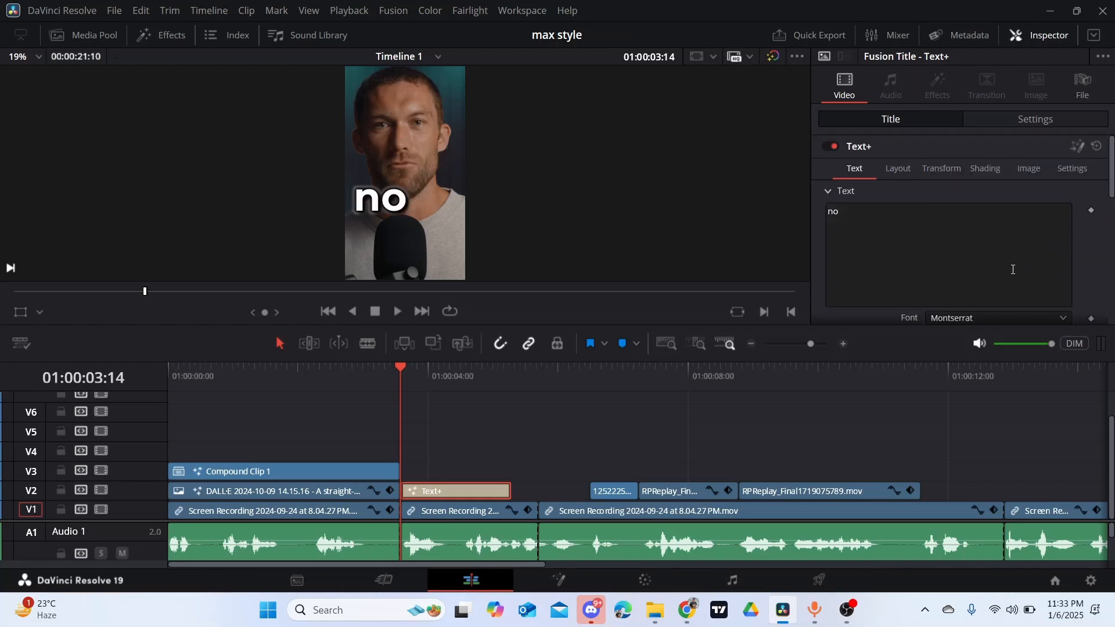
scroll(1013, 269, "down", 3)
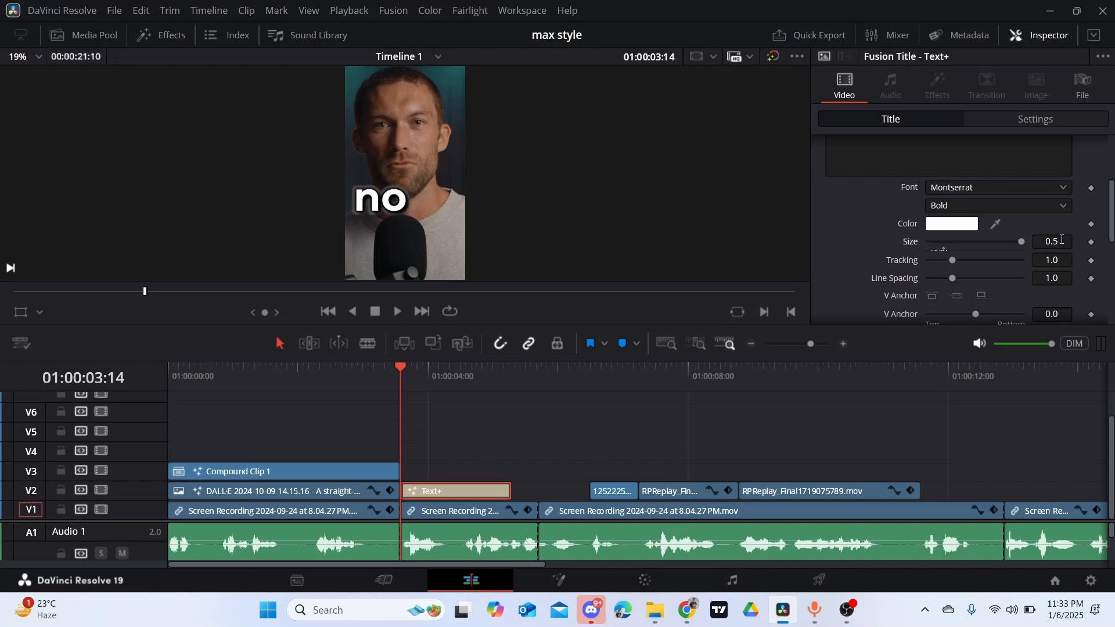
left_click(1060, 240)
type("3")
key("Return")
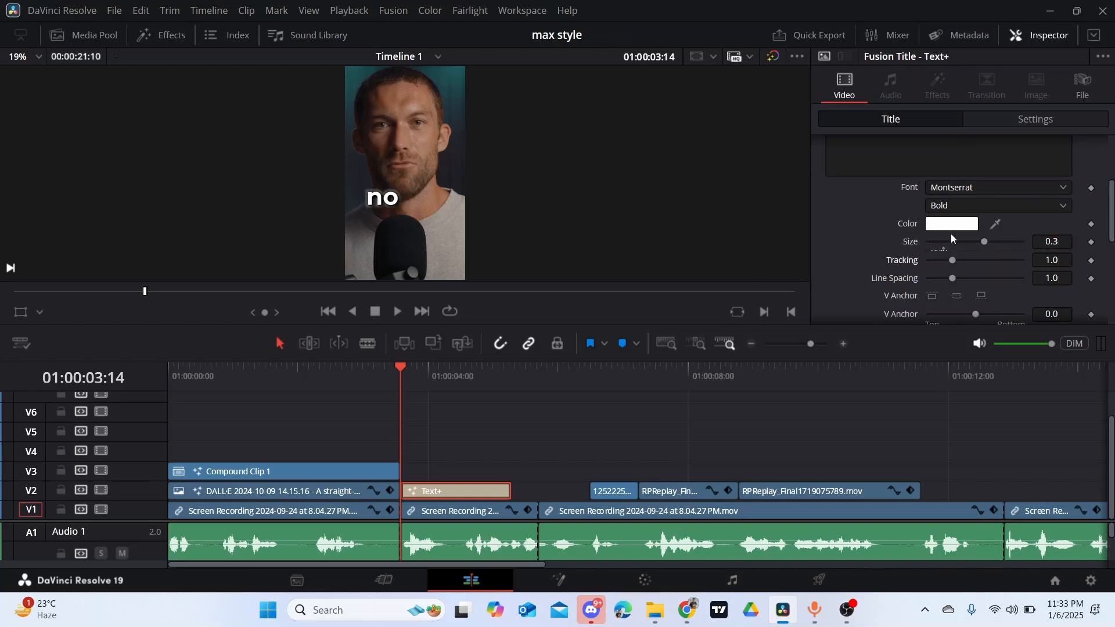
- Give shading element 1 of the "no" title a black-to-white gradient with its black stop at about 0.159
scroll(963, 227, "up", 3)
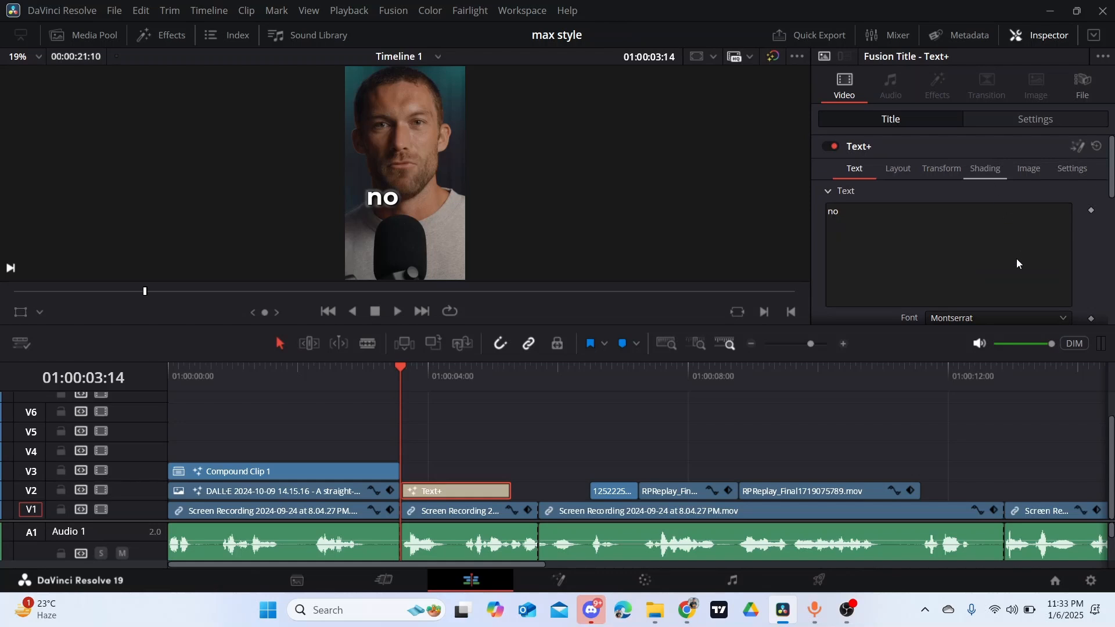
scroll(993, 236, "down", 3)
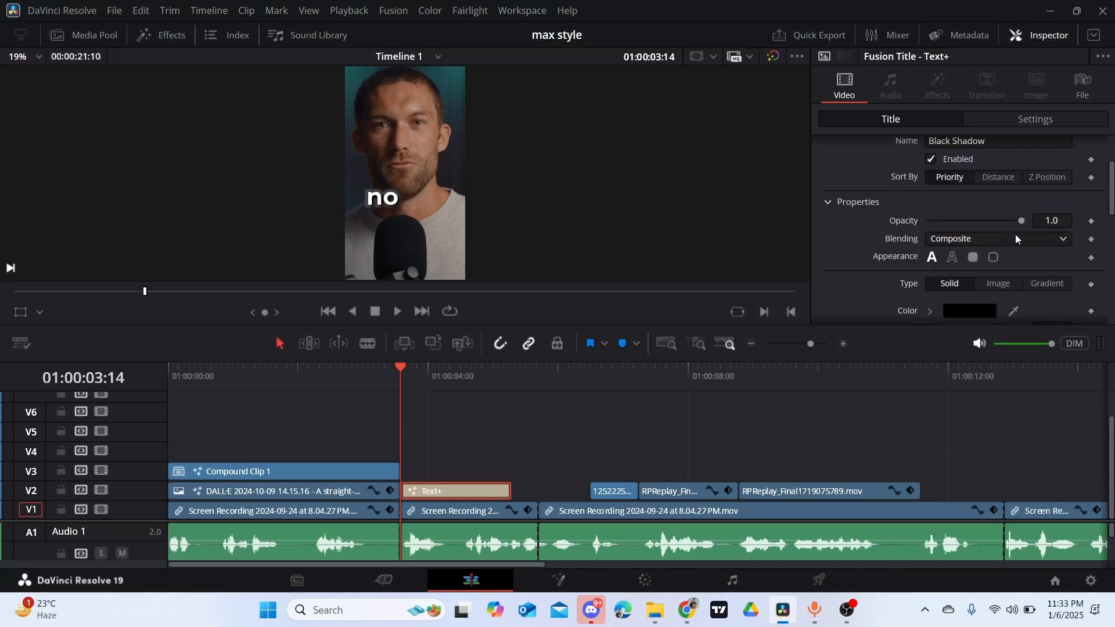
scroll(1015, 234, "down", 3)
scroll(1003, 236, "up", 6)
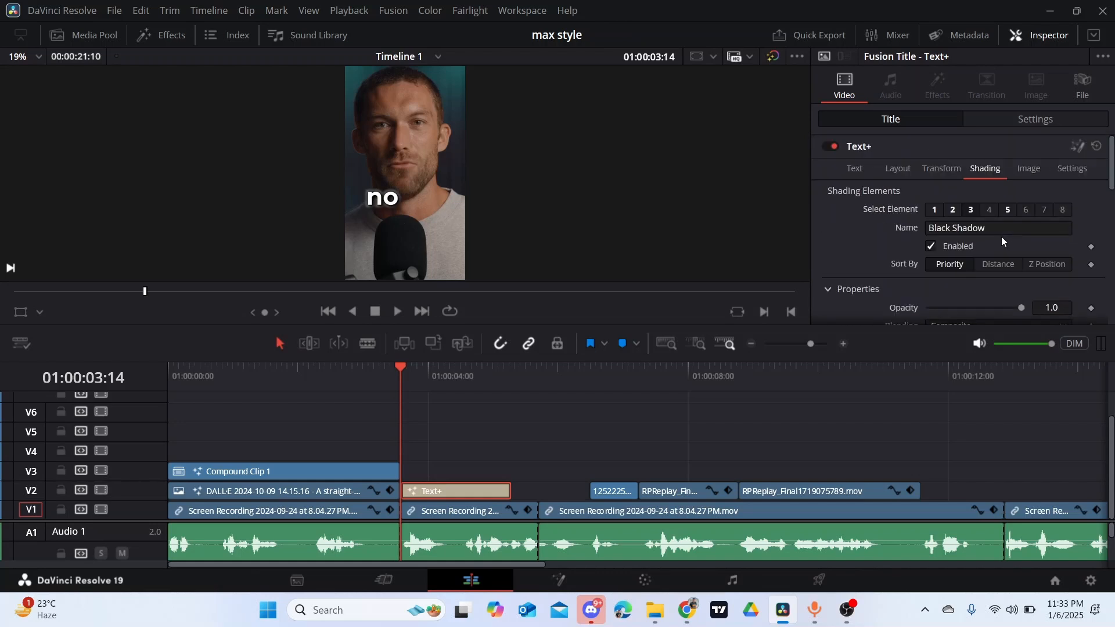
left_click(934, 210)
scroll(973, 220, "down", 2)
scroll(994, 234, "down", 2)
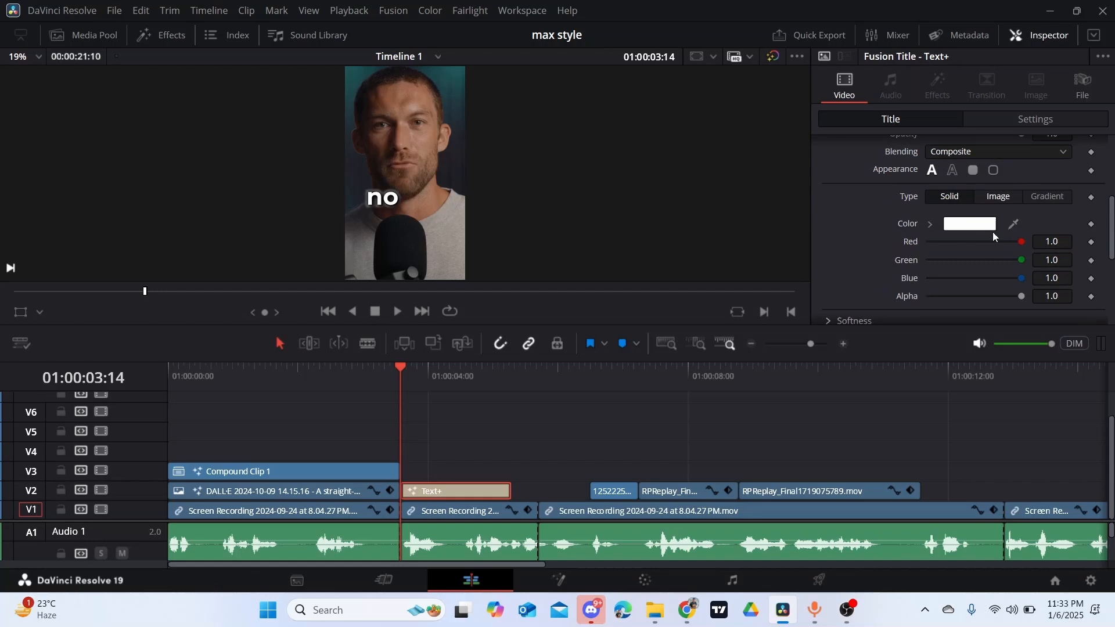
left_click(1052, 198)
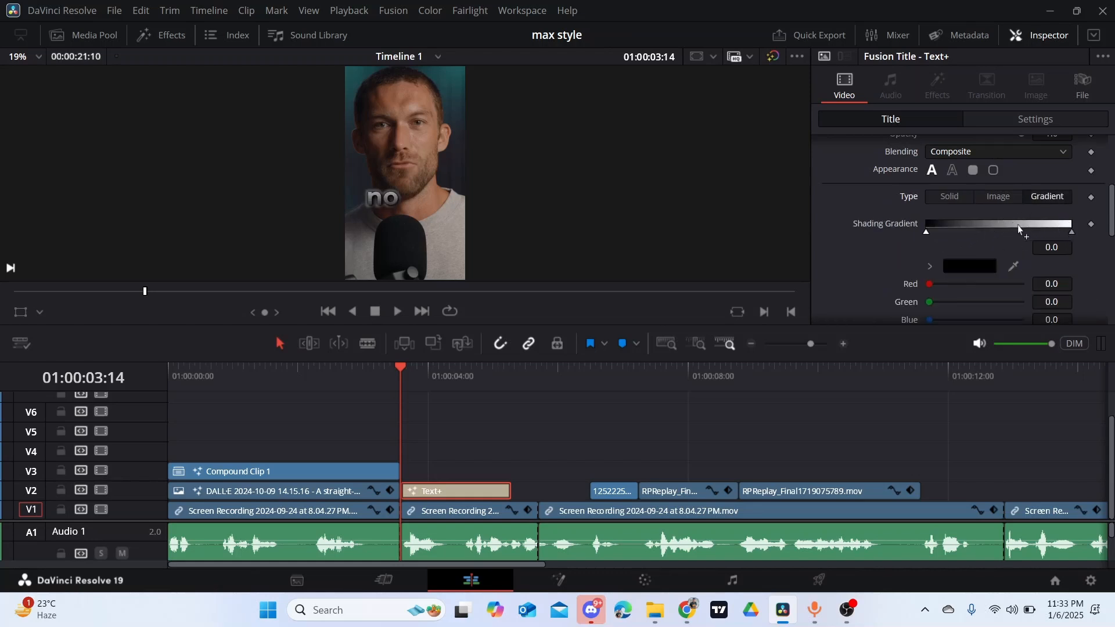
left_click_drag(928, 231, 949, 234)
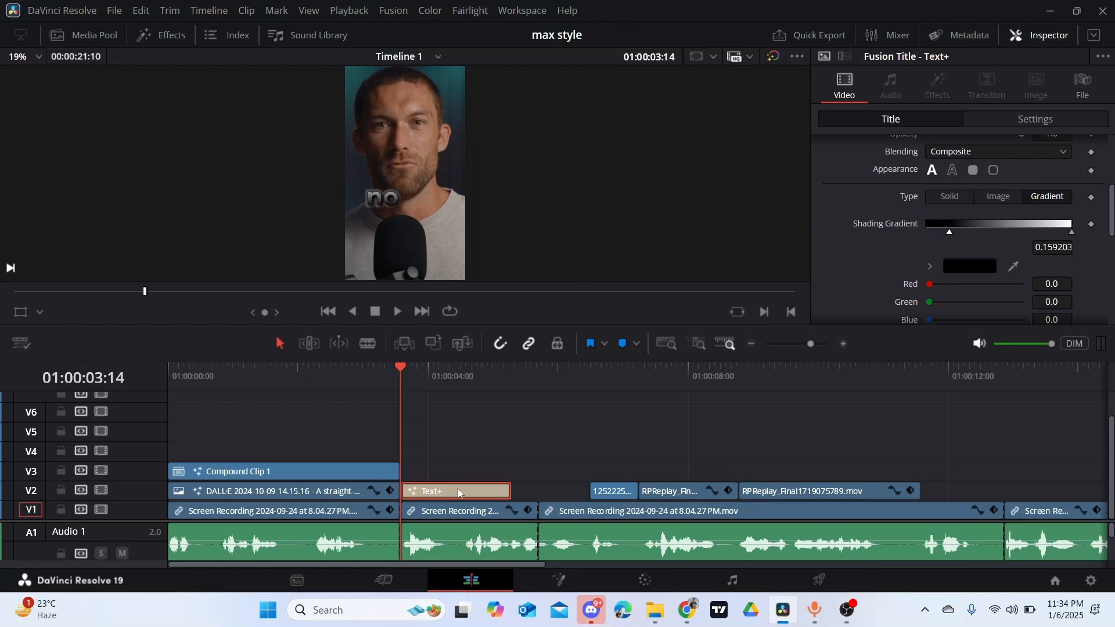
- Duplicate the "no" title onto V3 directly above the original and change the copy's text to "one"
left_click_drag(454, 487, 458, 462)
scroll(890, 214, "up", 3)
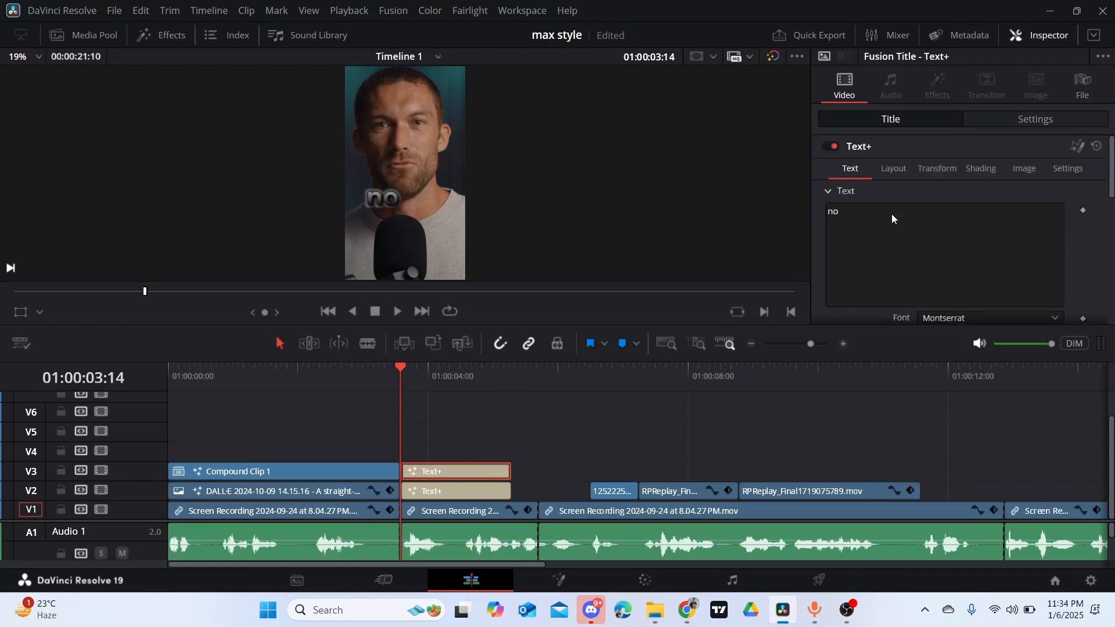
left_click(853, 225)
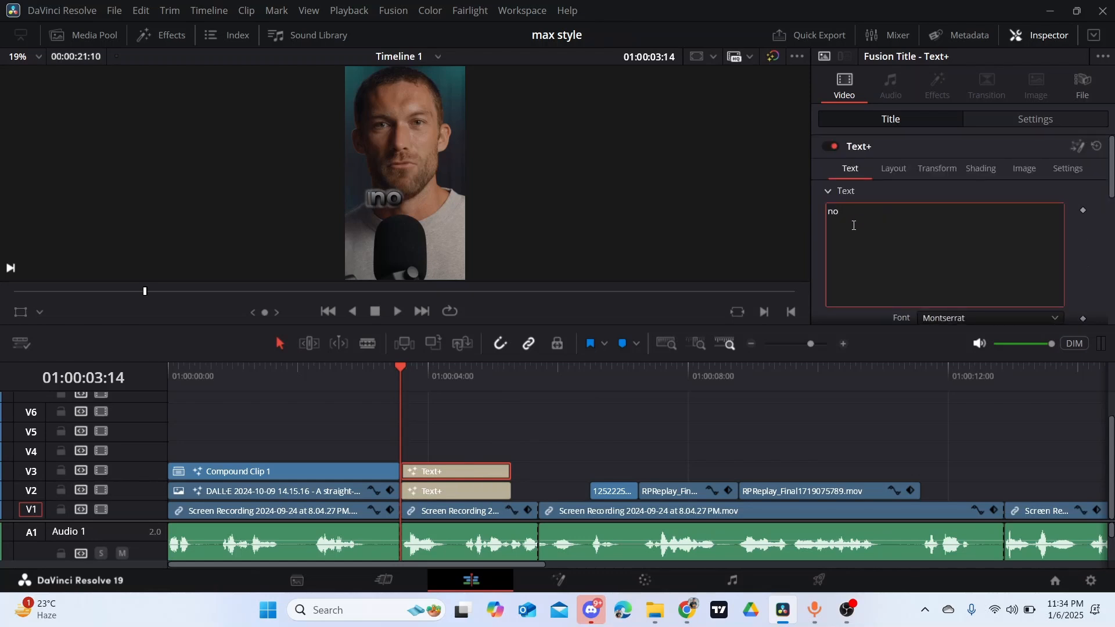
key("BackSpace")
key("BackSpace")
type("one")
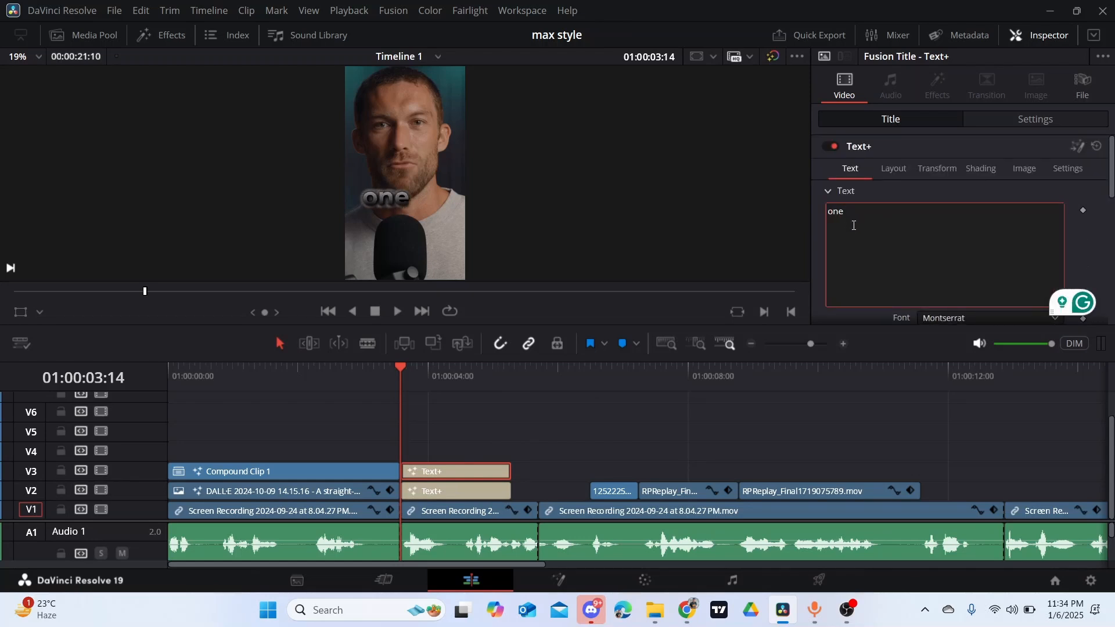
- Move the "one" title to centre X 0.687, beside the "no" title
left_click(434, 472)
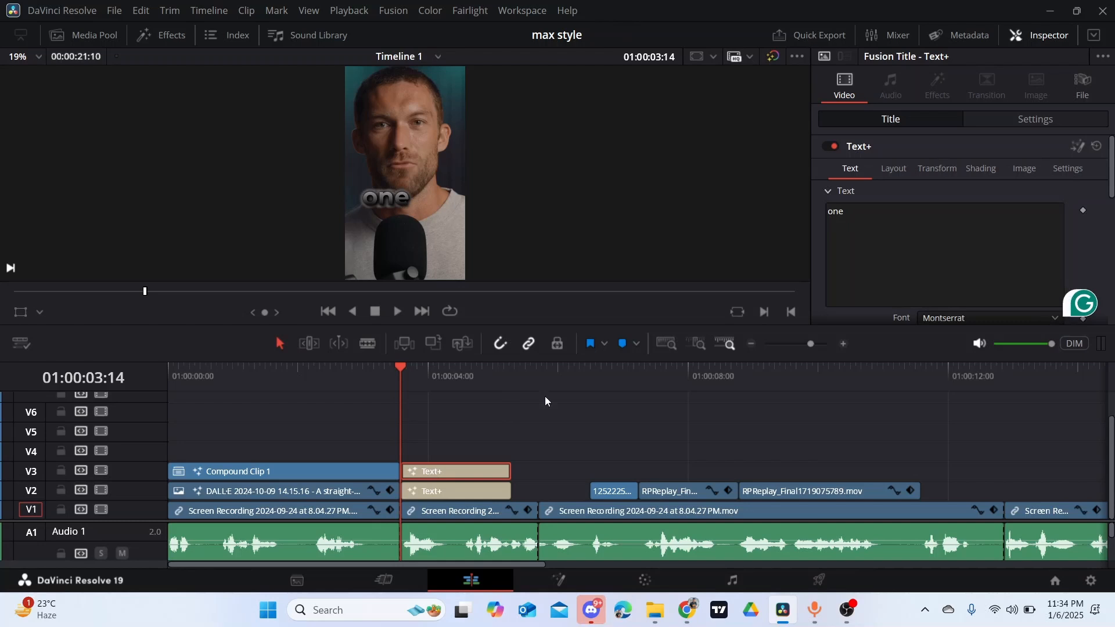
left_click(894, 167)
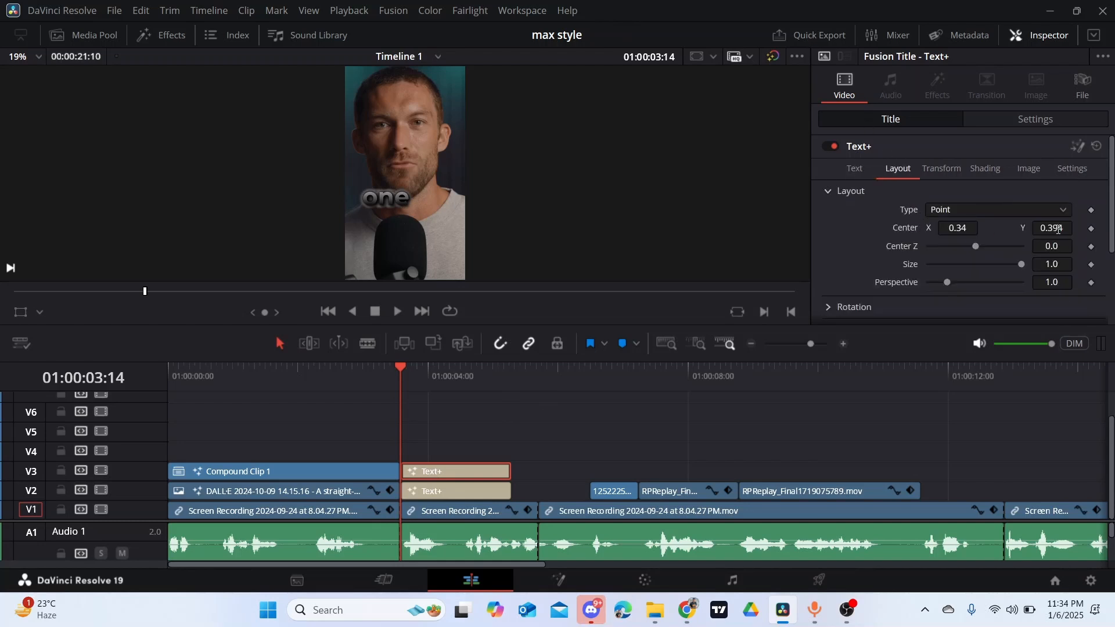
left_click_drag(954, 225, 1045, 227)
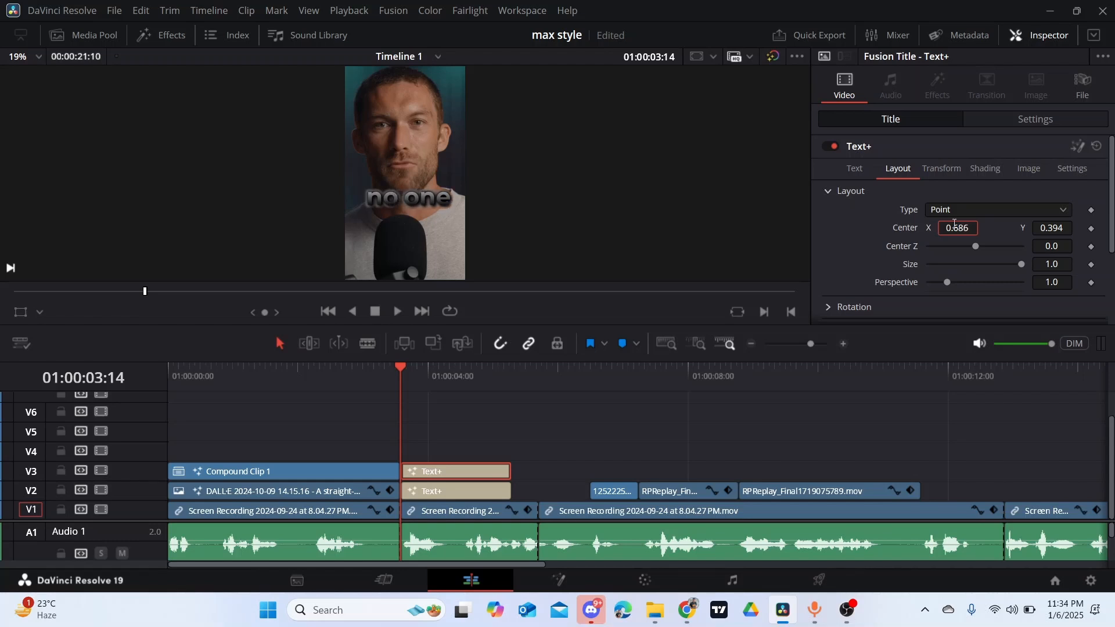
left_click_drag(954, 225, 955, 224)
- Shift the "one" title on V3 to start at 01:00:03:20 and shorten both the "no" and "one" titles to matching ends
key("space")
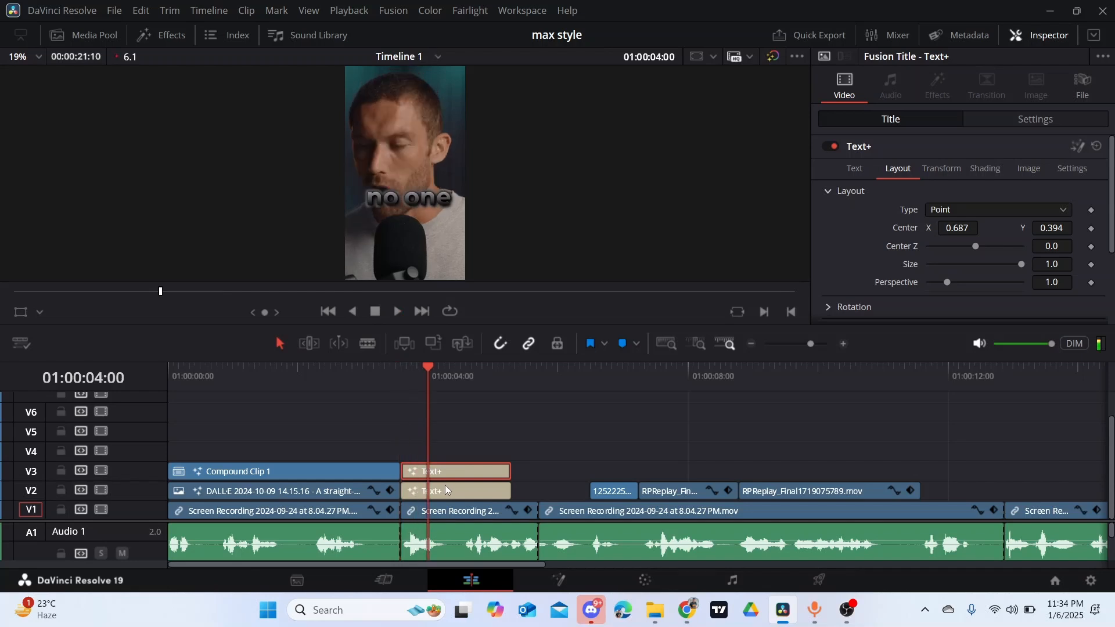
left_click(417, 367)
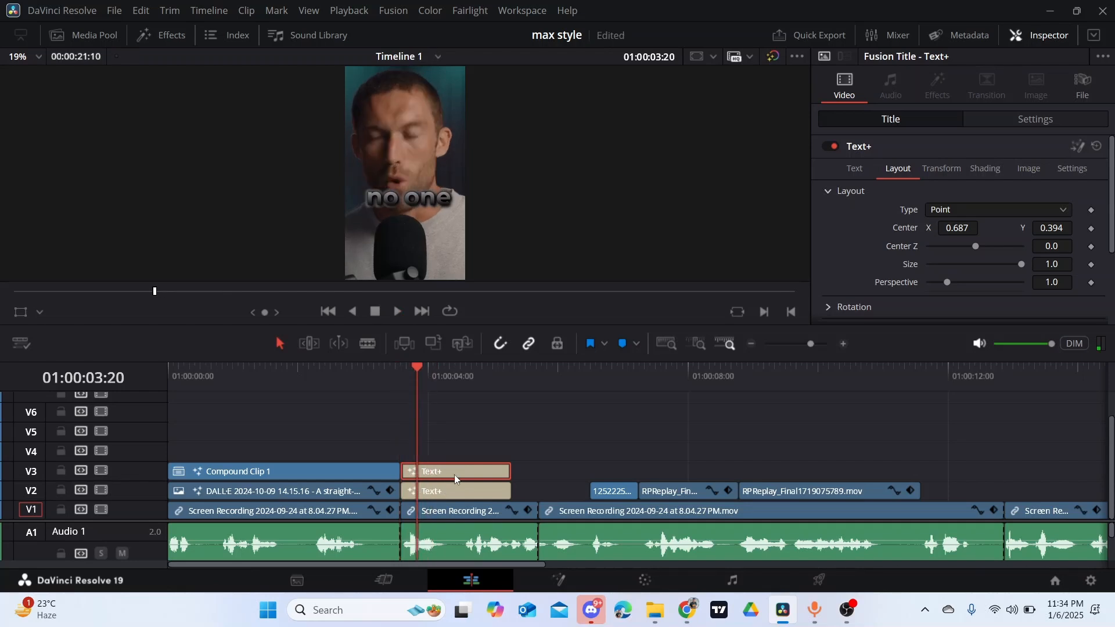
mouse_move(453, 475)
left_mouse_down()
mouse_move(477, 473)
mouse_move(465, 476)
mouse_move(477, 491)
mouse_move(458, 492)
left_mouse_up()
left_click_drag(457, 491, 467, 491)
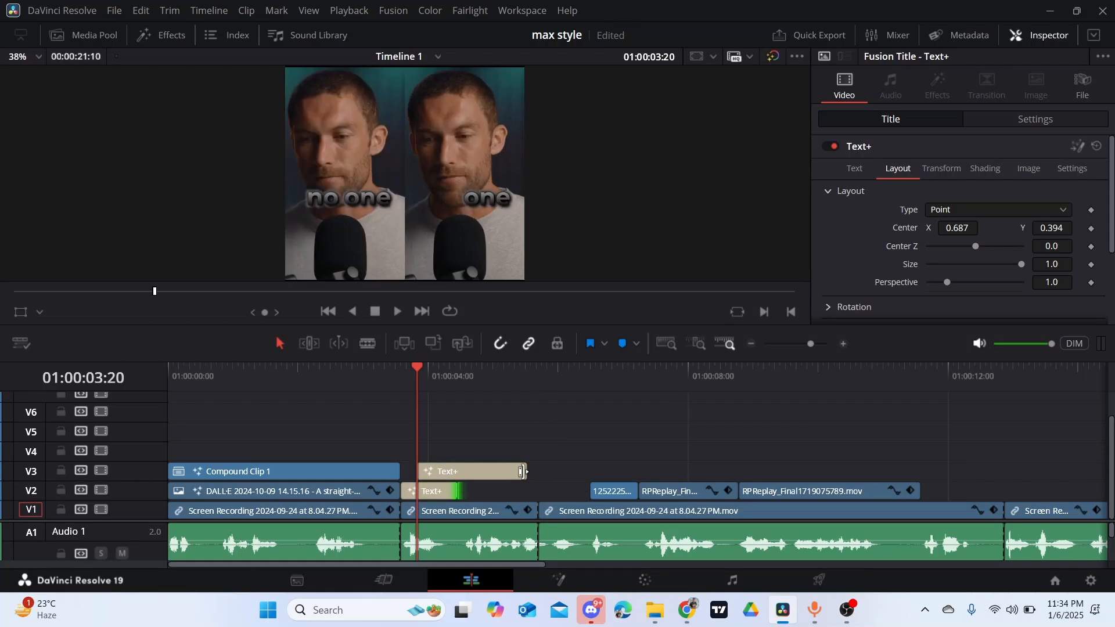
left_click_drag(525, 471, 468, 471)
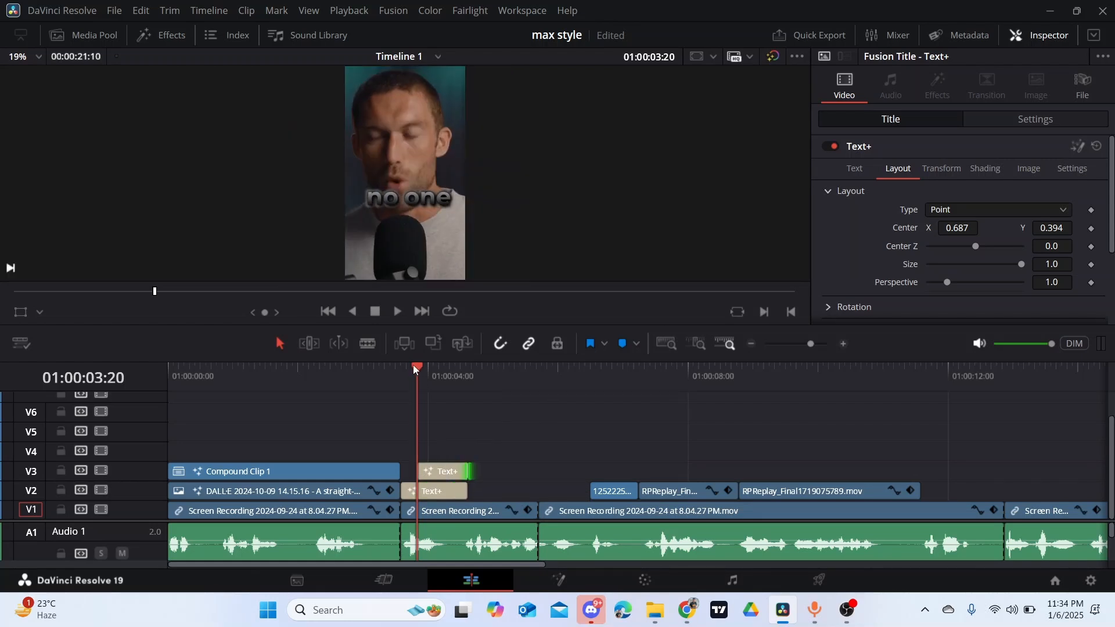
- Play back the captions against the speech and trim the "no" and "one" titles to end at 01:00:04:12
left_click_drag(413, 364, 398, 371)
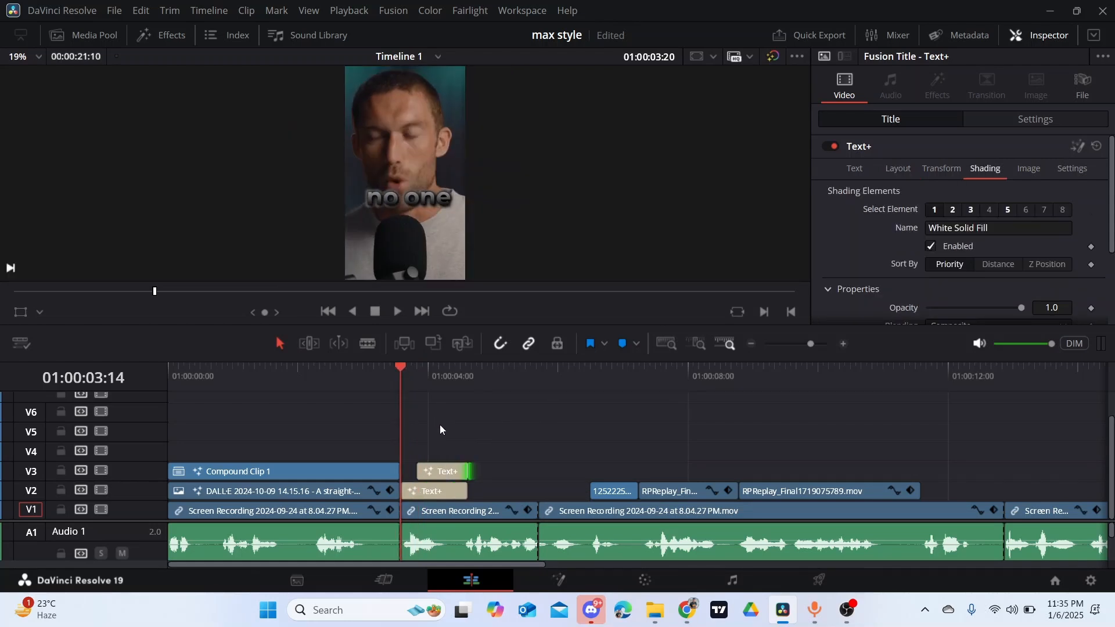
key("space")
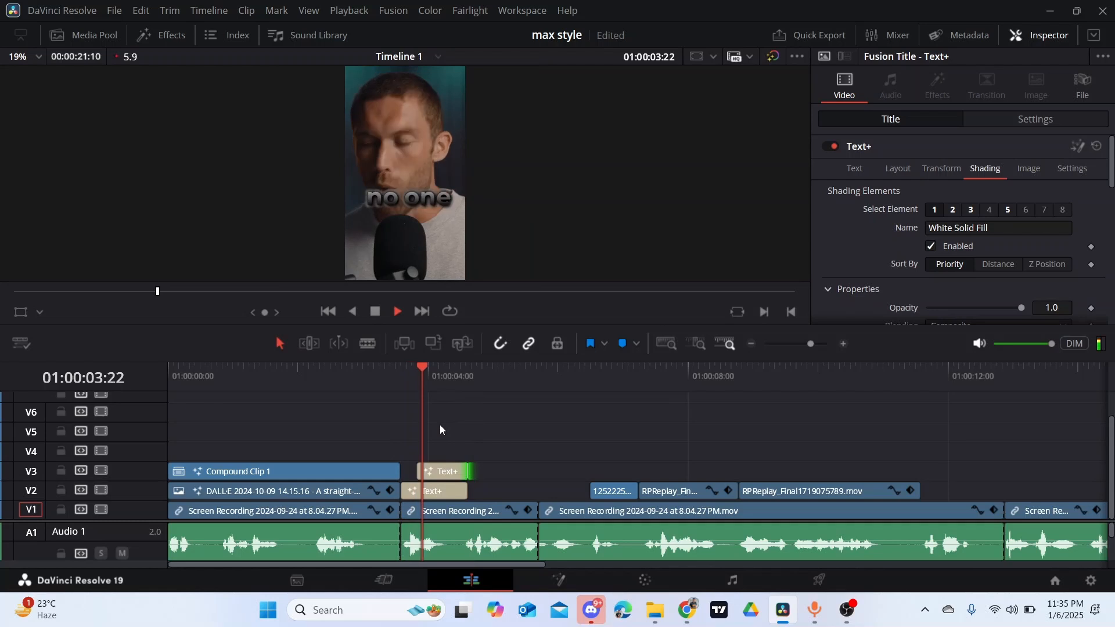
key("space")
left_click(469, 375)
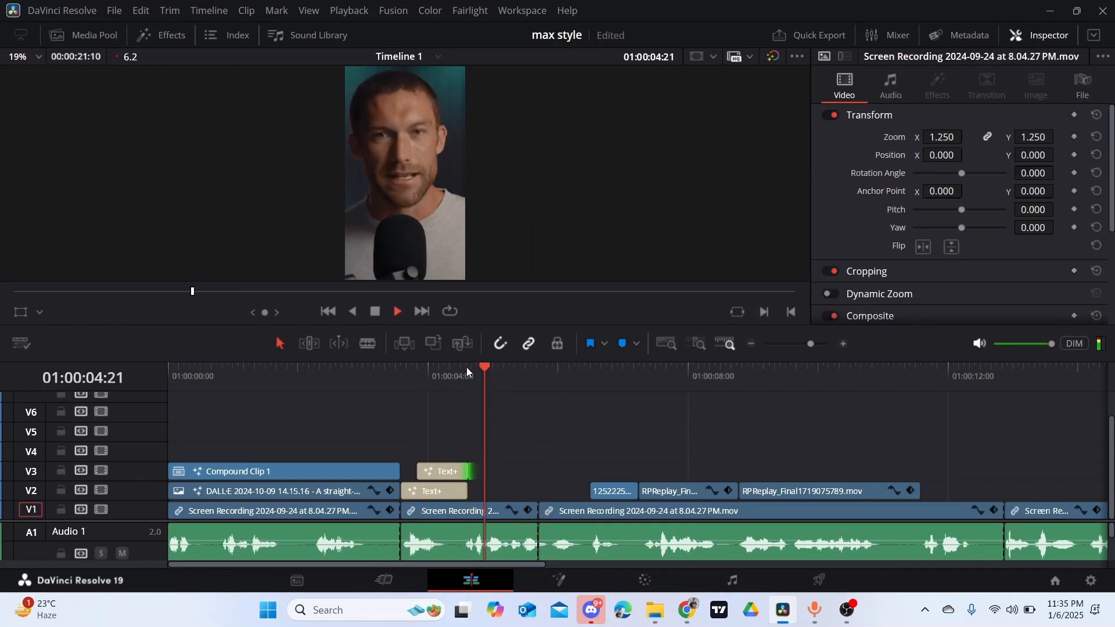
left_click(465, 367)
key("space")
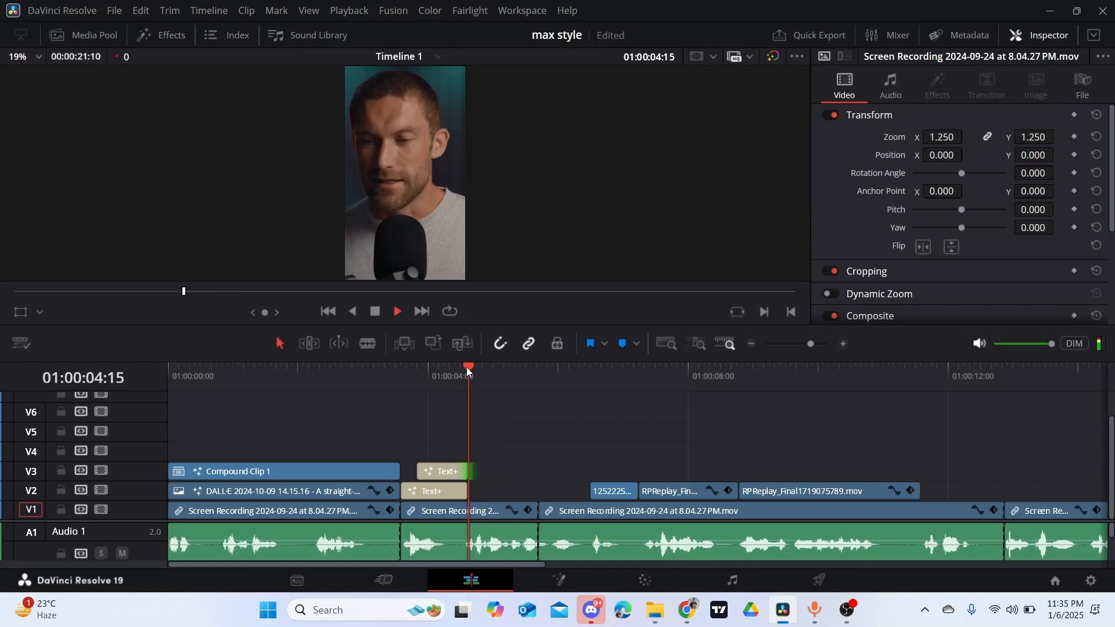
key("space")
key("ctrl+z")
left_click(438, 474)
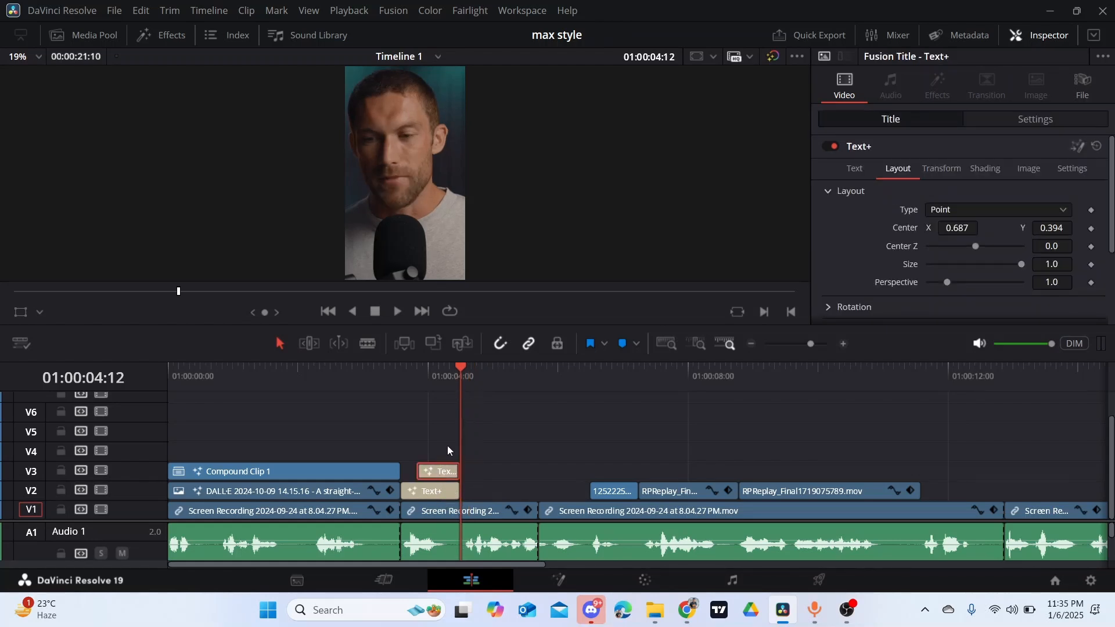
- Duplicate the "one" title onto V2 starting at 01:00:04:12 and change the copy's text to "is"
left_click_drag(448, 446, 490, 488)
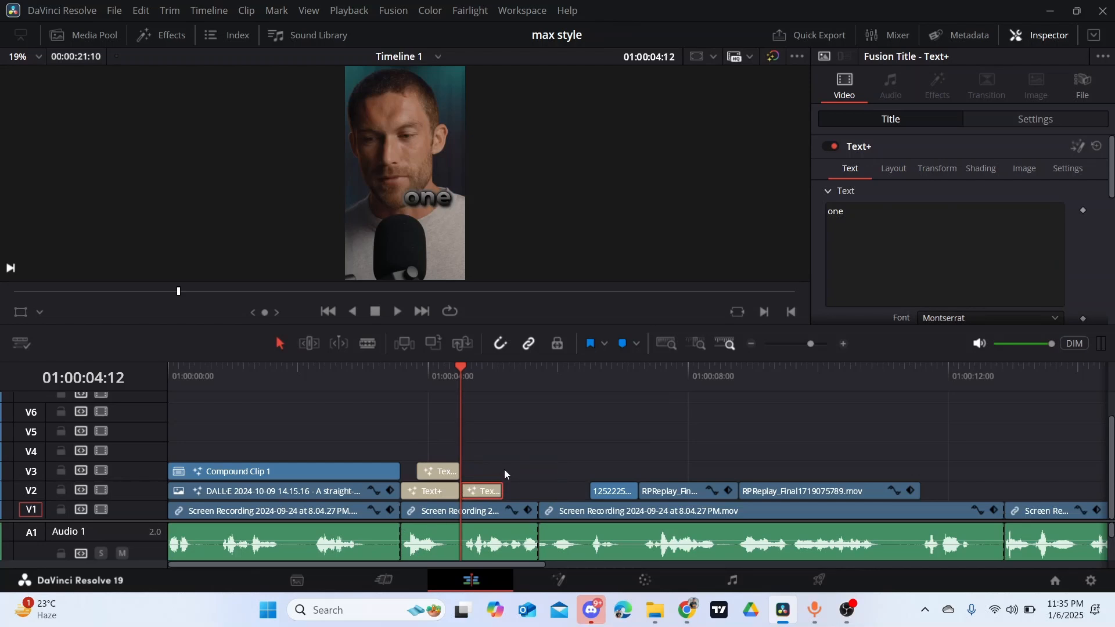
left_click(846, 210)
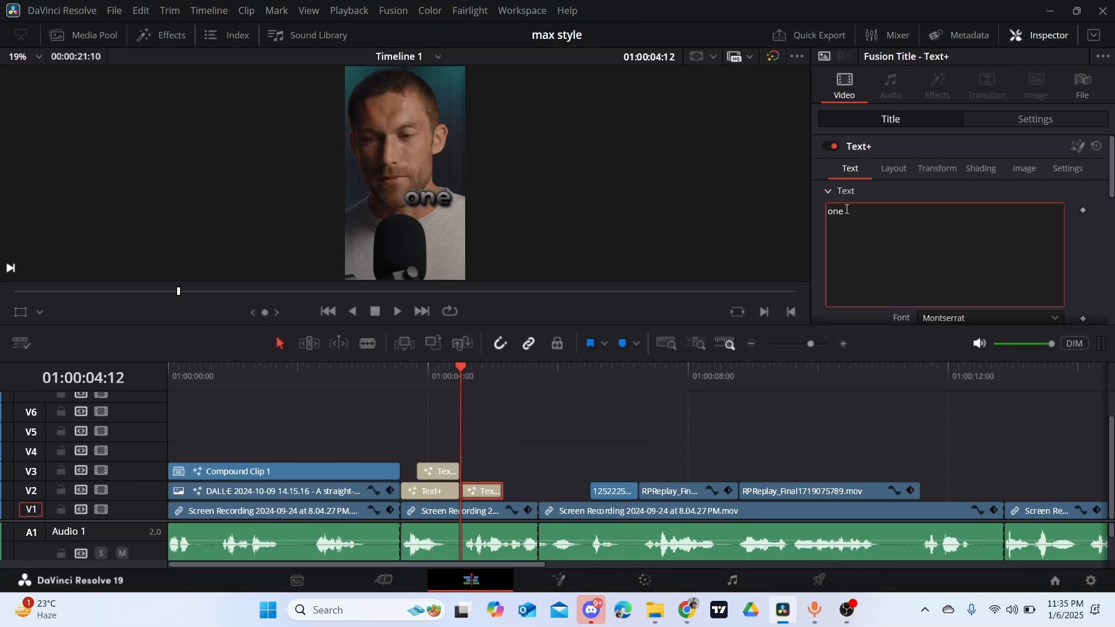
key("BackSpace")
key("BackSpace")
key("BackSpace")
type("is")
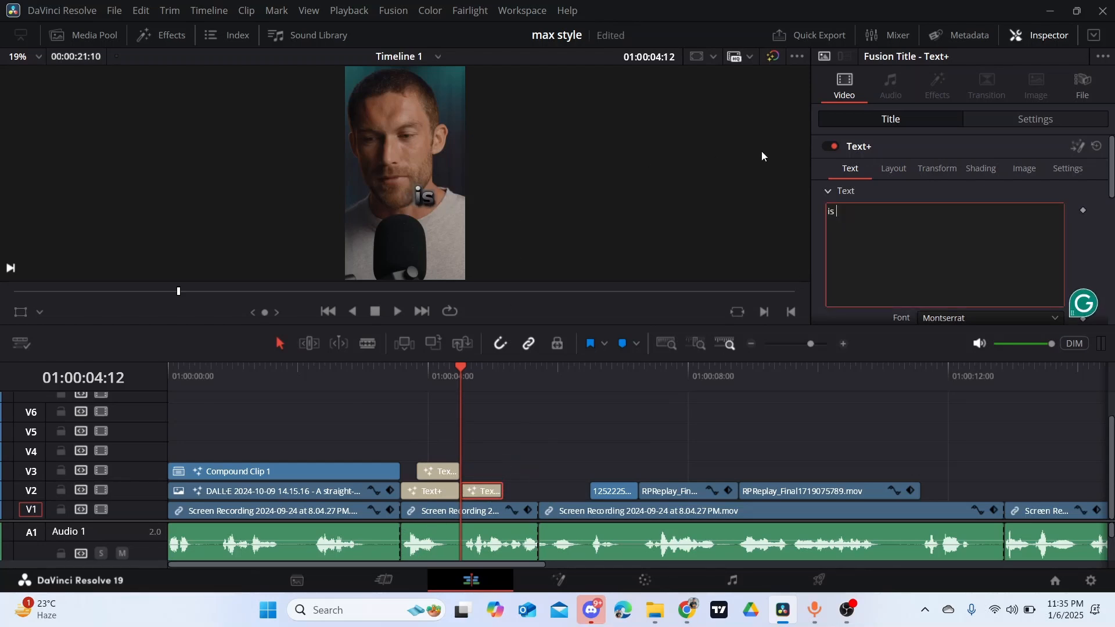
- Reposition the "is" title to centre X 0.217, Y 0.435
left_click(894, 169)
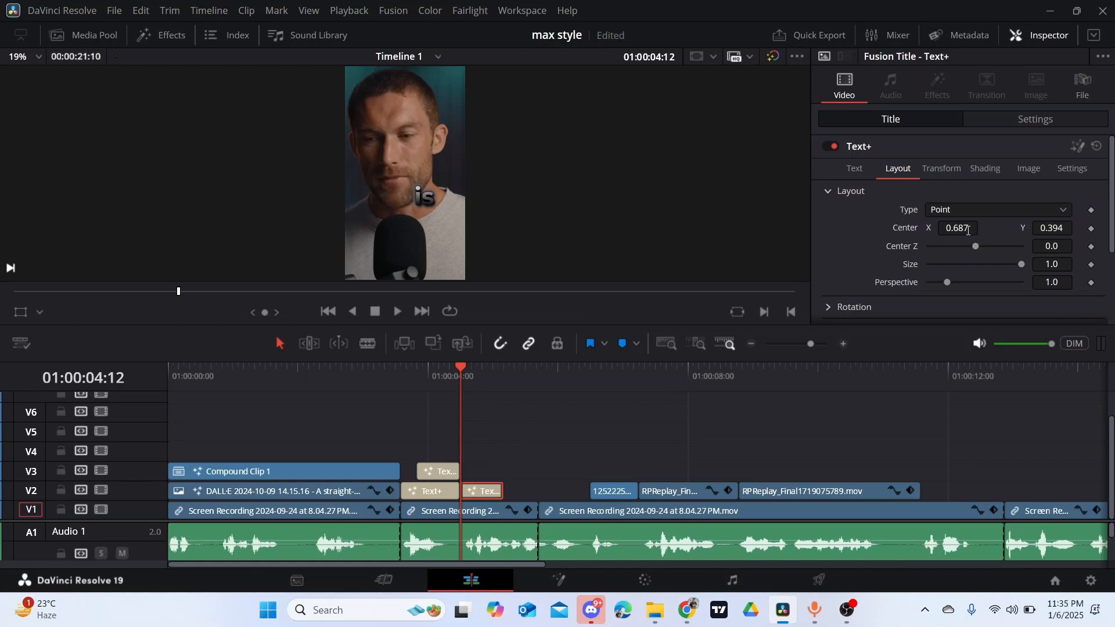
left_click_drag(967, 230, 900, 231)
left_click_drag(1061, 232, 1048, 231)
left_click_drag(969, 229, 952, 229)
- Duplicate the "is" title onto V3 directly above the original and change the copy's text to "getting out"
left_click_drag(491, 494, 492, 461, "alt")
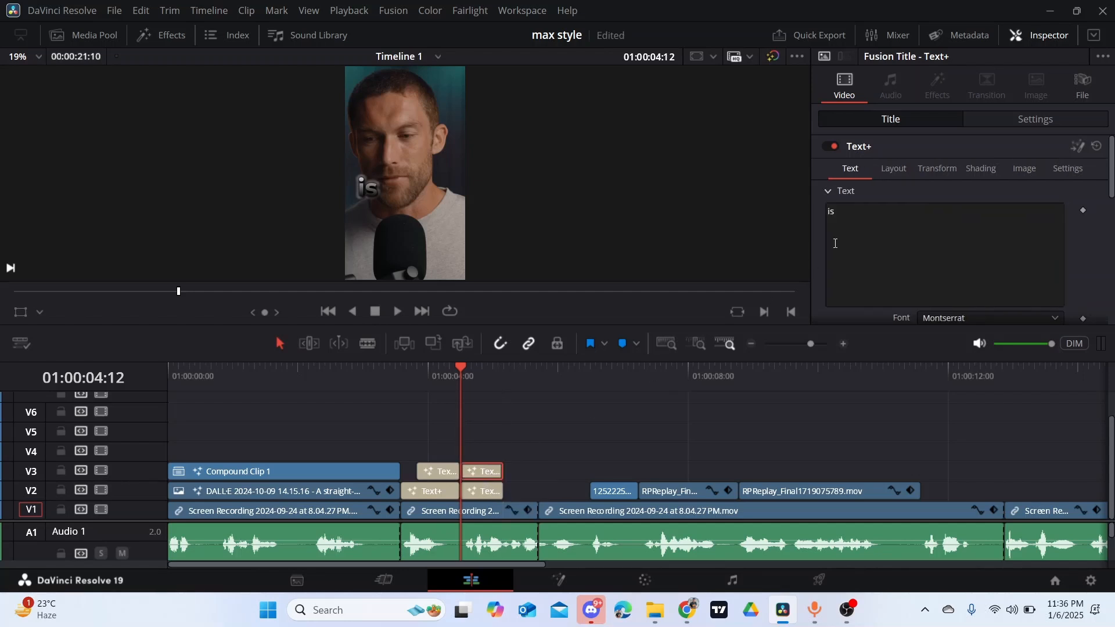
left_click(847, 215)
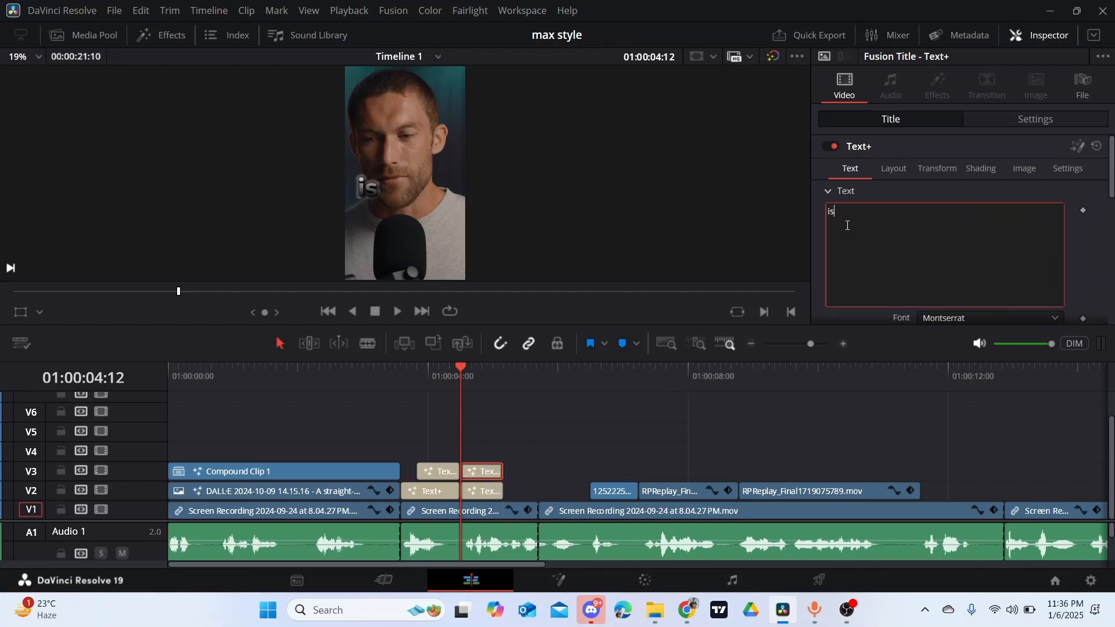
key("BackSpace")
key("BackSpace")
type("g")
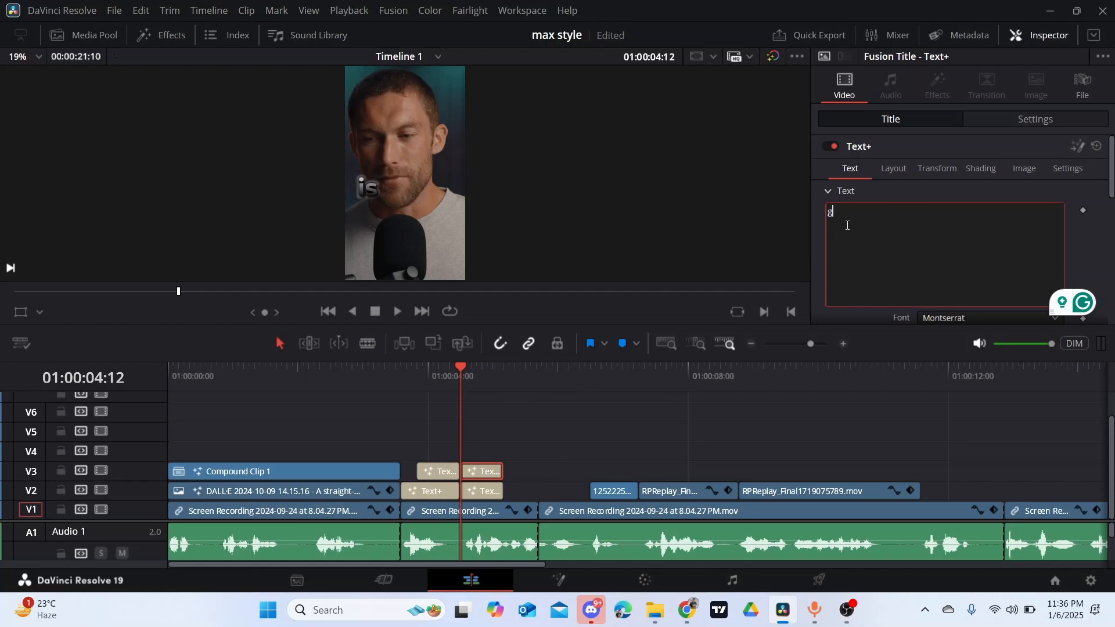
type("et")
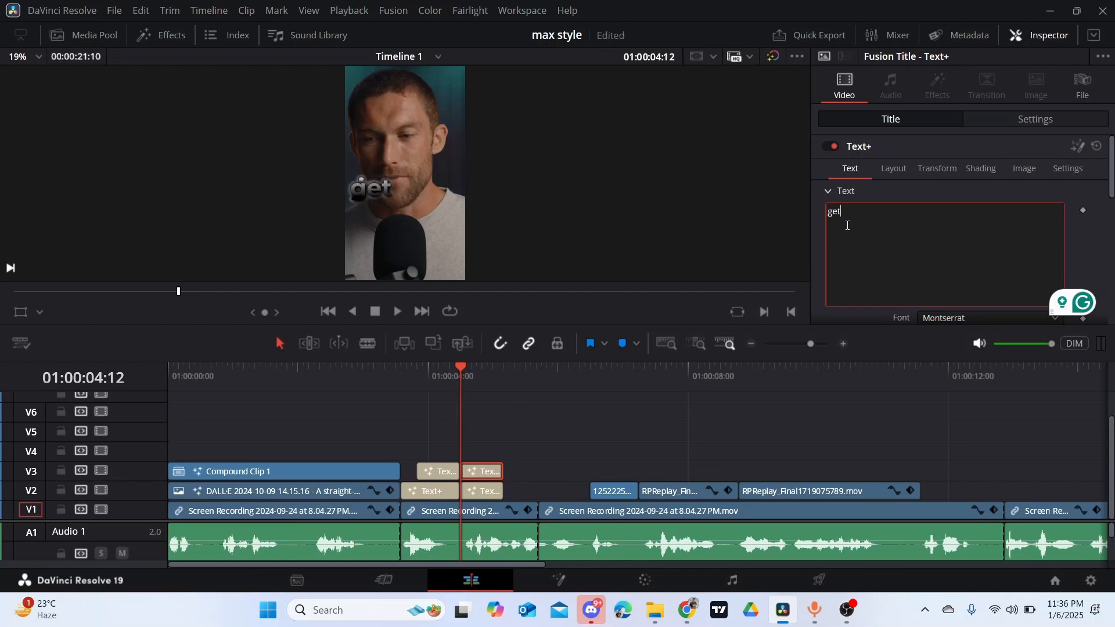
type("ting ")
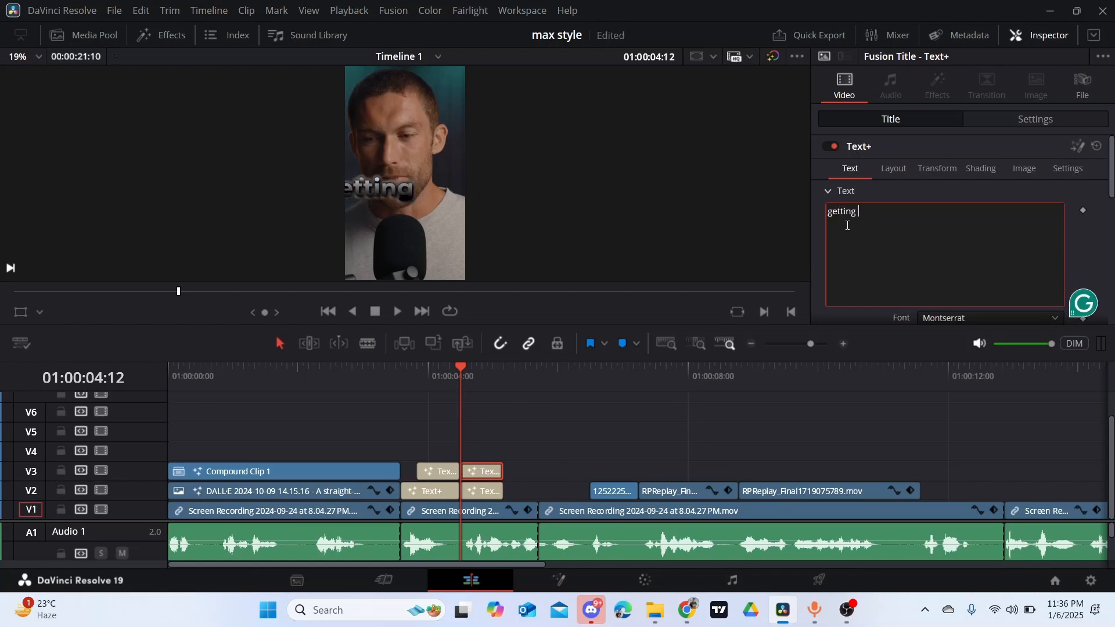
type("ou")
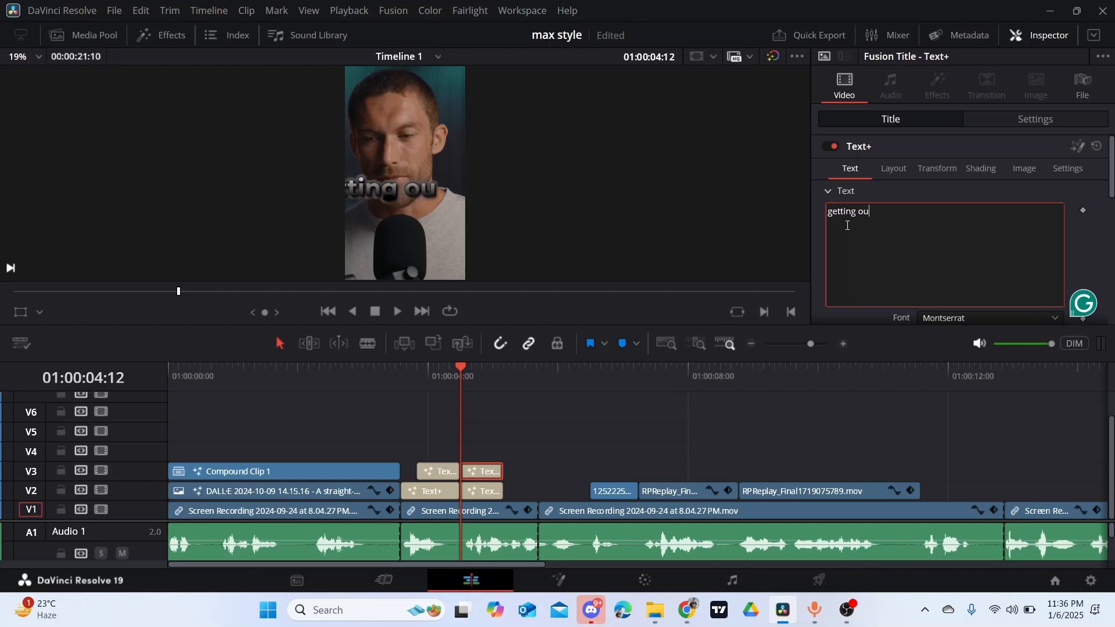
type("t")
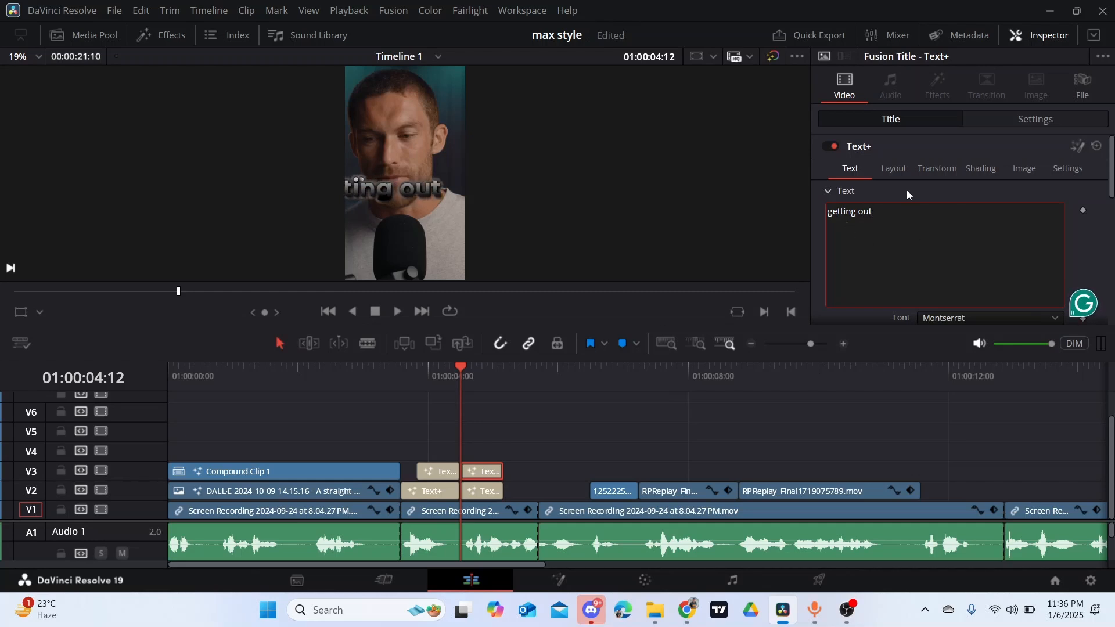
- Move the "getting out" title below "is" at centre X 0.479, Y 0.375
left_click(903, 173)
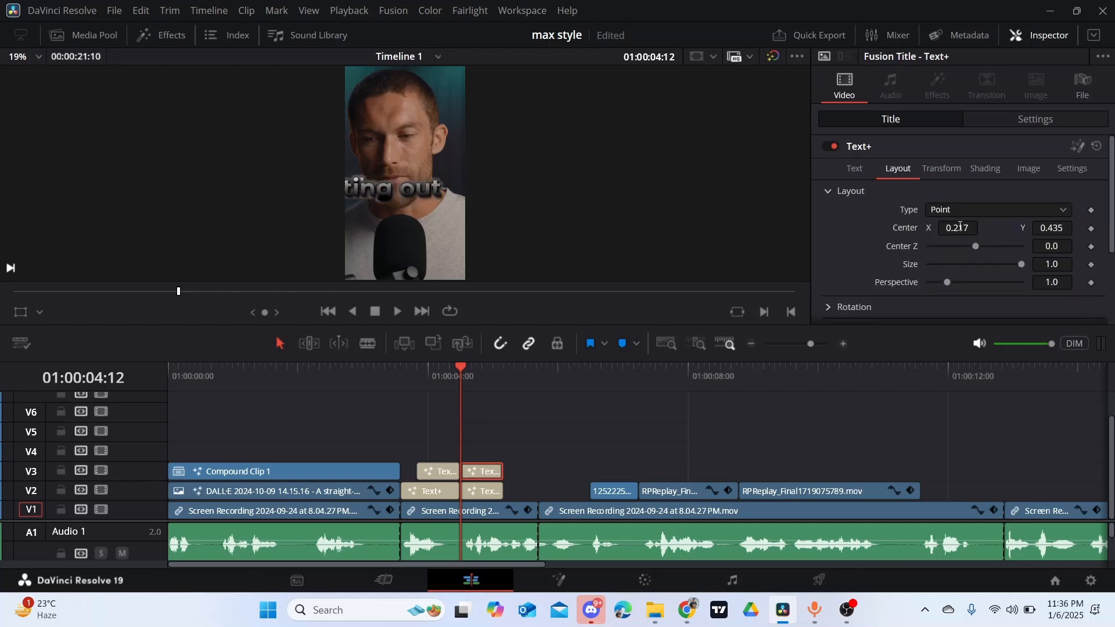
left_click_drag(951, 229, 1028, 222)
mouse_move(960, 223)
left_mouse_down()
mouse_move(1001, 224)
mouse_move(948, 226)
left_mouse_up()
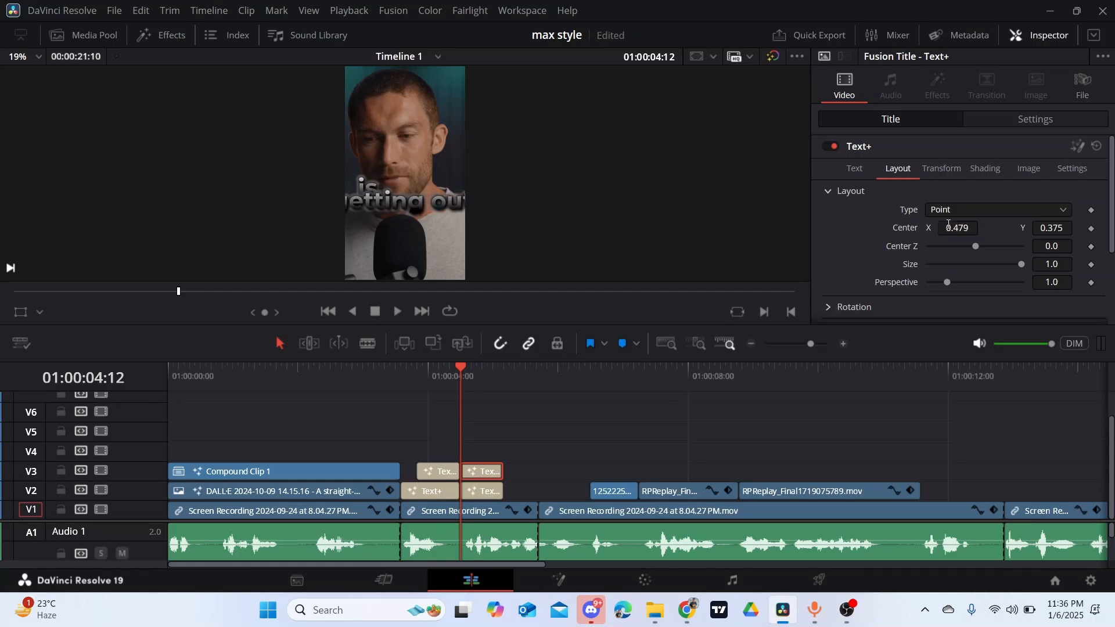
- Set the "getting out" title's text size to 0.2
left_click(866, 167)
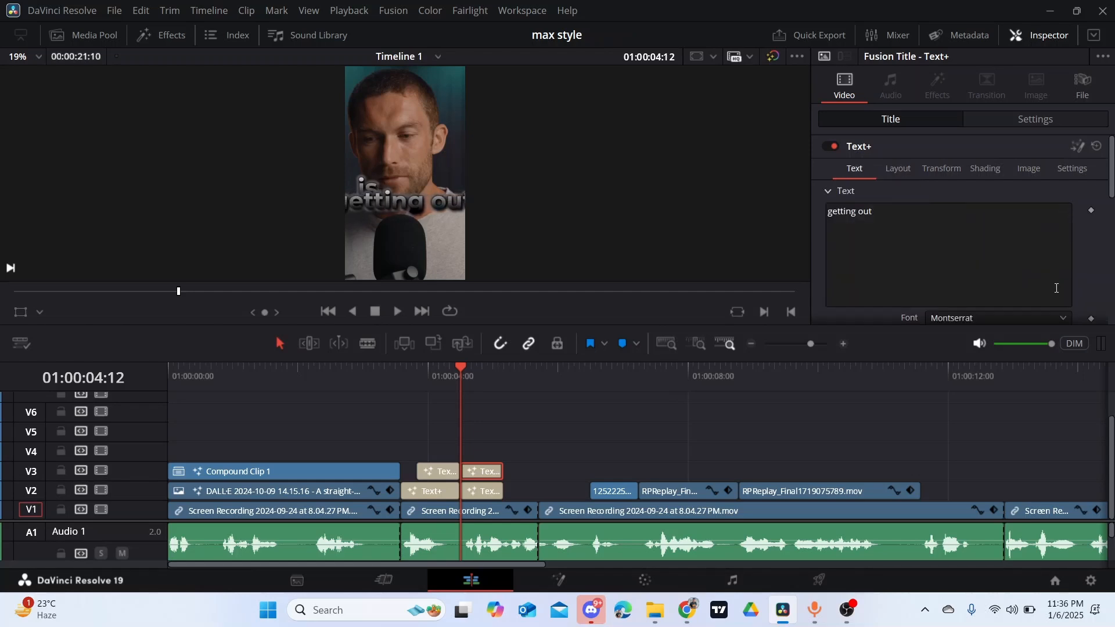
scroll(1041, 261, "down", 3)
left_click(1058, 279)
key("BackSpace")
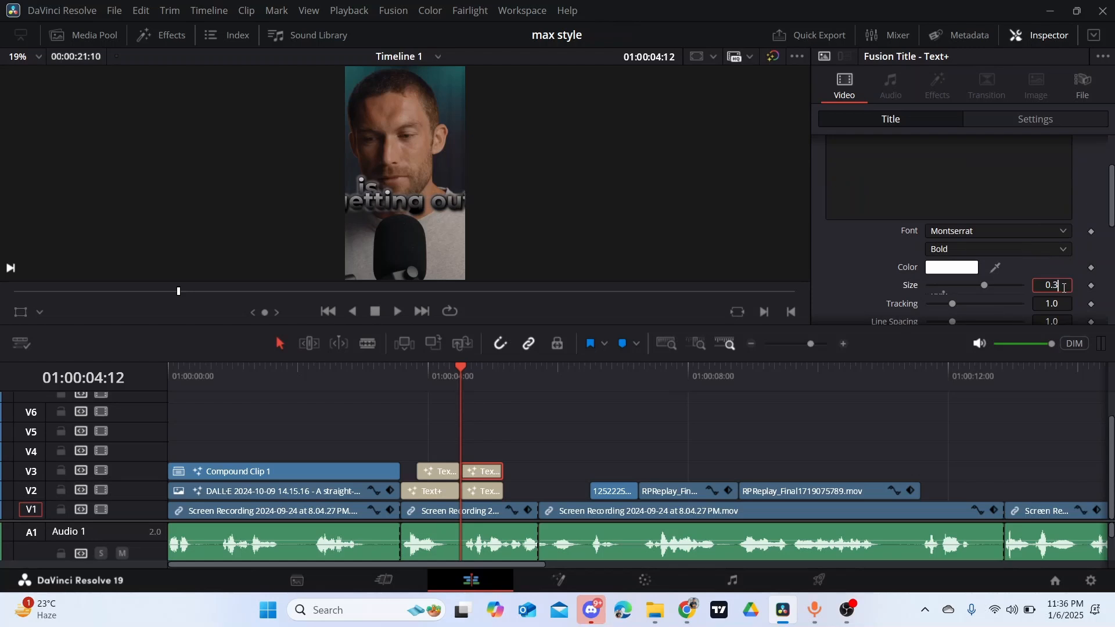
type("2")
key("Return")
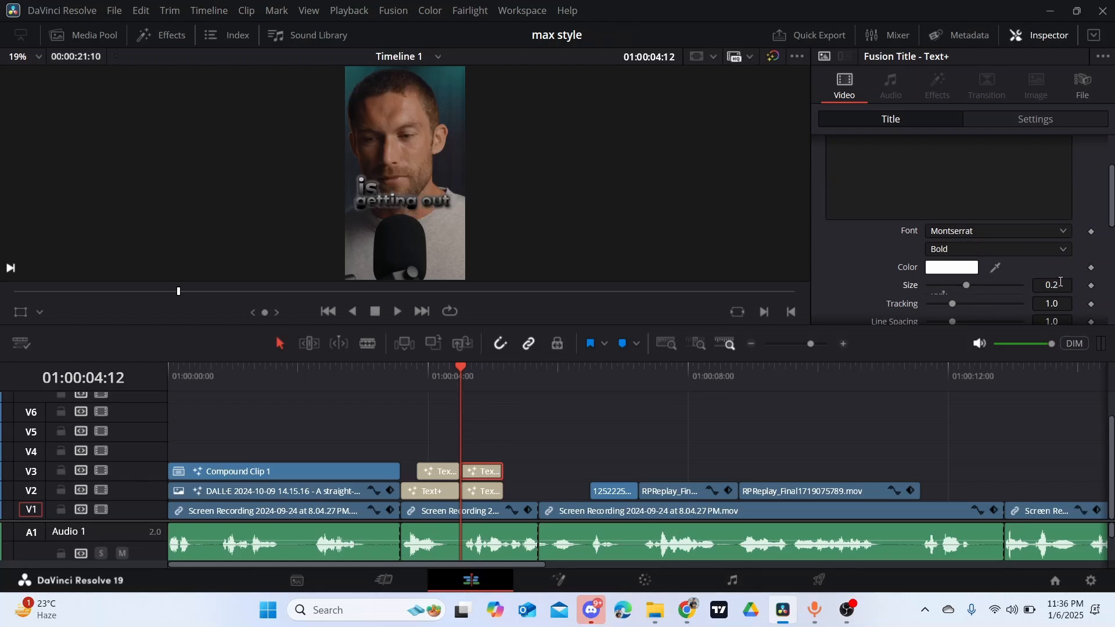
left_click_drag(1052, 284, 1055, 284)
- Reposition the "getting out" title to centre X 0.502, Y 0.353 and save the project
scroll(909, 174, "up", 3)
left_click(905, 174)
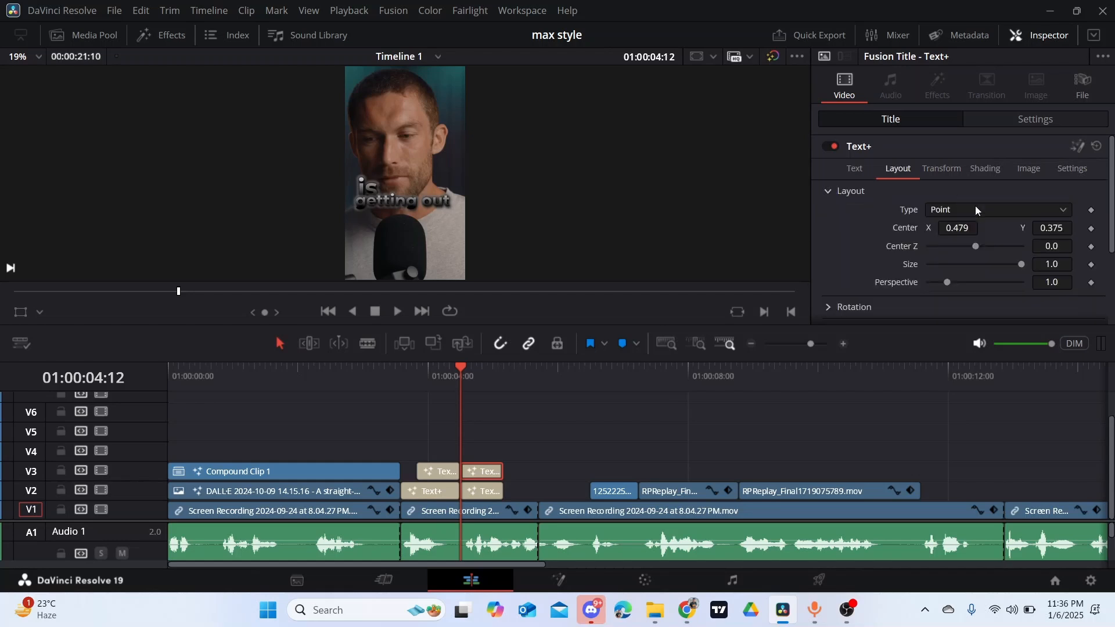
left_click_drag(1057, 227, 995, 228)
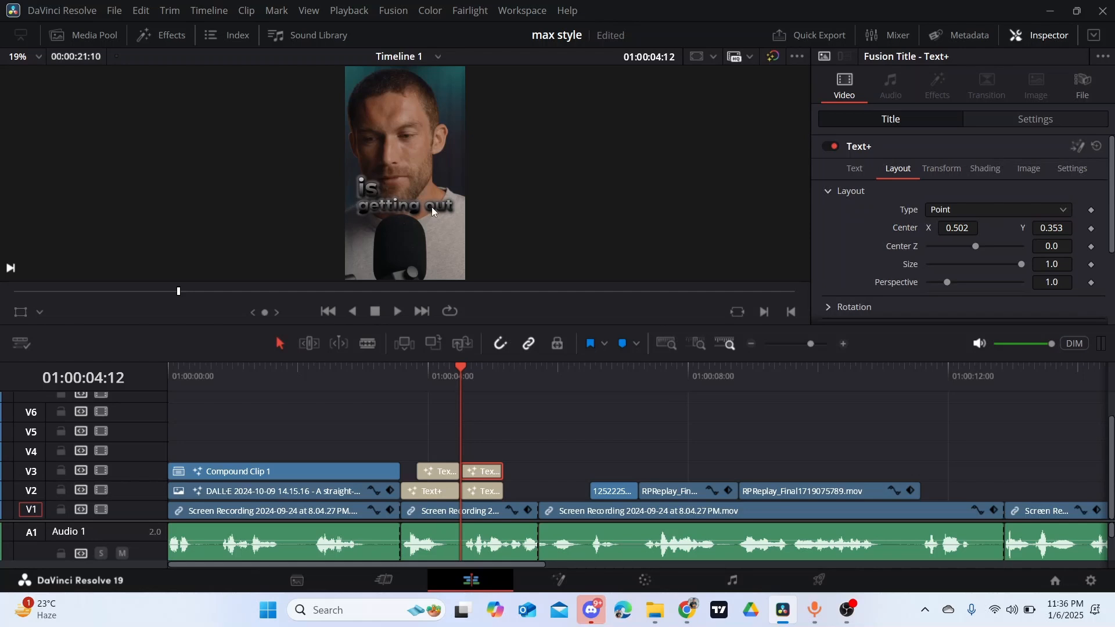
key("ctrl+s")
- Duplicate the "getting out" title onto V4 directly above the original and change the copy's text to "of this"
key("space")
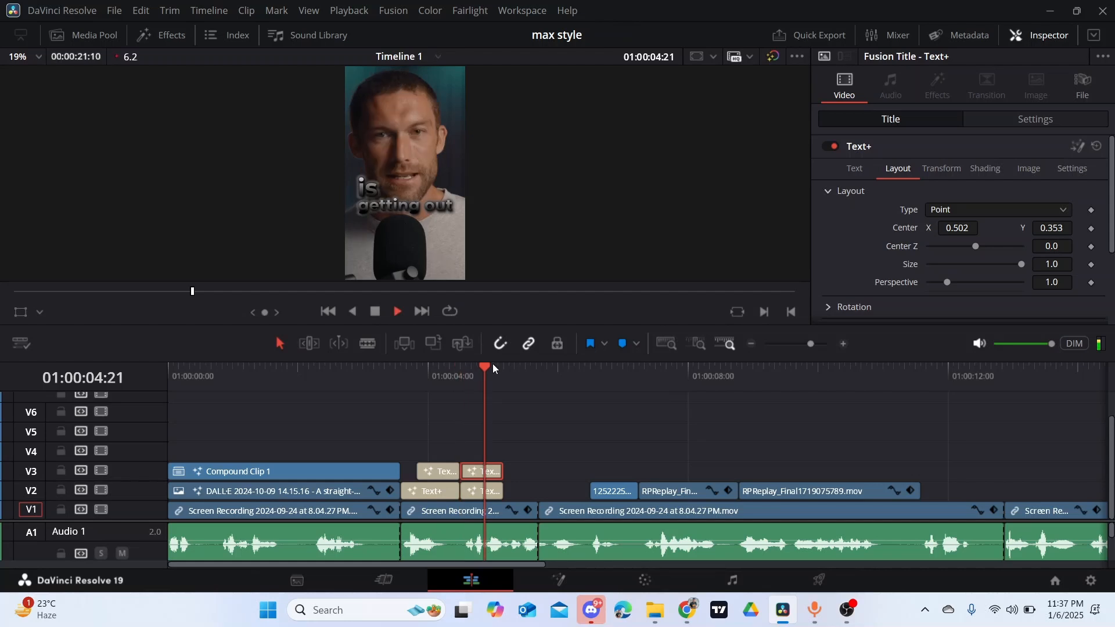
left_click(457, 368)
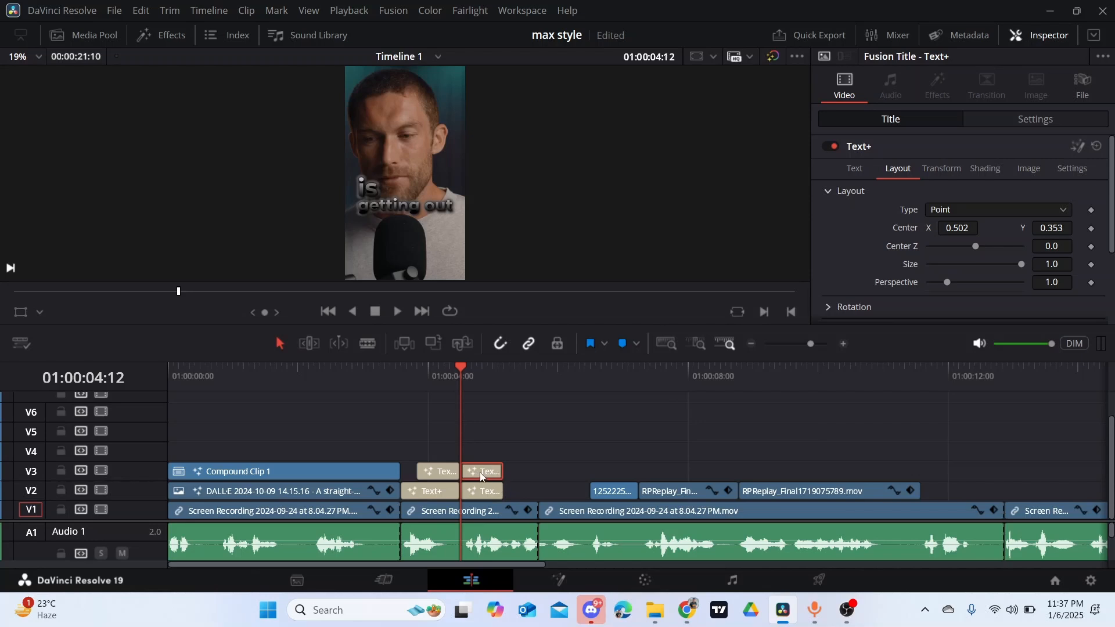
left_click_drag(483, 452, 480, 447)
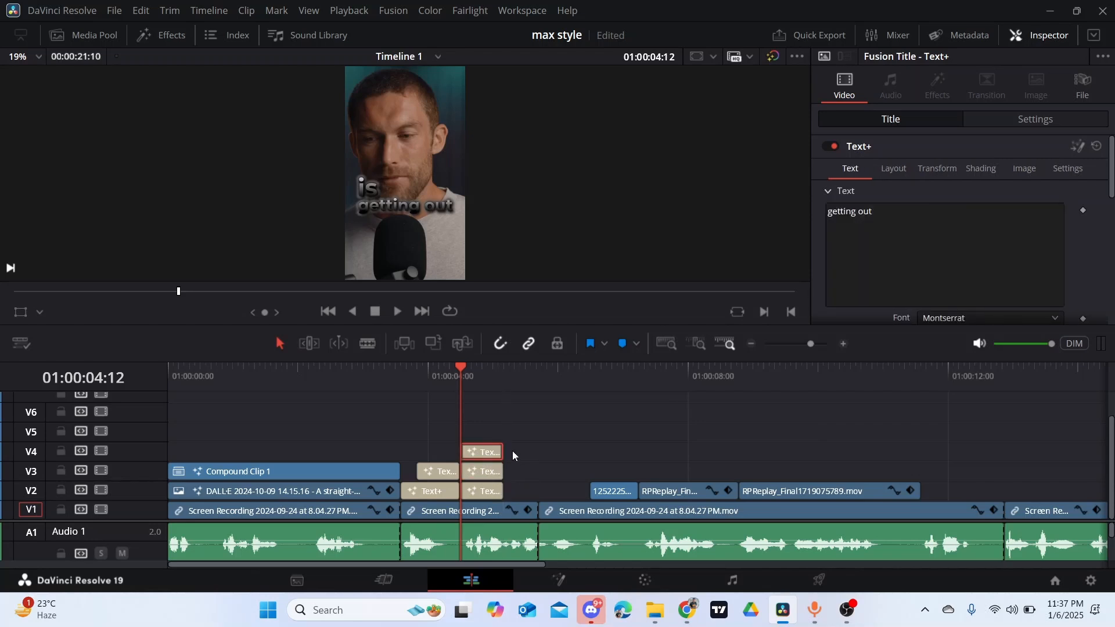
left_click(881, 217)
left_click_drag(828, 215, 872, 215)
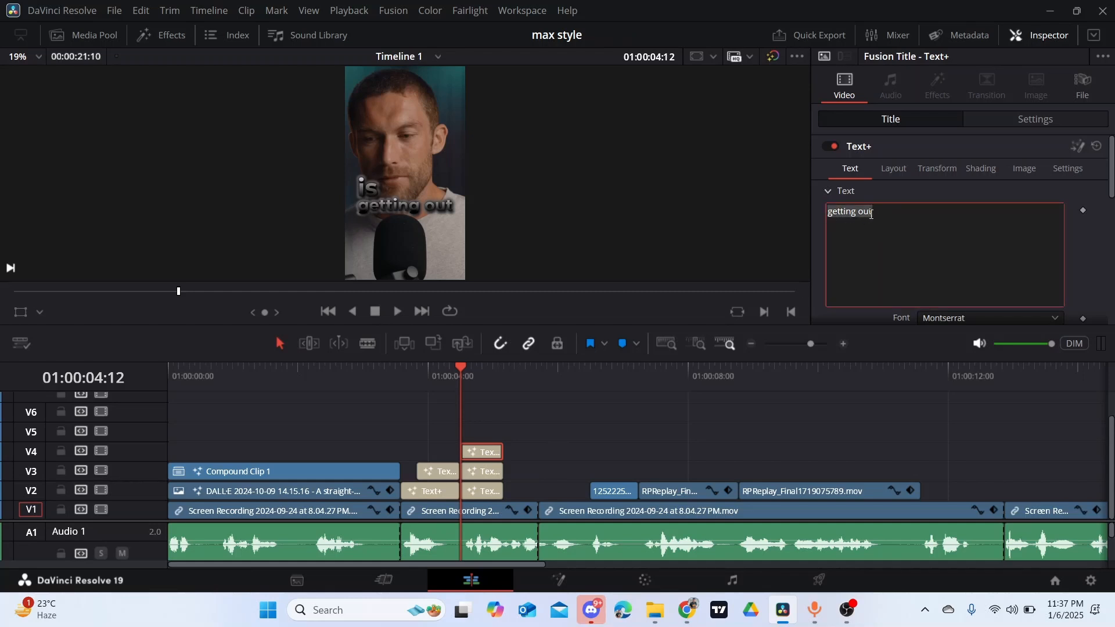
key("BackSpace")
type("o")
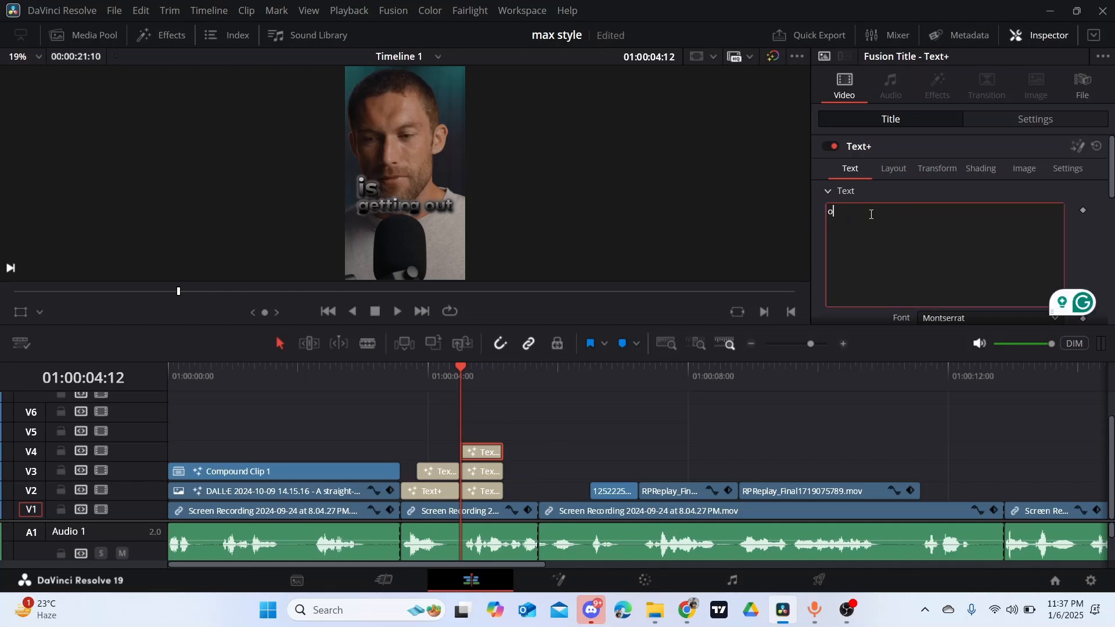
type("f this")
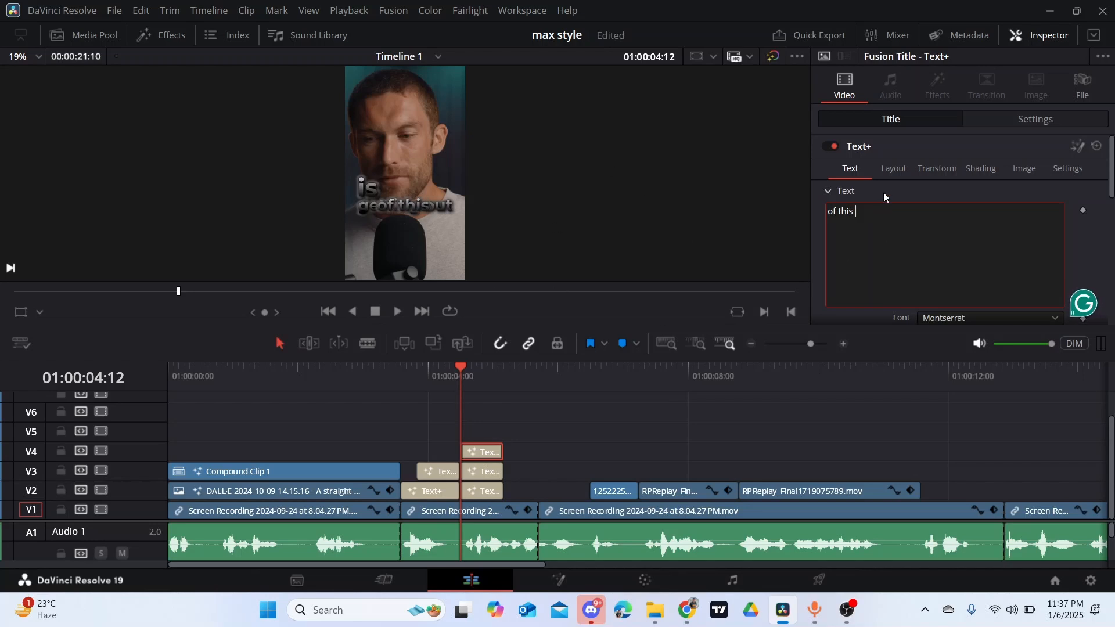
- Move the "of this" title below "getting out" at centre X 0.655, Y 0.273
left_click(900, 167)
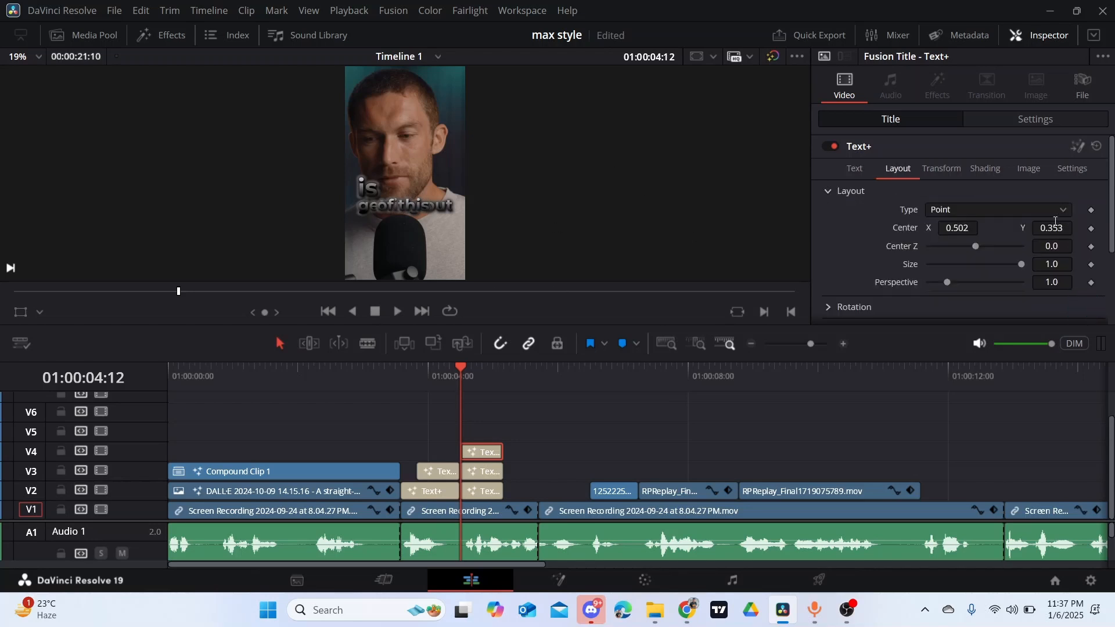
left_click_drag(1054, 223, 891, 209)
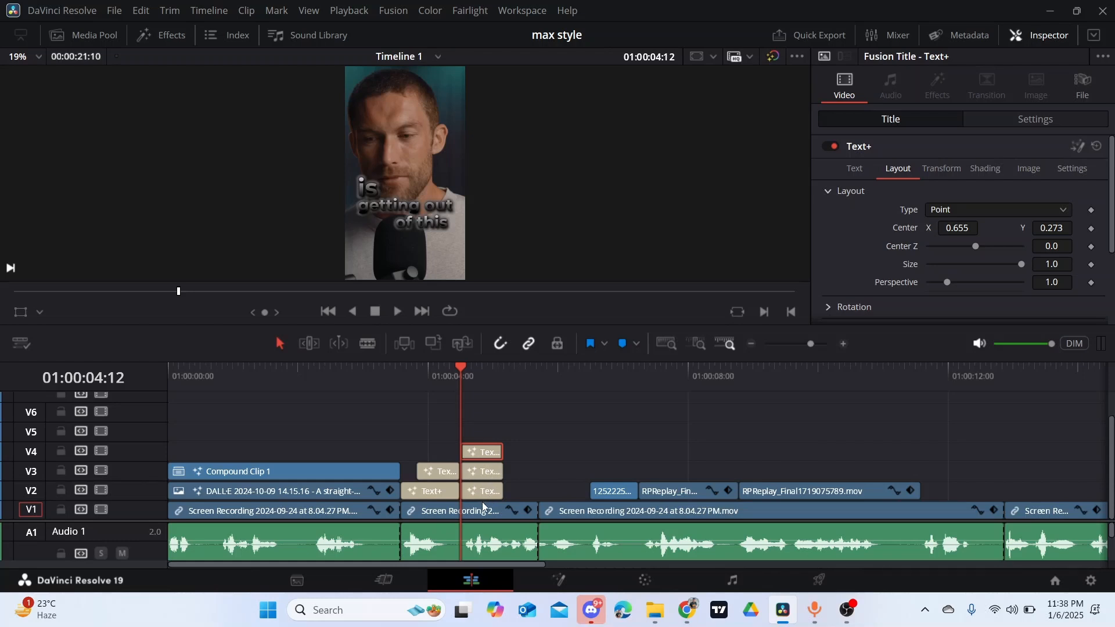
- Find where "getting out" is spoken and shift its title on V3 to start at 01:00:04:17
key("space")
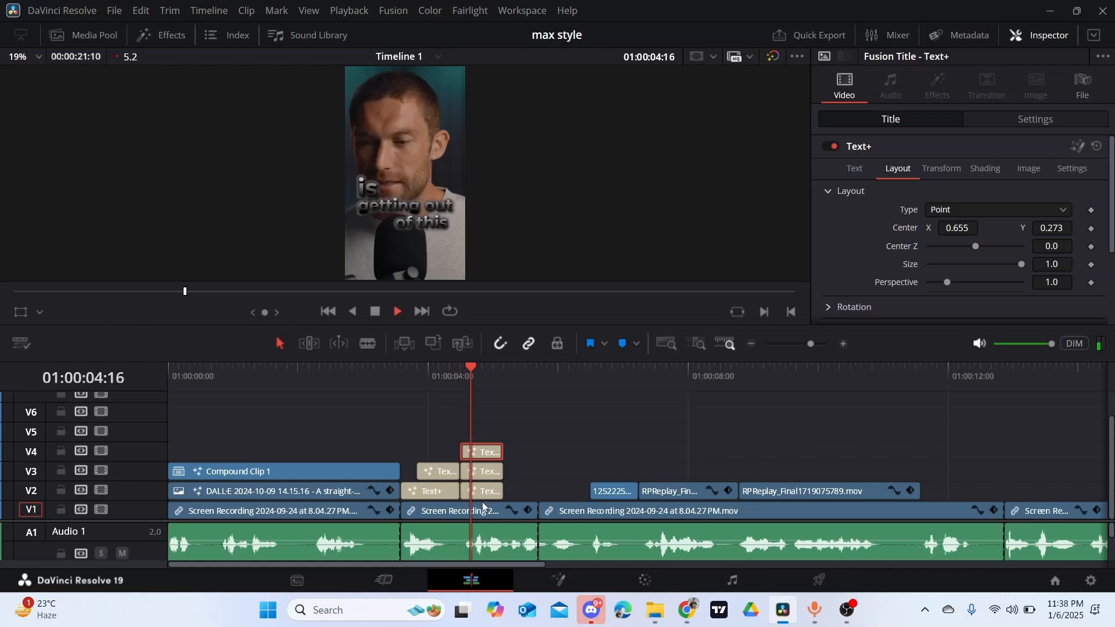
left_click(473, 368)
key("space")
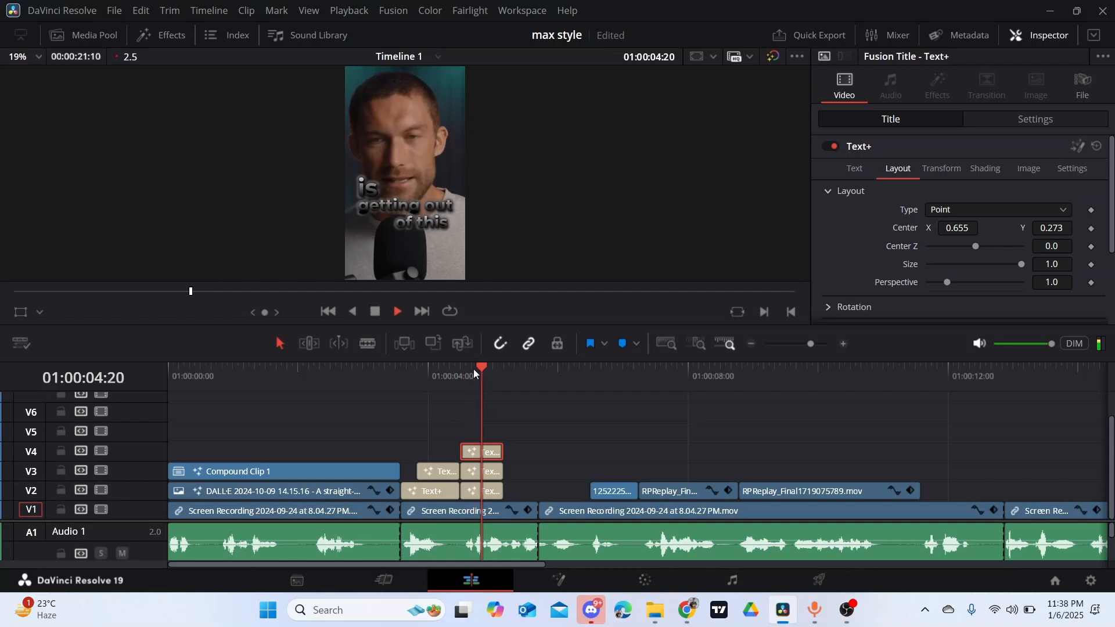
key("space")
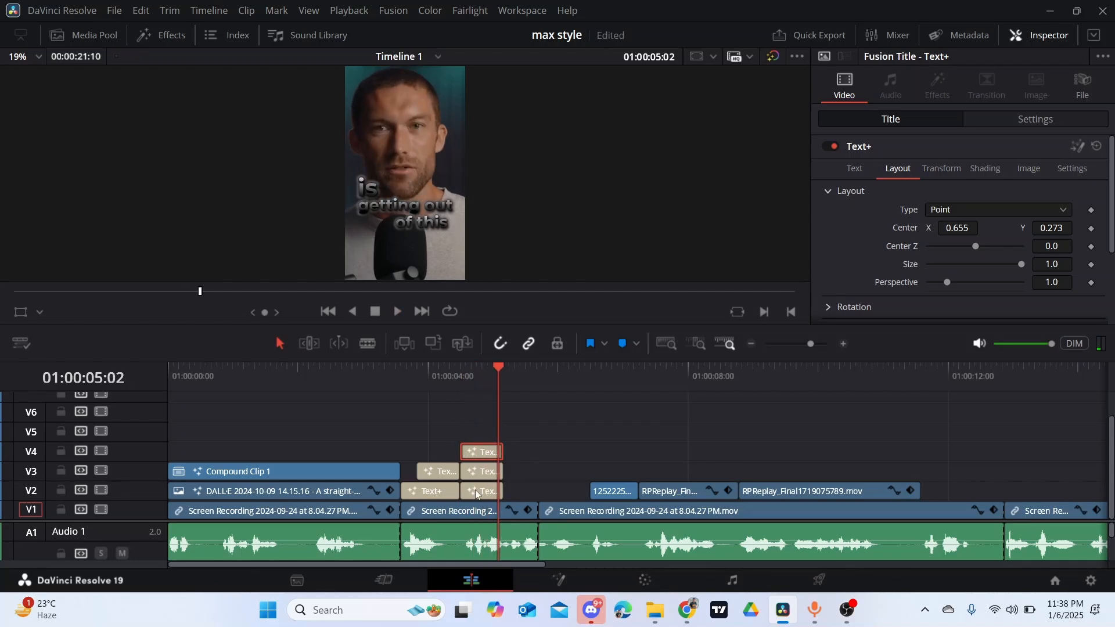
left_click(476, 387)
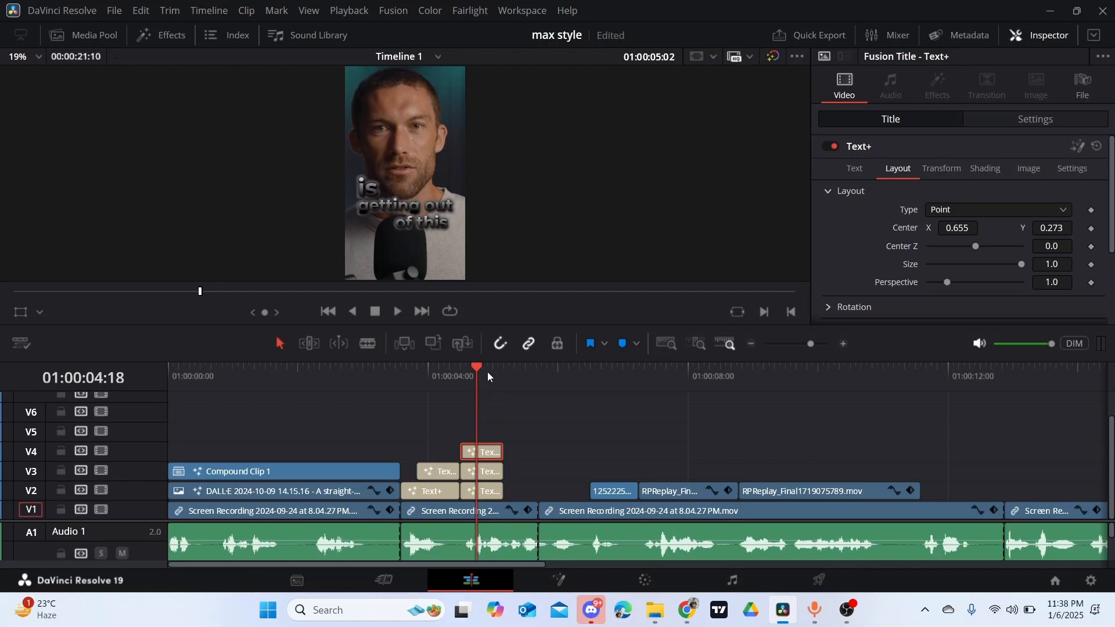
left_click(487, 374)
key("space")
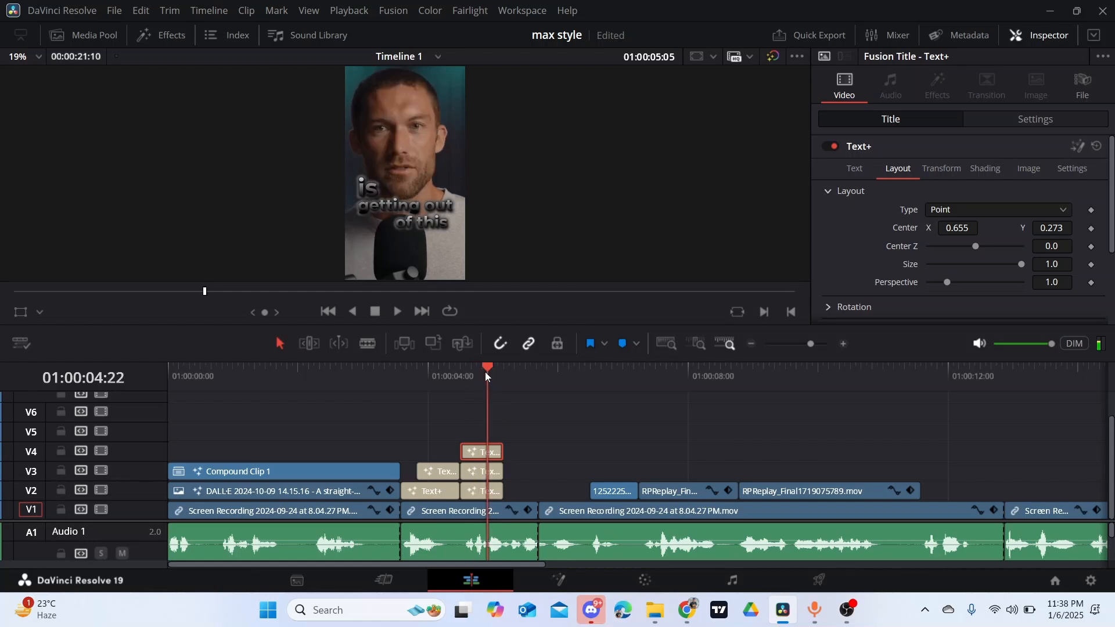
left_click(471, 374)
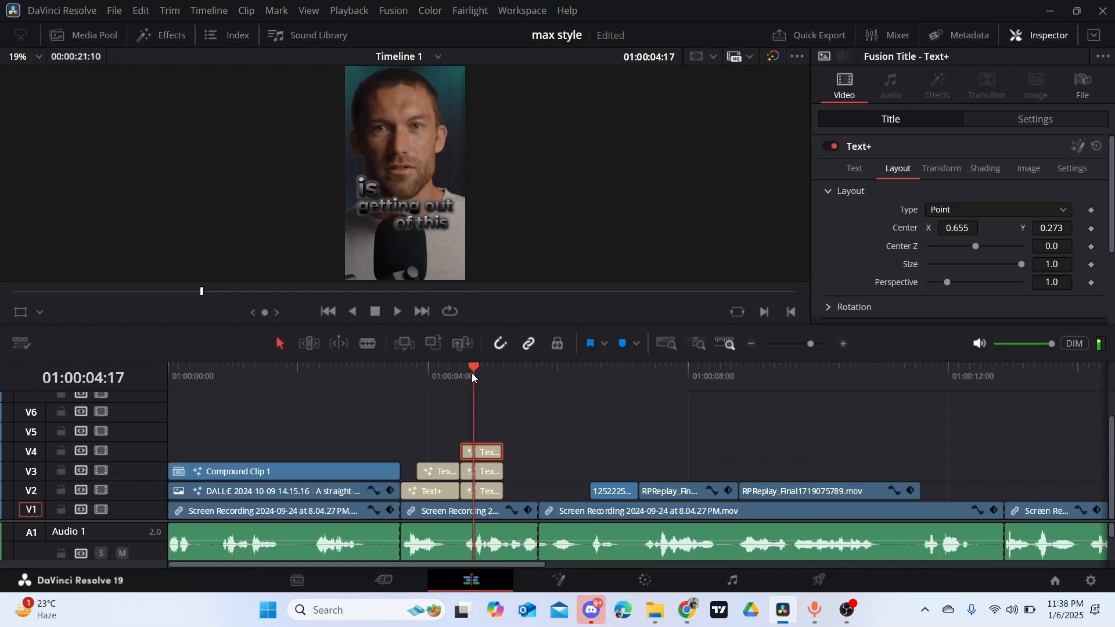
key("space")
left_click(472, 373)
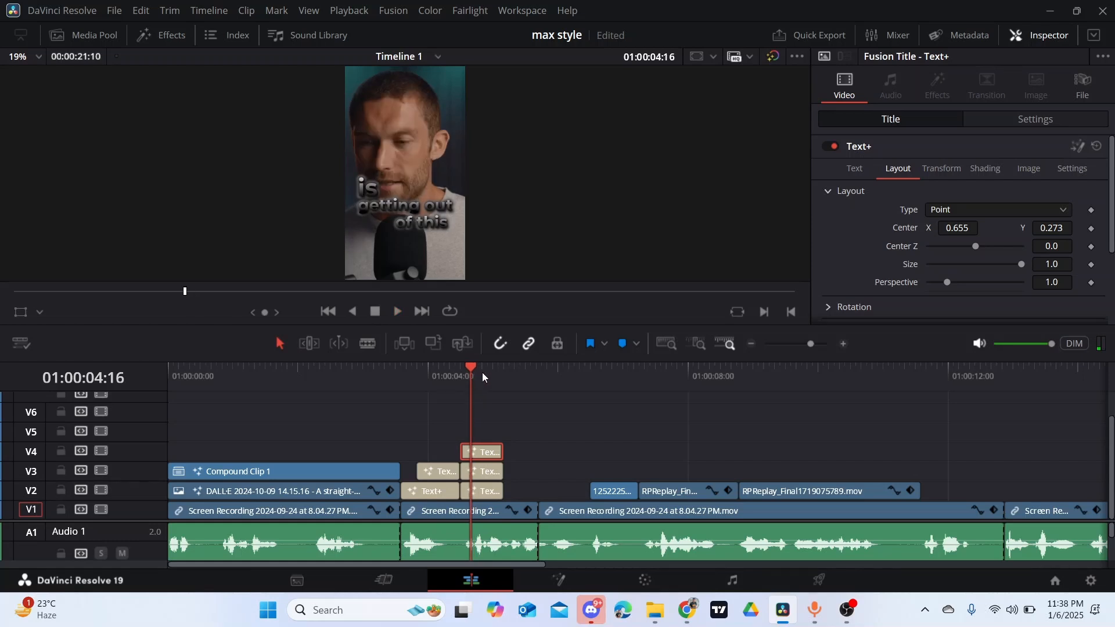
key("Right")
key("Right")
key("Left")
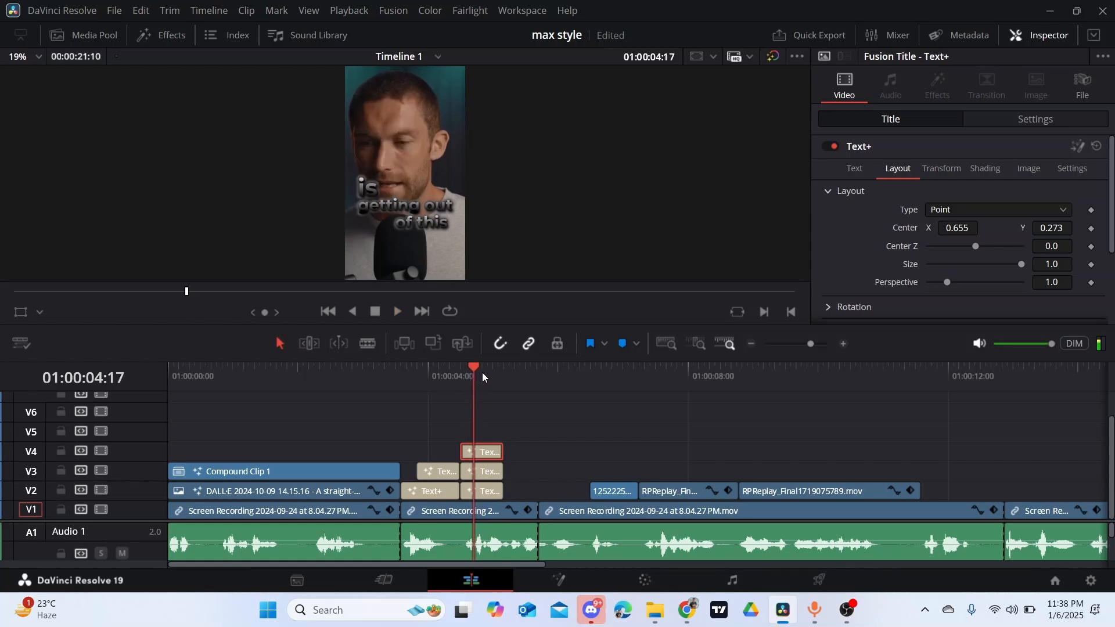
left_click_drag(494, 469, 508, 463)
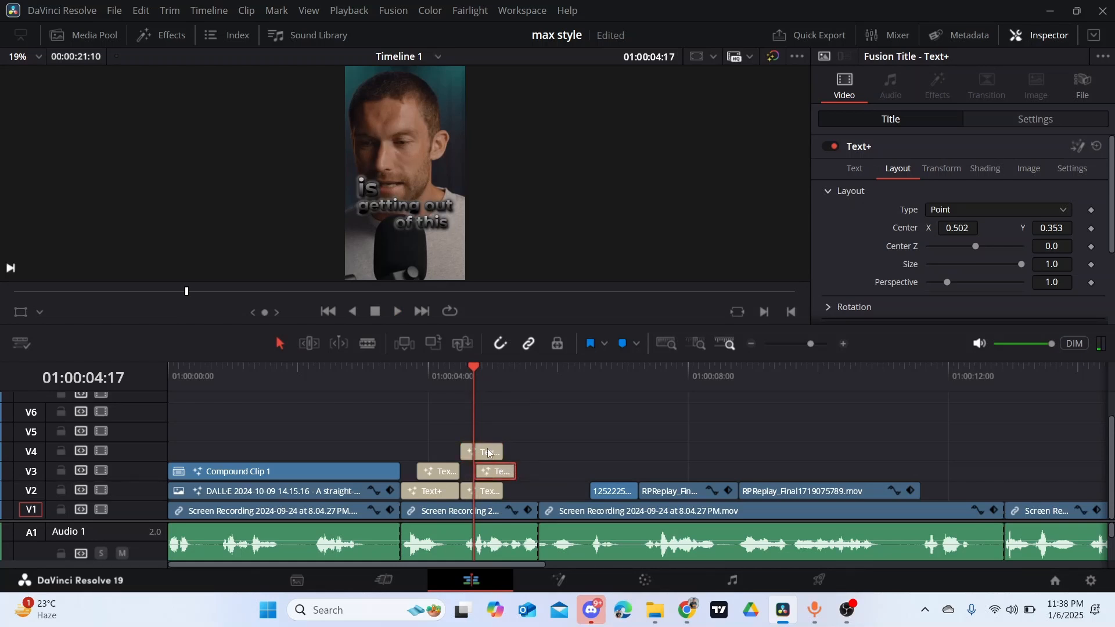
- Play through the rest of the phrase and extend the "is" title on V2 to end level with the "getting out" title
left_click(490, 369)
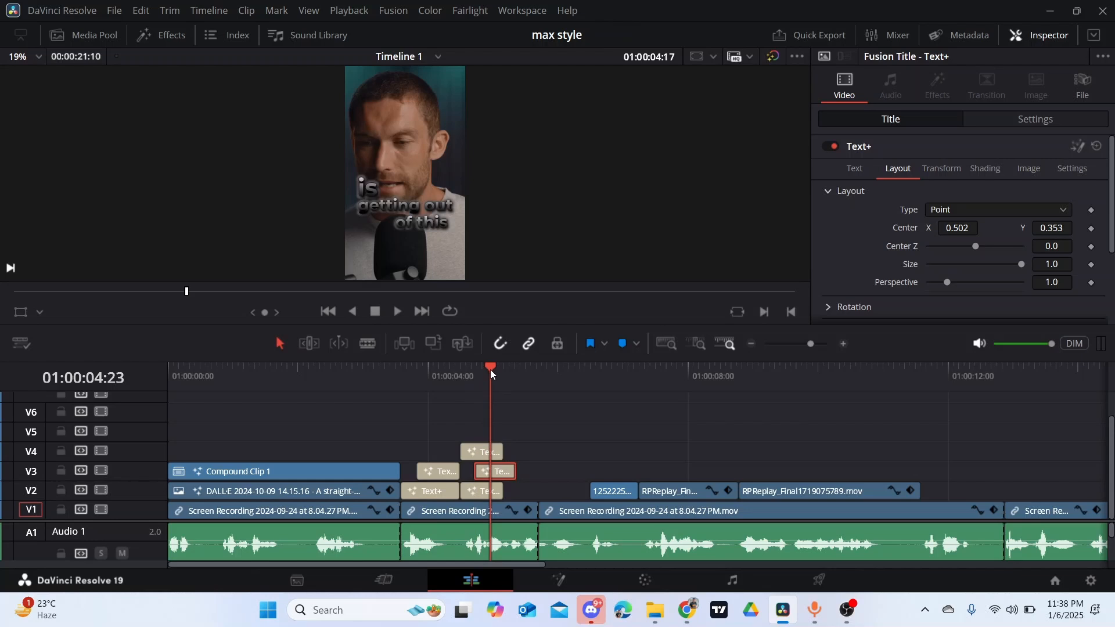
key("space")
key("space")
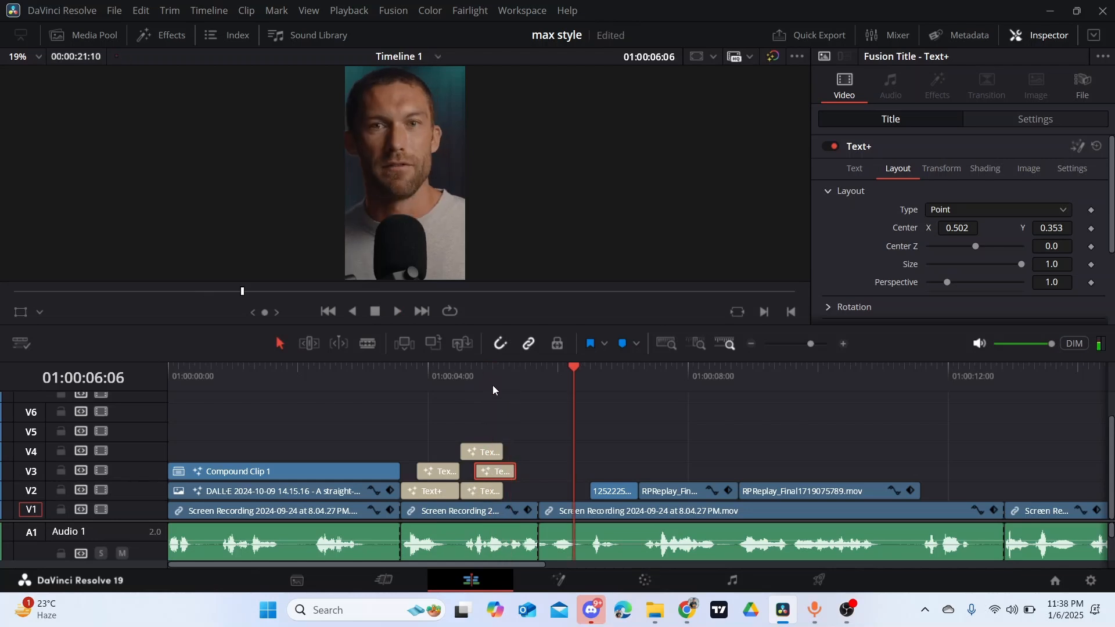
left_click(502, 376)
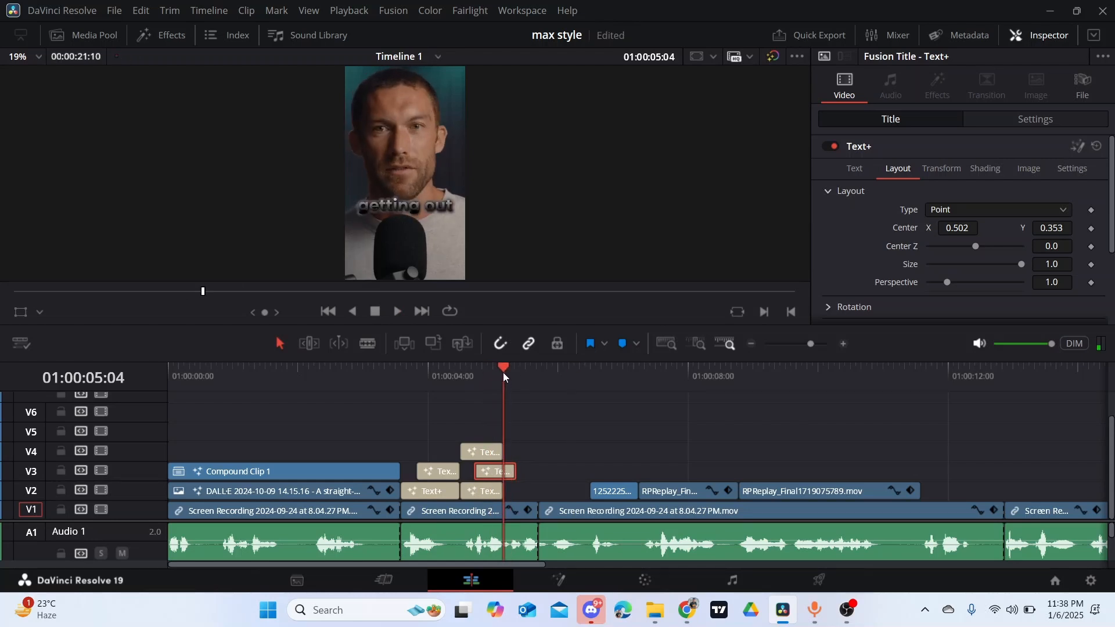
key("space")
key("space")
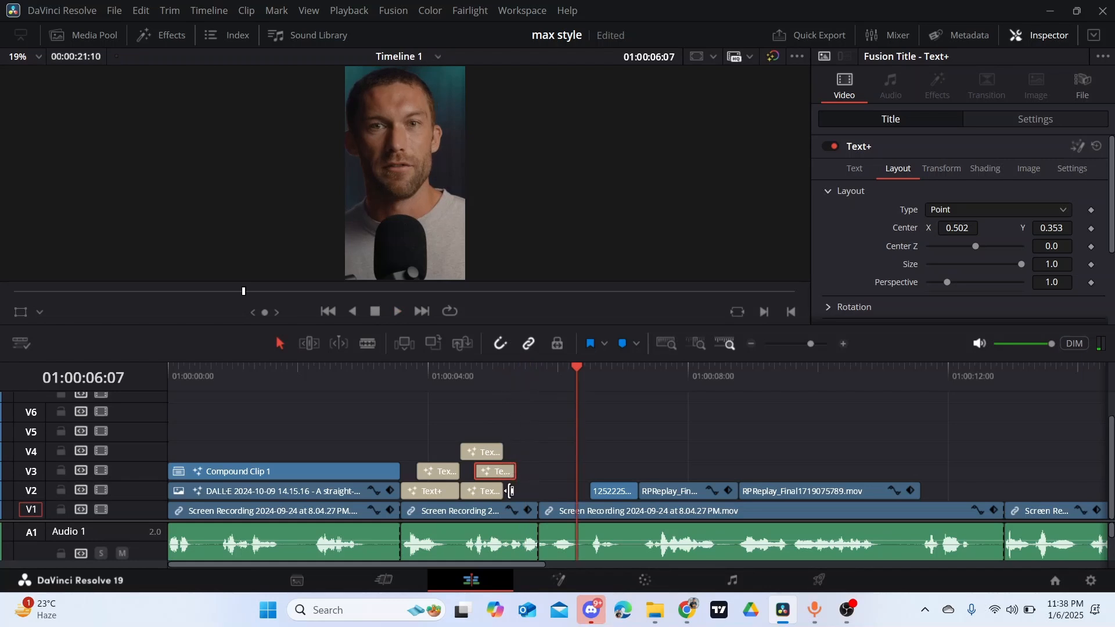
left_click_drag(505, 491, 513, 443)
- Check the speech around 01:00:05:09, lengthen the "of this" title on V4 and shift it to start at 01:00:04:17
left_click(519, 376)
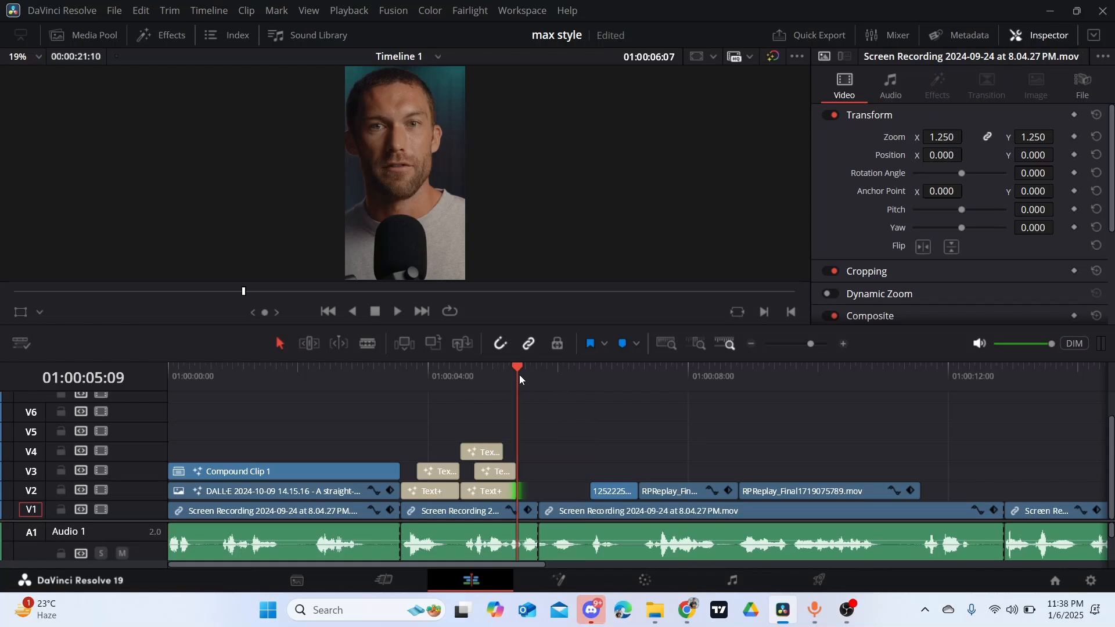
key("space")
left_click(520, 374)
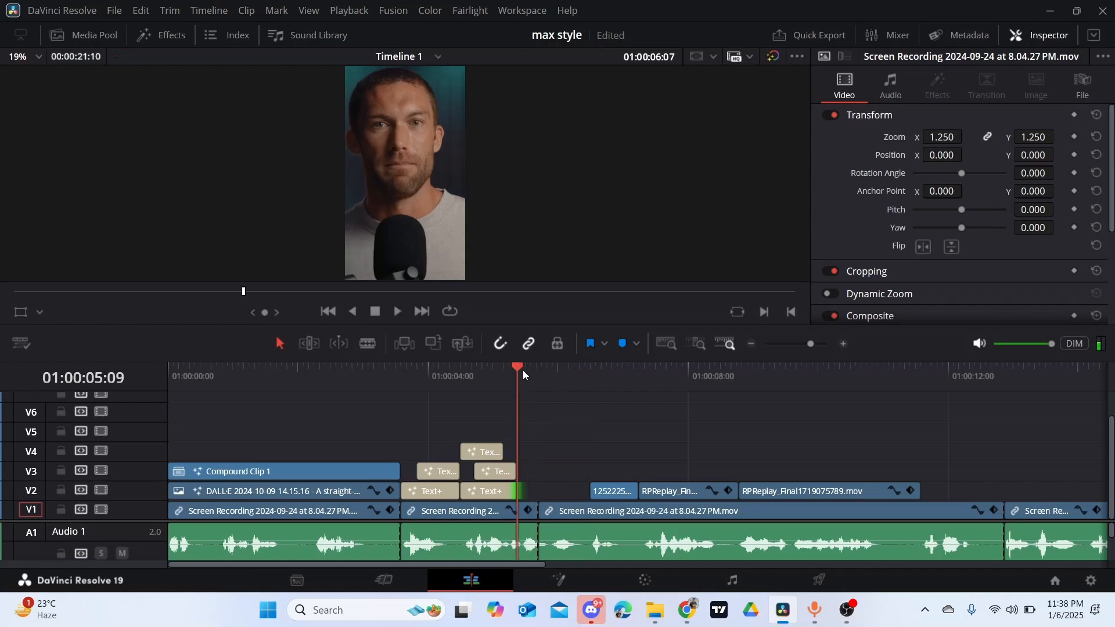
left_click(526, 365)
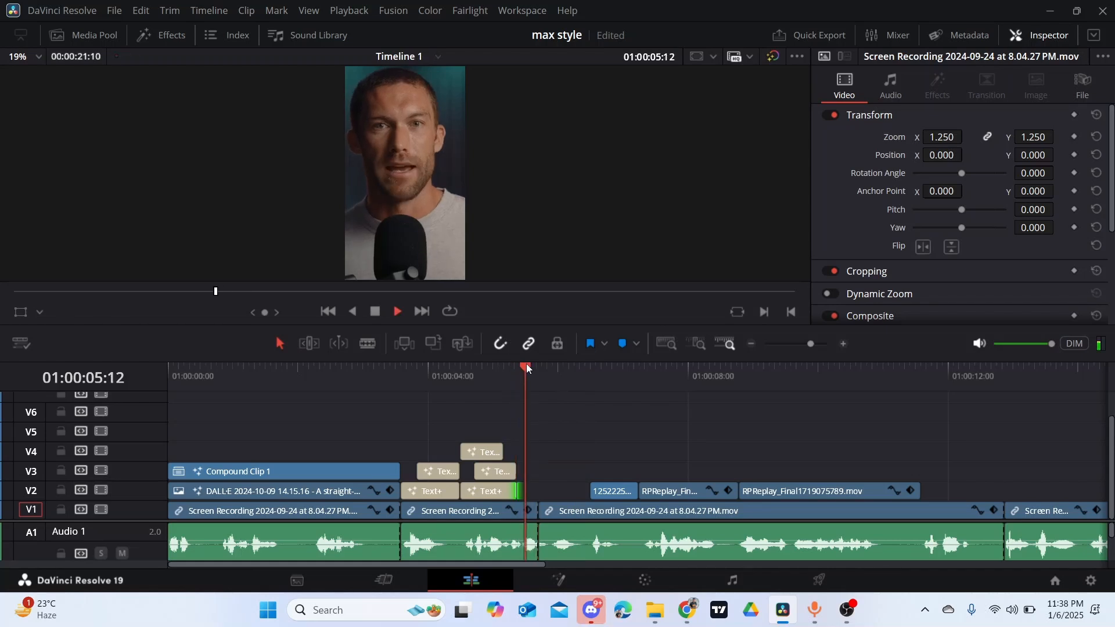
key("space")
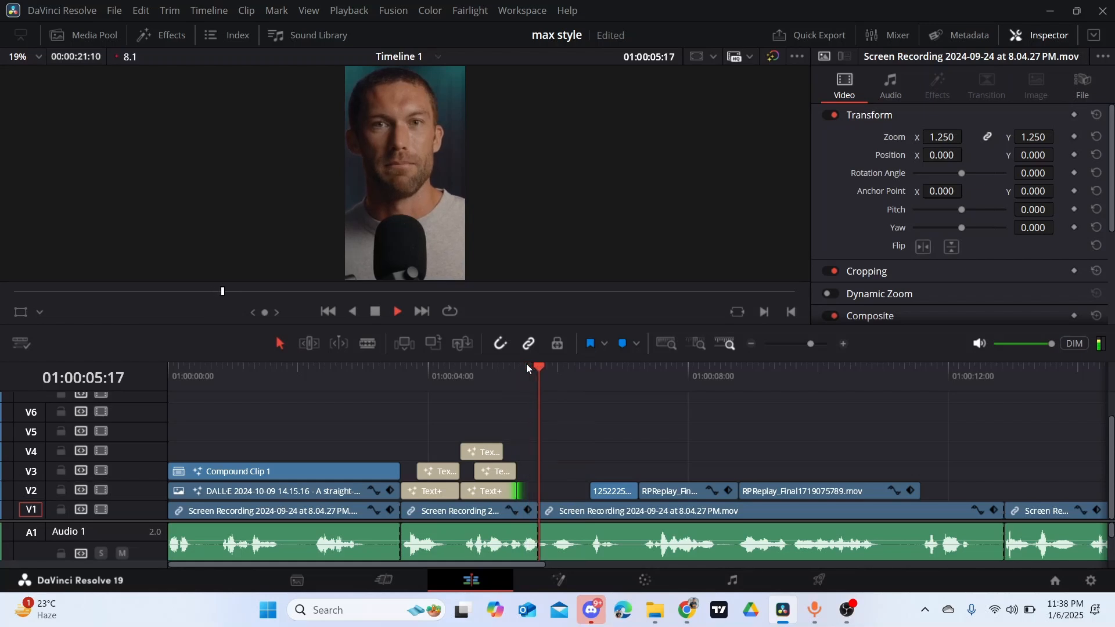
key("space")
key("space")
key("space")
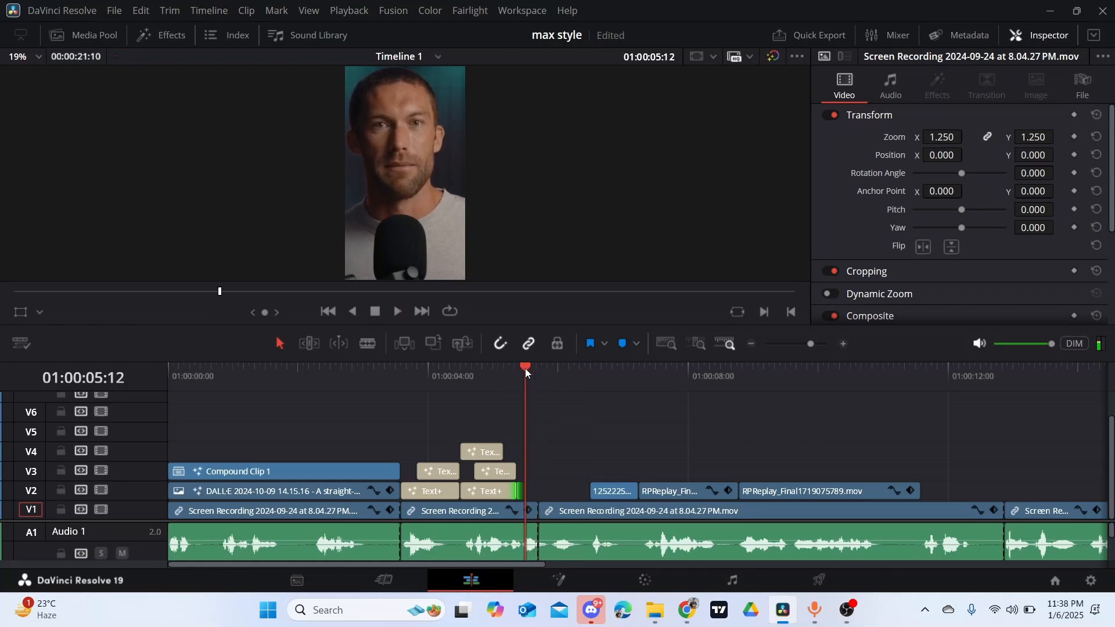
left_click(519, 374)
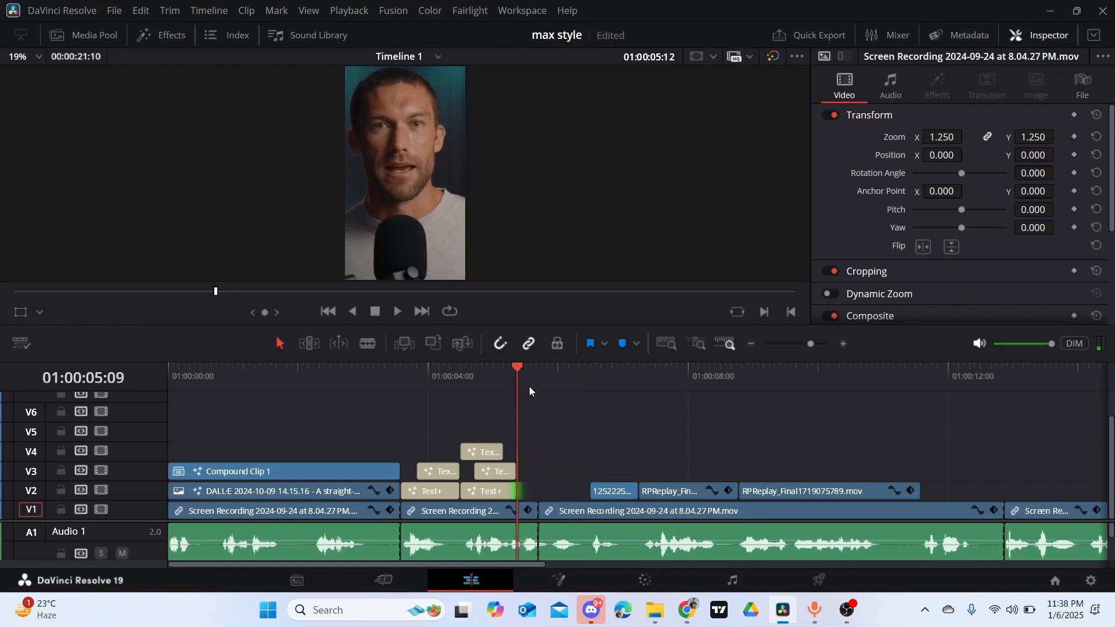
left_click_drag(502, 446, 511, 456)
left_click(498, 456)
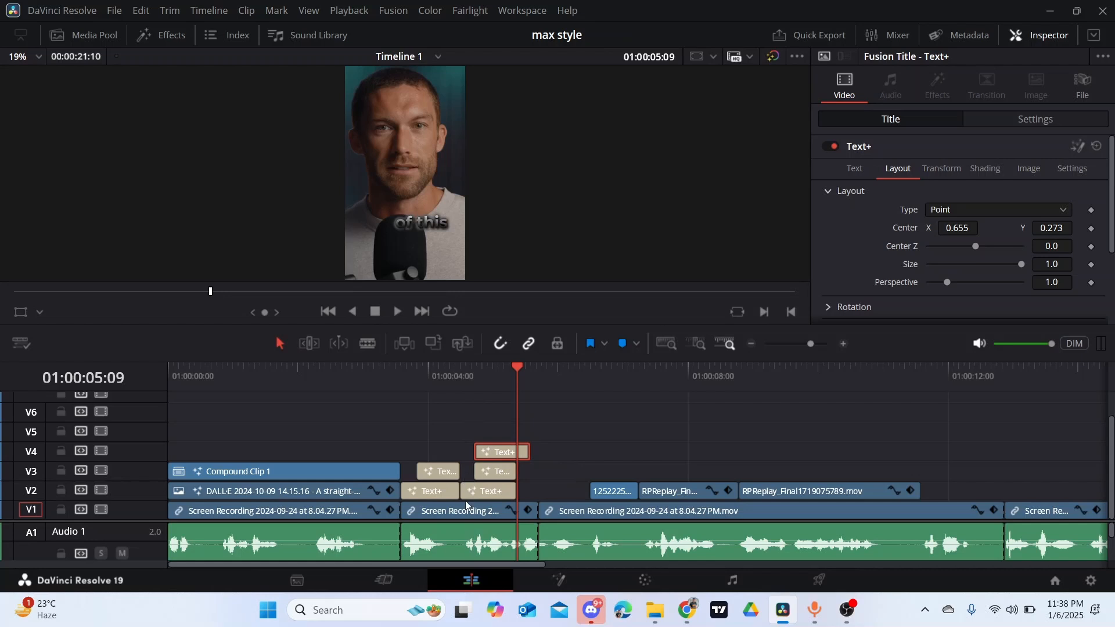
- Trim the "of this" title to start at 01:00:05:00 and end level with the two titles below it
left_click(462, 371)
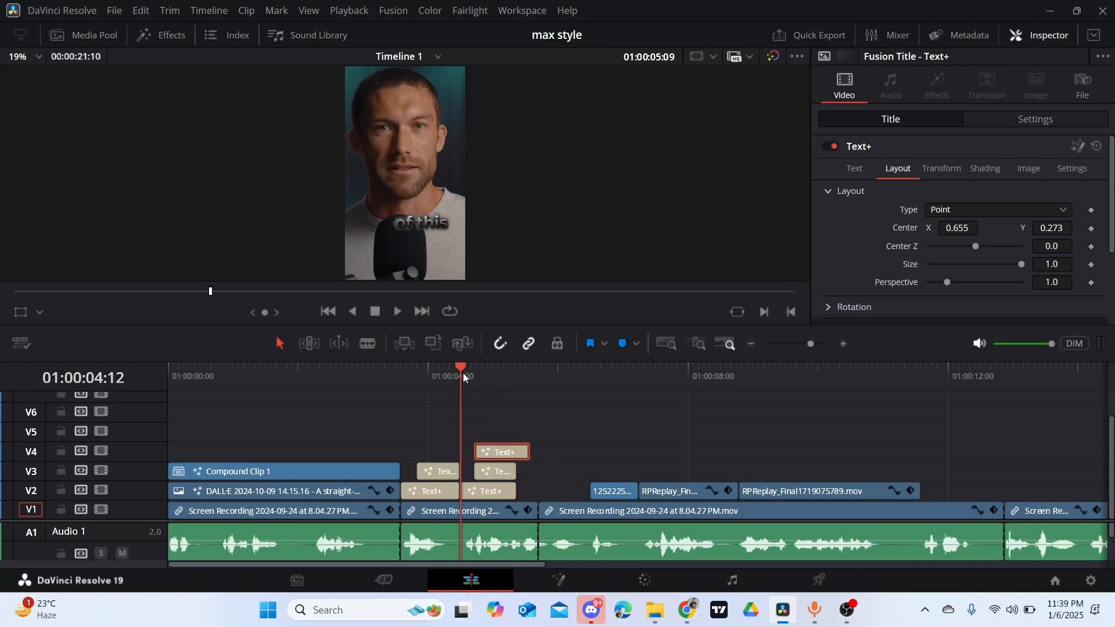
key("space")
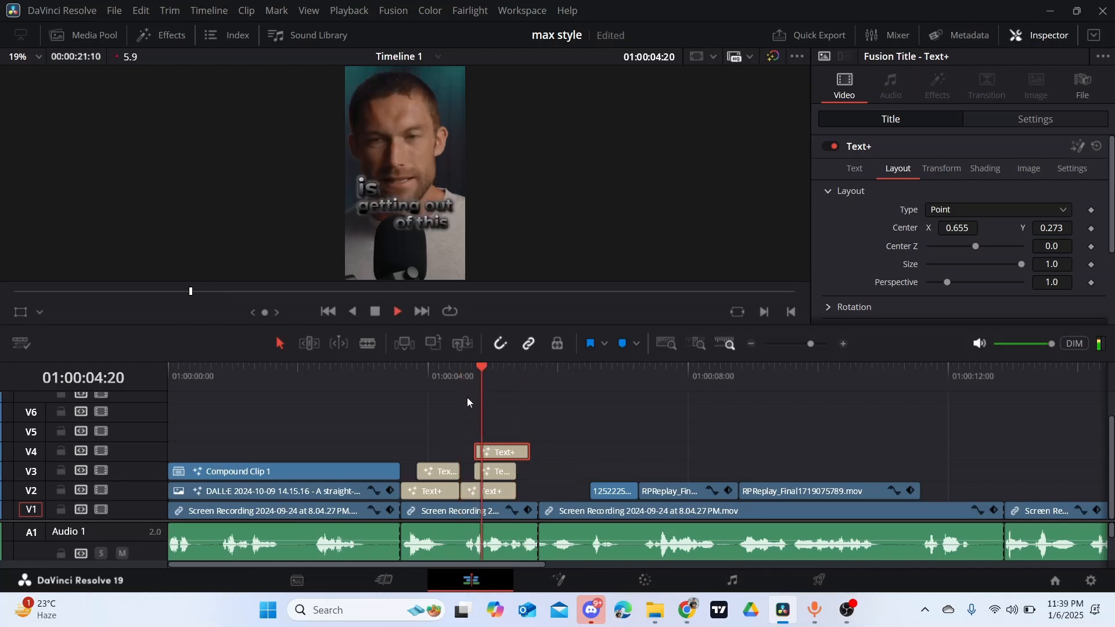
left_click(507, 368)
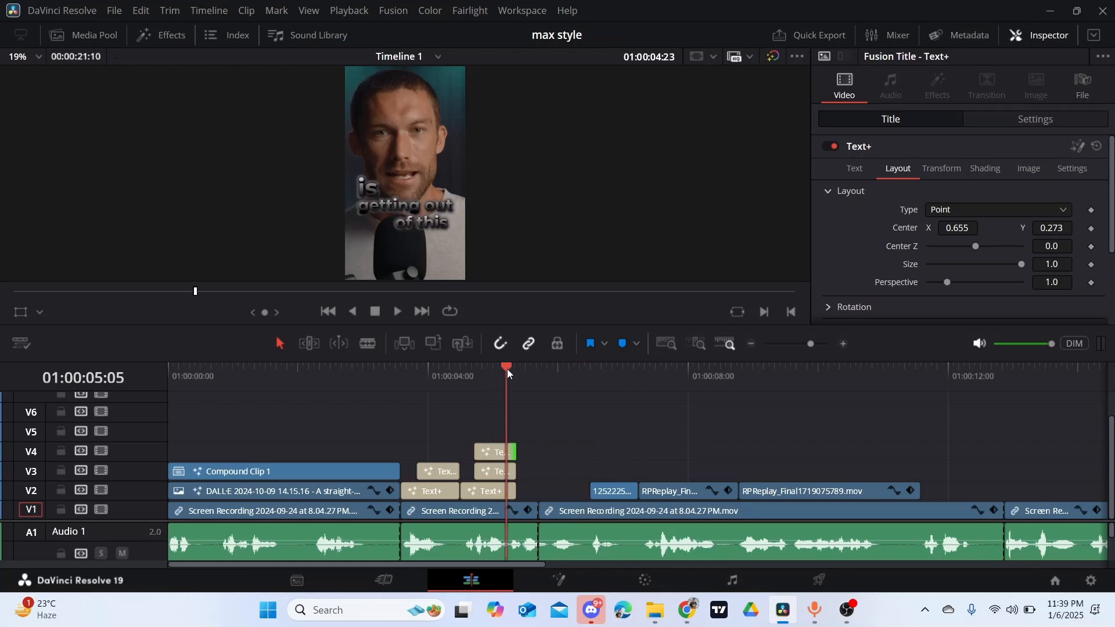
key("space")
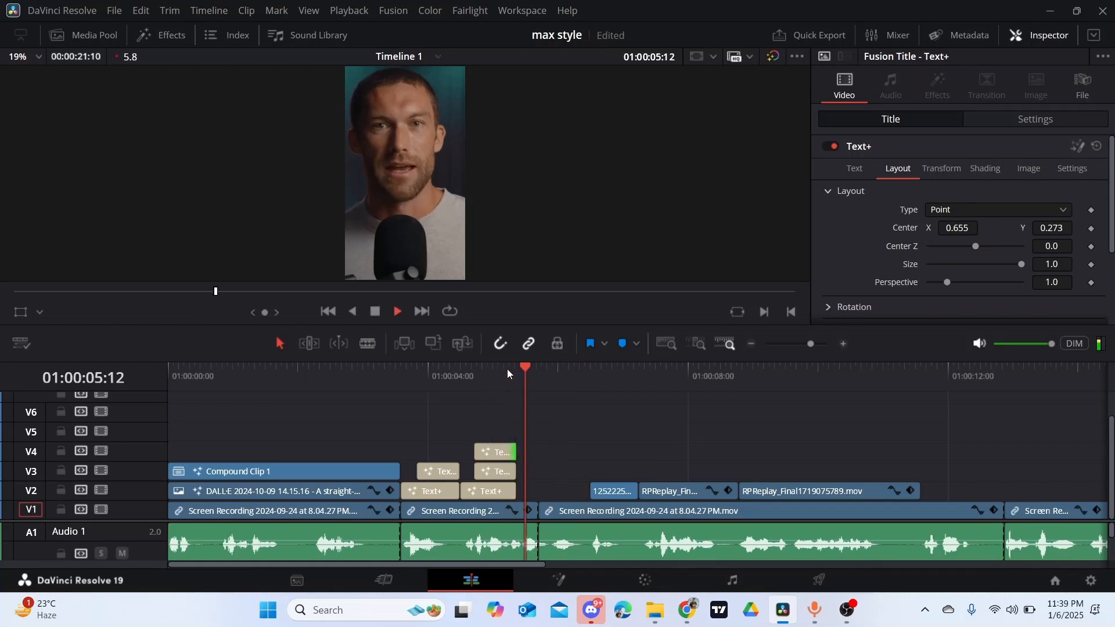
left_click(507, 368)
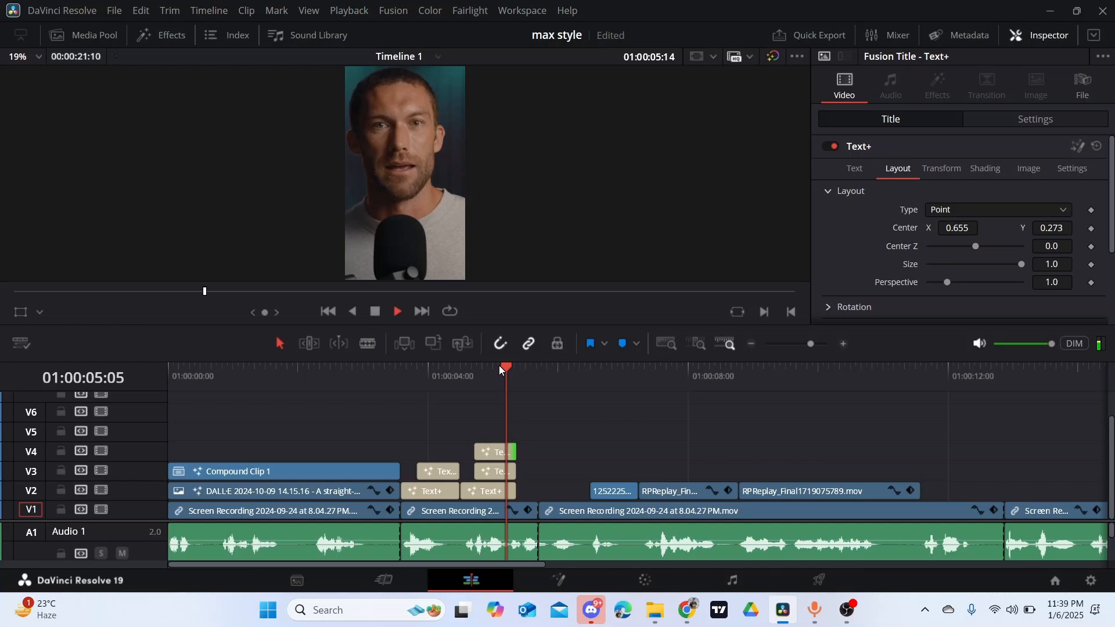
left_click(493, 364)
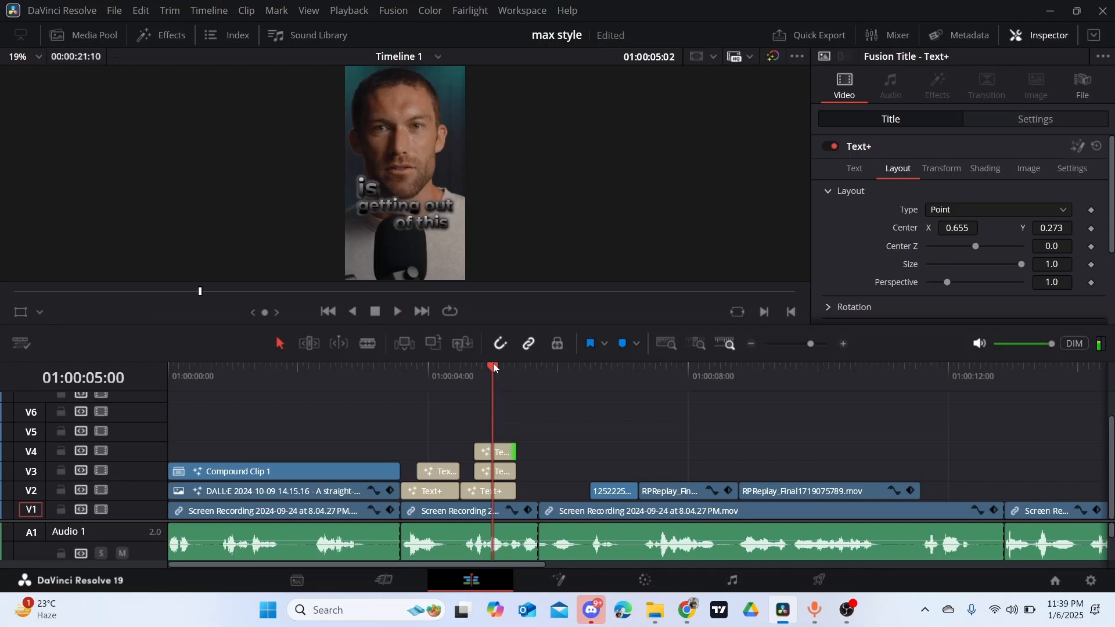
mouse_move(508, 457)
left_mouse_down()
mouse_move(531, 452)
mouse_move(520, 451)
left_mouse_up()
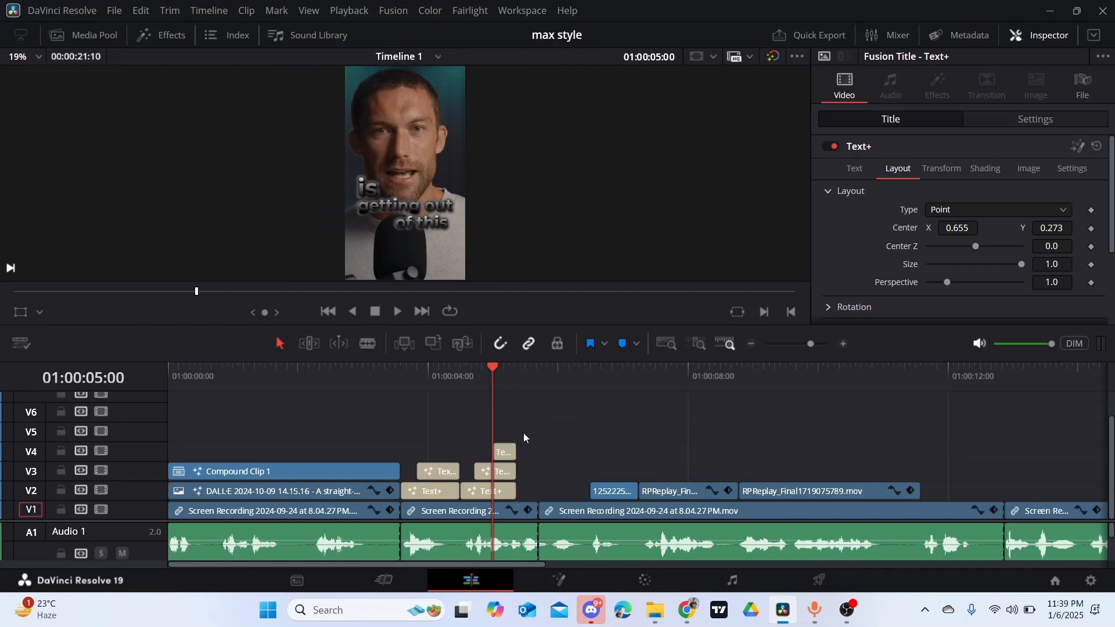
- Play the "is getting out of this" captions from 01:00:04:12 to check their timing and return the playhead to 01:00:05:00
left_click(460, 378)
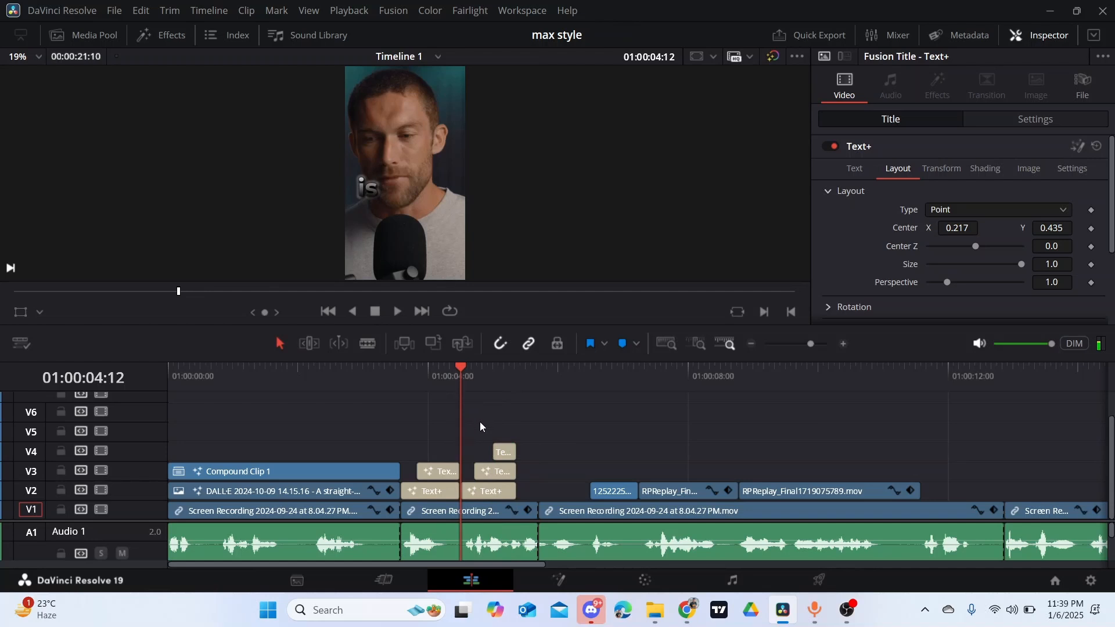
key("space")
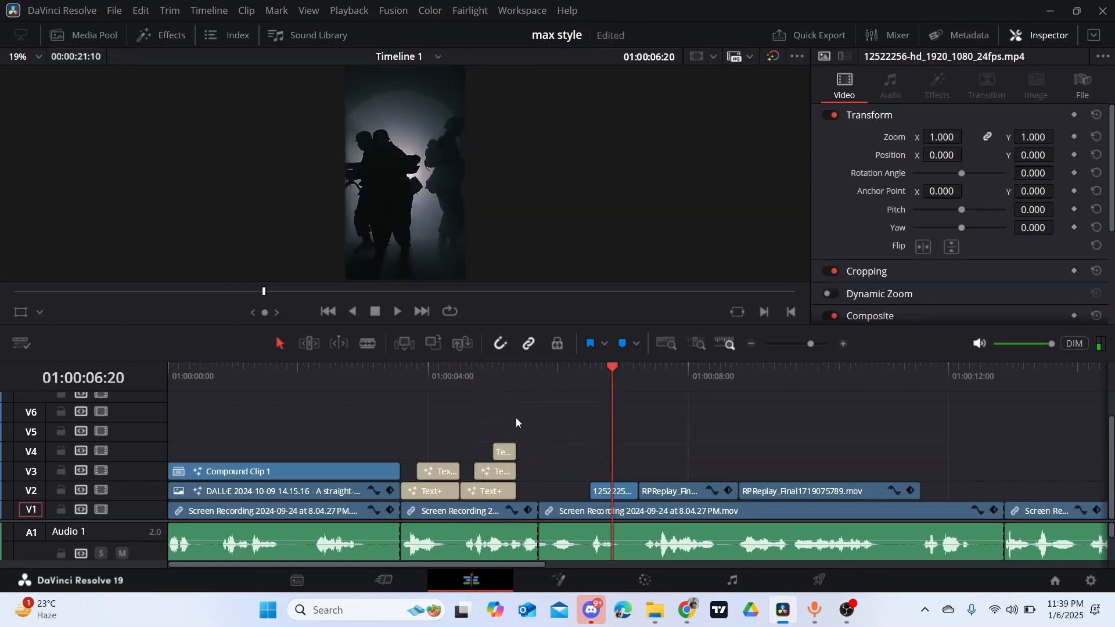
left_click(494, 380)
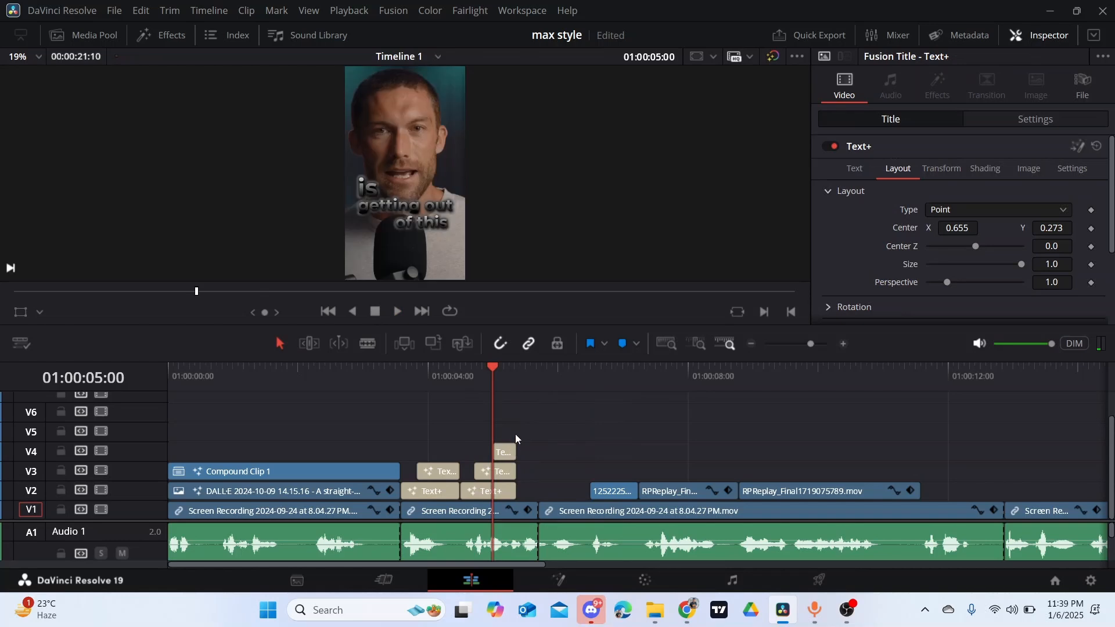
- Combine the "is", "getting out" and "of this" titles on V2 to V4 into a compound clip and open it in the Fusion page
left_click_drag(520, 474, 493, 491)
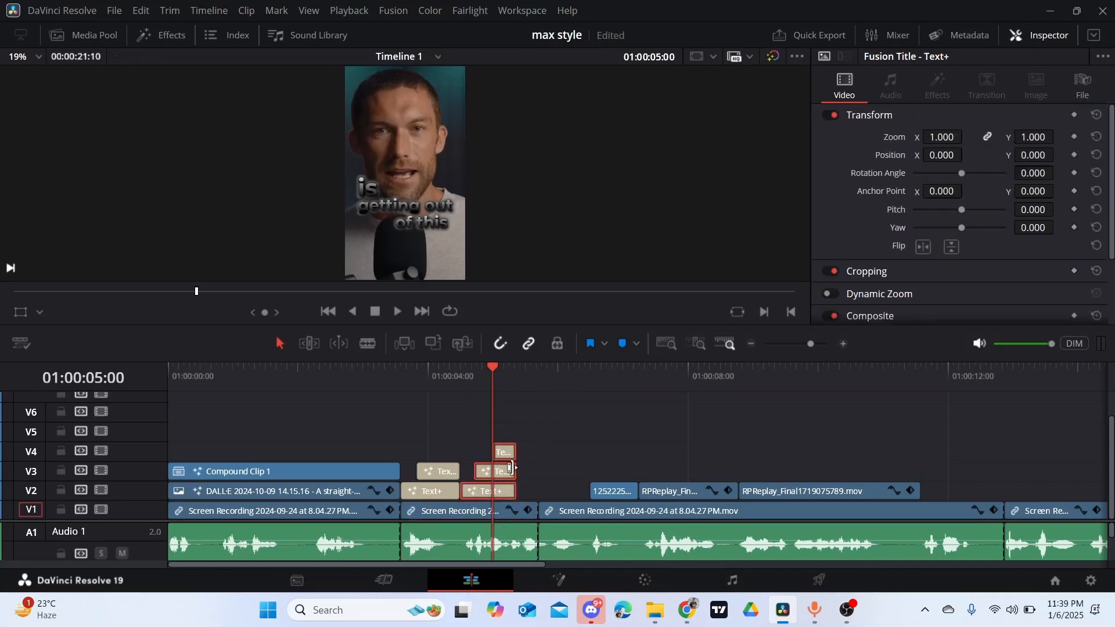
right_click(503, 469)
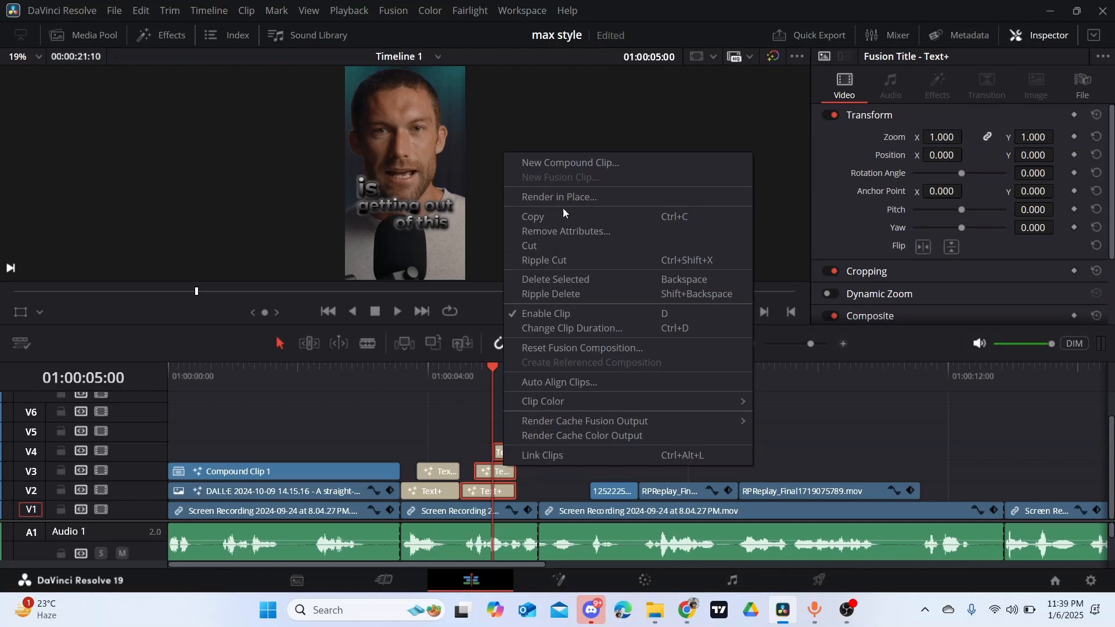
left_click(578, 165)
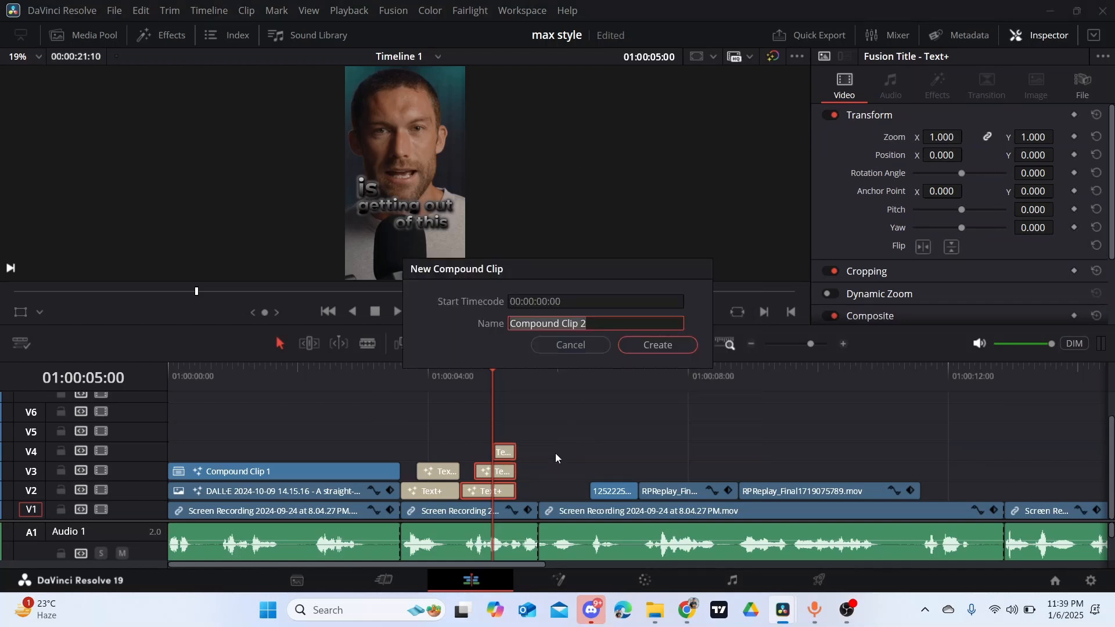
left_click(657, 345)
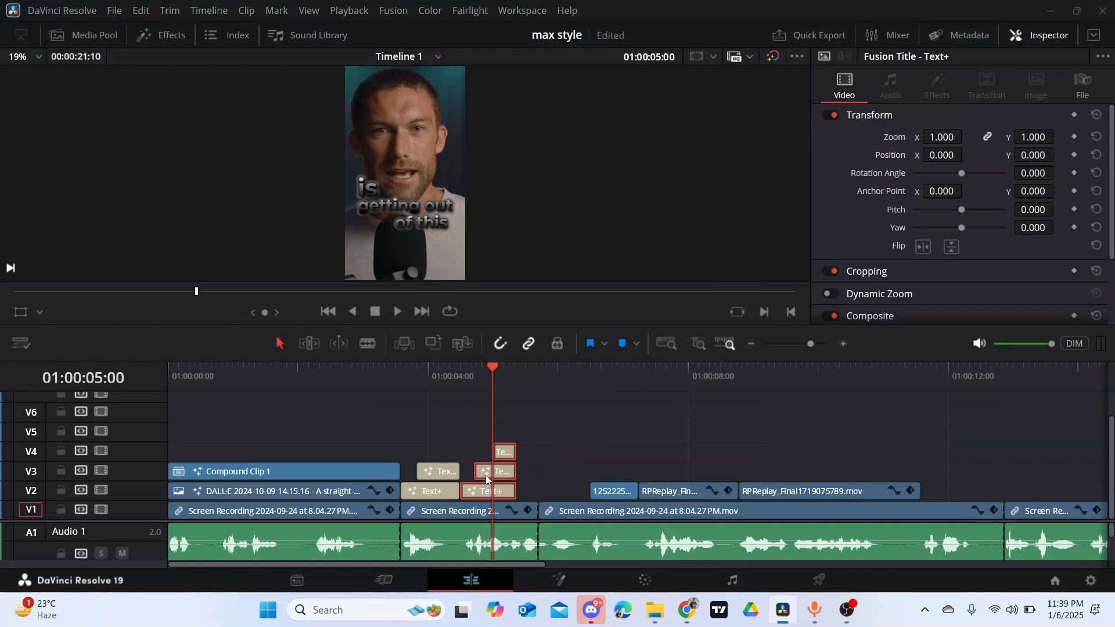
right_click(501, 492)
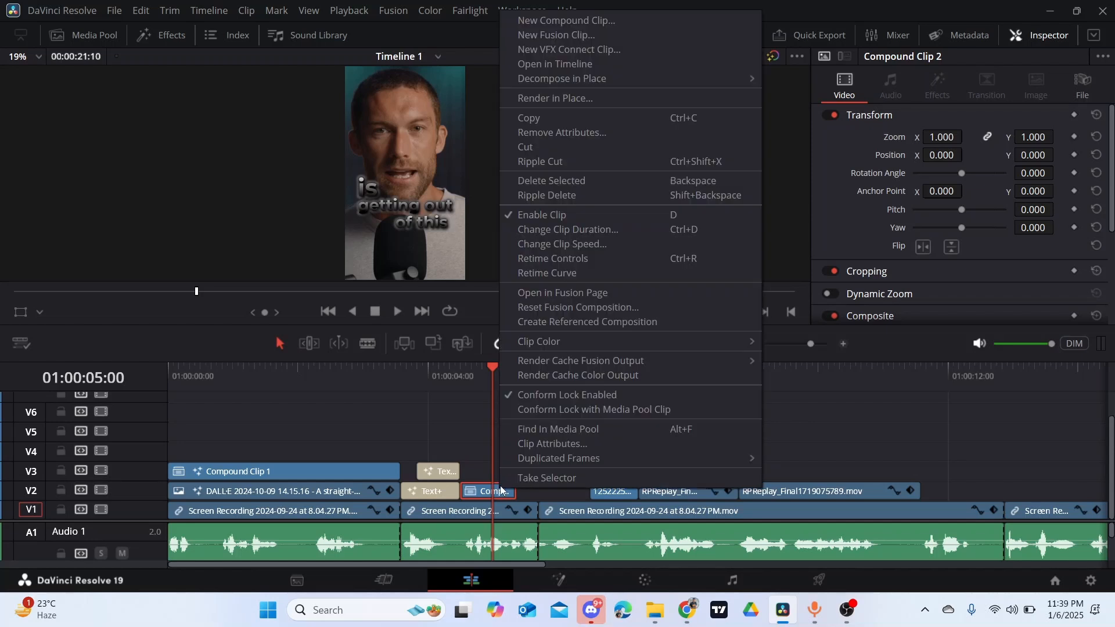
left_click(573, 294)
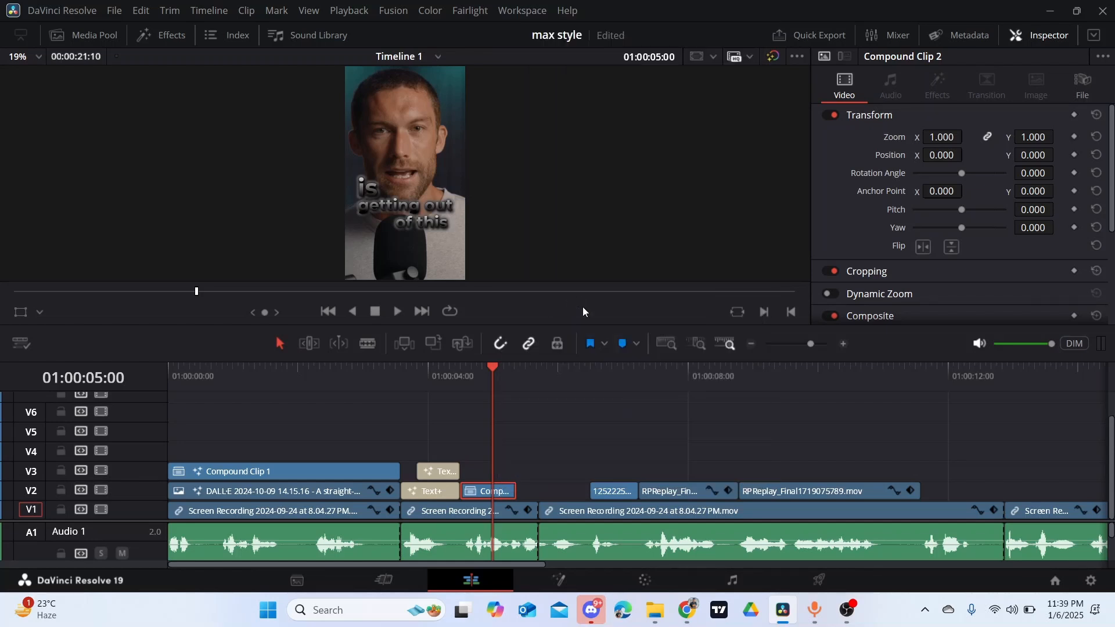
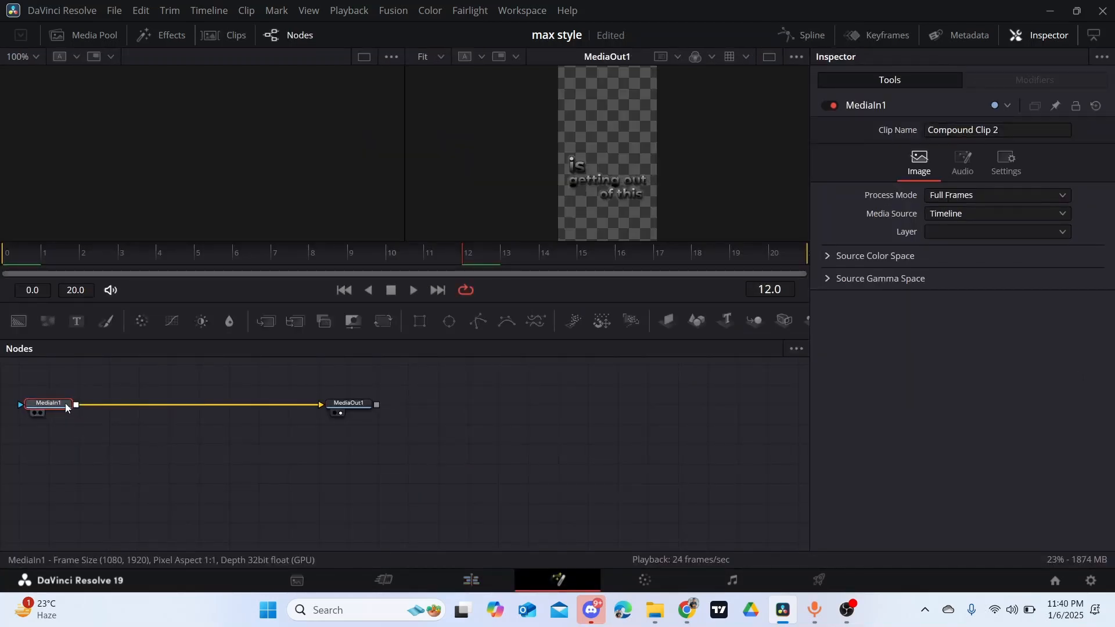
- Add a Gaussian Blur node between MediaIn1 and MediaOut1
key("shift+space")
type("gau")
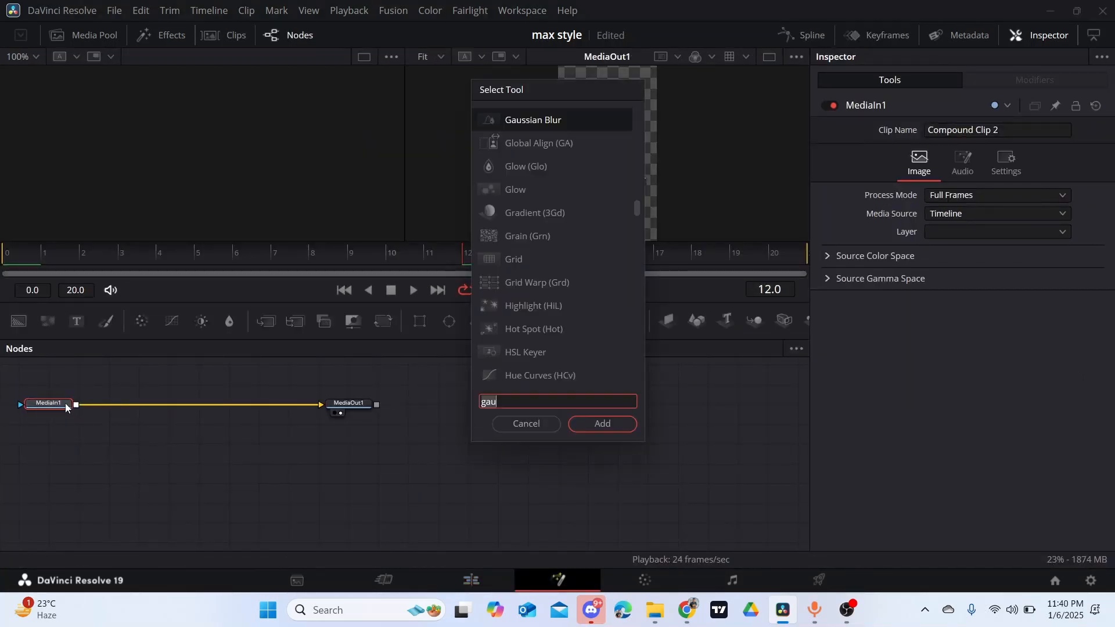
left_click(603, 423)
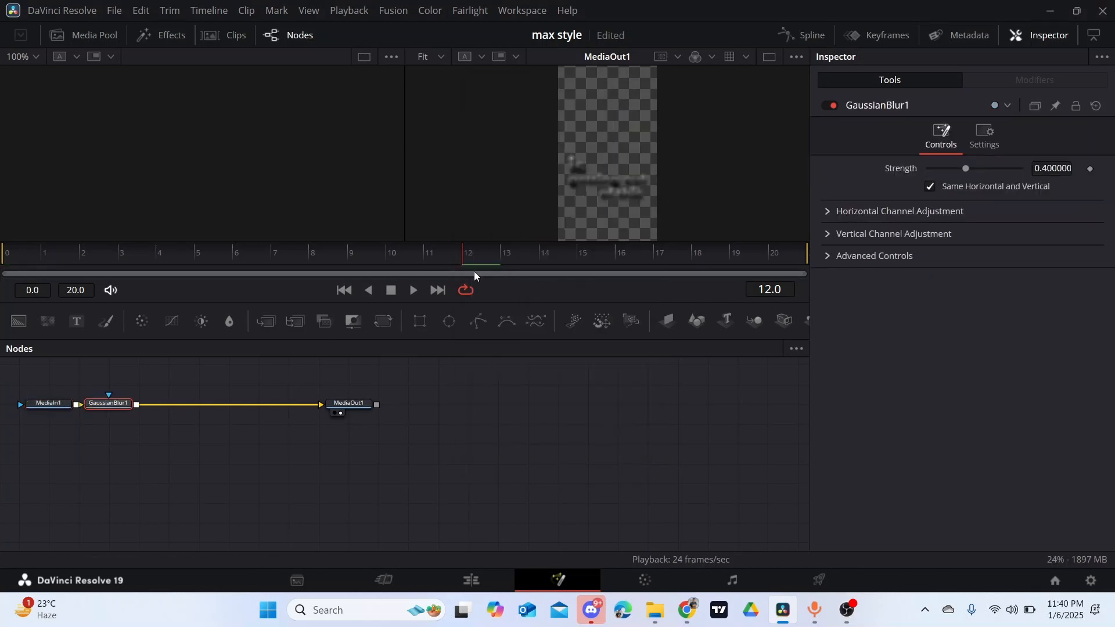
- Keyframe the Gaussian Blur strength at 0.0 on frame 17 and 0.307 on frame 19
left_click_drag(462, 263, 744, 256)
left_click(1090, 169)
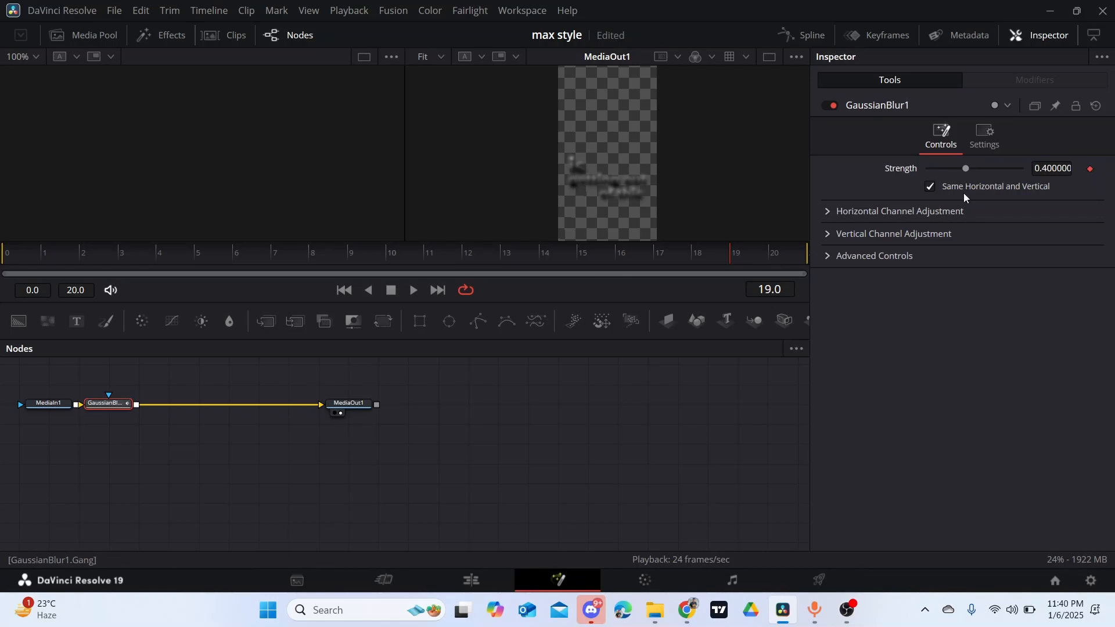
left_click_drag(966, 168, 956, 168)
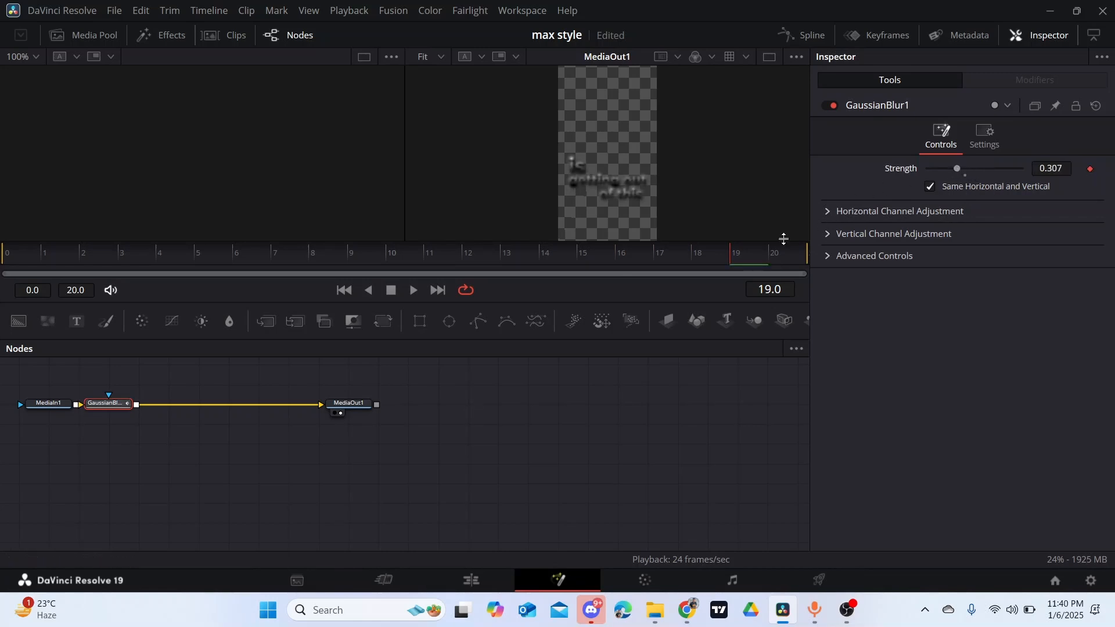
left_click_drag(730, 261, 666, 263)
left_click_drag(962, 168, 803, 211)
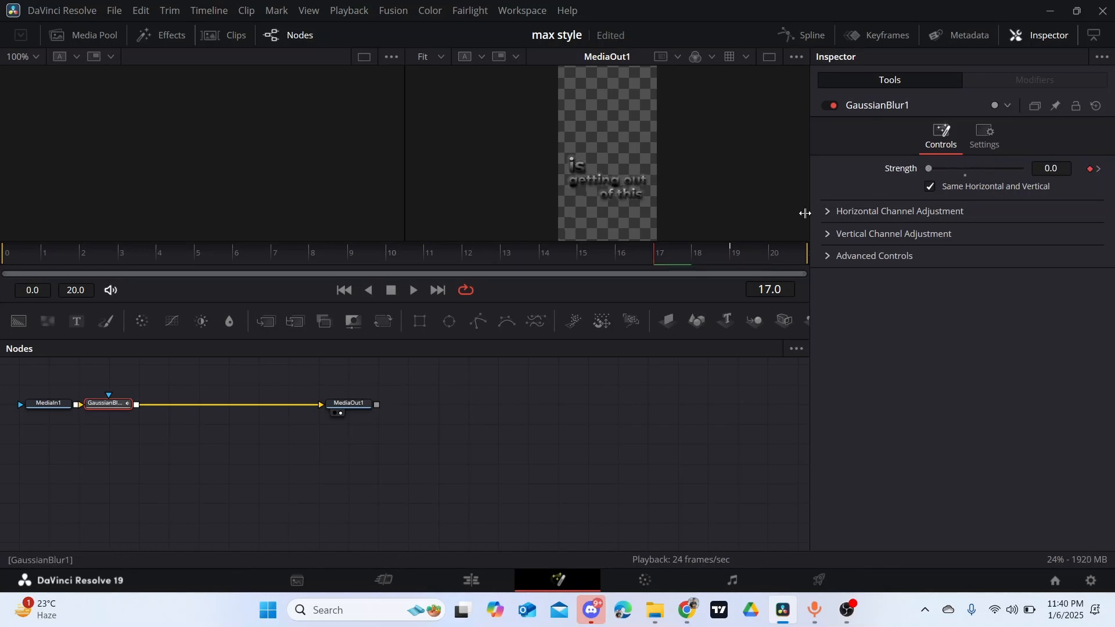
- Display the GaussianBlur1 Strength curve in the spline editor, fit it to view and apply smoothing
left_click(801, 38)
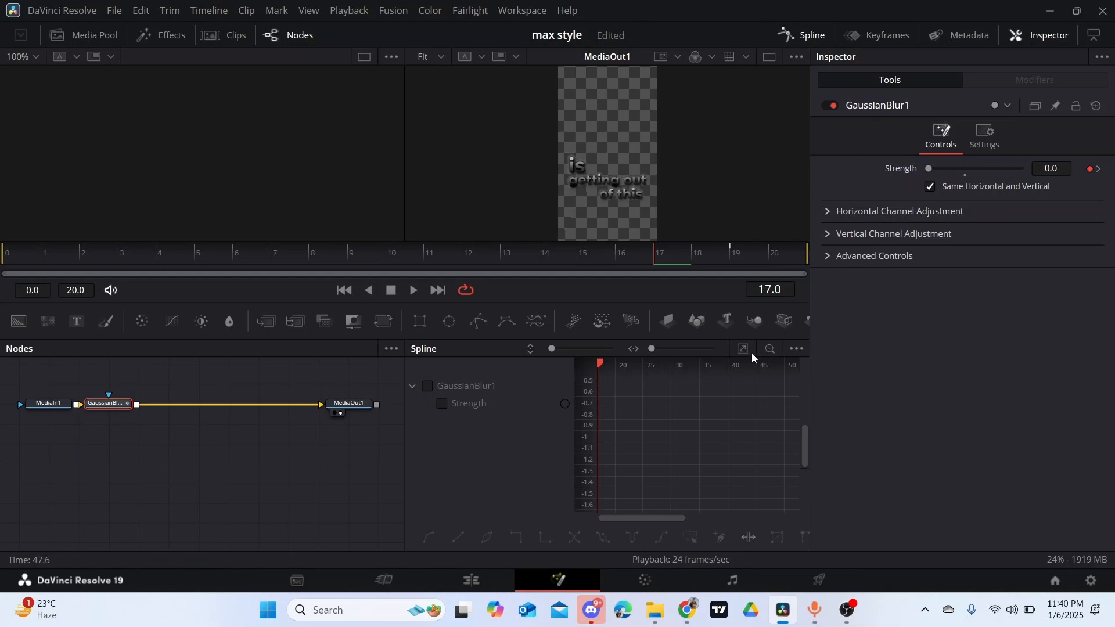
left_click(426, 386)
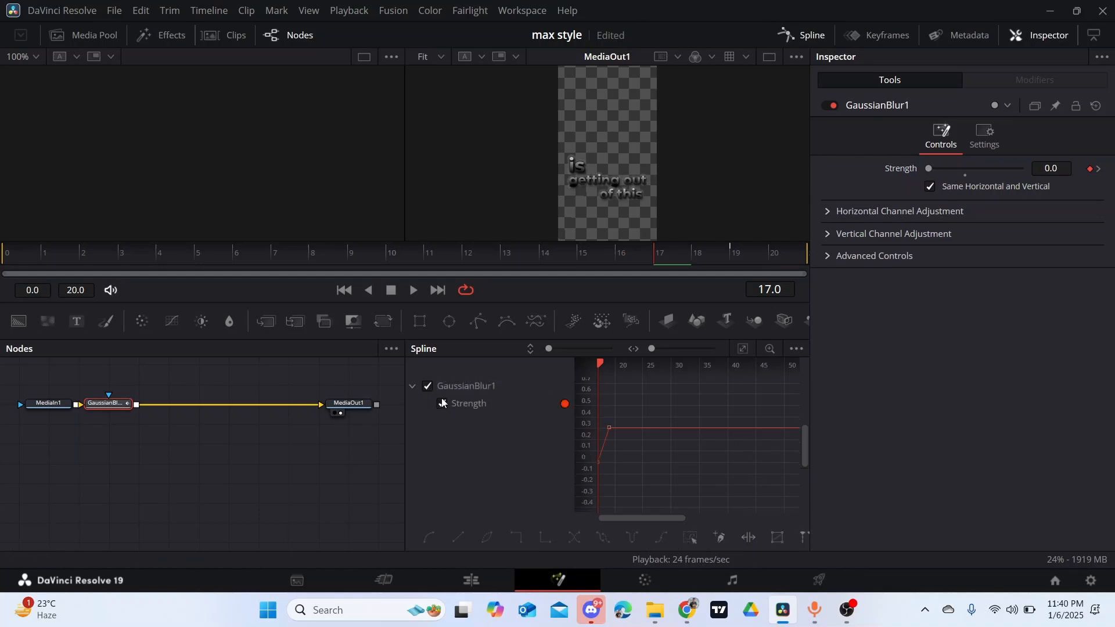
left_click(745, 348)
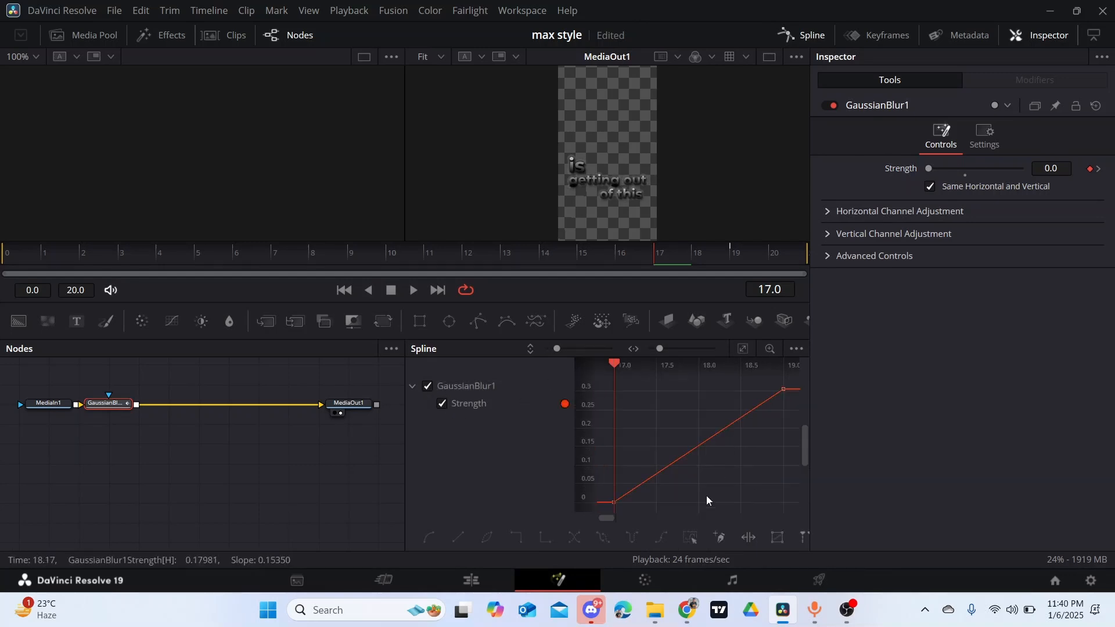
left_click(433, 538)
left_click(807, 35)
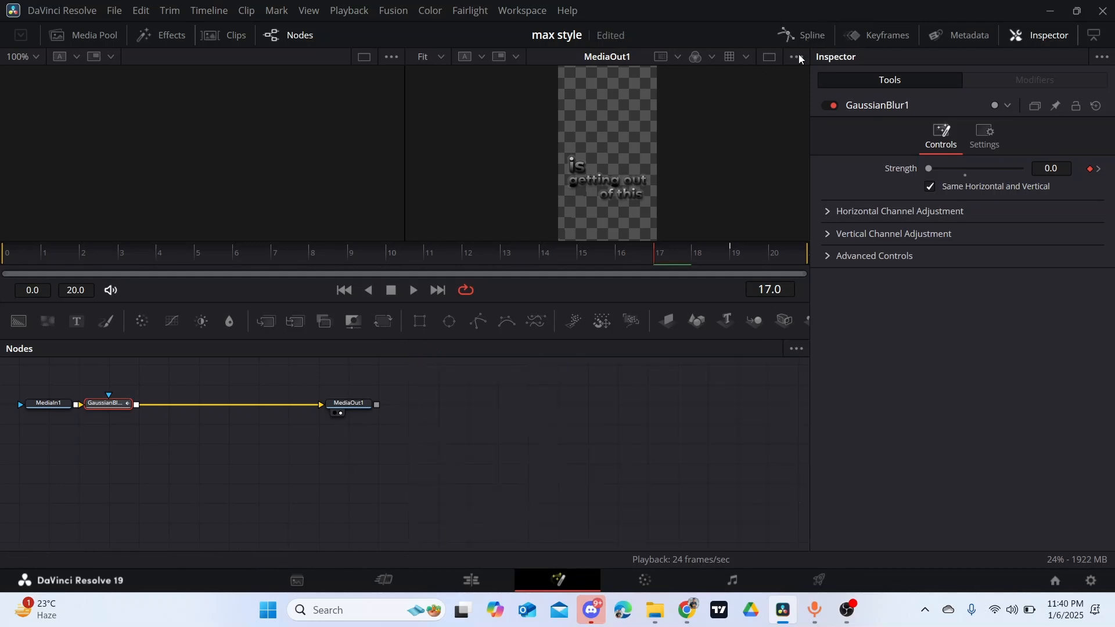
- Return to the Edit page, play the blurred captions from 01:00:04:12 and set the playhead to 01:00:05:09
left_click(485, 586)
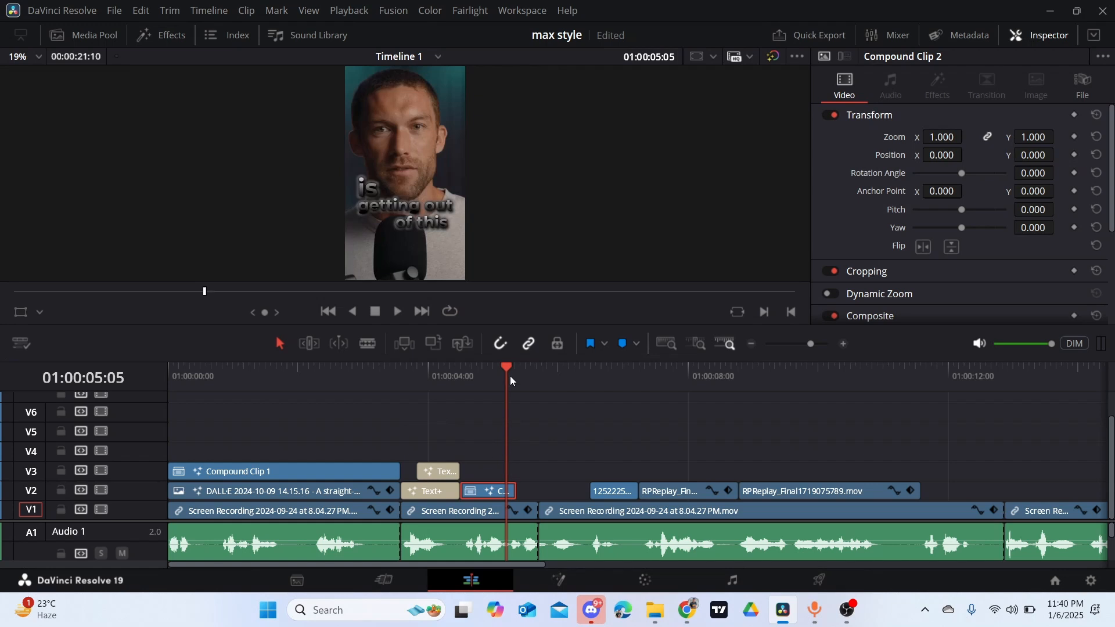
left_click_drag(475, 373, 462, 381)
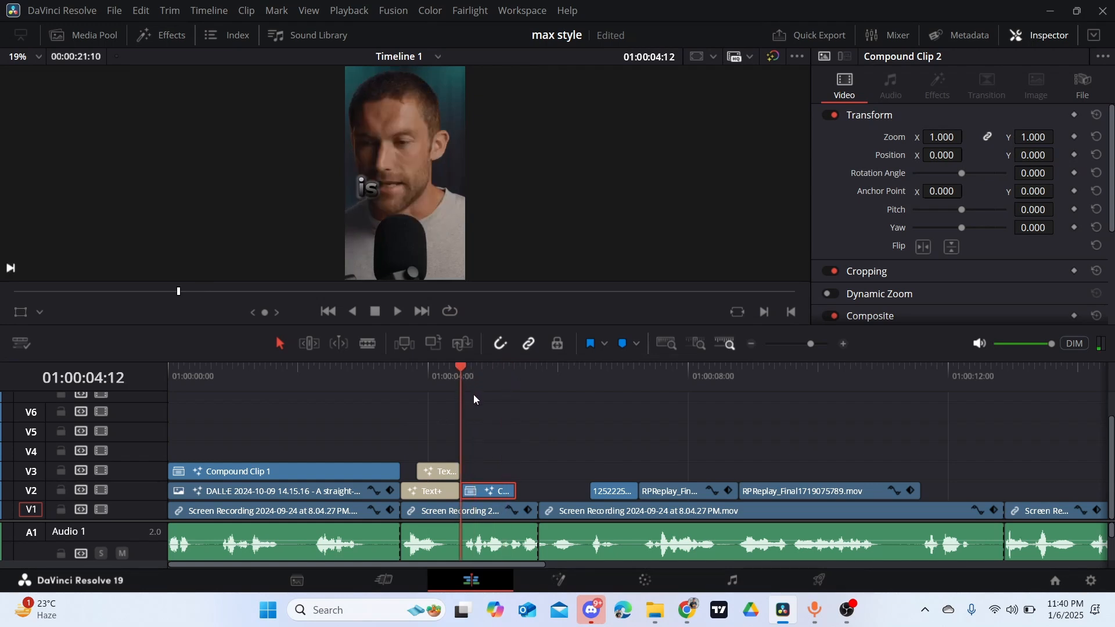
key("space")
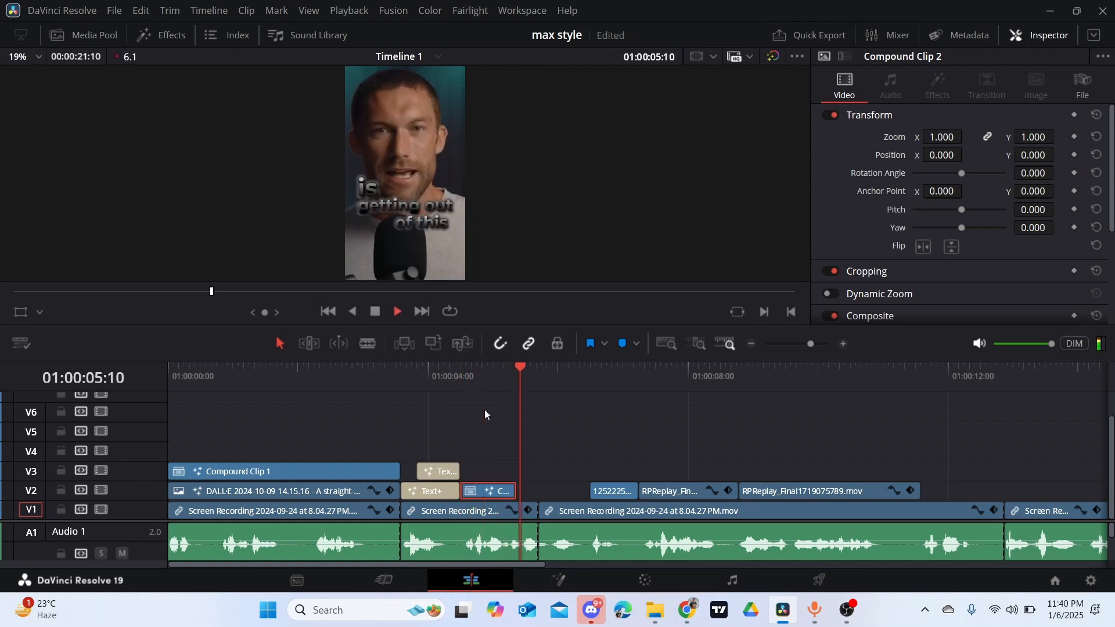
key("space")
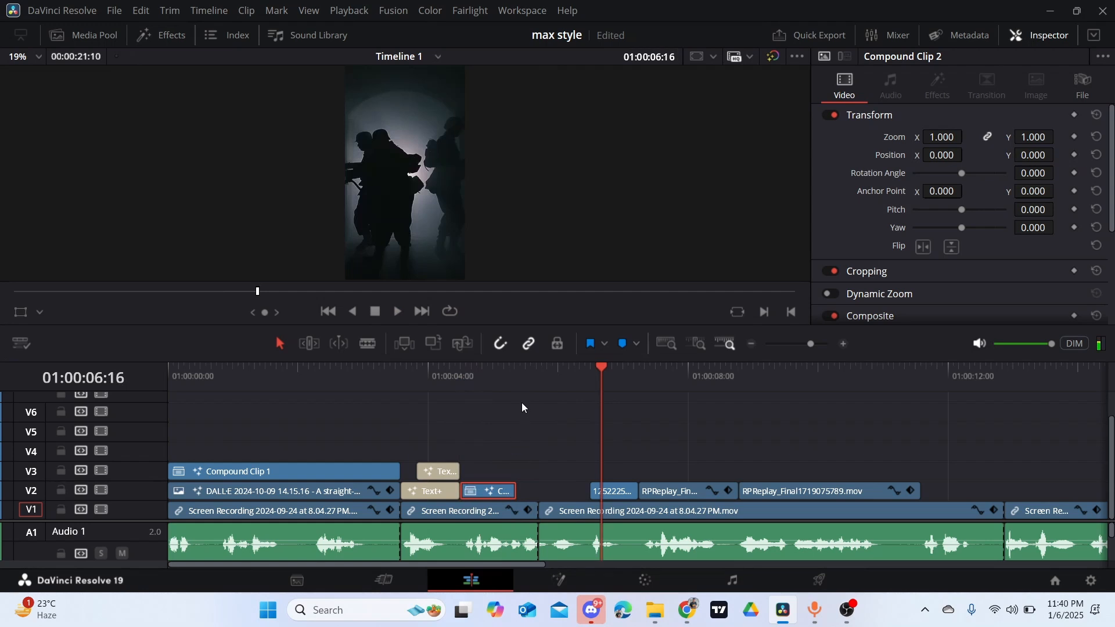
left_click(518, 379)
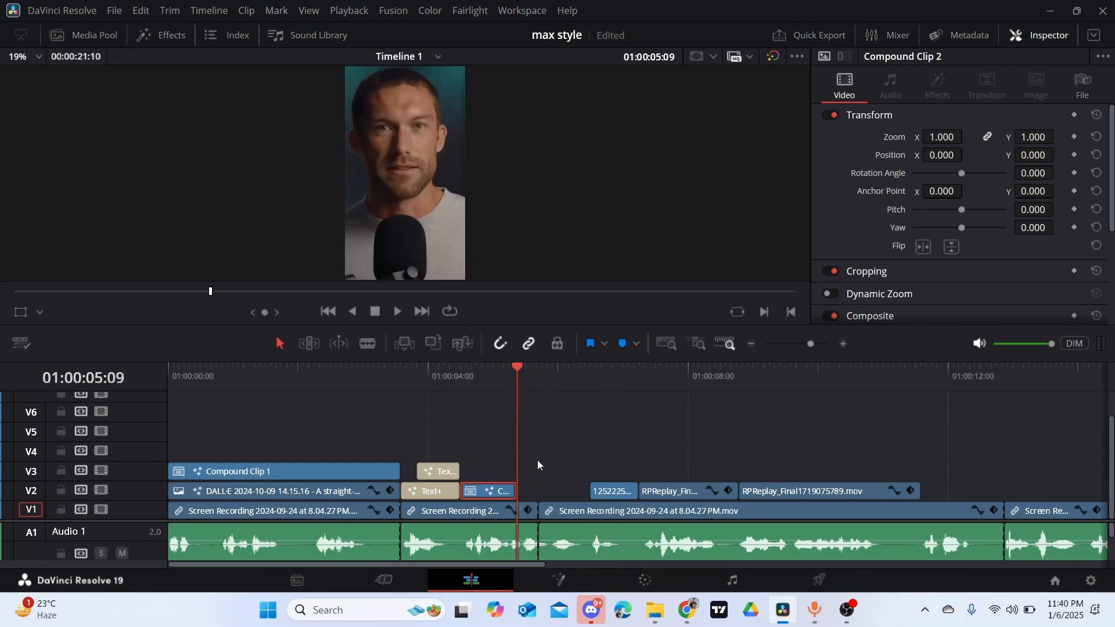
left_click(445, 473)
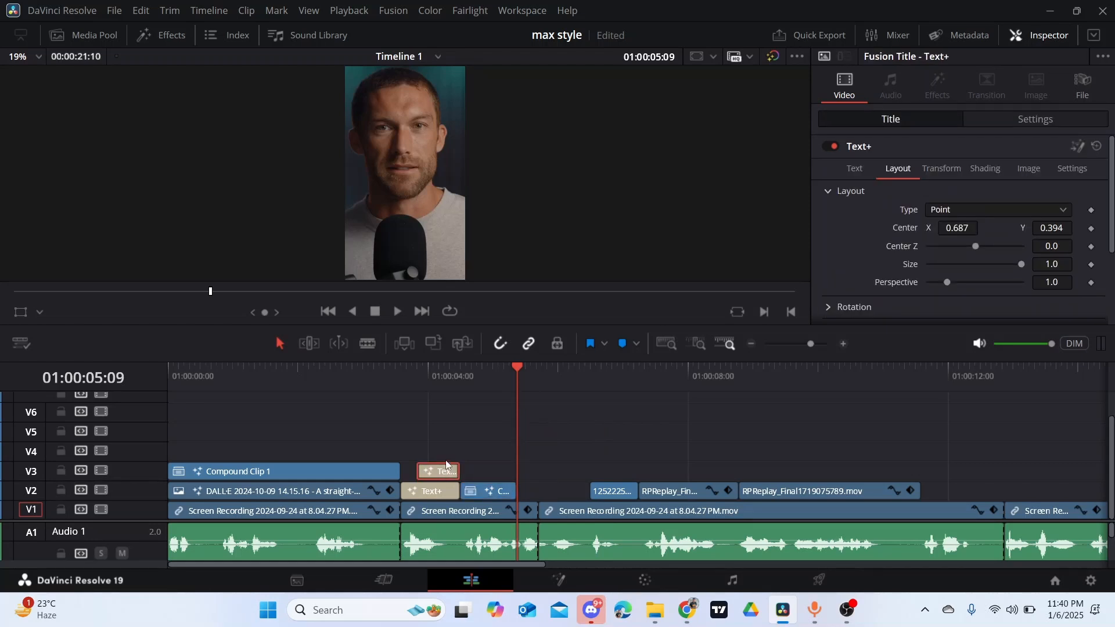
left_click_drag(461, 438, 537, 448)
key("ctrl+z")
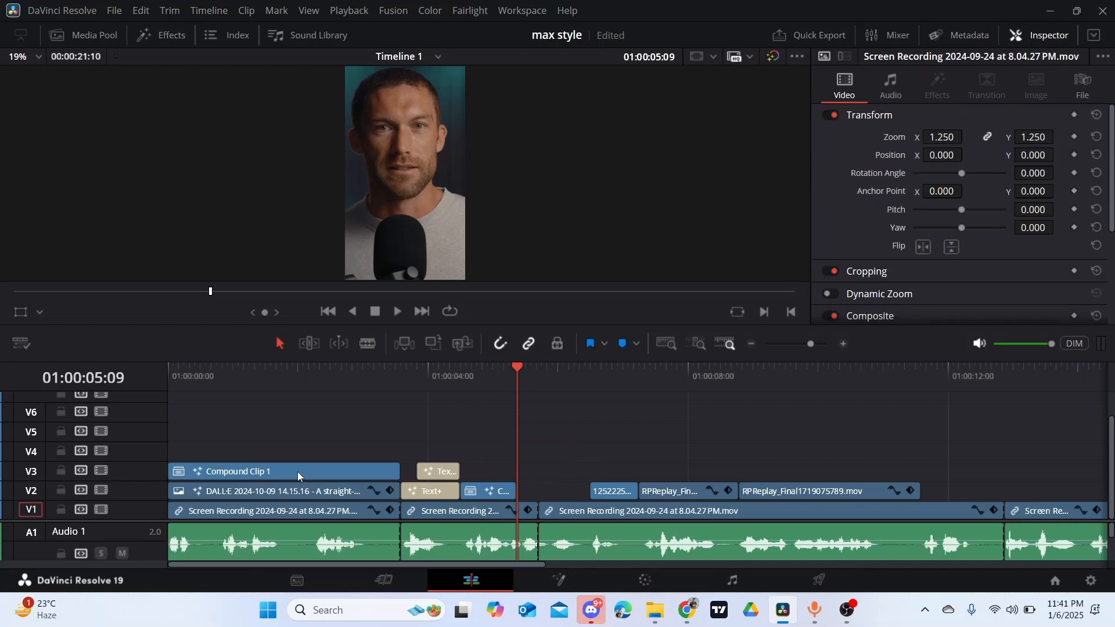
- Add a Text+ title, shorten it and place it on V2 right after the compound clip at 01:00:05:09
left_click(161, 35)
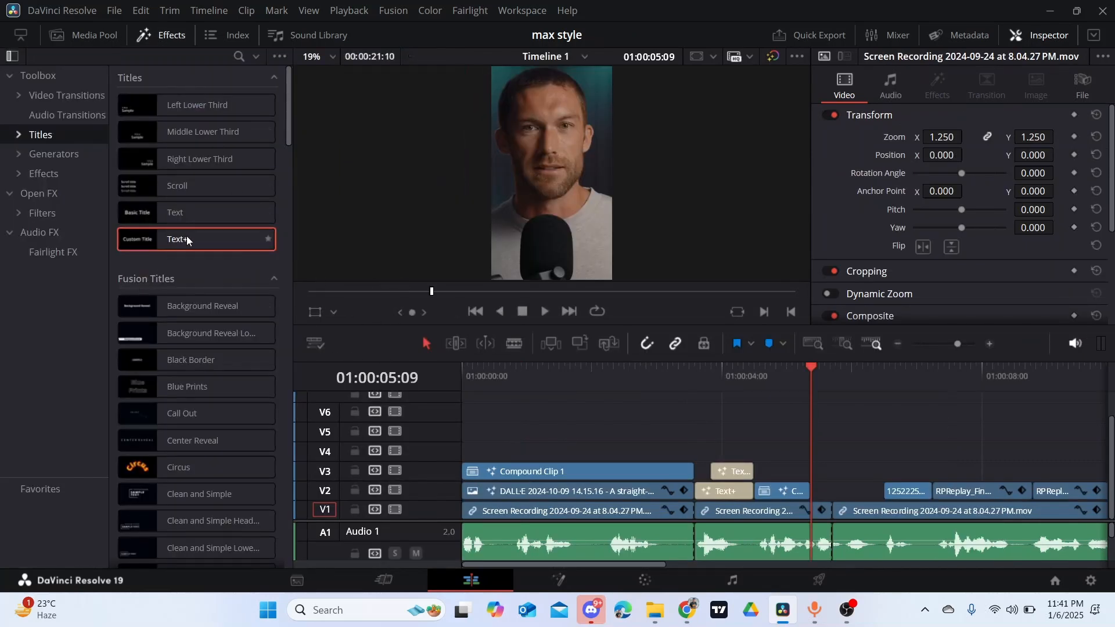
left_click_drag(186, 236, 738, 407)
key("Escape")
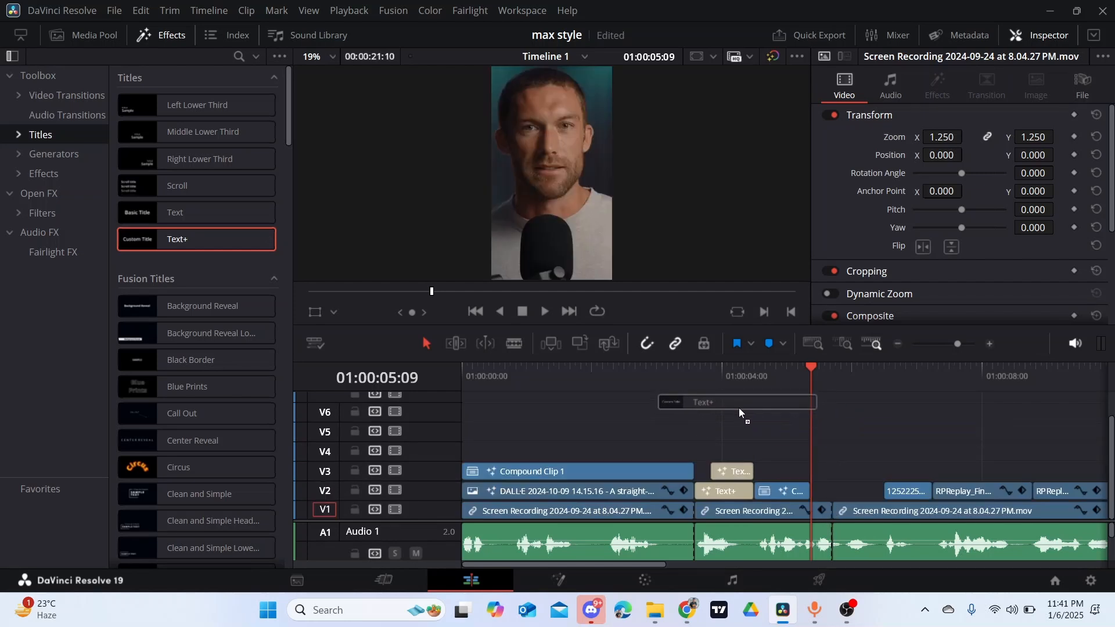
left_click_drag(411, 297, 892, 428)
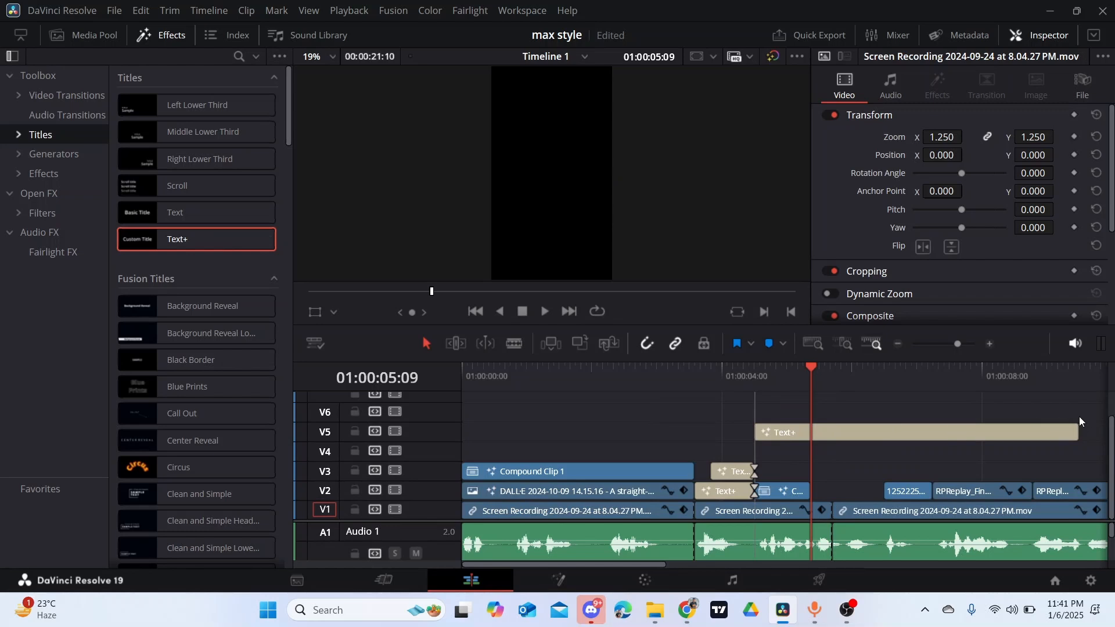
left_click(1071, 433)
left_click_drag(1077, 433, 841, 432)
left_click_drag(755, 432, 793, 430)
left_click_drag(834, 433, 854, 489)
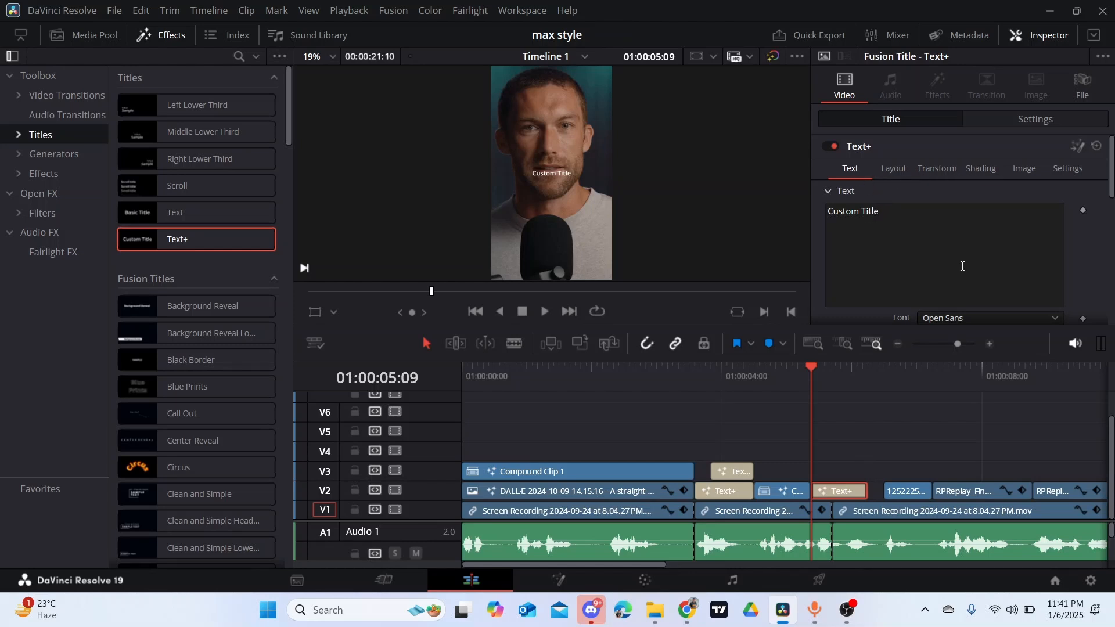
- Set the new title's font to Clash Display Variable Semibold and its size to 0.1935
left_click(1054, 319)
scroll(981, 151, "up", 10)
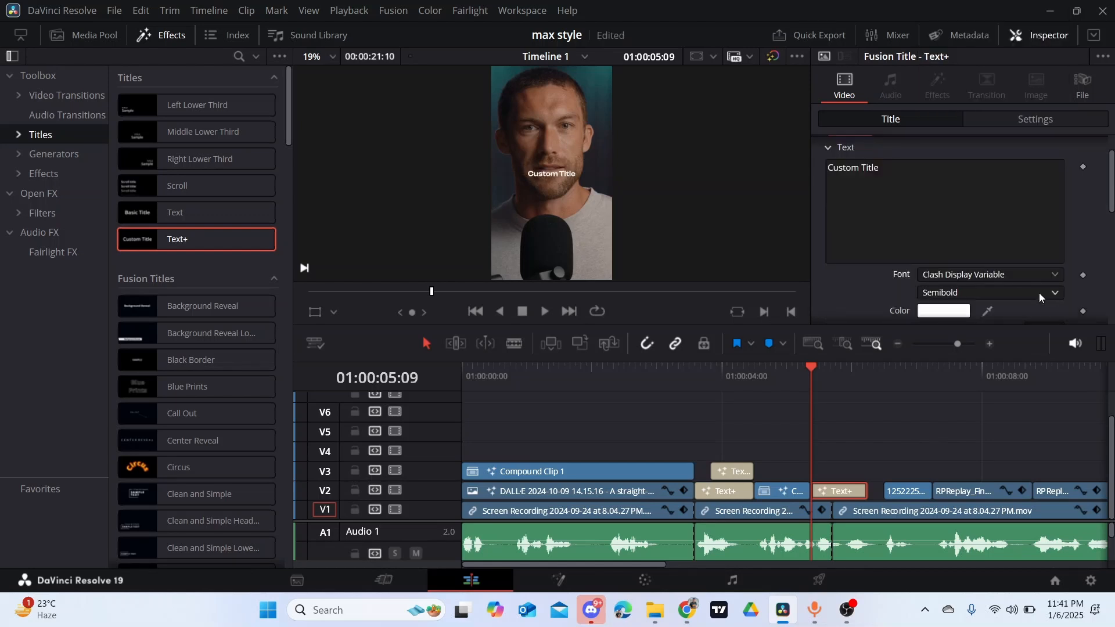
scroll(1039, 293, "down", 2)
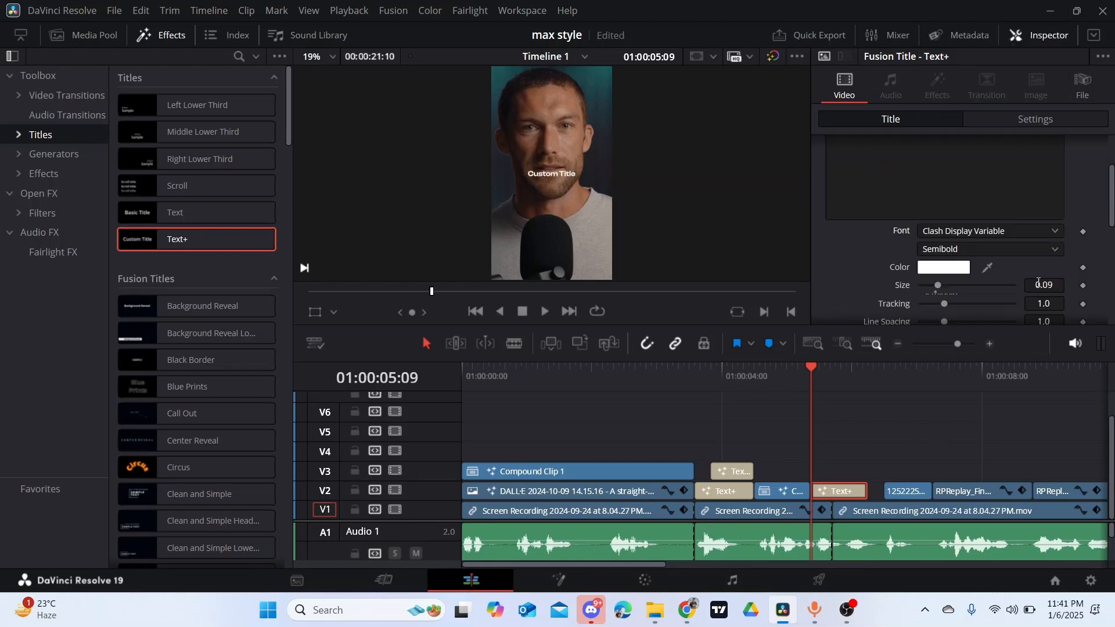
left_click_drag(1039, 245, 1103, 245)
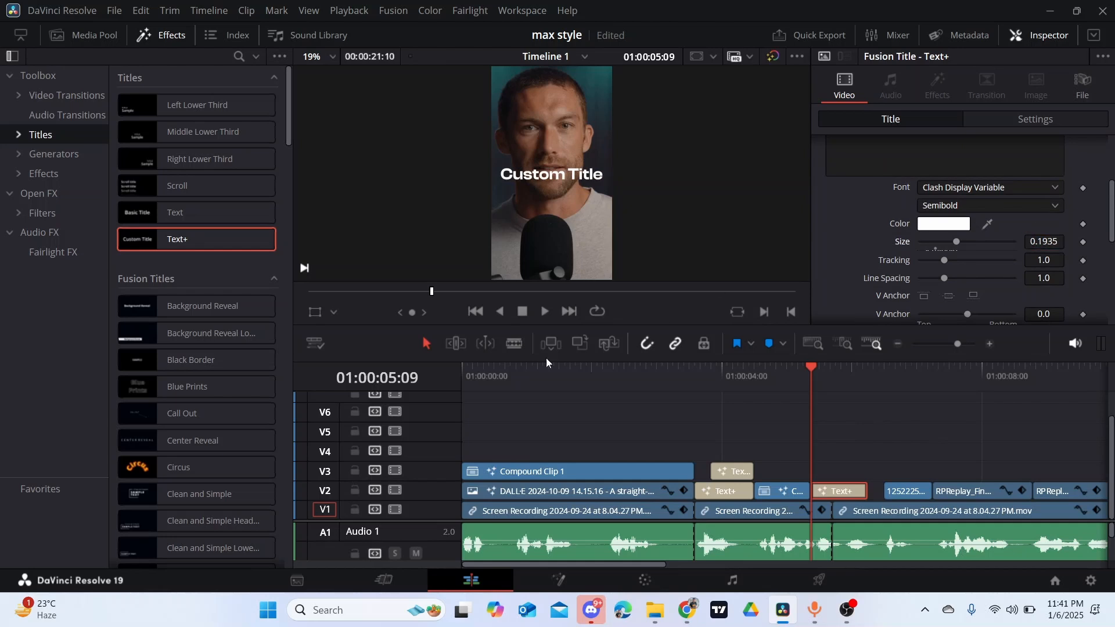
- Replace the placeholder text of the new title with "game"
scroll(869, 281, "up", 2)
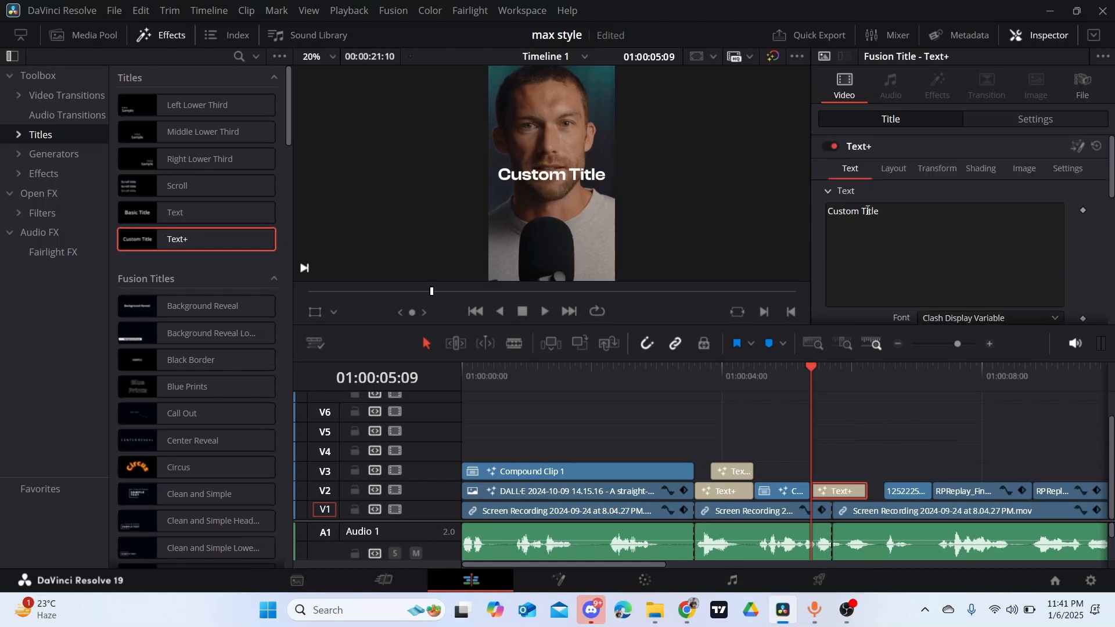
left_click(890, 226)
key("BackSpace")
key("BackSpace")
key("BackSpace")
key("BackSpace")
key("BackSpace")
key("BackSpace")
key("BackSpace")
key("BackSpace")
key("BackSpace")
key("BackSpace")
key("BackSpace")
key("BackSpace")
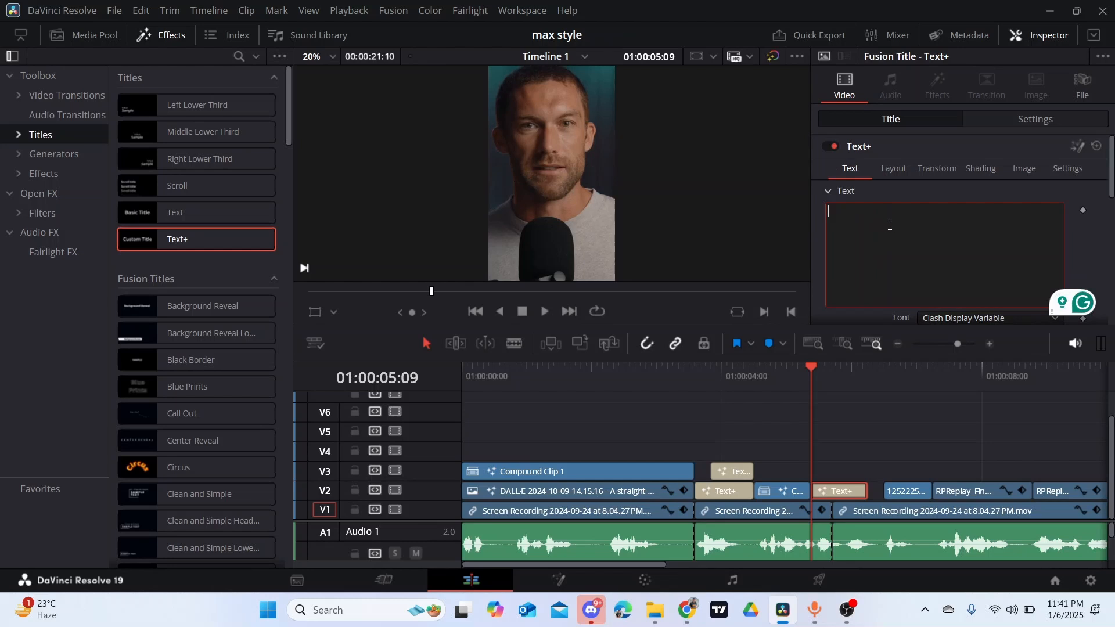
type("game")
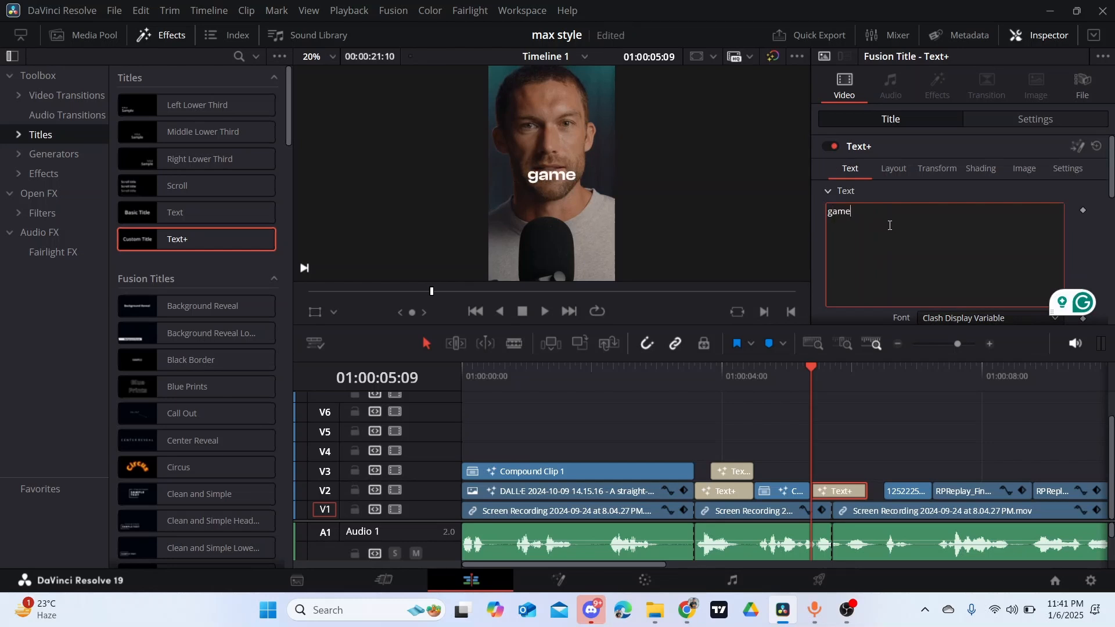
- Enlarge the "game" title to a size of 0.3536
scroll(935, 236, "down", 3)
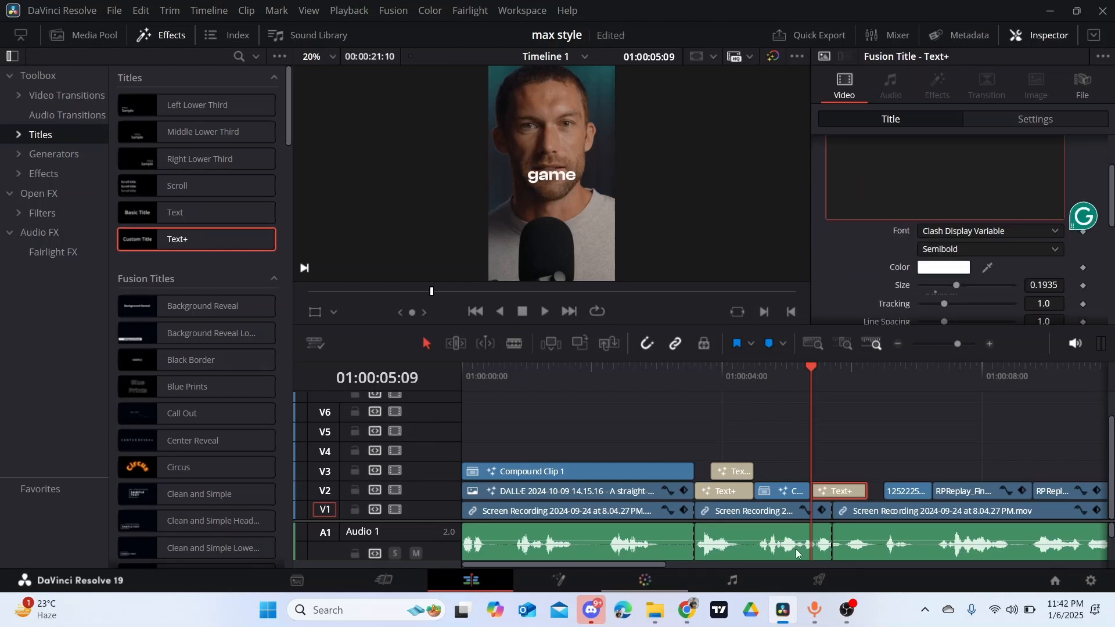
left_click(1039, 283)
left_click_drag(1039, 283, 1067, 283)
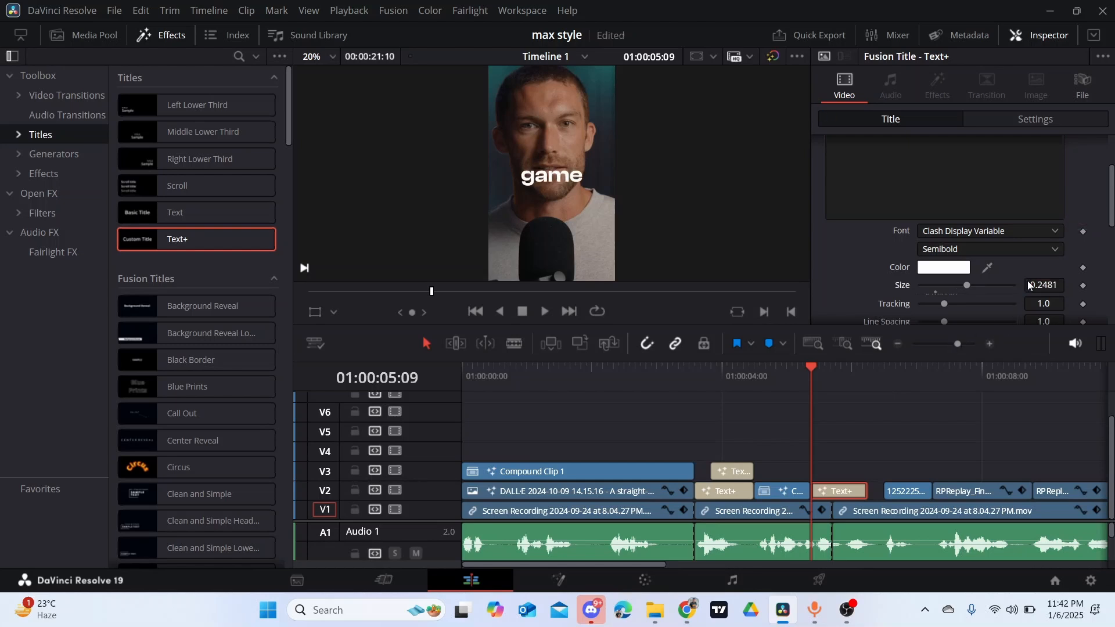
left_click_drag(1036, 286, 1070, 285)
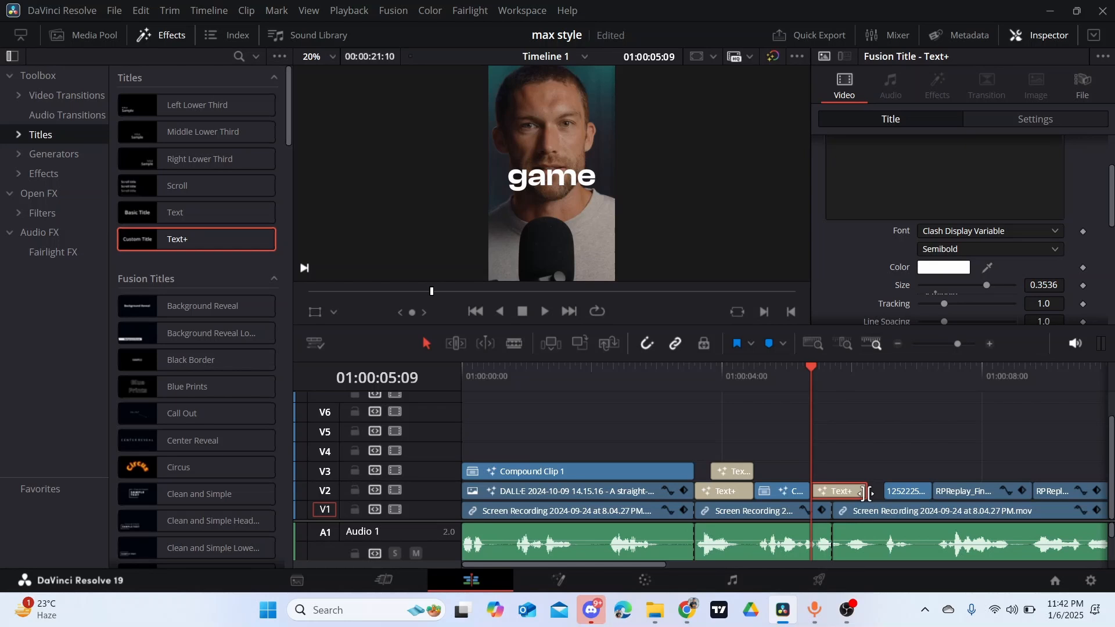
- Check the speech from 01:00:05:20 and trim the end of the "game" title on V2 to that time
left_click_drag(869, 493, 850, 495)
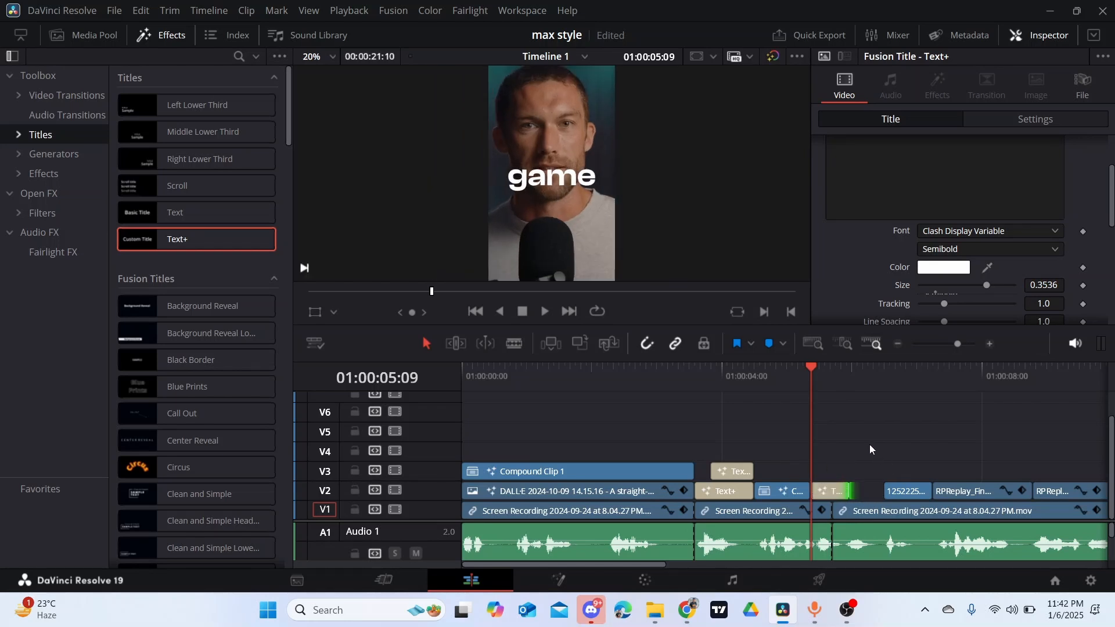
left_click(845, 377)
key("space")
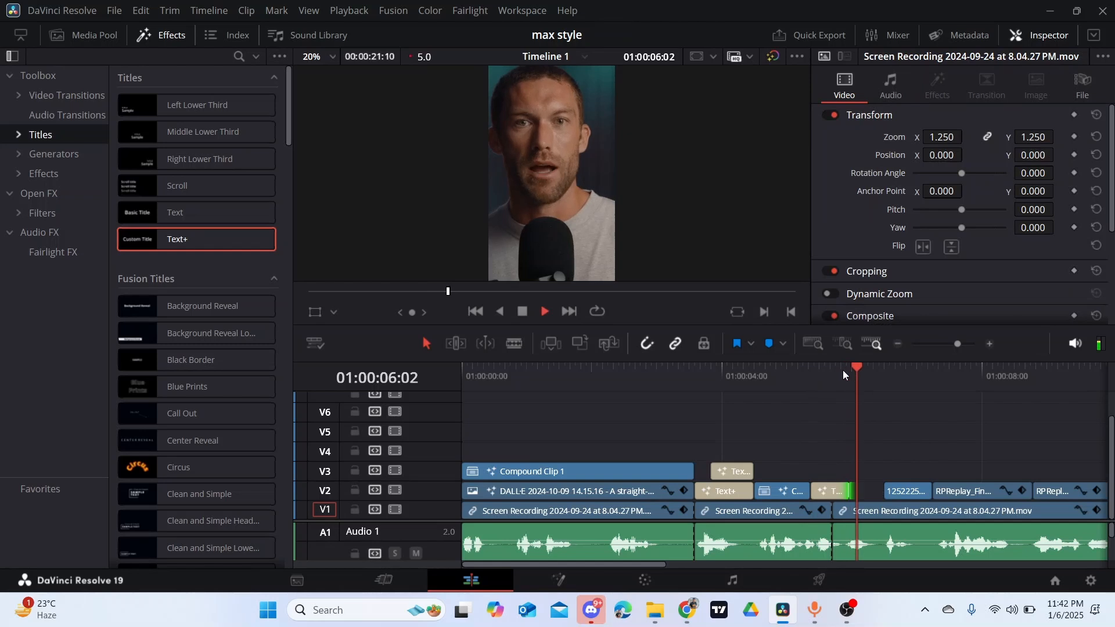
key("space")
left_click(840, 367)
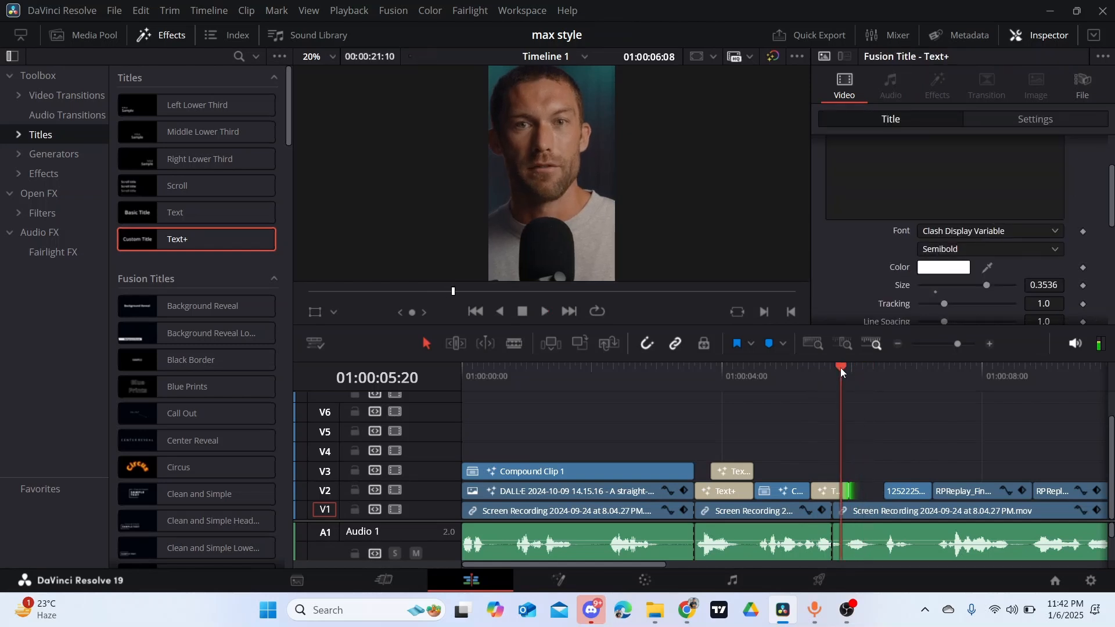
key("space")
key("space")
left_click(840, 368)
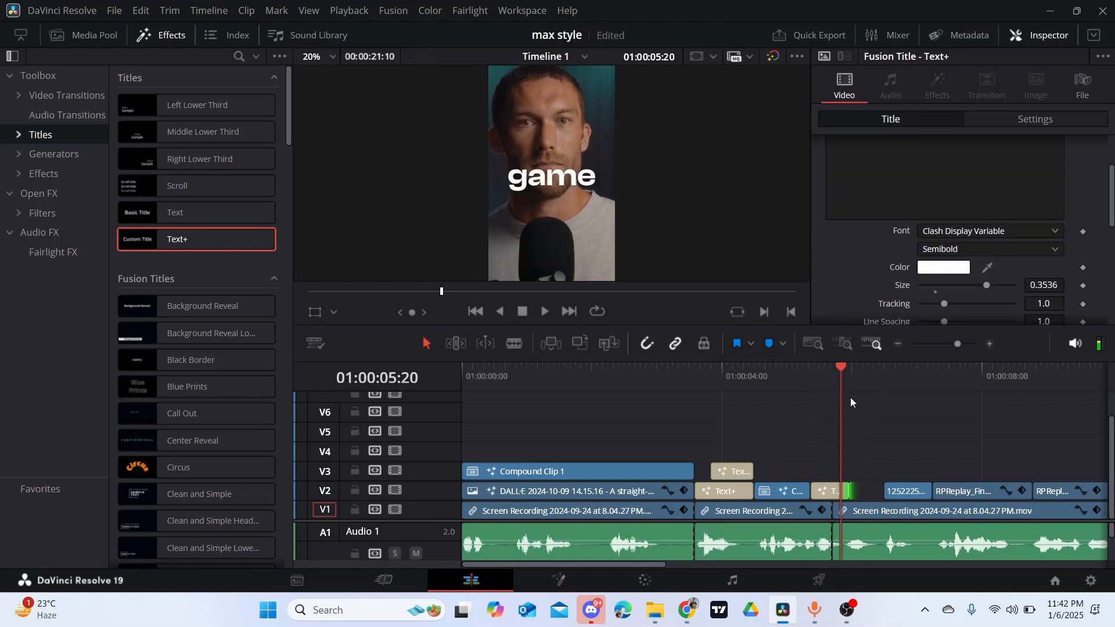
left_click_drag(846, 491, 846, 490)
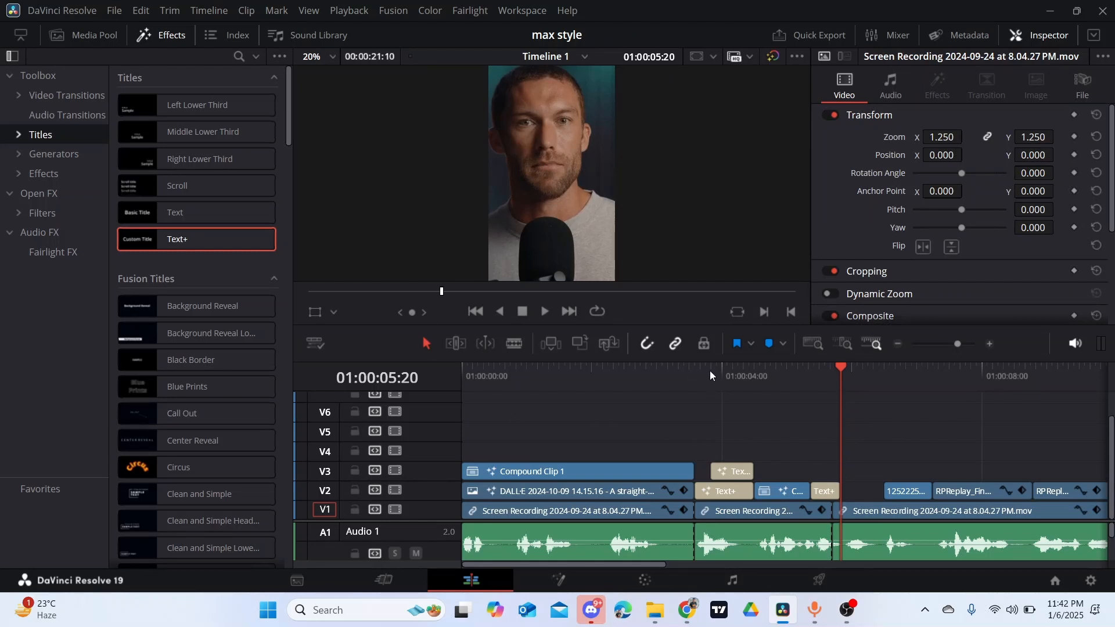
- Open the "game" title on V2 in Fusion and spread its Template and MediaOut1 nodes apart
key("Left")
key("Left")
key("Left")
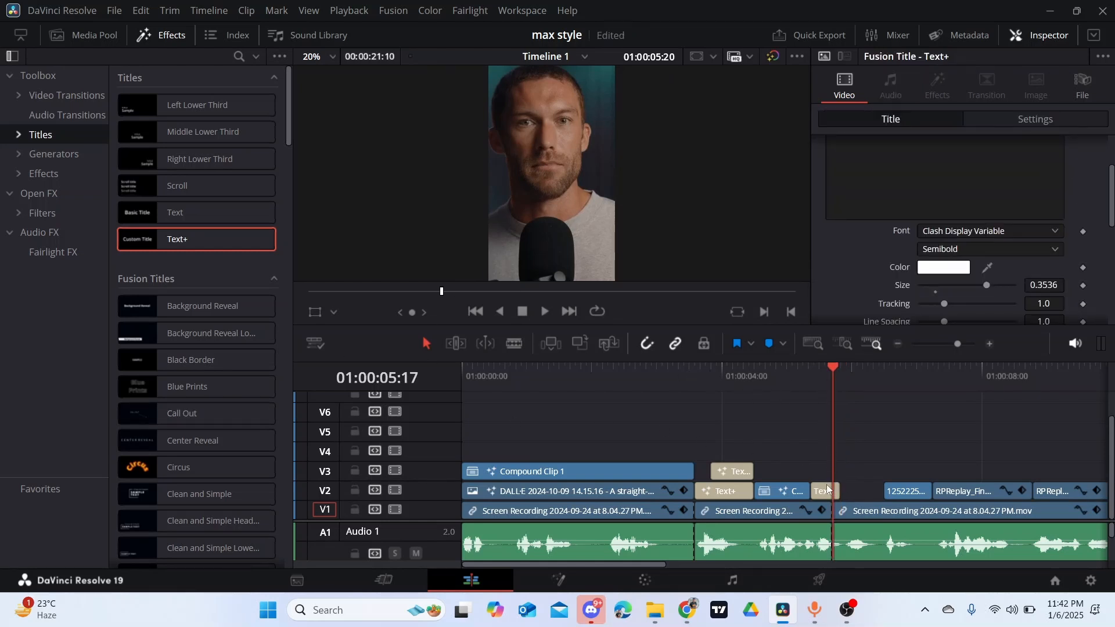
left_click(823, 492)
right_click(822, 492)
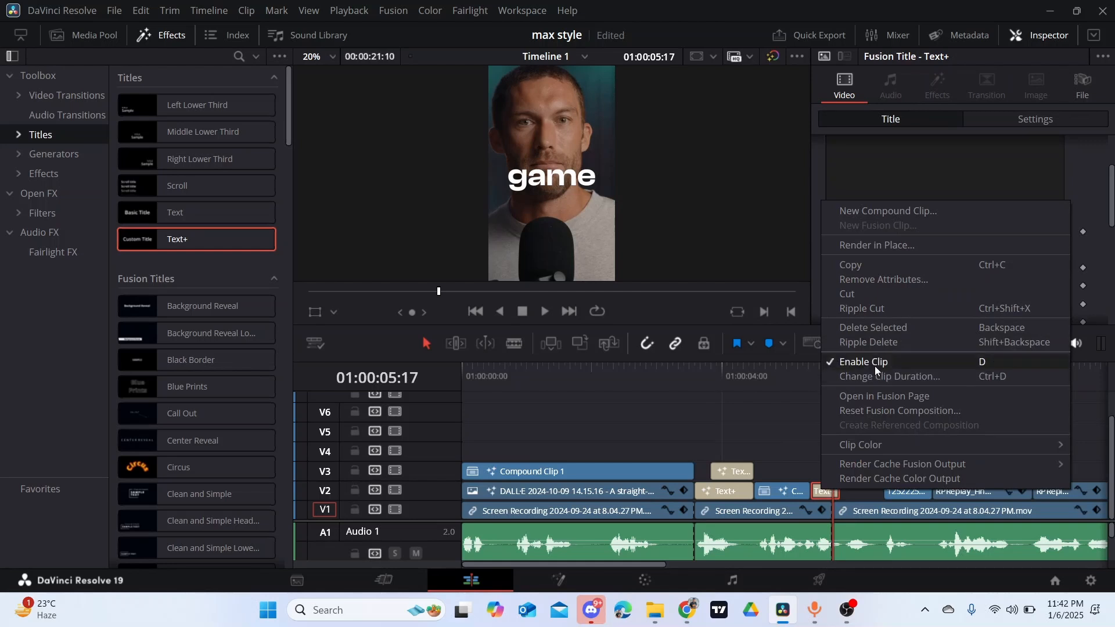
left_click(602, 402)
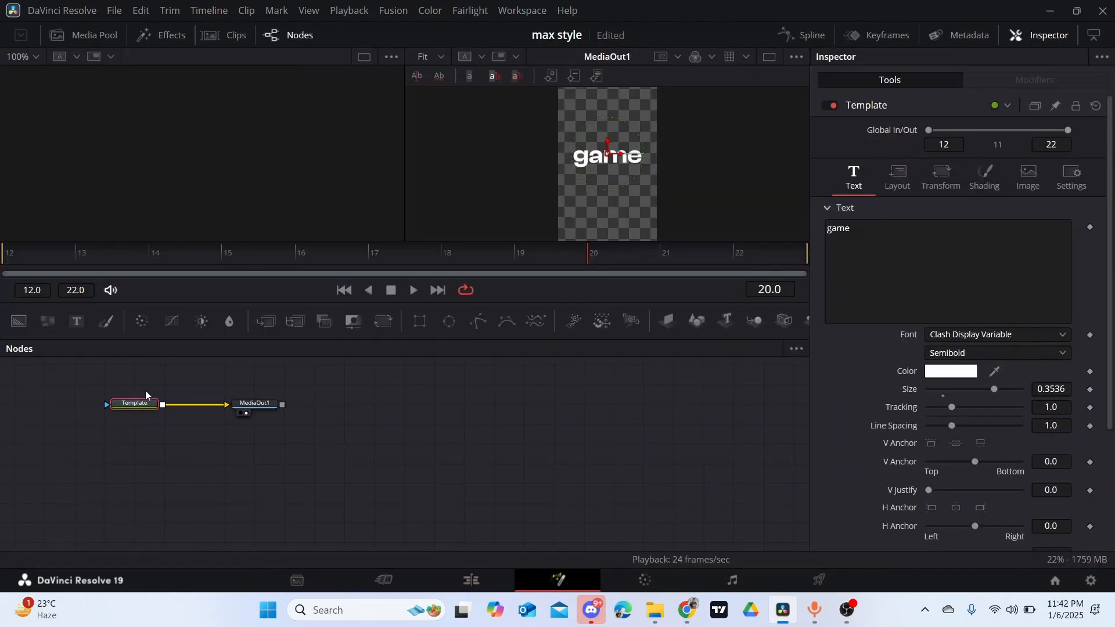
left_click_drag(95, 383, 278, 416)
left_click_drag(366, 458, 298, 449)
left_click(359, 428)
left_click_drag(399, 445, 570, 451)
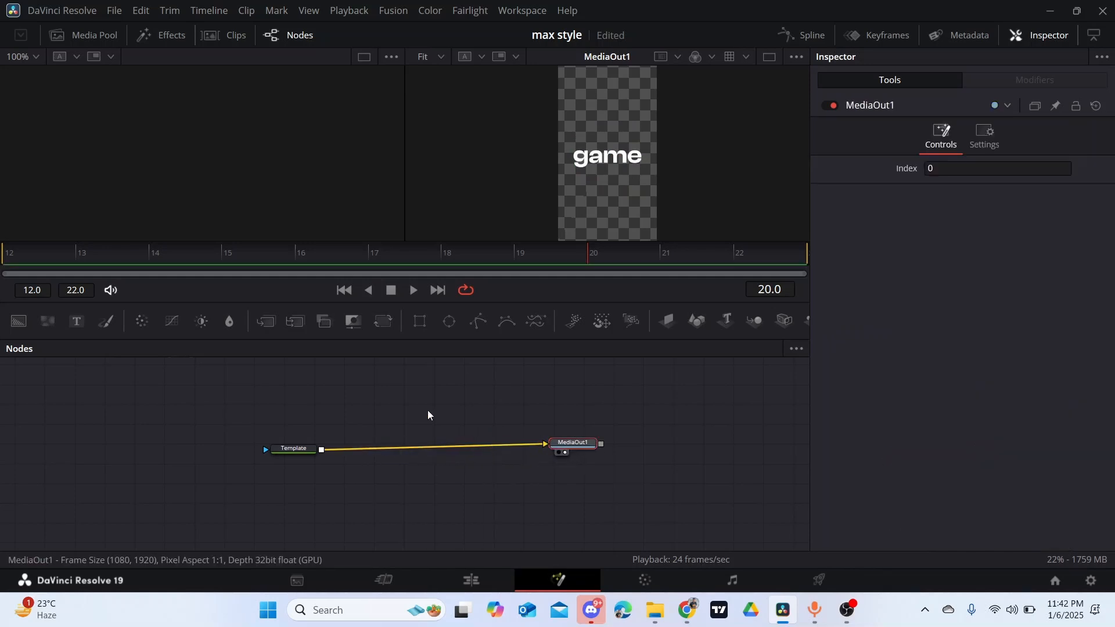
- Keyframe the Template node's shading opacity at 1.0 on frame 15 and 0.0 on frame 12
left_click(311, 452)
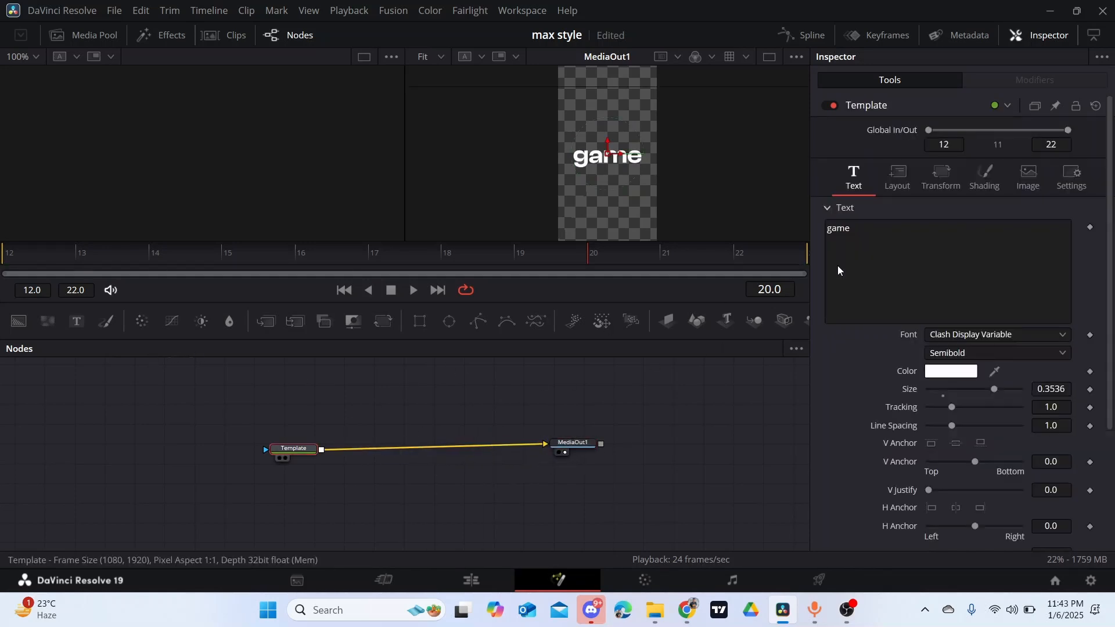
left_click(987, 184)
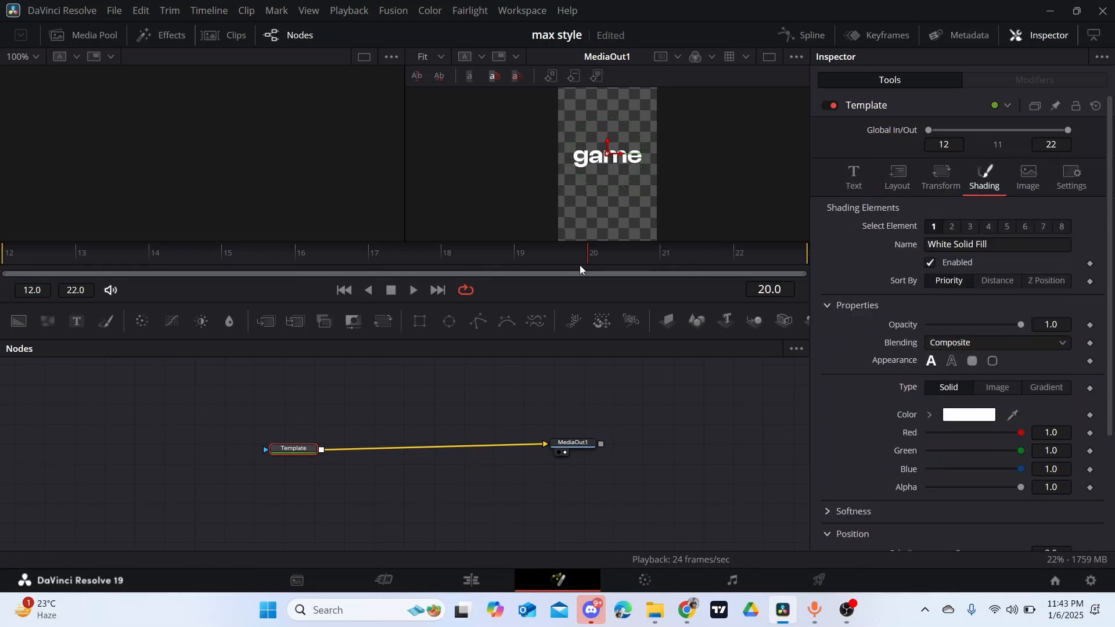
left_click_drag(588, 264, 45, 250)
left_click(1090, 324)
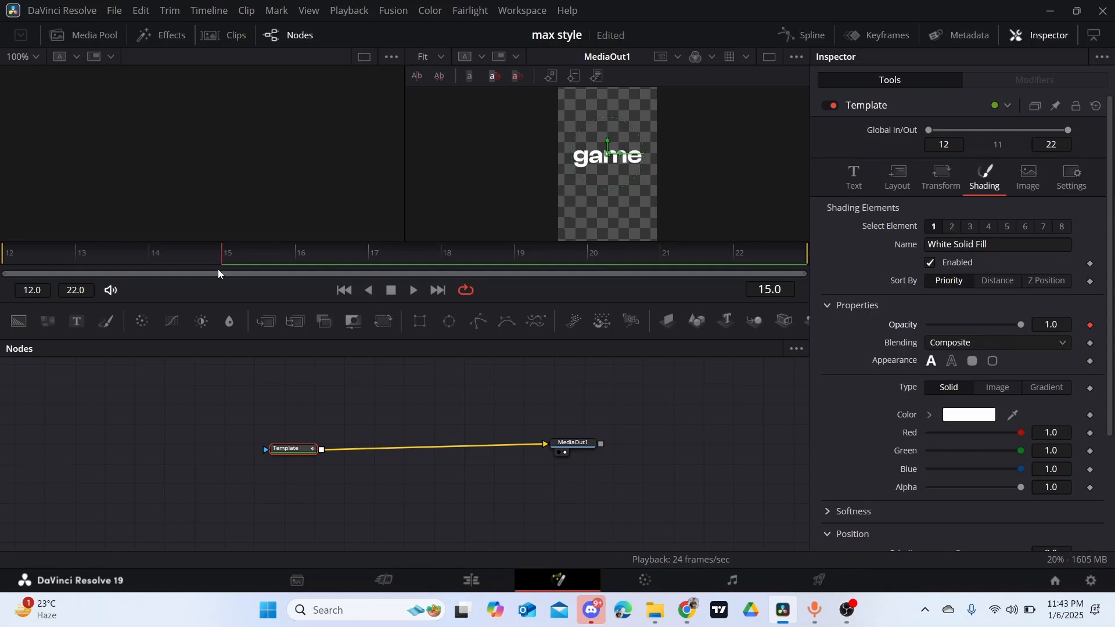
left_click_drag(217, 263, 15, 252)
left_click_drag(1013, 325, 747, 340)
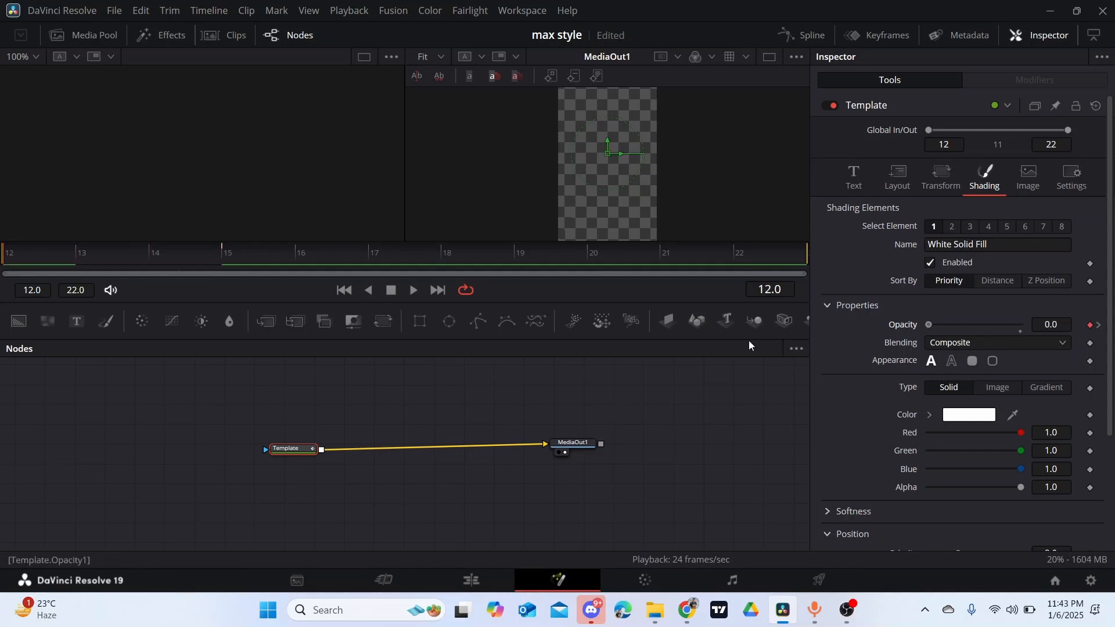
- Smooth the Opacity 1 animation curve of the Template node in the spline editor and return to the edit timeline
left_click(807, 34)
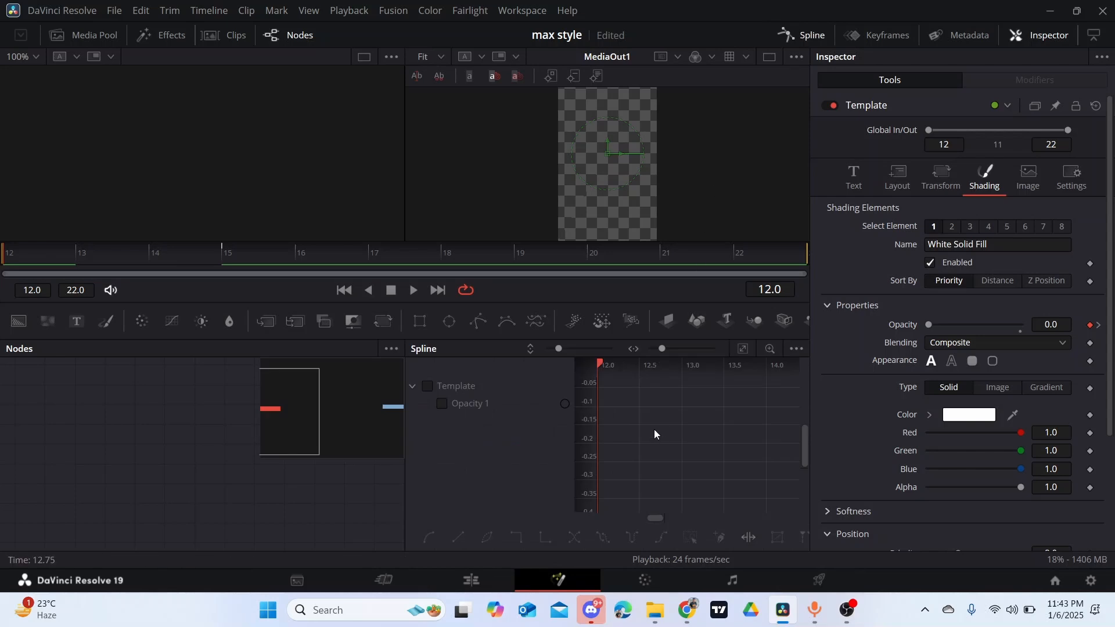
left_click(427, 386)
left_click(743, 349)
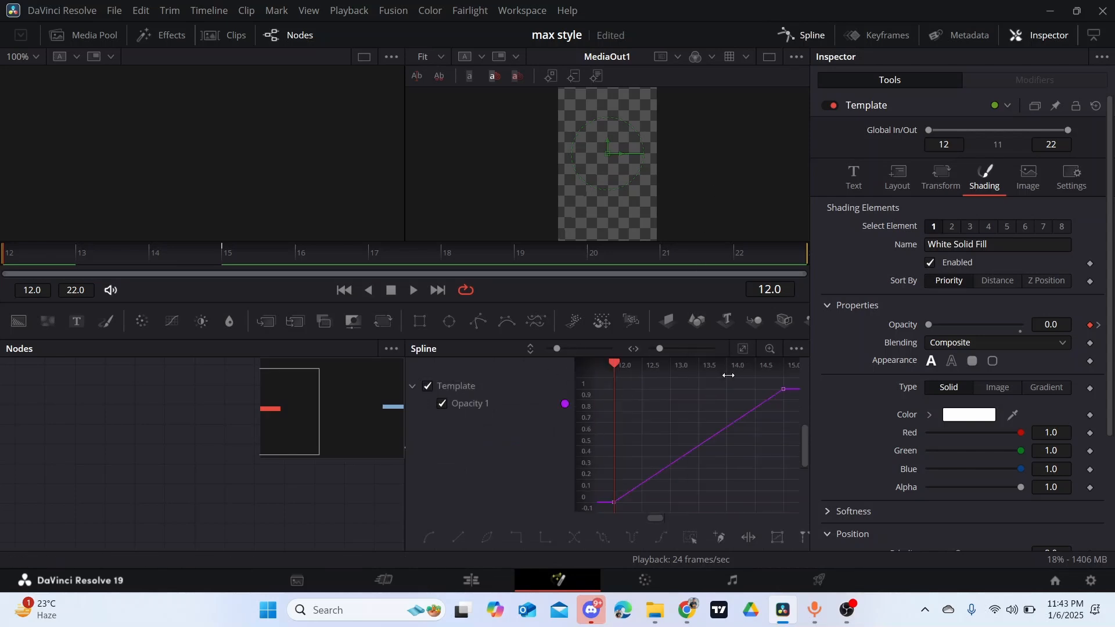
left_click(429, 537)
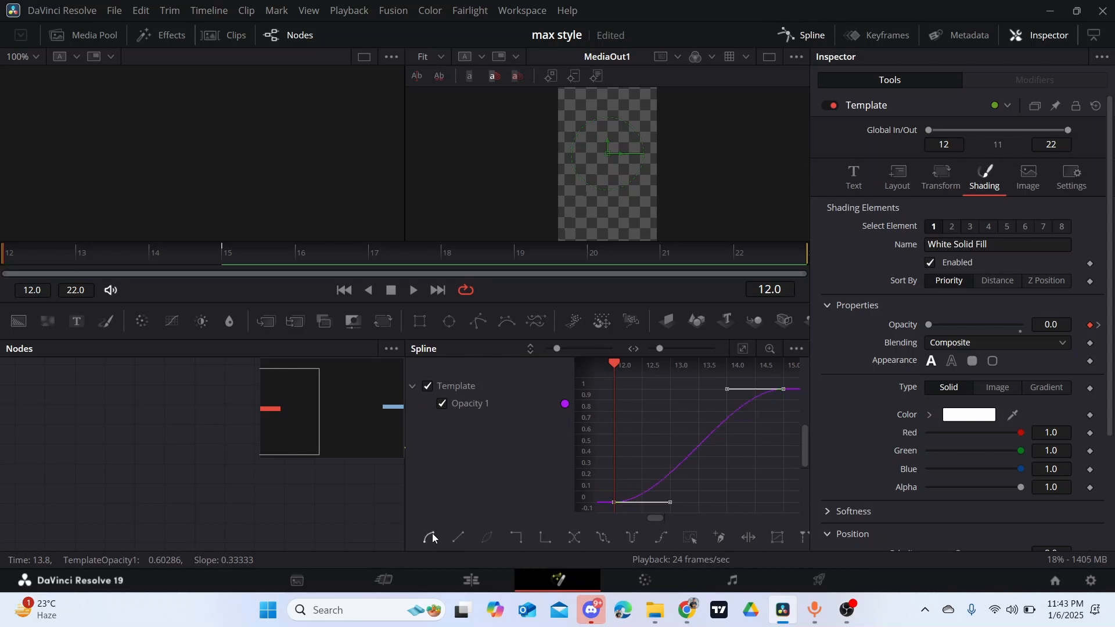
left_click(811, 34)
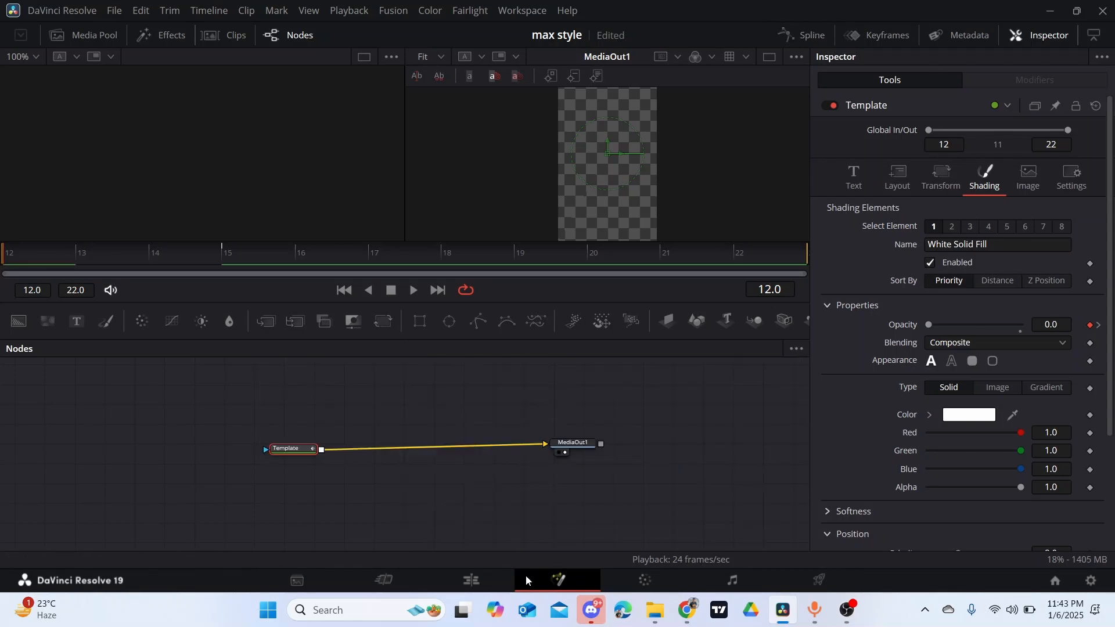
left_click(486, 578)
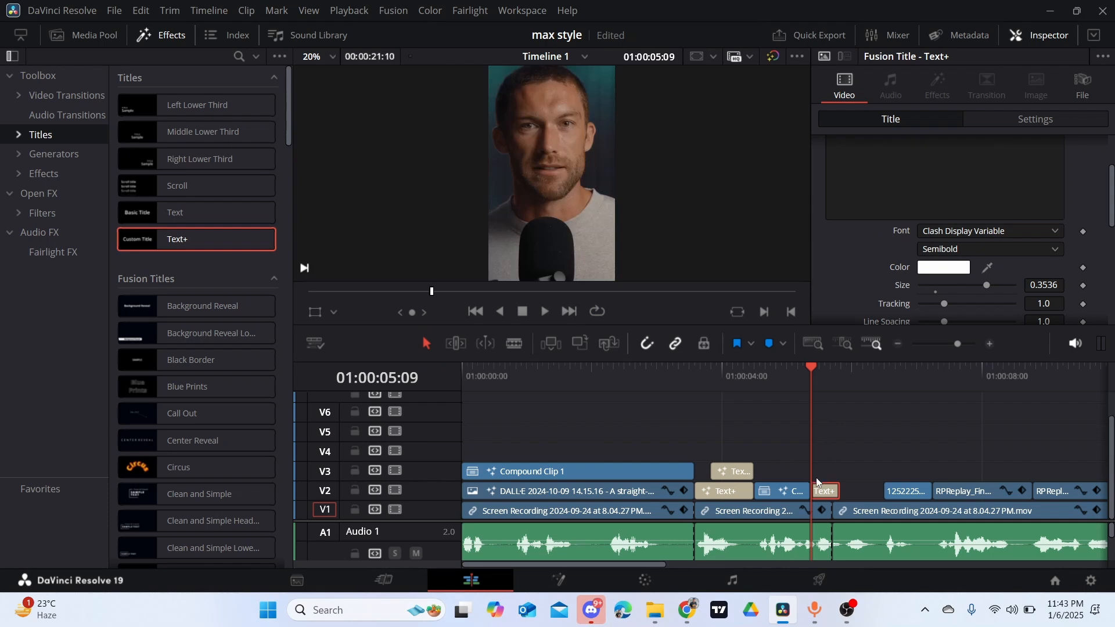
- Move the "game" title up to V3 so it starts at 01:00:05:06, and save the project
left_click_drag(820, 491, 818, 473)
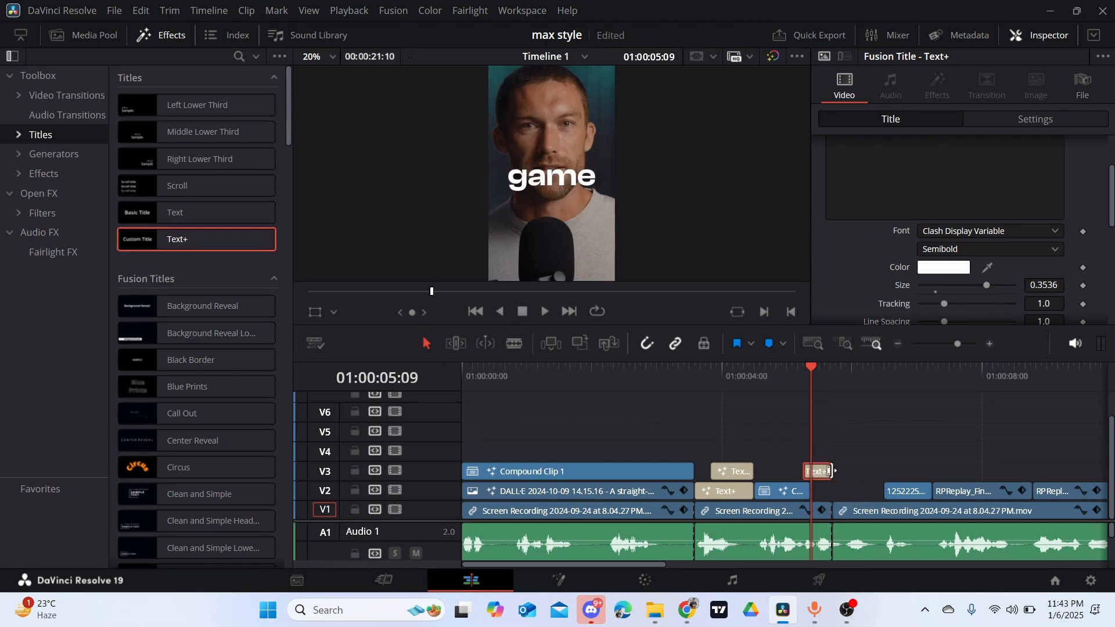
key("ctrl+s")
left_click_drag(810, 365, 800, 366)
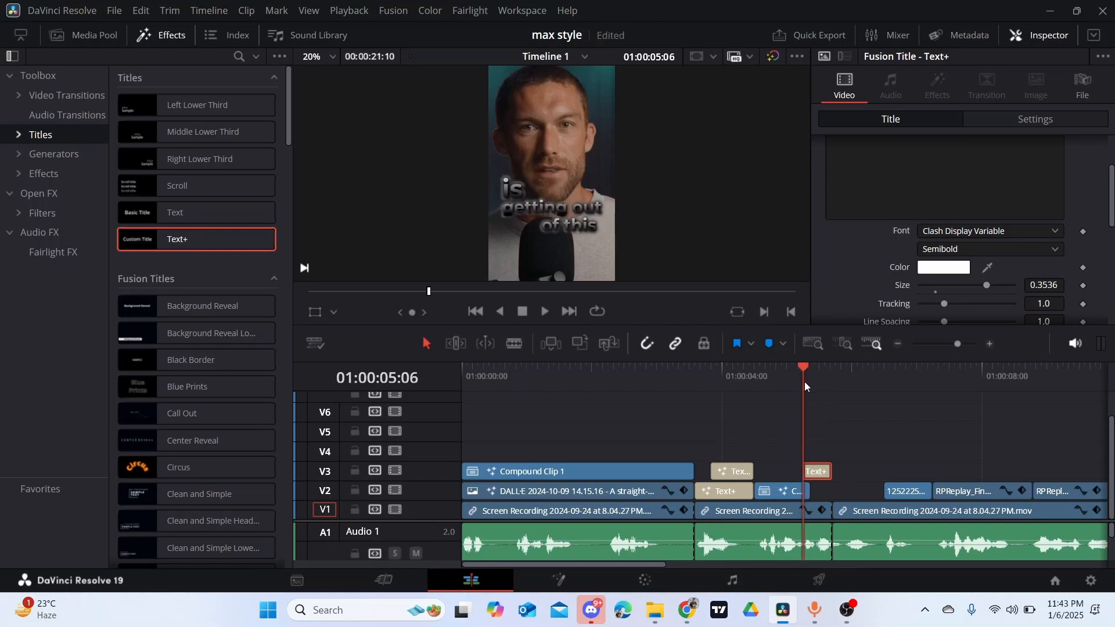
- Play back from 01:00:05:06 to check how the "game" title fades in over the end of the previous caption
key("space")
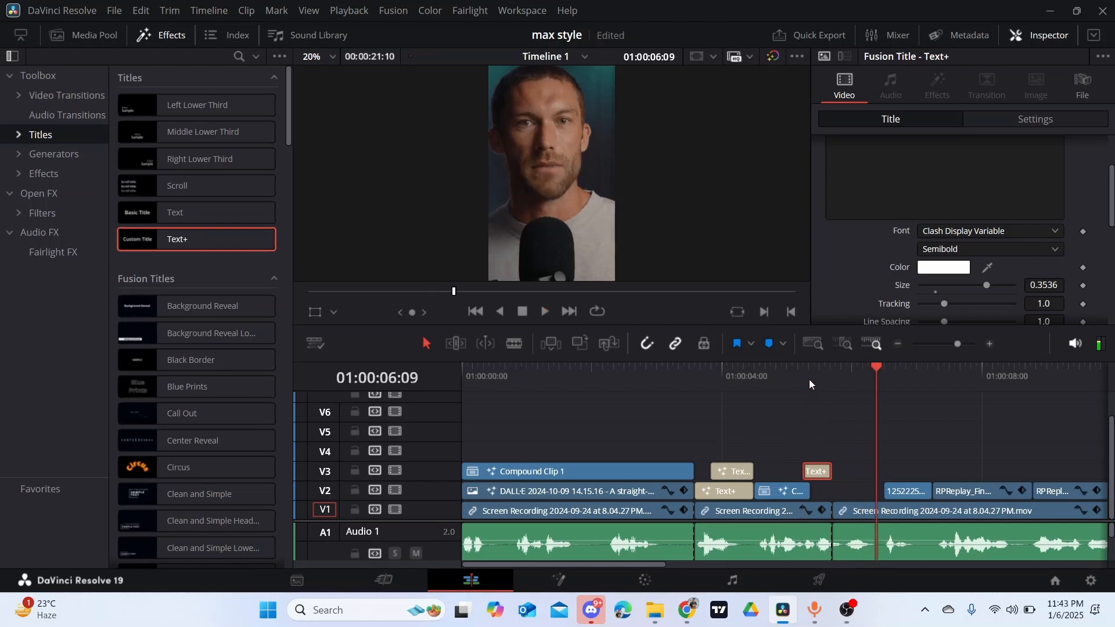
left_click(800, 371)
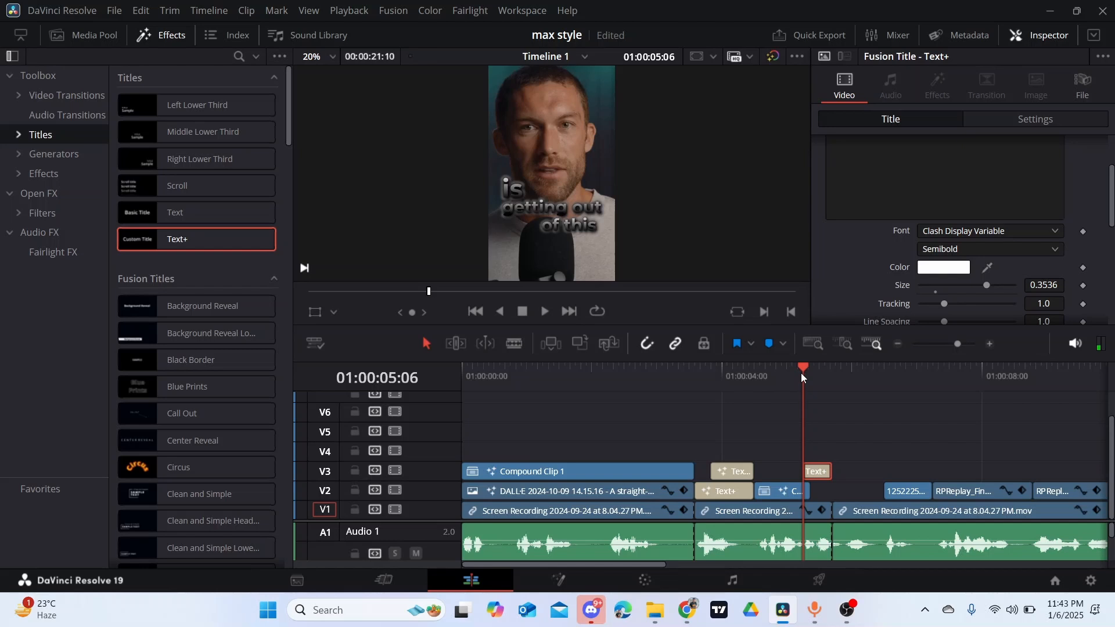
key("space")
left_click(801, 374)
key("space")
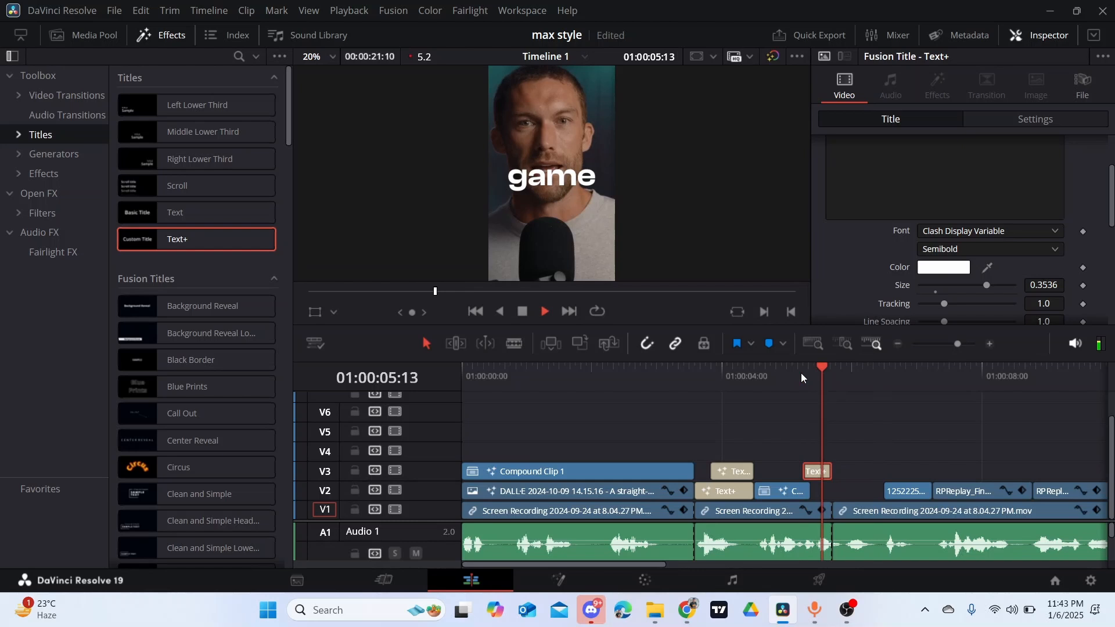
key("space")
- Lower the "game" title by setting its layout Center Y to 0.389, and save the project
scroll(988, 252, "up", 3)
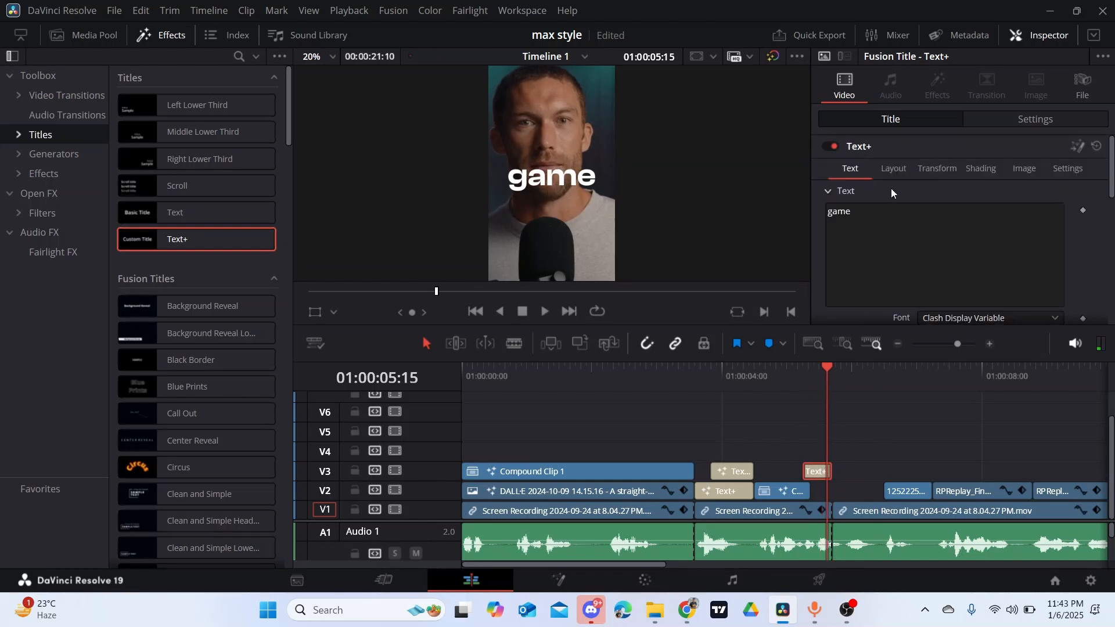
left_click(894, 169)
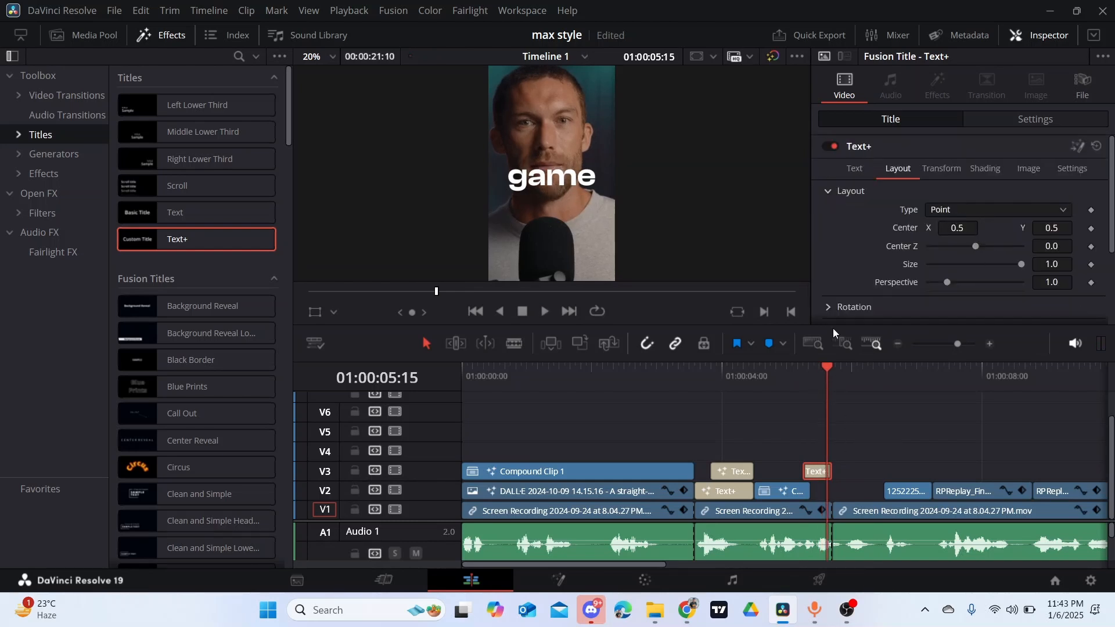
left_click(806, 370)
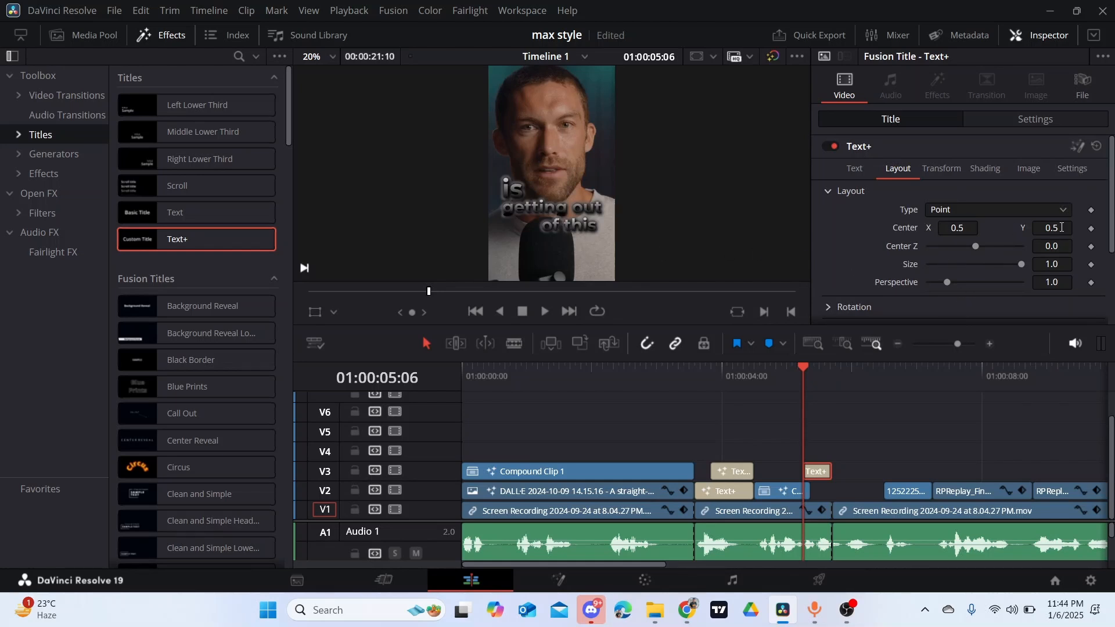
left_click(821, 367)
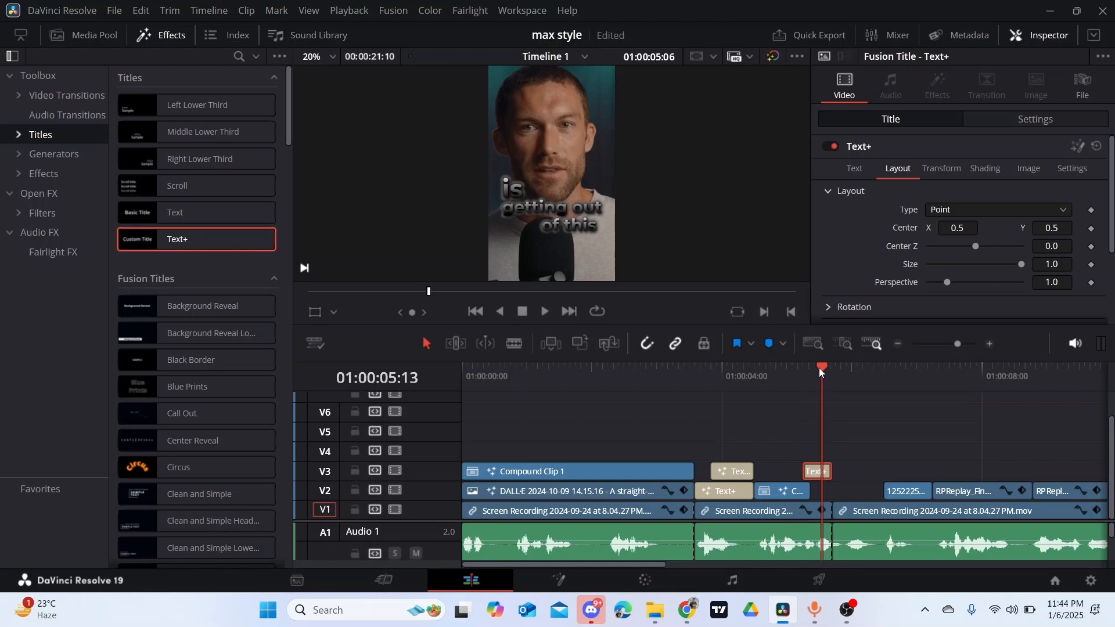
key("Up")
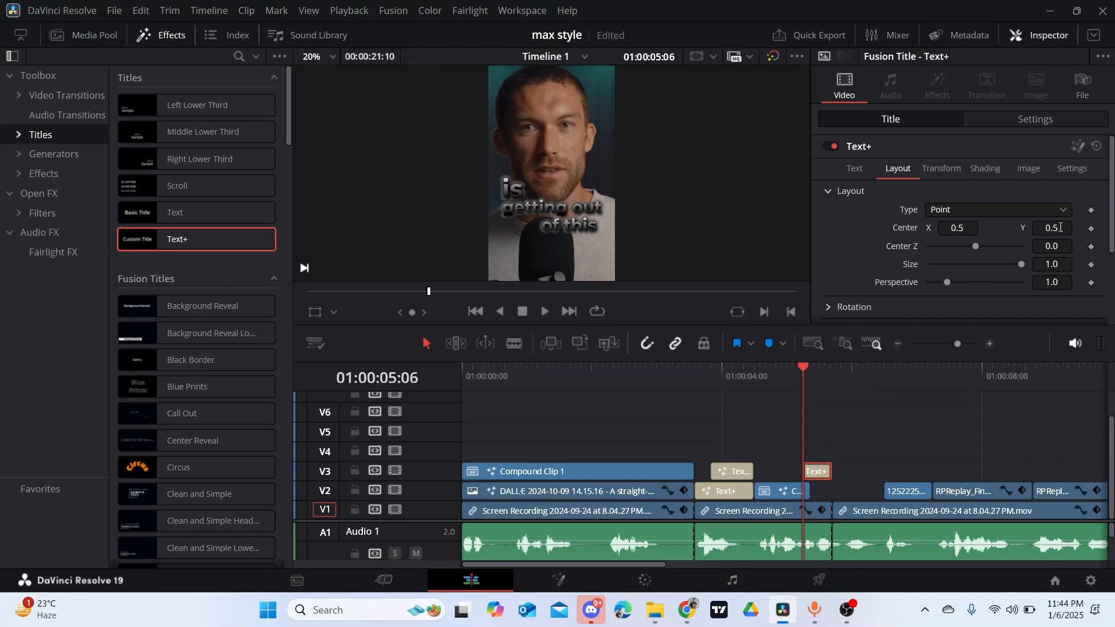
left_click_drag(1060, 228, 1052, 228)
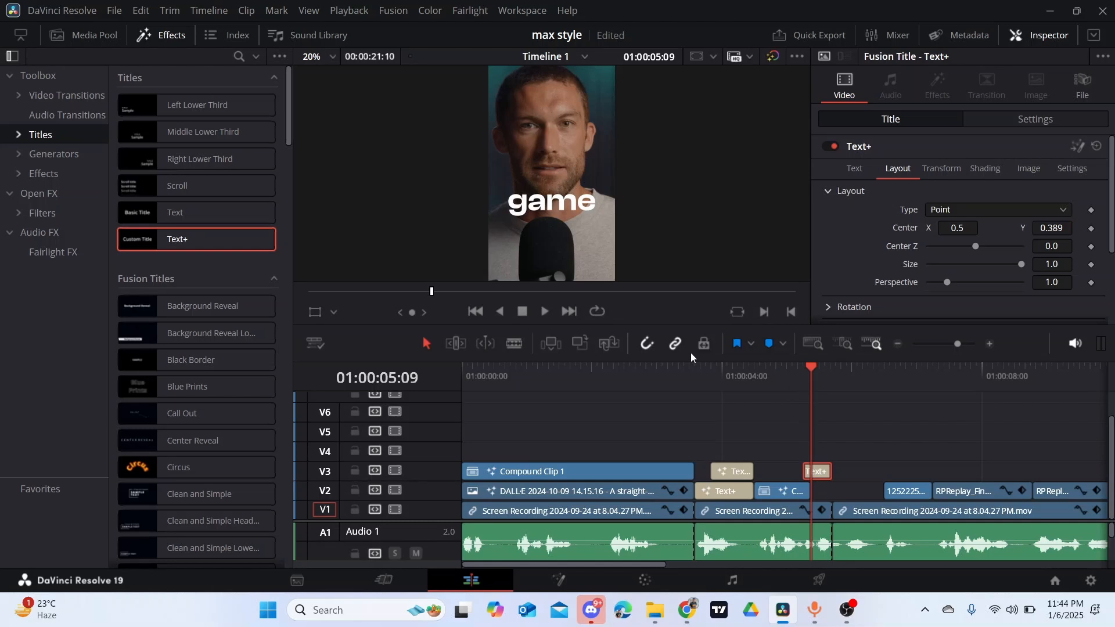
key("ctrl+s")
- Reopen the "game" title in Fusion and keyframe its text Size at 0.3536 on frame 15 and 0.1732 on frame 12
right_click(823, 474)
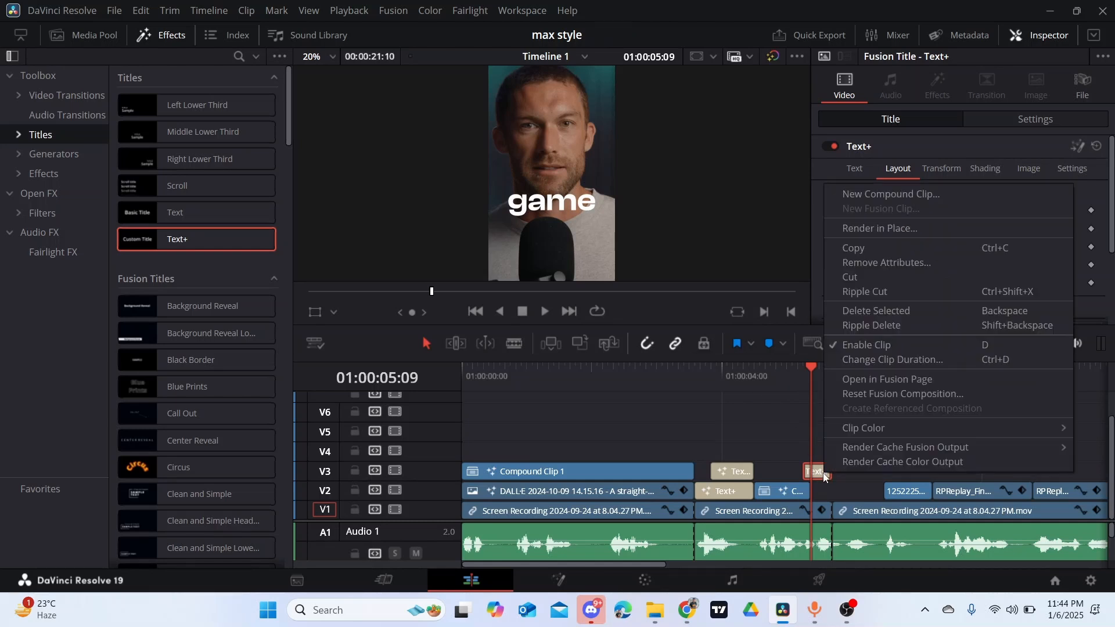
left_click(862, 379)
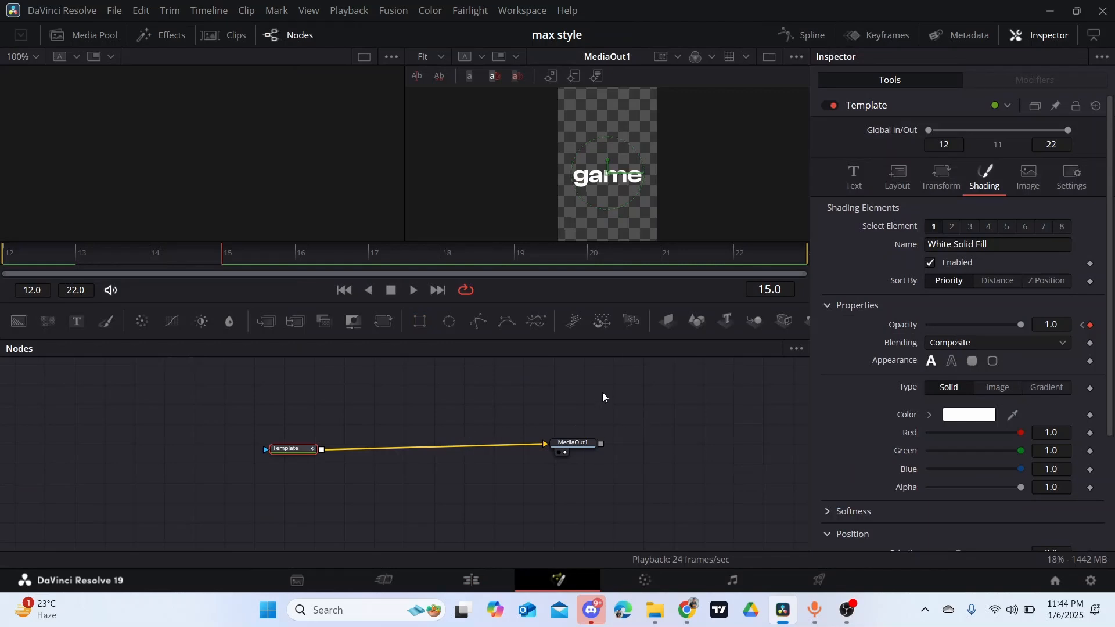
left_click_drag(293, 449, 279, 446)
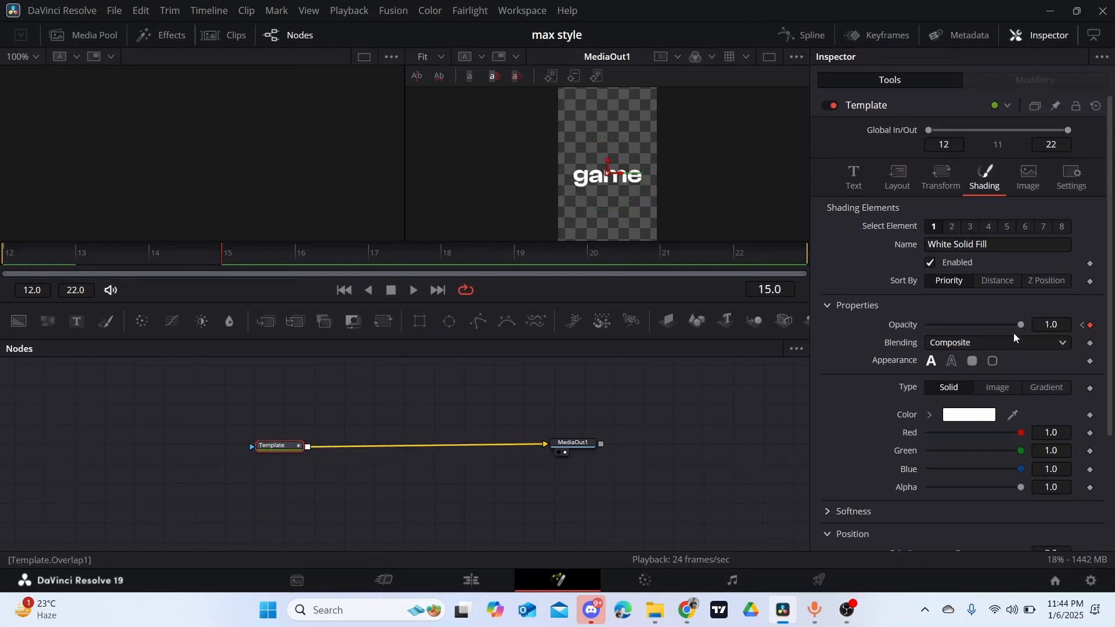
left_click(858, 187)
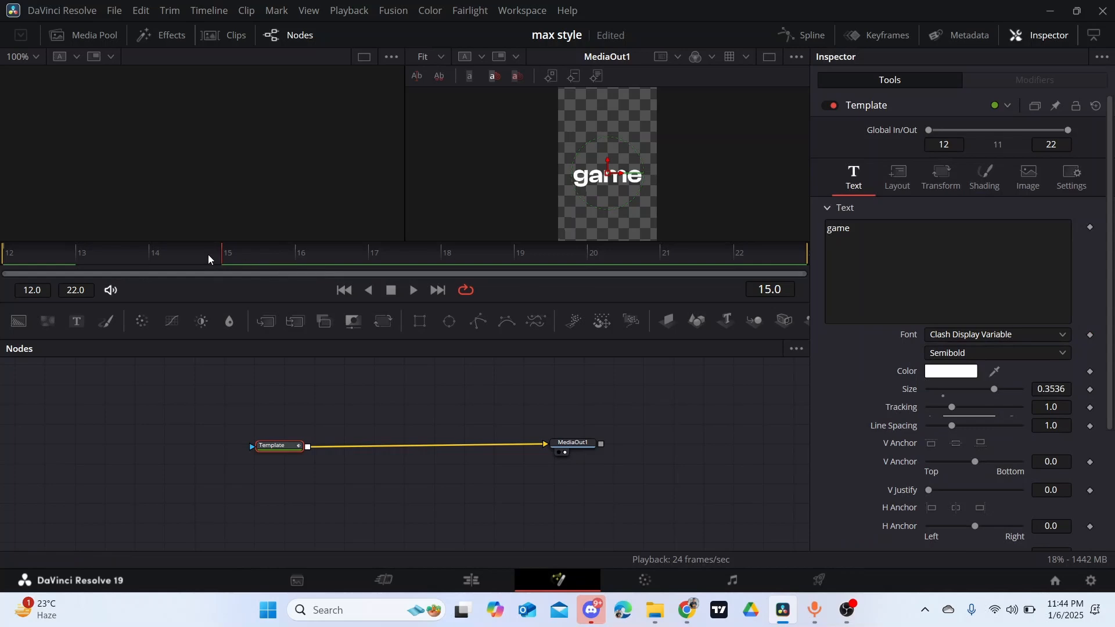
left_click(1090, 390)
left_click(16, 243)
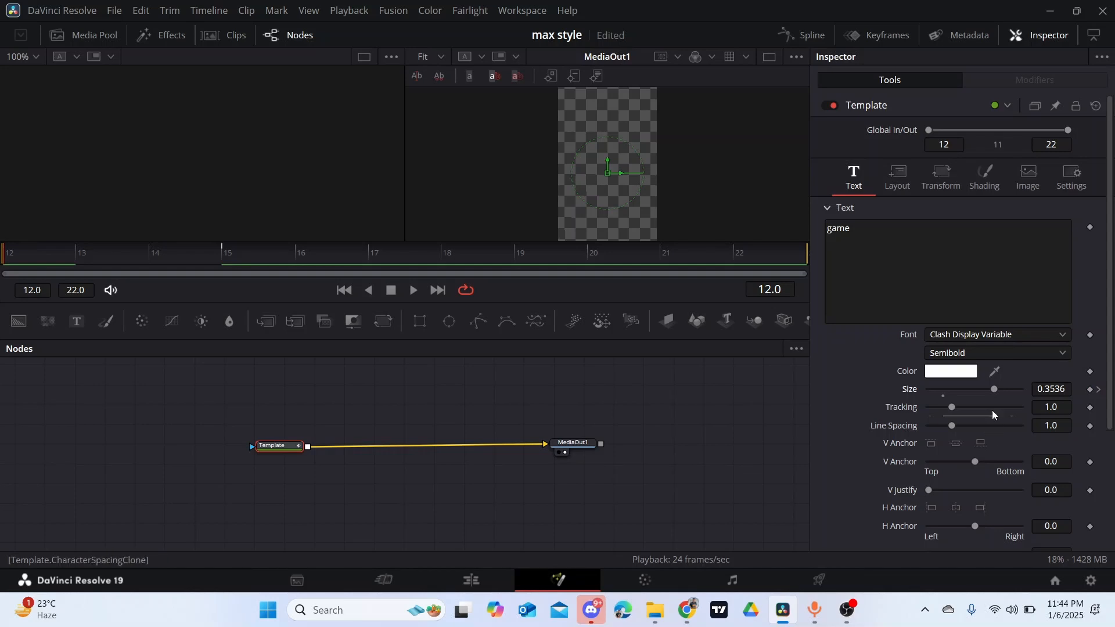
left_click_drag(990, 388, 959, 389)
- Isolate the Size animation curve of the Template node in the spline editor and smooth both its keyframes
left_click(803, 35)
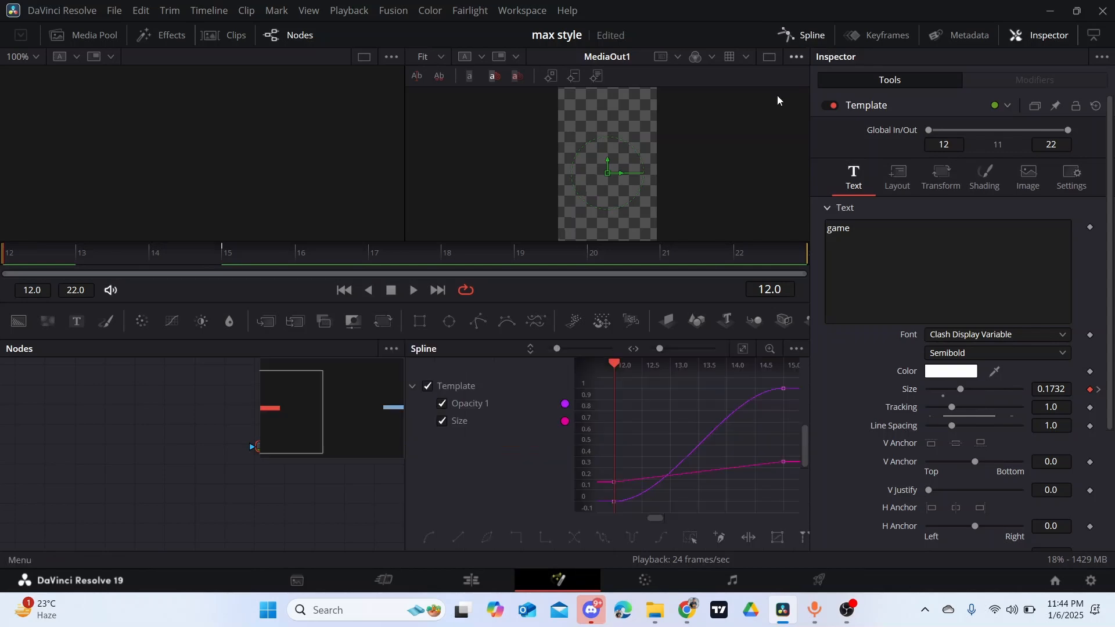
left_click(442, 404)
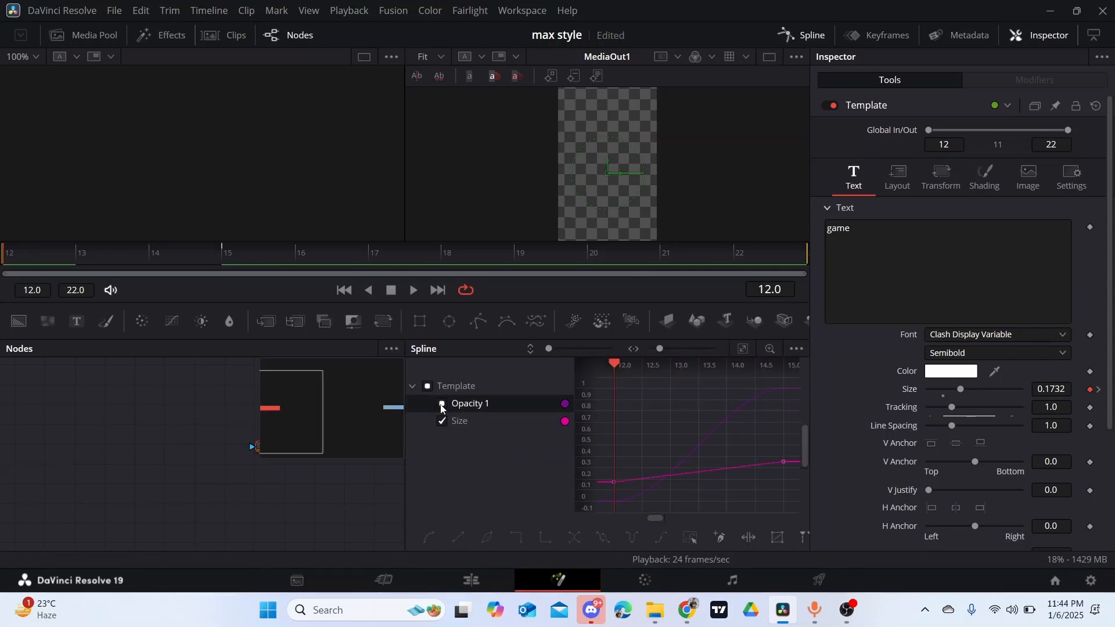
left_click(743, 348)
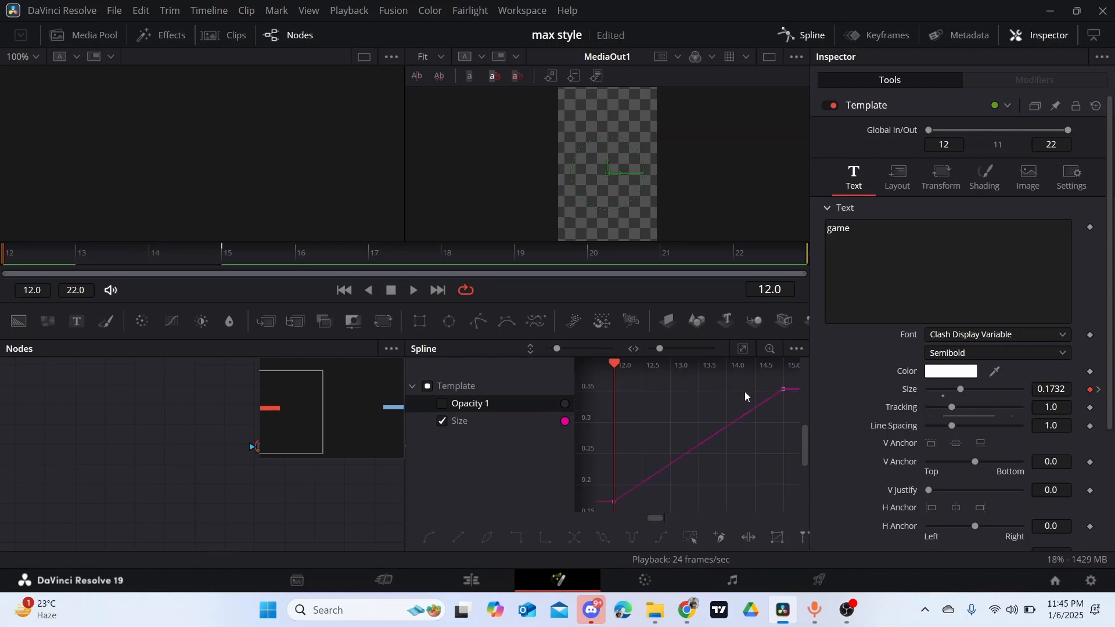
left_click(694, 533)
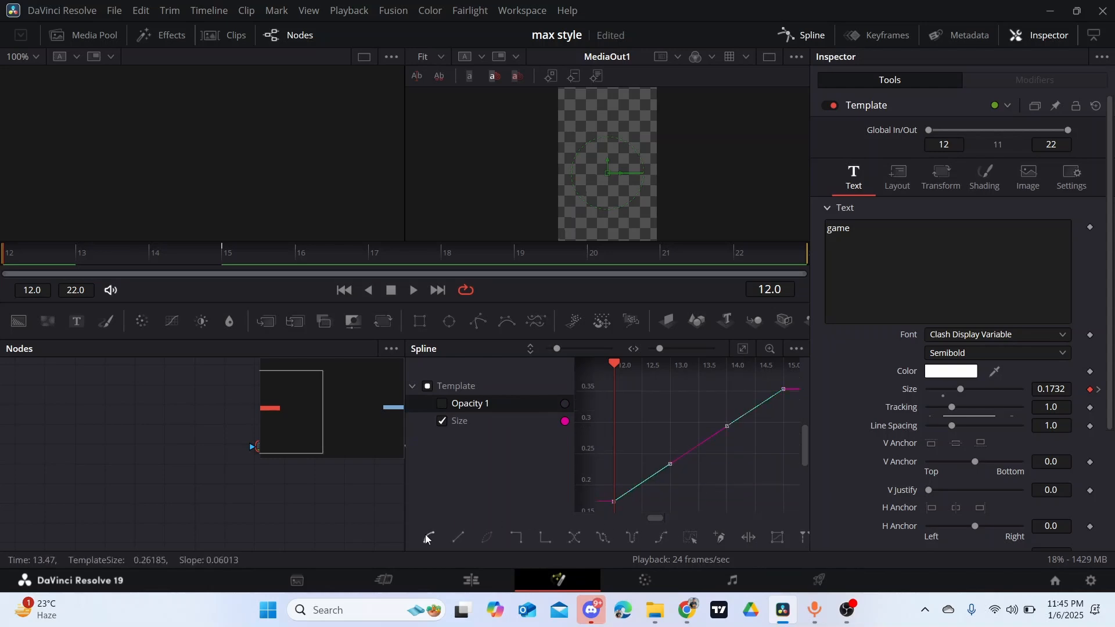
left_click(425, 539)
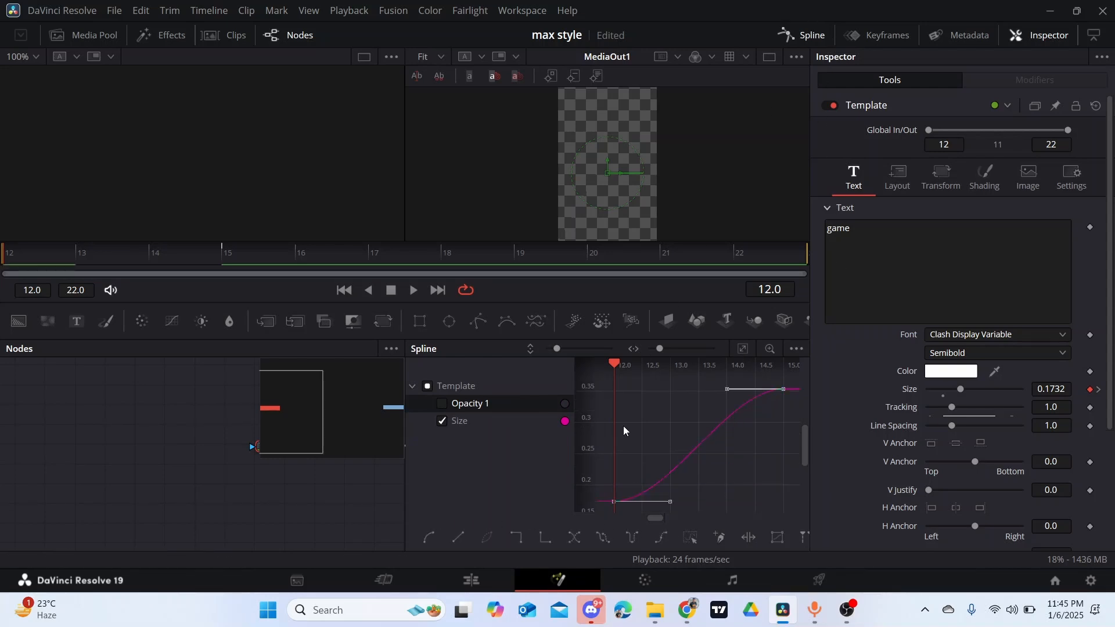
- Close the spline editor, return to the Edit page and play back the "game" title to check its size growth
left_click(800, 36)
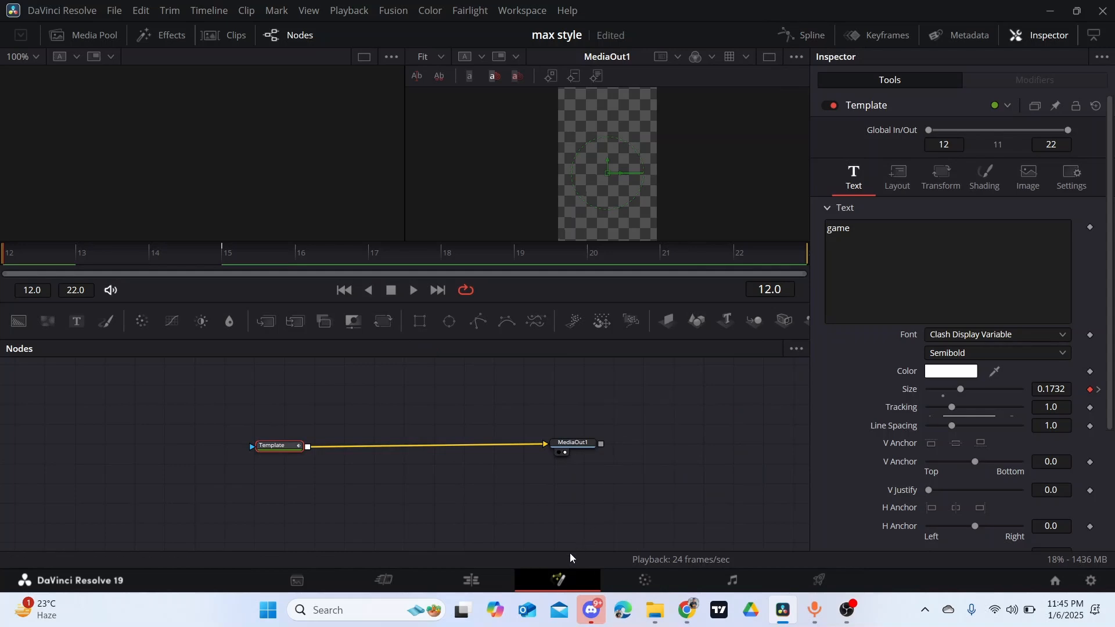
left_click(482, 575)
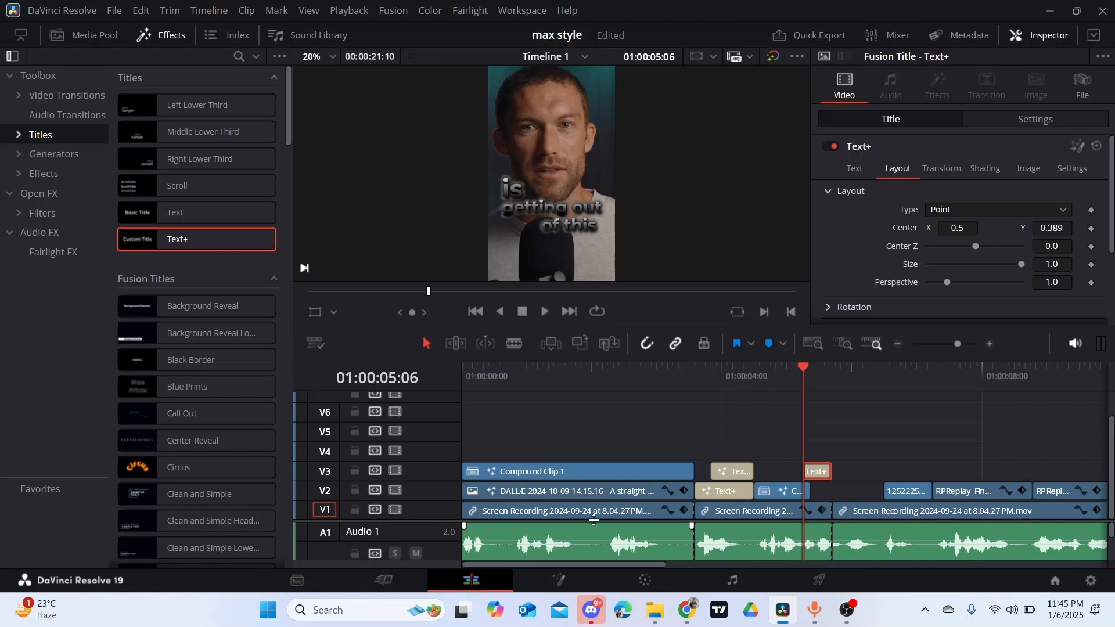
key("space")
key("space")
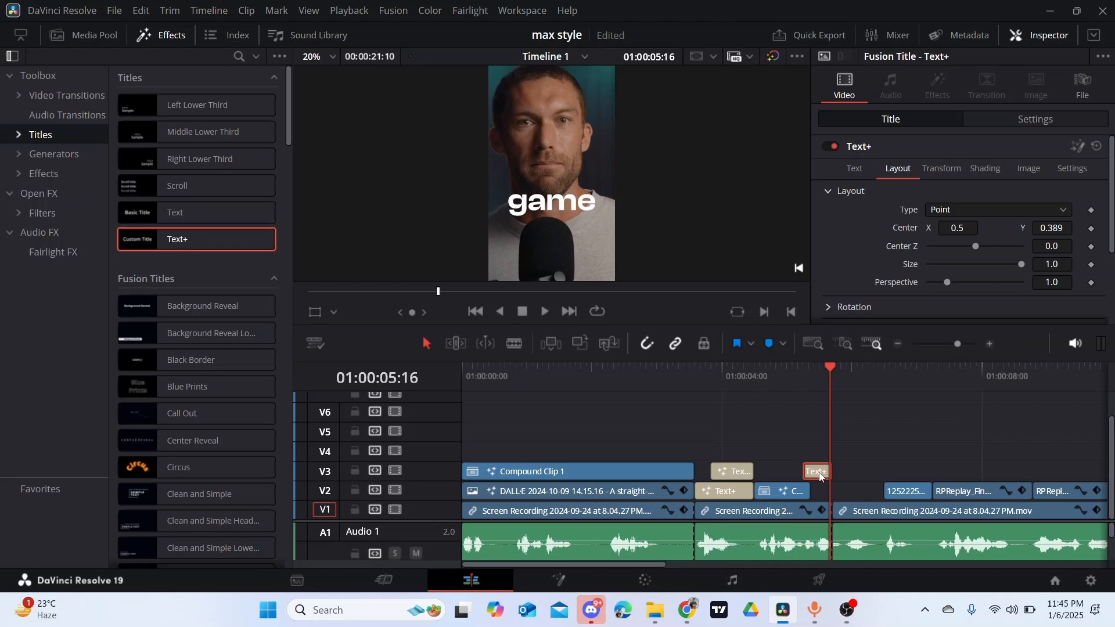
- Duplicate the "game" title onto track V2 after the original and change the copy's text to "alive"
left_click_drag(837, 436, 839, 493)
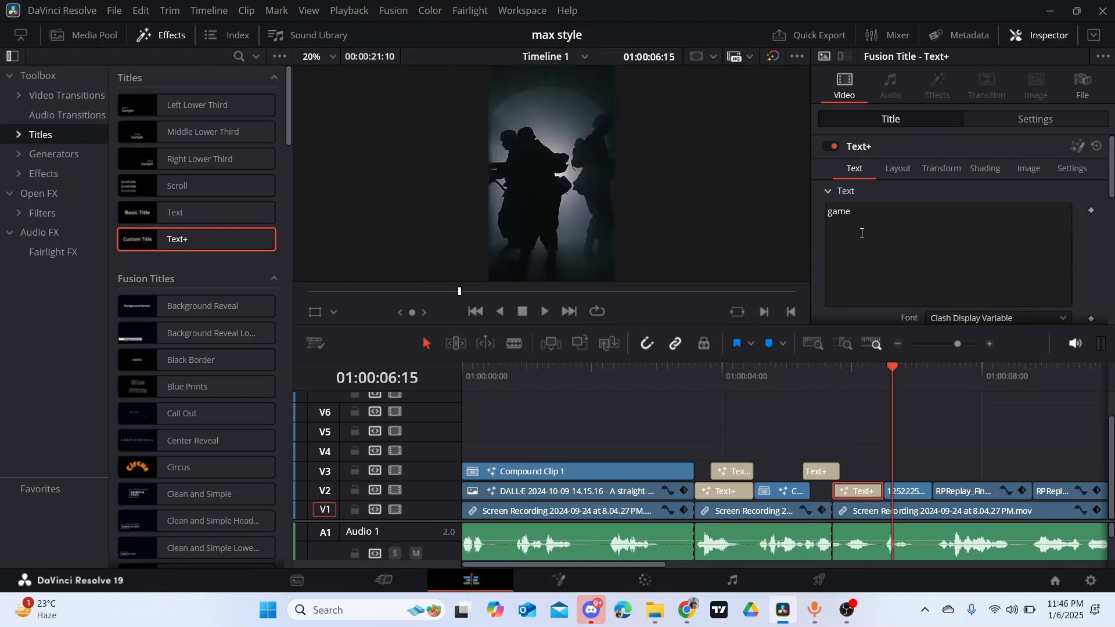
left_click(860, 232)
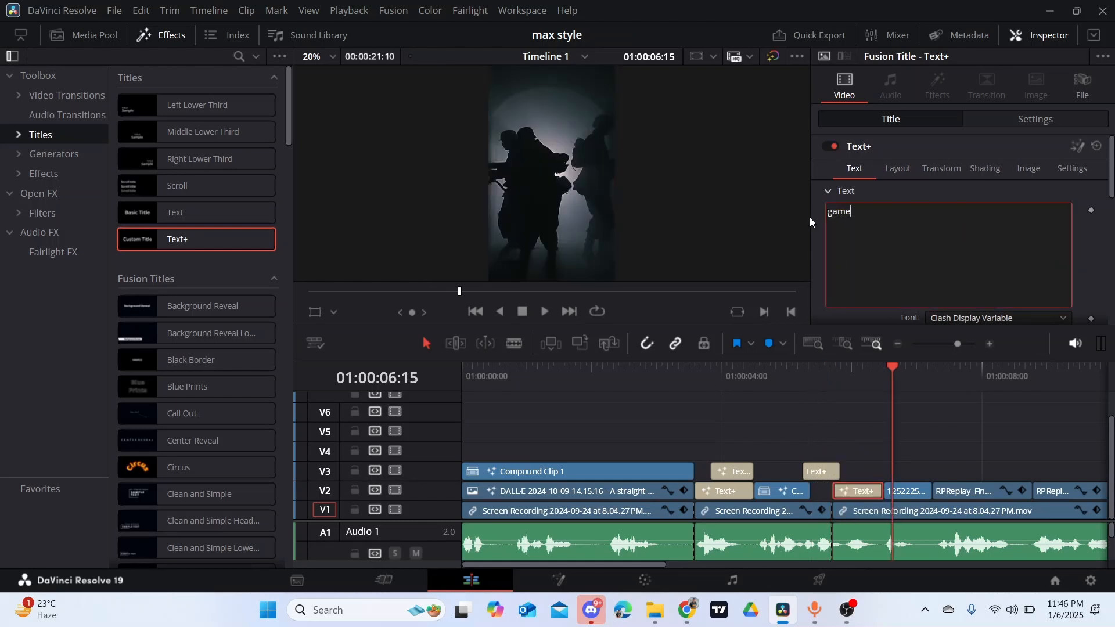
key("BackSpace")
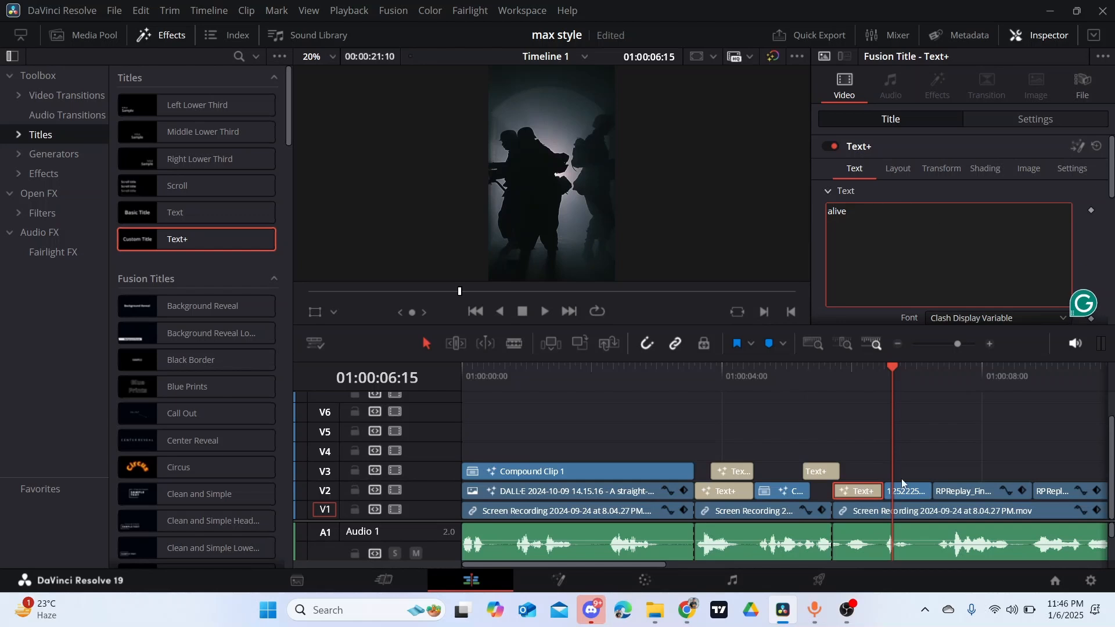
- Try setting the V2 title's Size to 0.3754 at 01:00:06:02 and deleting its Size keyframes
left_click(848, 433)
left_click(855, 377)
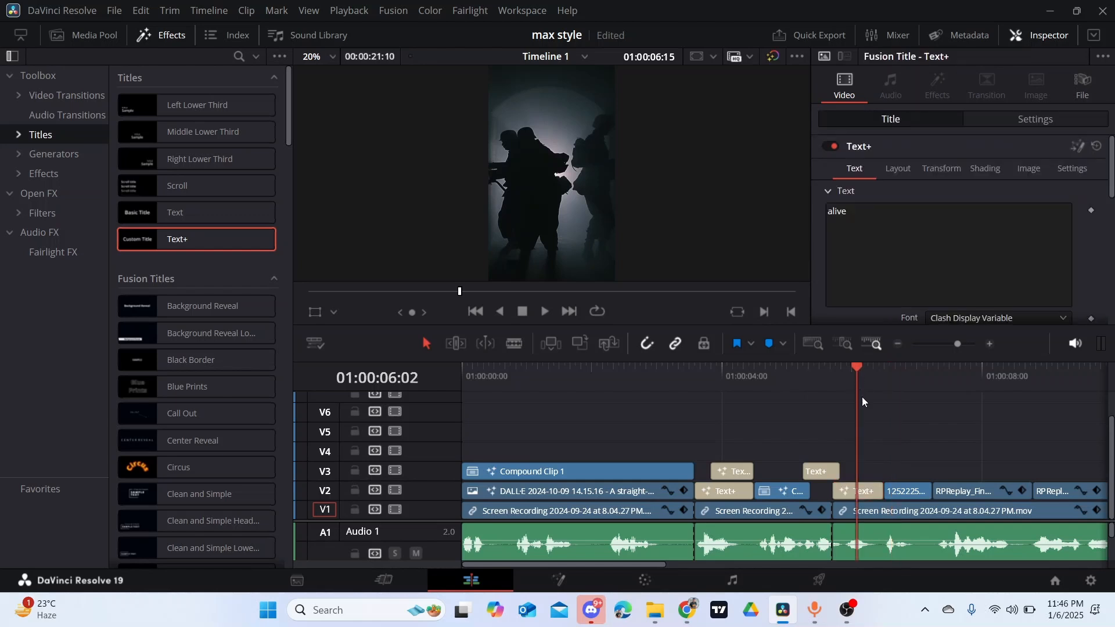
scroll(963, 273, "down", 2)
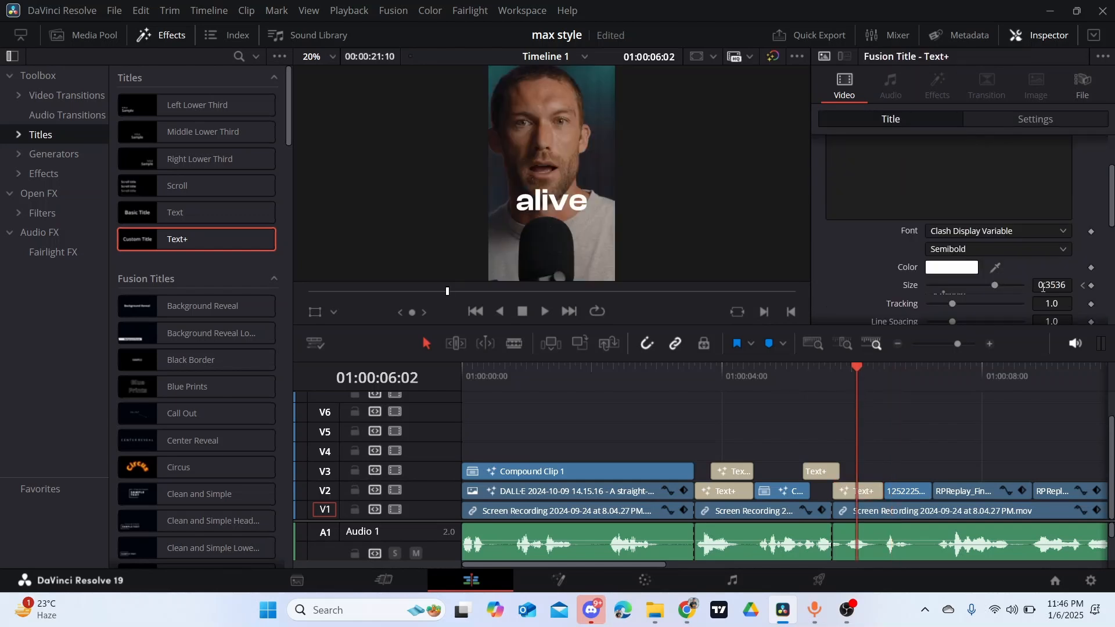
left_click_drag(1043, 286, 1092, 298)
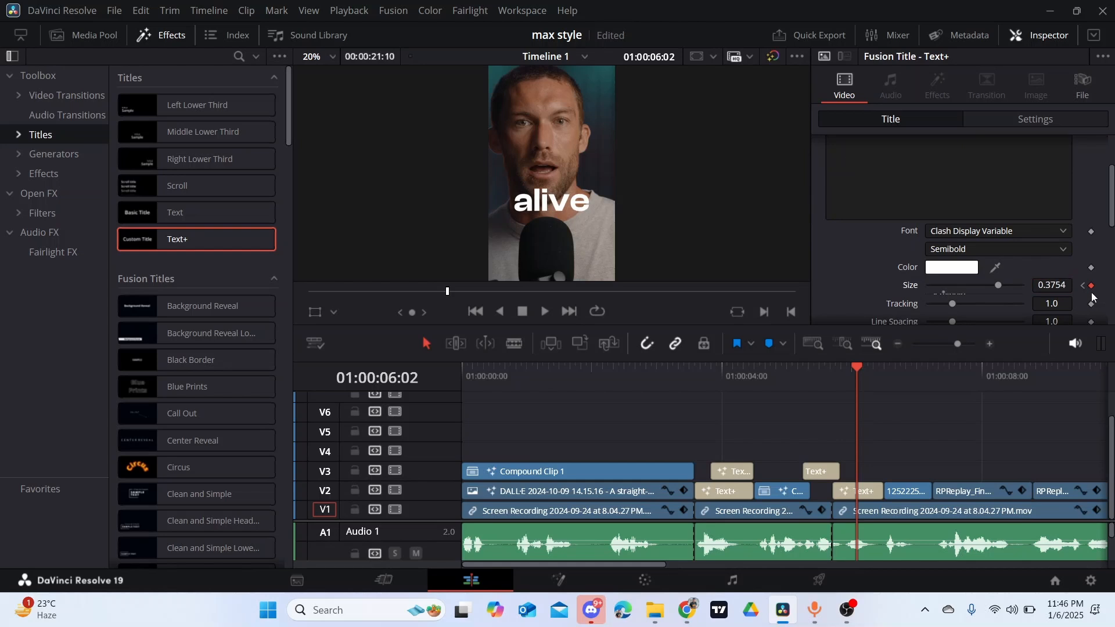
left_click(1090, 286)
left_click(1083, 285)
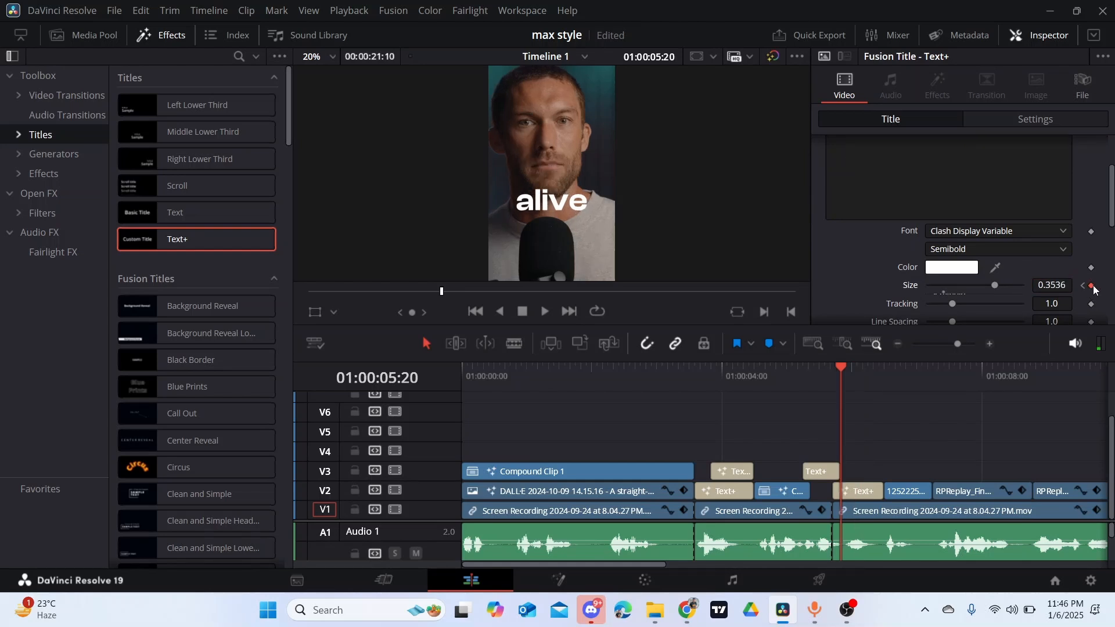
left_click(1091, 285)
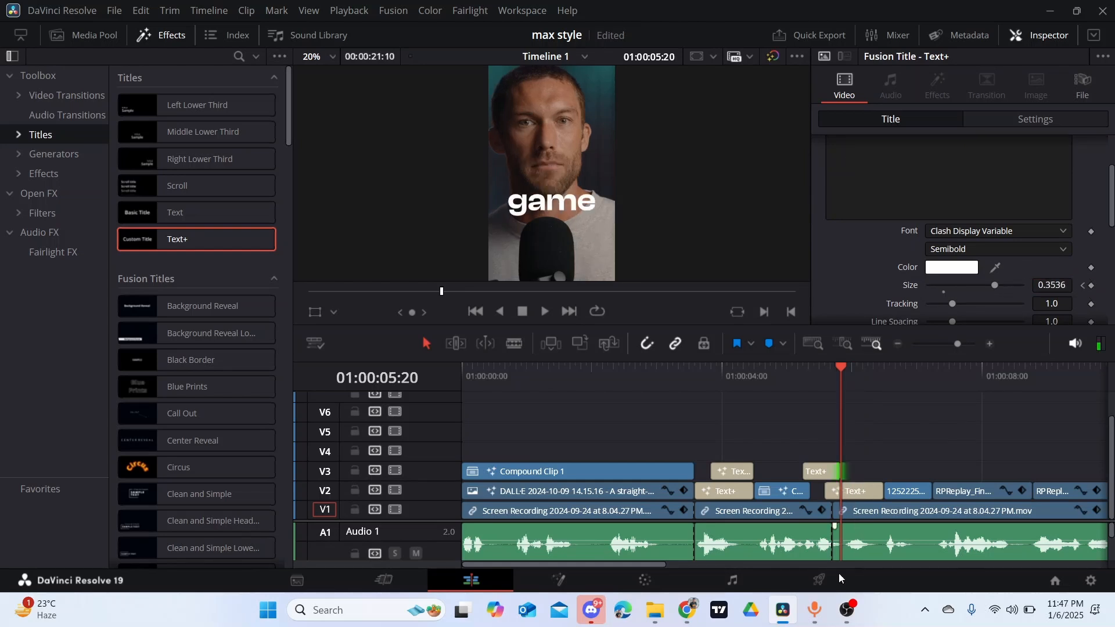
- Delete the Size keyframes of the copied title on V2 and set its Size to 0.4327
left_click(863, 492)
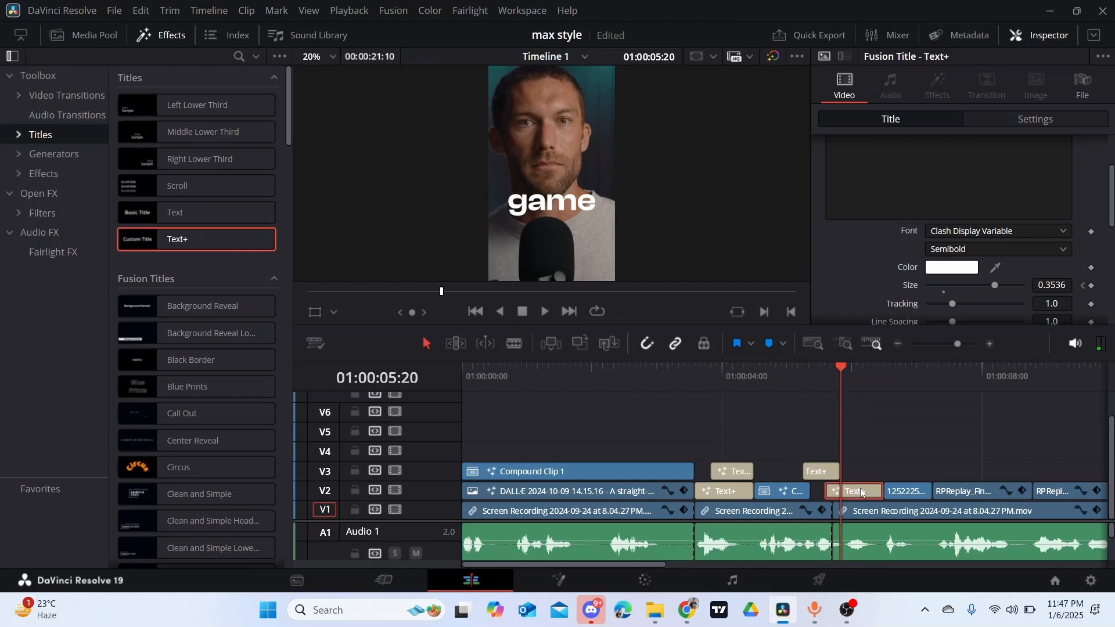
left_click(1090, 285)
left_click(1082, 285)
left_click(1083, 286)
key("Down")
key("Down")
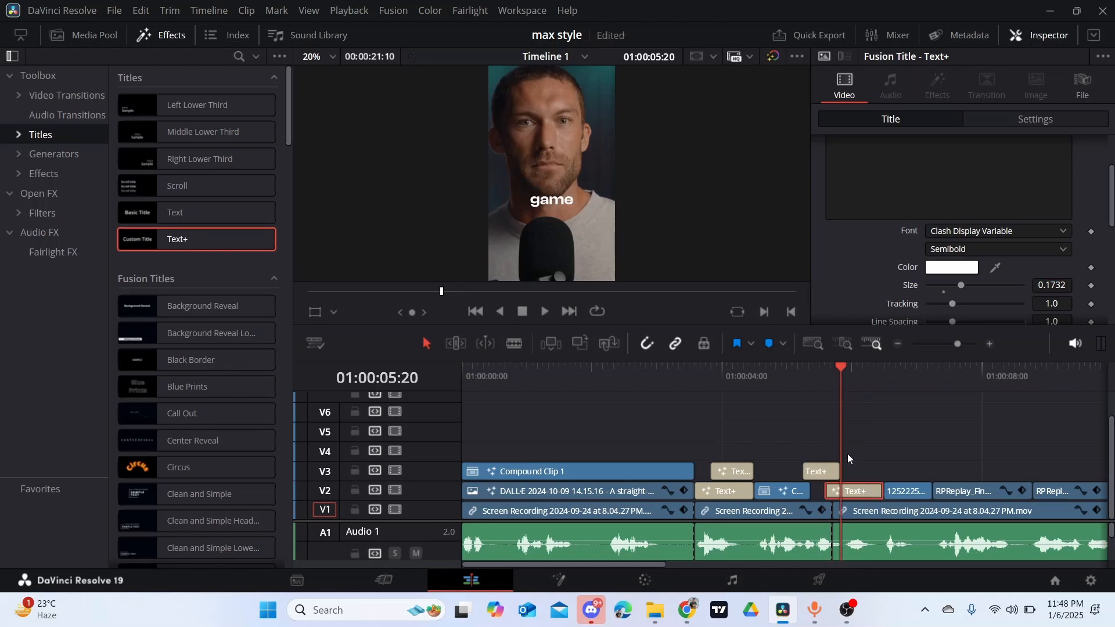
scroll(1000, 261, "down", 1)
left_click_drag(1051, 240, 1086, 239)
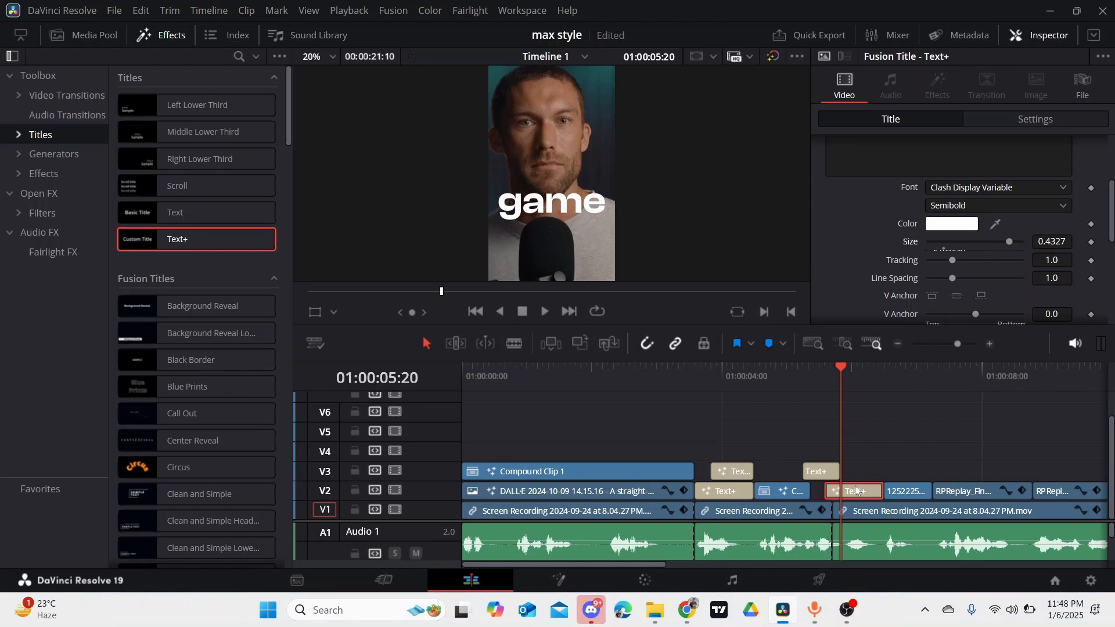
- Replace the text of the copied title on V2 with "alive"
scroll(915, 152, "up", 3)
left_click(885, 213)
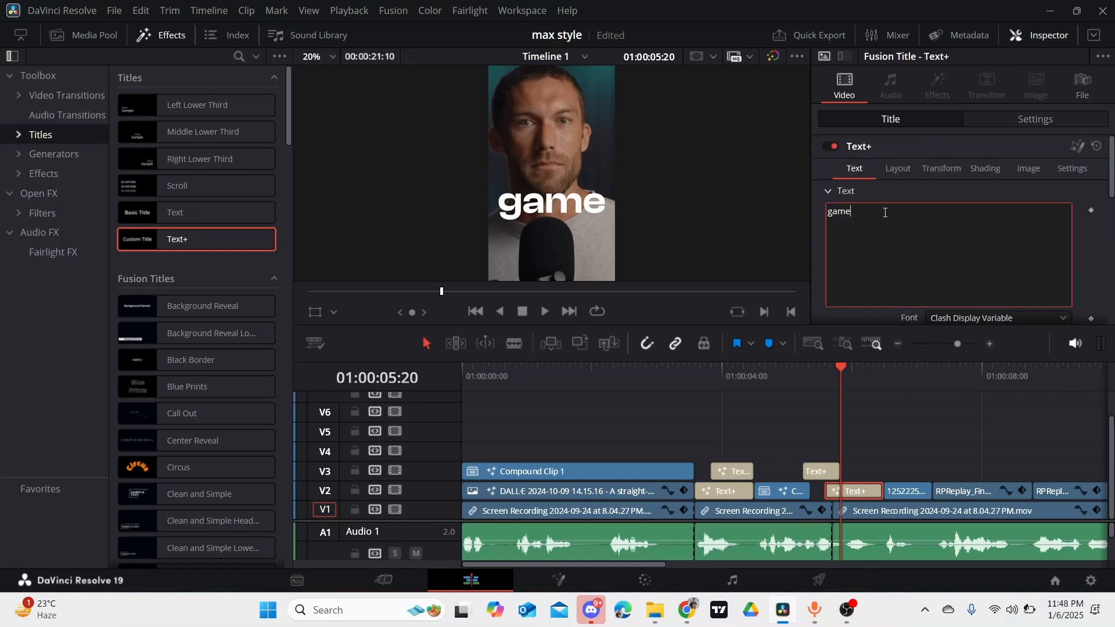
key("BackSpace")
key("BackSpace")
key("BackSpace")
key("BackSpace")
type("alive")
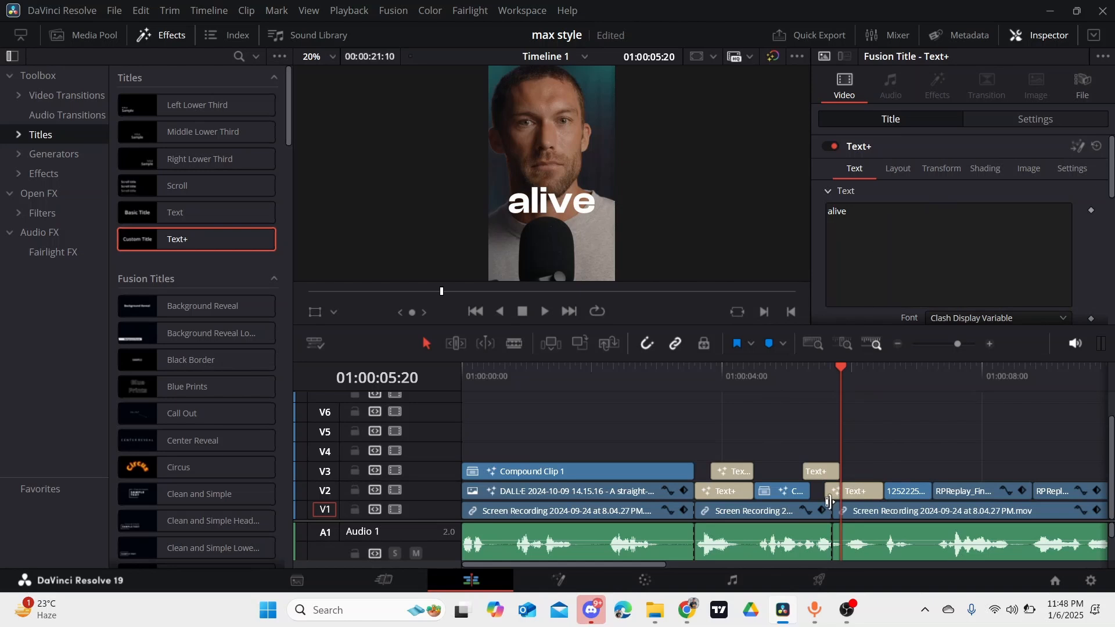
- Open the "alive" title in Fusion, delete its shading Opacity keyframes and set Opacity to 1.0
right_click(848, 493)
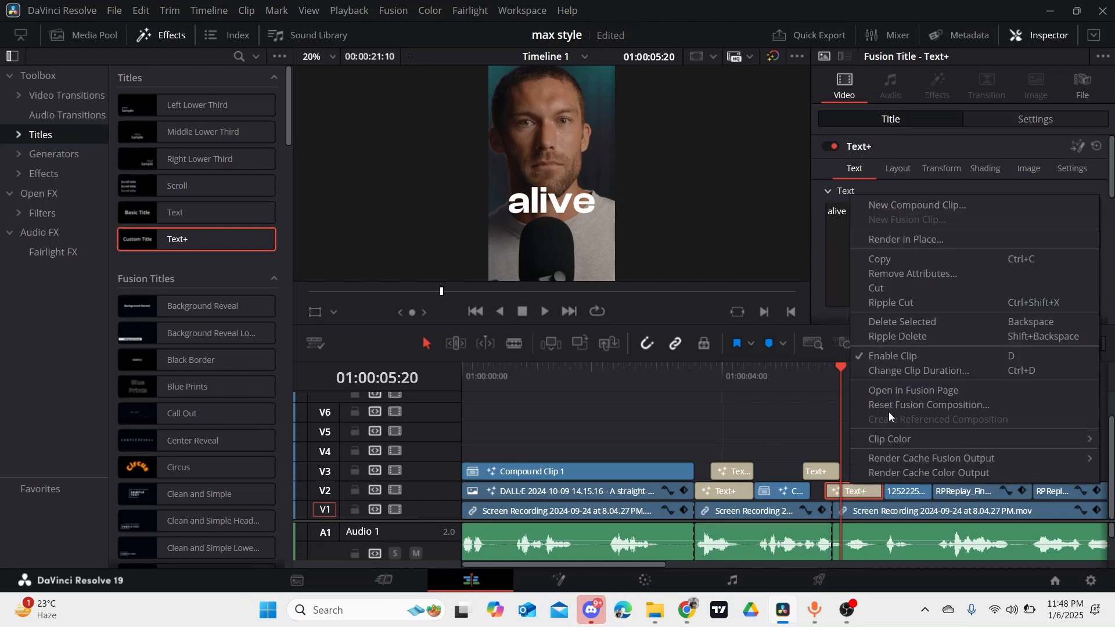
left_click(897, 392)
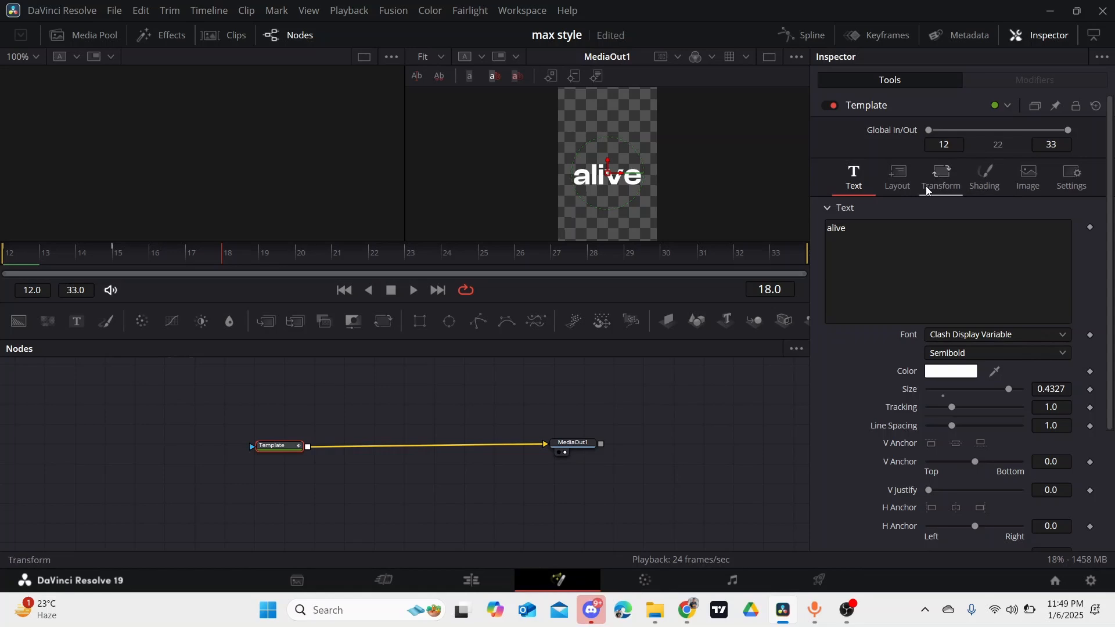
left_click(981, 185)
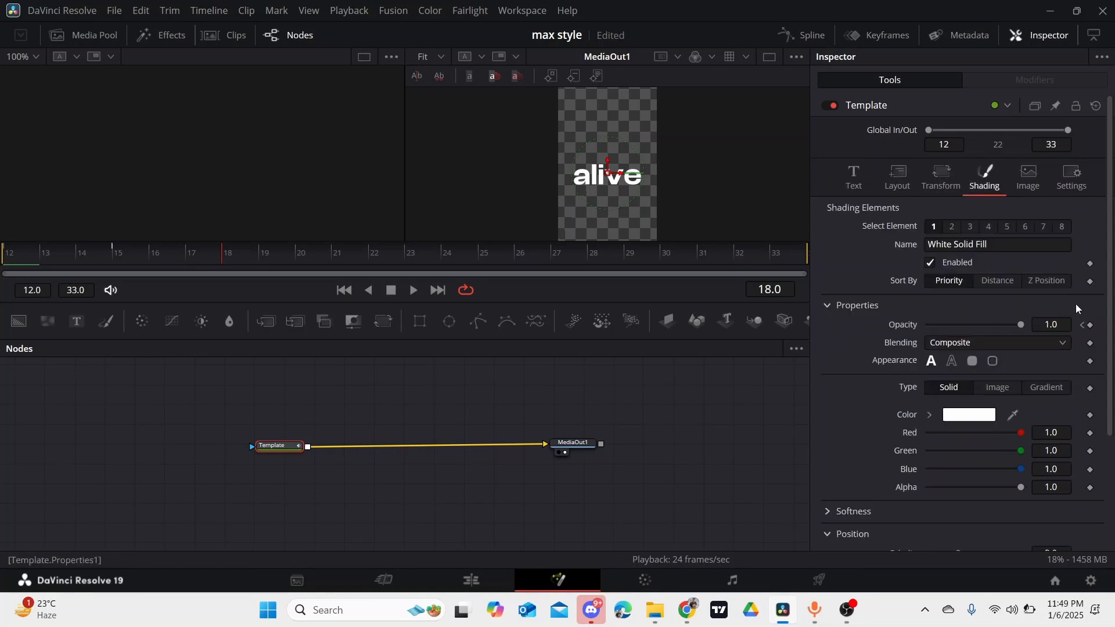
left_click(1082, 325)
left_click(1082, 326)
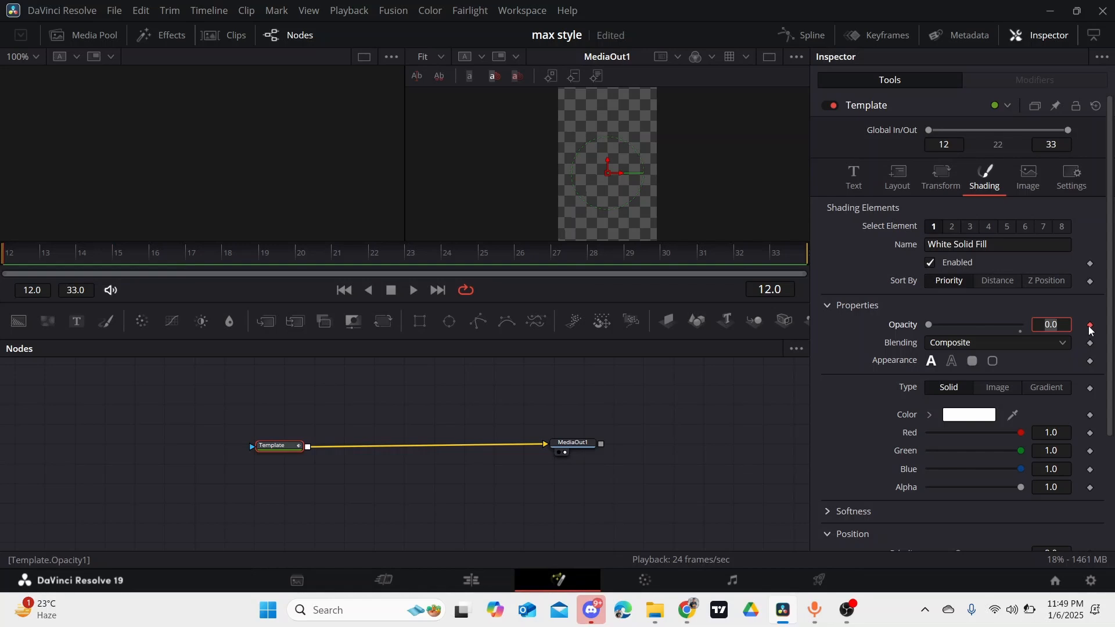
left_click_drag(930, 326, 1022, 326)
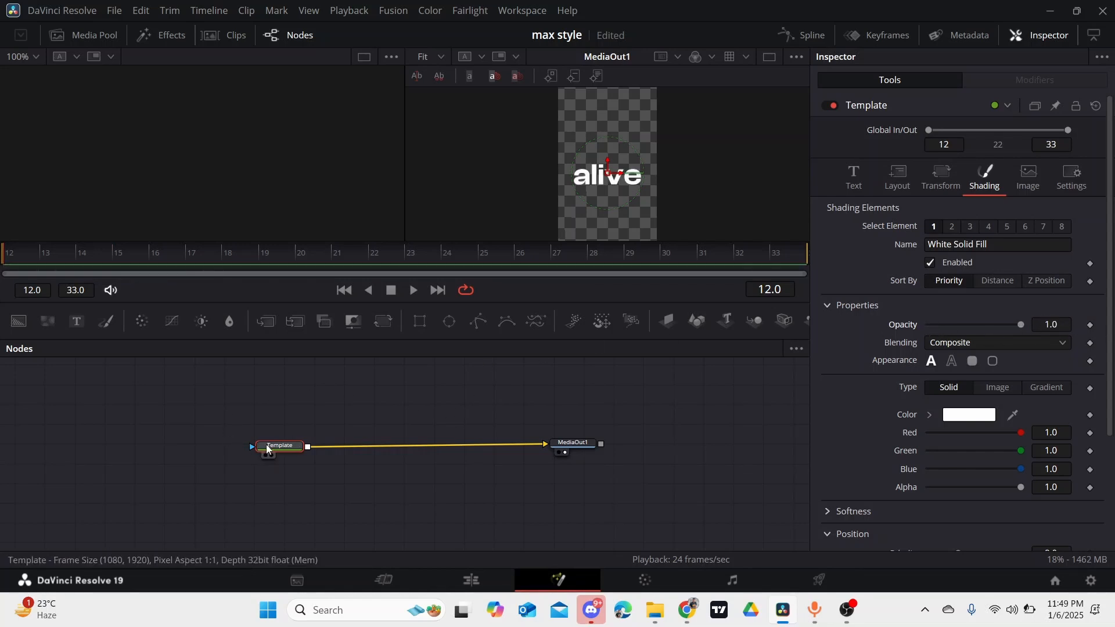
- Add a Transform node after Template, then play the timeline around the "alive" title and park the playhead at 01:00:05:23
left_click(383, 321)
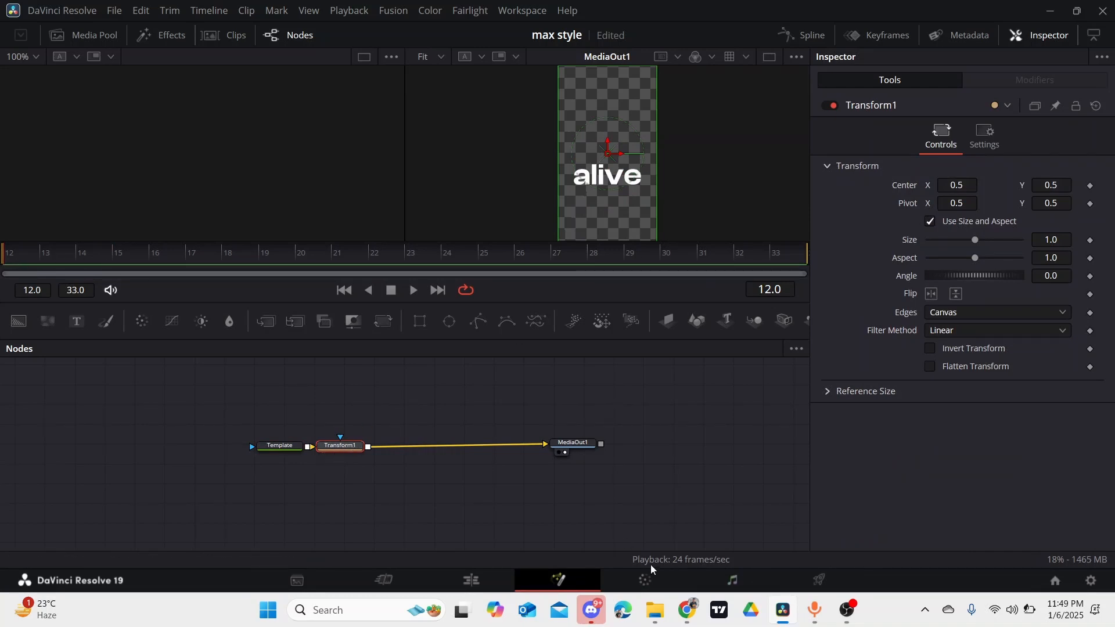
left_click(487, 582)
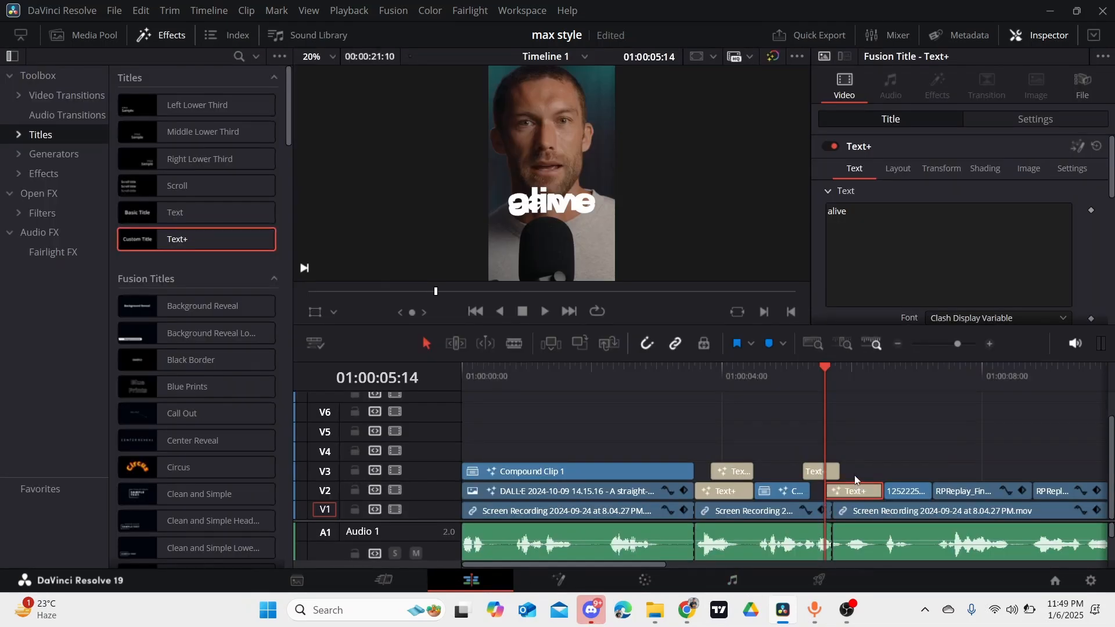
left_click(846, 368)
left_click(849, 371)
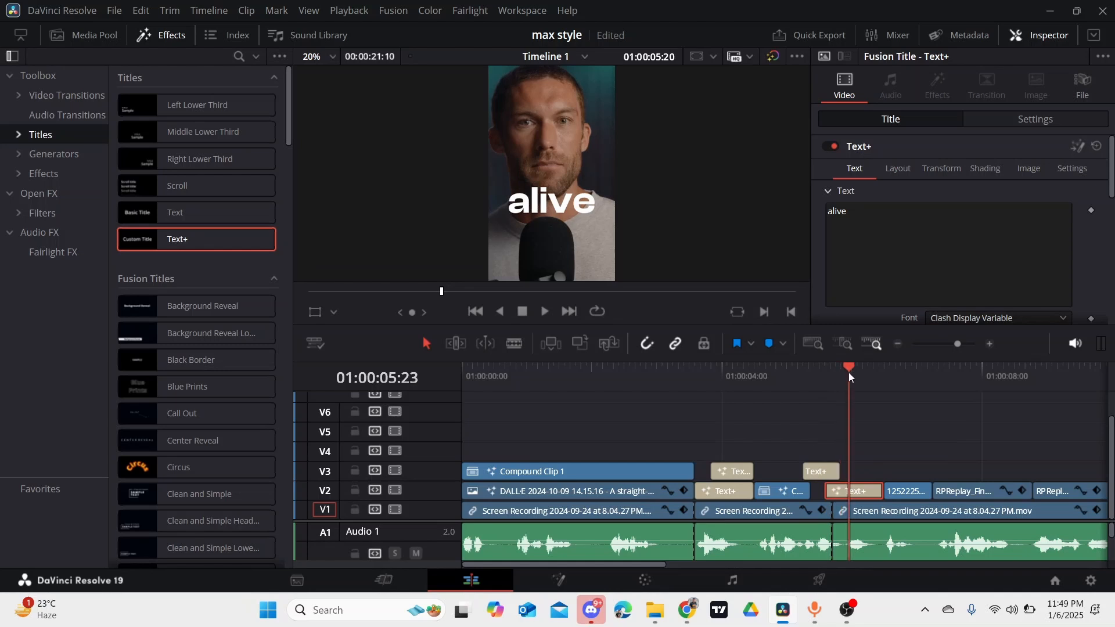
key("space")
left_click(850, 374)
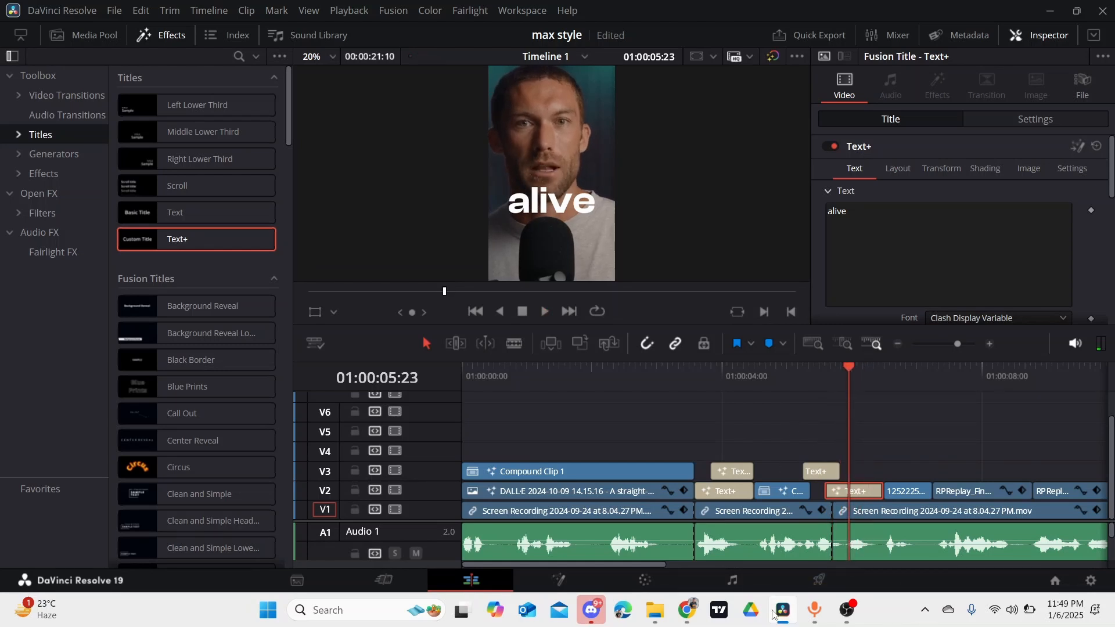
- In Fusion, keyframe Transform1's Center at 0.5, 0.5 on frame 21 and off-frame at about 1.478, 0.508 on frame 13
left_click(568, 578)
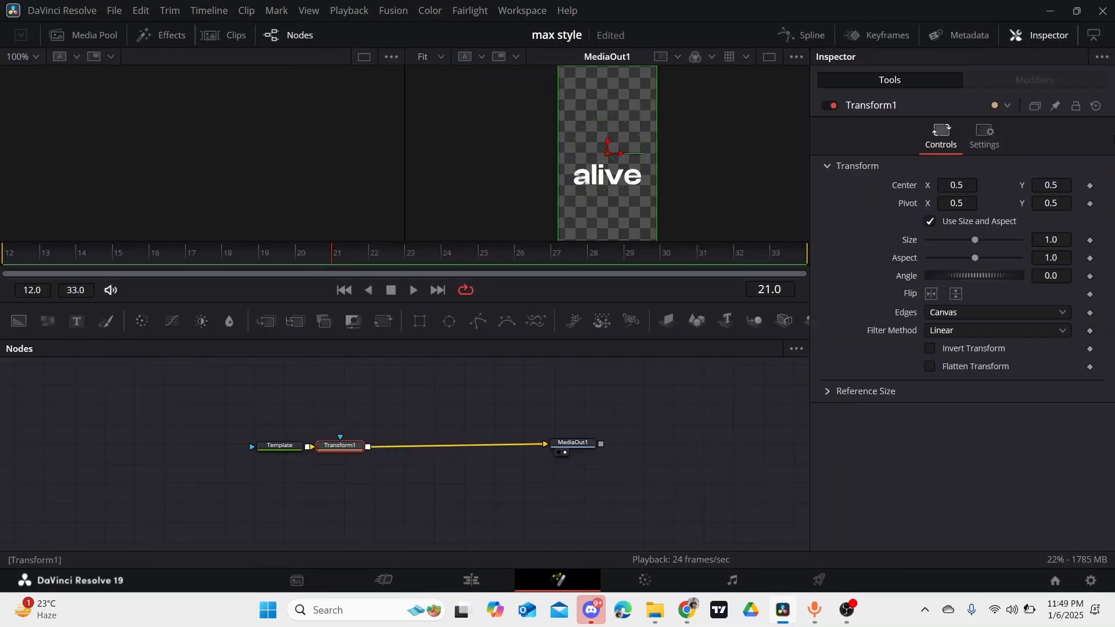
left_click(1090, 186)
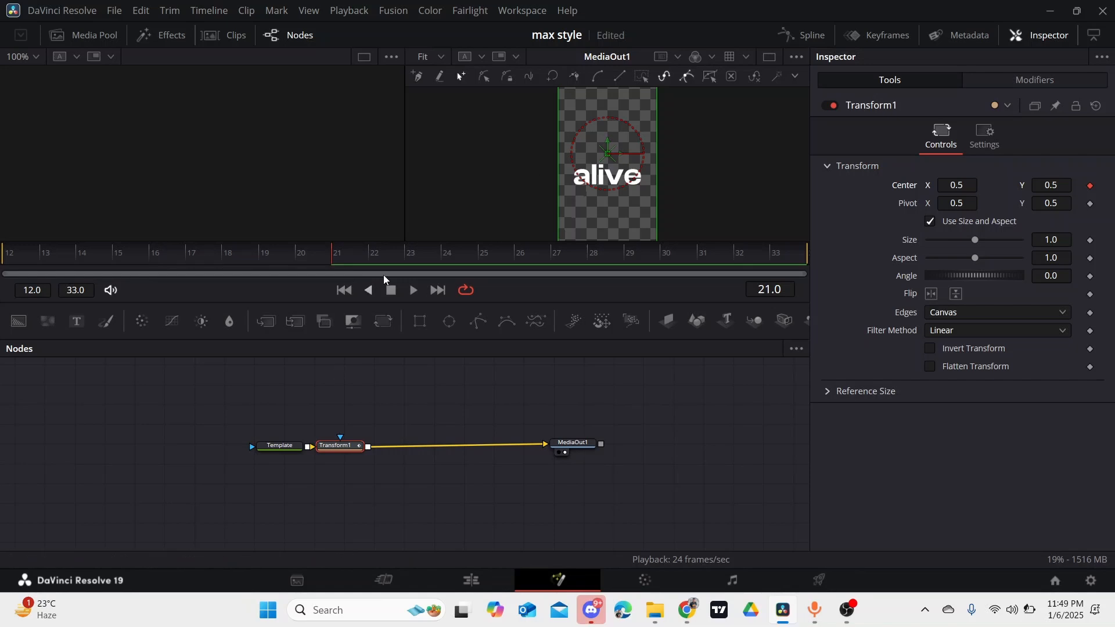
left_click(39, 260)
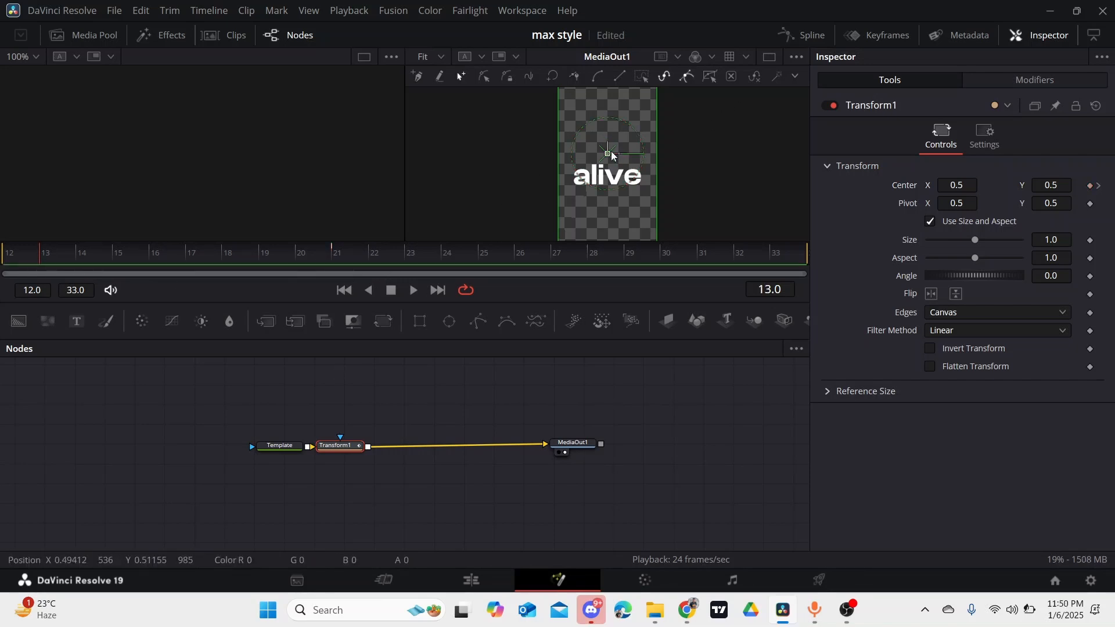
left_click_drag(610, 156, 705, 153)
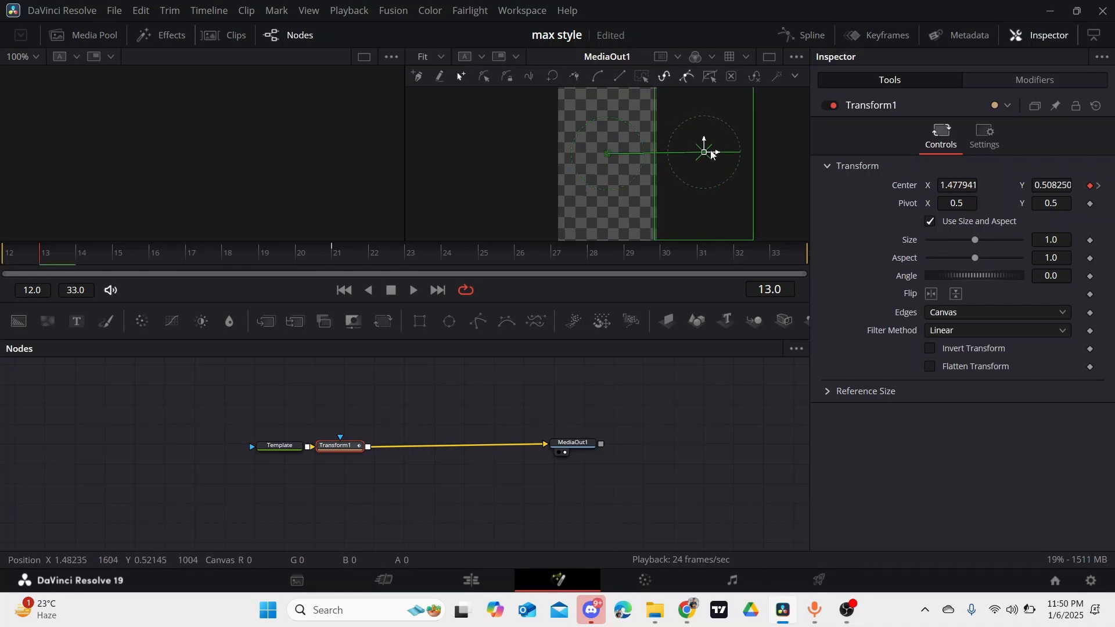
- Apply an Out Cubic ease to Transform1's Center displacement curve in the spline editor and return to the Edit page
left_click(798, 35)
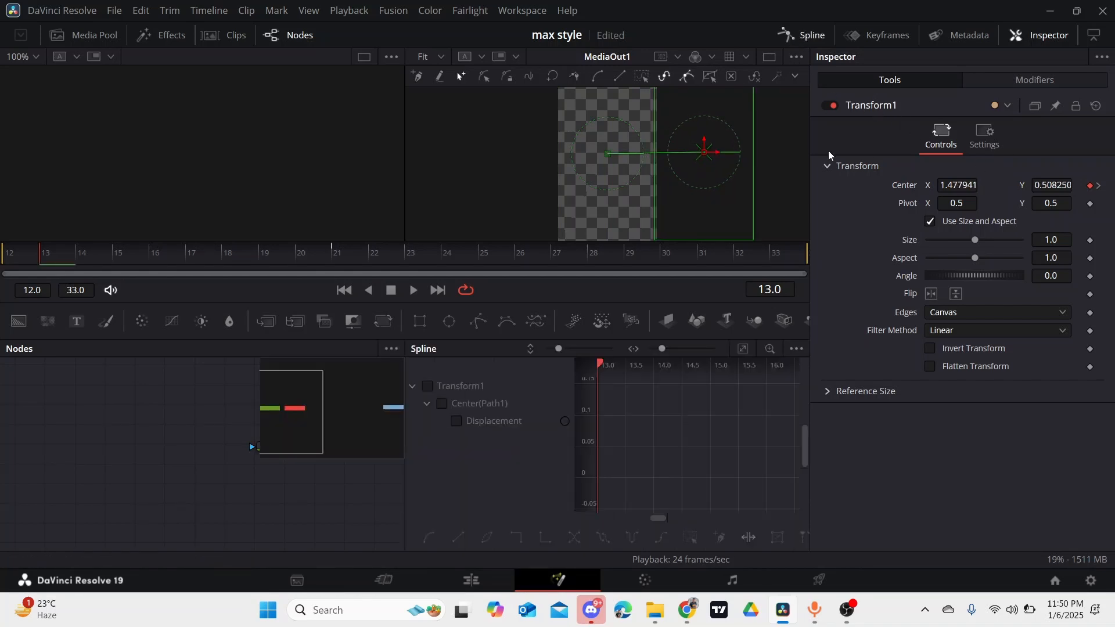
left_click(428, 385)
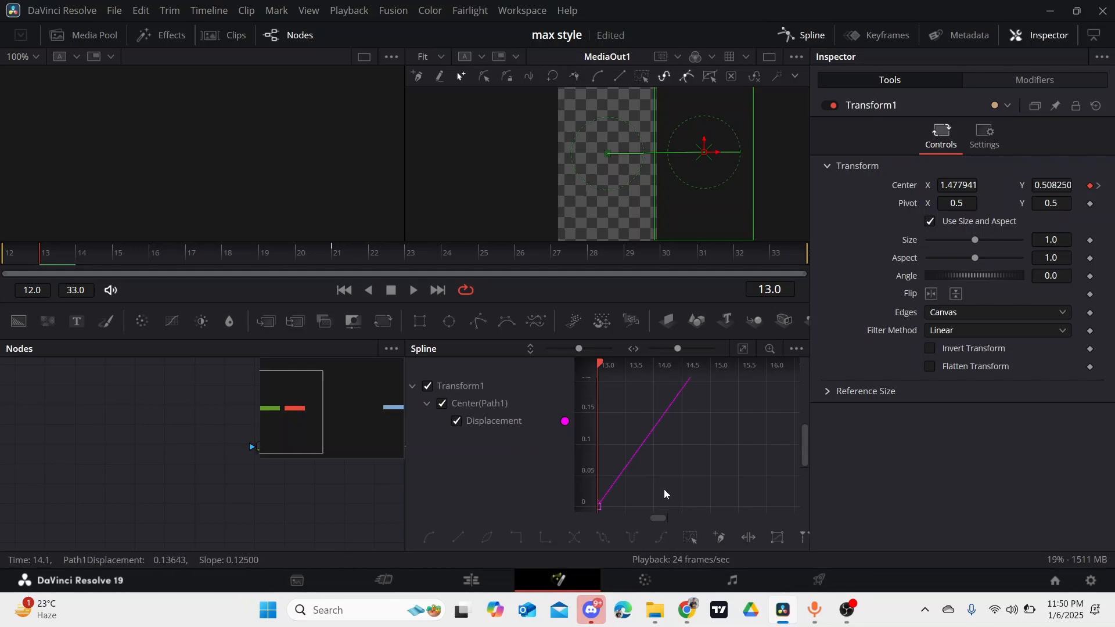
left_click(743, 349)
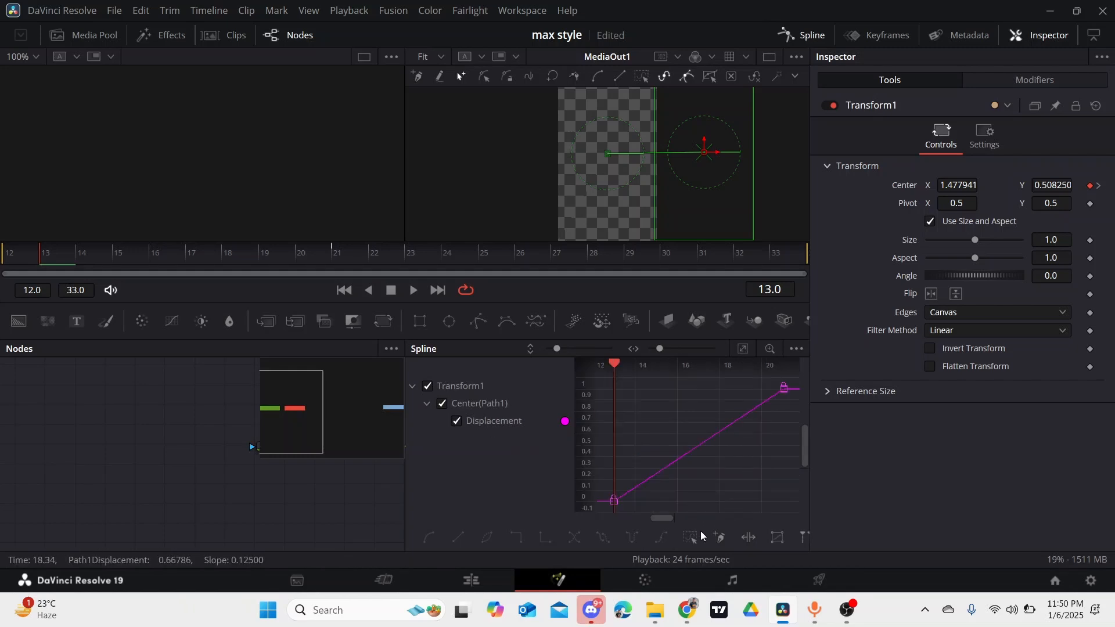
left_click(670, 464)
right_click(716, 429)
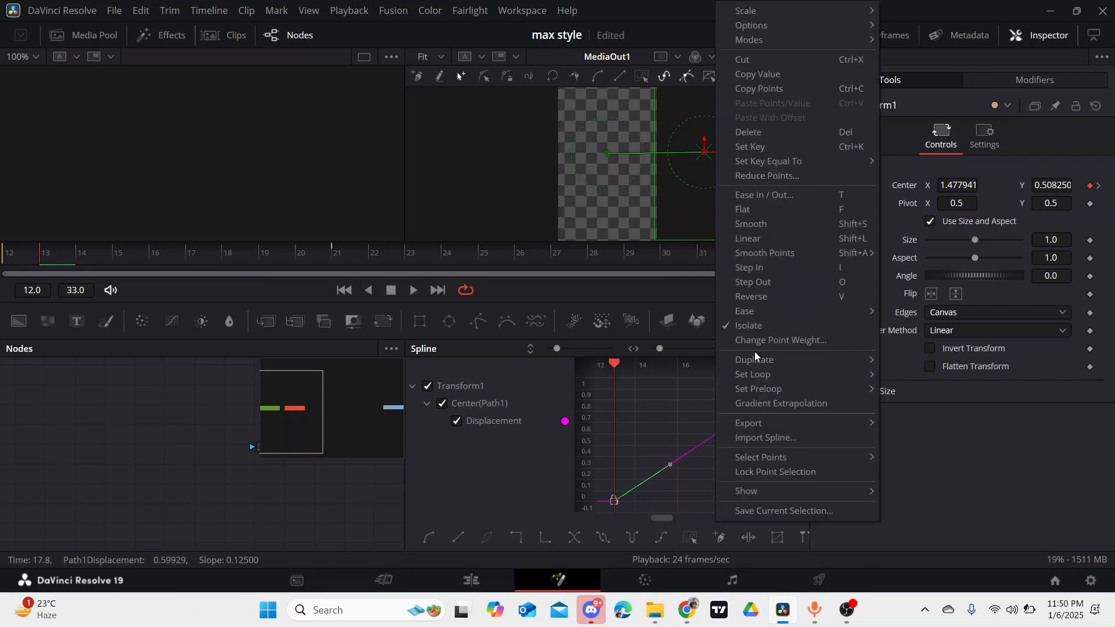
mouse_move(771, 316)
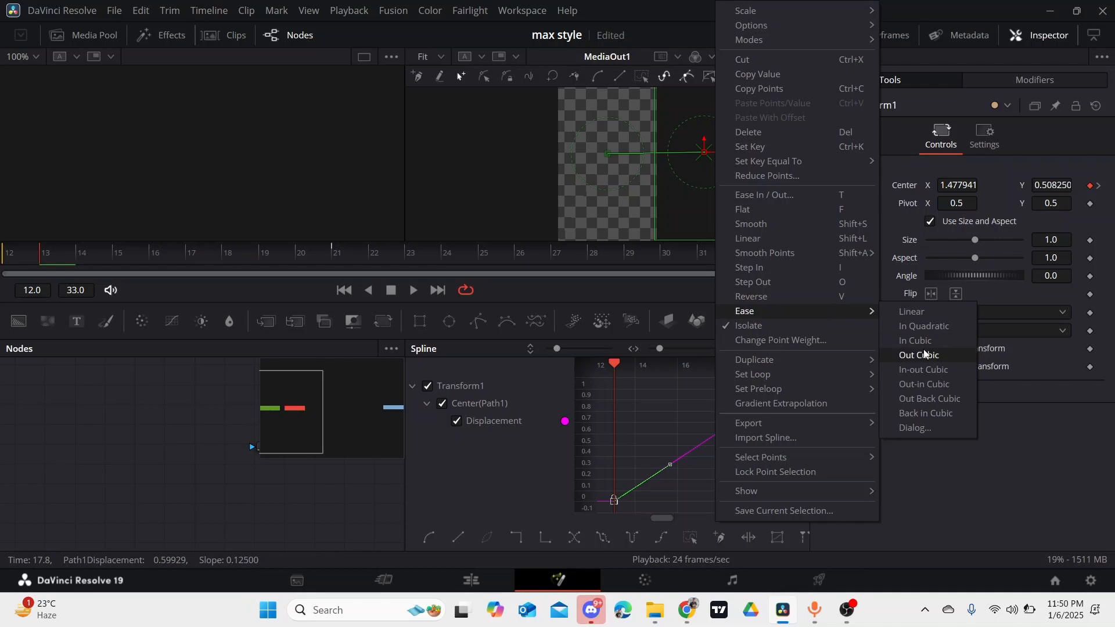
left_click(897, 354)
left_click(648, 426)
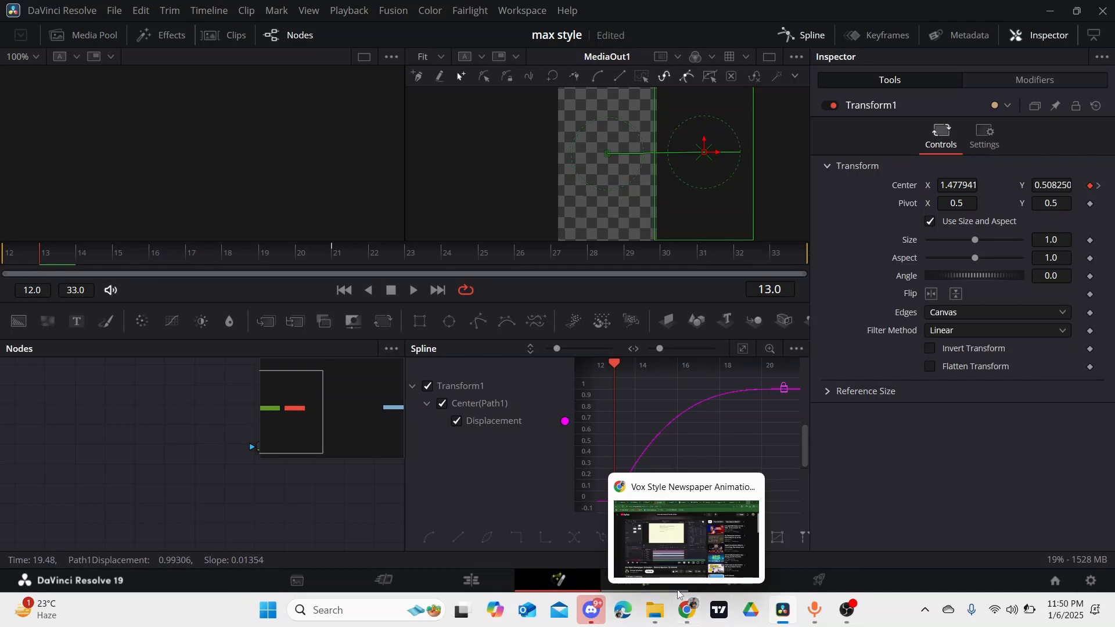
left_click(472, 579)
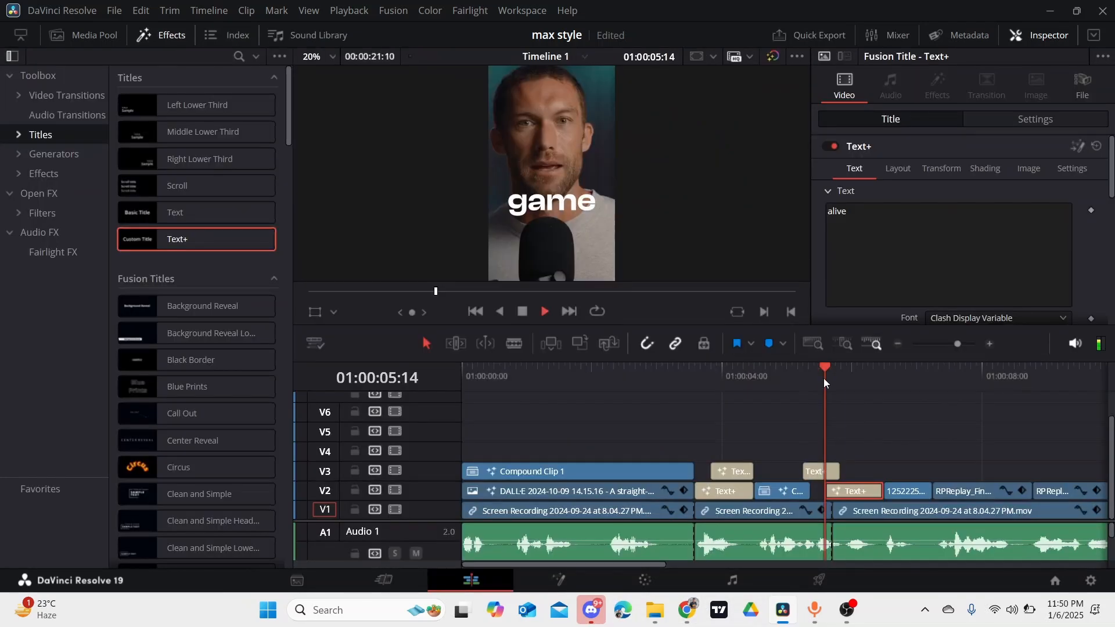
- Trim the end of the "game" title on V3 back to the V1 cut, and play the transition into "alive" to check it
key("space")
key("space")
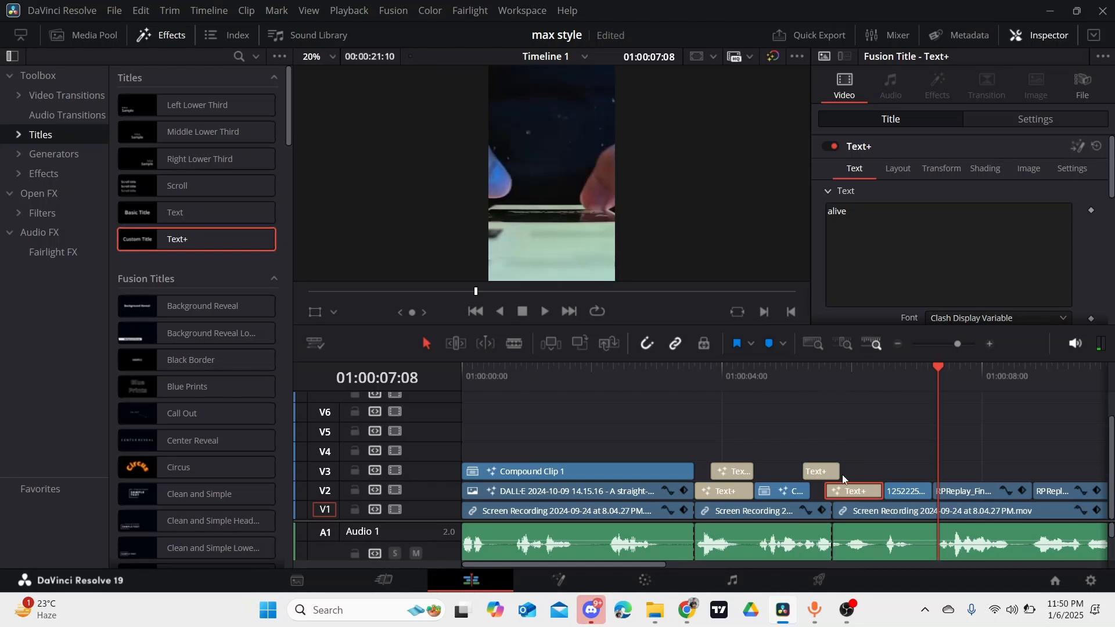
left_click_drag(838, 473, 830, 471)
left_click(813, 377)
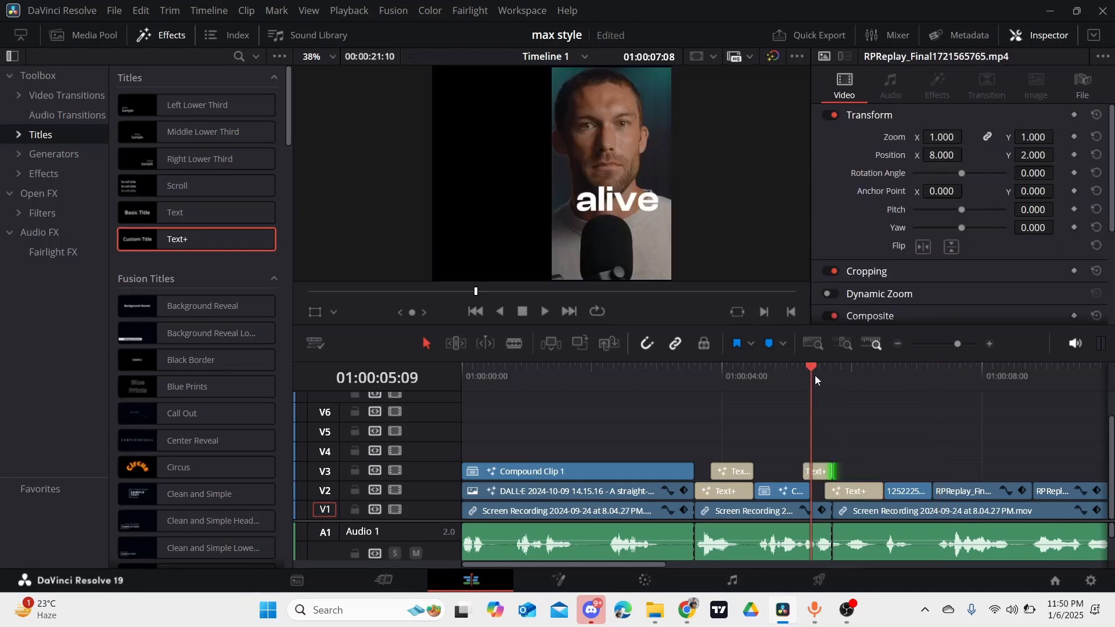
key("space")
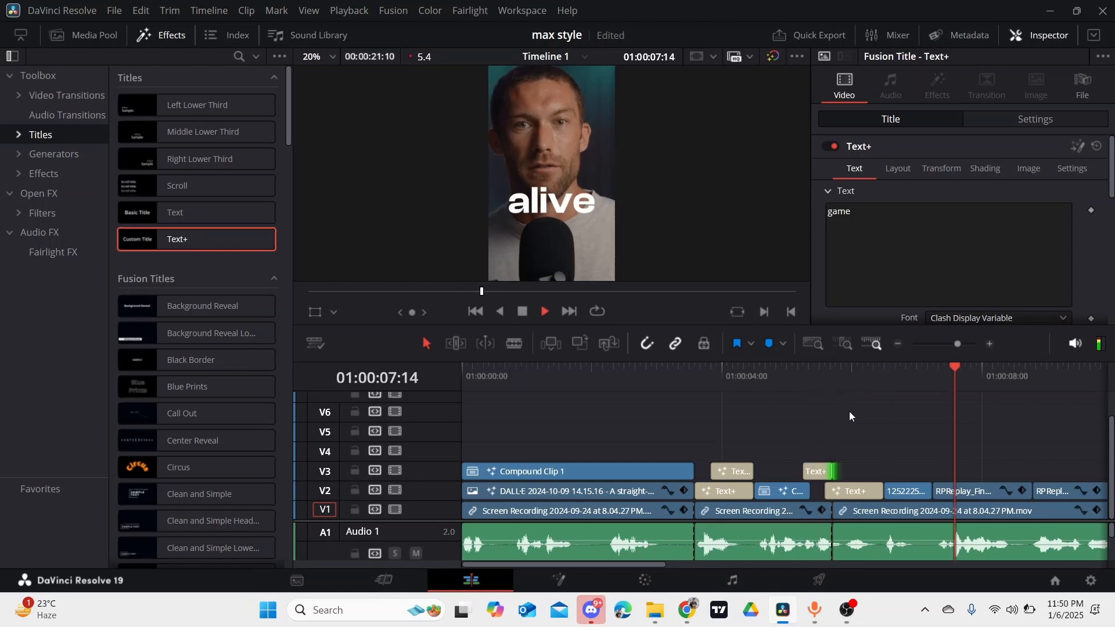
key("space")
- In Fusion, enable Motion Blur on the "alive" title's Transform1 with Quality 10 and Shutter Angle 360, and return to the Edit page
left_click(847, 485)
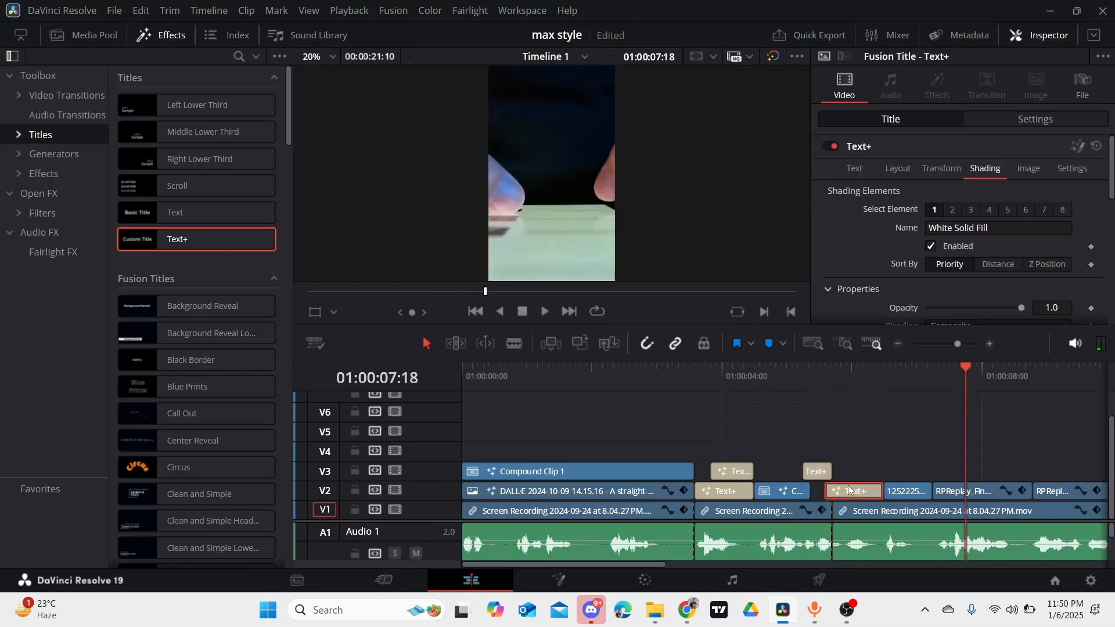
right_click(848, 485)
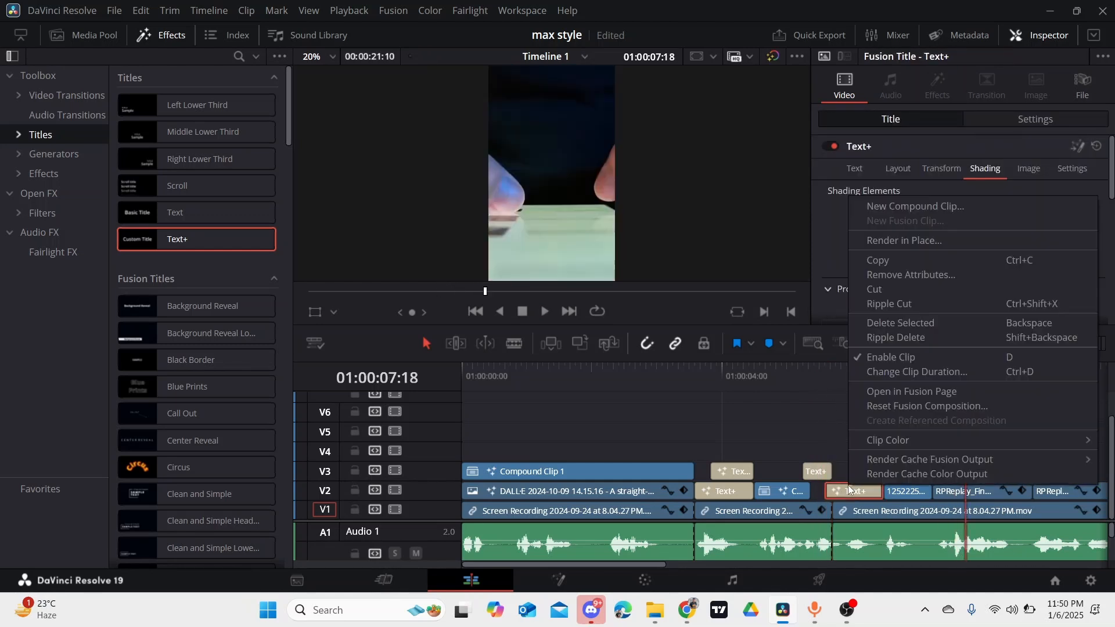
left_click(891, 395)
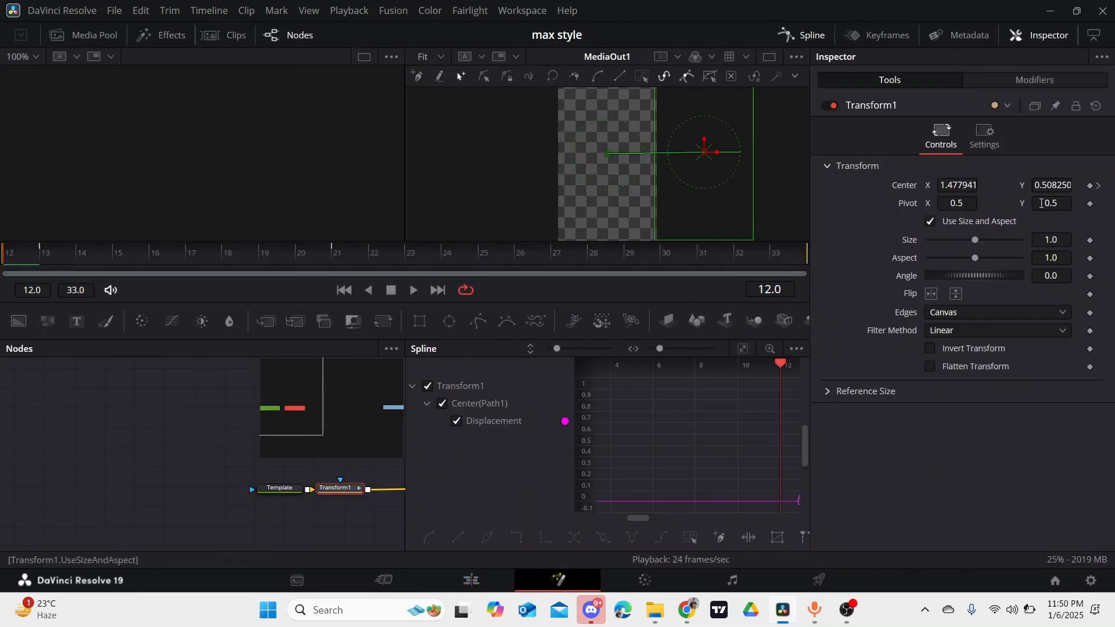
left_click(983, 144)
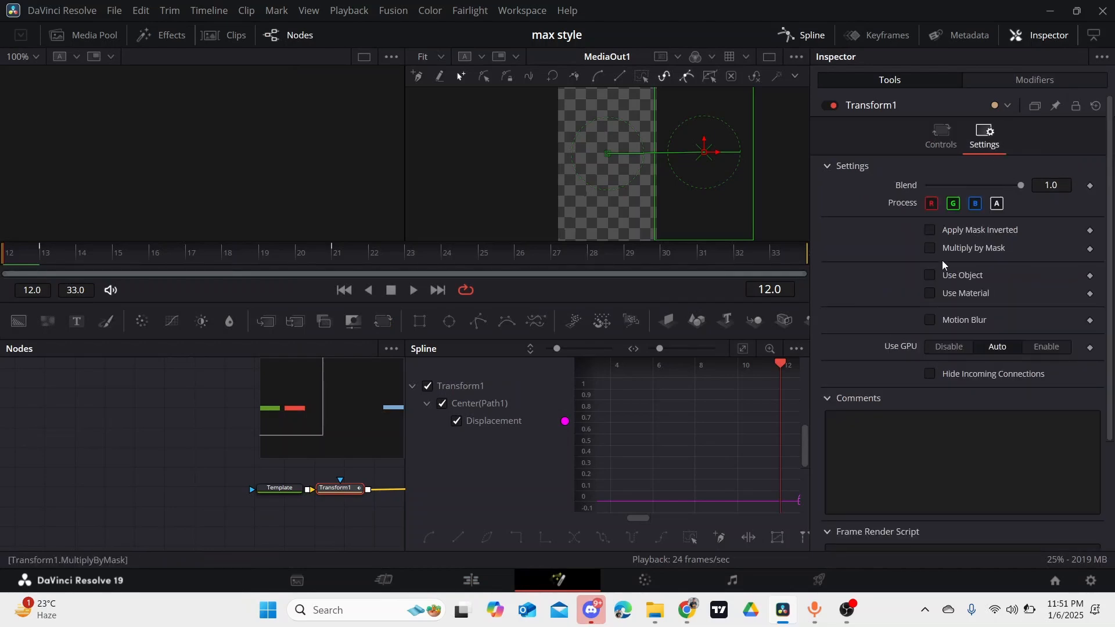
left_click(931, 322)
left_click_drag(946, 339, 1109, 360)
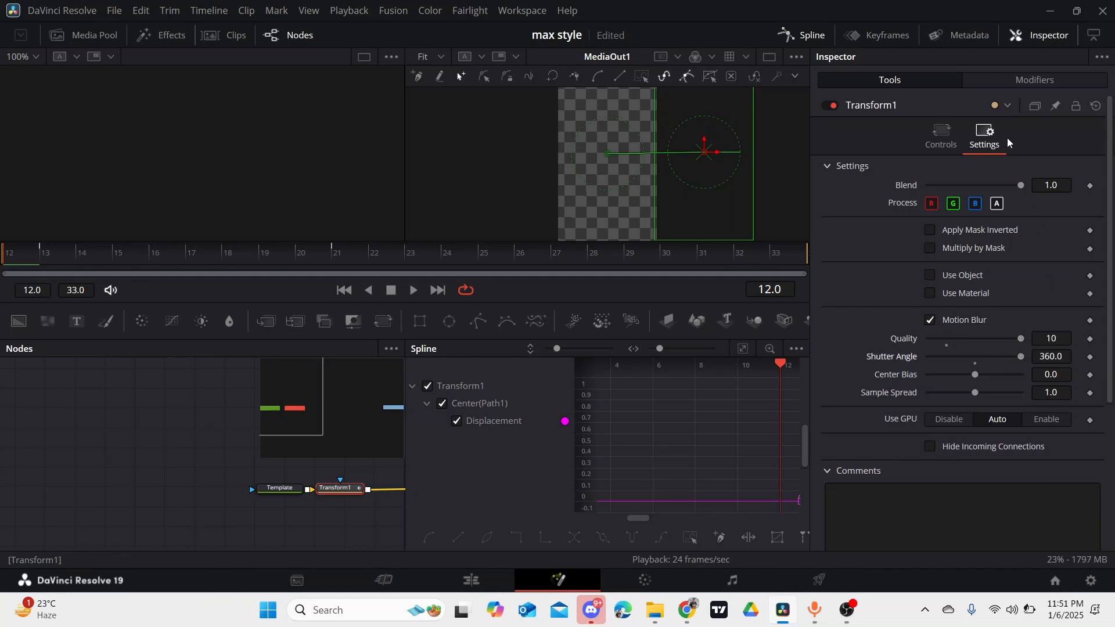
left_click(484, 579)
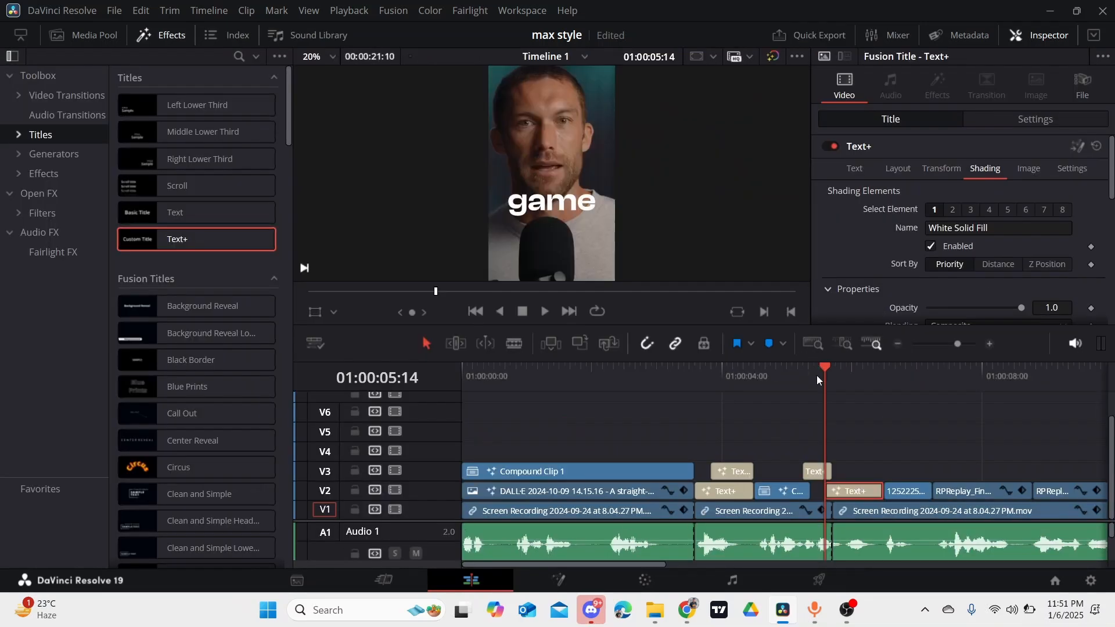
- Play the soldiers clip to find the next word, add a matching-length Text+ title above it on V3, and enter "literally"
left_click_drag(824, 368, 889, 383)
key("space")
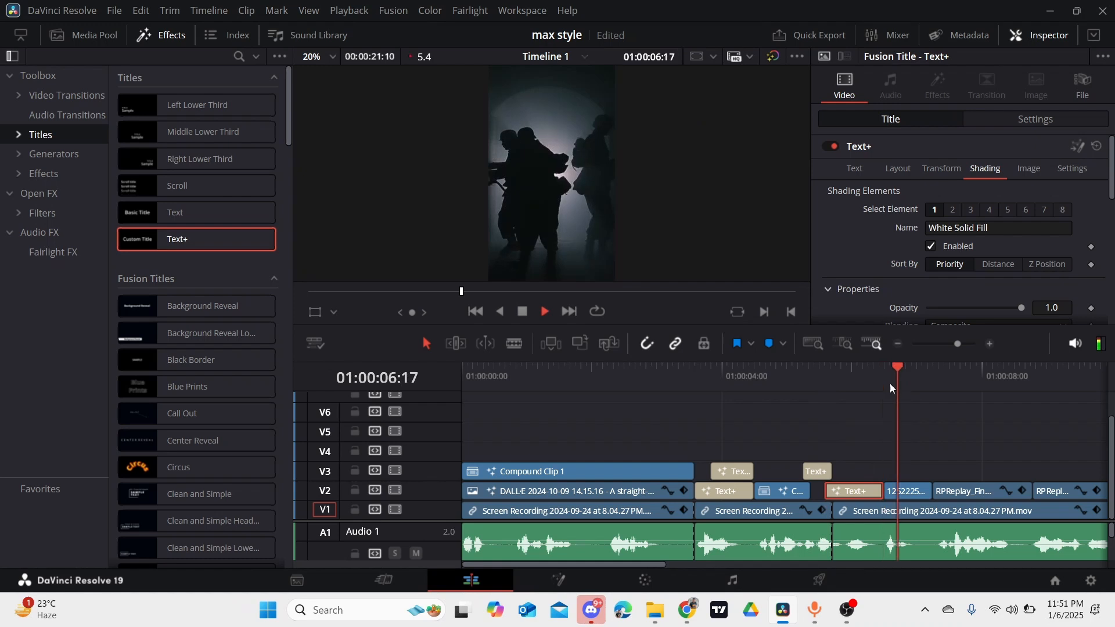
key("space")
left_click_drag(904, 370, 884, 370)
left_click_drag(477, 311, 904, 472)
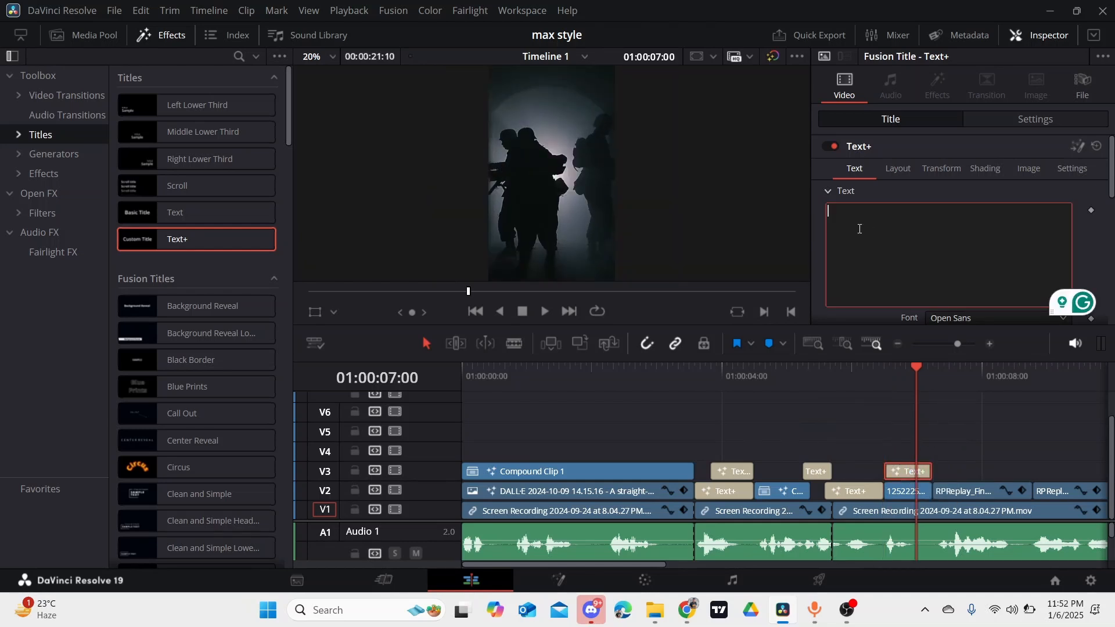
type("literally")
- Set the "literally" title's text Size to about 0.273 and its font to Montserrat
scroll(938, 245, "down", 1)
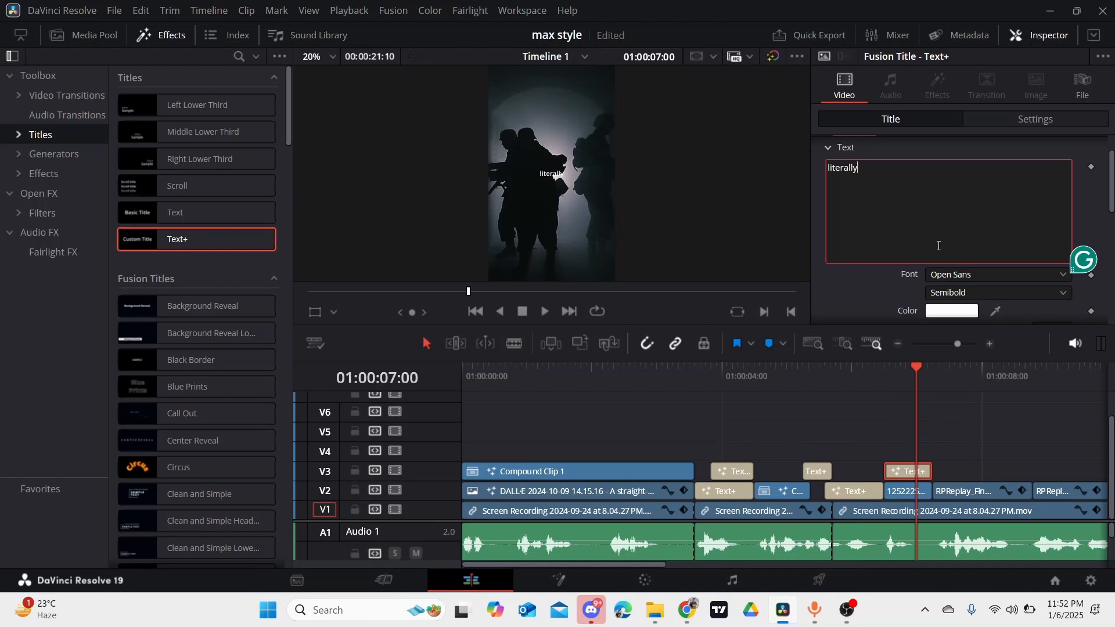
scroll(1003, 286, "down", 1)
scroll(1003, 285, "down", 1)
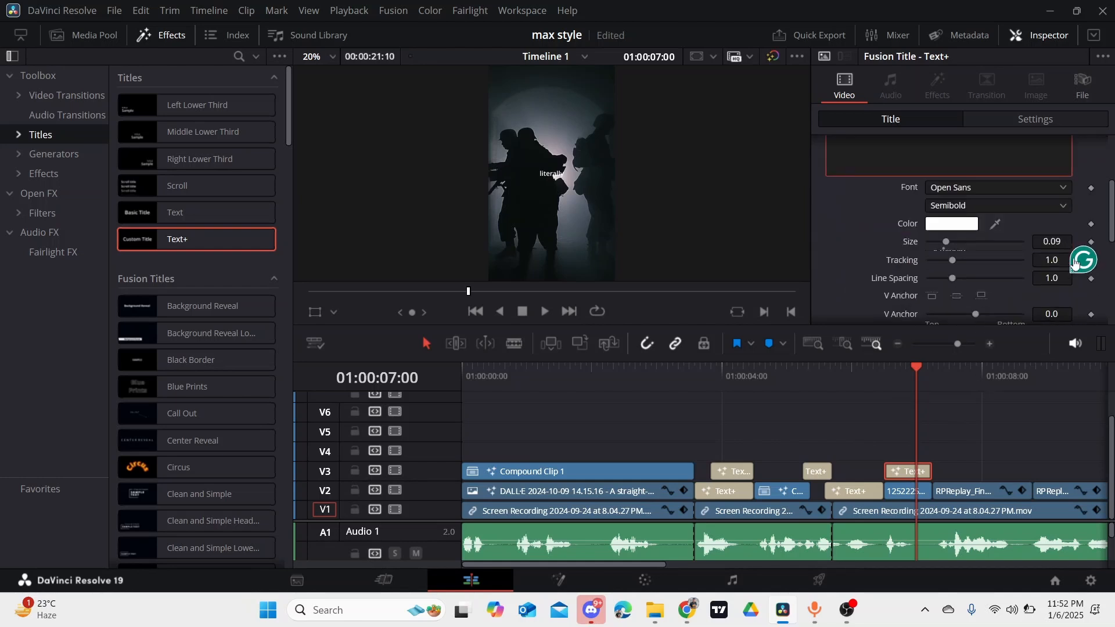
left_click(1051, 241)
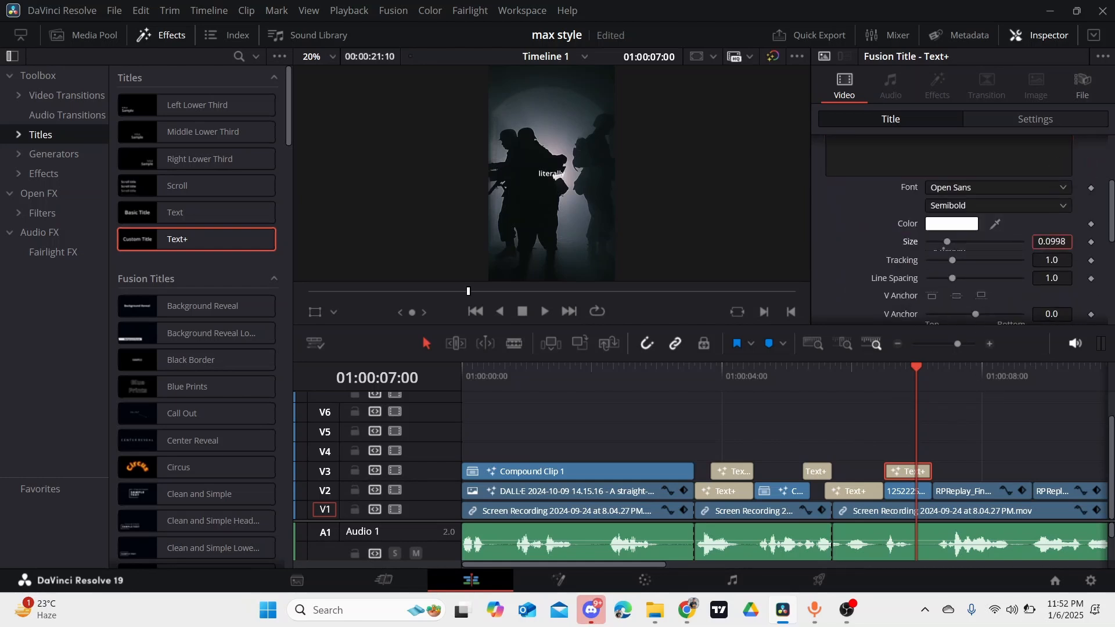
left_click_drag(1052, 241, 1094, 239)
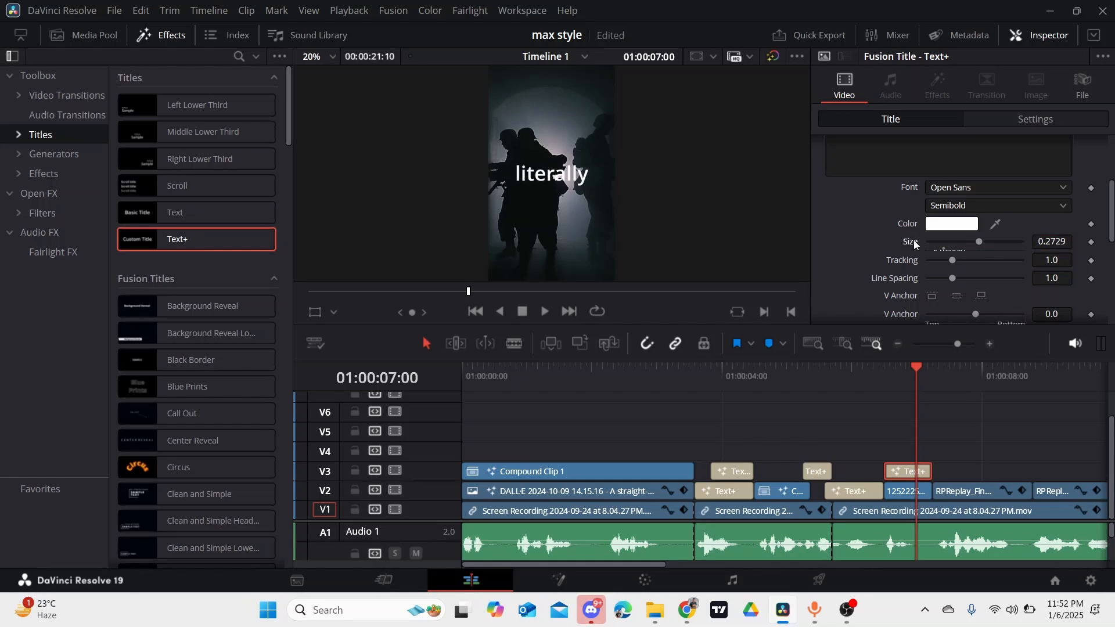
left_click(1062, 189)
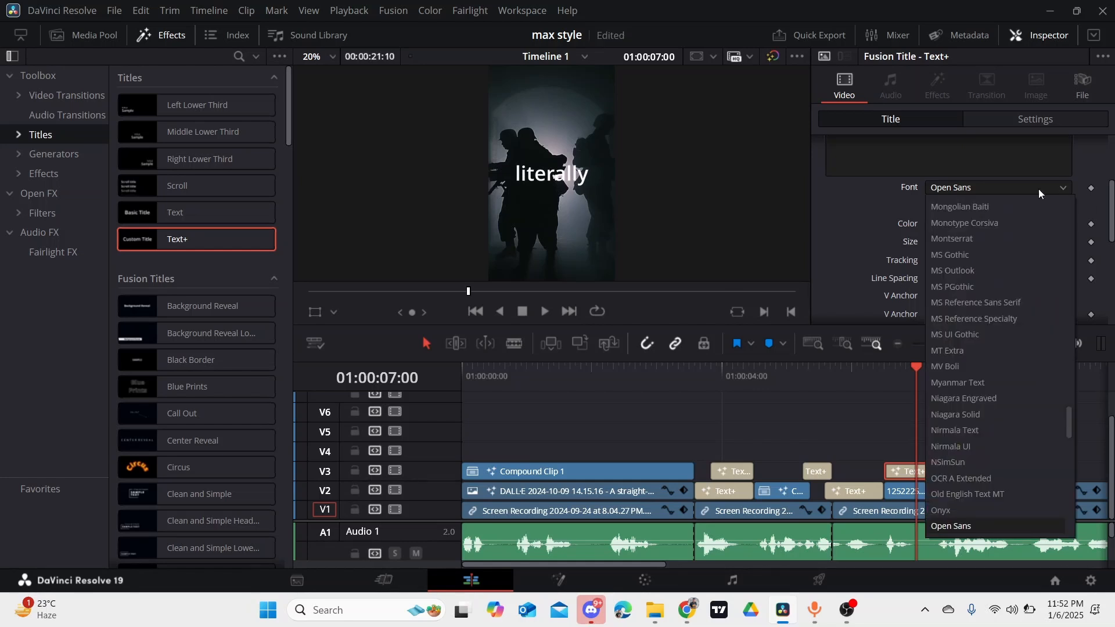
left_click(981, 235)
scroll(953, 215, "up", 3)
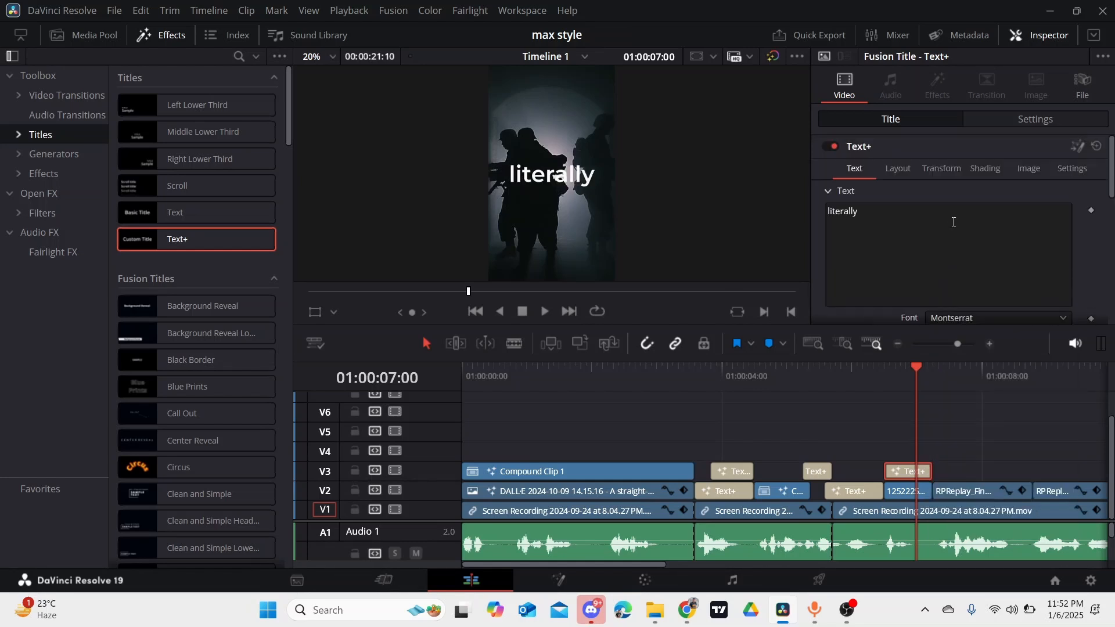
- Set the "literally" title's layout Center to about 0.388, 0.758 and its Y rotation to about -31.3
left_click(900, 170)
mouse_move(1048, 227)
left_mouse_down()
mouse_move(1112, 227)
mouse_move(1047, 222)
left_mouse_up()
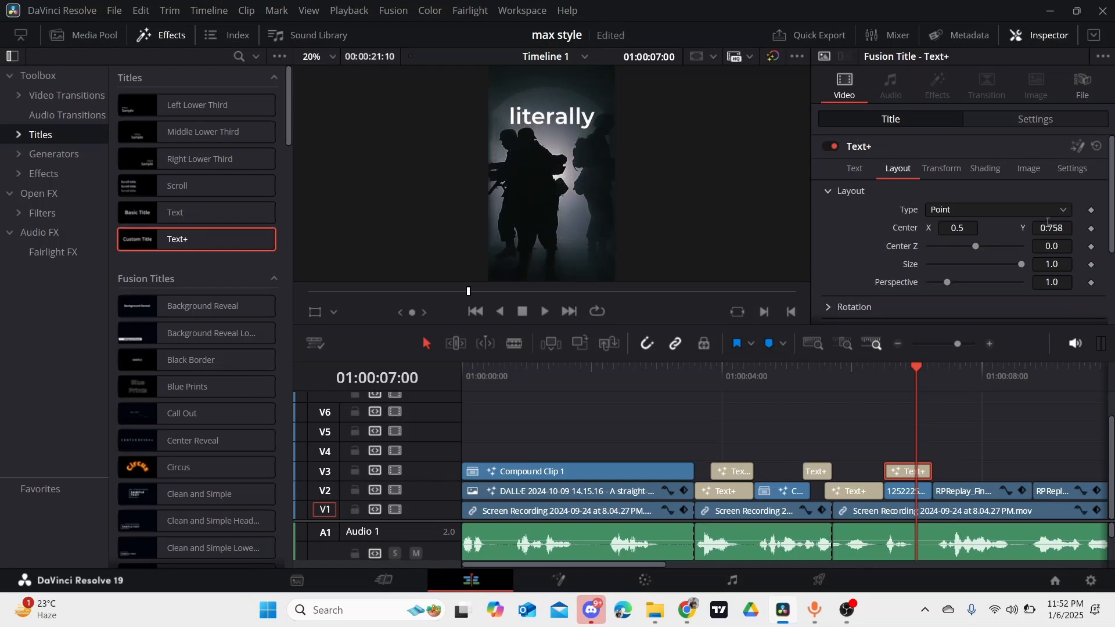
left_click_drag(975, 231, 942, 231)
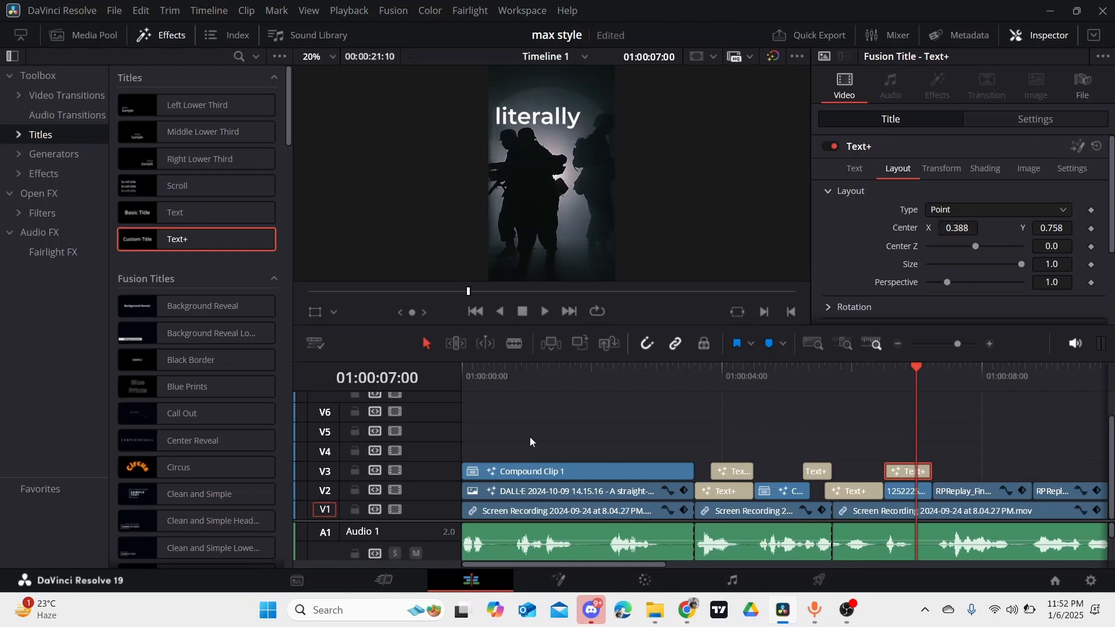
scroll(959, 238, "down", 4)
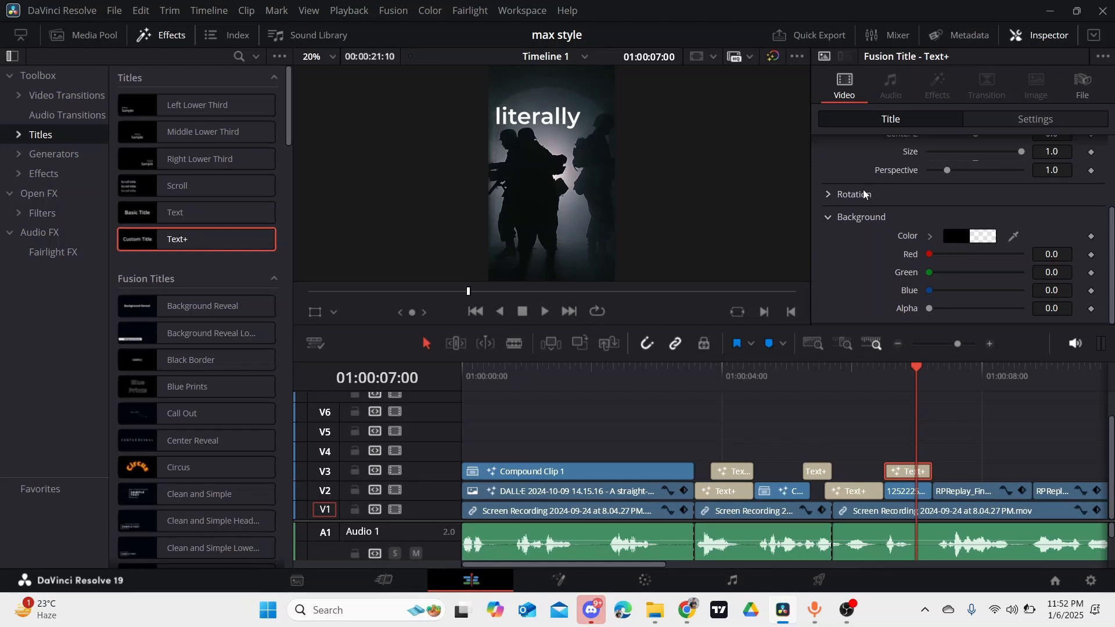
left_click(828, 195)
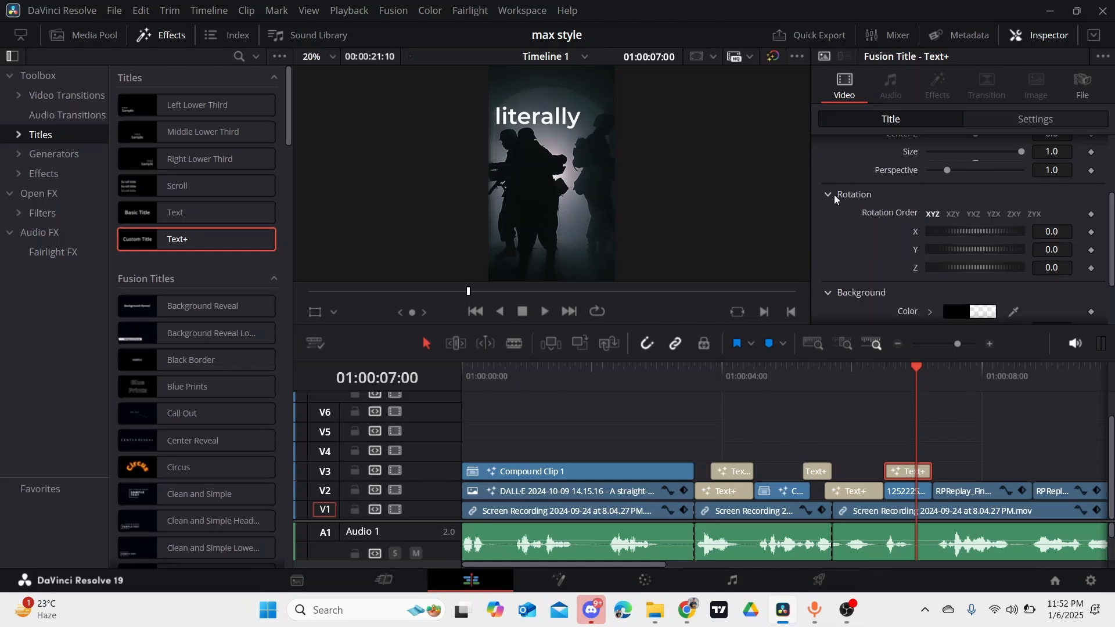
left_click_drag(954, 251, 945, 246)
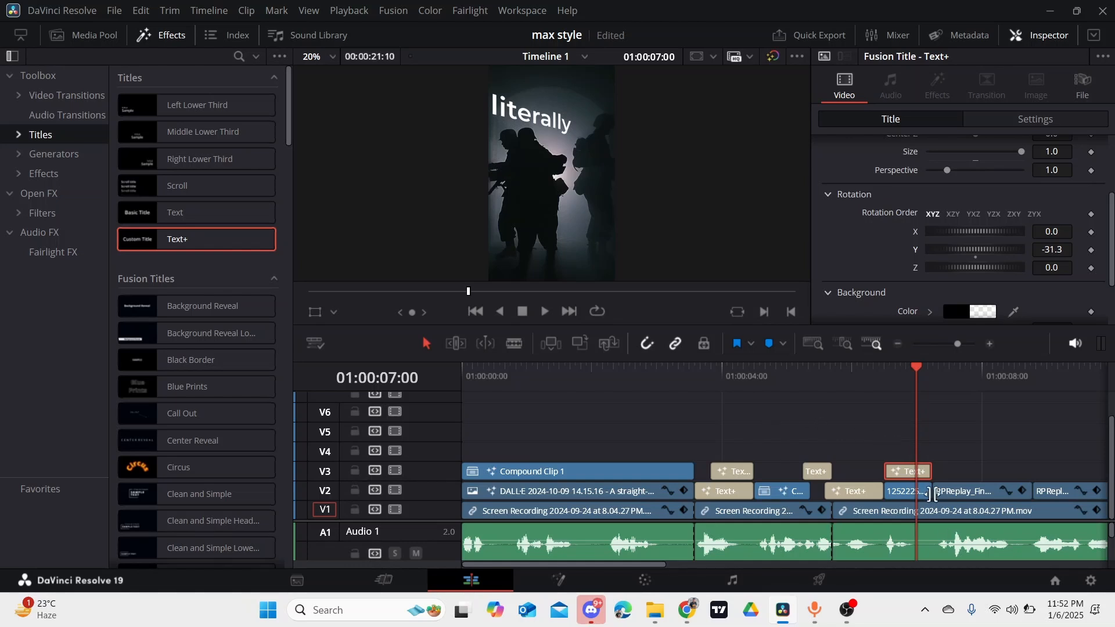
- Play the following section, then duplicate the "literally" title onto V3 above the adjacent RPReplay clip and extend it to that clip's end
key("space")
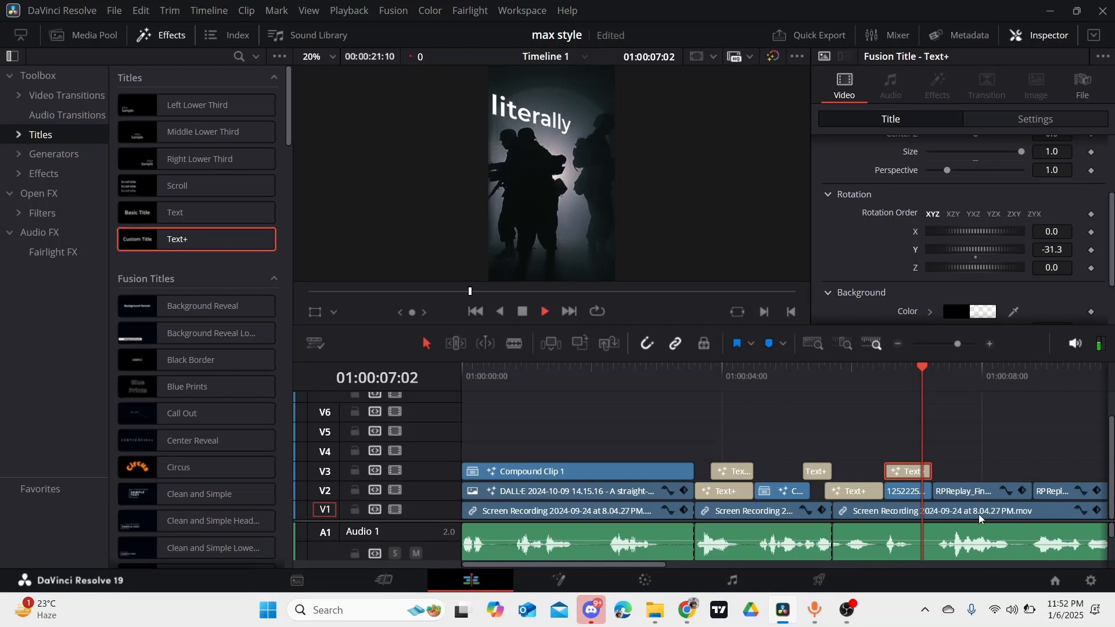
key("space")
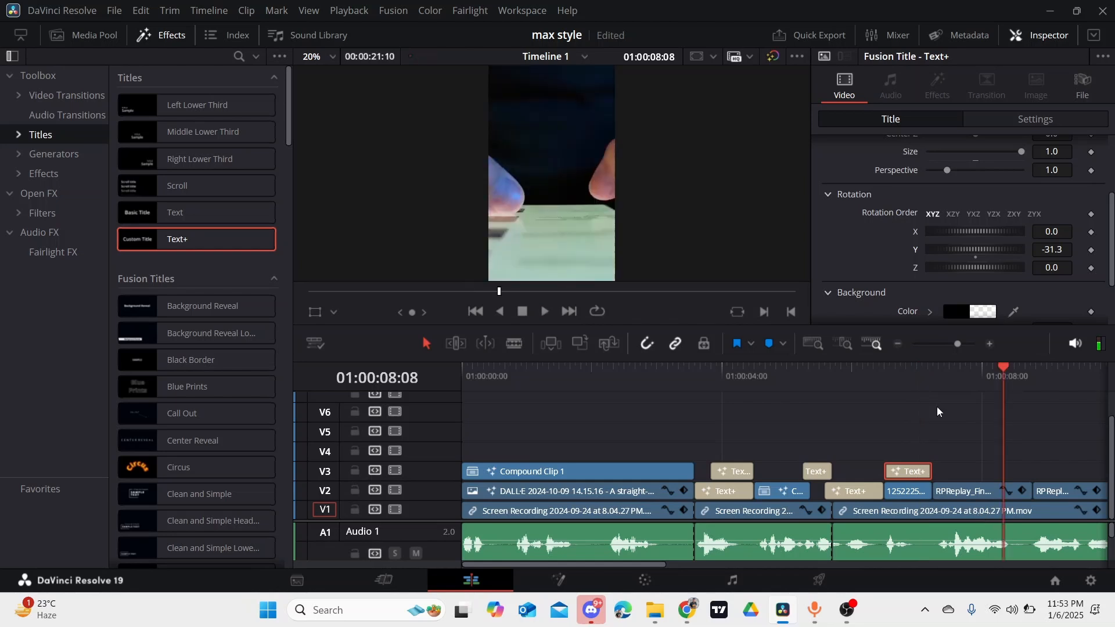
key("space")
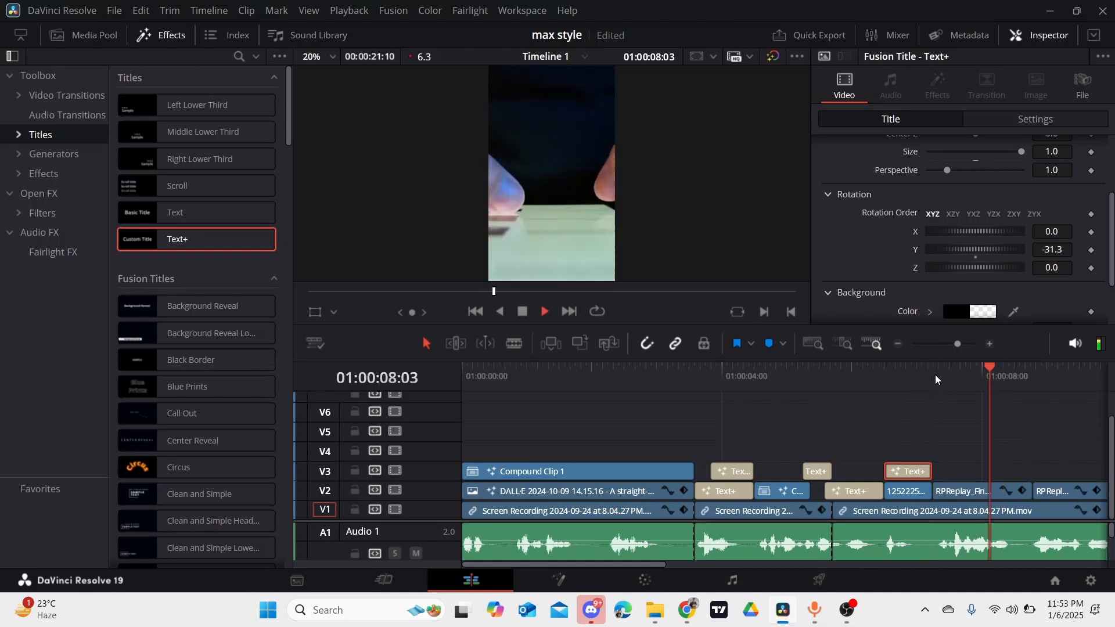
key("space")
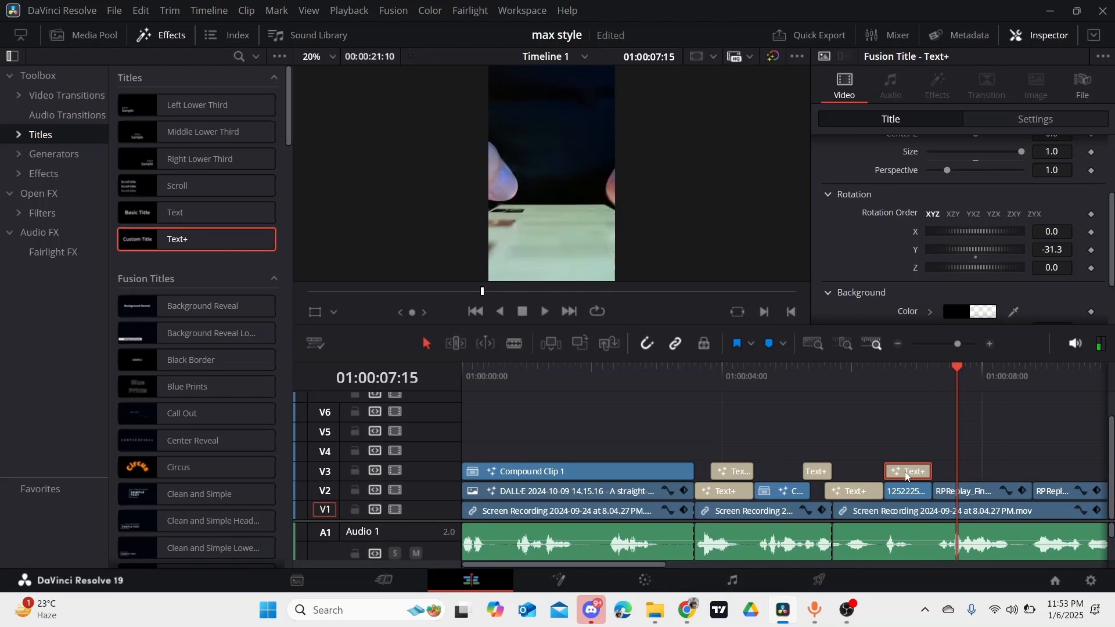
left_click_drag(909, 468, 1032, 471)
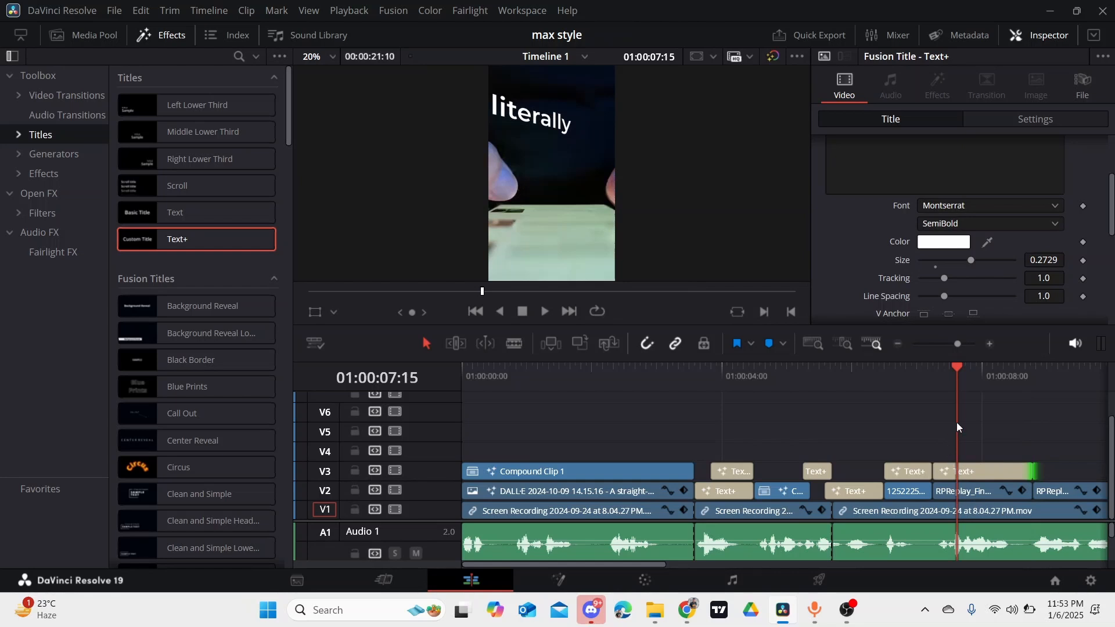
- Reduce the duplicated title's text size slightly and reset its Y rotation to 0
left_click(968, 465)
left_click_drag(1050, 260, 1021, 266)
scroll(1013, 255, "up", 3)
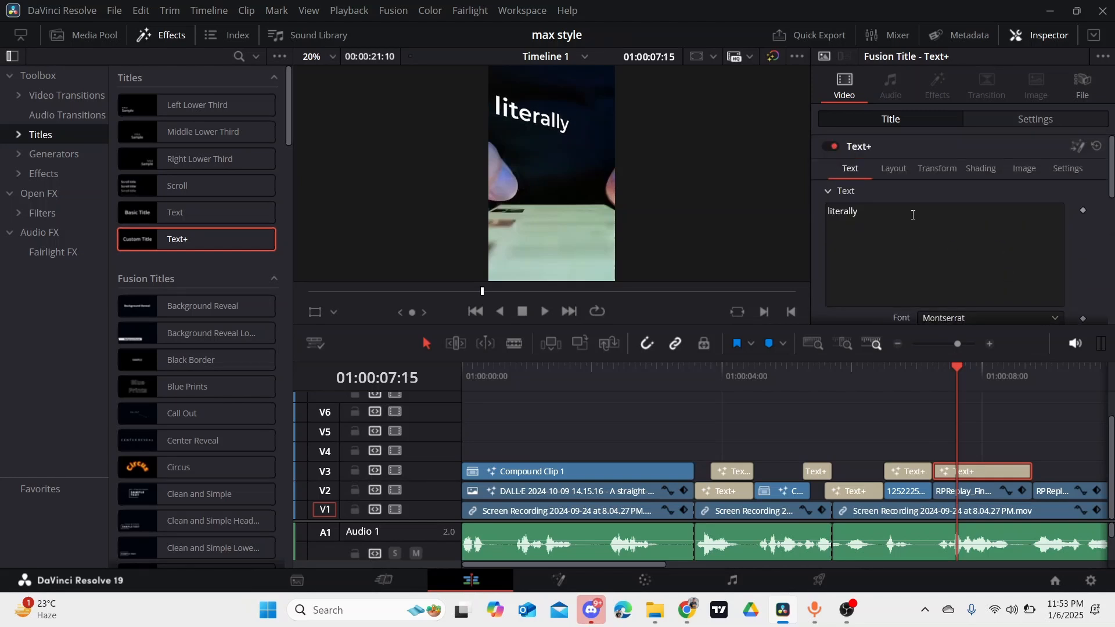
left_click(903, 173)
scroll(973, 236, "down", 3)
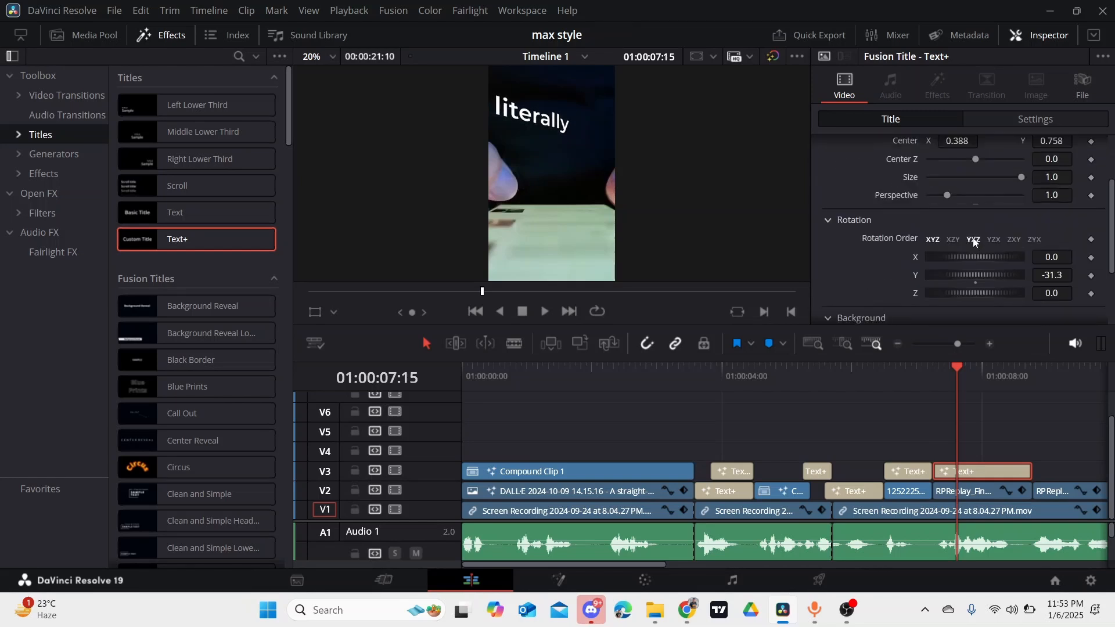
double_click(915, 277)
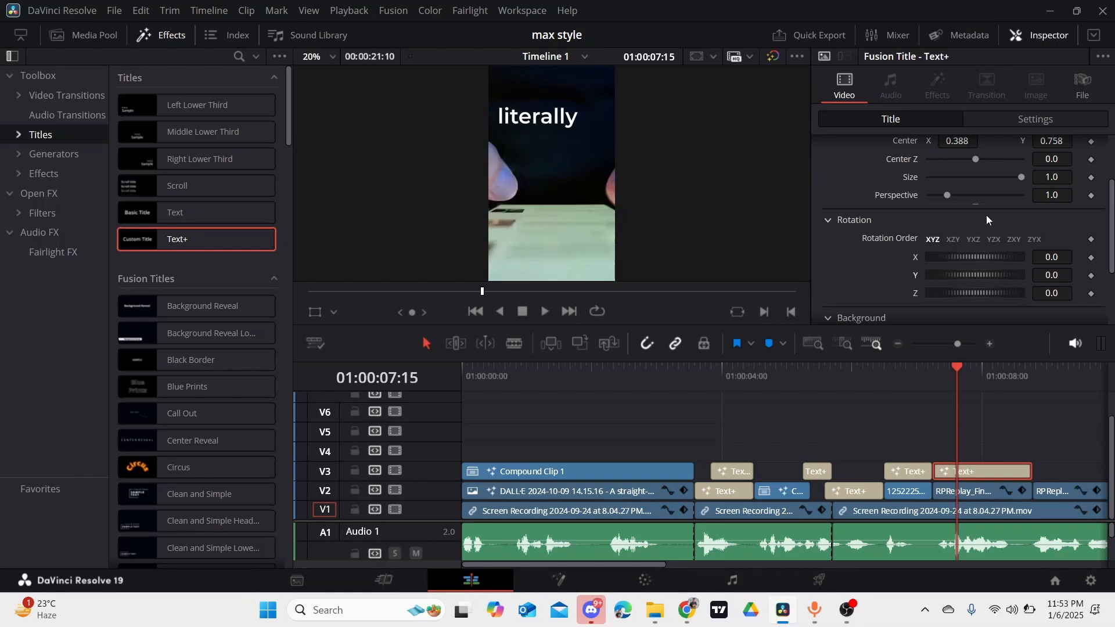
- Lower the duplicated title and center it horizontally in the frame through its layout Center values
scroll(955, 180, "up", 3)
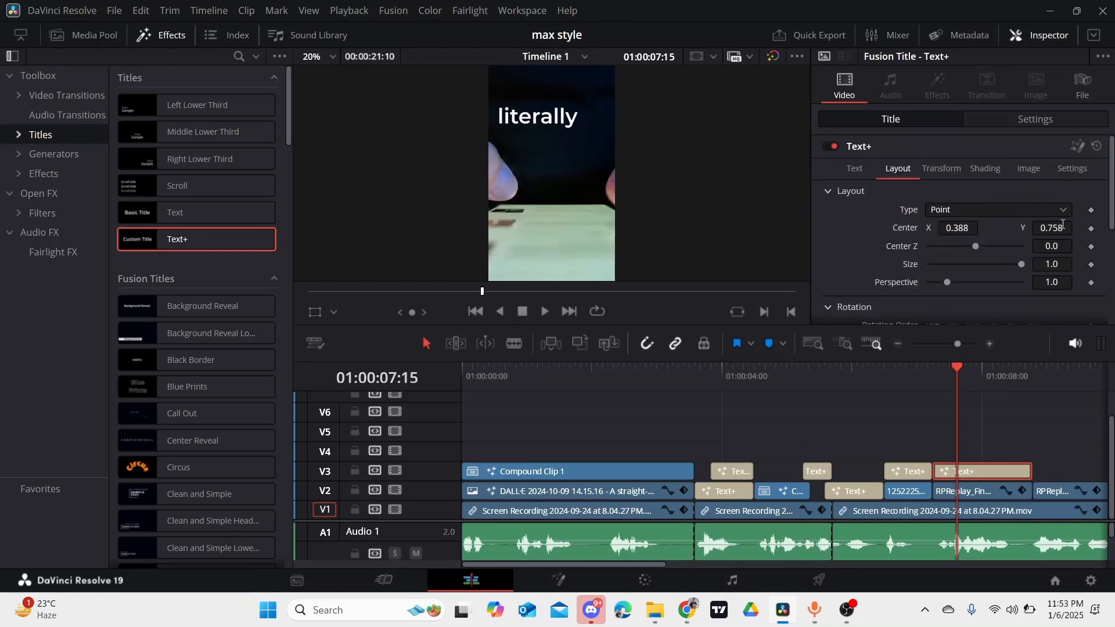
left_click_drag(1062, 224, 1051, 224)
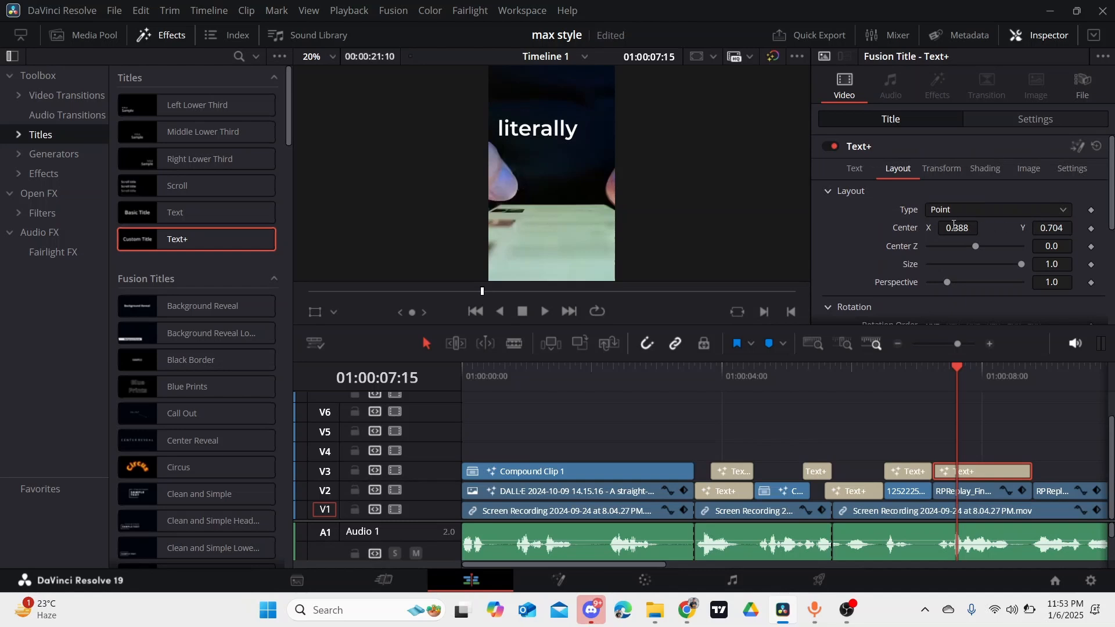
left_click_drag(954, 225, 974, 229)
- Replace the duplicated title's text with "in"
left_click(854, 169)
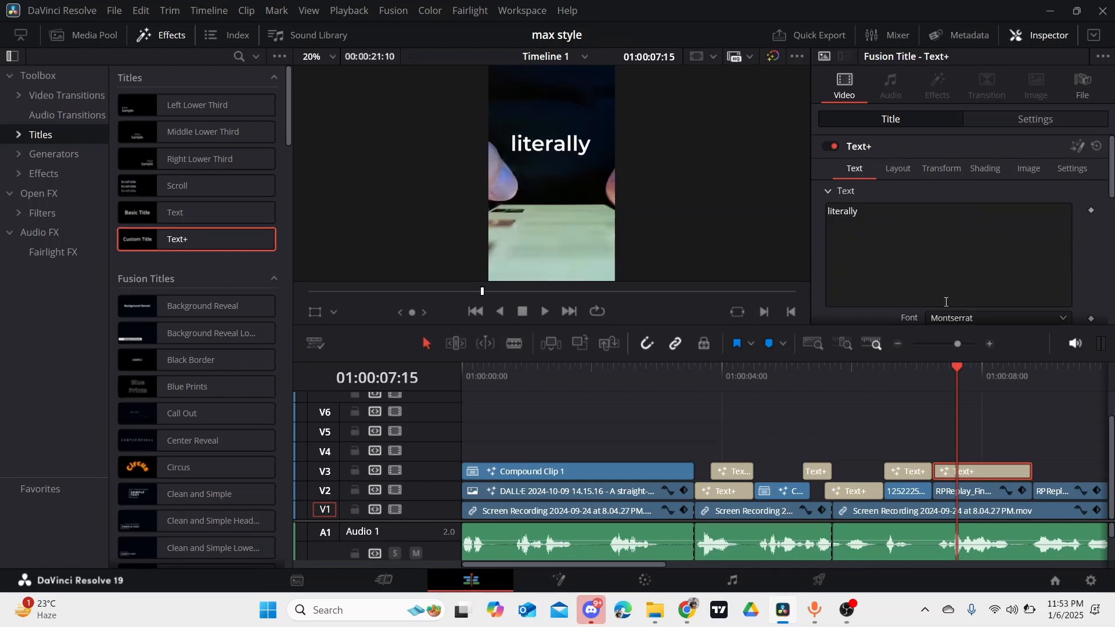
left_click(877, 221)
key("BackSpace")
key("BackSpace")
key("BackSpace")
key("BackSpace")
key("BackSpace")
key("BackSpace")
key("BackSpace")
key("BackSpace")
key("BackSpace")
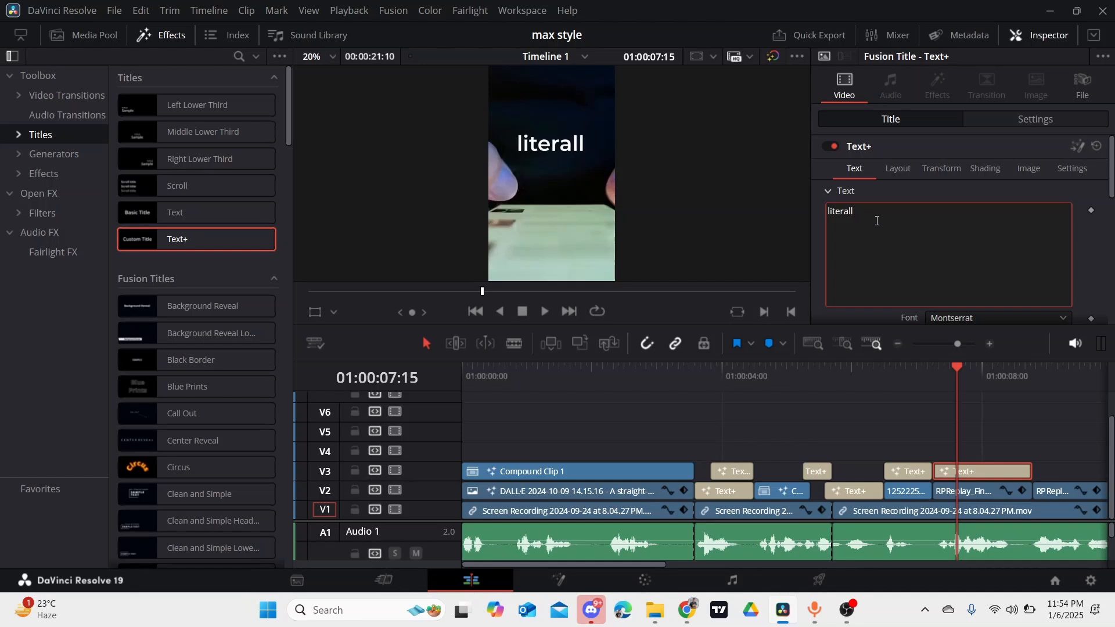
type("in")
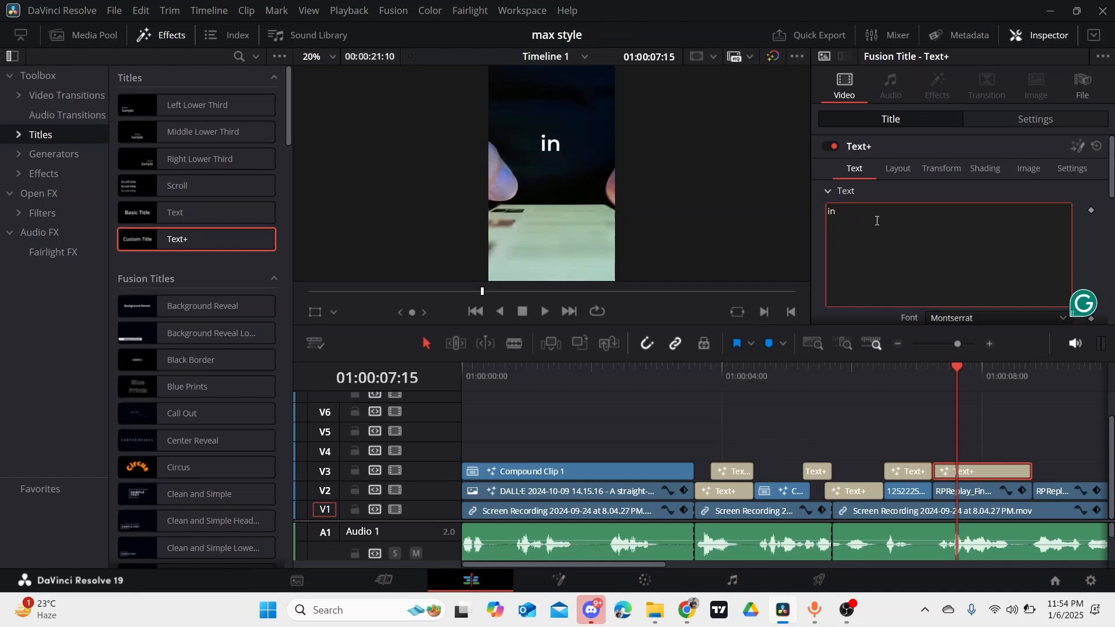
- Play the section under the "in" title, then duplicate that title onto V4 at 01:00:07:12 and trim it to the original title's end
scroll(888, 219, "down", 1)
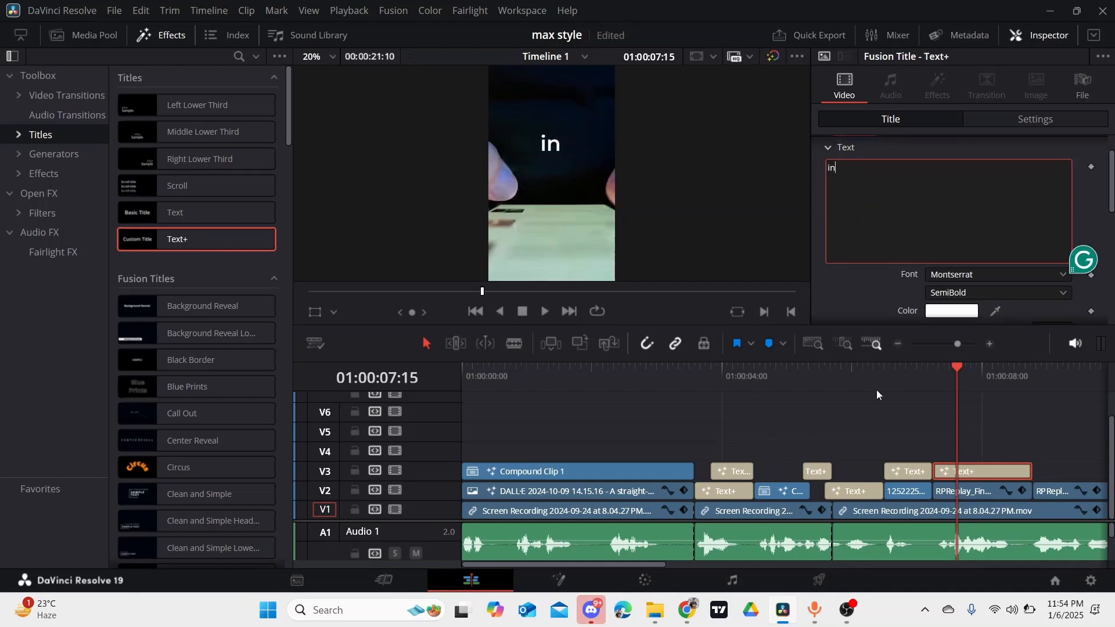
left_click(987, 436)
key("space")
key("space")
left_click(964, 472)
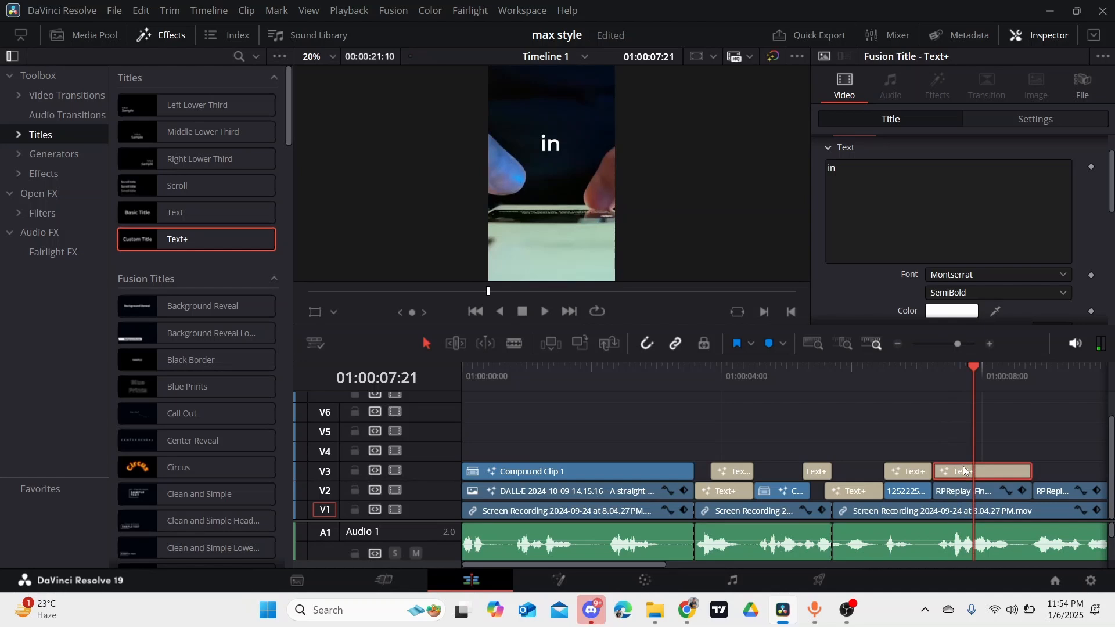
left_click_drag(985, 470, 986, 445)
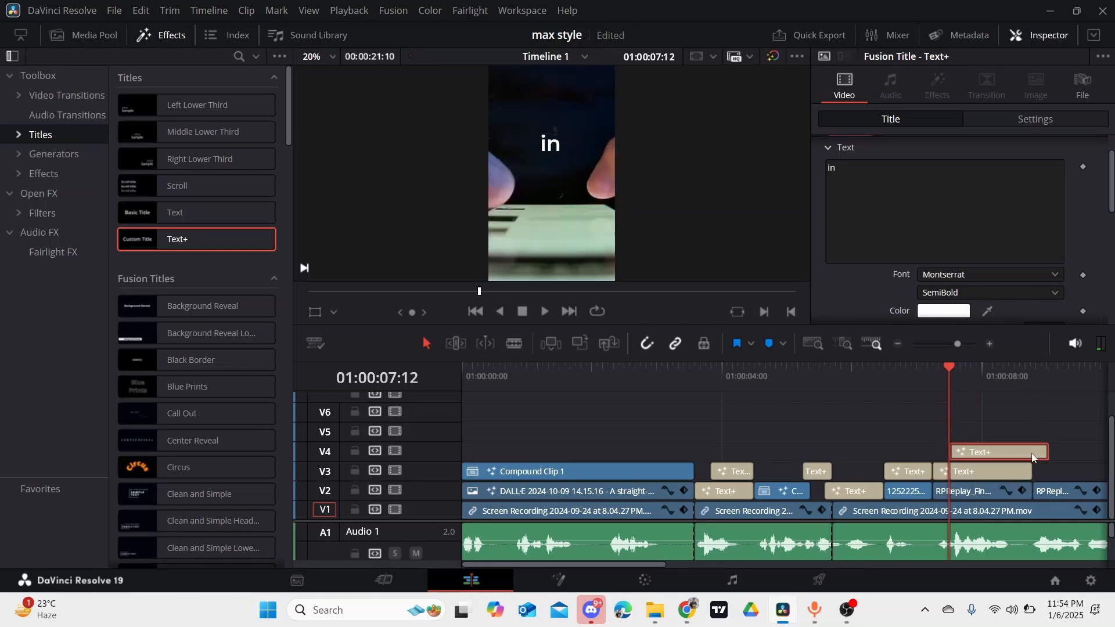
left_click_drag(1046, 451, 1031, 450)
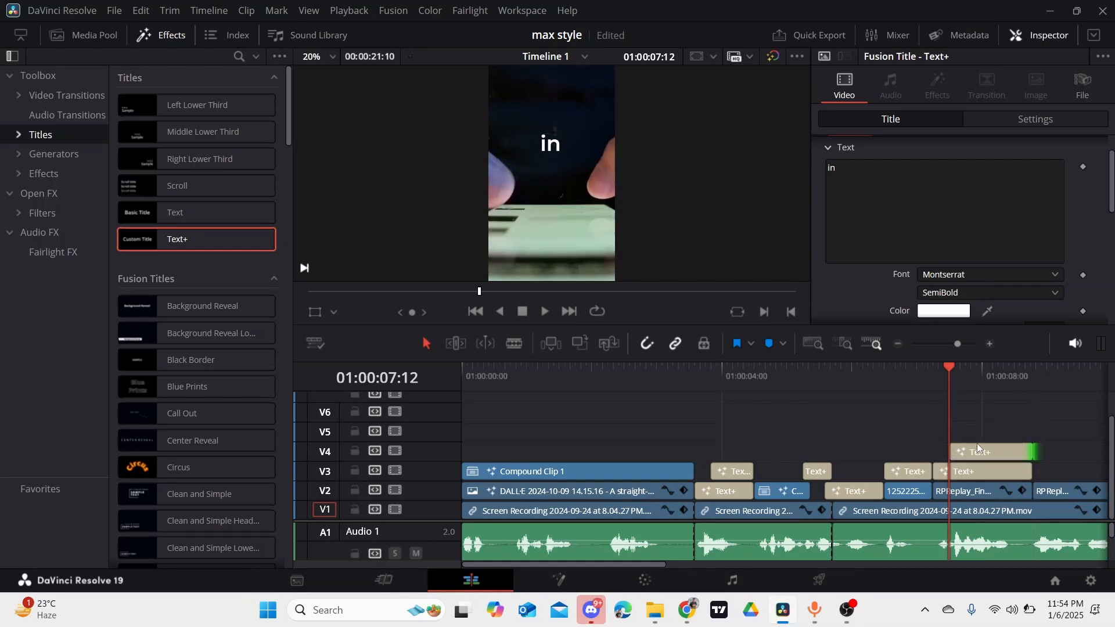
- Replace the V4 title's text with "three generation" and reduce its text size to 0.1646
left_click(842, 176)
key("BackSpace")
key("BackSpace")
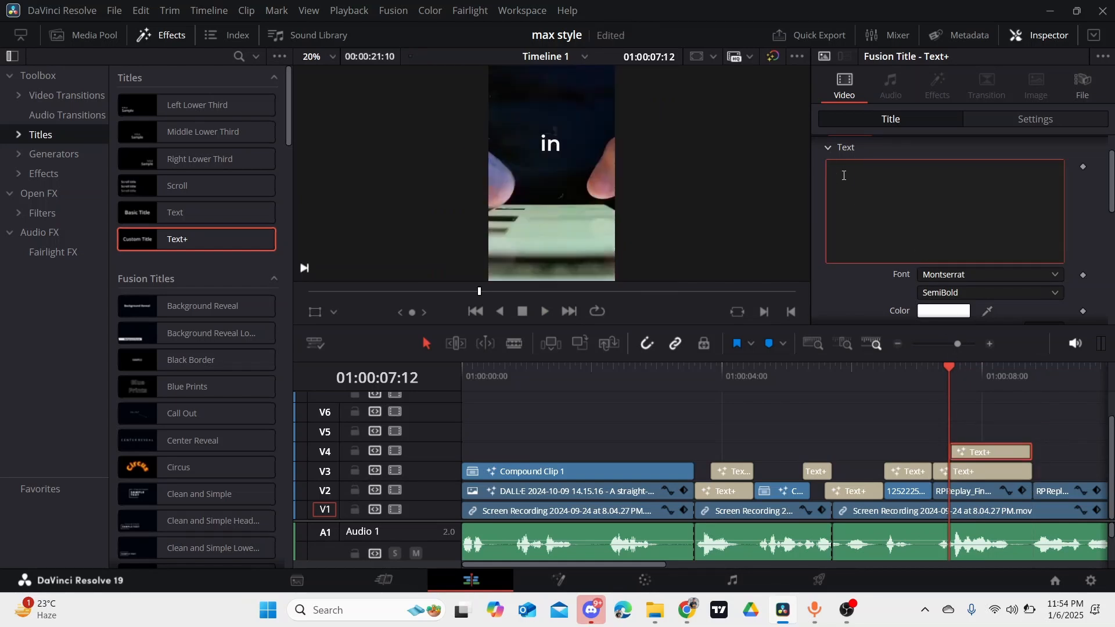
type("three")
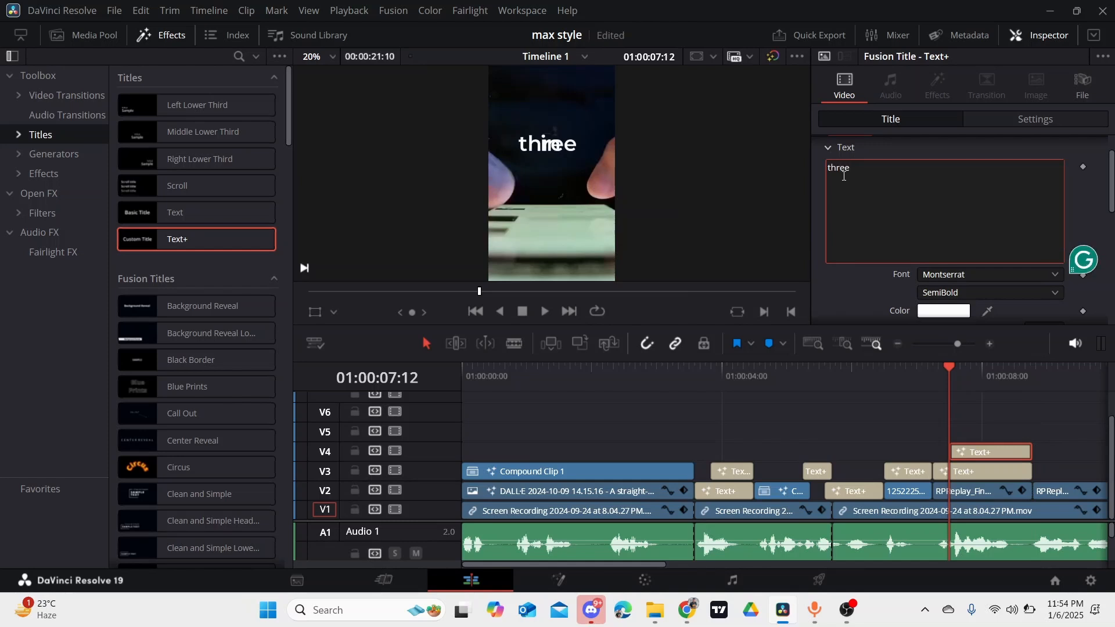
type(" gener")
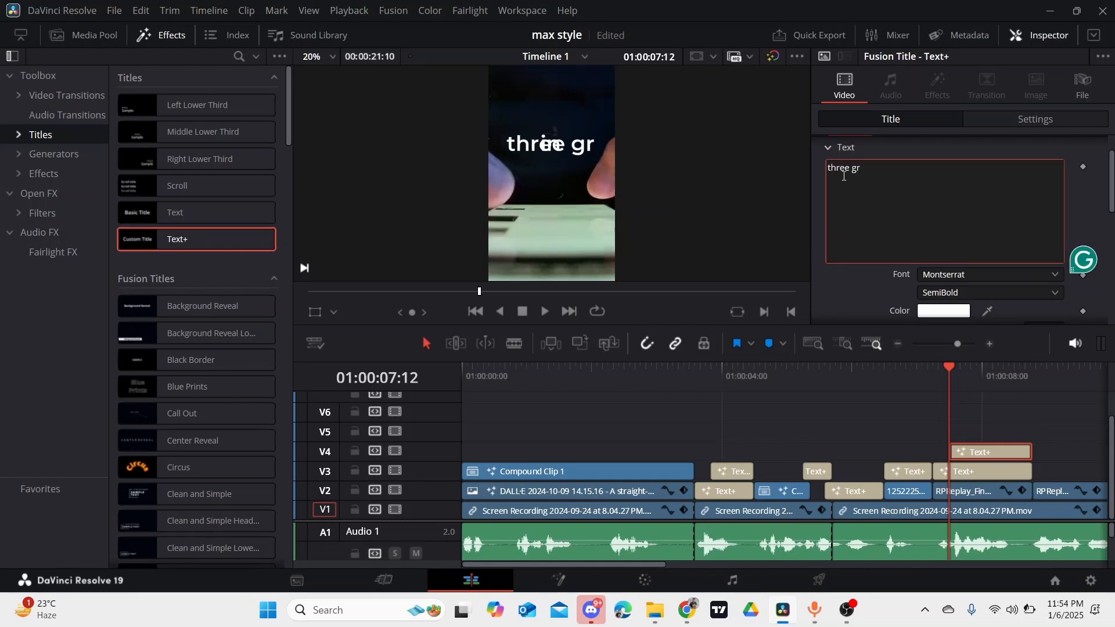
key("BackSpace")
type("eneration")
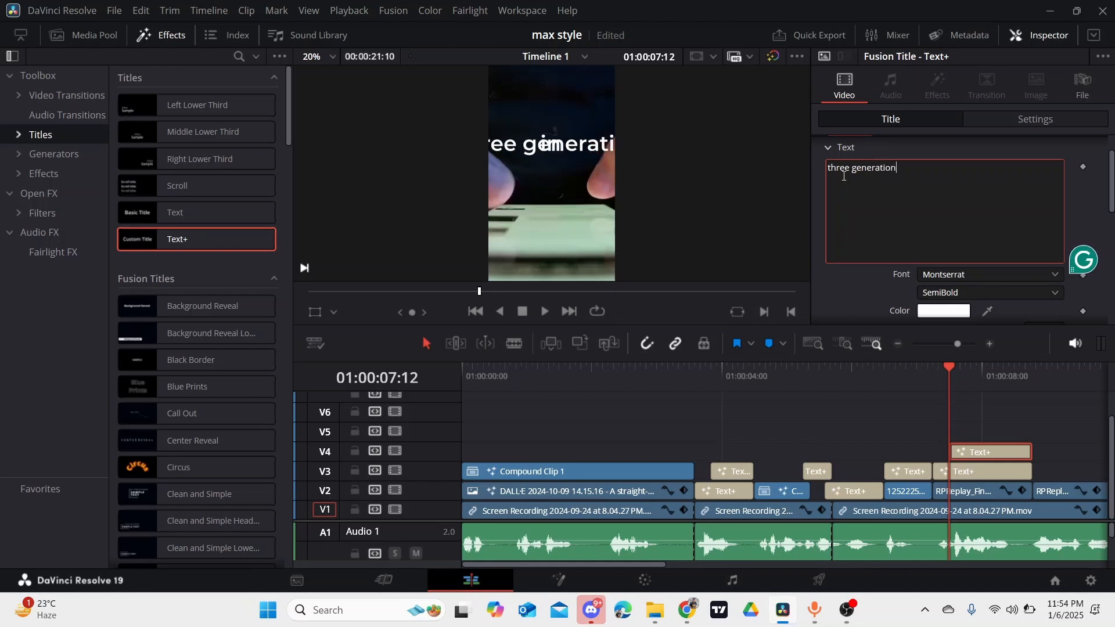
scroll(1034, 236, "down", 1)
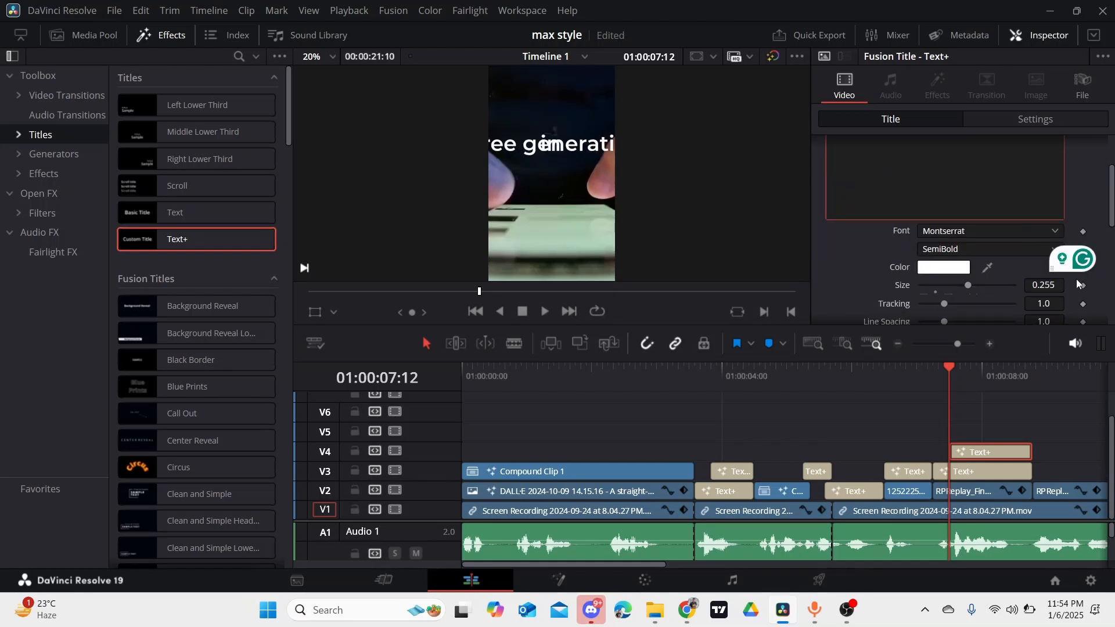
mouse_move(1054, 285)
left_mouse_down()
mouse_move(995, 285)
mouse_move(1046, 284)
left_mouse_up()
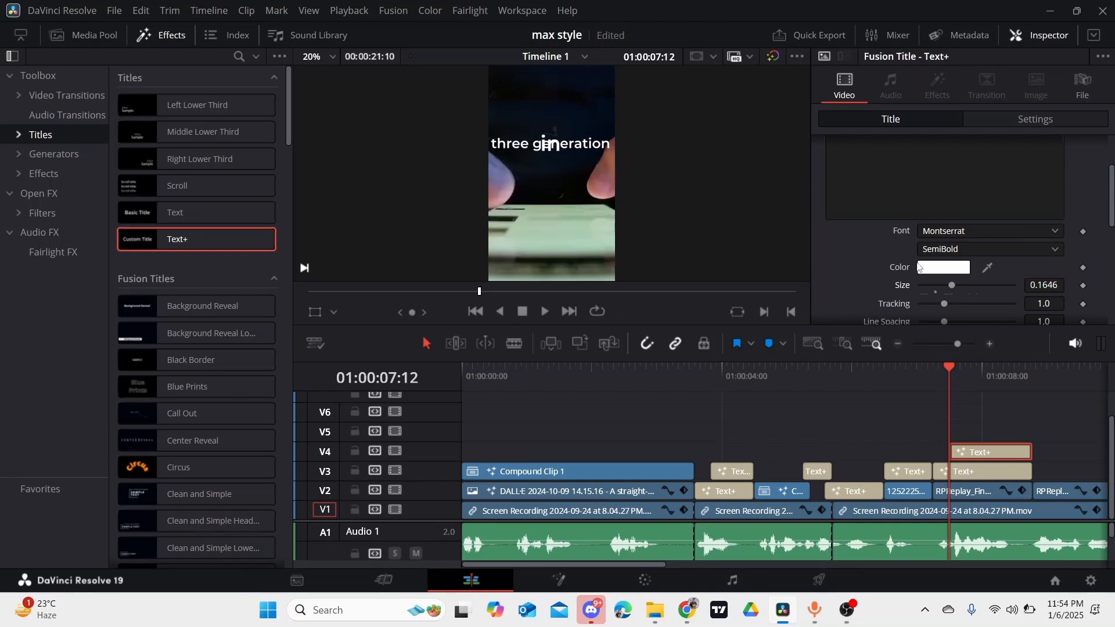
- Change the V4 caption to "three generations" and lower it through its layout Center Y so it sits just beneath "in"
scroll(906, 172, "up", 3)
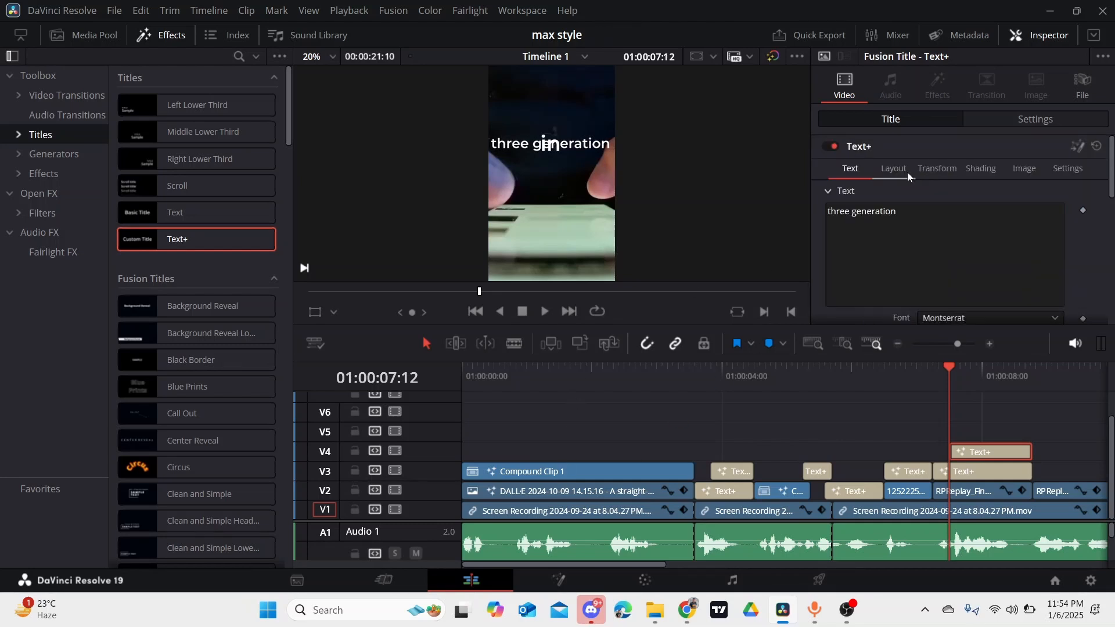
left_click(901, 209)
type("s")
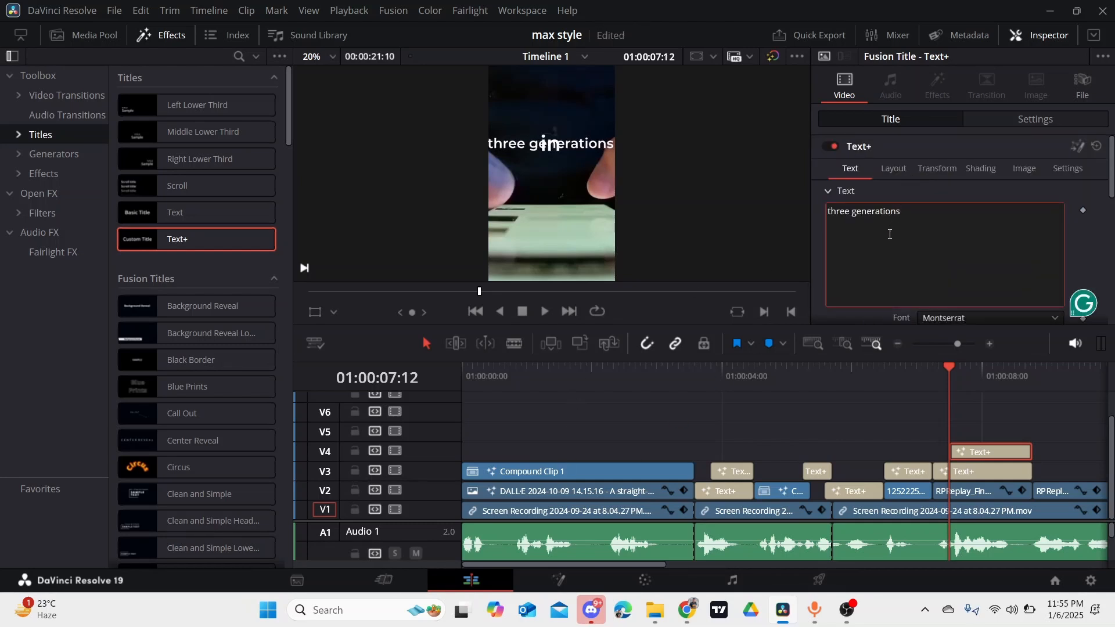
left_click(901, 172)
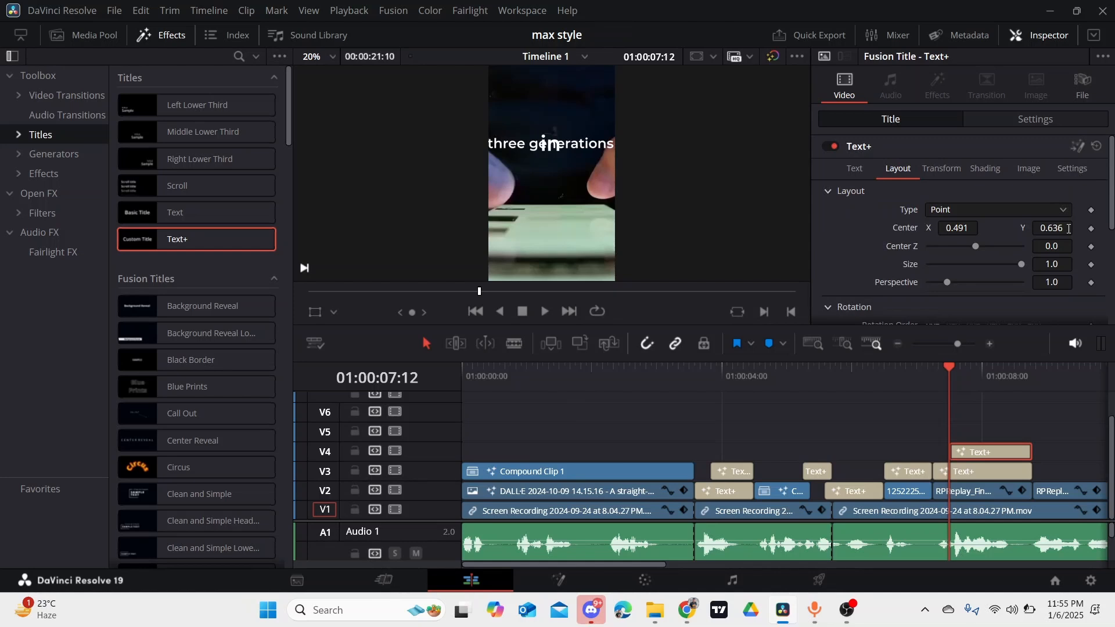
left_click_drag(1068, 228, 1050, 228)
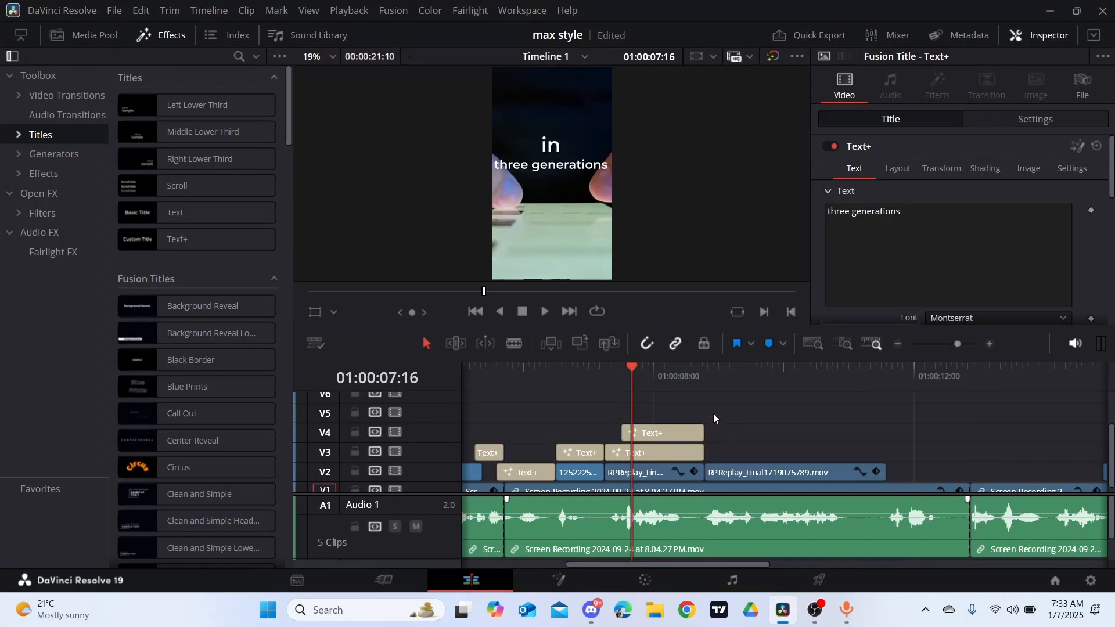
- Combine the "in" and "three generations" titles into a compound clip and open it in Fusion
left_click_drag(714, 409, 672, 450)
right_click(672, 433)
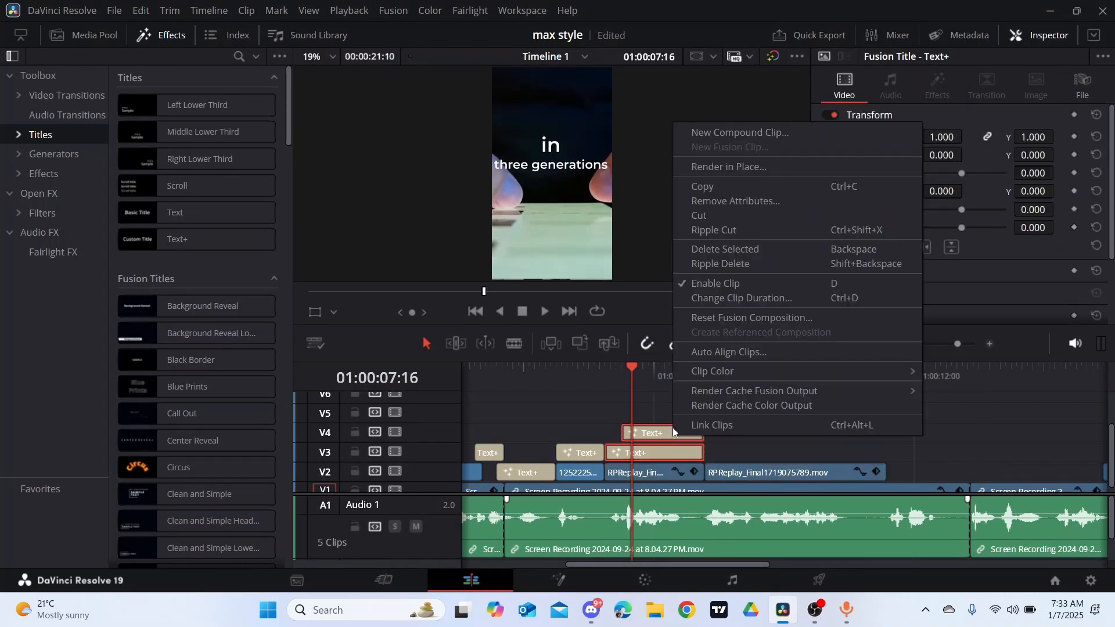
left_click(722, 135)
left_click(668, 346)
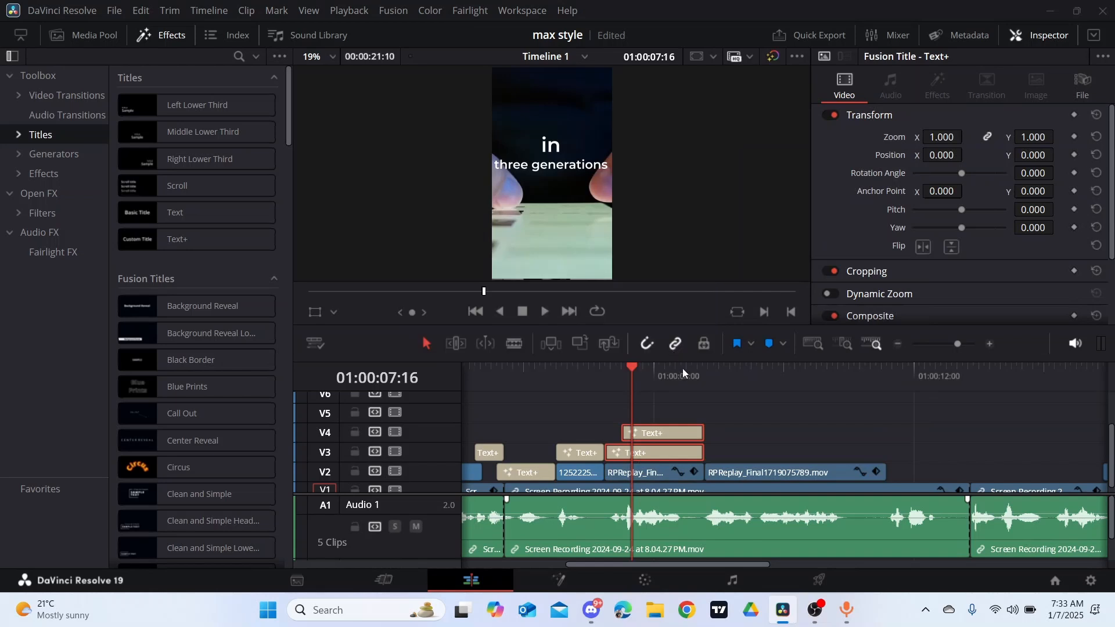
right_click(680, 458)
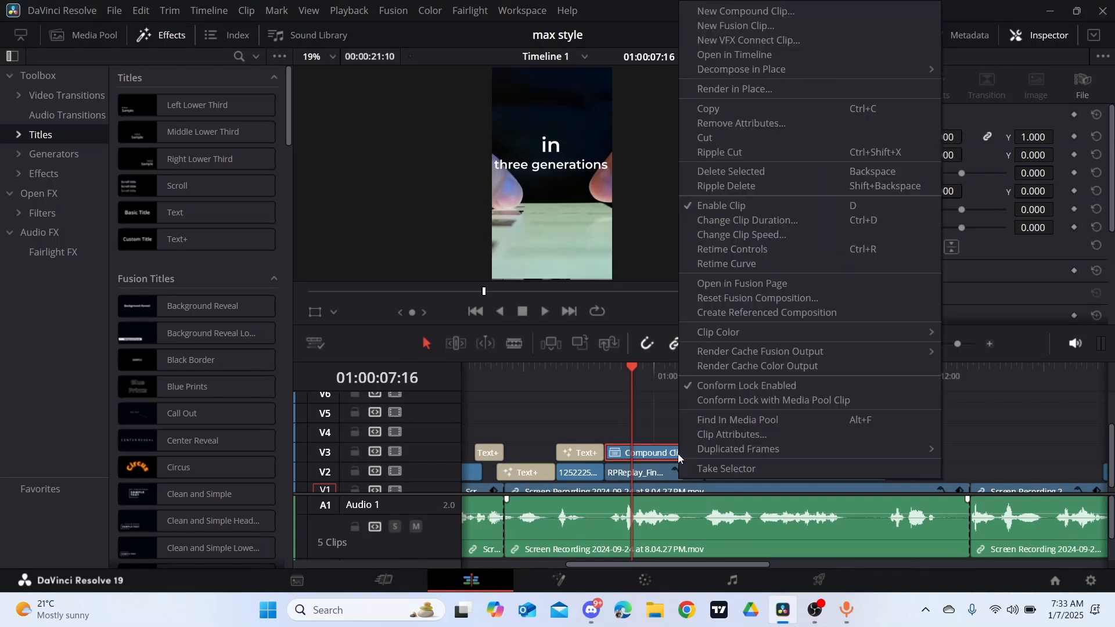
left_click(733, 281)
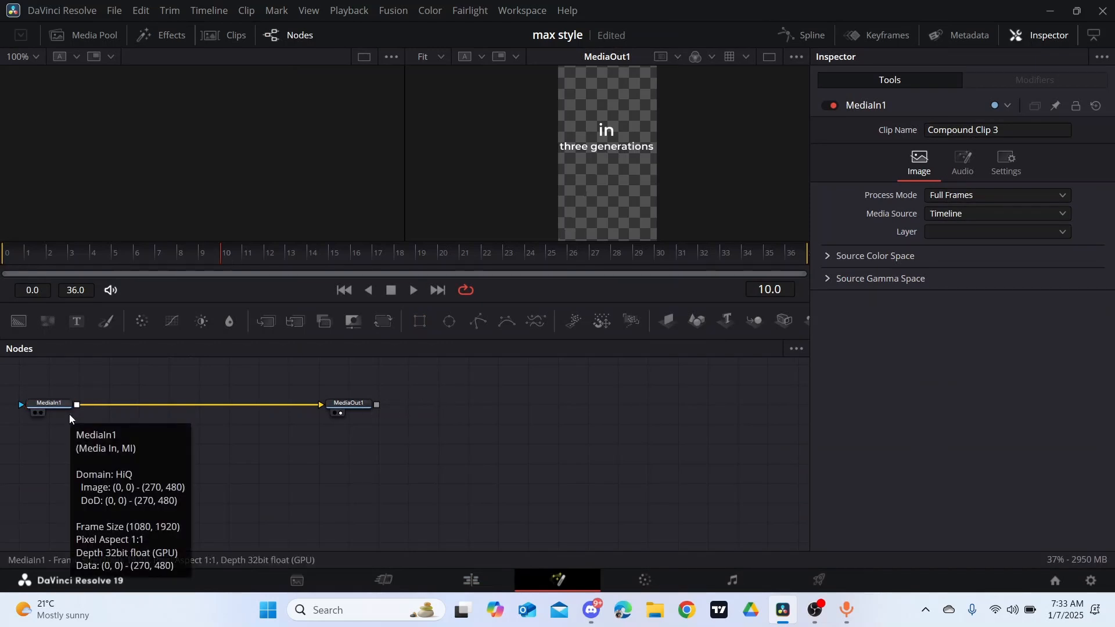
- Insert a Gaussian Blur between MediaIn1 and MediaOut1 and keyframe its Strength at 0 on frame 30
key("shift+space")
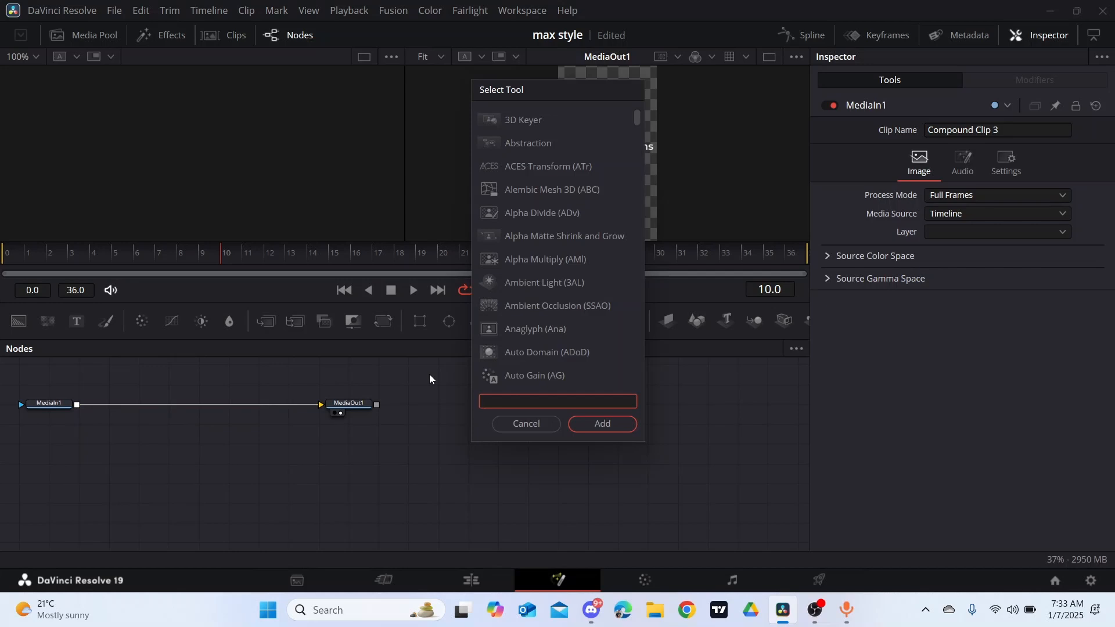
type("g")
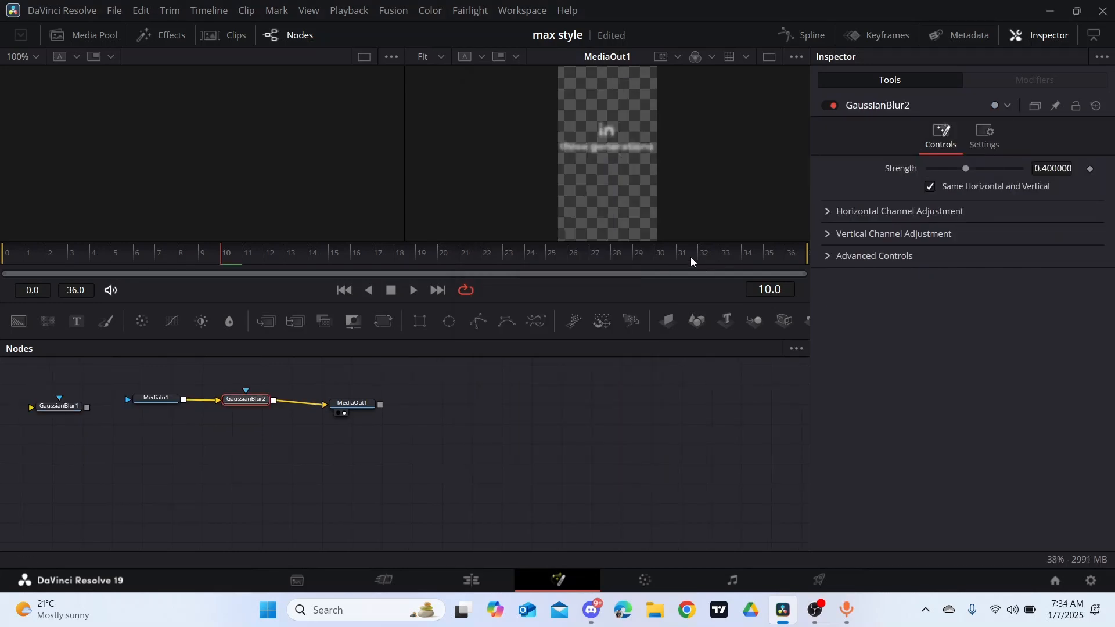
left_click(656, 248)
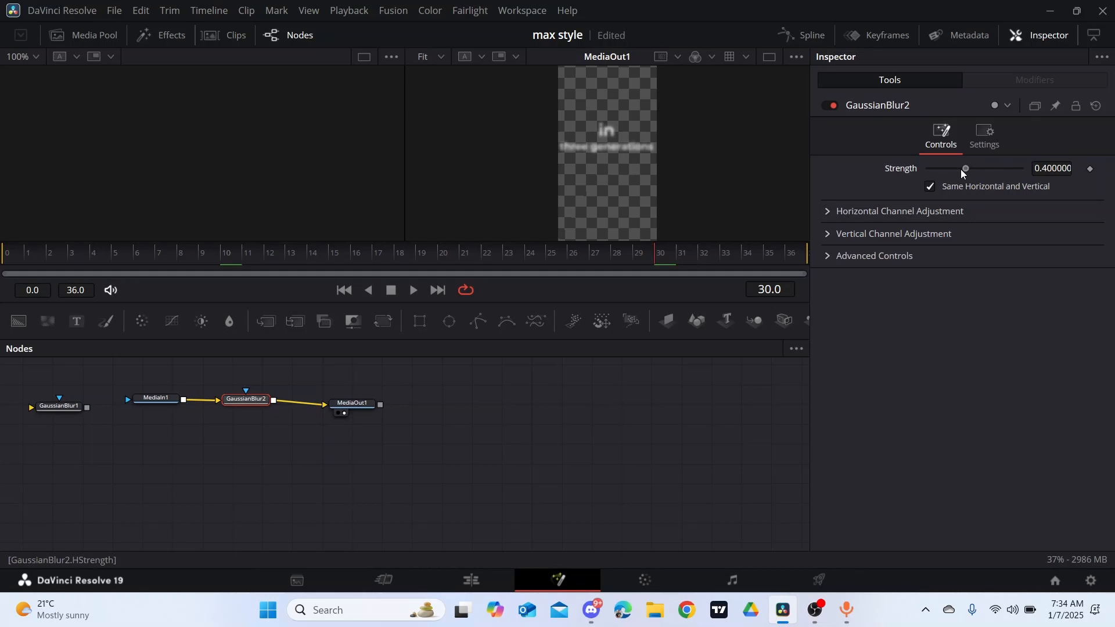
left_click_drag(960, 169, 915, 169)
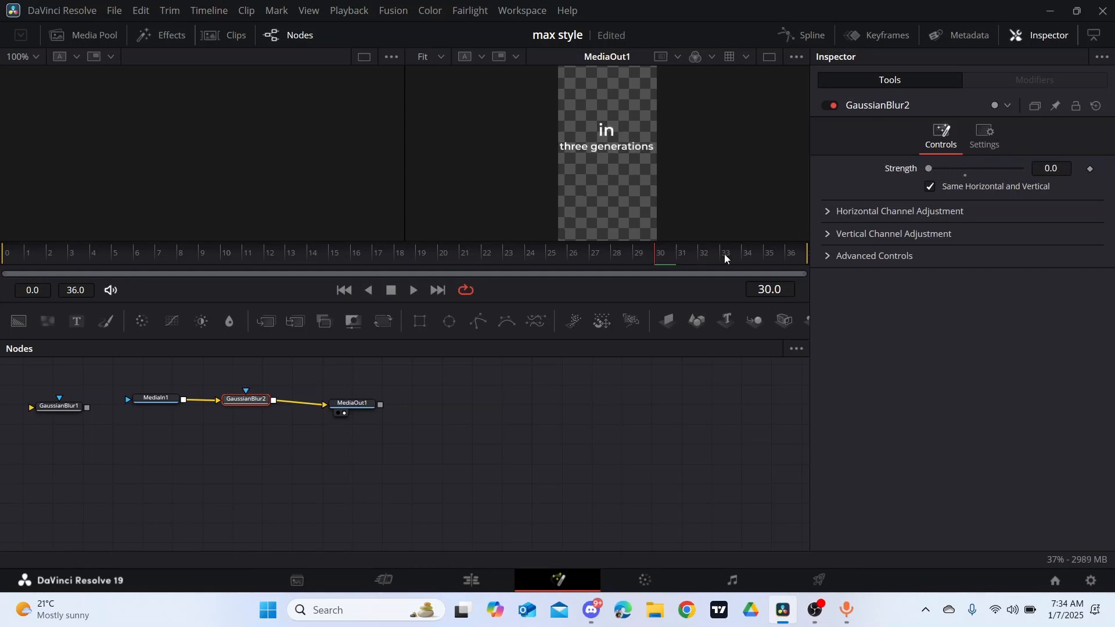
left_click(1090, 169)
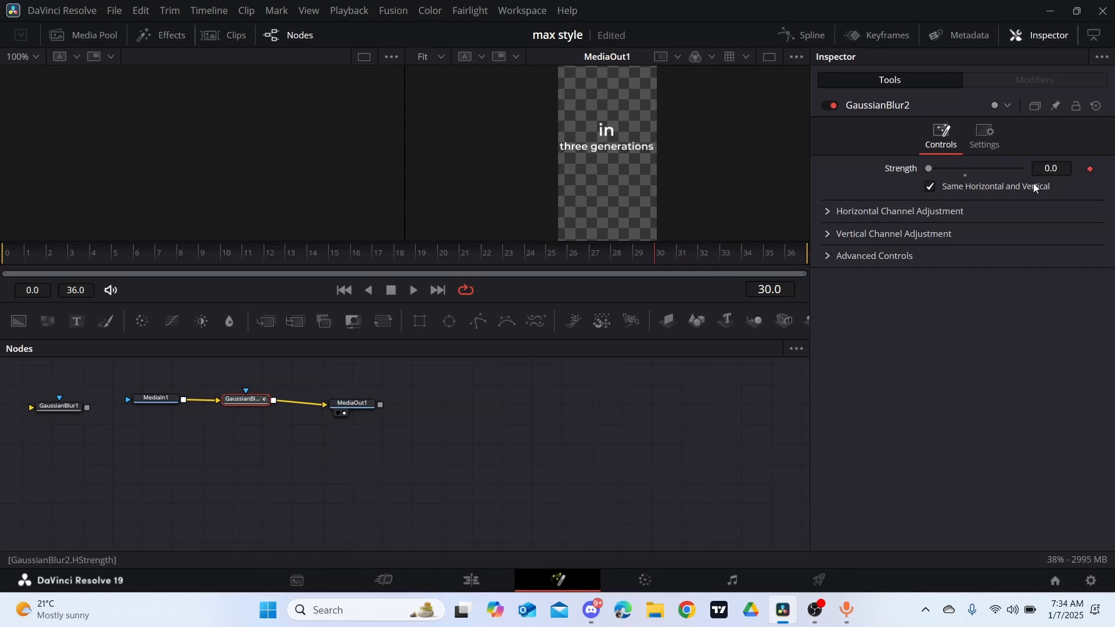
- Keyframe the Gaussian Blur's Strength at 0.331 on frame 35
left_click_drag(655, 264, 761, 265)
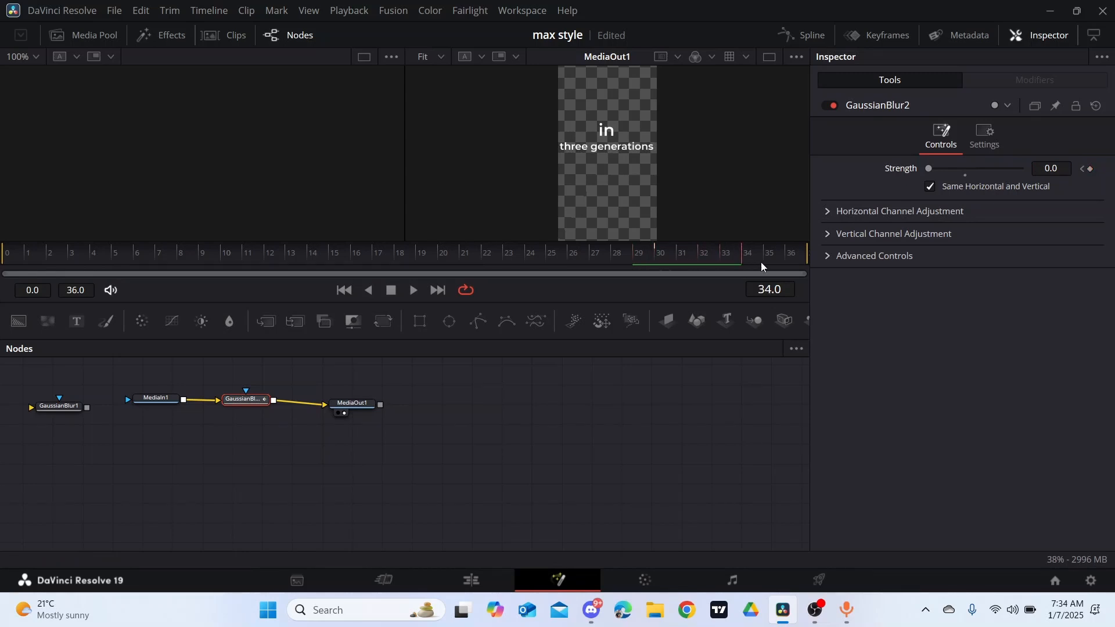
left_click(1089, 169)
left_click_drag(930, 169, 959, 168)
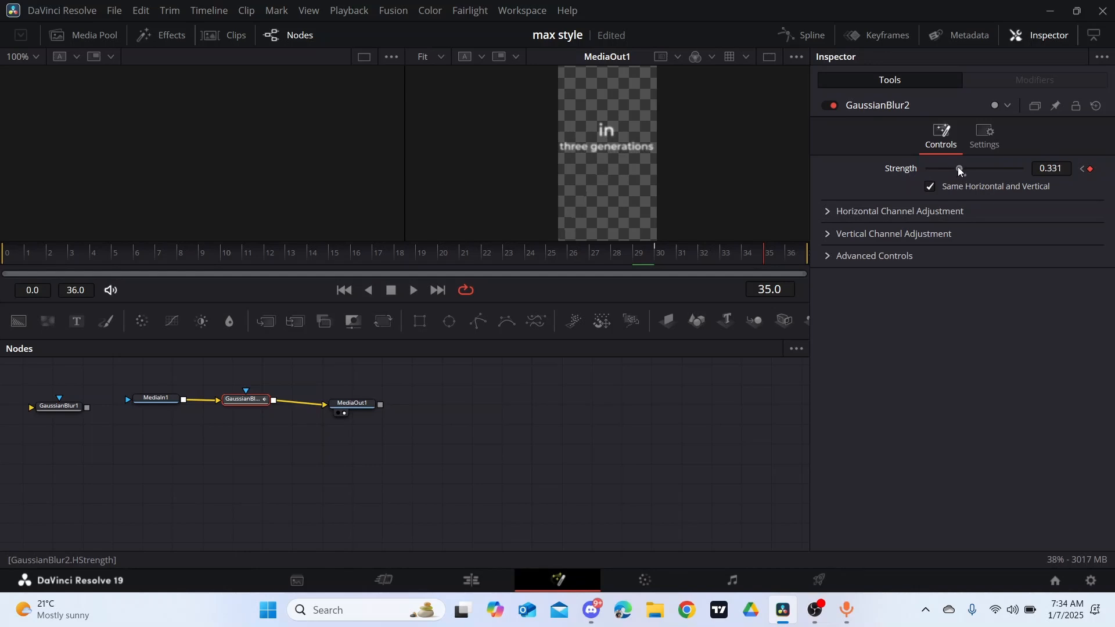
- Smooth the blur's Strength keyframes into an eased curve in the spline editor, and return to the Edit page
left_click(806, 34)
left_click(427, 387)
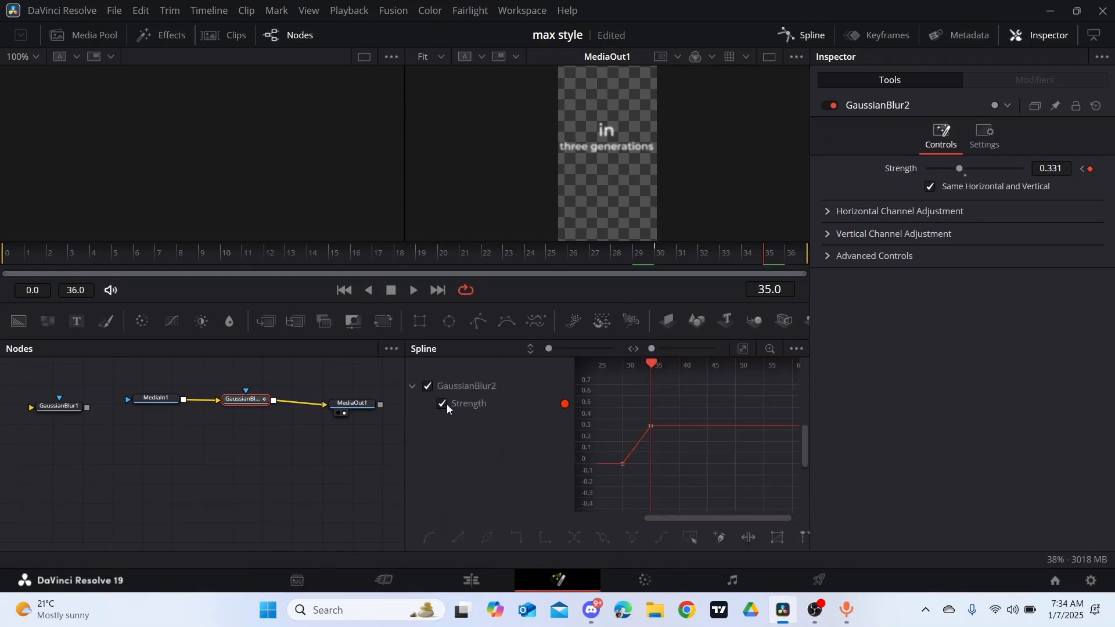
left_click(744, 350)
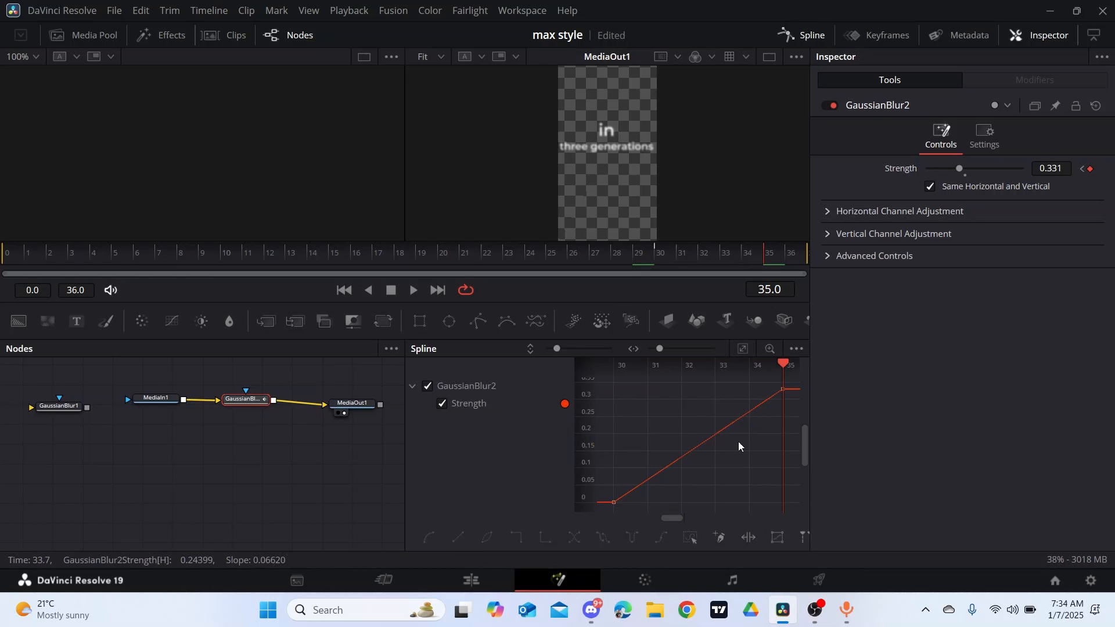
left_click(690, 537)
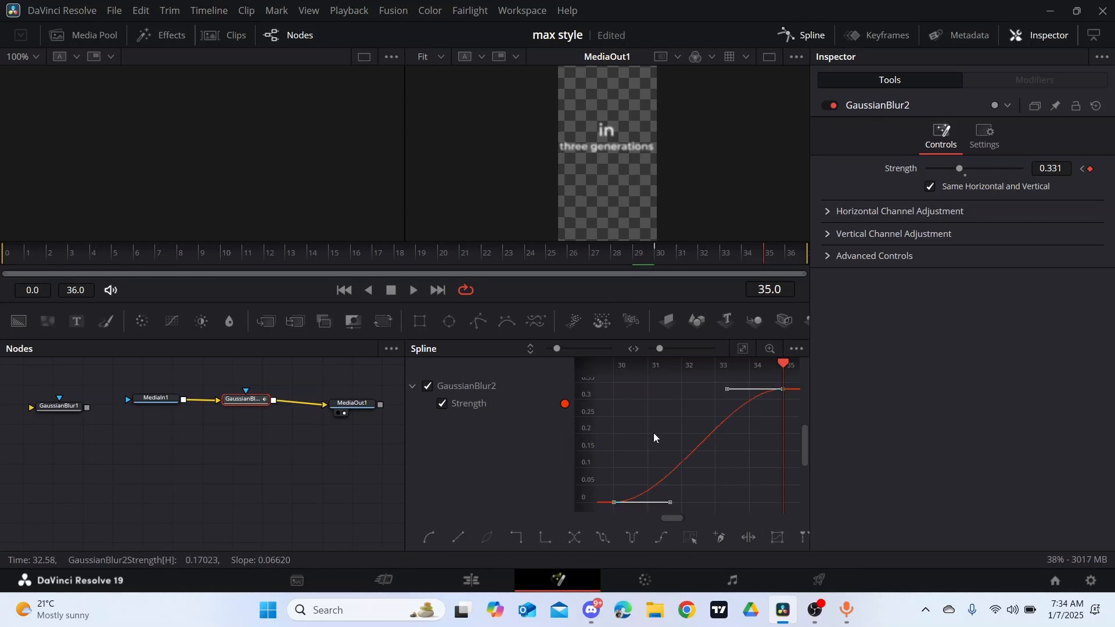
left_click(791, 35)
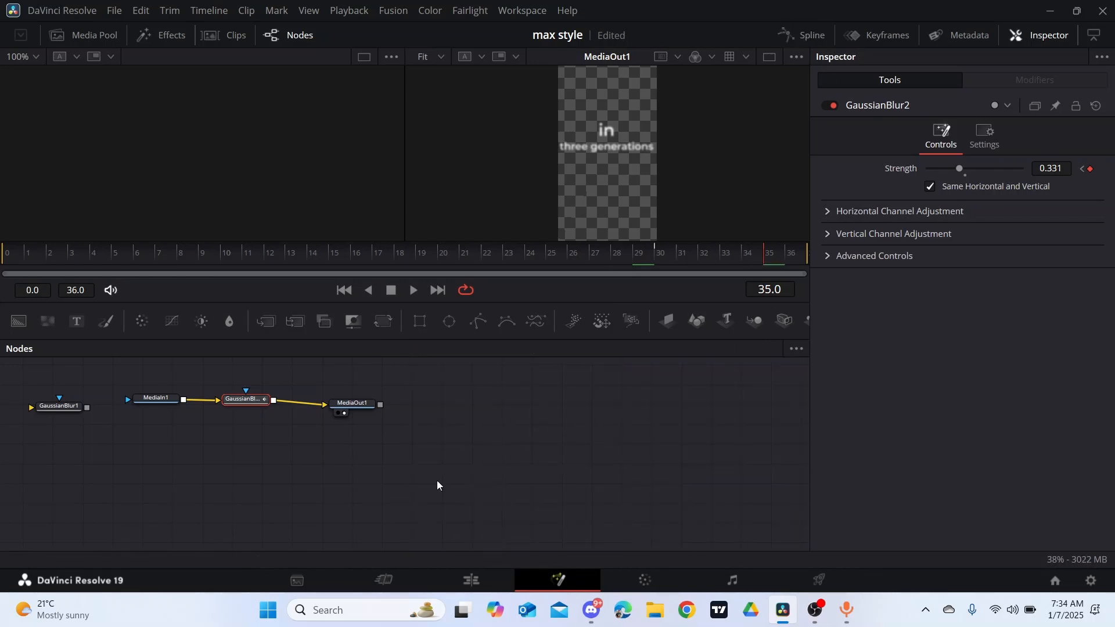
left_click(477, 588)
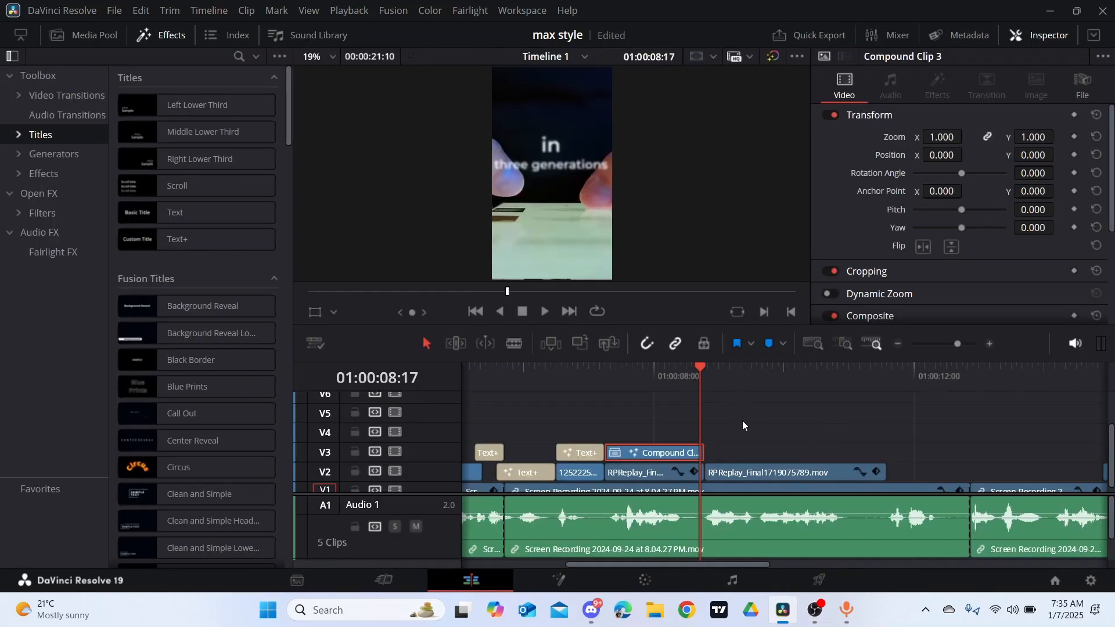
- Play the following section, then add a Text+ title in Montserrat on V3, spanning the RPReplay clip that follows the compound clip
left_click(549, 308)
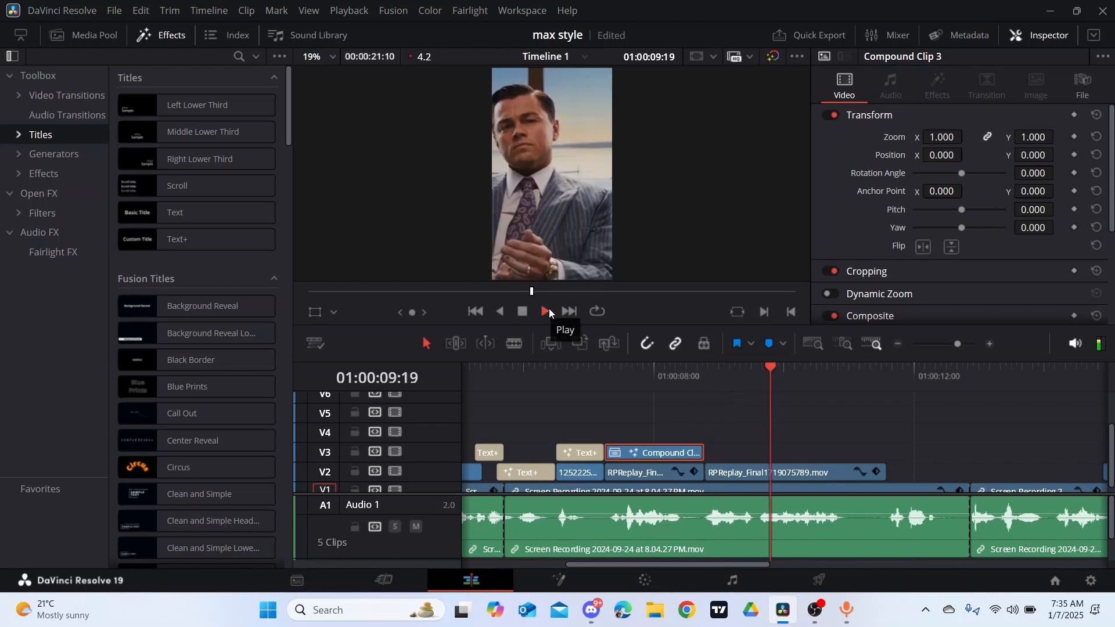
left_click(548, 308)
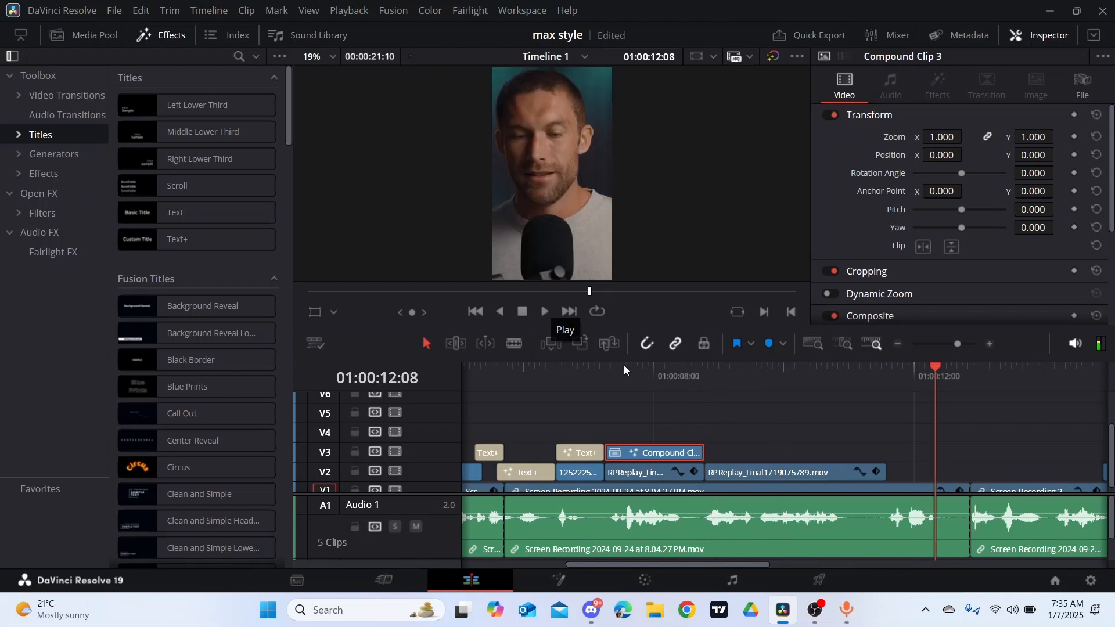
left_click(703, 369)
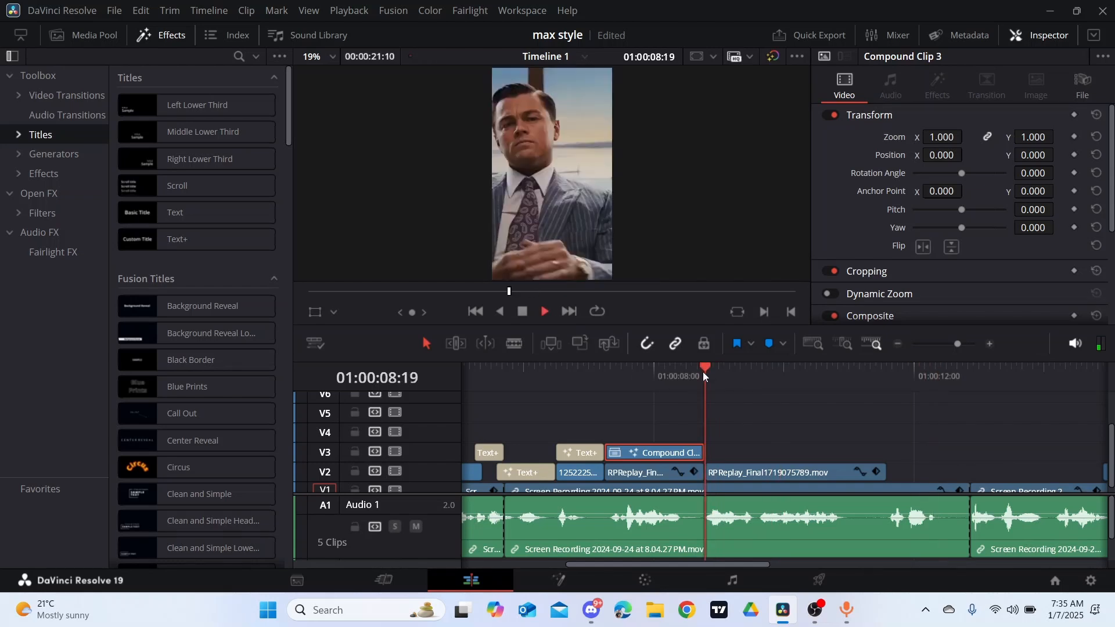
key("space")
left_click(702, 370)
left_click_drag(177, 242, 876, 452)
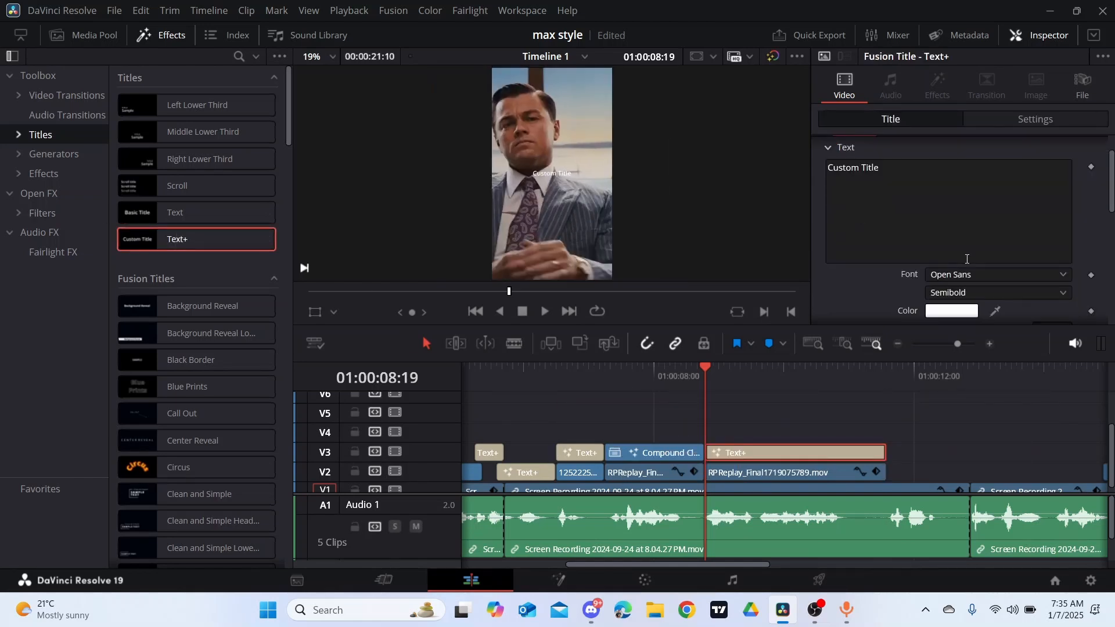
left_click(1063, 274)
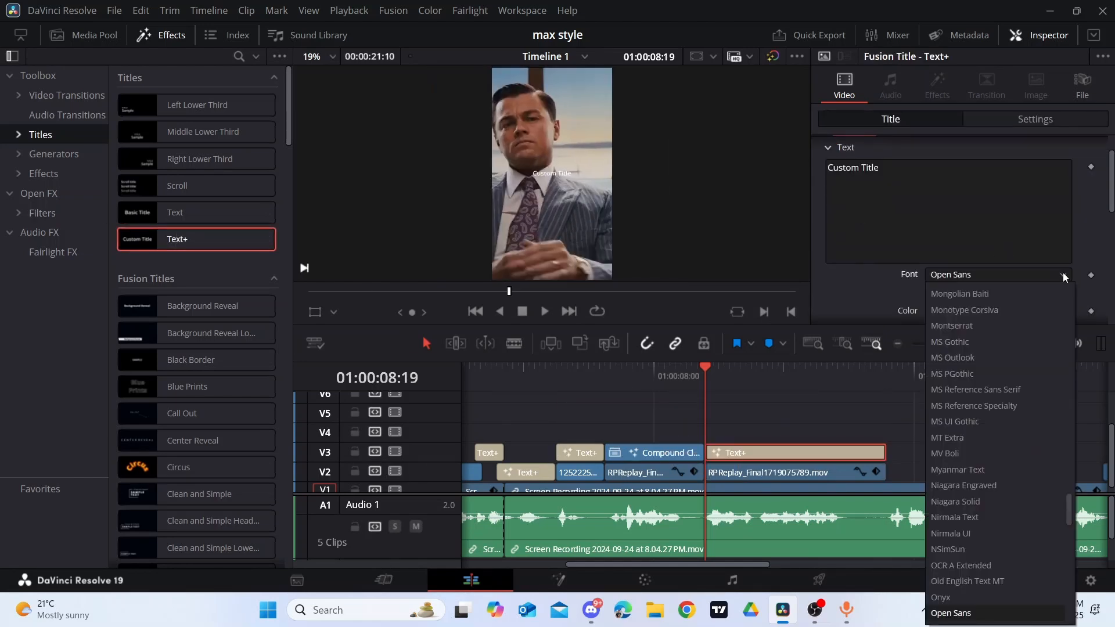
left_click(1000, 325)
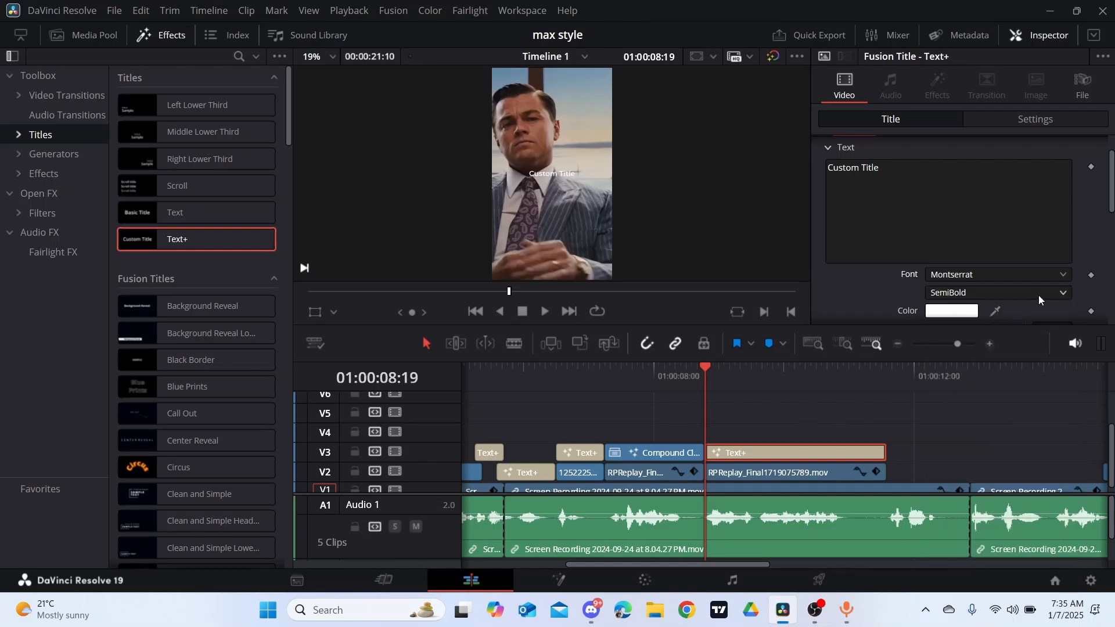
- Set the new title's font style to Bold and move its layout center to X 0.738, Y 0.944
left_click(1065, 287)
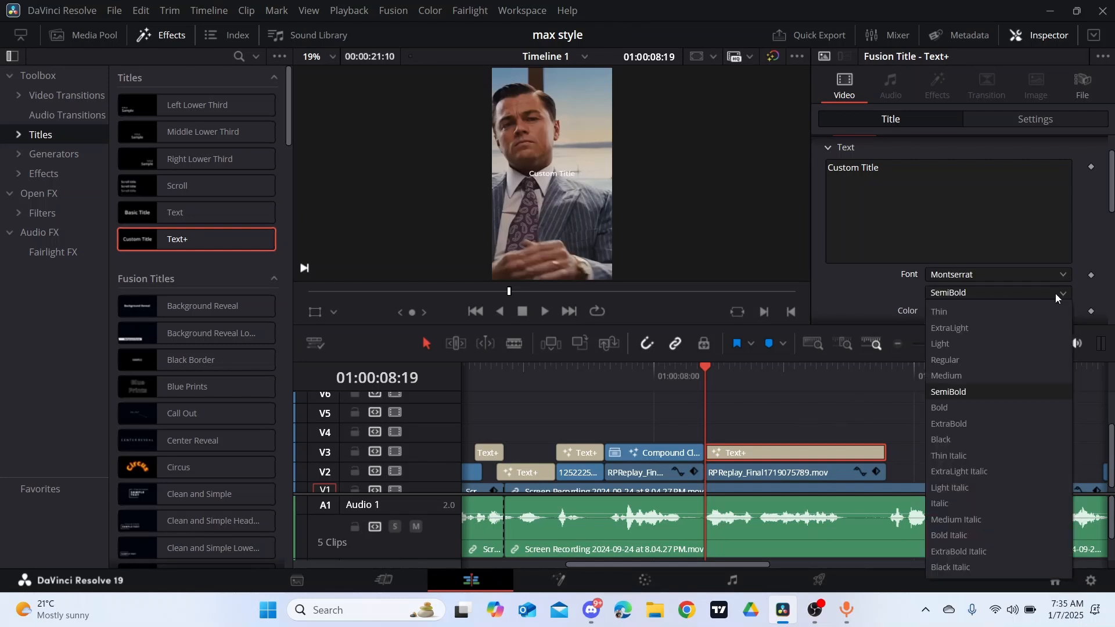
left_click(1000, 402)
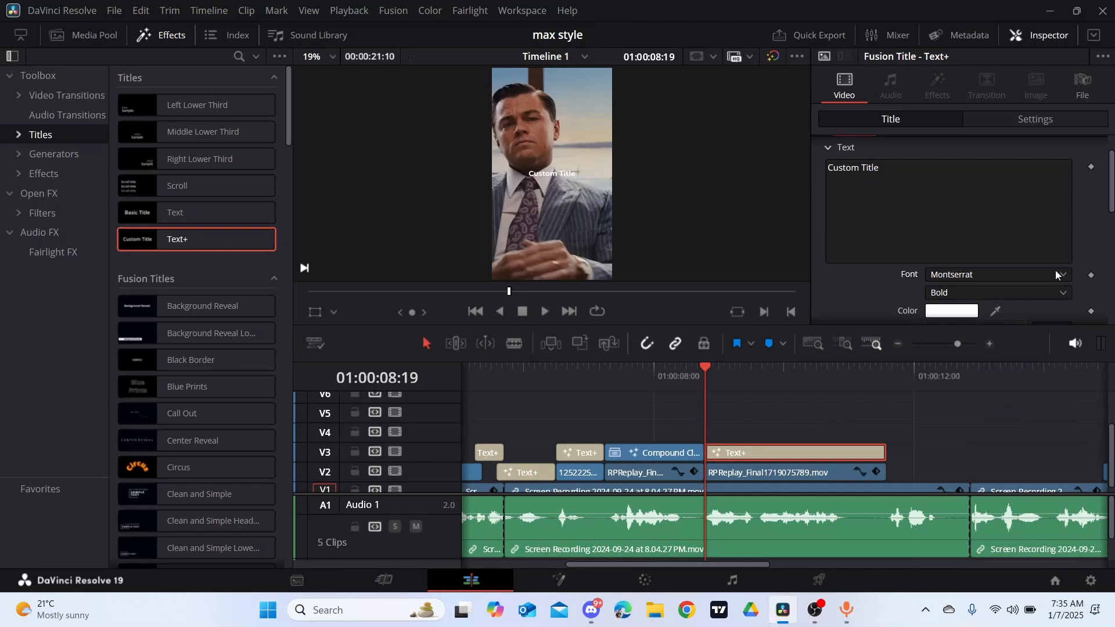
scroll(897, 148, "up", 2)
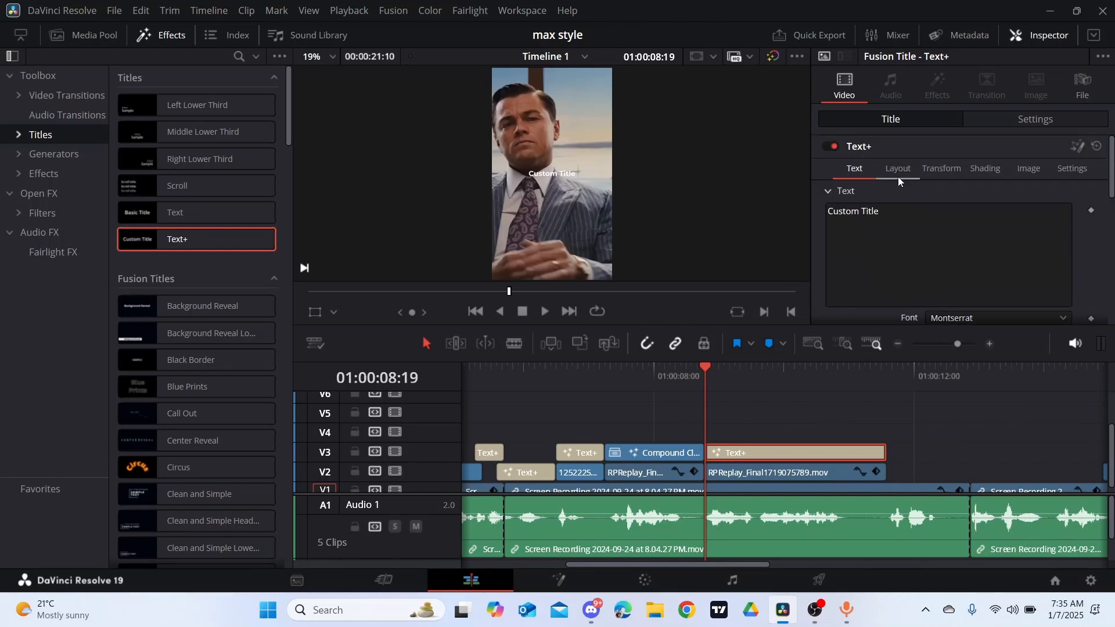
left_click(901, 177)
left_click_drag(1054, 227, 1029, 233)
mouse_move(958, 228)
left_mouse_down()
mouse_move(984, 228)
mouse_move(964, 227)
left_mouse_up()
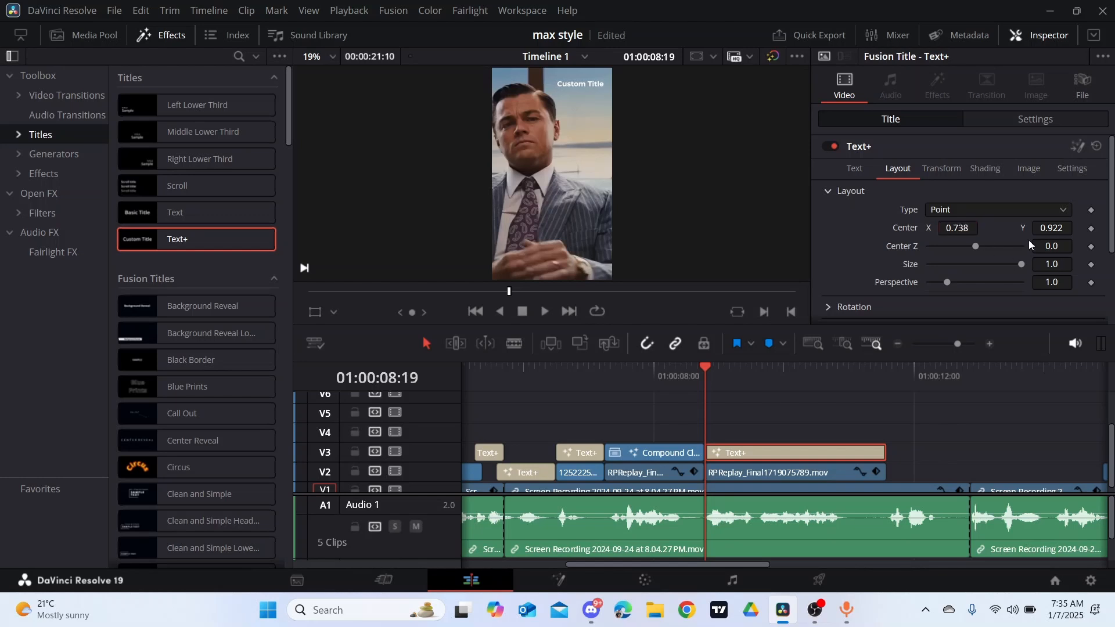
left_click_drag(1042, 224, 1046, 225)
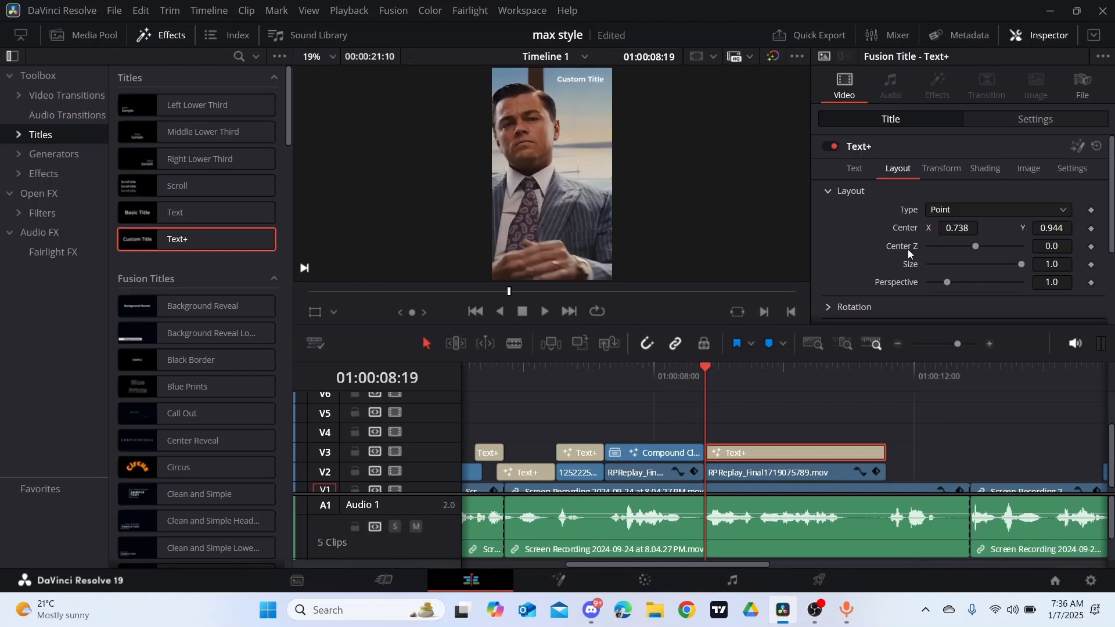
- Replace the title's text with "on" and enlarge its size to 0.474
left_click(857, 169)
left_click(887, 209)
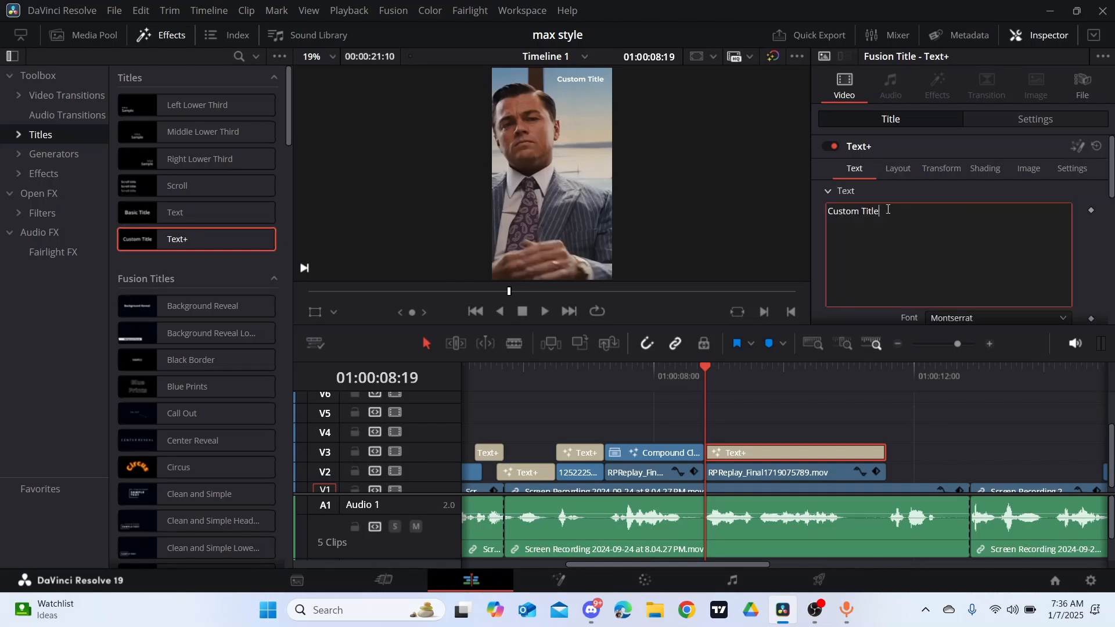
key("BackSpace")
key("BackSpace")
key("BackSpace")
key("BackSpace")
key("BackSpace")
key("BackSpace")
key("BackSpace")
key("BackSpace")
key("BackSpace")
key("BackSpace")
key("BackSpace")
key("BackSpace")
type("on")
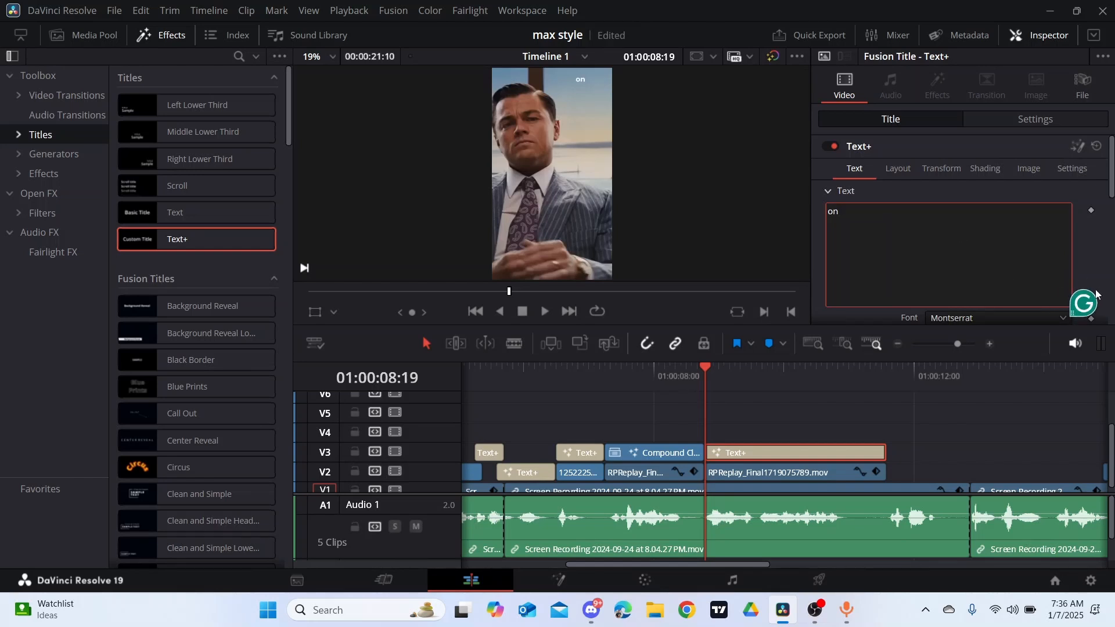
scroll(1057, 273, "down", 2)
mouse_move(1052, 284)
left_mouse_down()
mouse_move(1076, 284)
mouse_move(1046, 281)
mouse_move(1062, 285)
left_mouse_up()
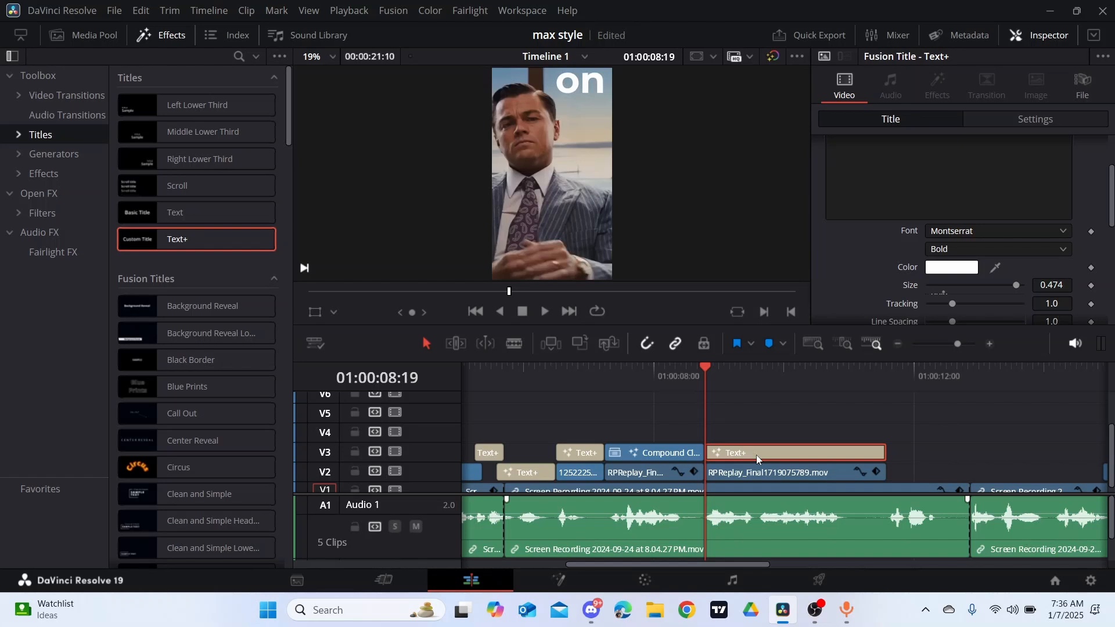
- Duplicate the "on" title onto V4 directly above the original and change the copy's text to "one"
left_click_drag(756, 455, 757, 434)
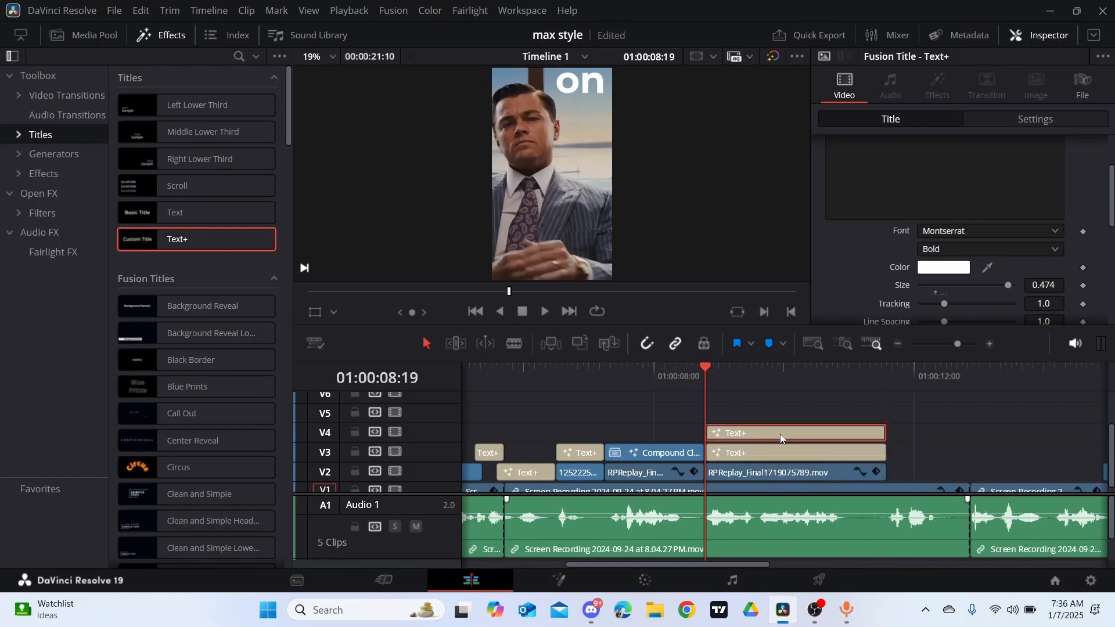
scroll(940, 228, "up", 3)
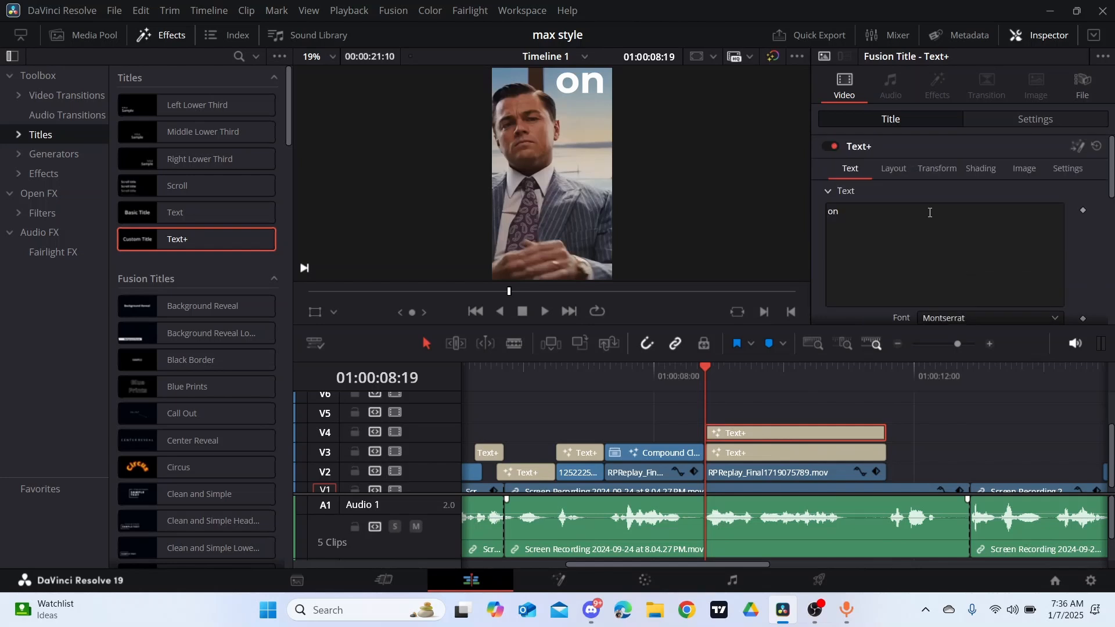
left_click(890, 211)
key("BackSpace")
key("BackSpace")
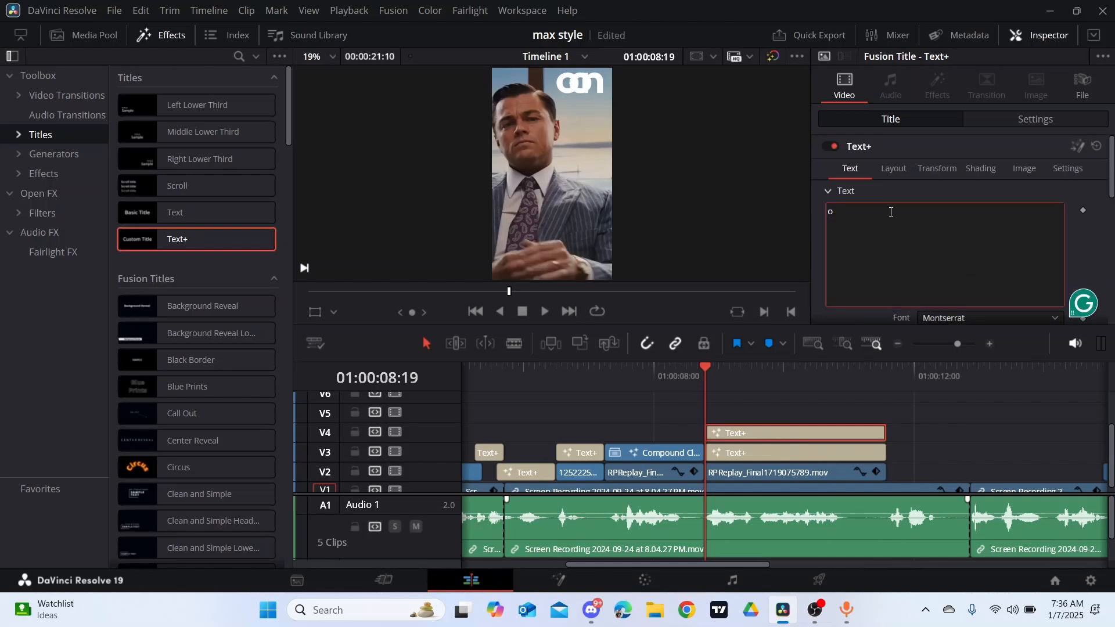
type("one")
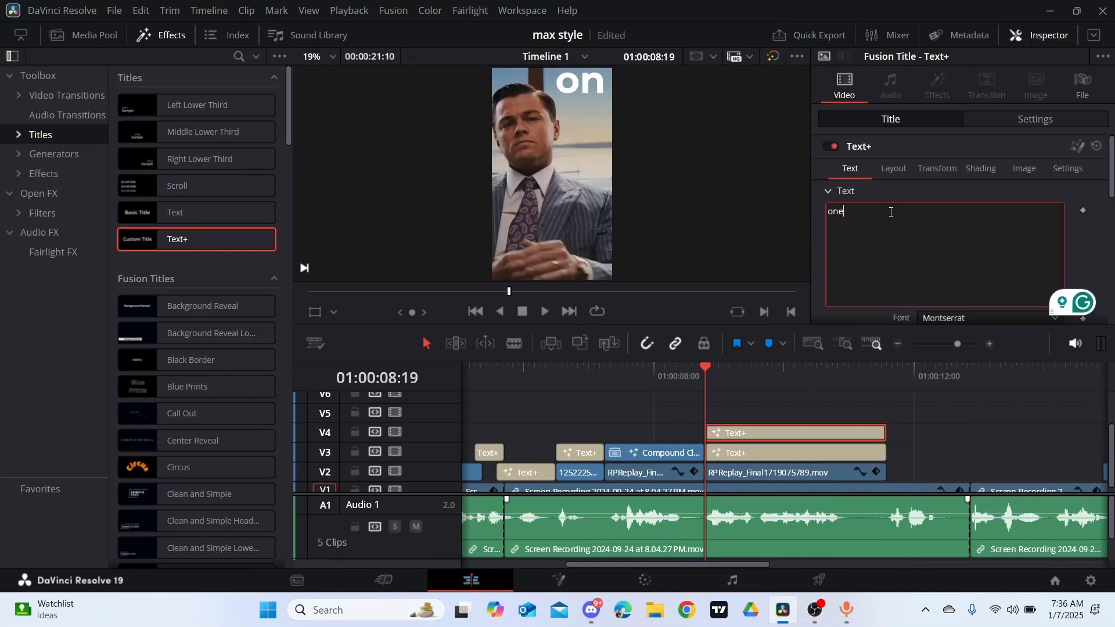
- Move the "one" title below "on" with center Y 0.837 and reduce its size to 0.3604
scroll(894, 203, "down", 1)
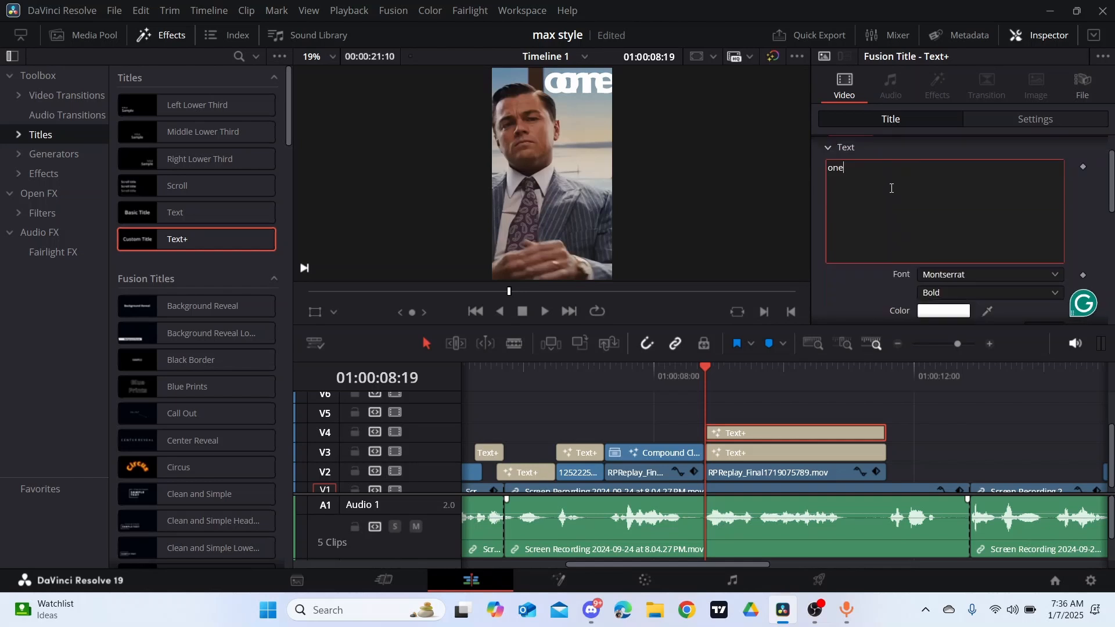
scroll(890, 187, "up", 1)
left_click(889, 169)
left_click(889, 168)
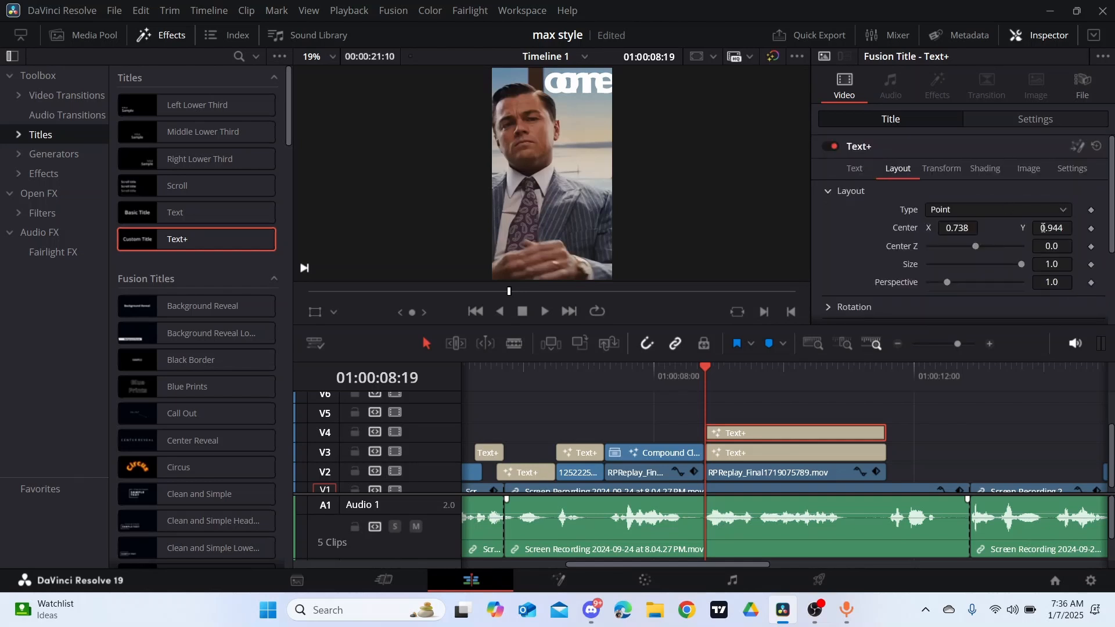
left_click_drag(1044, 227, 1019, 227)
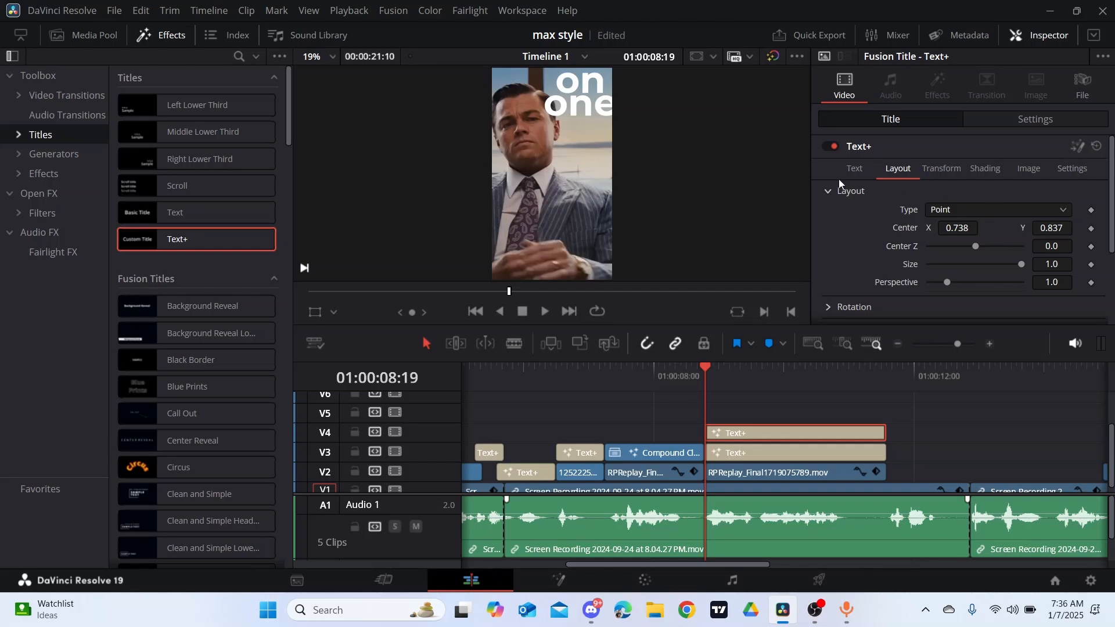
left_click(853, 167)
scroll(1061, 252, "down", 2)
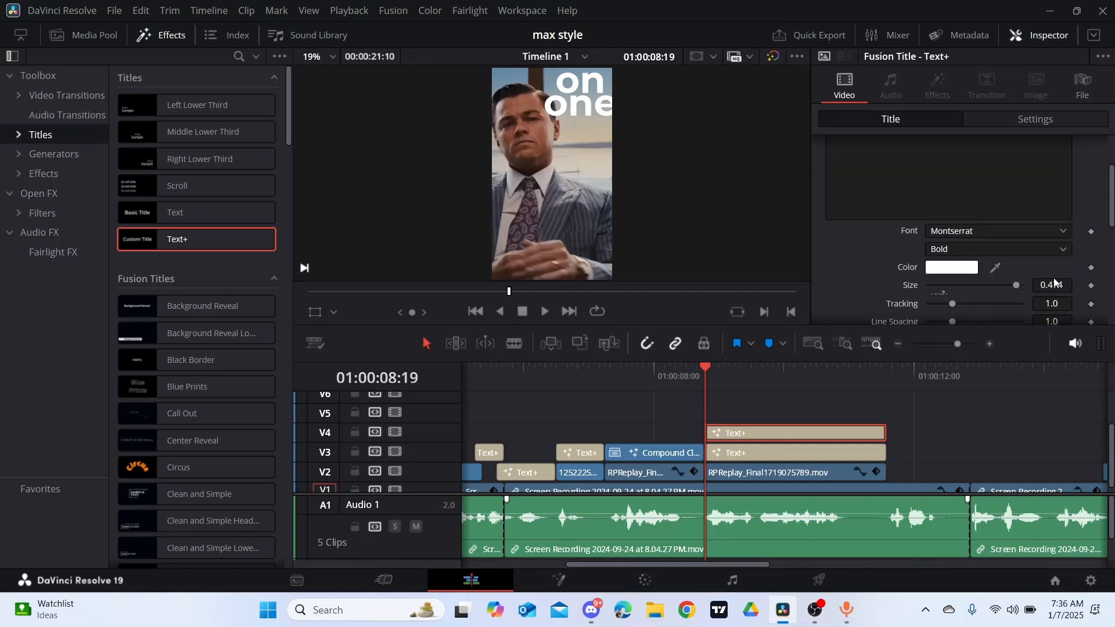
left_click_drag(1062, 284, 1009, 284)
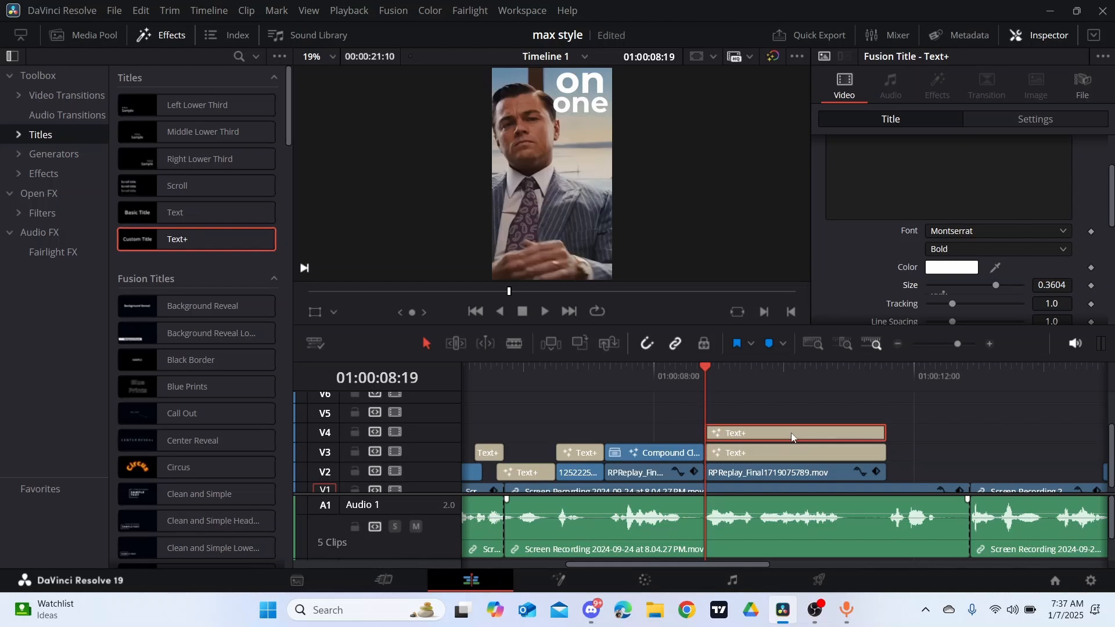
- Duplicate the "one" title onto V5 and change the copy's text to "will"
left_click_drag(790, 433, 792, 405)
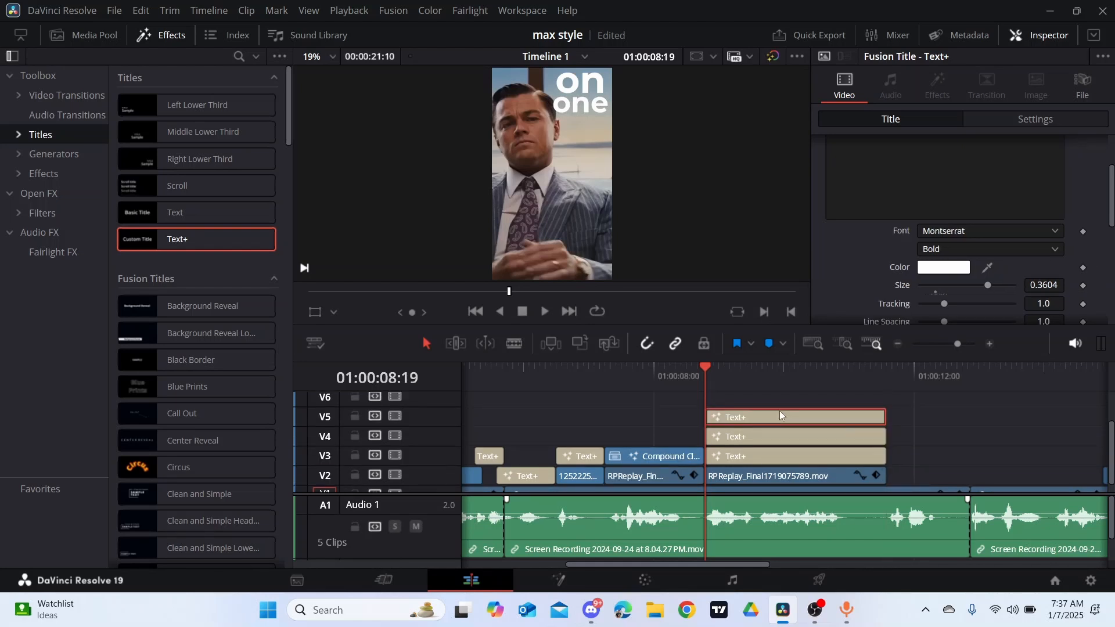
scroll(863, 215, "up", 3)
left_click(864, 216)
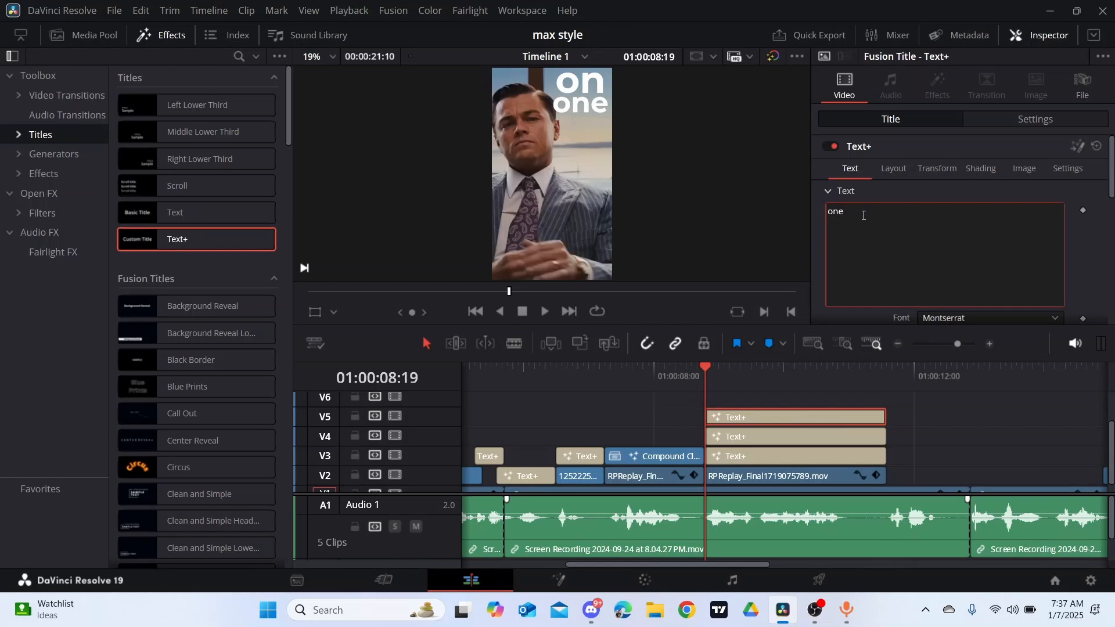
key("BackSpace")
key("BackSpace")
key("BackSpace")
type("wi")
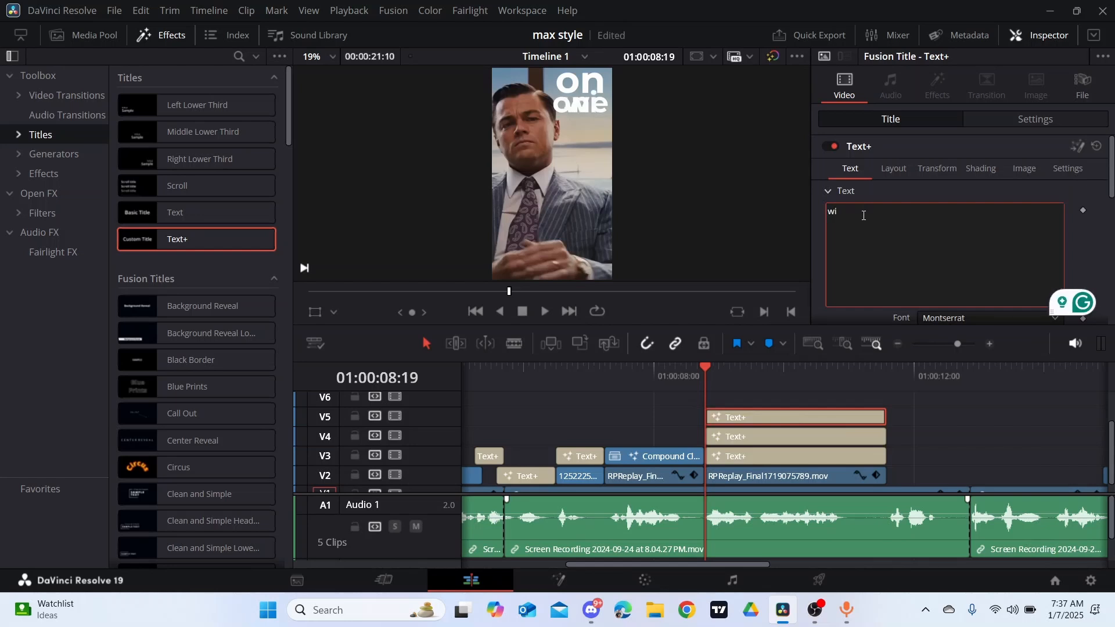
type("ll")
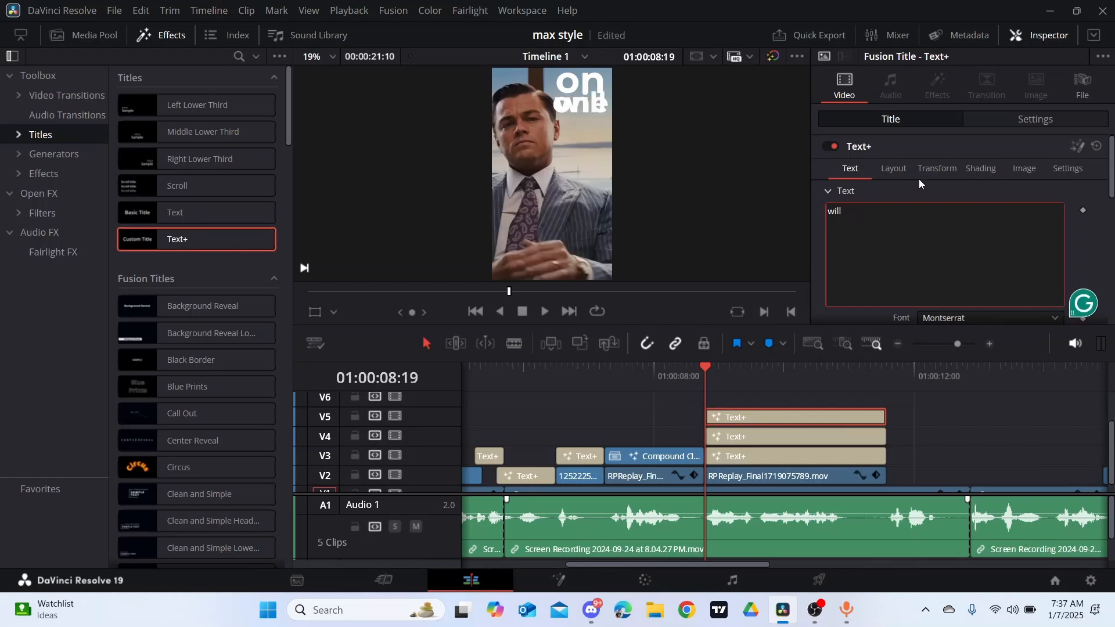
- Move the "will" title below "one" by setting its layout center Y to 0.735
left_click(900, 168)
left_click_drag(1061, 222, 1010, 222)
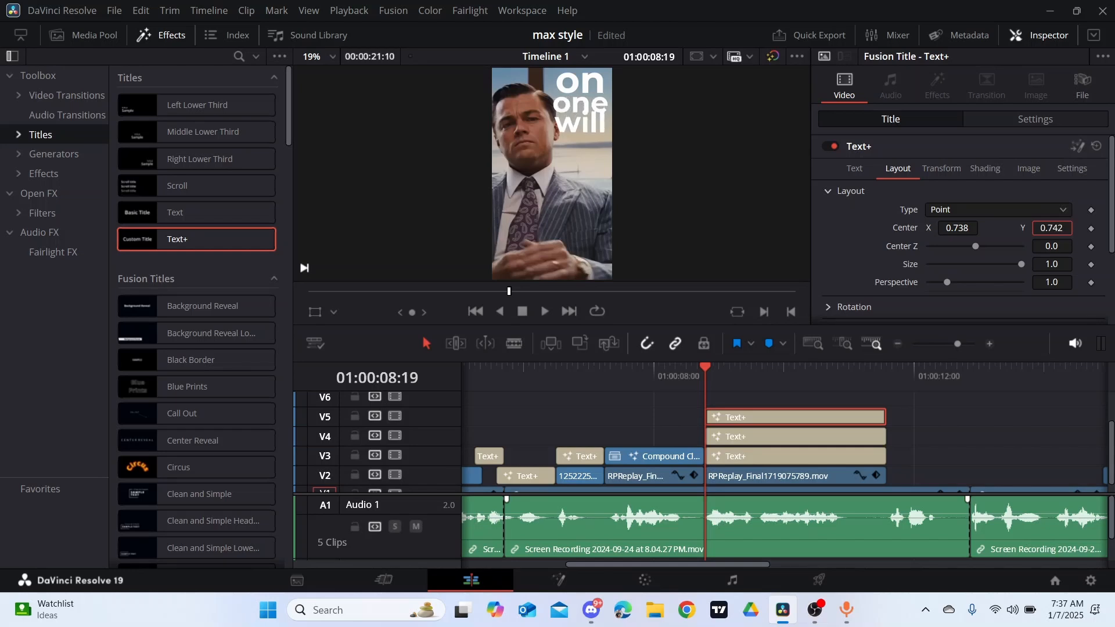
left_click_drag(1010, 222, 1008, 222)
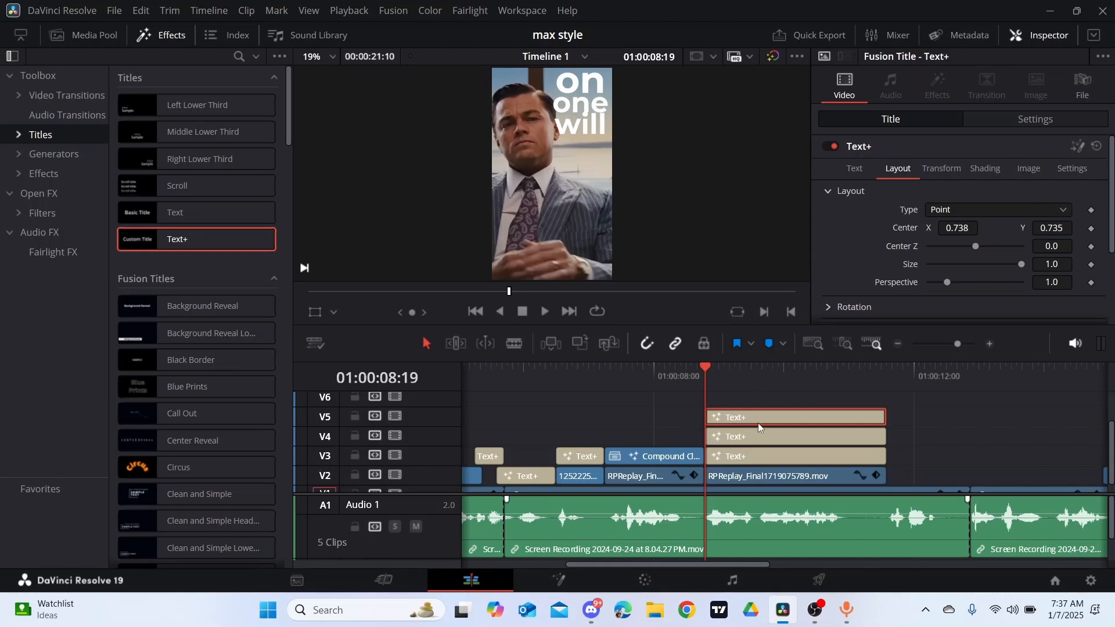
- Duplicate the "will" title onto V6 and change the copy's text to "even"
mouse_move(758, 419)
left_mouse_down()
mouse_move(758, 399)
mouse_move(757, 416)
left_mouse_up()
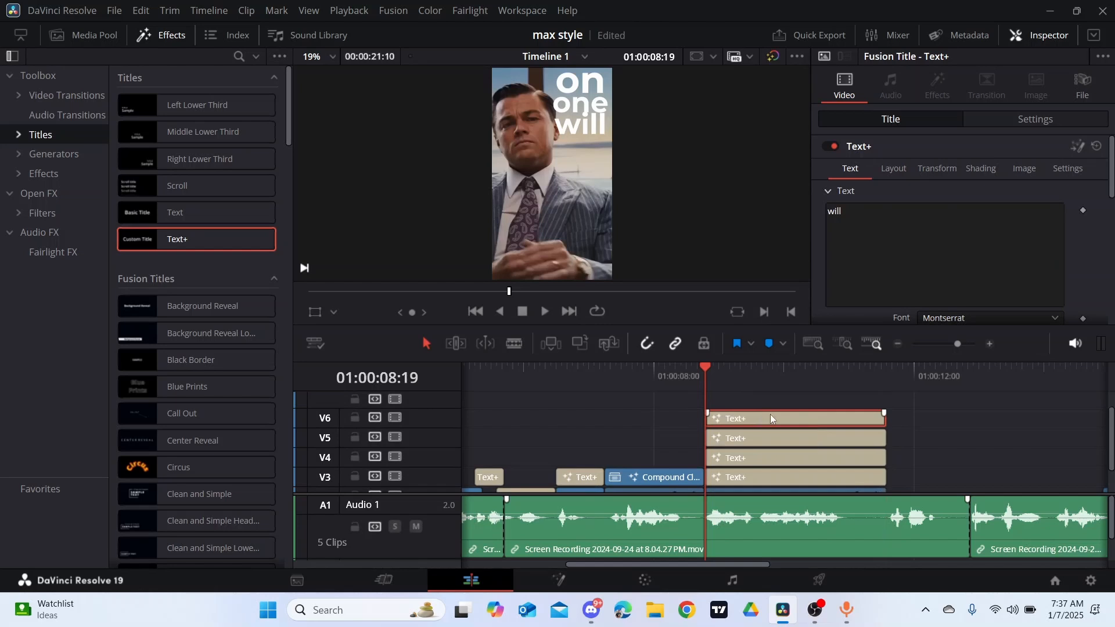
left_click(853, 232)
key("BackSpace")
key("BackSpace")
key("BackSpace")
key("BackSpace")
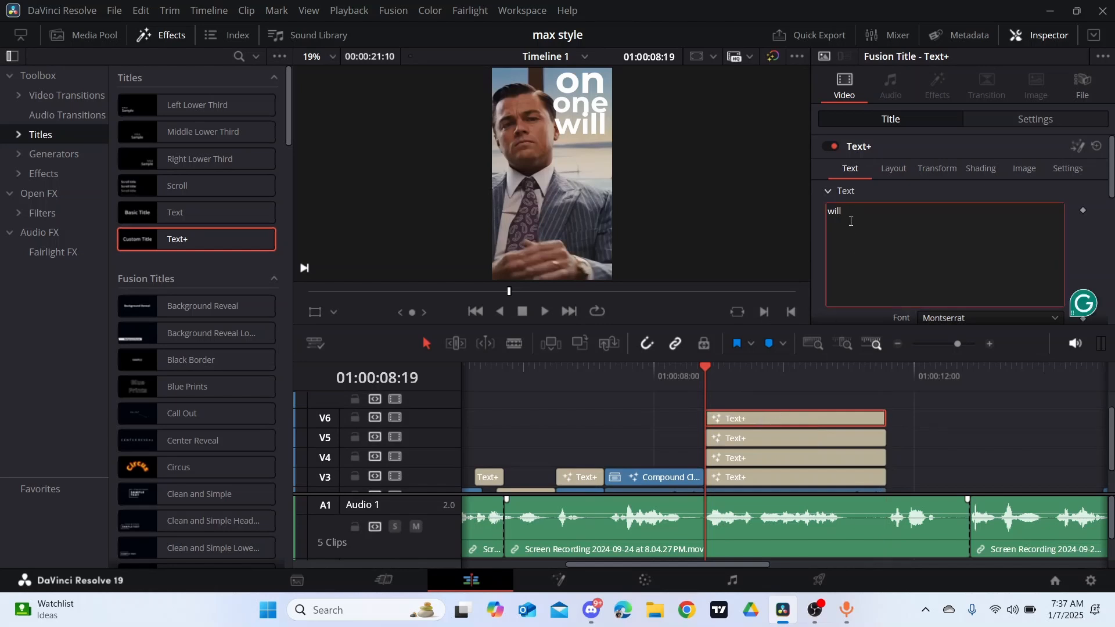
type("e")
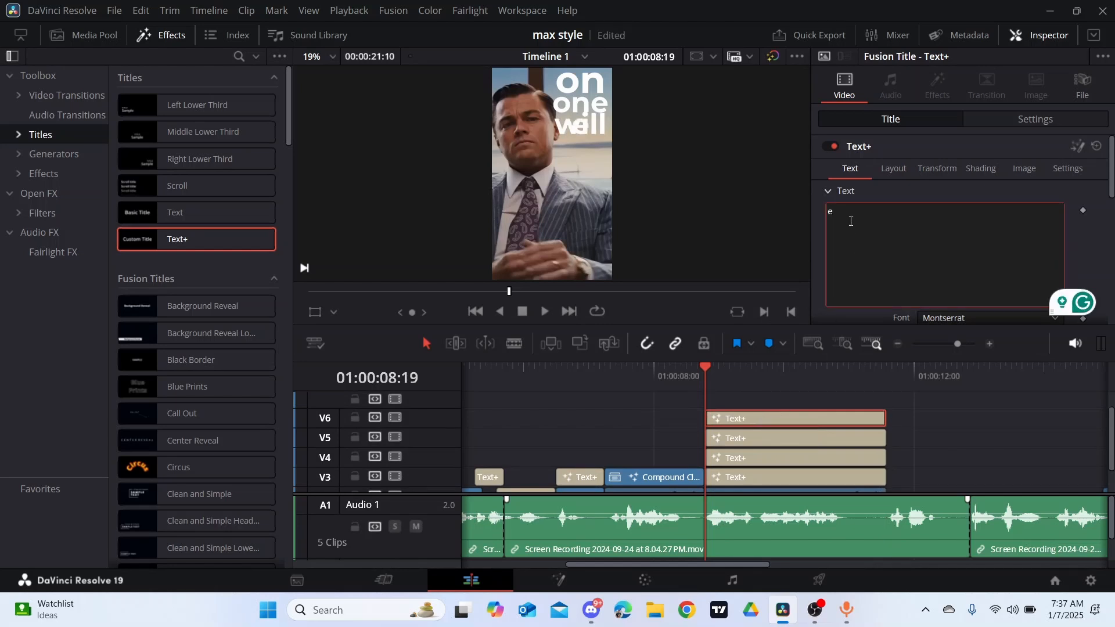
type("ven")
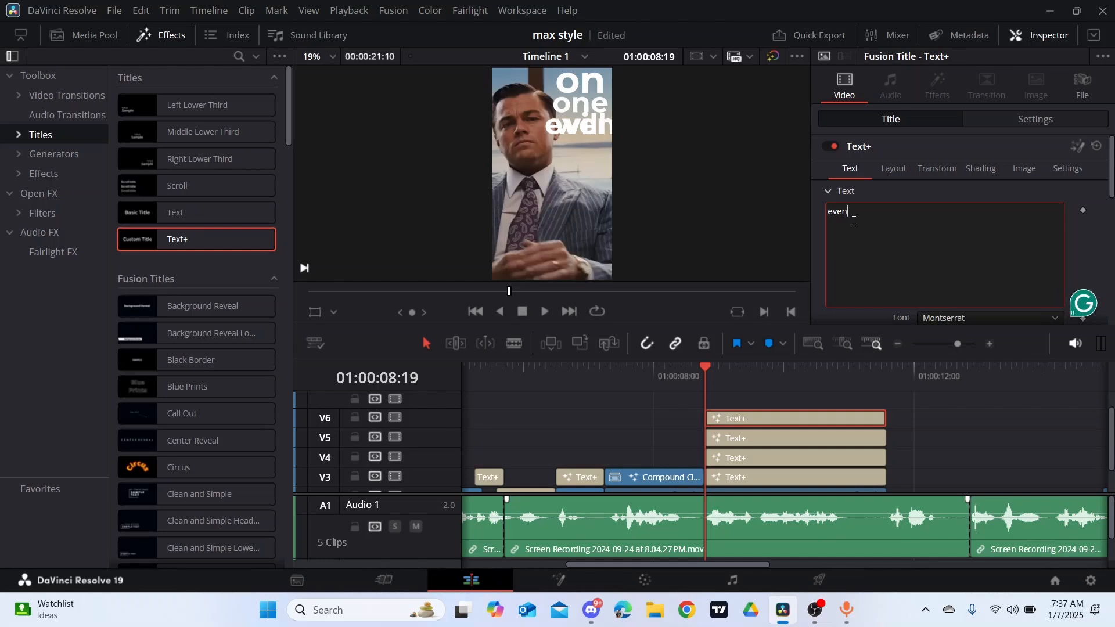
- Move the "even" title below "will" with center Y 0.656 and reduce its size to 0.3207
left_click(892, 170)
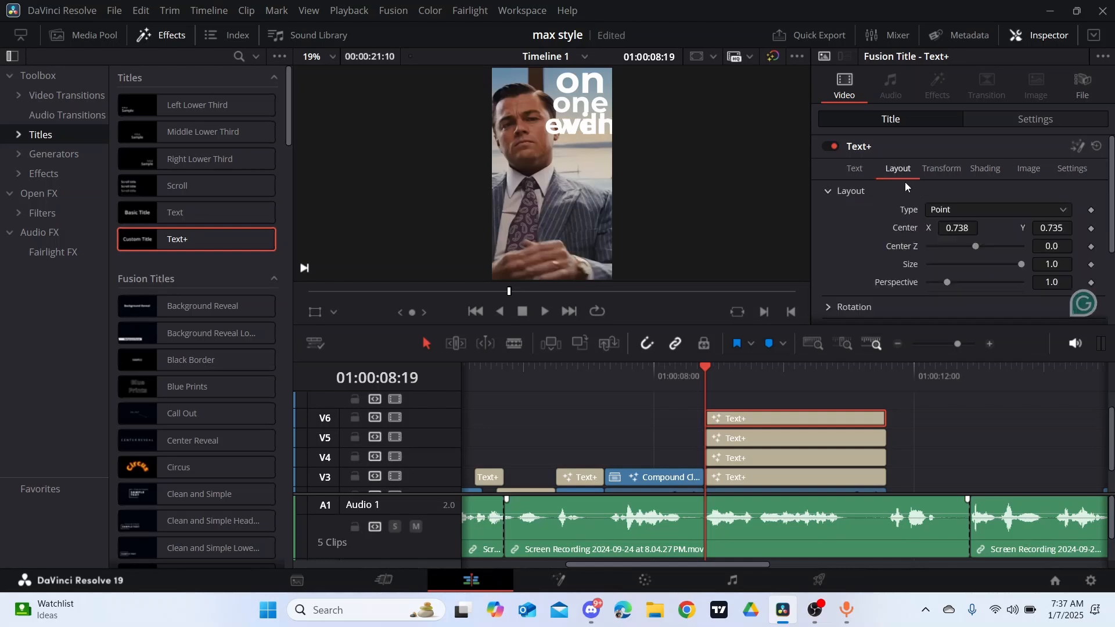
left_click_drag(1061, 230, 909, 226)
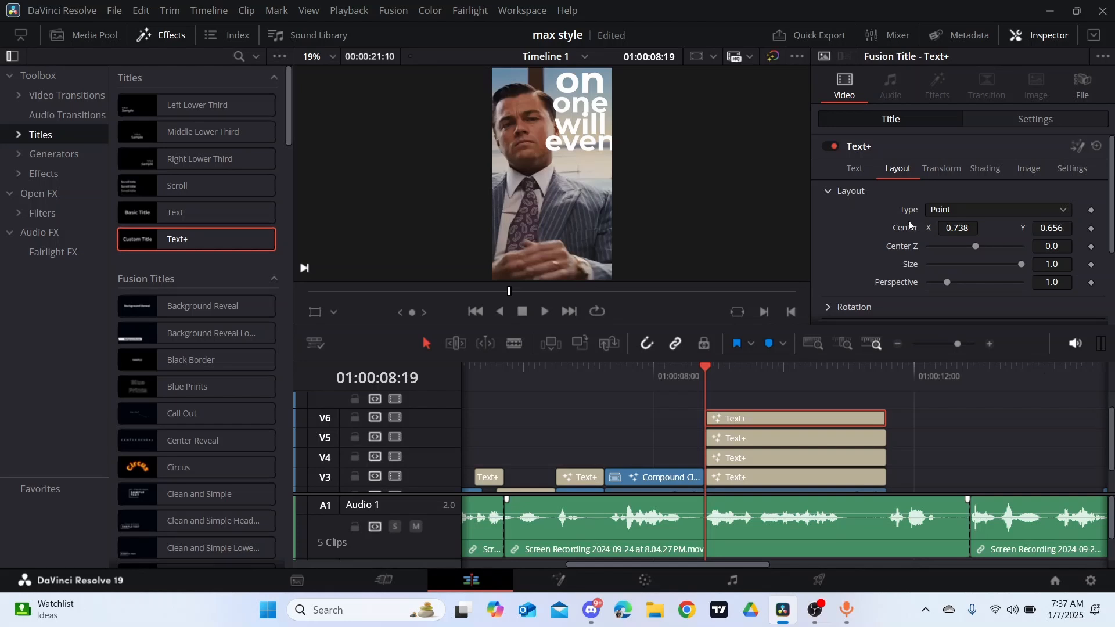
left_click(857, 172)
scroll(1049, 278, "down", 5)
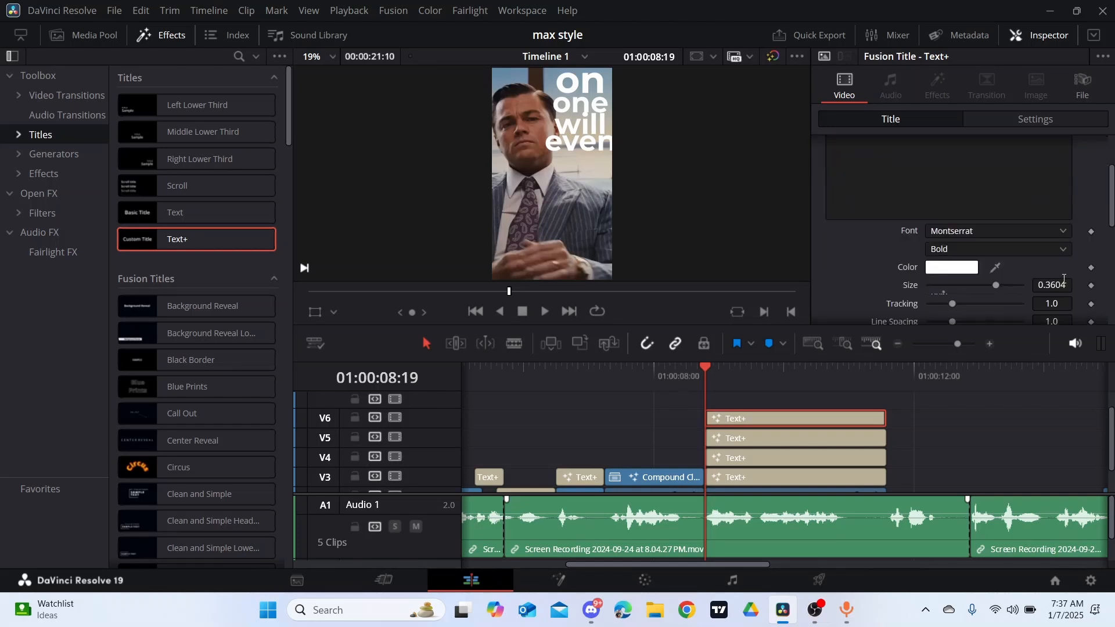
left_click_drag(1064, 285, 574, 297)
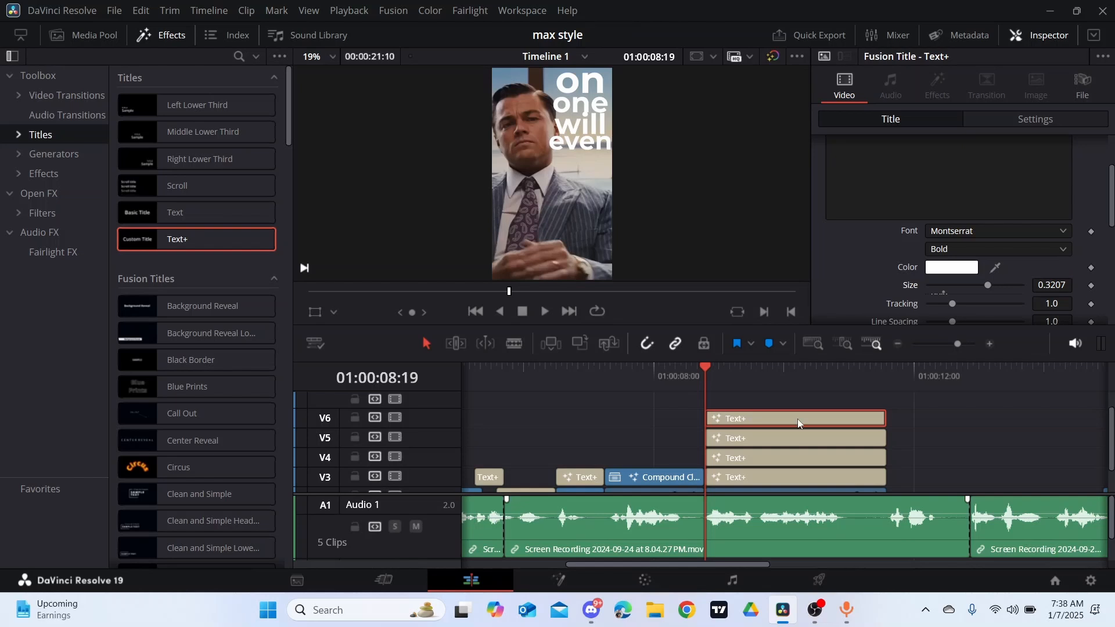
- Duplicate the "even" title onto V7 and change the copy's text to "rem", "em" and "ber" on three lines
left_click_drag(795, 417, 792, 395)
scroll(871, 225, "up", 3)
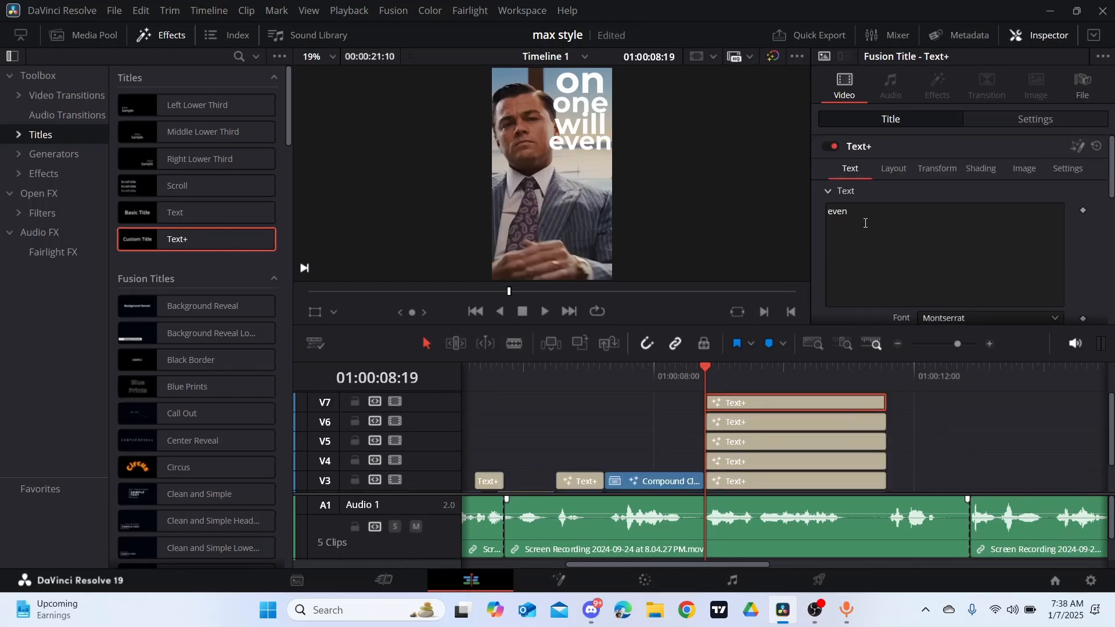
left_click(865, 223)
key("BackSpace")
key("BackSpace")
key("BackSpace")
key("BackSpace")
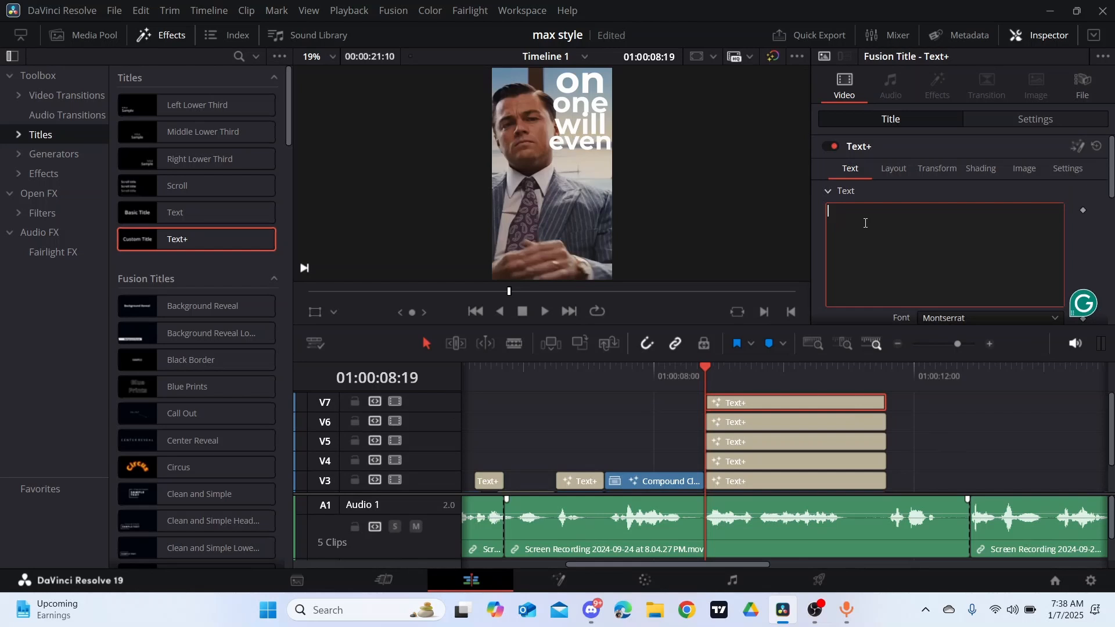
type("re")
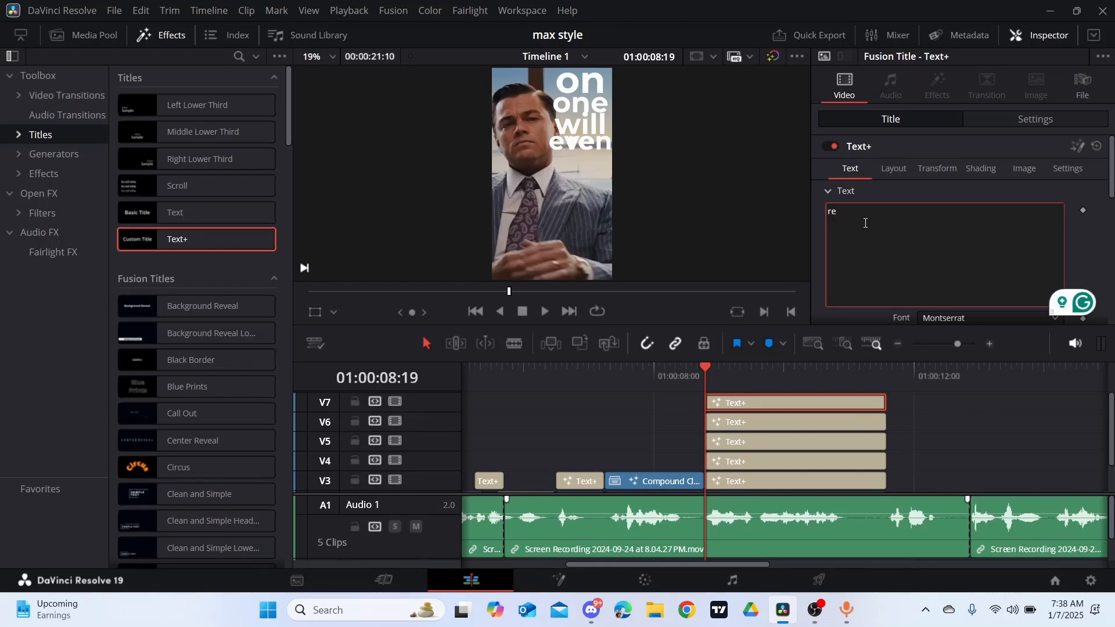
type("m")
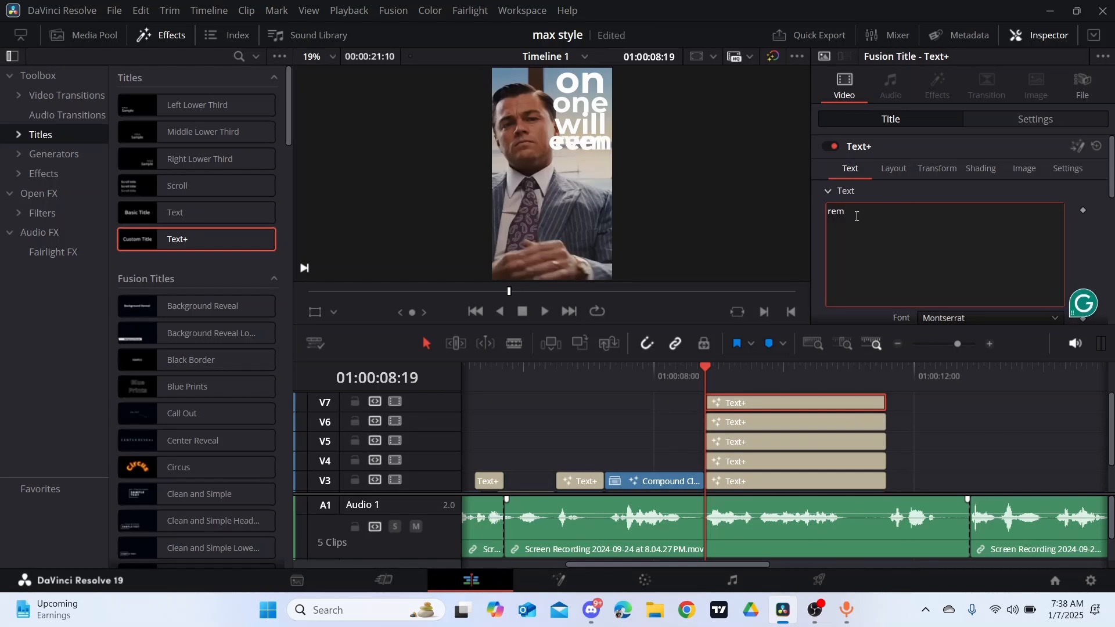
key("Return")
type("wm")
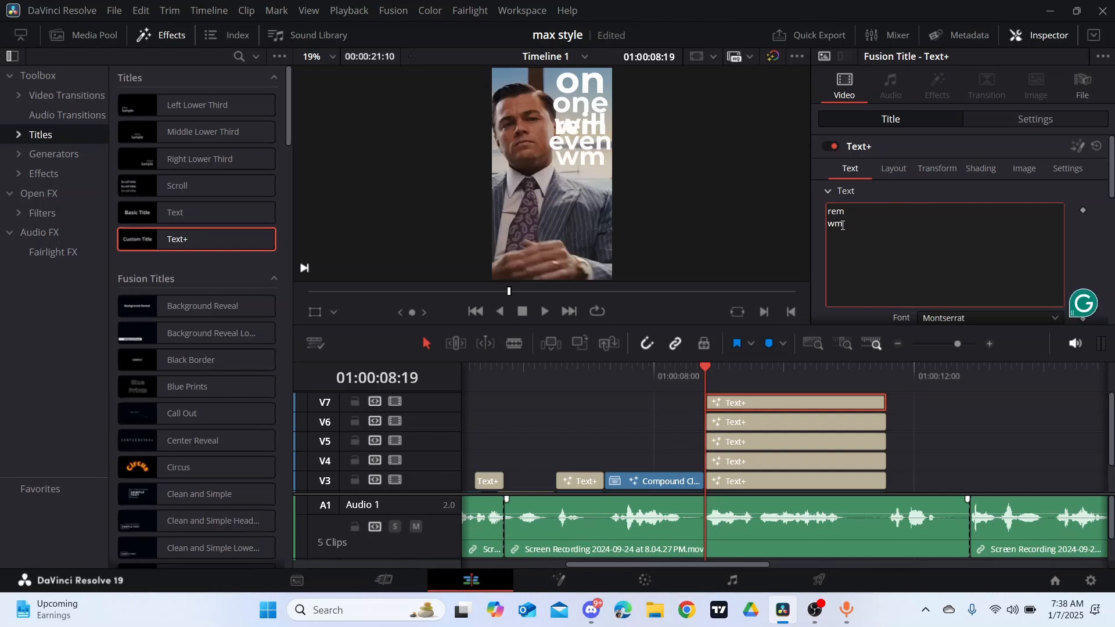
key("BackSpace")
key("BackSpace")
type("em")
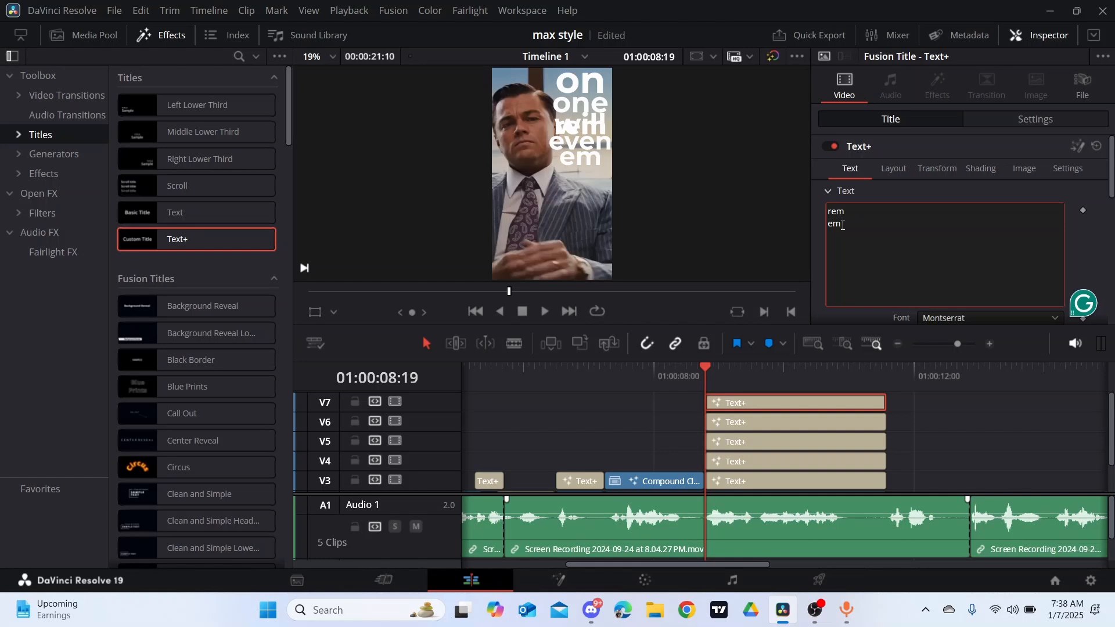
key("Return")
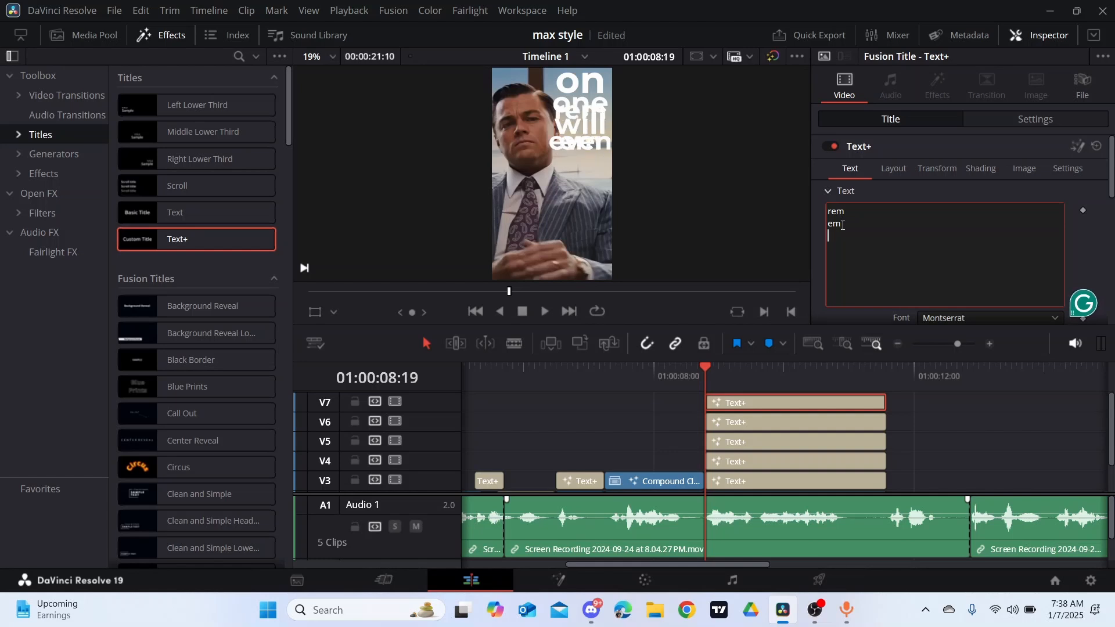
type("ber")
- Lower the three-line "rem em ber" title to center Y 0.468 and tighten its line spacing to 0.535
left_click(900, 168)
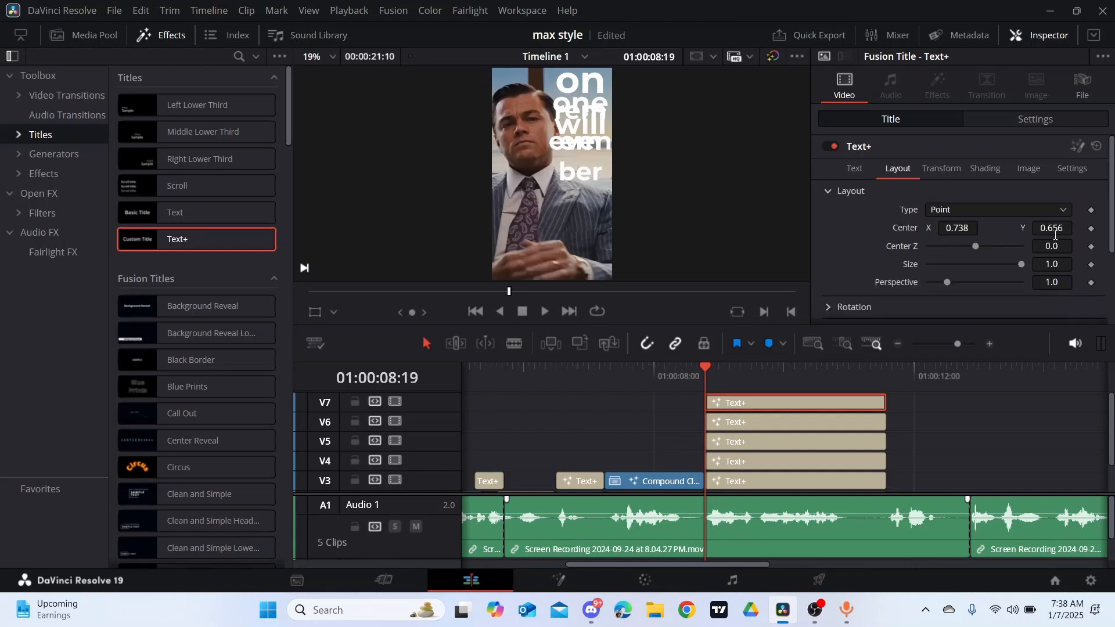
left_click_drag(1054, 226, 872, 204)
left_click(856, 169)
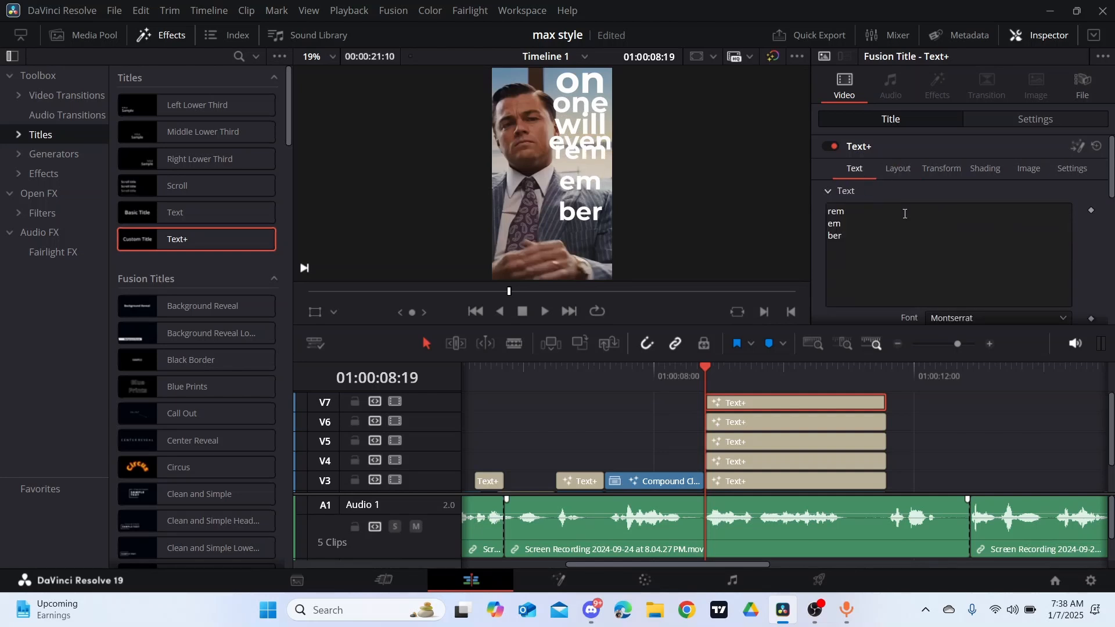
scroll(995, 256, "down", 3)
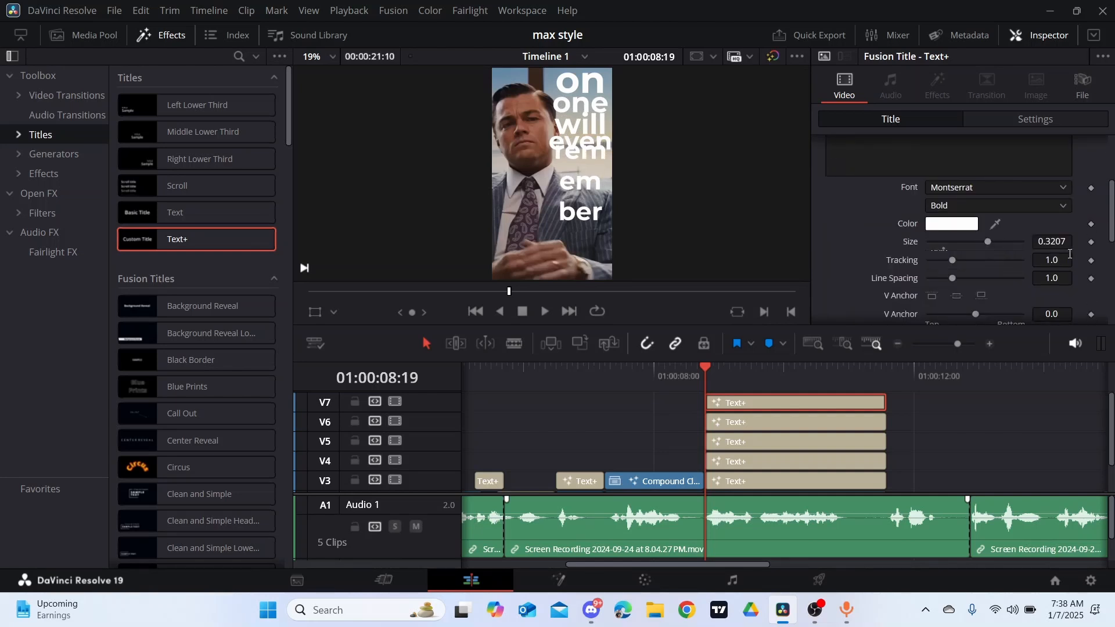
scroll(1041, 296, "down", 1)
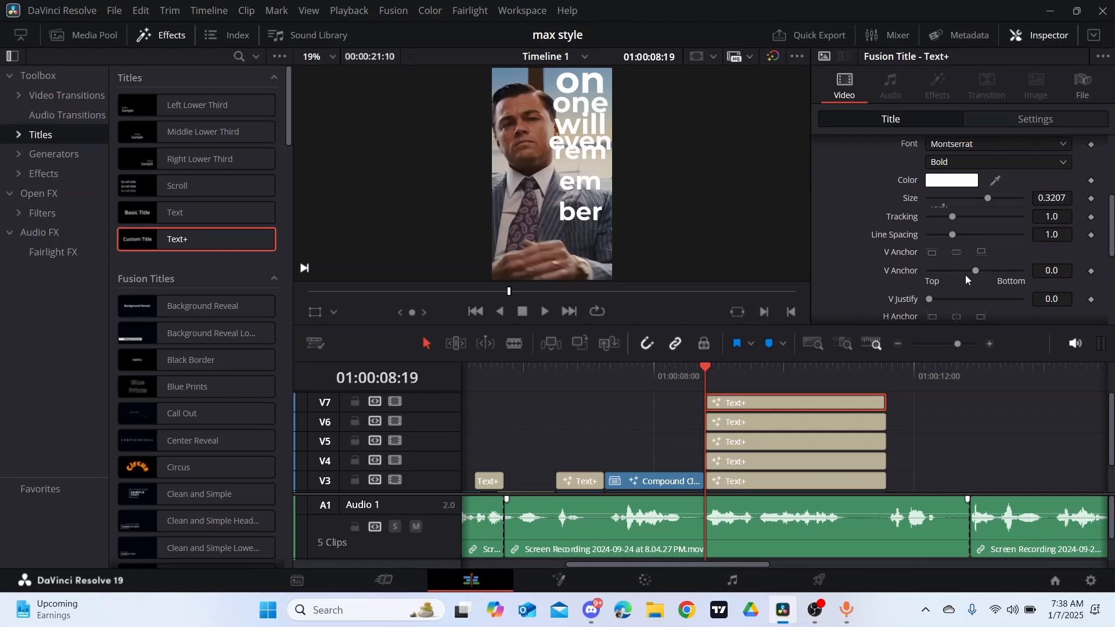
left_click_drag(948, 235, 936, 235)
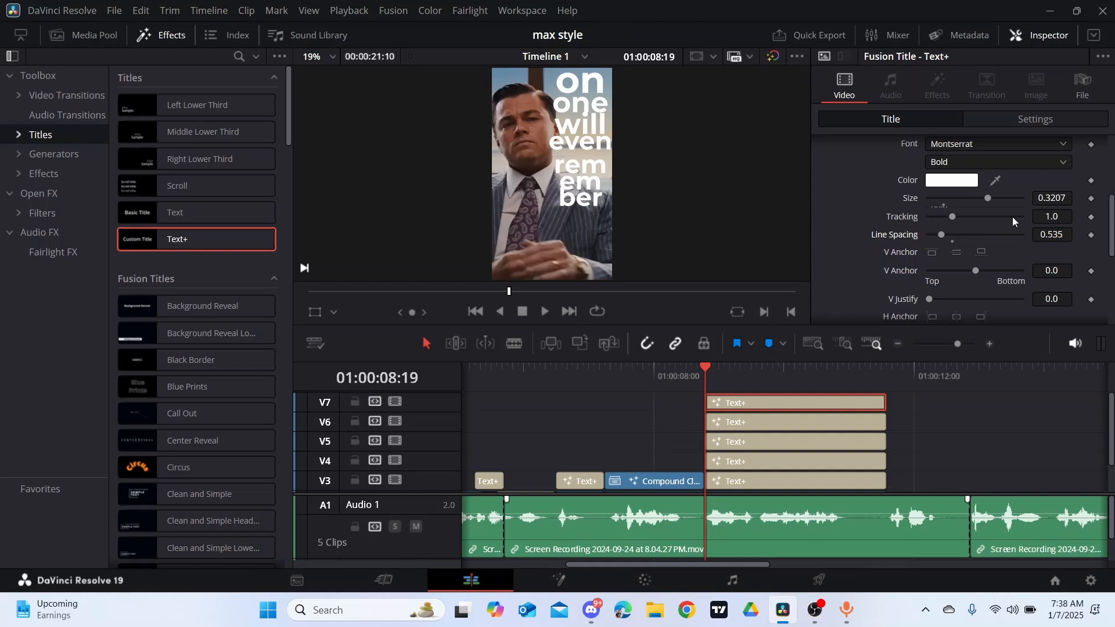
- Raise the "rem em ber" title to sit directly beneath "even" with layout center Y 0.513
scroll(1012, 221, "up", 1)
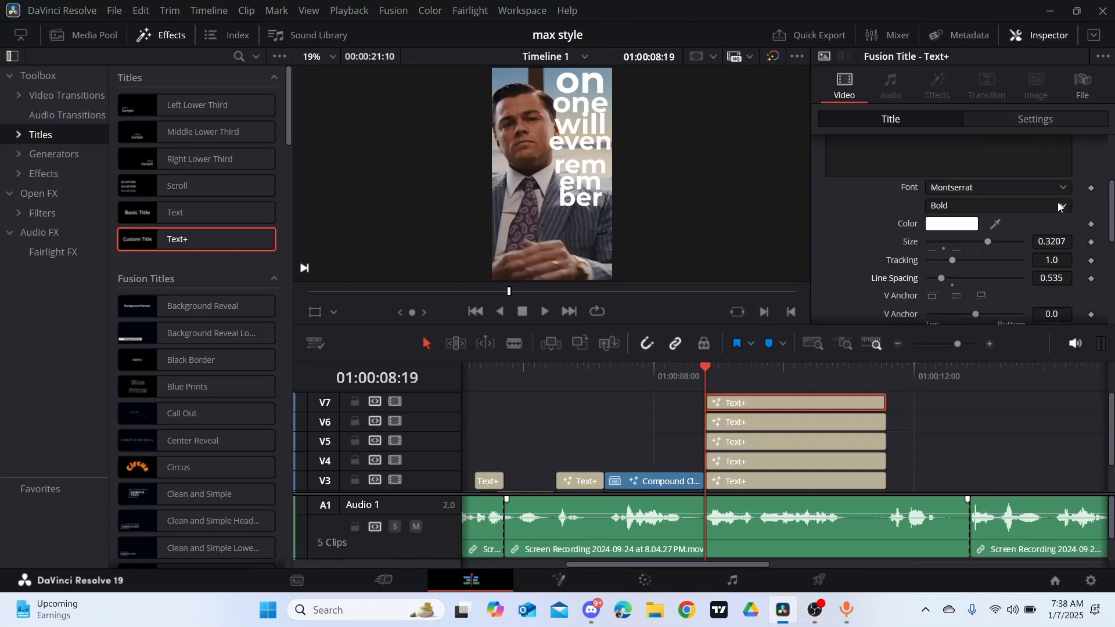
scroll(992, 201, "up", 3)
left_click(897, 169)
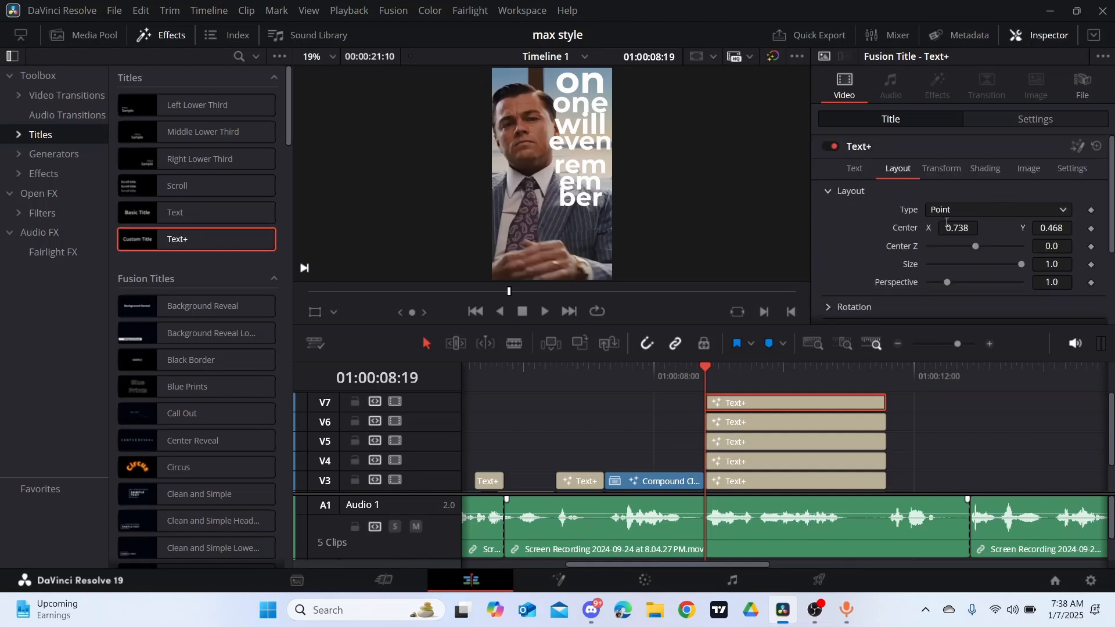
left_click_drag(1051, 230, 1078, 230)
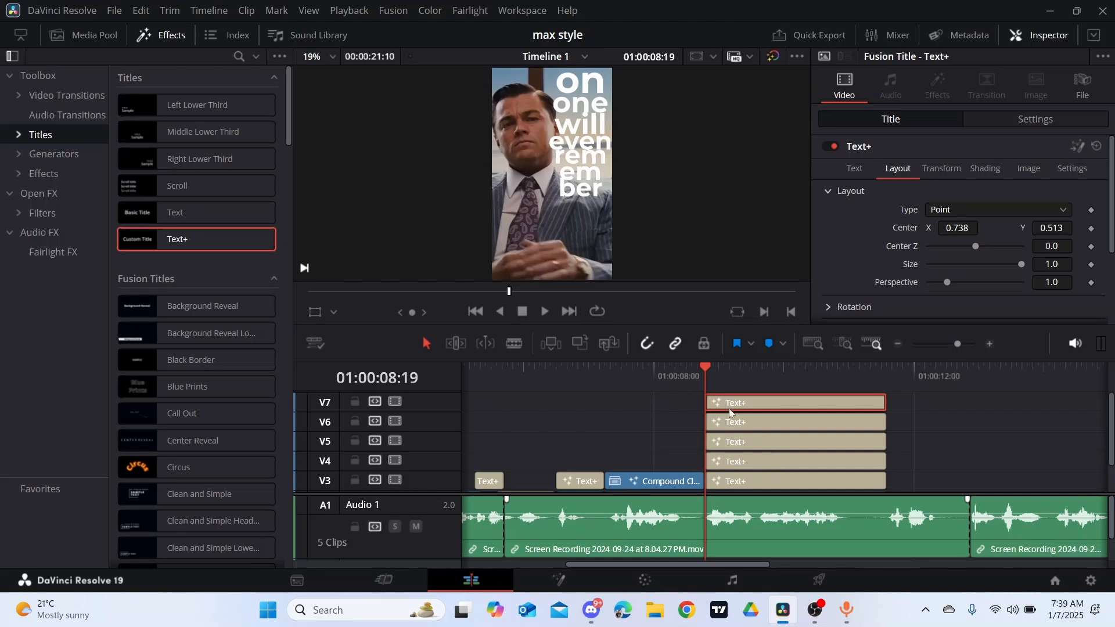
- Listen for the spoken word "one" and move the "one" title on V4 to start at 01:00:09:01
left_click(758, 371)
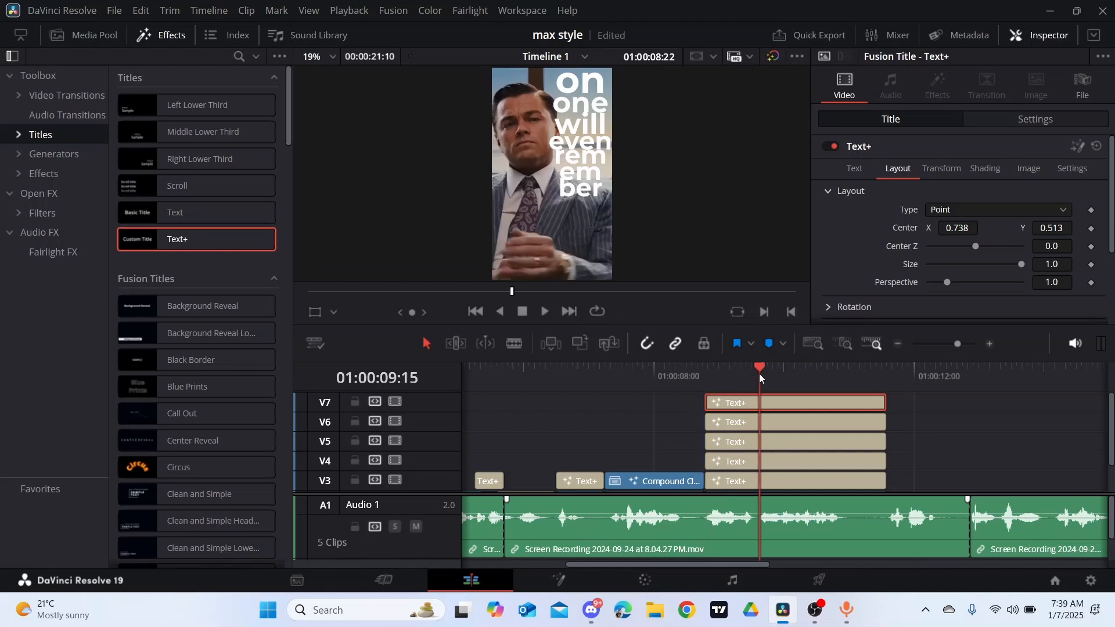
key("space")
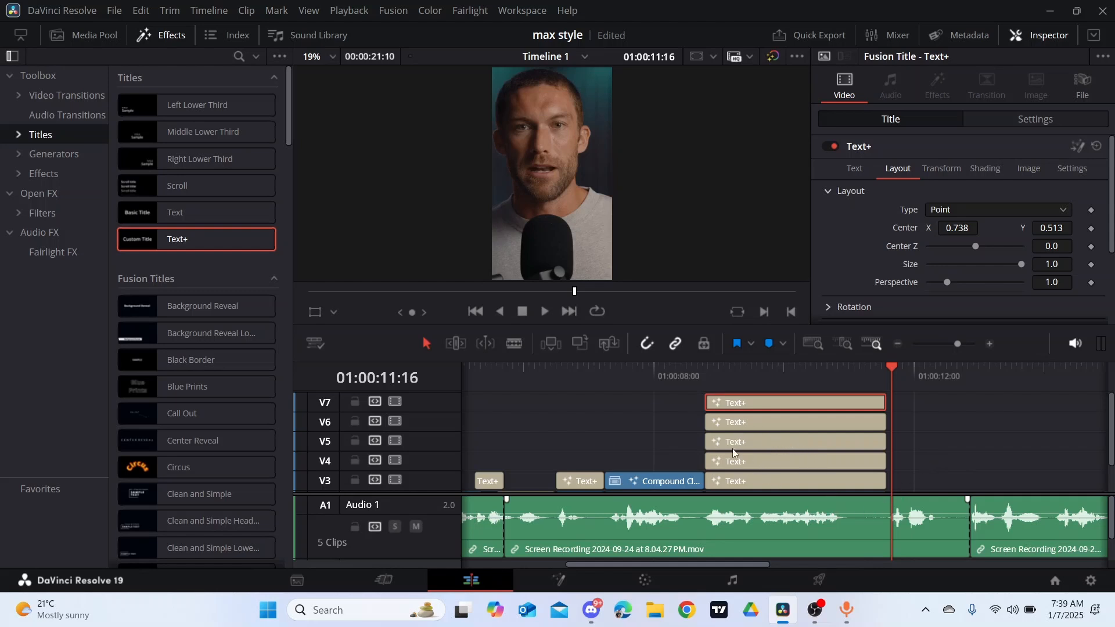
left_click(705, 370)
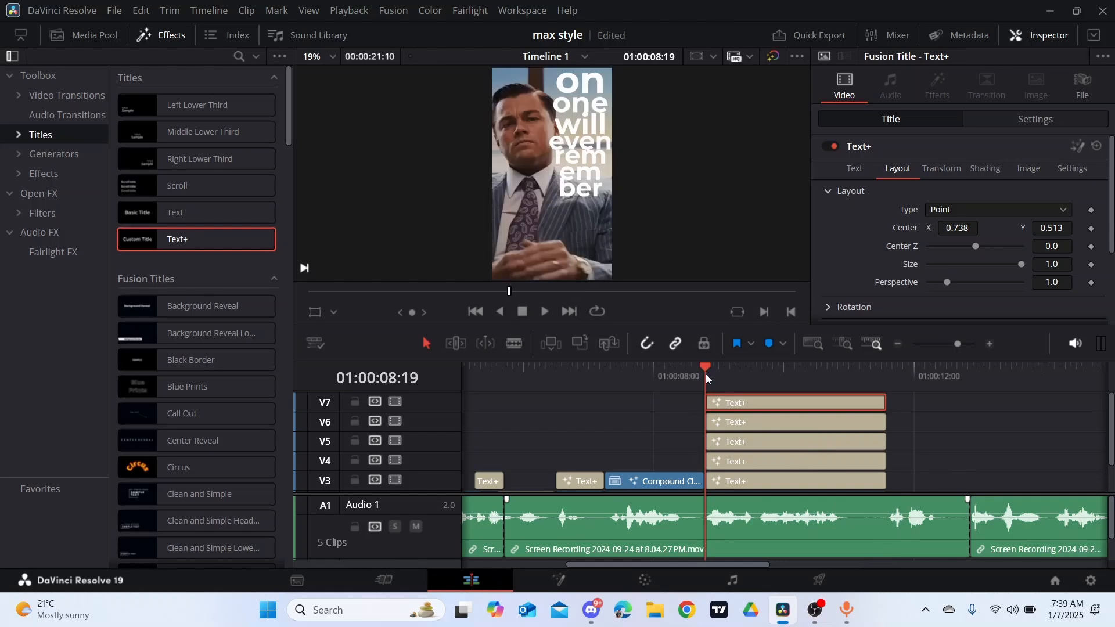
key("space")
key("space")
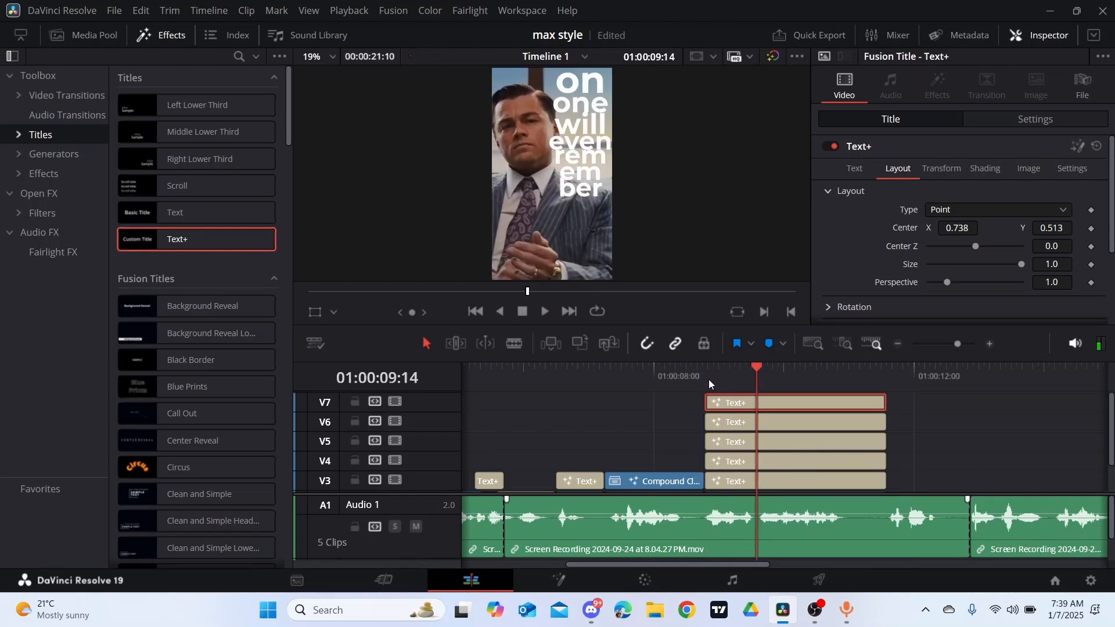
left_click(709, 380)
left_click(721, 371)
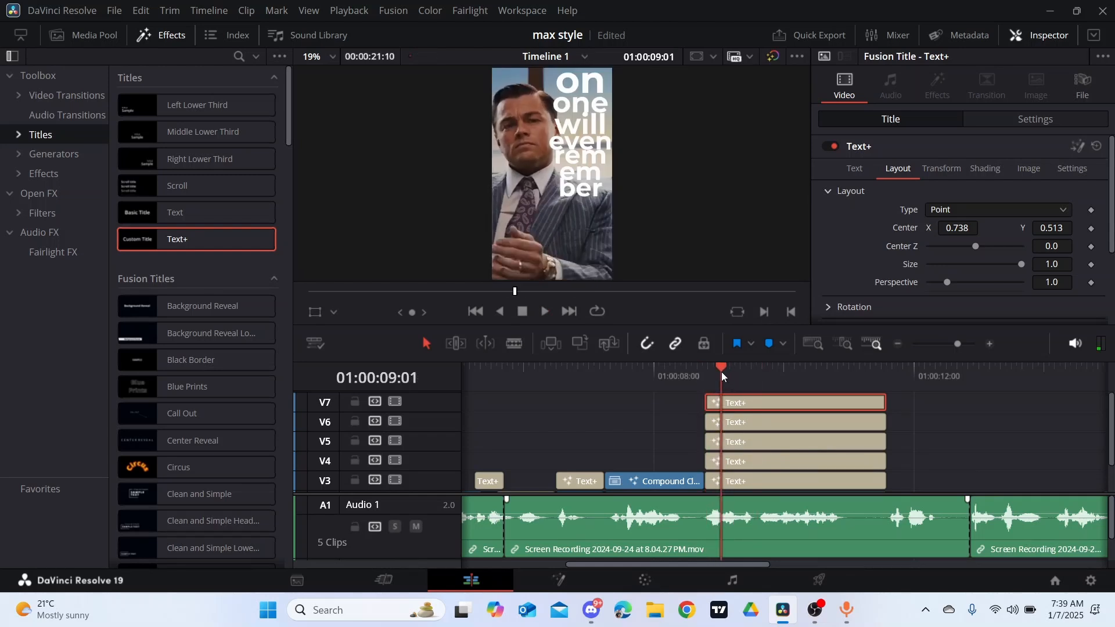
left_click_drag(769, 461, 786, 458)
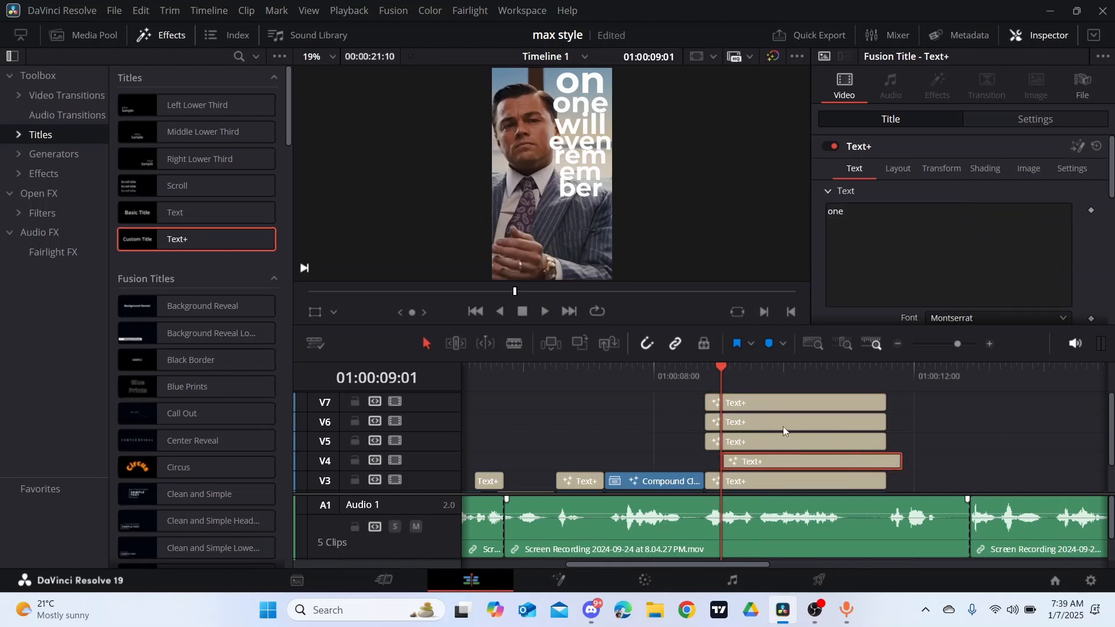
- Listen for the spoken word "will" and move the "will" title on V5 to start at 01:00:09:10
left_click(744, 369)
key("space")
key("space")
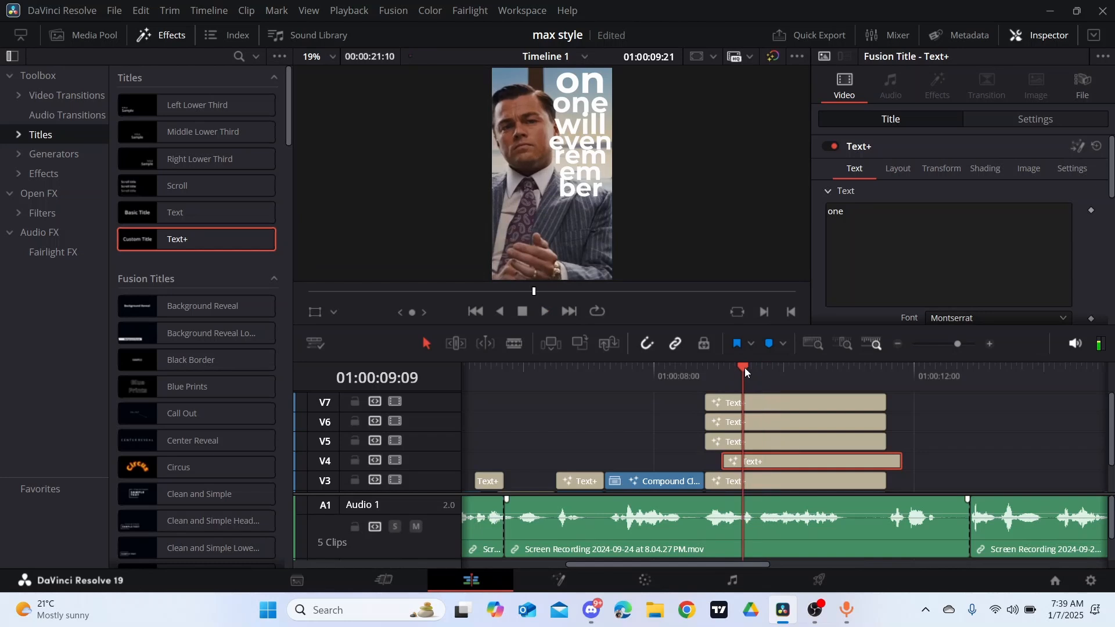
key("space")
key("space")
key("space")
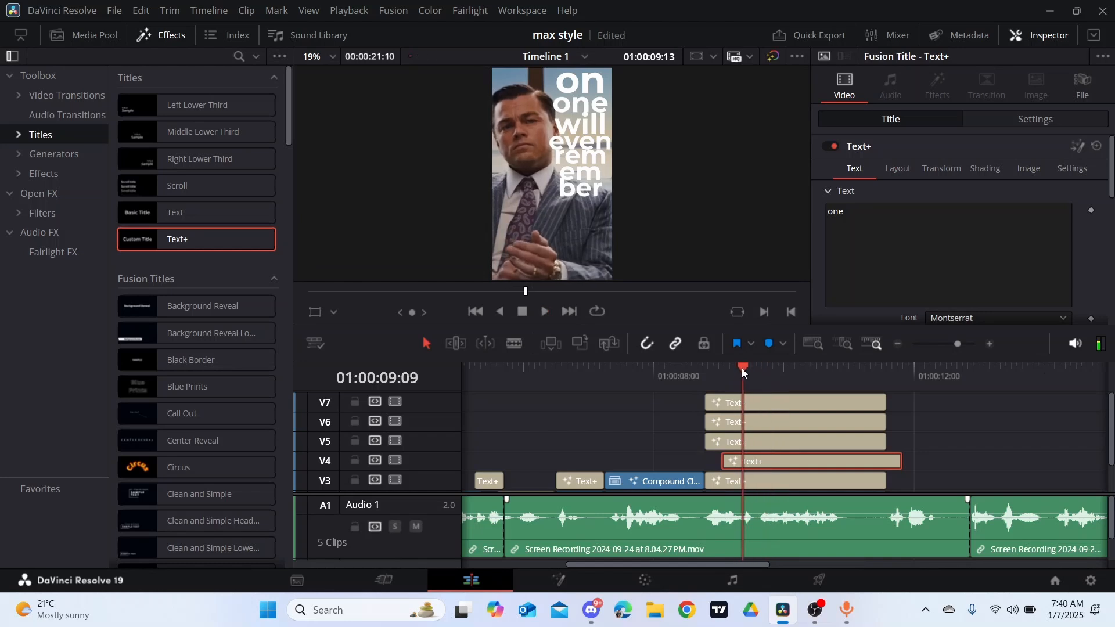
key("Left")
key("Right")
key("Right")
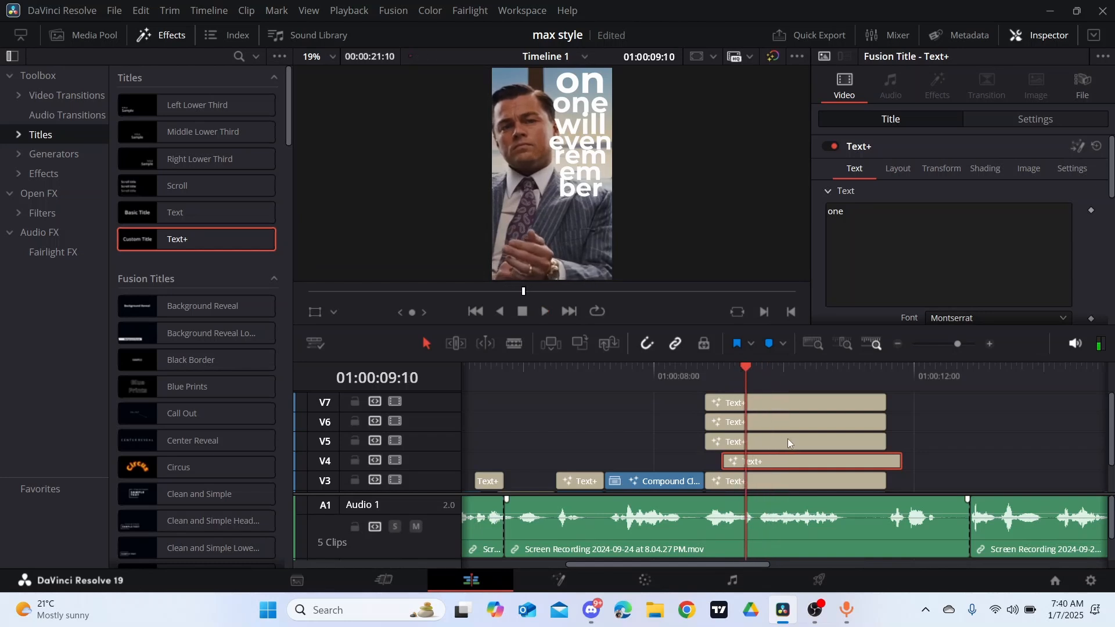
left_click_drag(787, 438, 827, 436)
- Stagger the remaining titles to the speech, starting "even" at about 01:00:09:15 and "rem em ber" at 01:00:10:02
left_click(762, 378)
key("space")
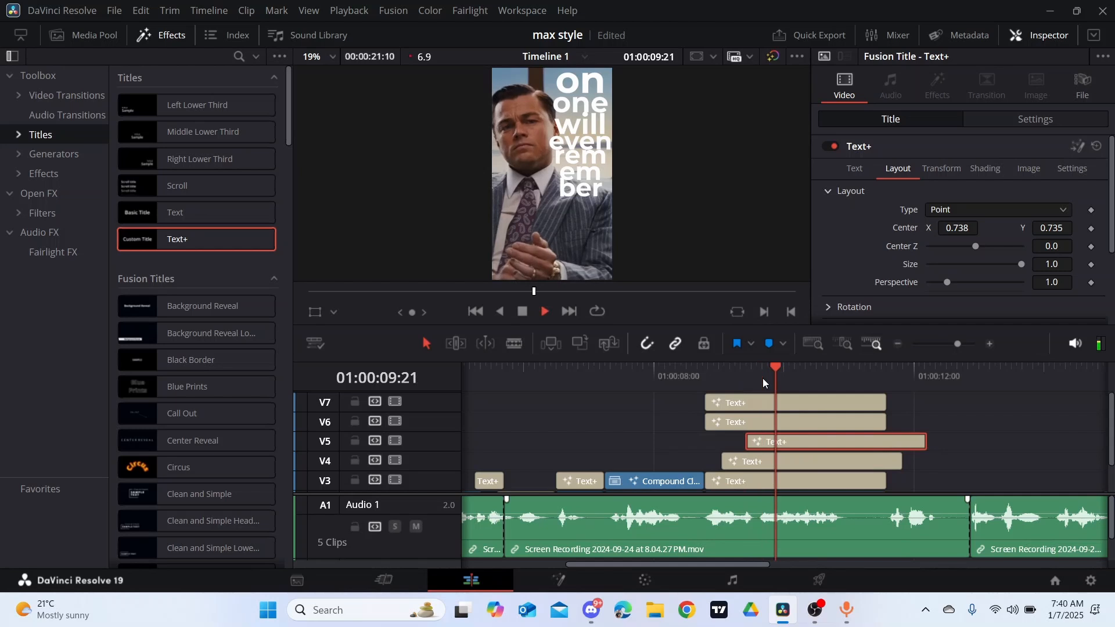
key("space")
key("Right")
key("Right")
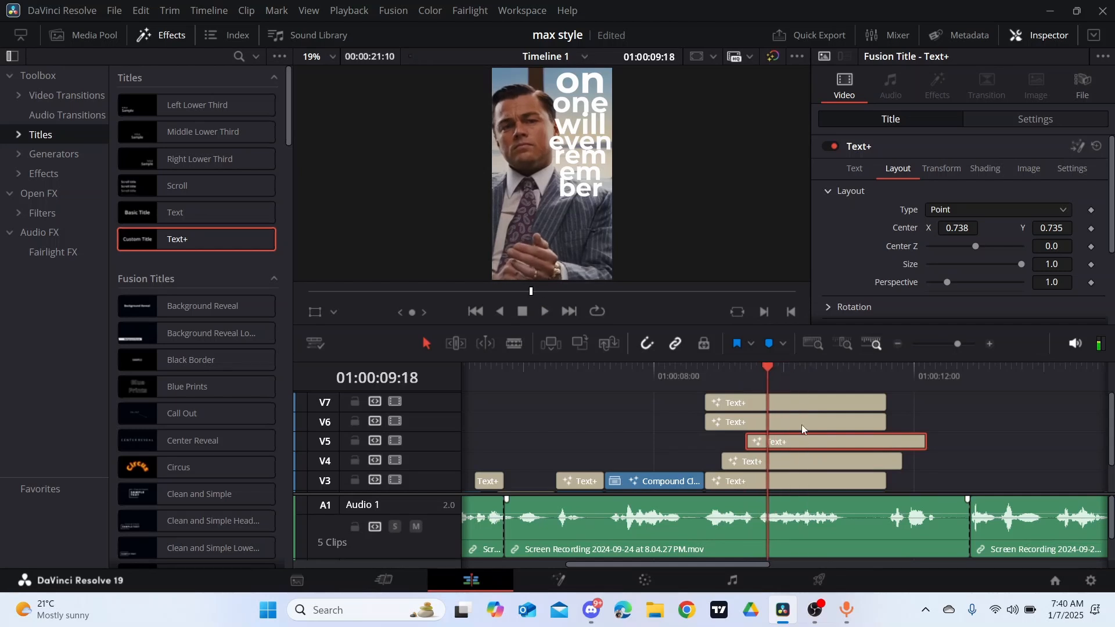
left_click_drag(803, 420, 873, 409)
- Trim the ends of the titles on V4 through V7 to 01:00:11:14 and play back the staggered stack
scroll(941, 416, "down", 2)
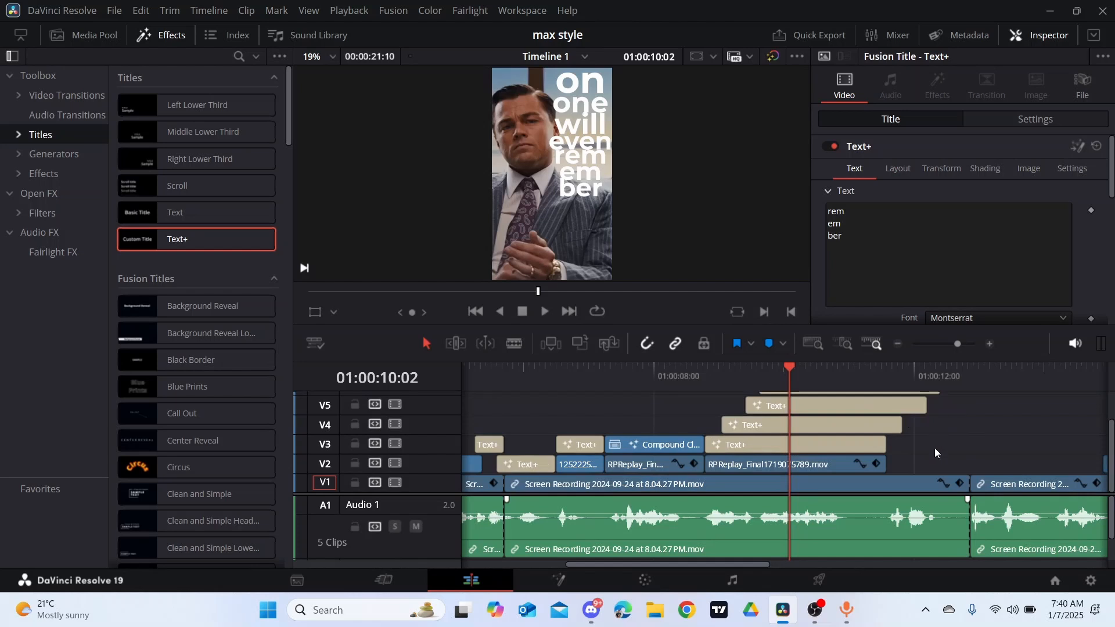
key("space")
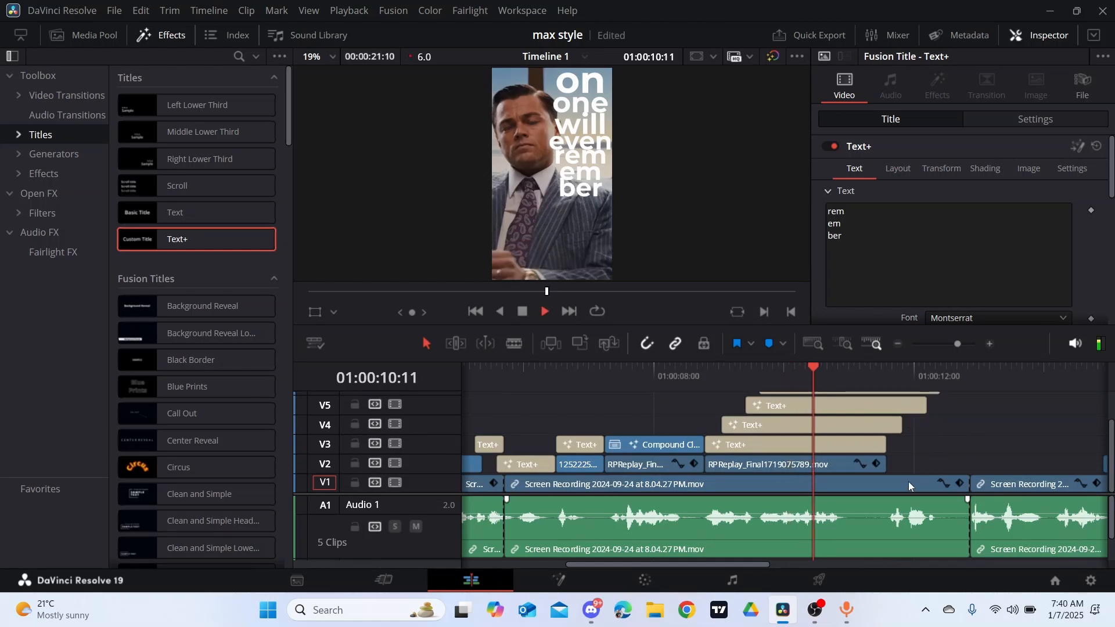
key("space")
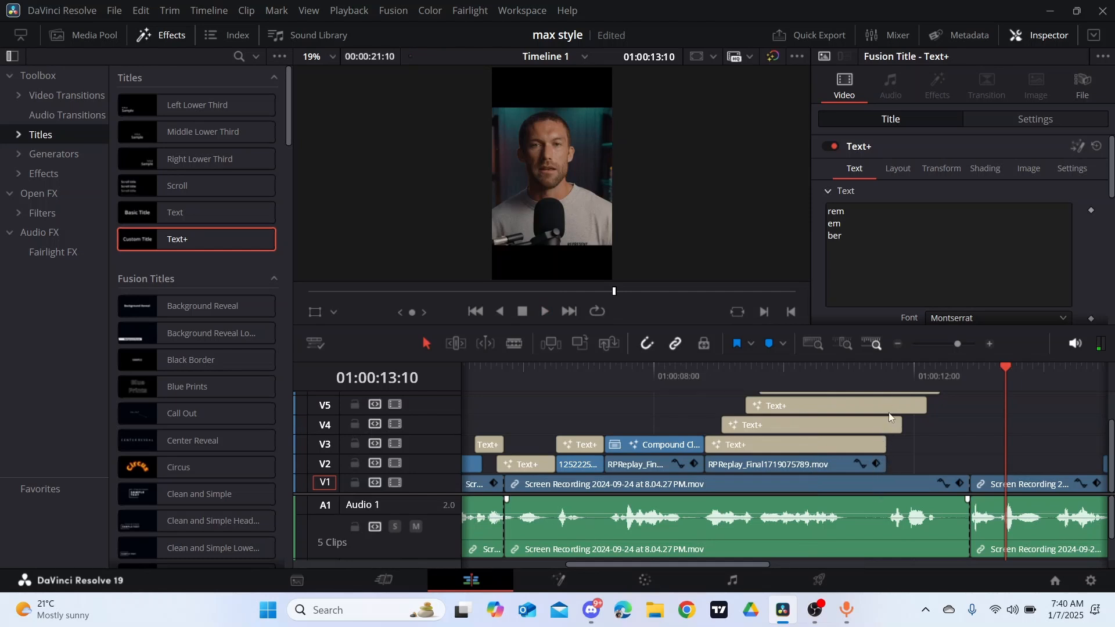
left_click(886, 385)
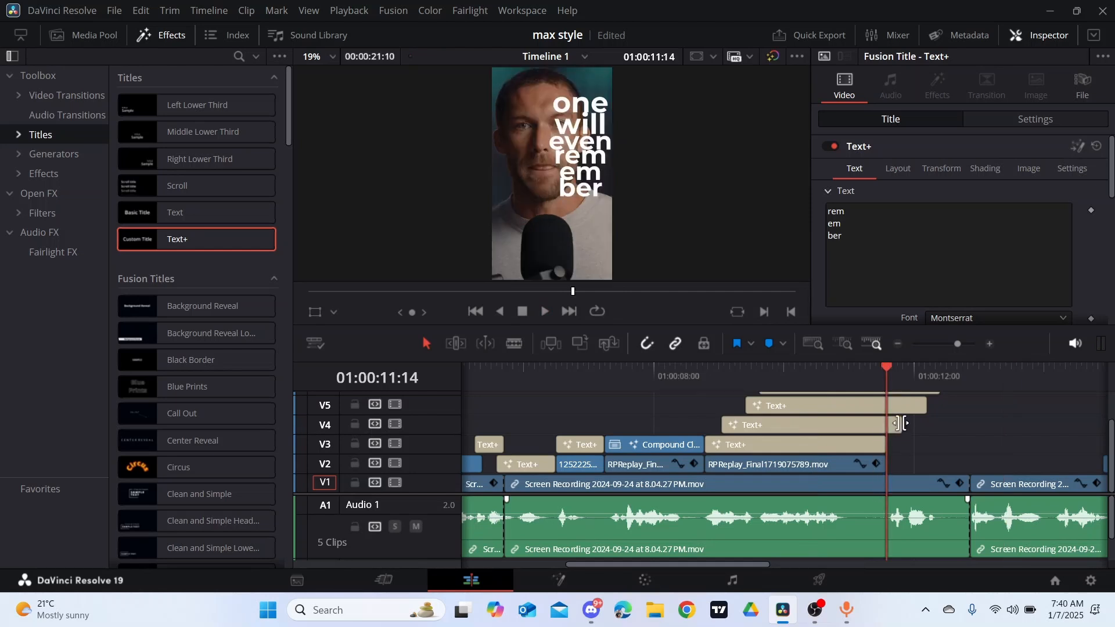
left_click_drag(900, 424, 887, 443)
scroll(904, 433, "up", 2)
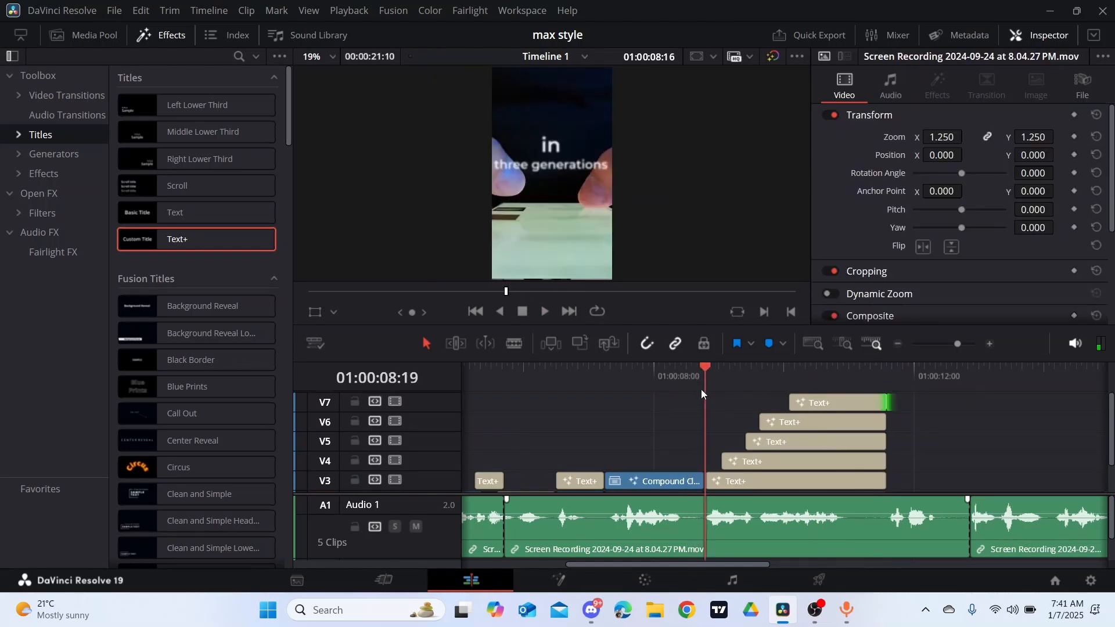
key("space")
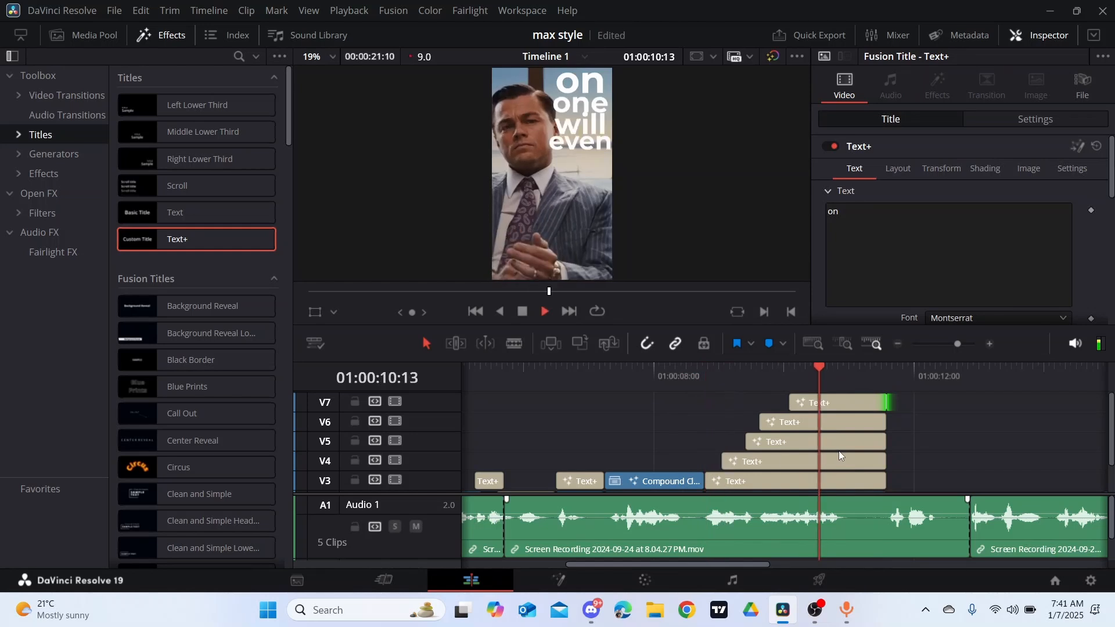
key("space")
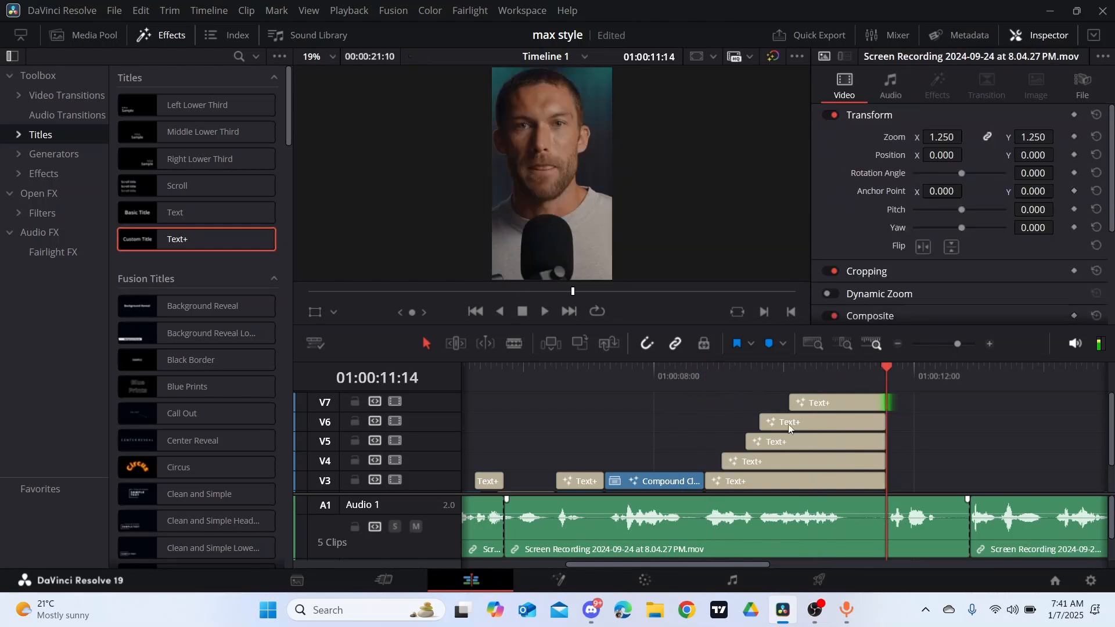
- Open the "rem em ber" title on V7 in Fusion and keyframe its Write On End from 0.0 at frame 0 to 1.0 at frame 10
left_click(823, 420)
left_click(819, 404)
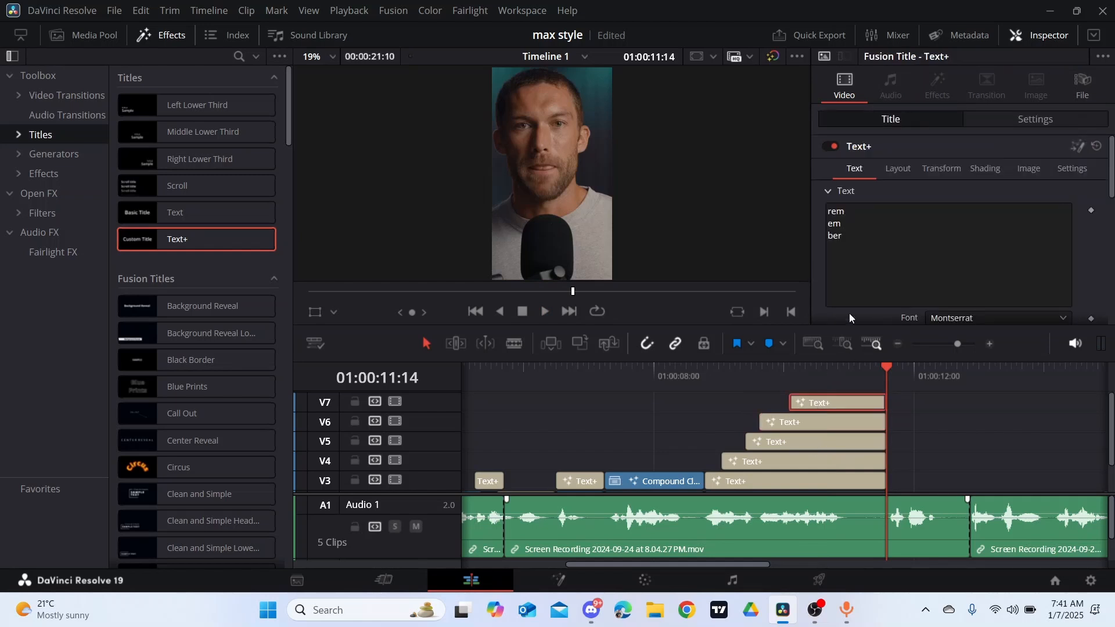
right_click(819, 406)
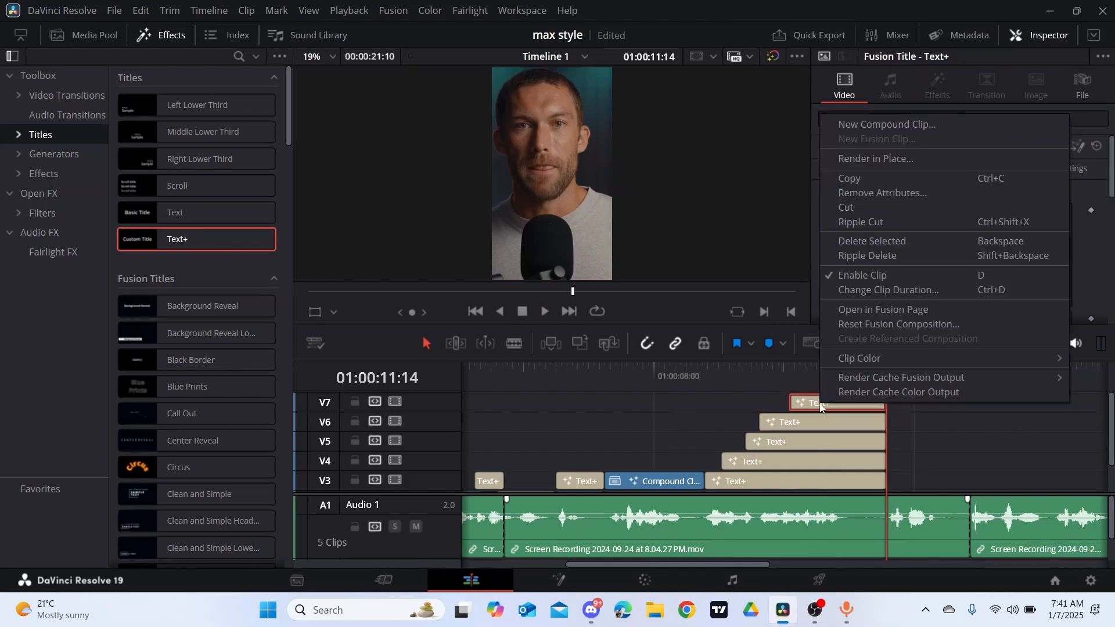
left_click(864, 313)
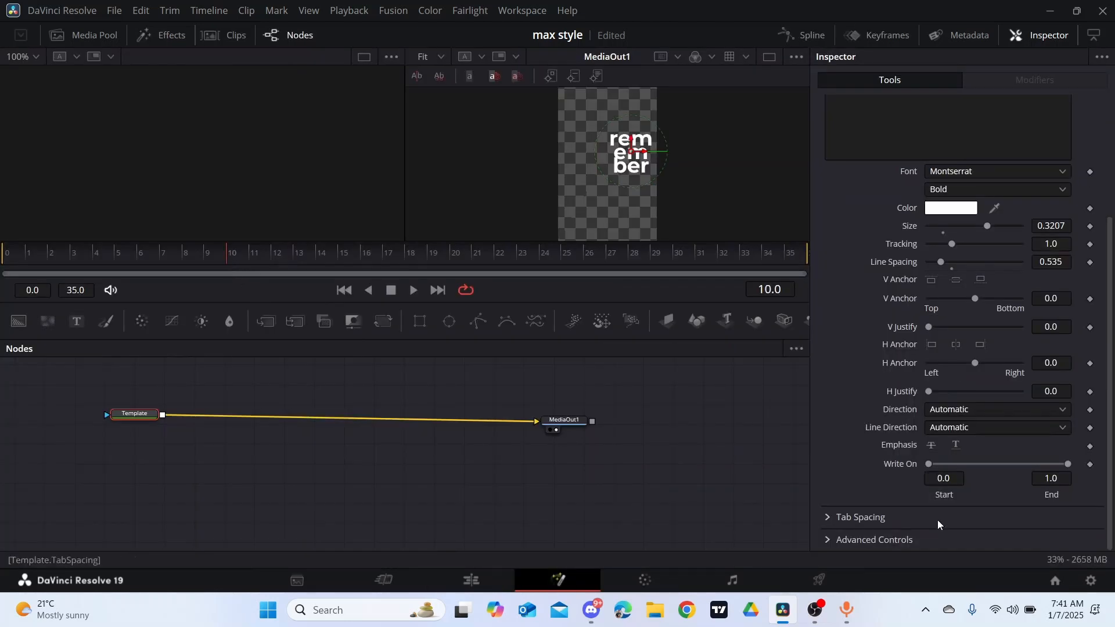
left_click(1091, 464)
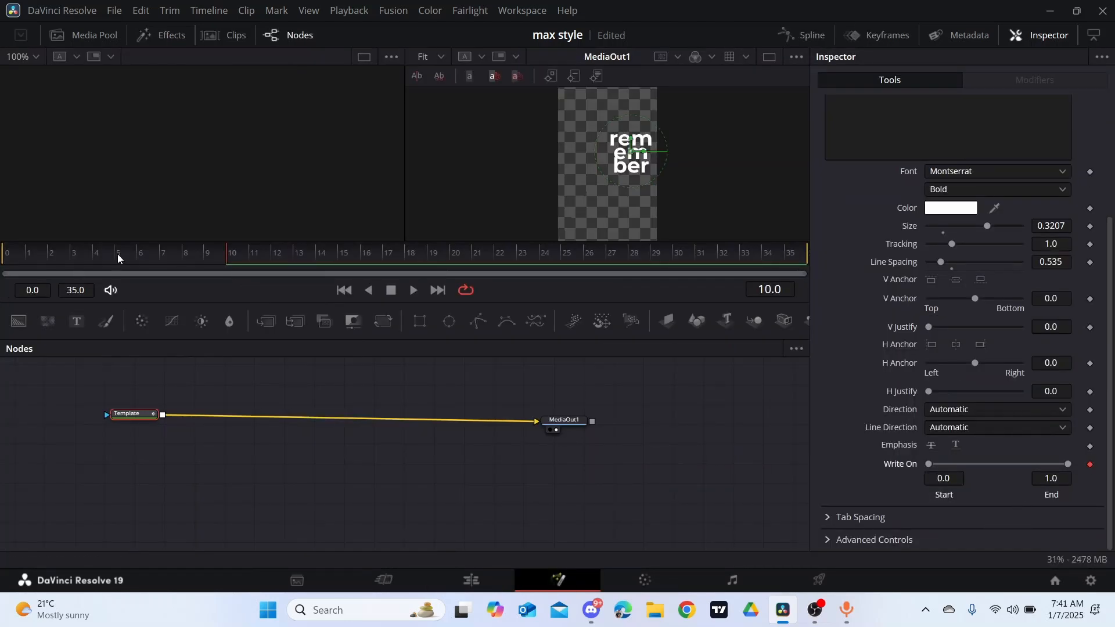
left_click(11, 256)
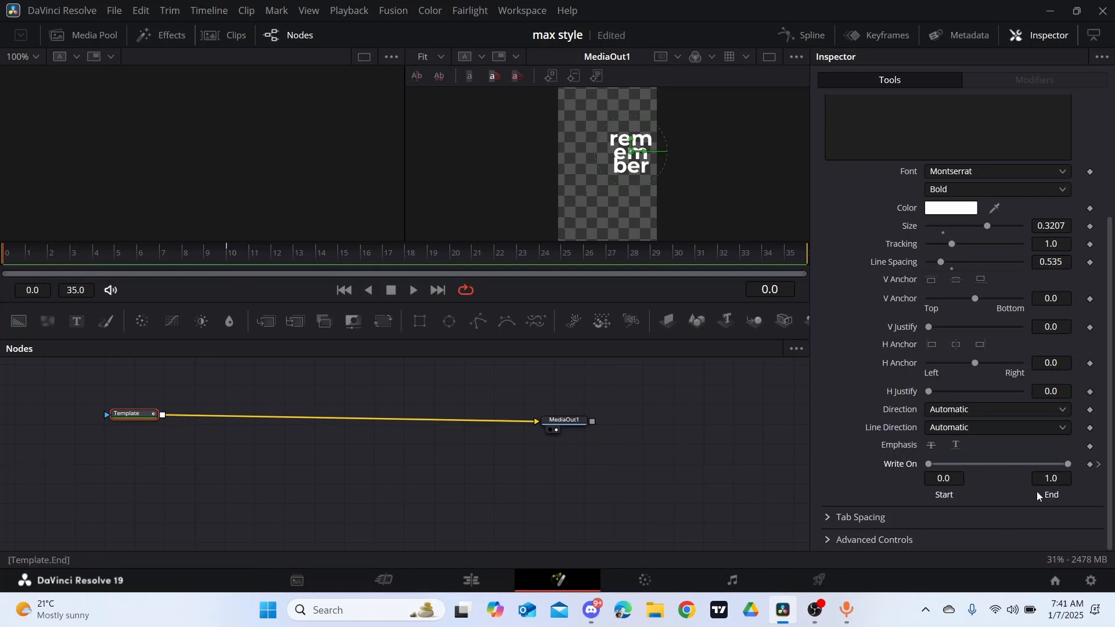
left_click_drag(1032, 464, 744, 498)
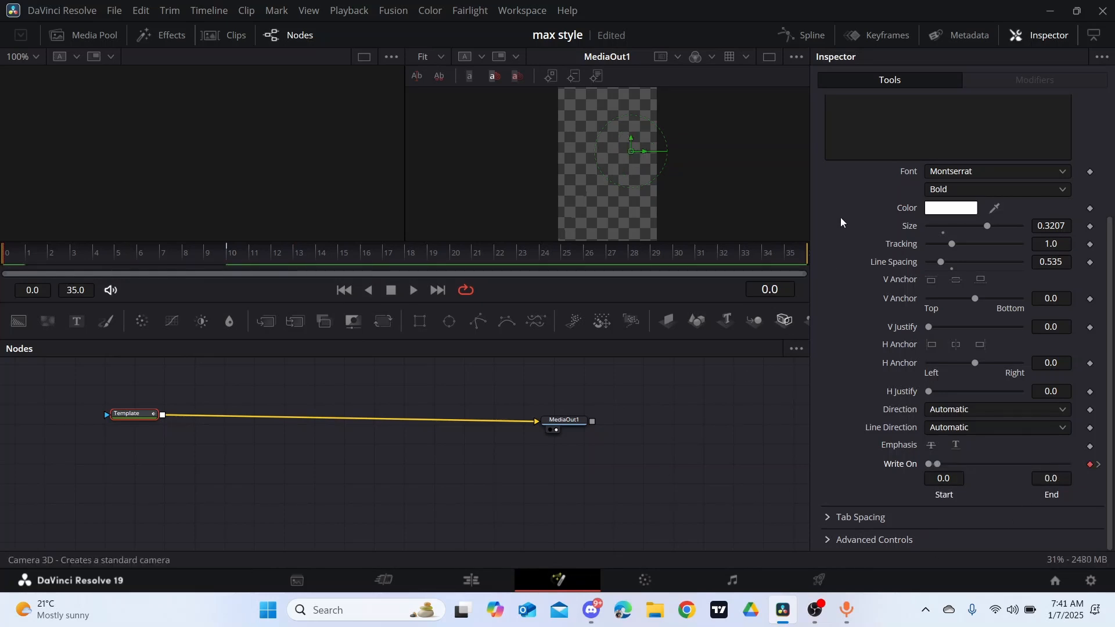
- Apply an ease-out curve to the title's Write On keyframes in the spline editor and return to the Edit page
left_click(803, 35)
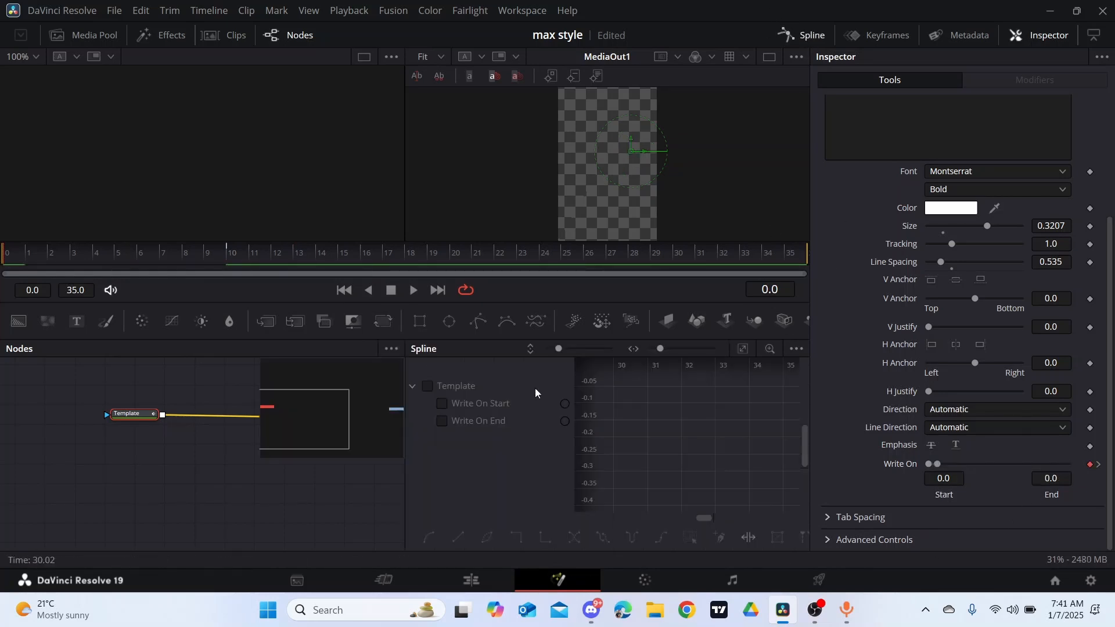
left_click(430, 386)
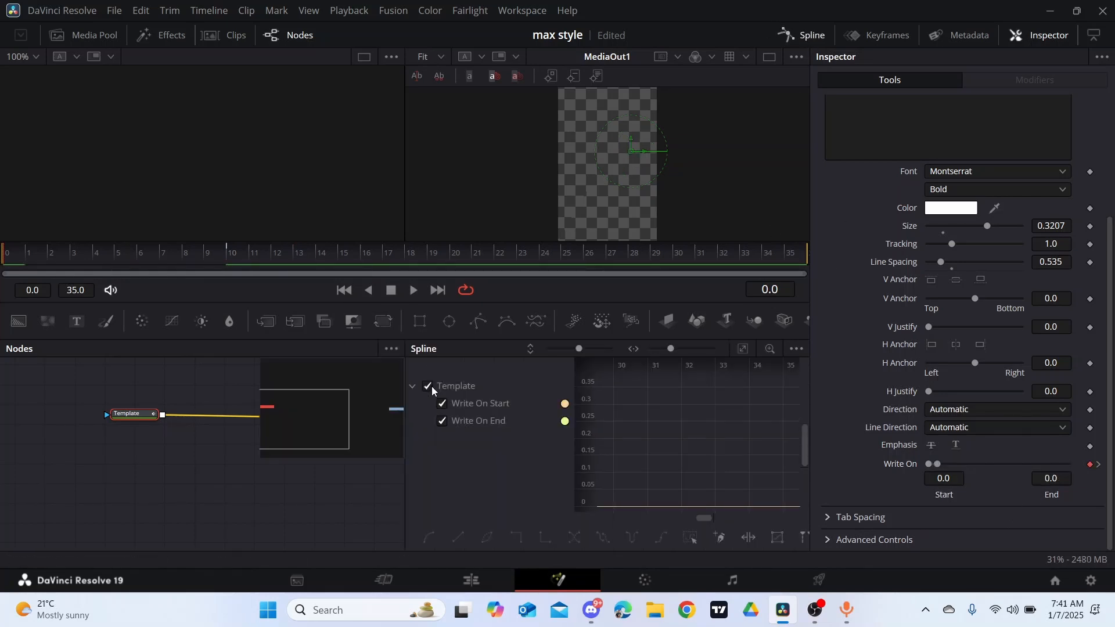
left_click(742, 351)
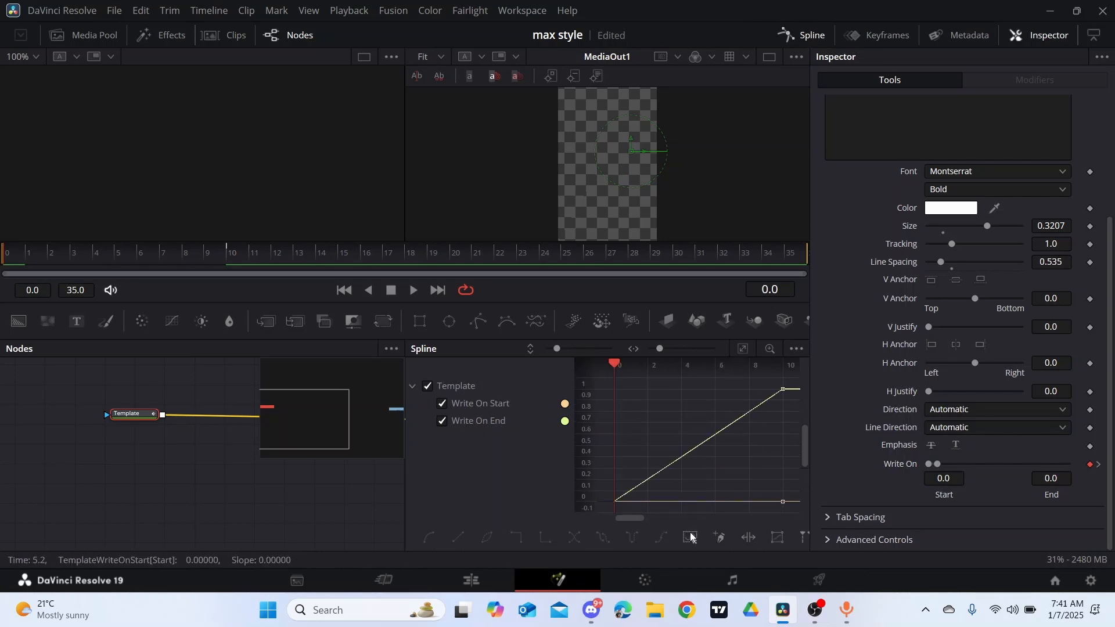
right_click(669, 409)
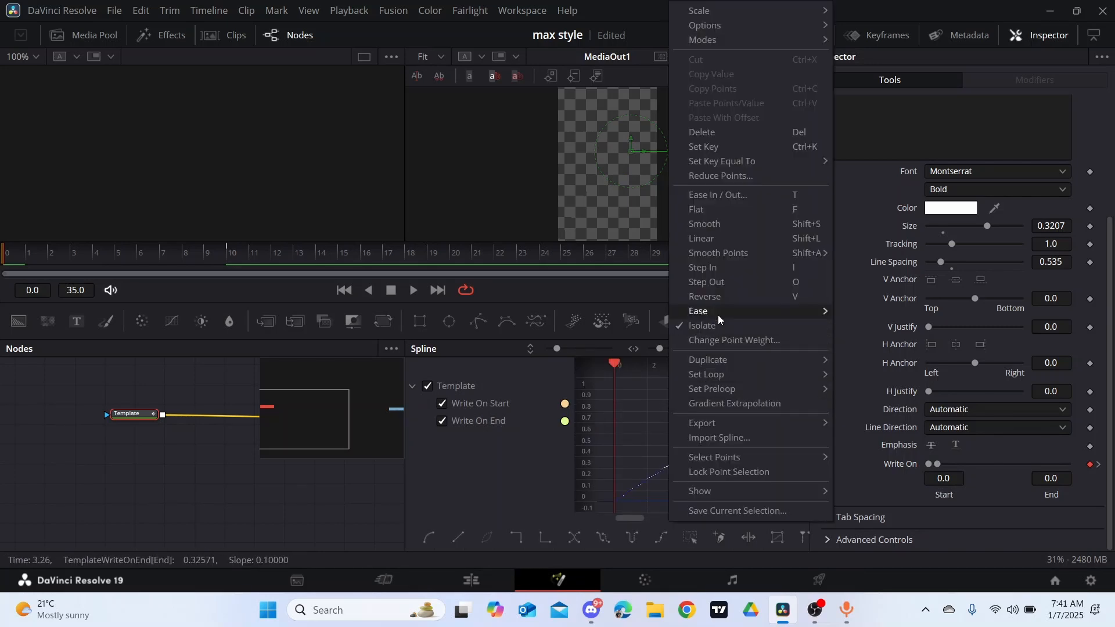
mouse_move(717, 313)
left_click(881, 354)
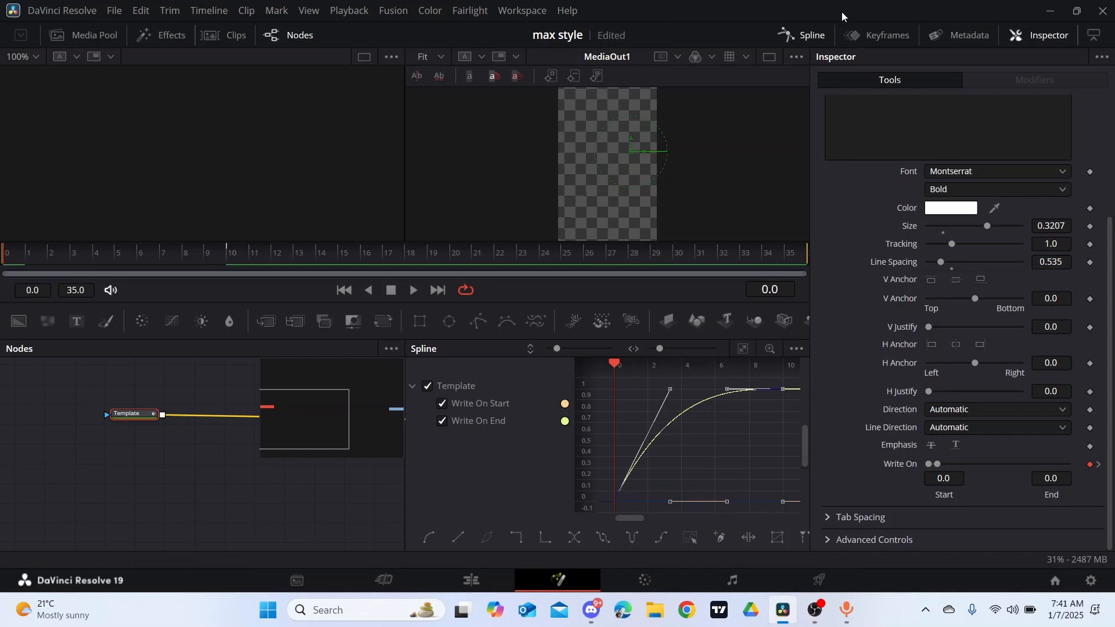
left_click(803, 34)
left_click(498, 572)
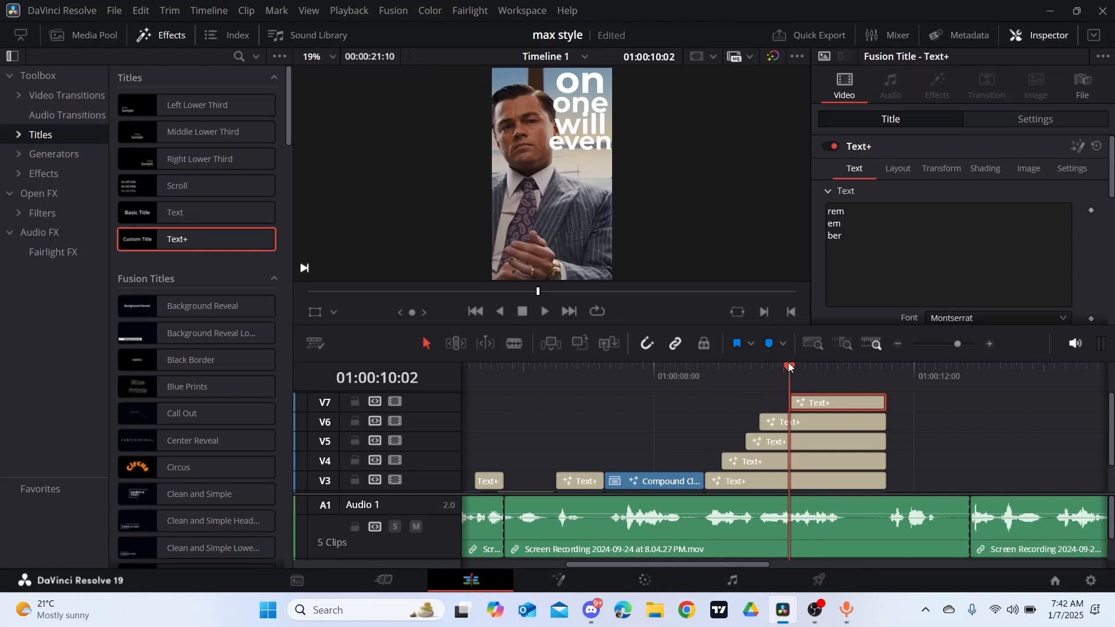
- Play back the staggered title stack from 01:00:08:19 and scrub through the "rem em ber" title to check its write-on animation
left_click_drag(789, 362, 708, 372)
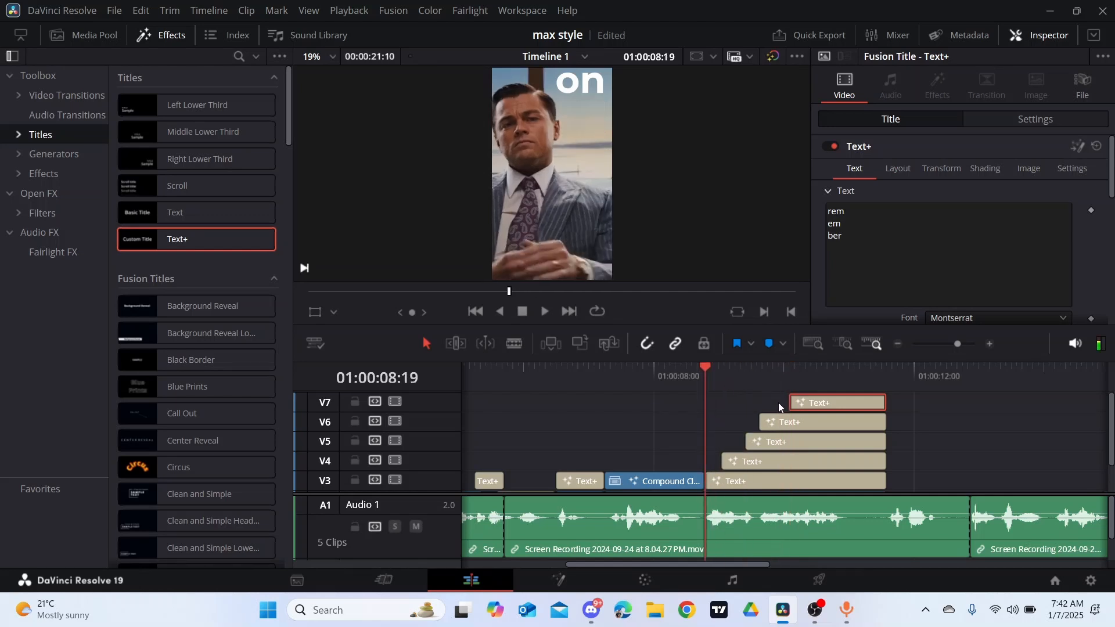
key("space")
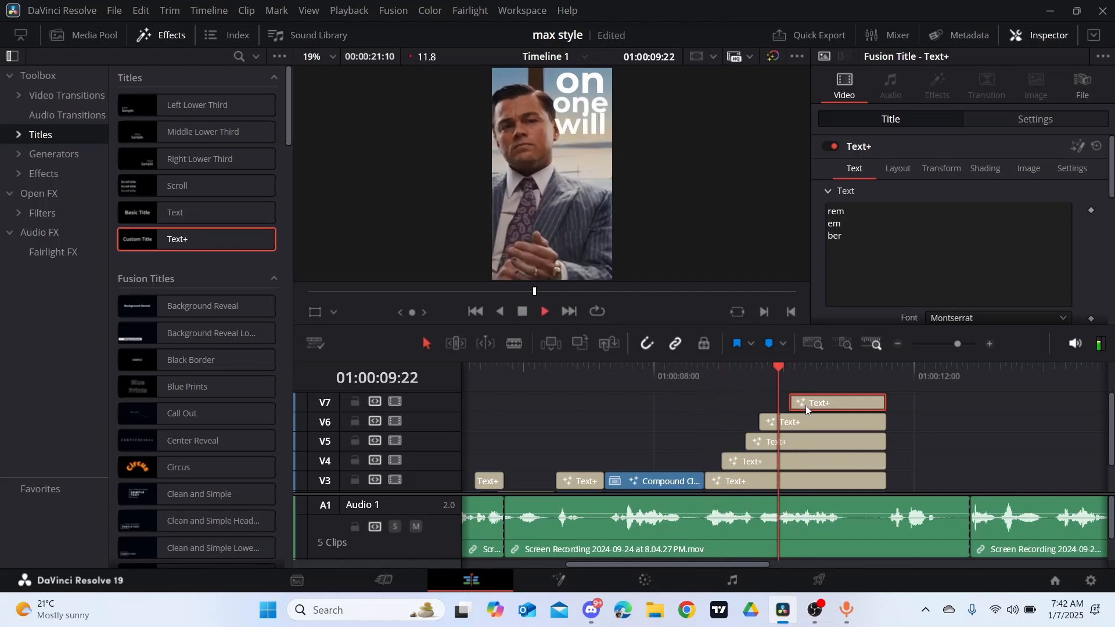
key("space")
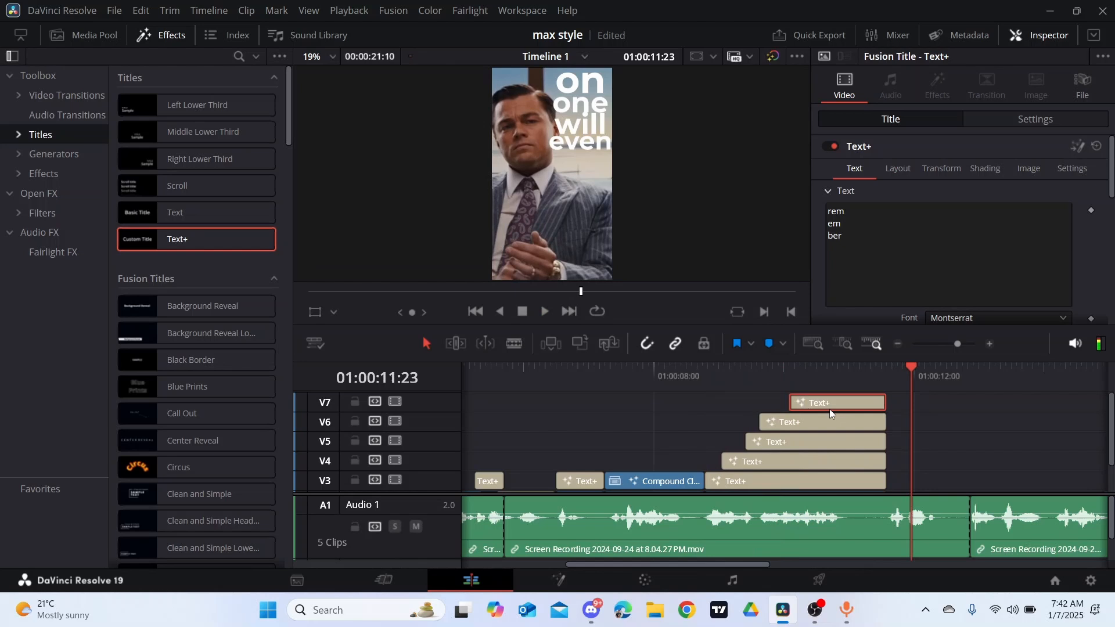
left_click(835, 377)
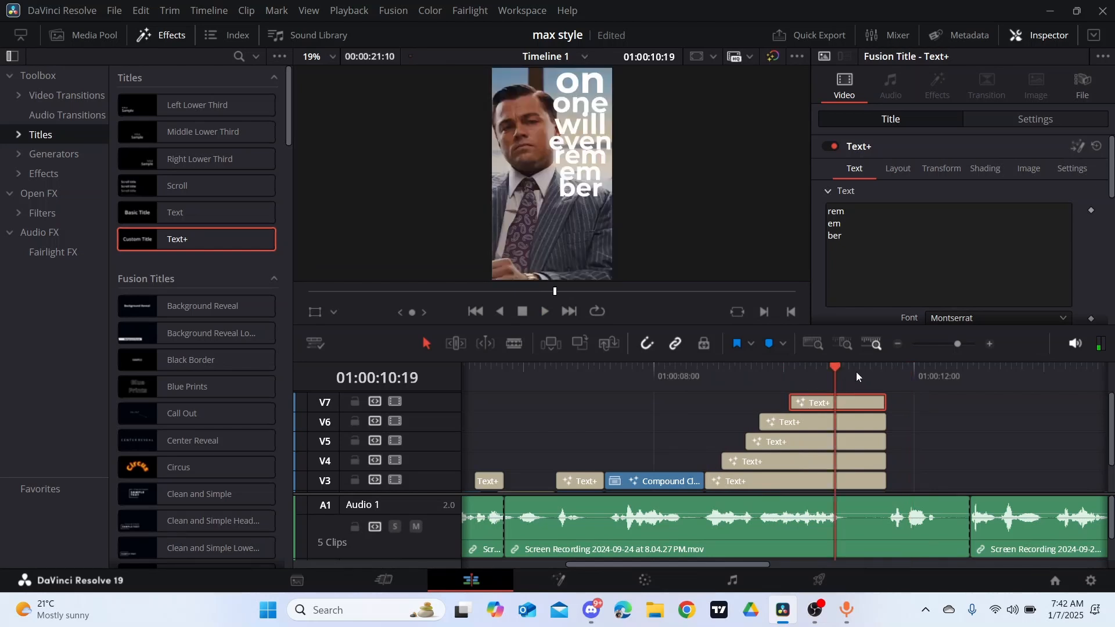
left_click(811, 368)
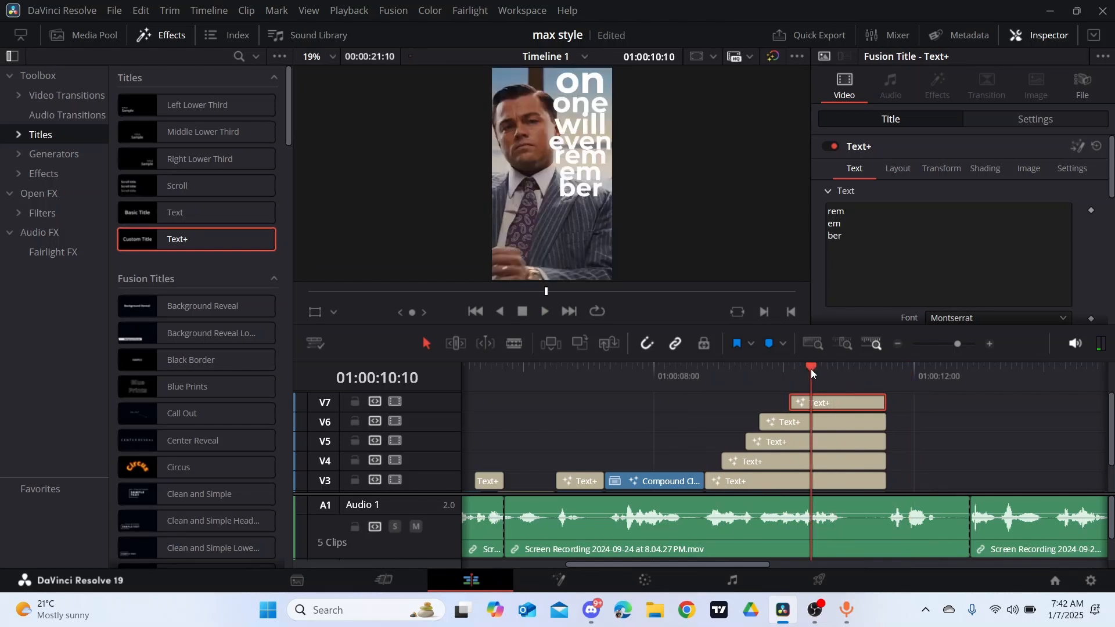
key("space")
left_click(811, 371)
left_click(890, 382)
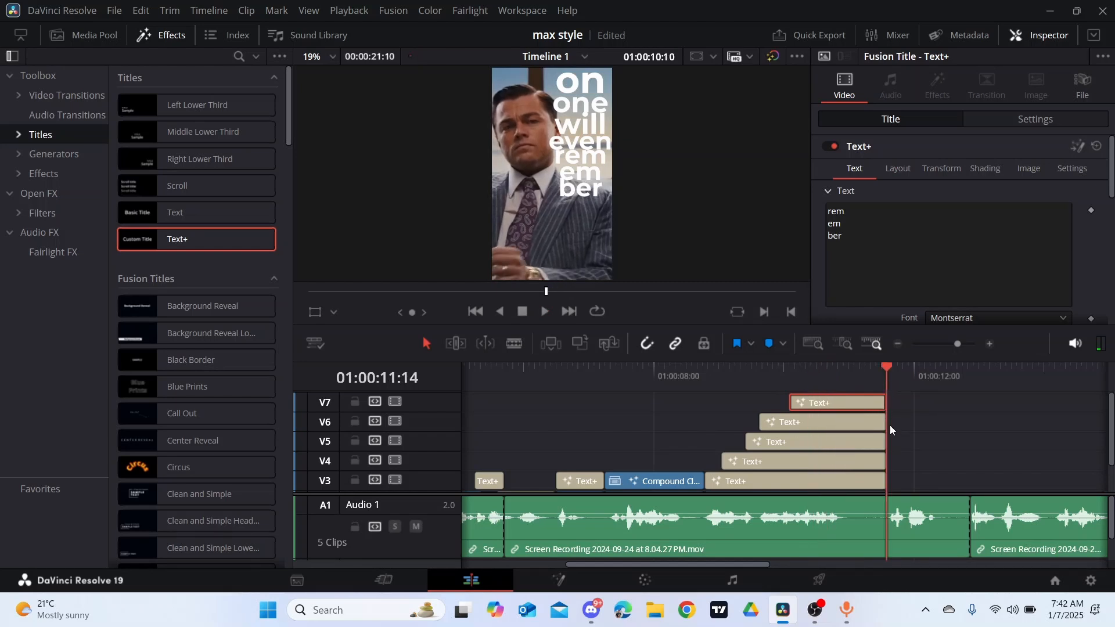
left_click(827, 377)
left_click(813, 376)
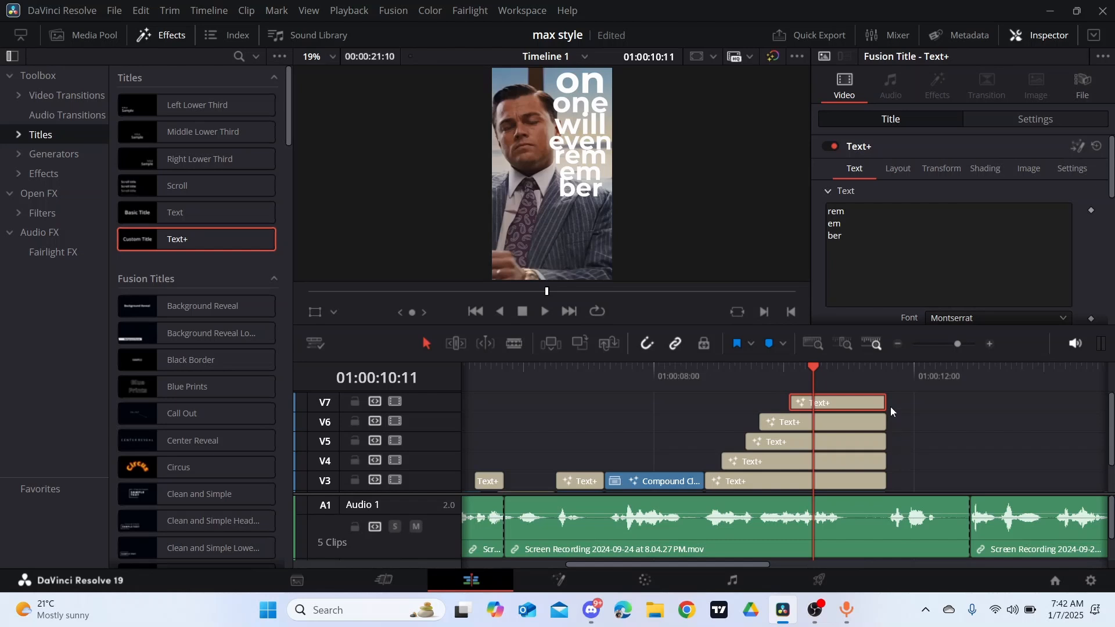
- Combine the "on" and "one" titles on V3 and V4 into a compound clip with the default name
left_click_drag(887, 385, 817, 427)
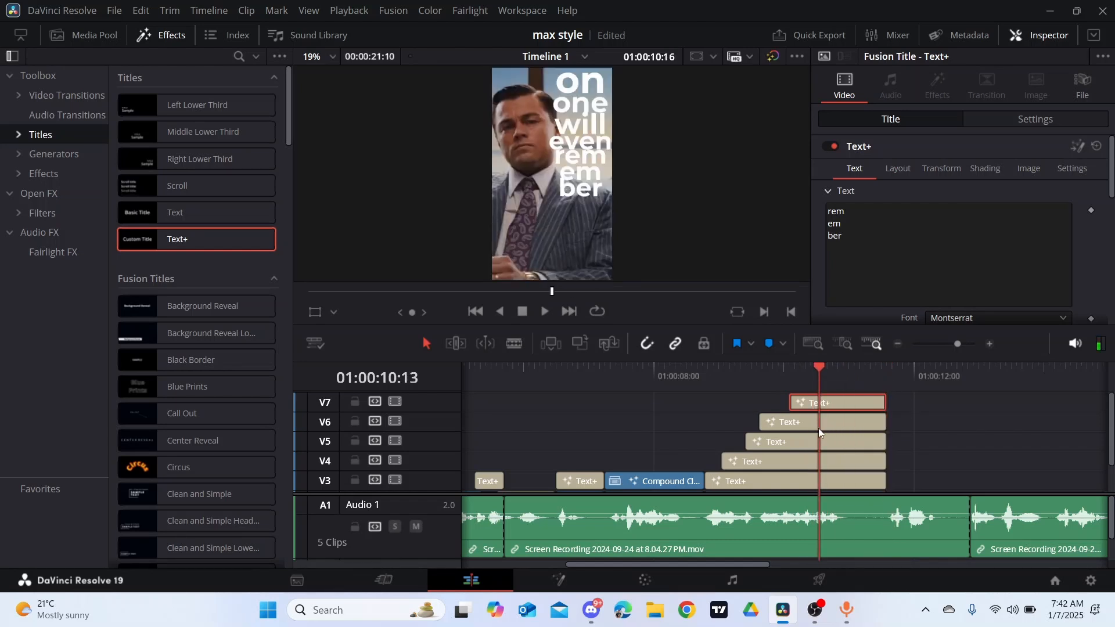
left_click(899, 437)
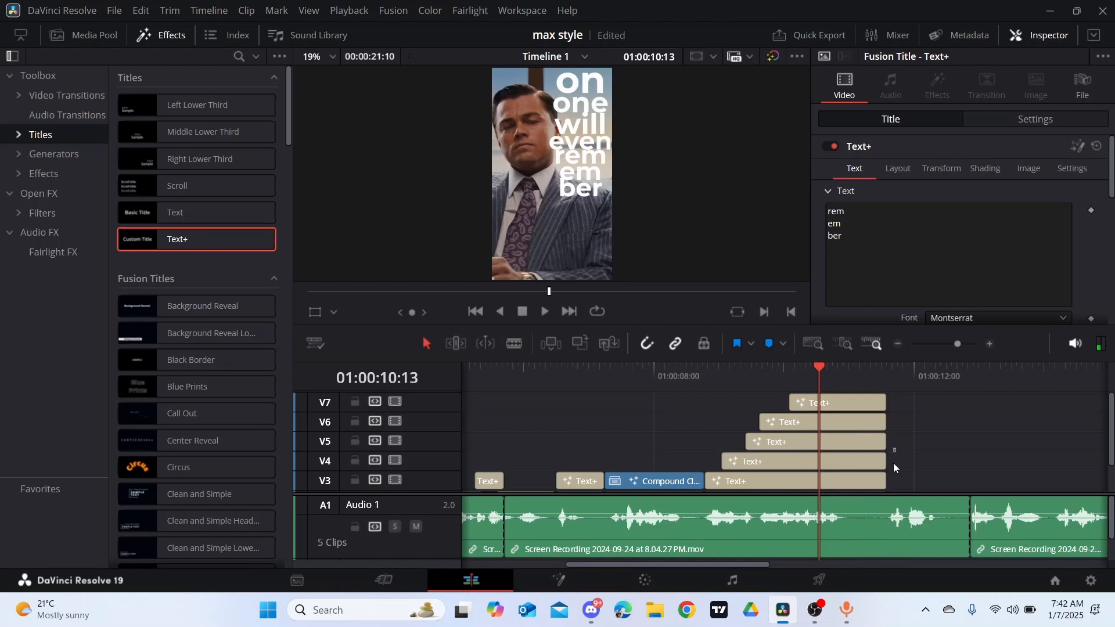
scroll(873, 486, "down", 1)
mouse_move(880, 468)
left_mouse_down()
mouse_move(902, 459)
mouse_move(897, 444)
mouse_move(897, 463)
left_mouse_up()
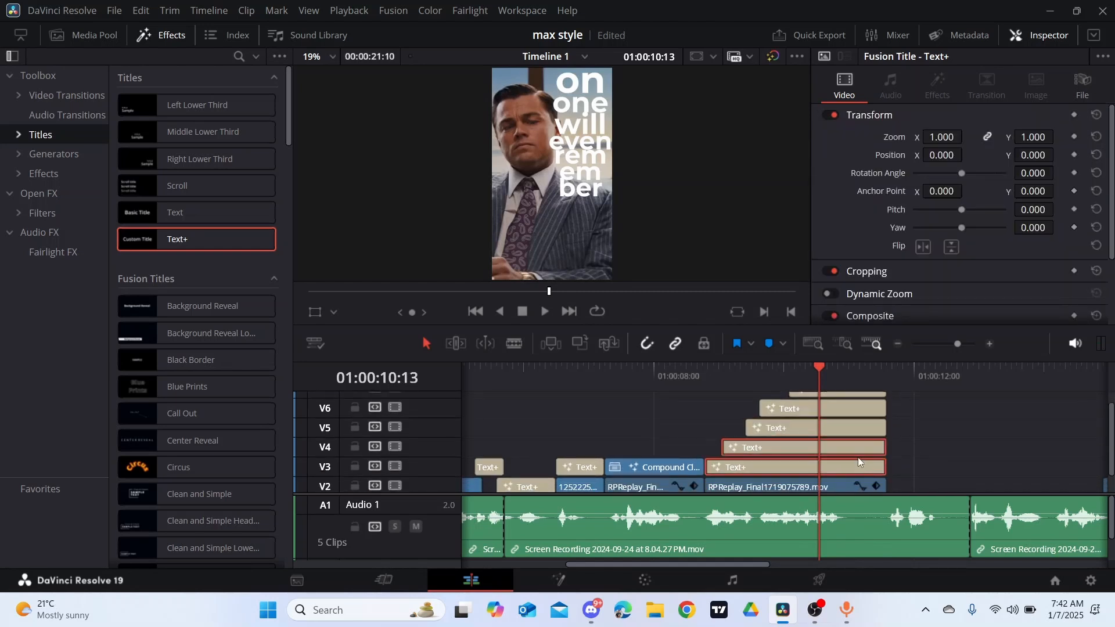
right_click(858, 459)
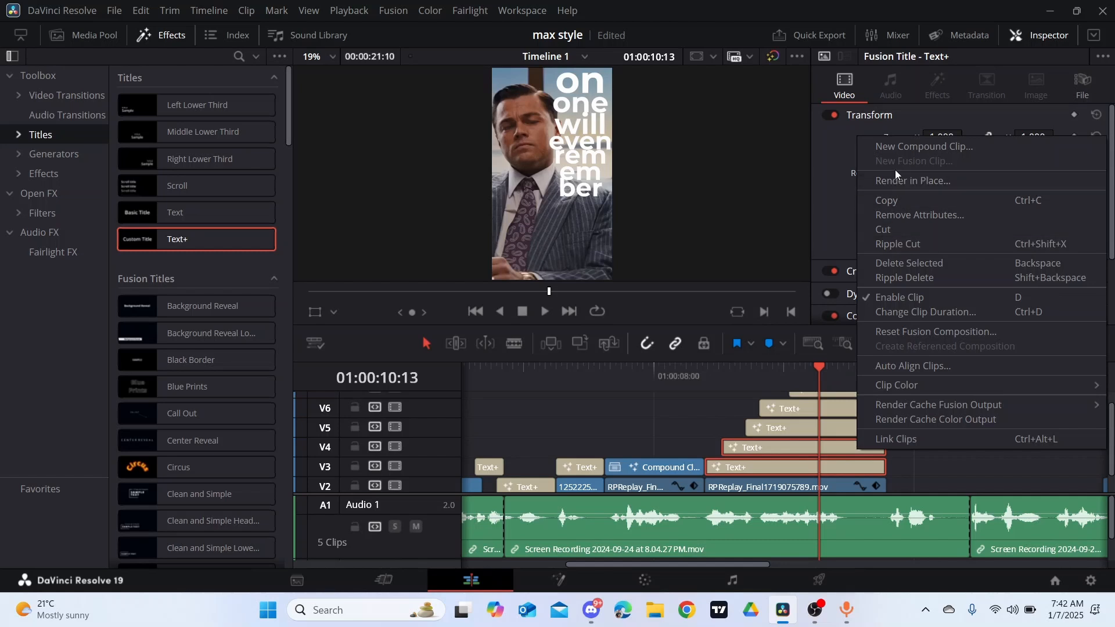
left_click(911, 148)
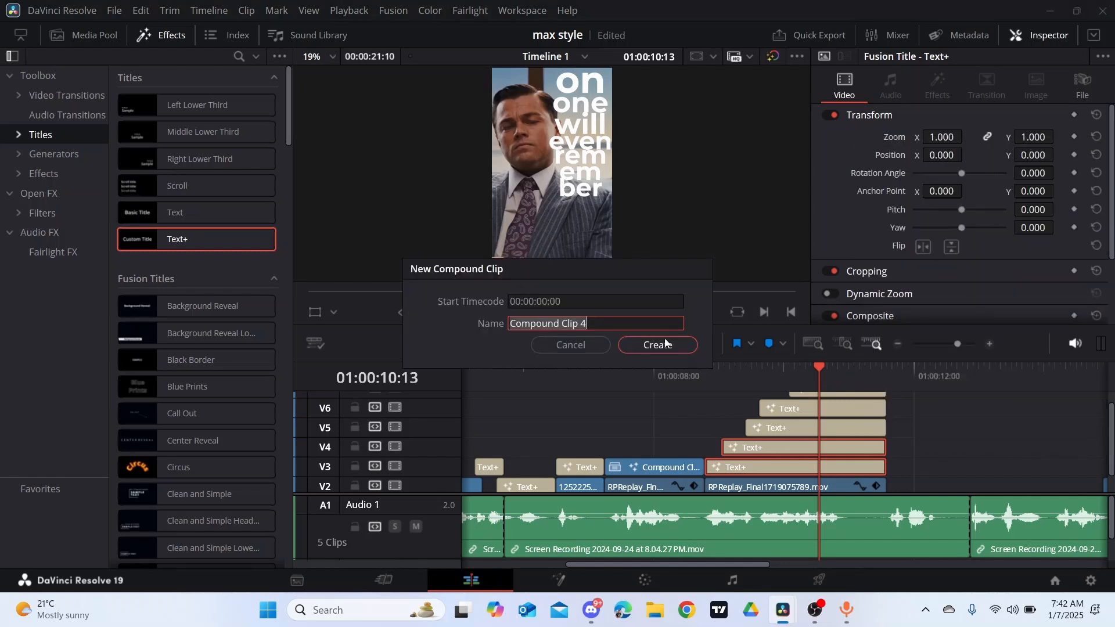
left_click(665, 344)
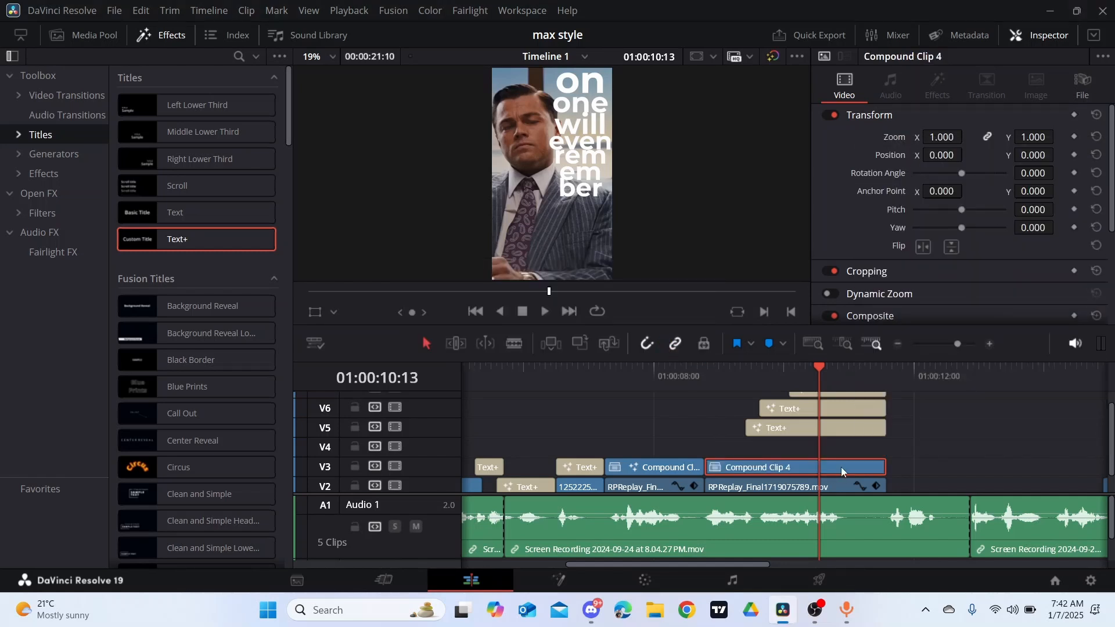
- Open the "on one" compound clip in Fusion and insert a Gaussian Blur between MediaIn1 and MediaOut1, moving MediaOut1 away for space
right_click(840, 468)
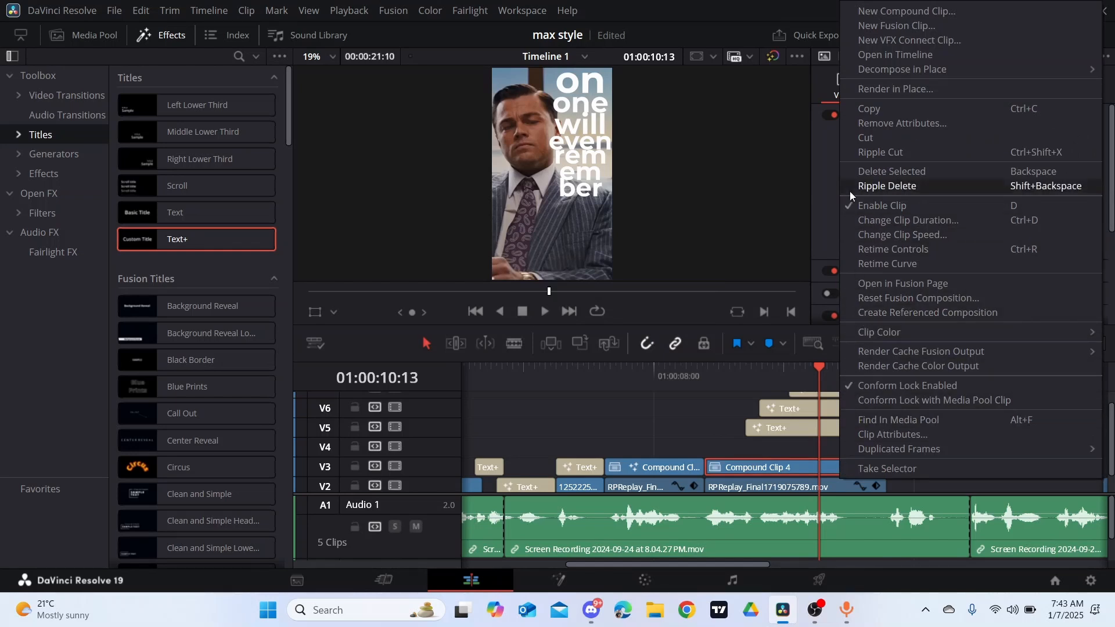
left_click(886, 284)
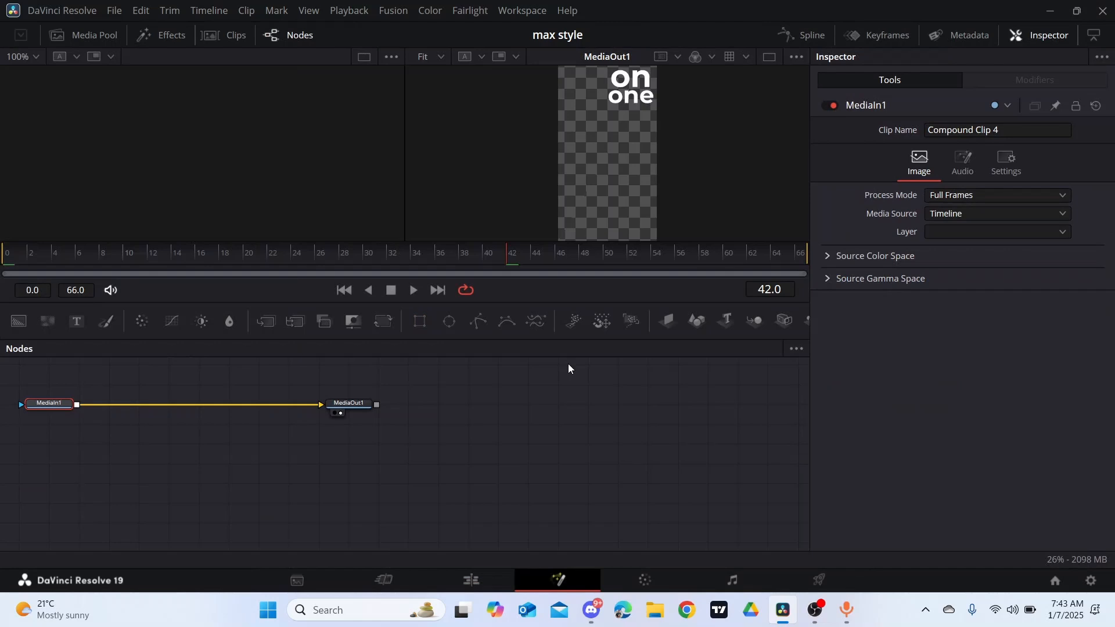
left_click_drag(348, 403, 586, 420)
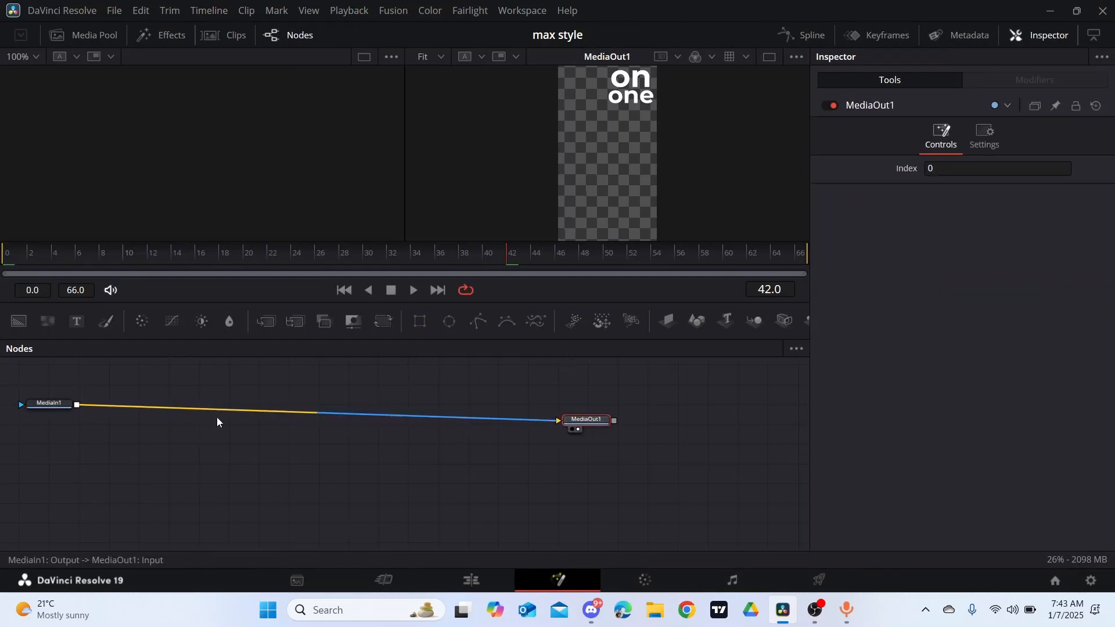
left_click(65, 403)
key("shift+space")
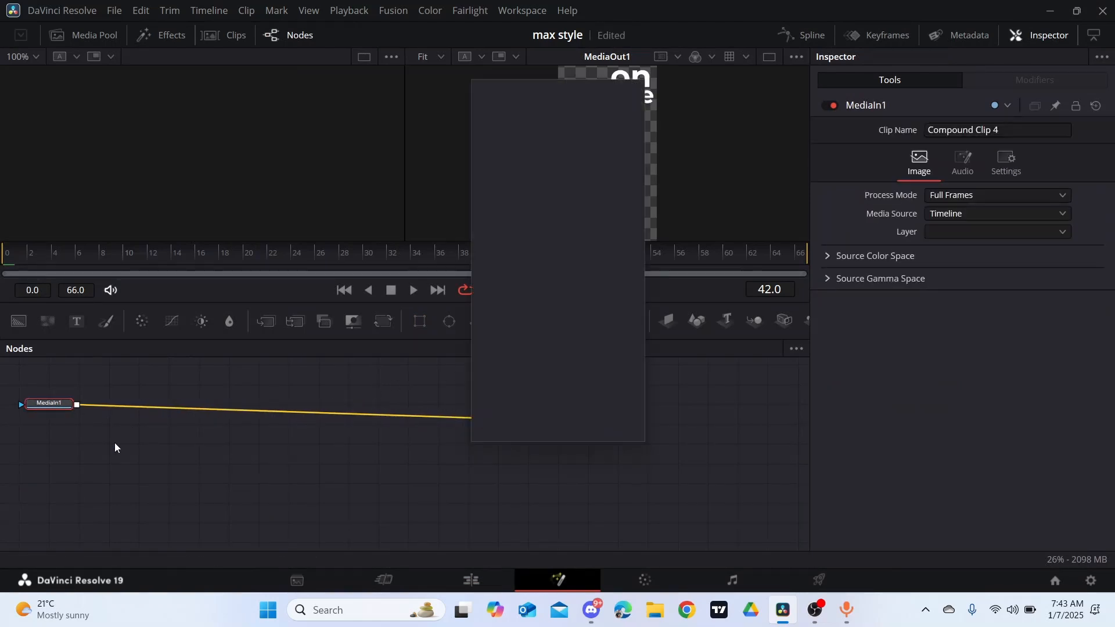
type("gau")
left_click(608, 430)
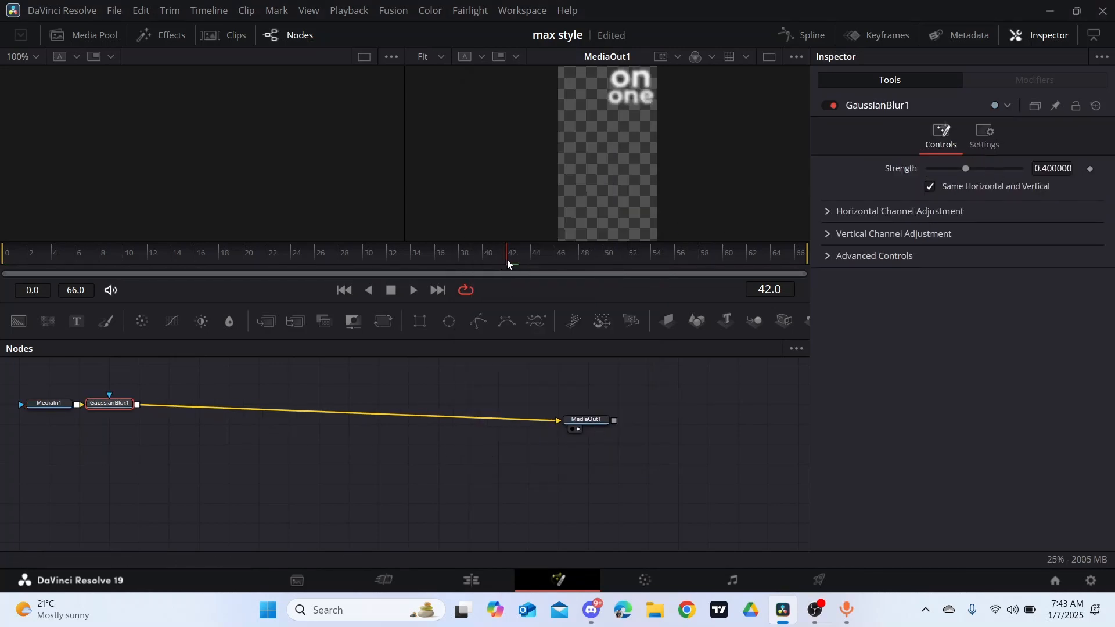
- Keyframe the Gaussian Blur Strength from 0.0 at frame 40 to 0.4 at frame 48
left_click_drag(507, 261, 484, 266)
left_click(1089, 169)
left_click_drag(482, 261, 583, 261)
left_click(1090, 168)
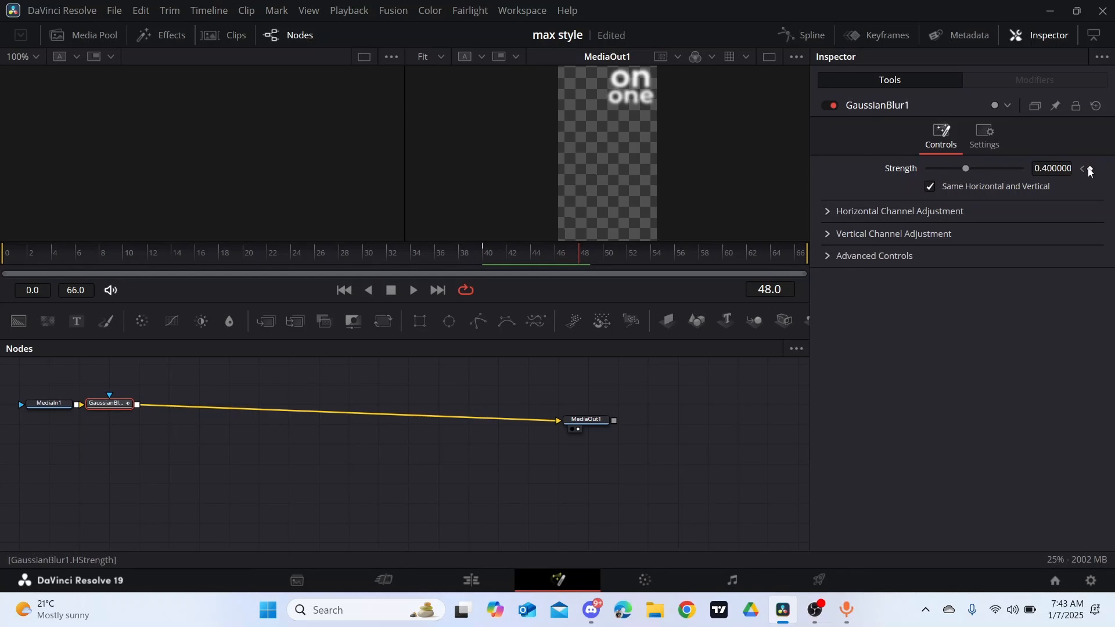
left_click(1081, 169)
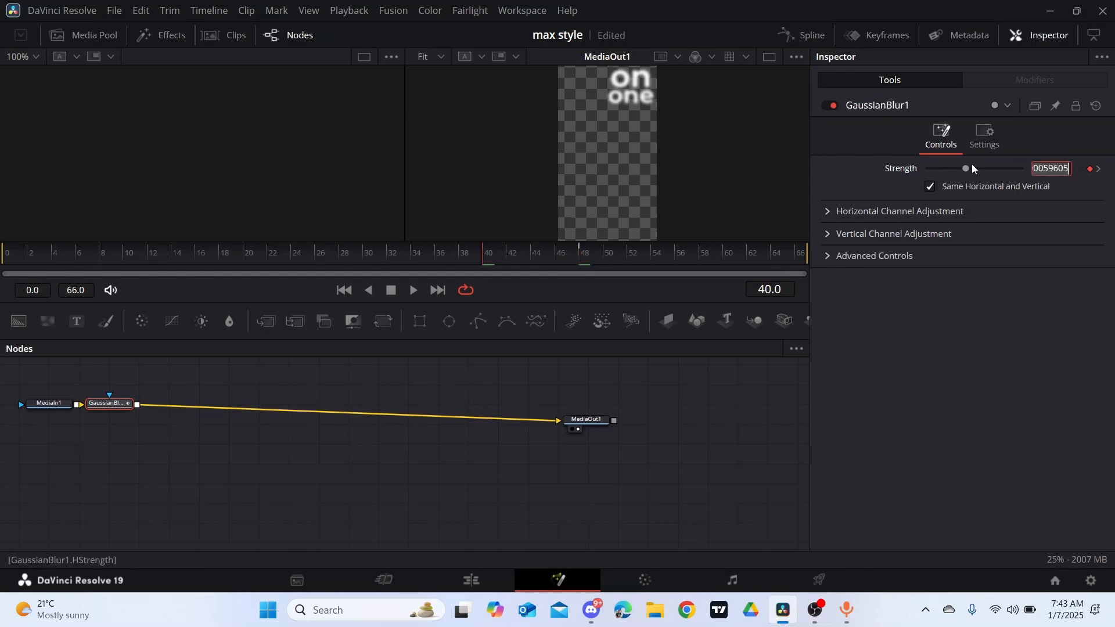
left_click_drag(962, 167, 867, 179)
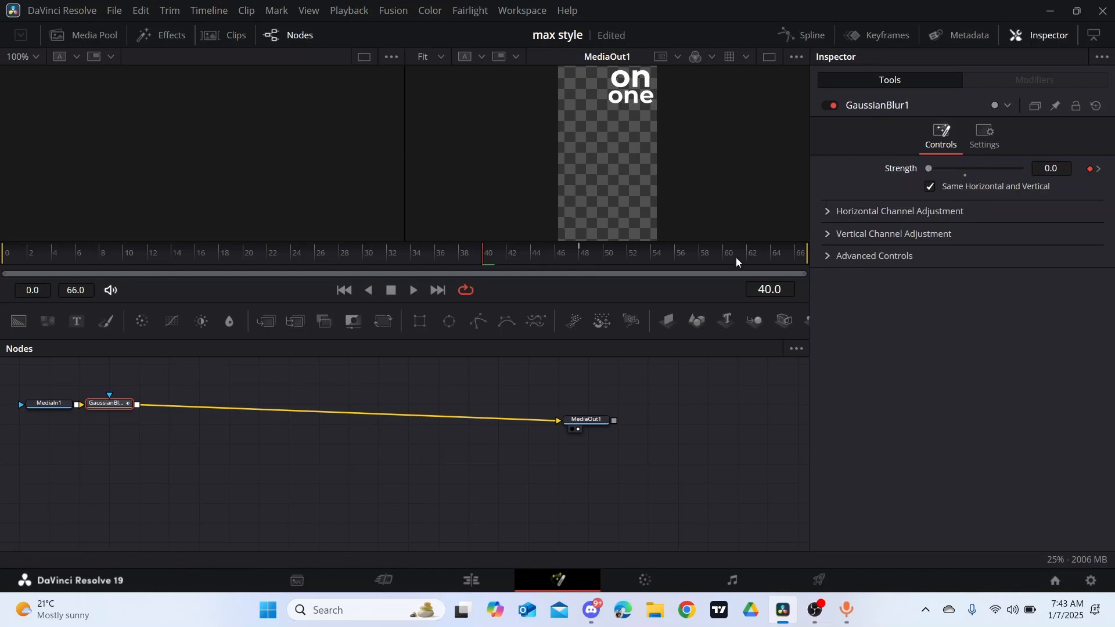
- Return to the Edit page and play back the title stack from 01:00:10:11
left_click(488, 584)
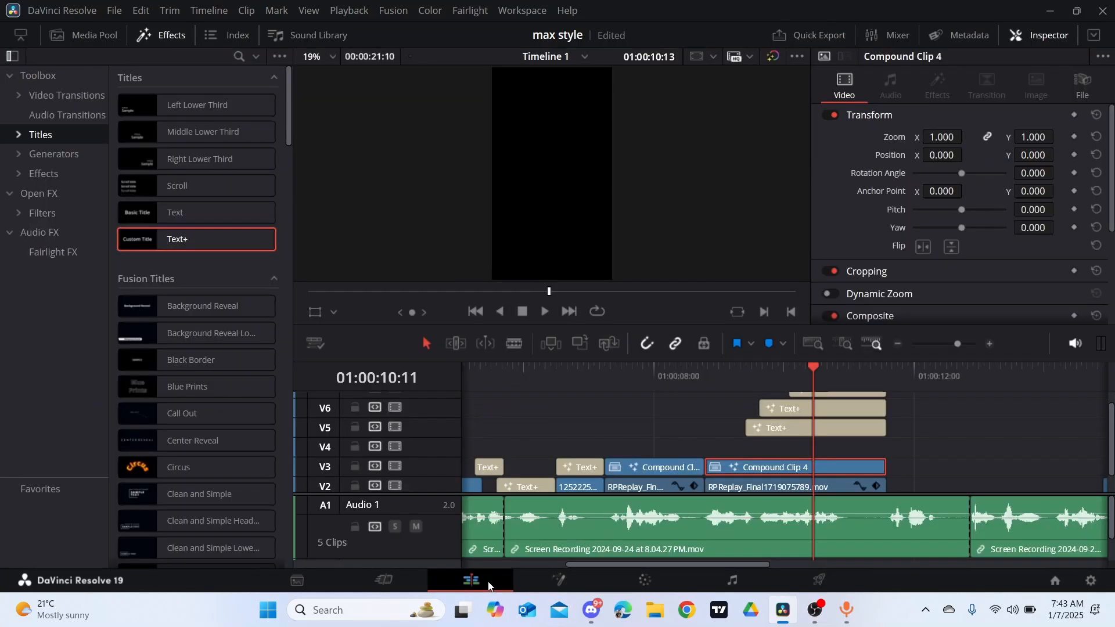
scroll(900, 433, "up", 1)
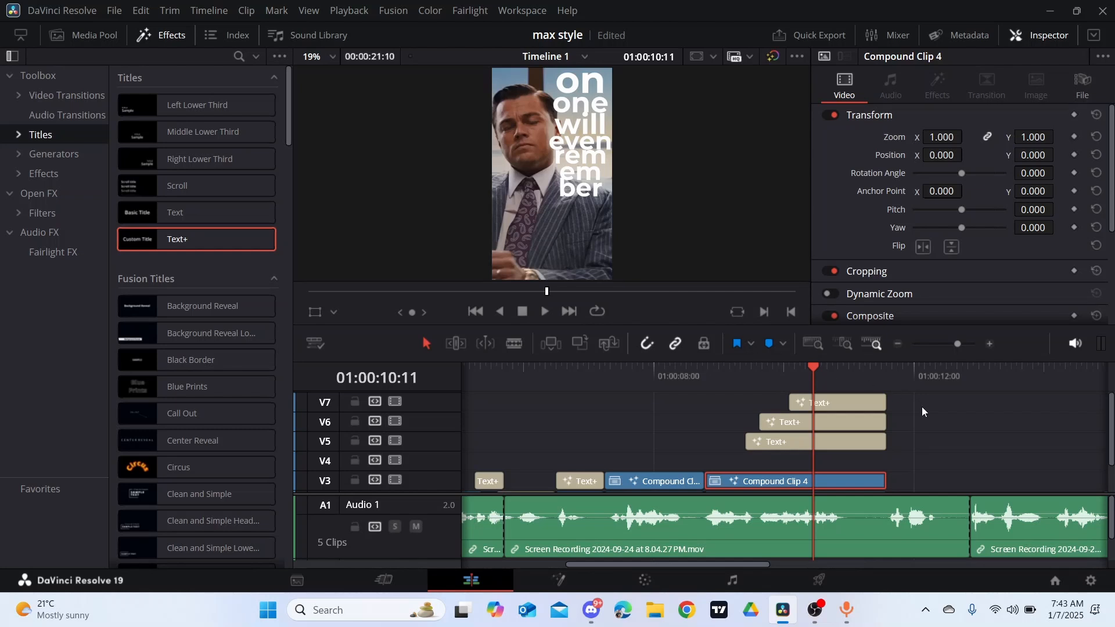
key("space")
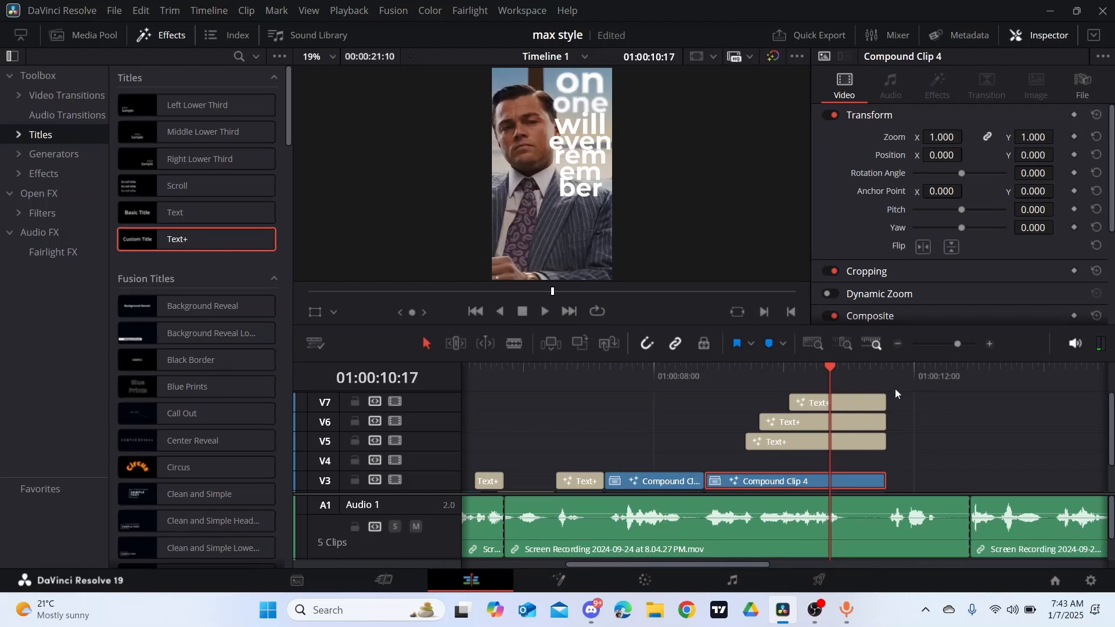
- Combine the "will" and "even" titles on V5 and V6 into a compound clip and move it down to V4
left_click(891, 421)
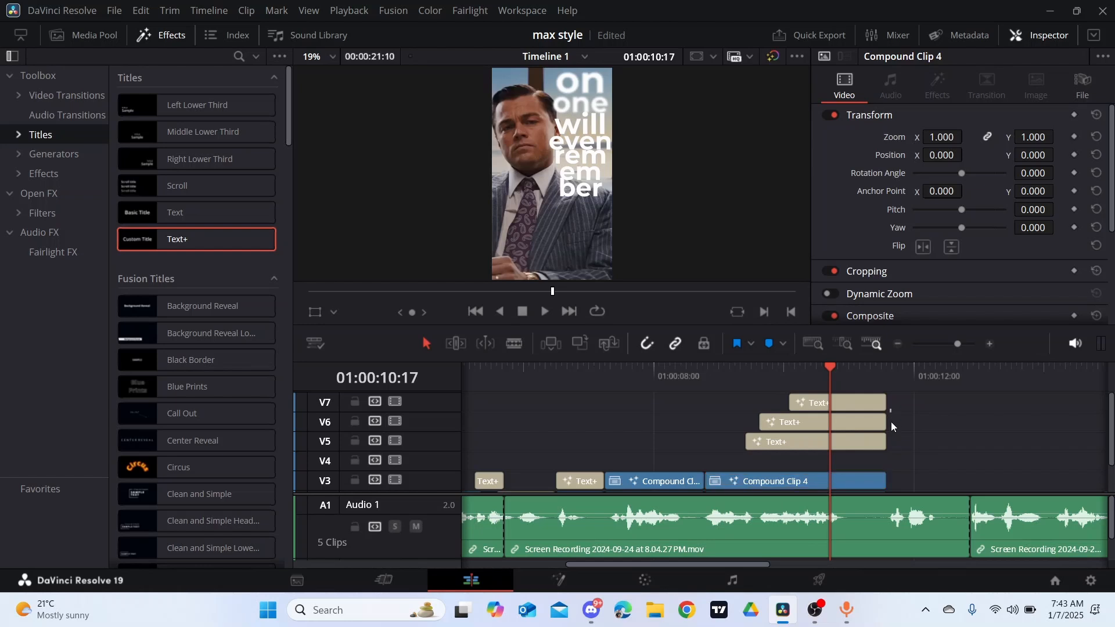
left_click_drag(894, 451, 889, 434)
right_click(858, 422)
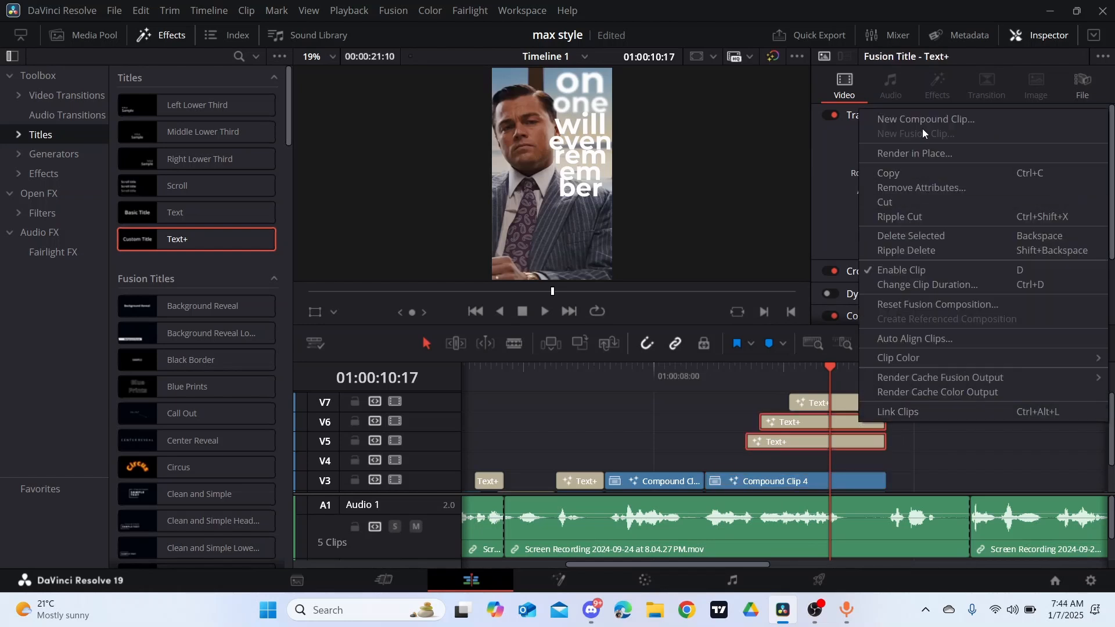
left_click(923, 120)
left_click(700, 353)
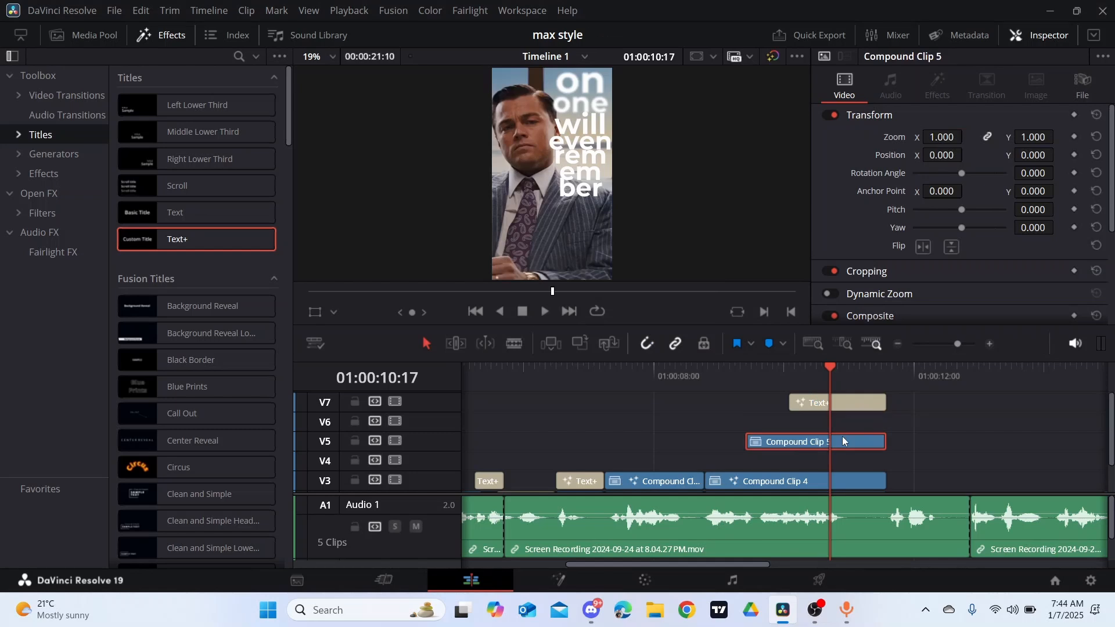
left_click_drag(843, 438, 845, 457)
- Open the "will even" compound clip in Fusion, add a Gaussian Blur after MediaIn1, and reposition the nodes
right_click(846, 460)
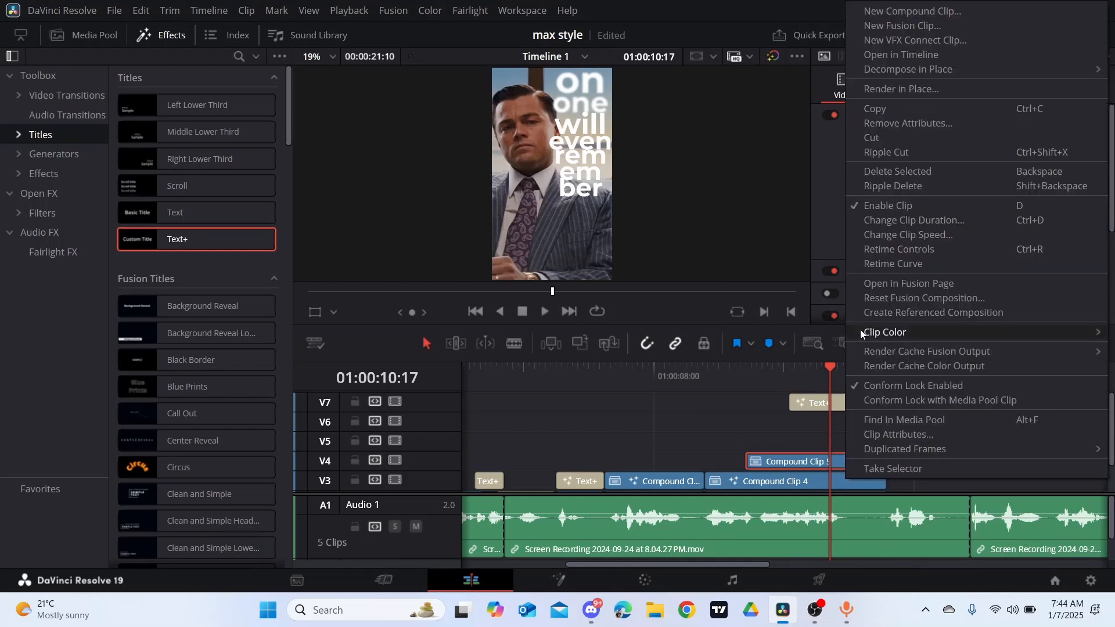
left_click(904, 282)
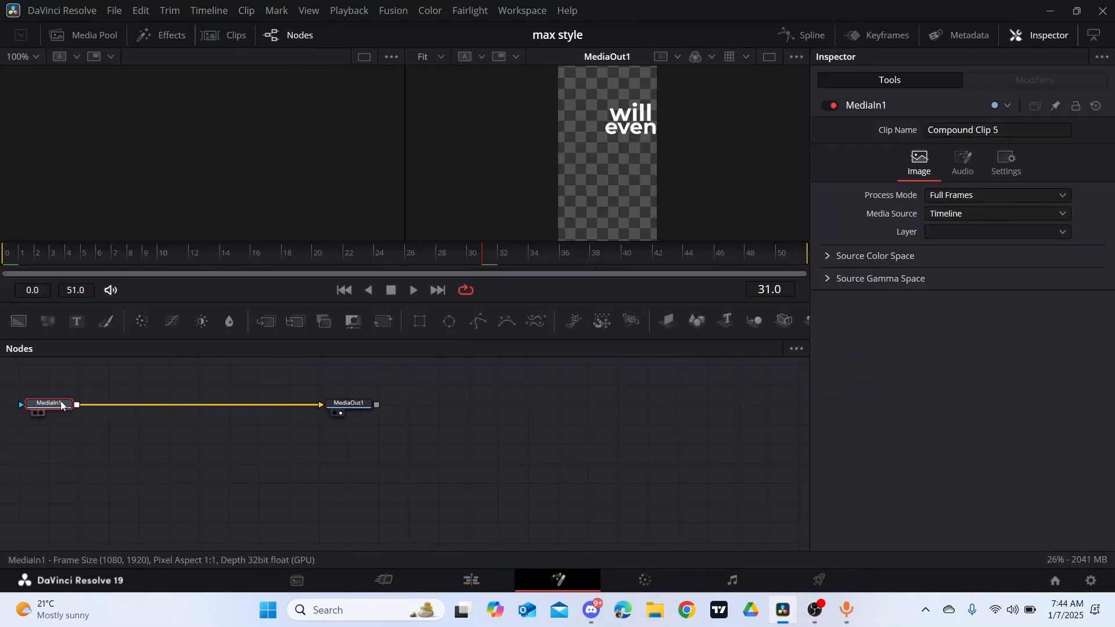
key("shift+space")
type("gau")
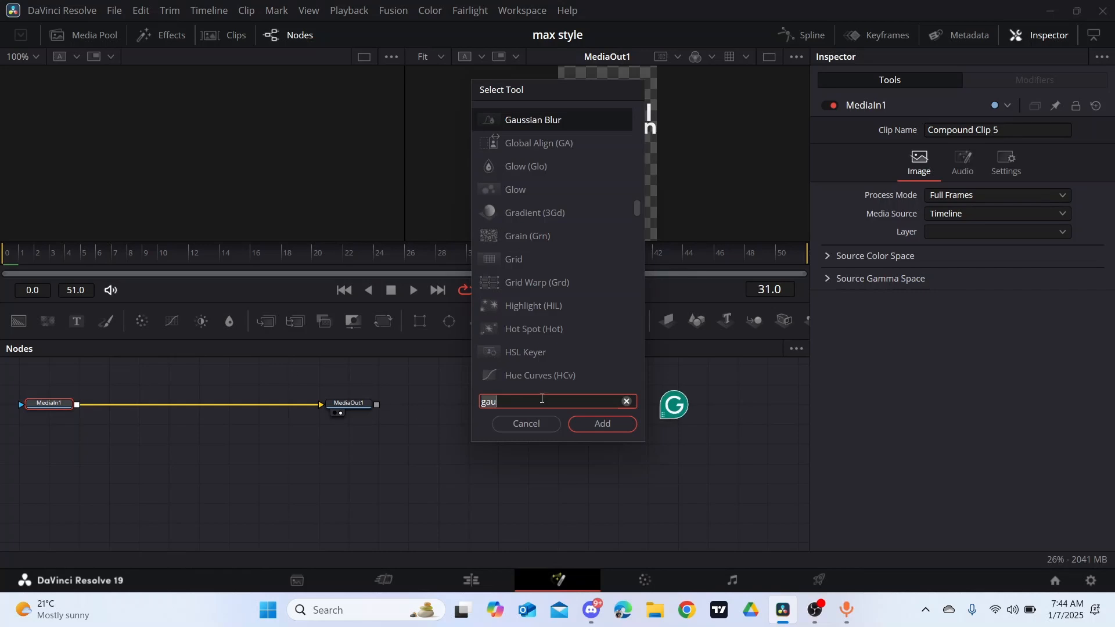
left_click(593, 430)
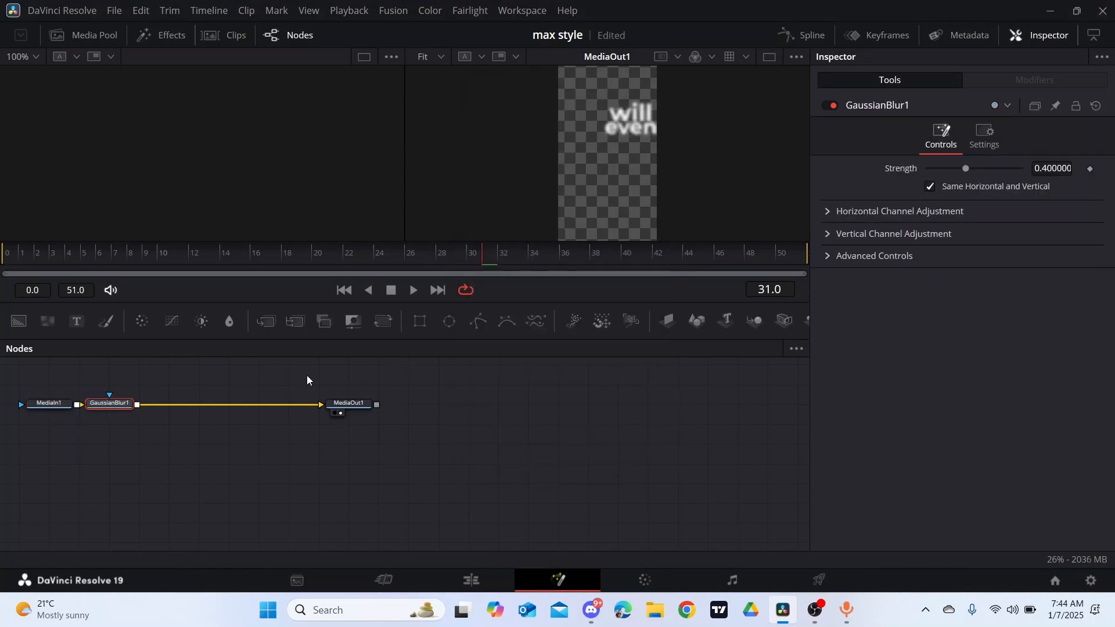
left_click_drag(2, 388, 578, 437)
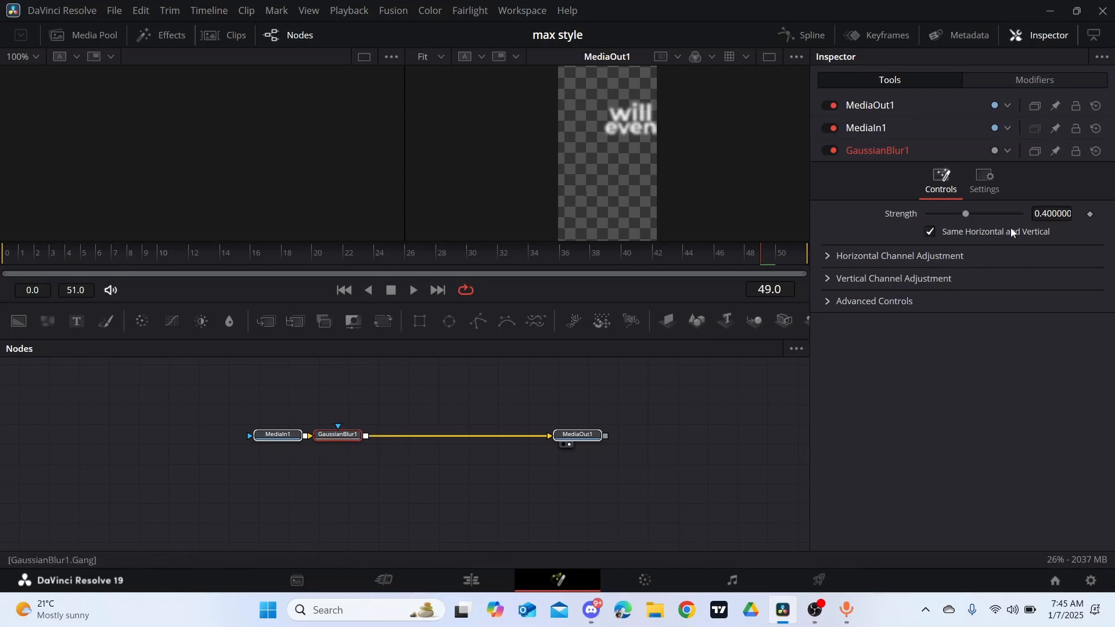
- Keyframe the "will even" clip's Gaussian Blur Strength at 0.4 on frame 49 and 0.0 on frame 44
left_click(1089, 215)
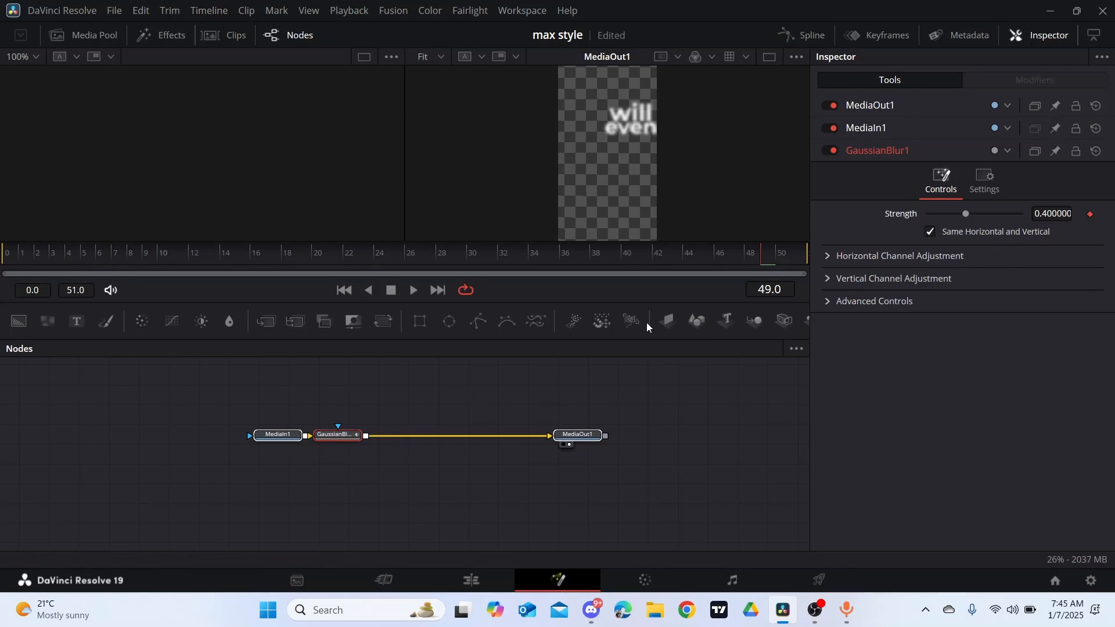
left_click(681, 255)
left_click(685, 255)
left_click_drag(960, 212, 917, 214)
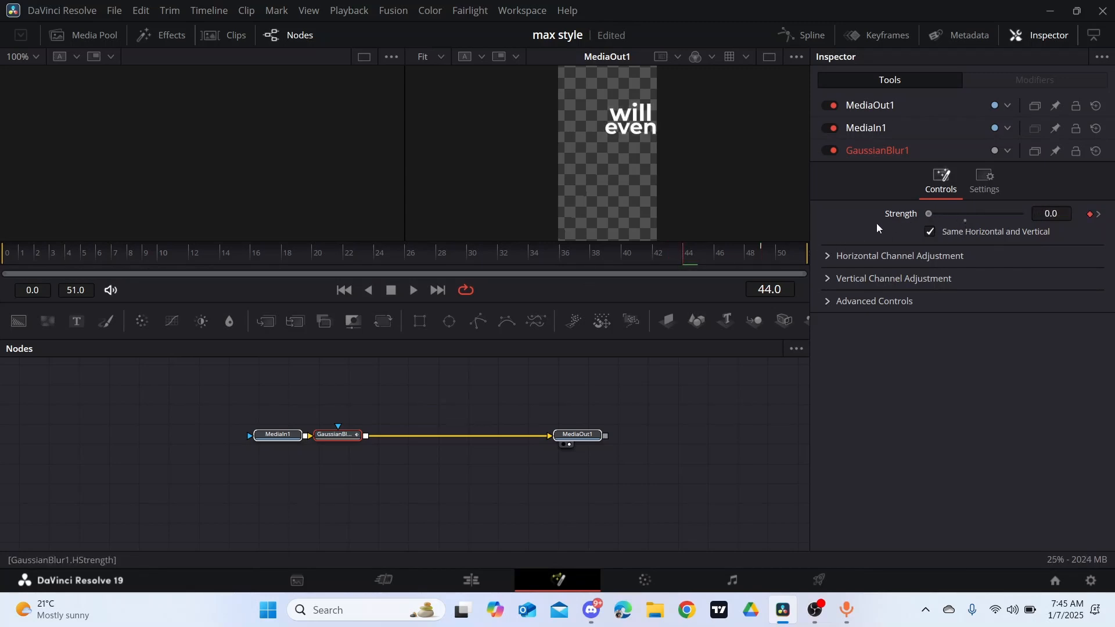
- Smooth the Gaussian Blur Strength curve in the spline editor and return to the Edit page
left_click(806, 36)
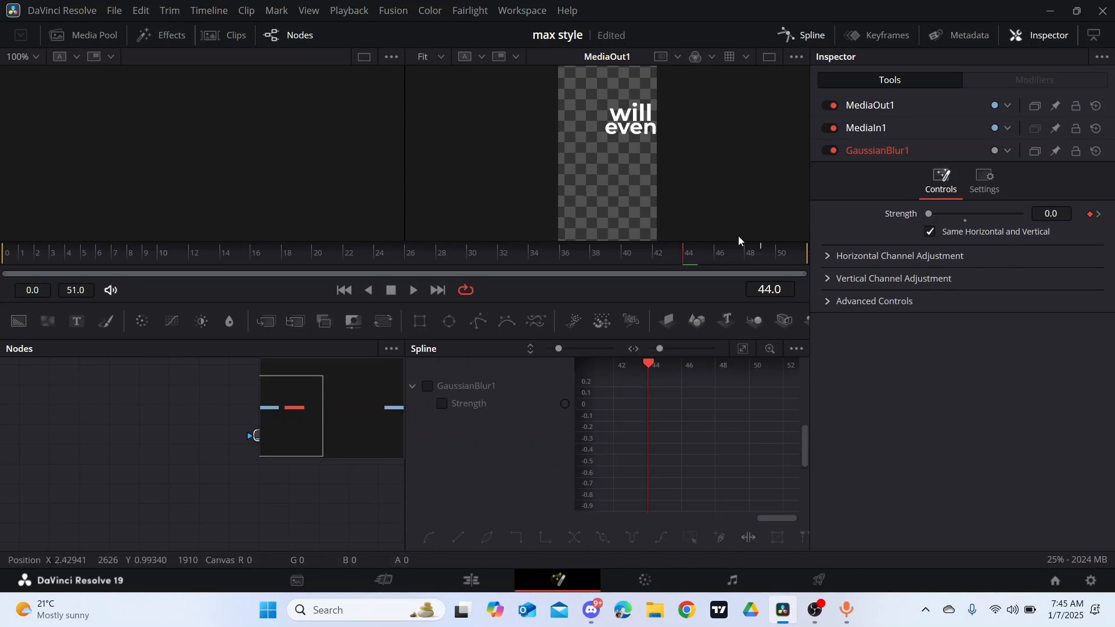
left_click(427, 386)
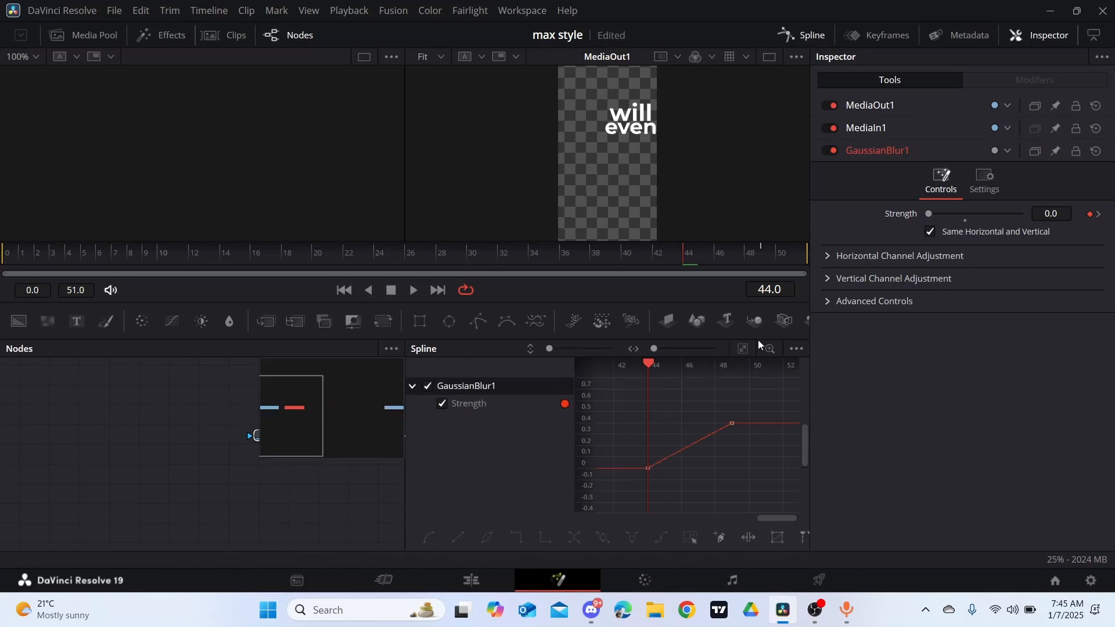
left_click(743, 348)
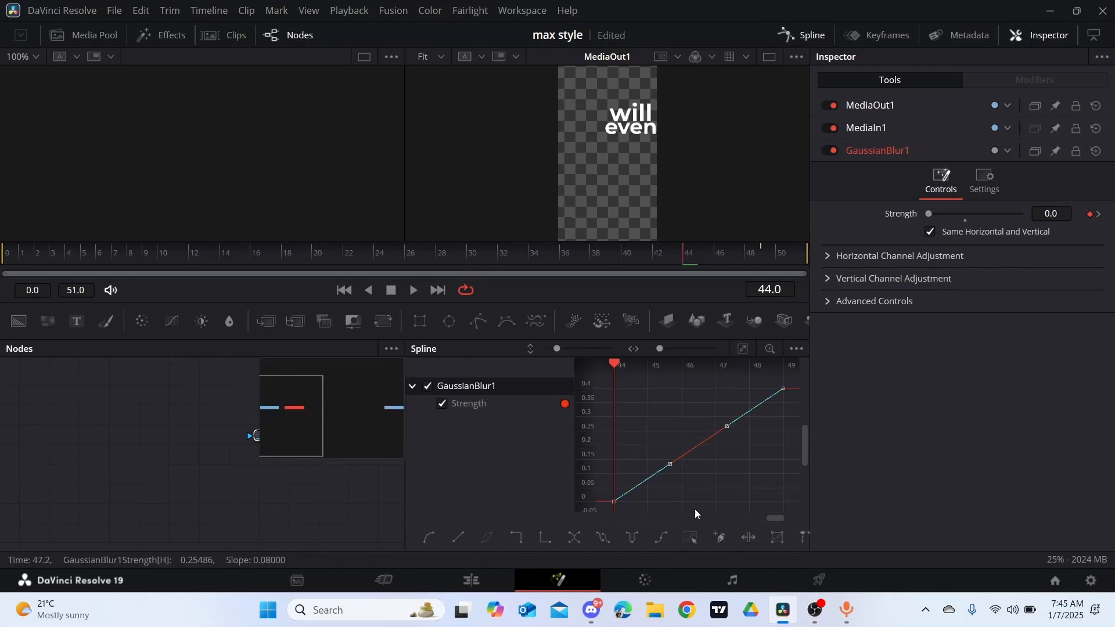
left_click(429, 546)
left_click(810, 39)
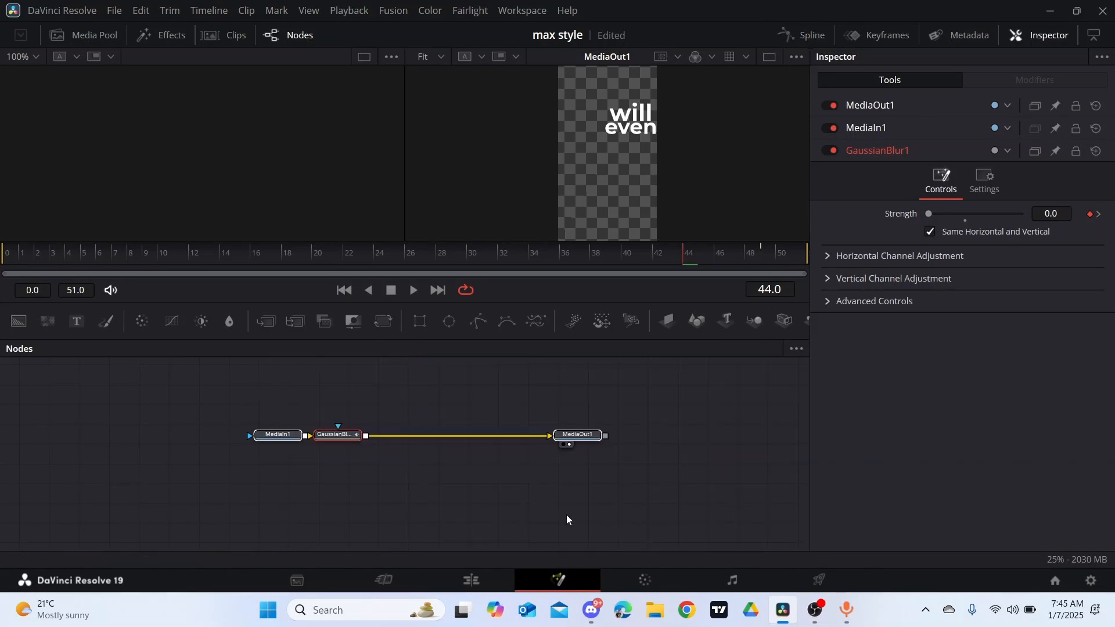
left_click(486, 571)
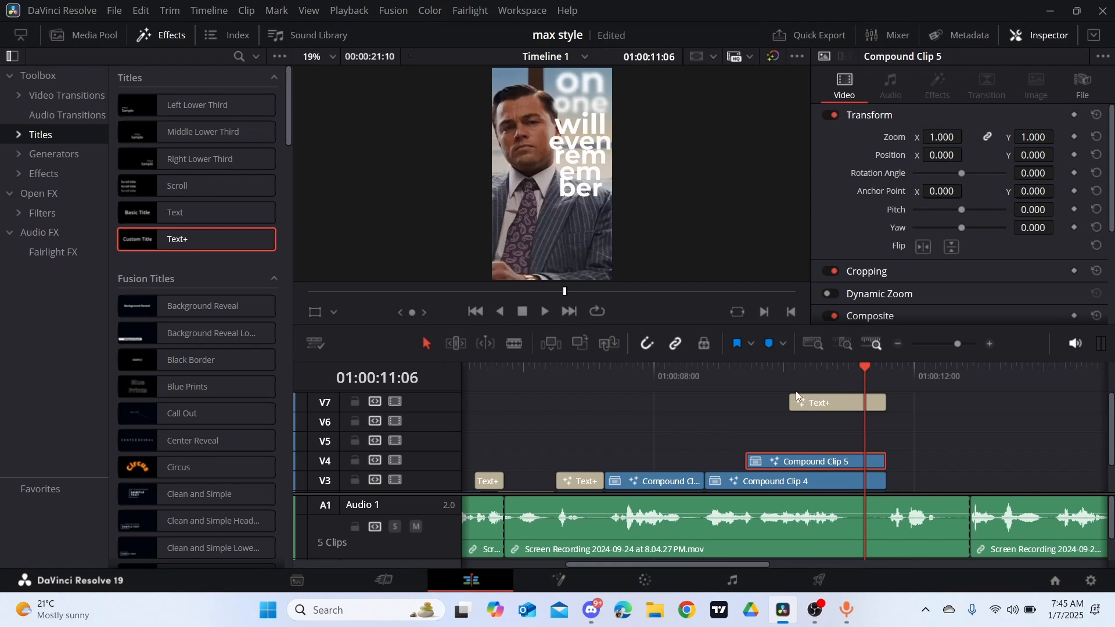
- Move the "rem em ber" title from V7 down to V5 and place the playhead at the stack's end, 01:00:11:14
left_click(834, 400)
left_click_drag(865, 361, 789, 374)
left_click_drag(838, 401, 845, 442)
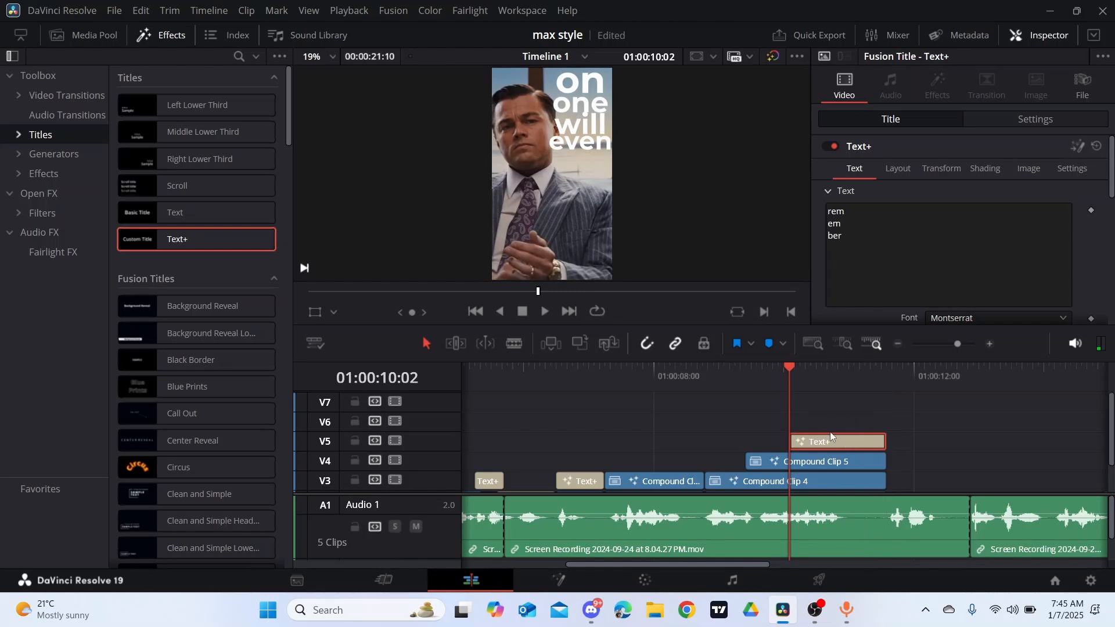
scroll(890, 468, "right", 5)
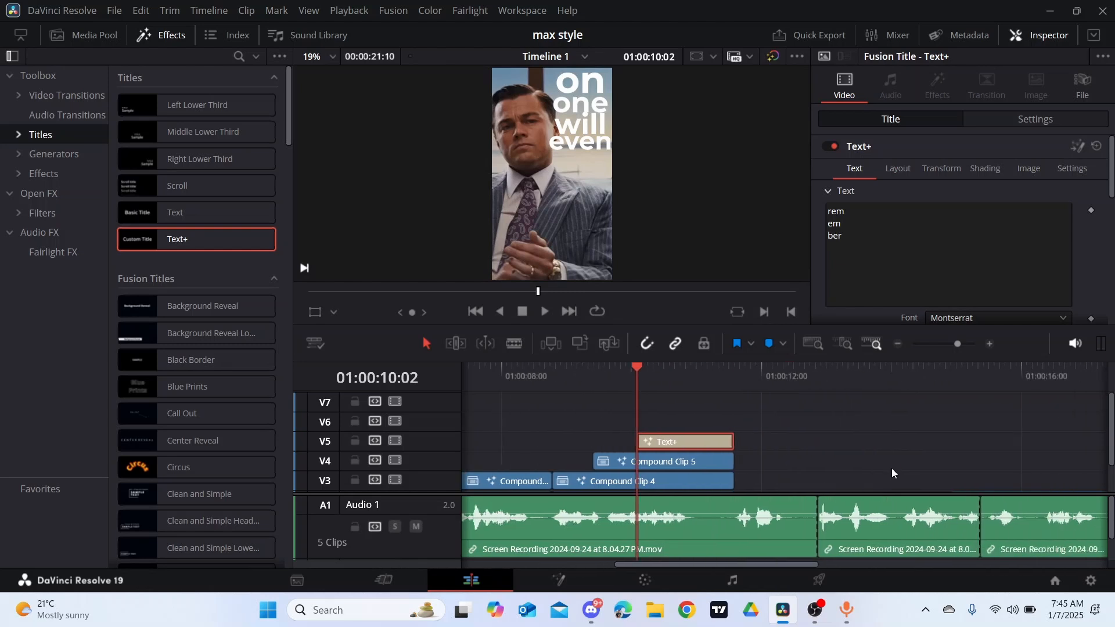
scroll(891, 468, "down", 2)
left_click(684, 376)
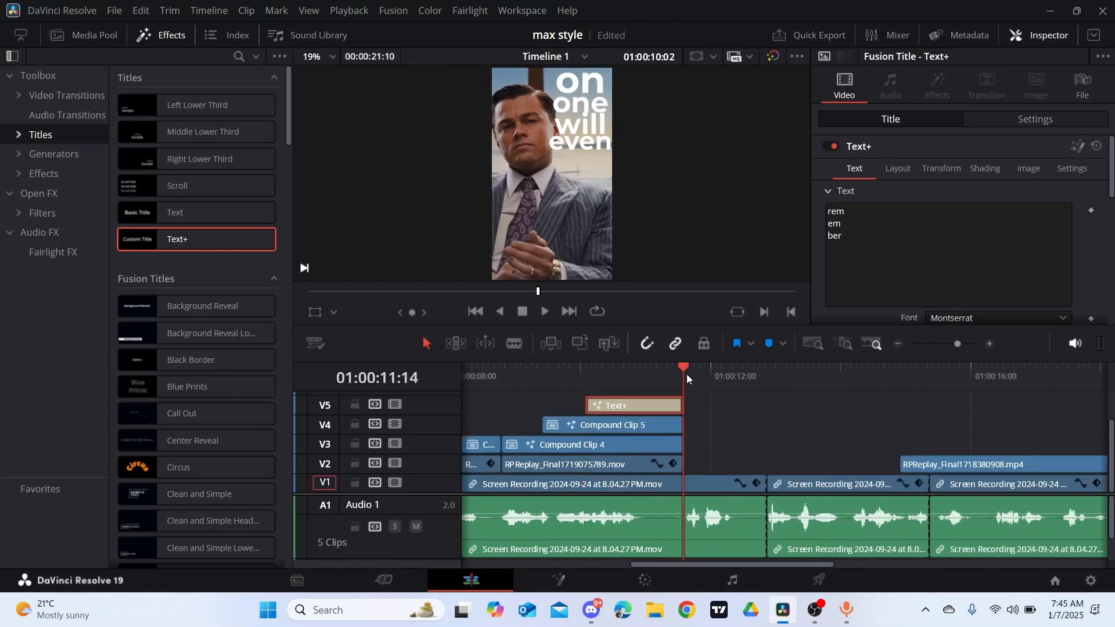
- Copy the "alive" title from around 01:00:05:23 to V2, directly after the stacked titles at 01:00:11:14
left_click_drag(615, 374, 613, 374)
scroll(643, 393, "left", 10)
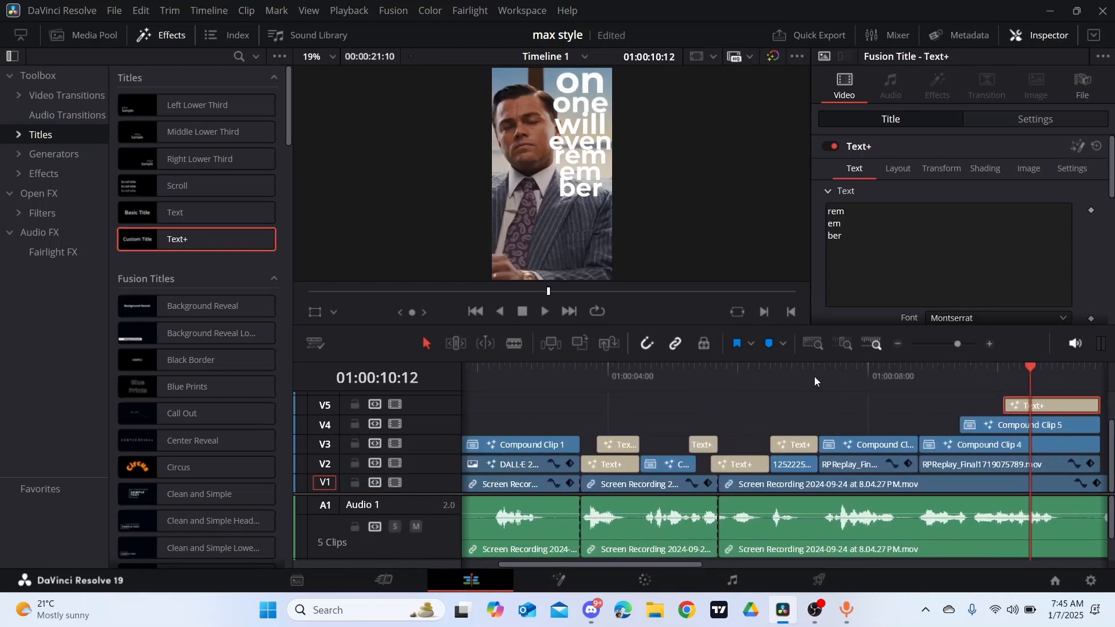
left_click(788, 372)
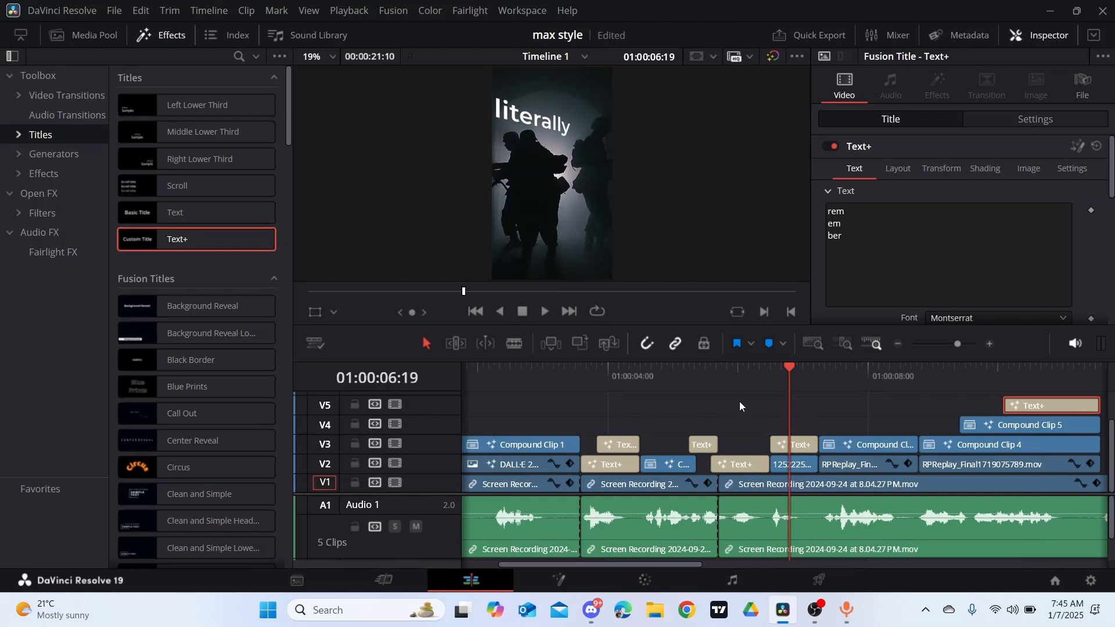
left_click(735, 382)
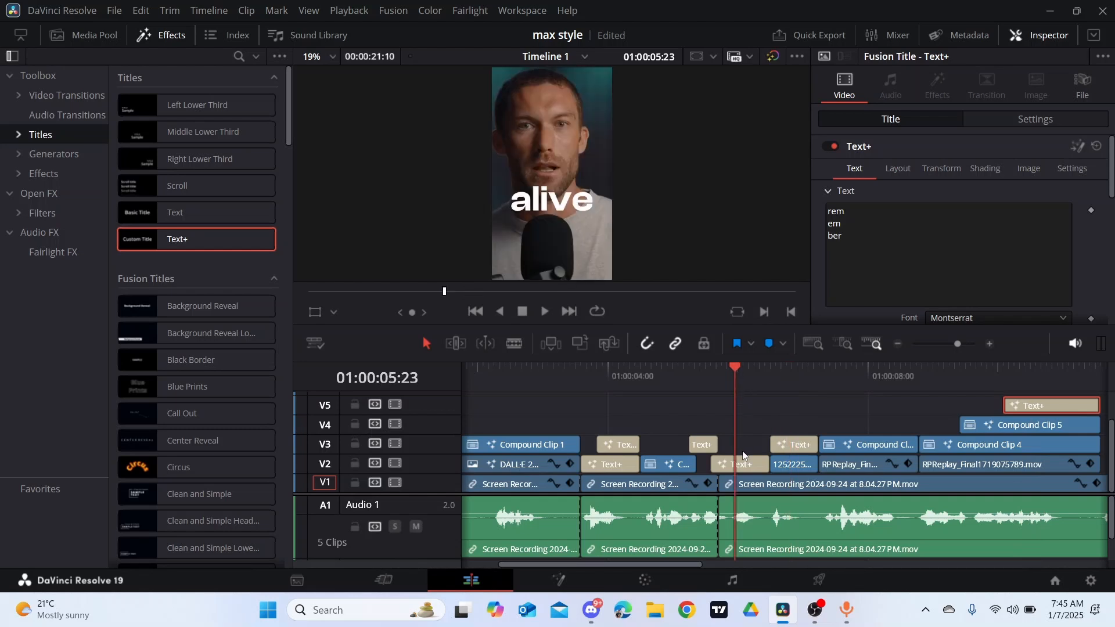
left_click(743, 469)
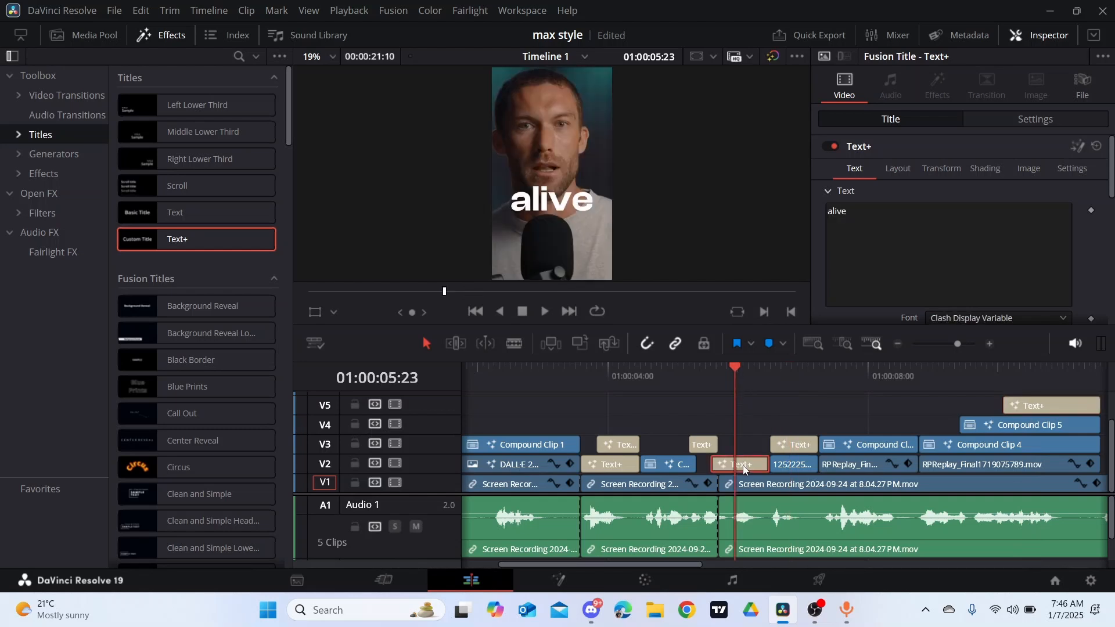
left_click_drag(744, 469, 819, 415)
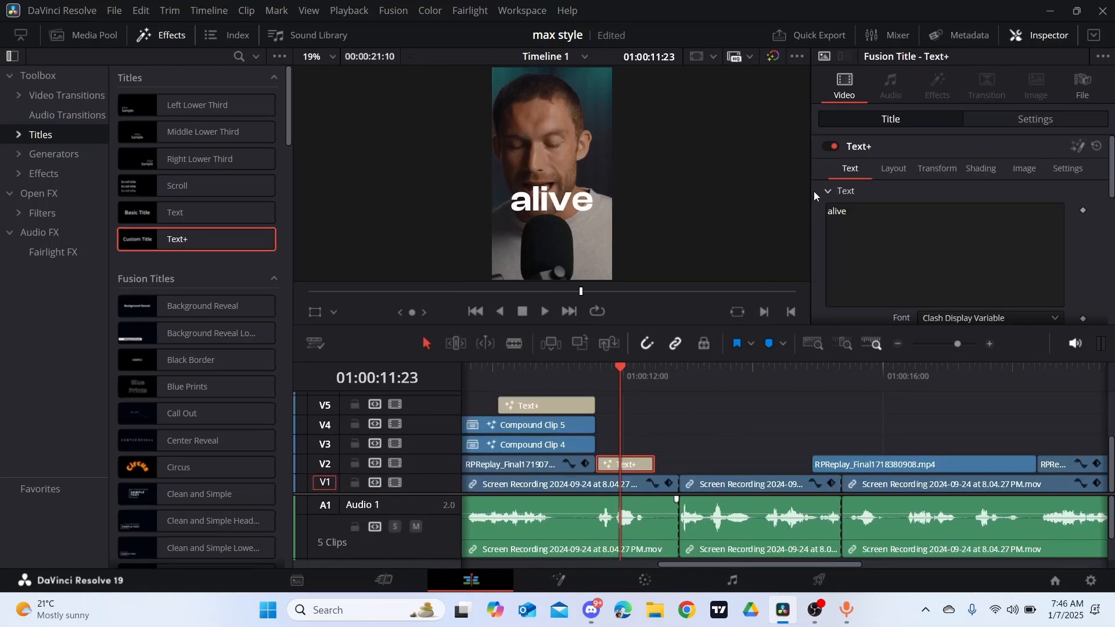
- Move the copied "alive" title up to V6 so it starts at 01:00:10:17, above the "rem em ber" title
left_click(859, 213)
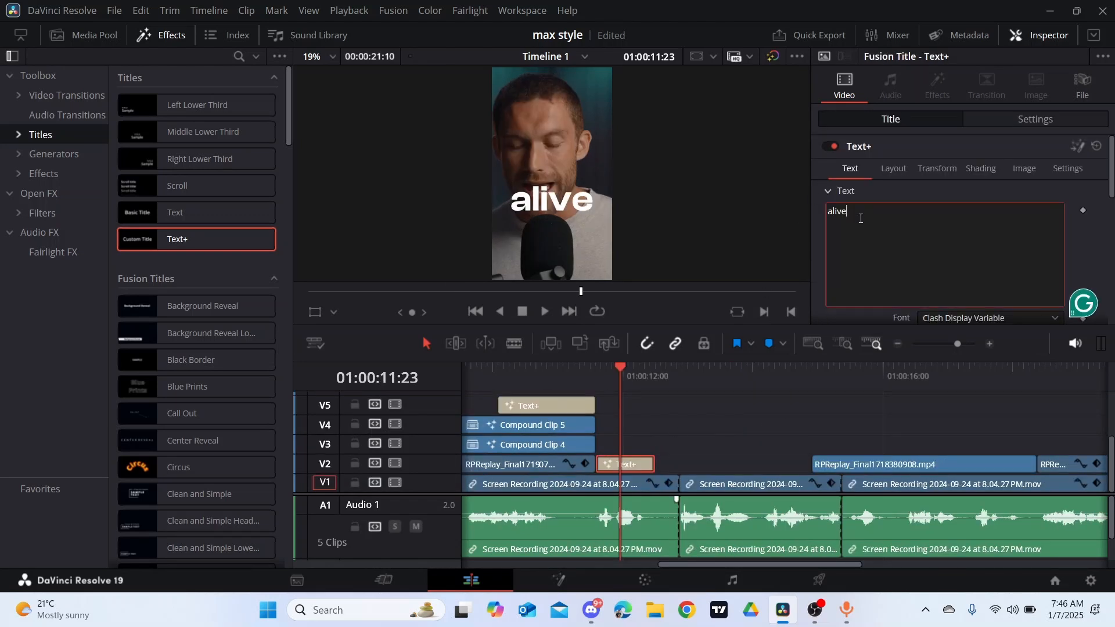
left_click_drag(622, 376, 539, 397)
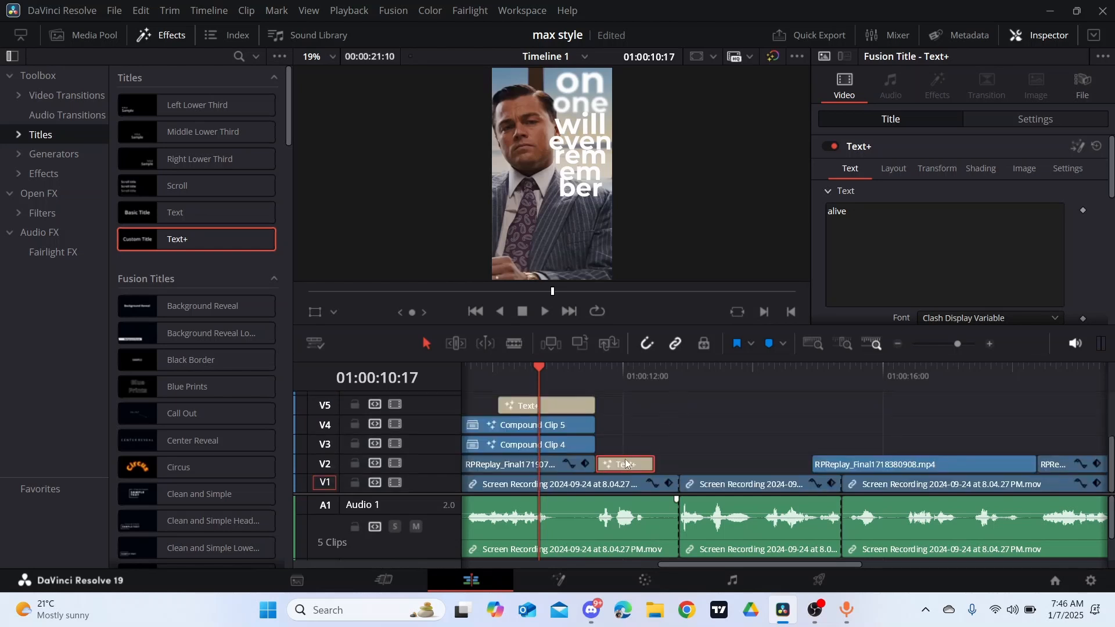
left_click_drag(628, 464, 572, 402)
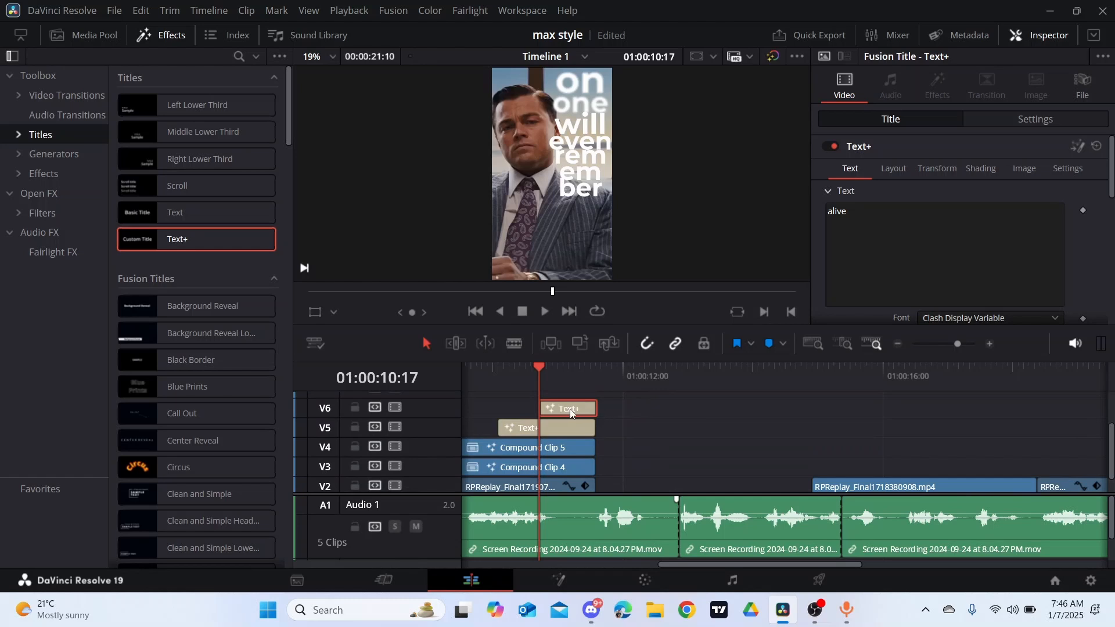
- Replace the V6 title's text with "your"
left_click(856, 212)
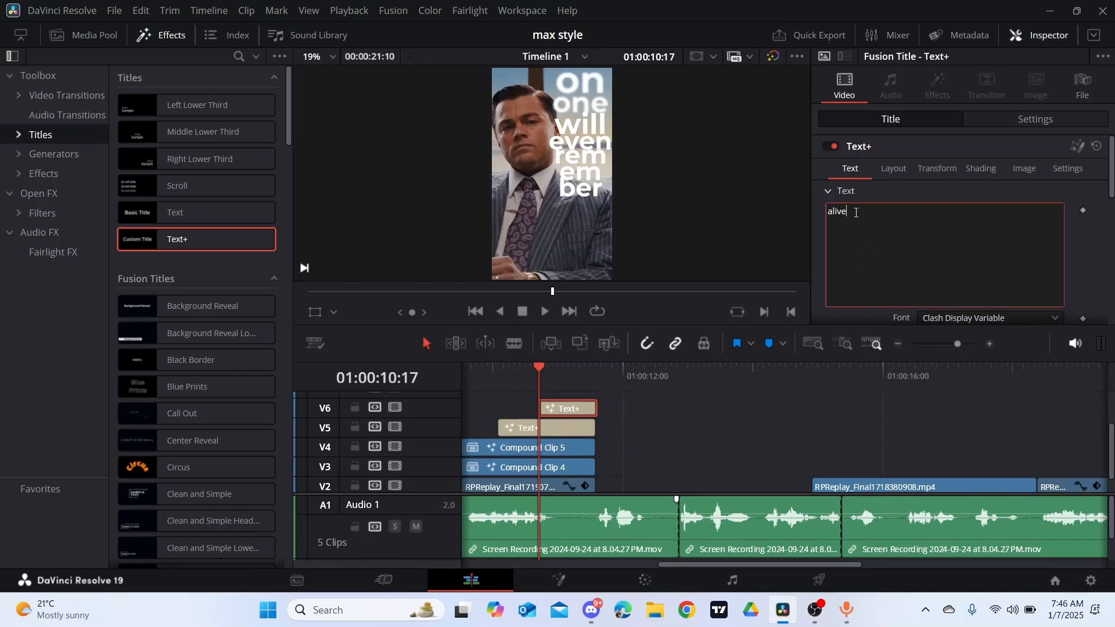
key("BackSpace")
key("BackSpace")
key("BackSpace")
key("BackSpace")
key("BackSpace")
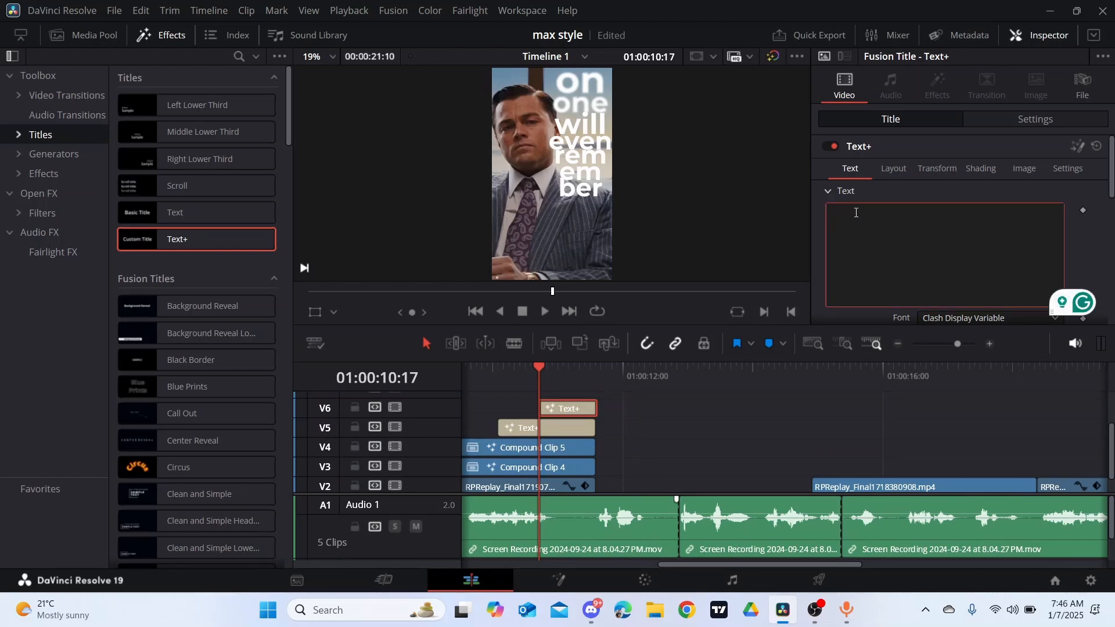
type("you")
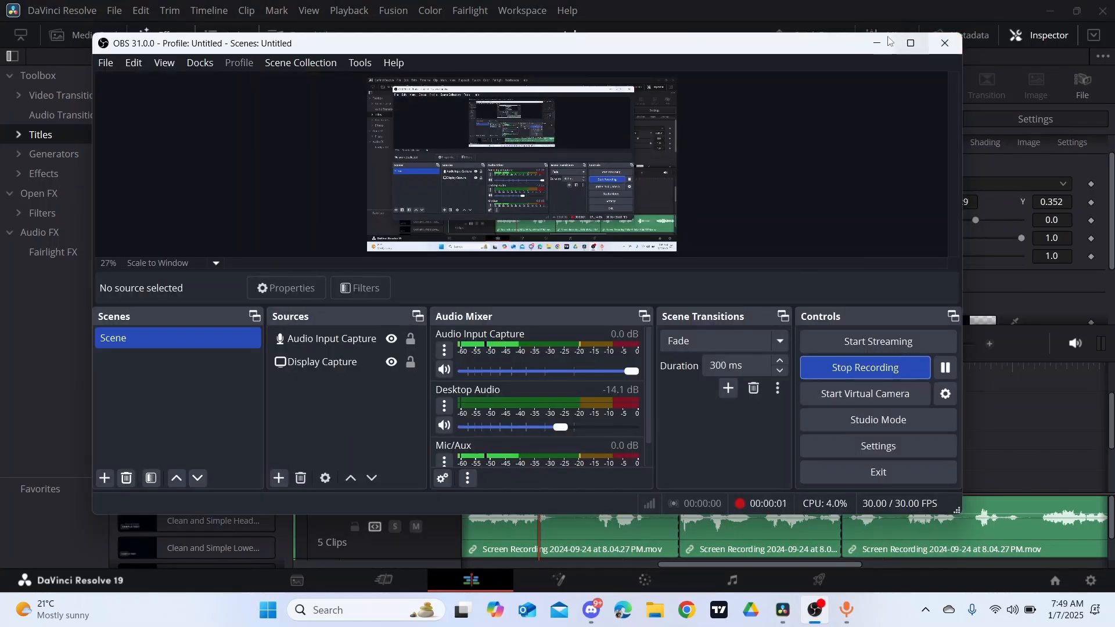
left_click(887, 40)
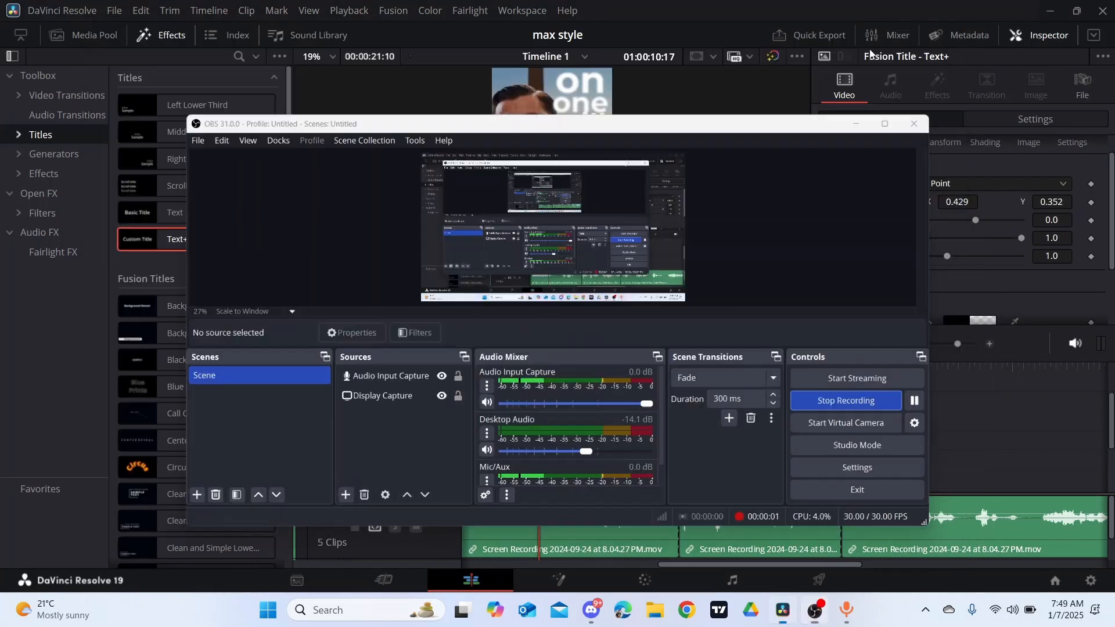
- Play the speech from the "your" title and duplicate that title onto V7, starting at 01:00:10:21
key("space")
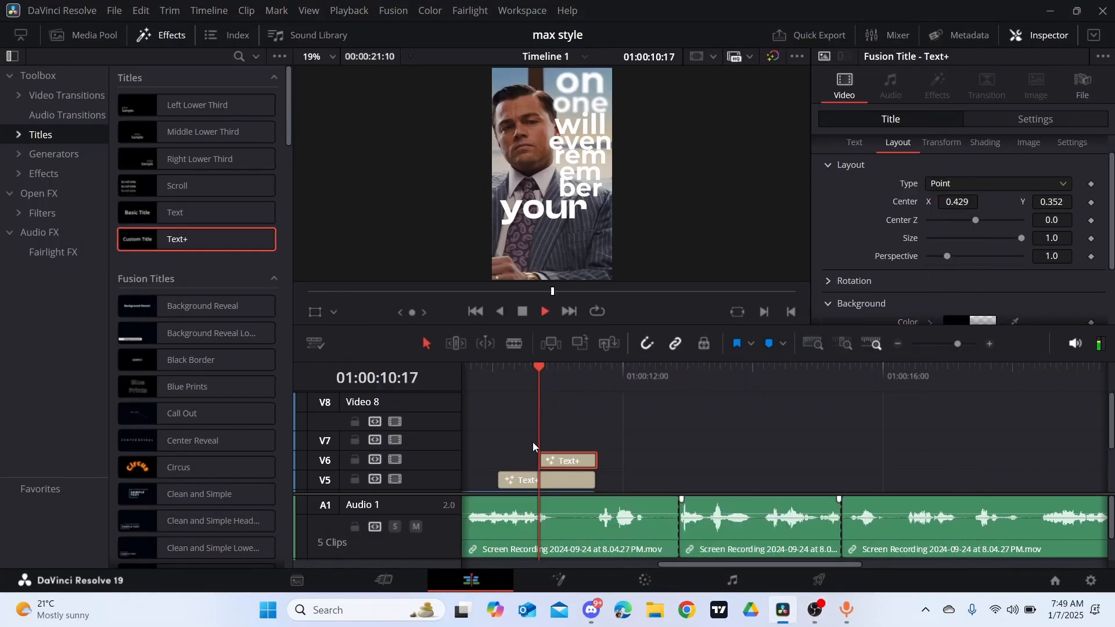
left_click(538, 369)
key("space")
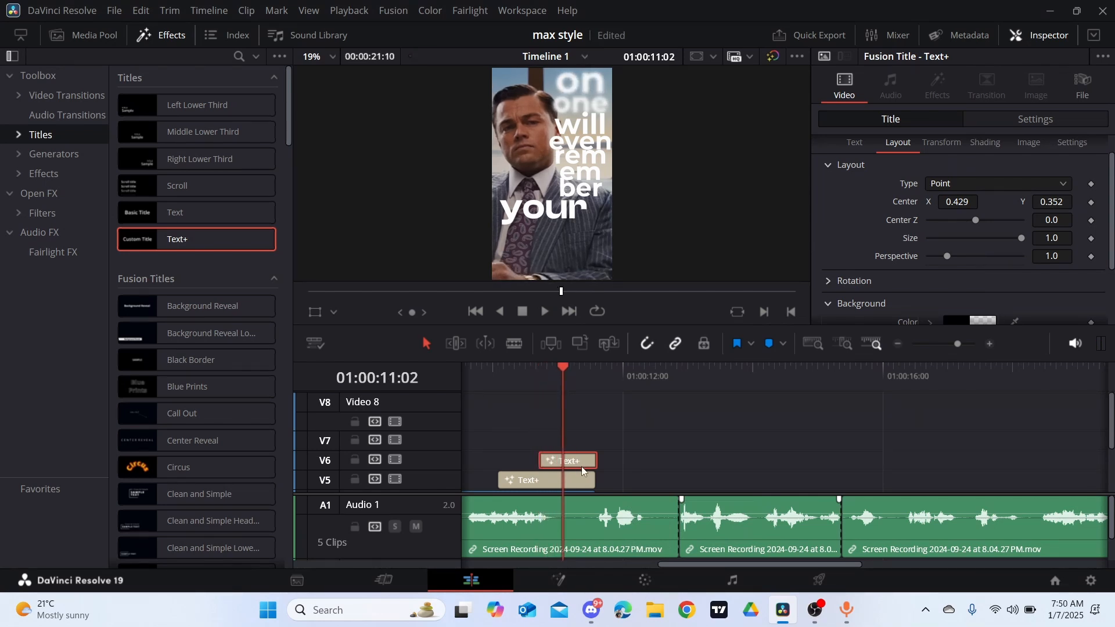
left_click_drag(581, 465, 602, 439)
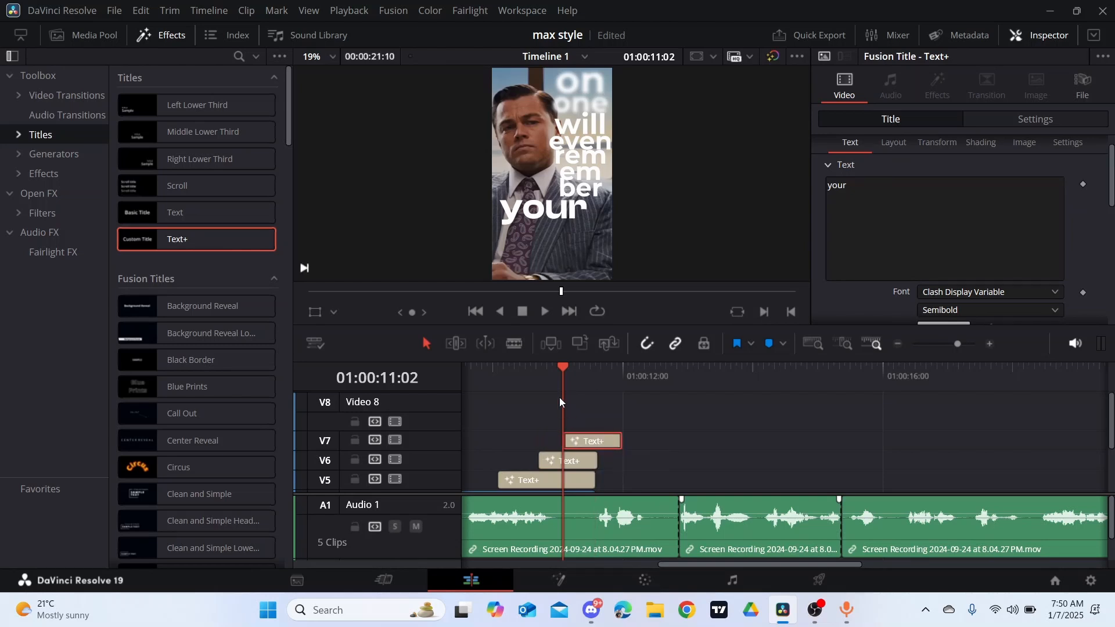
left_click(548, 364)
left_click_drag(603, 434, 589, 436)
- Replace the V7 title's text with "name"
left_click(853, 192)
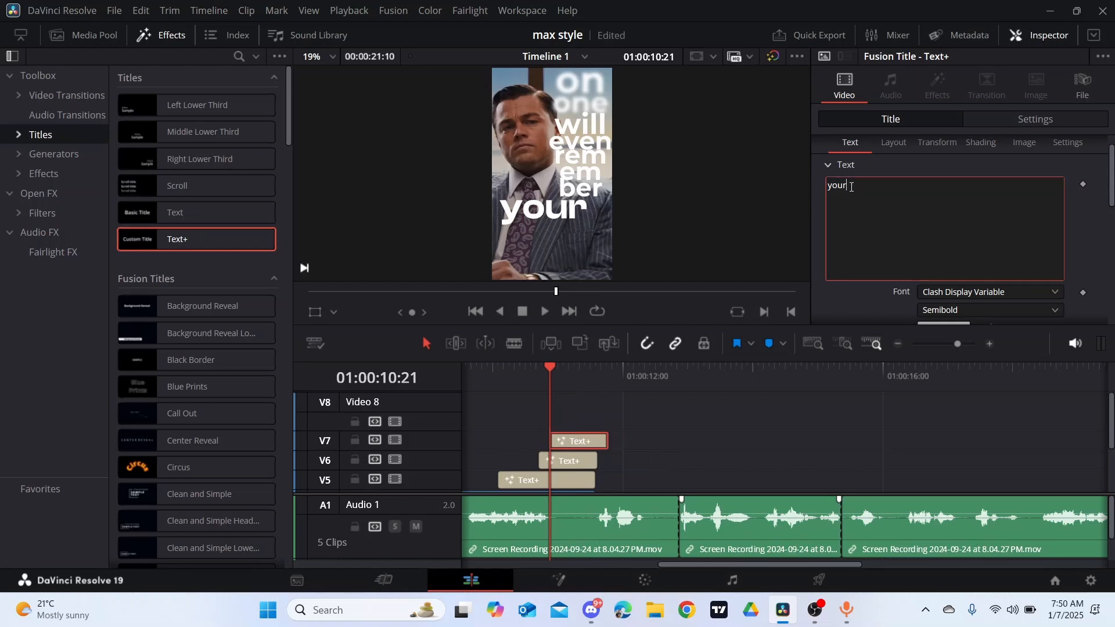
key("BackSpace")
key("BackSpace")
key("BackSpace")
key("BackSpace")
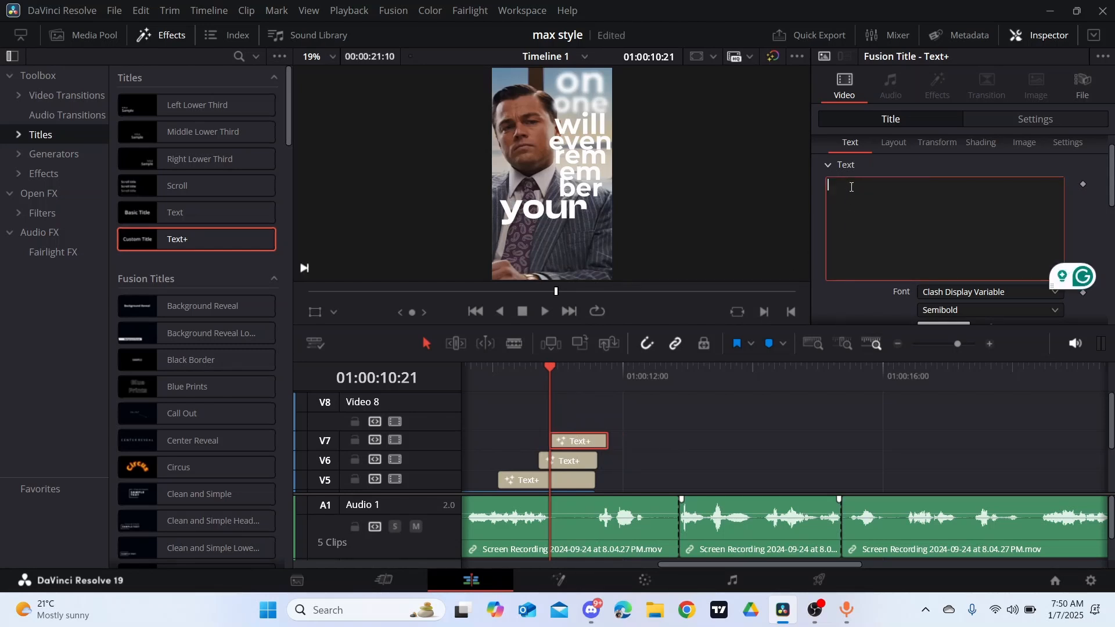
type("name")
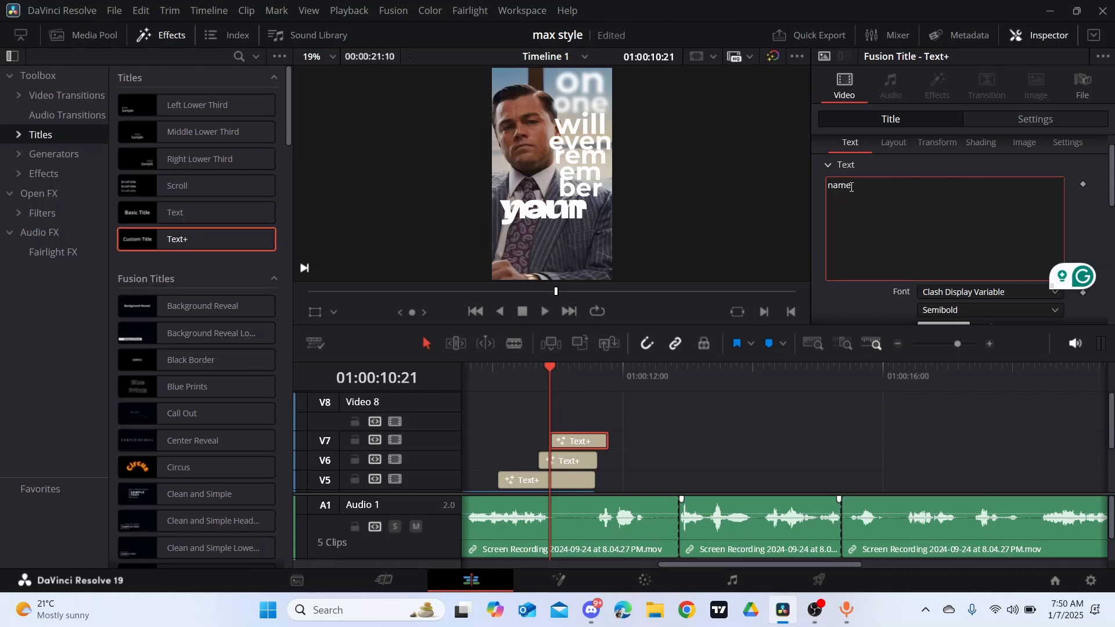
- Set the "name" title's layout Center to X 0.617 and Y 0.263 so it sits below "your"
left_click(895, 146)
left_click_drag(1065, 198, 1048, 198)
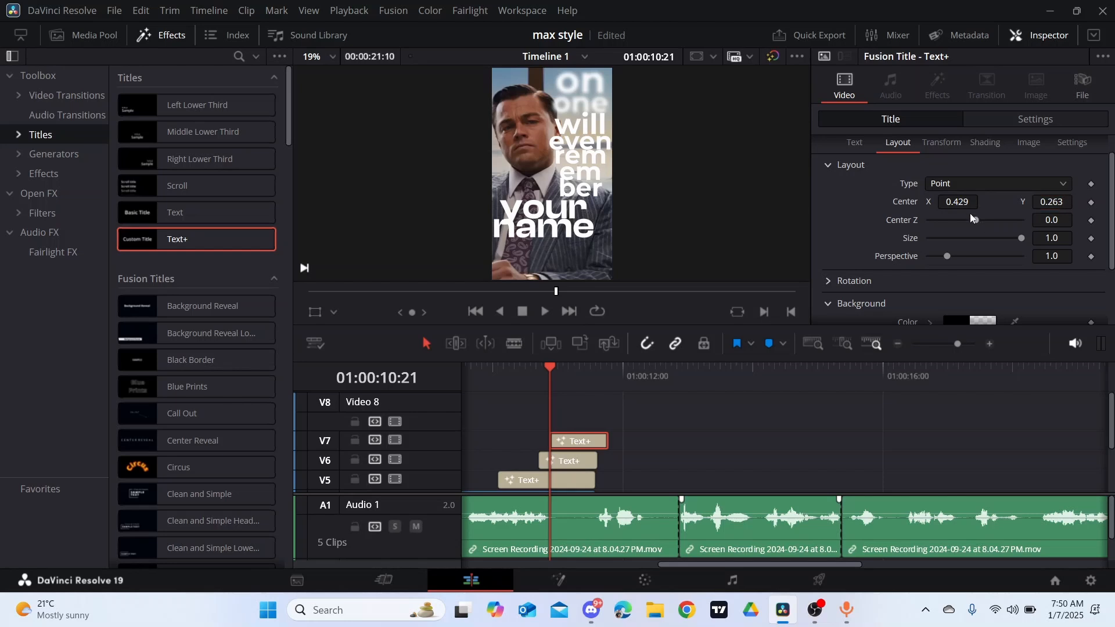
left_click_drag(952, 203, 1060, 204)
- Set the "name" title's text size to 0.3863 and its Center Y to 0.249
left_click(858, 142)
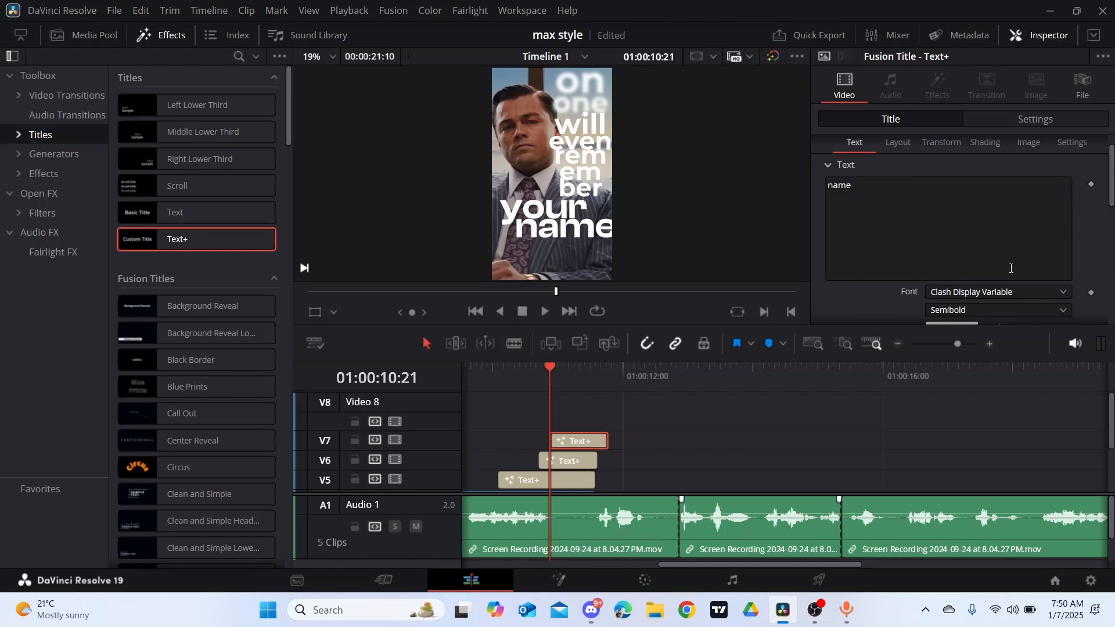
scroll(1032, 259, "down", 3)
left_click_drag(1072, 264, 1053, 264)
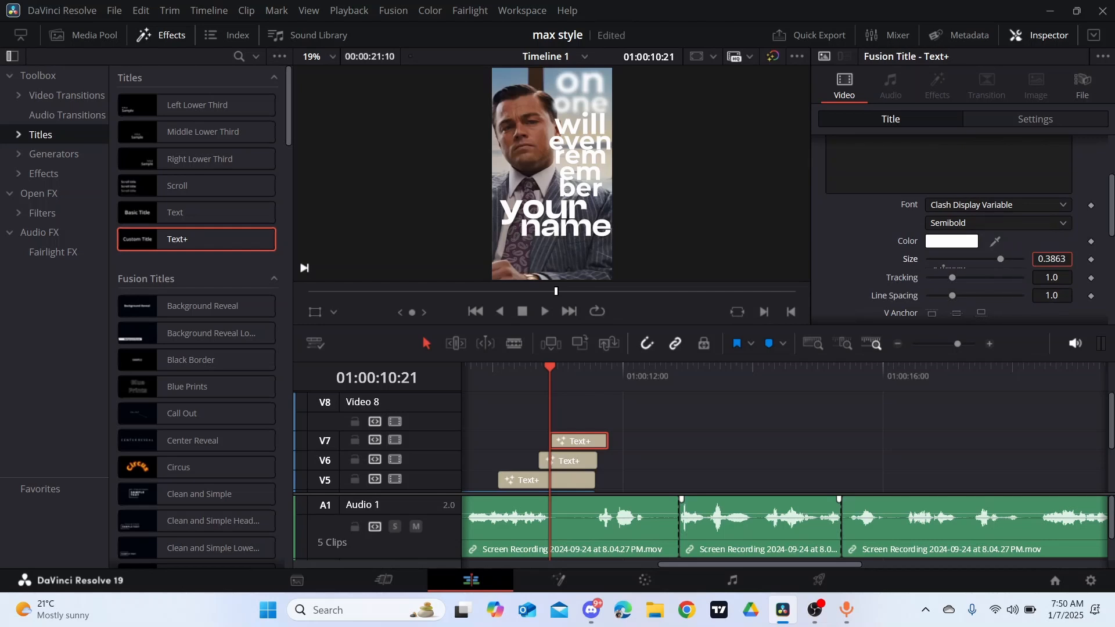
scroll(873, 199, "up", 3)
left_click(898, 169)
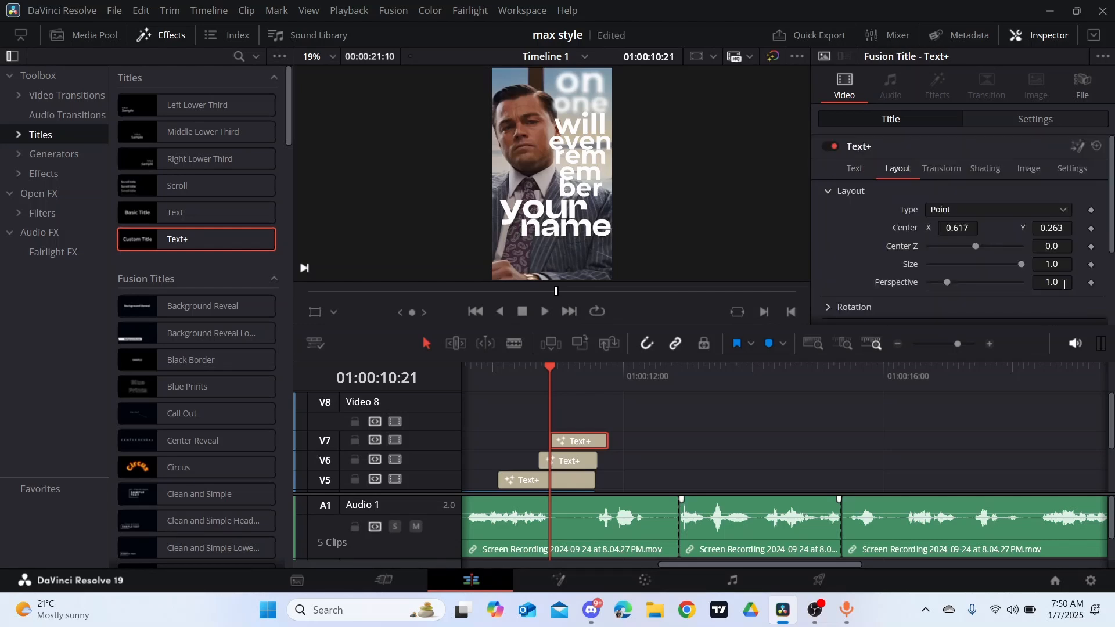
left_click_drag(1061, 224, 1053, 224)
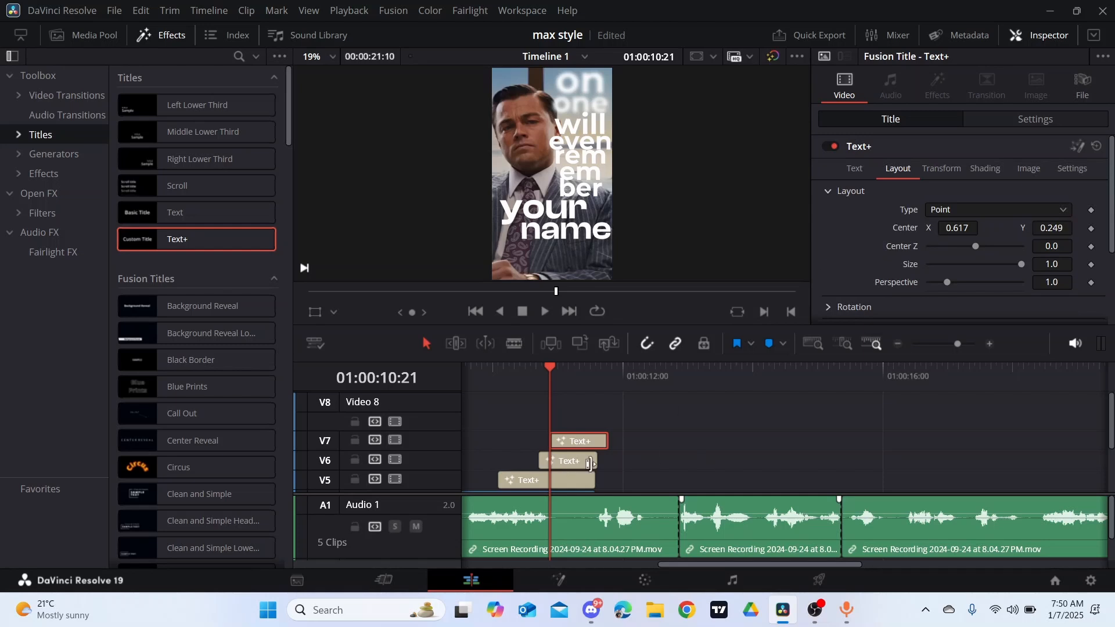
- Trim the end of the "name" title to match the "your" title and play back the section
left_click_drag(602, 440, 597, 435)
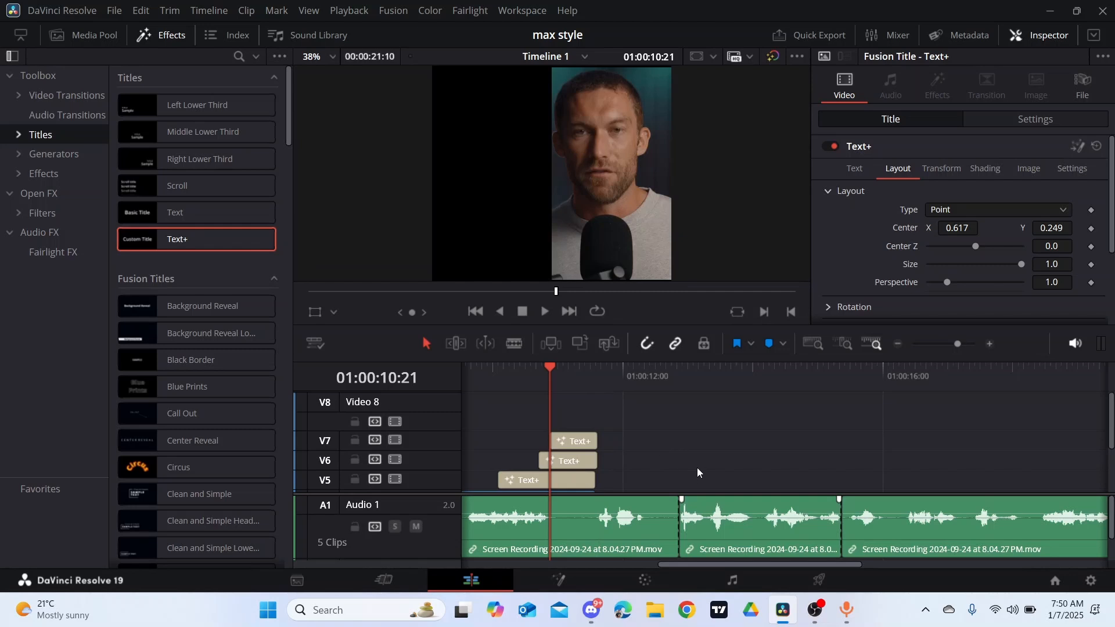
key("space")
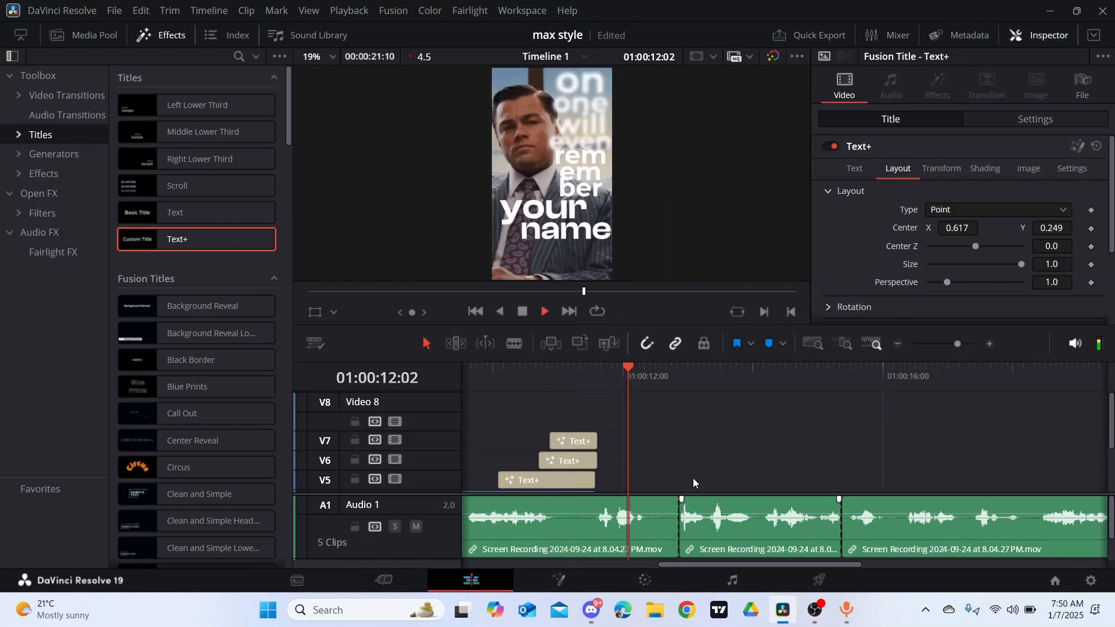
key("space")
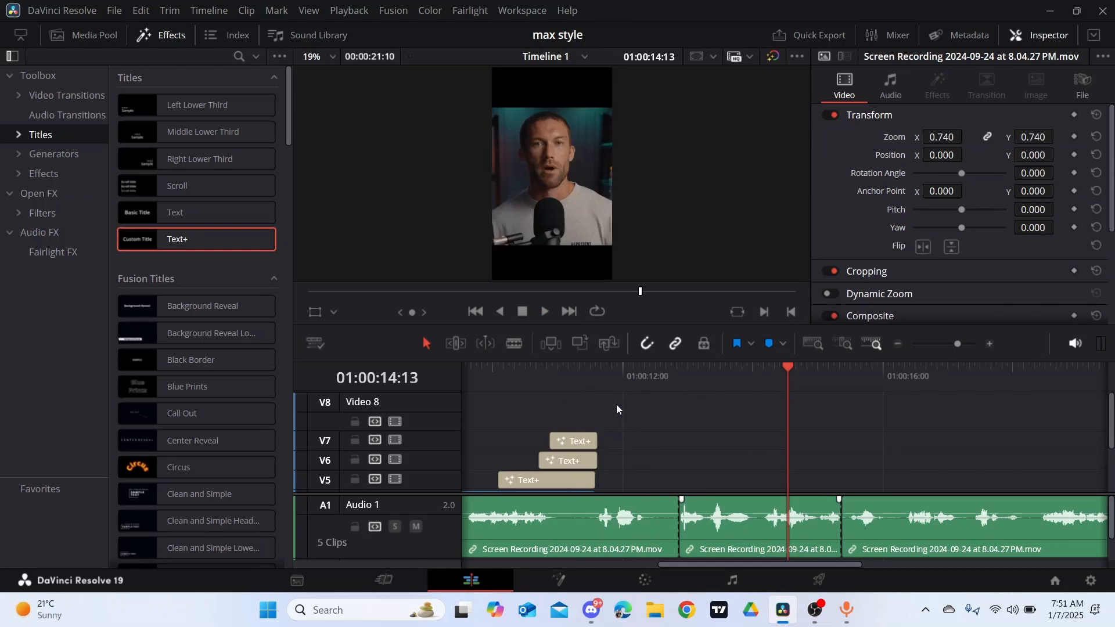
- Copy the "rem em ber" title to V2, starting at the end of the title stack at 01:00:11:14
scroll(684, 436, "down", 3)
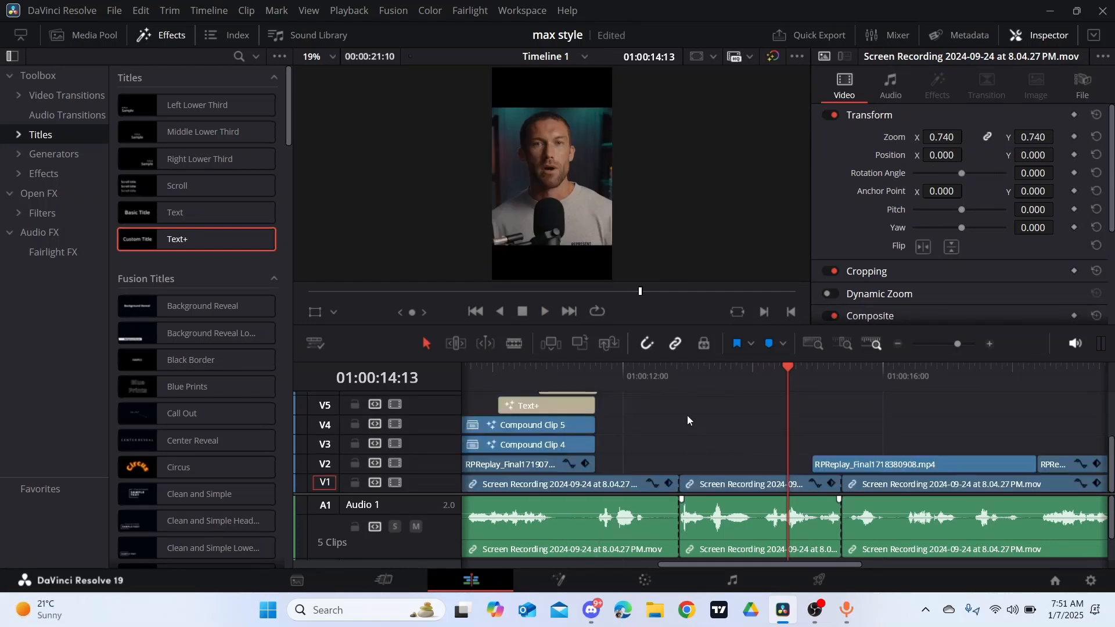
left_click(603, 370)
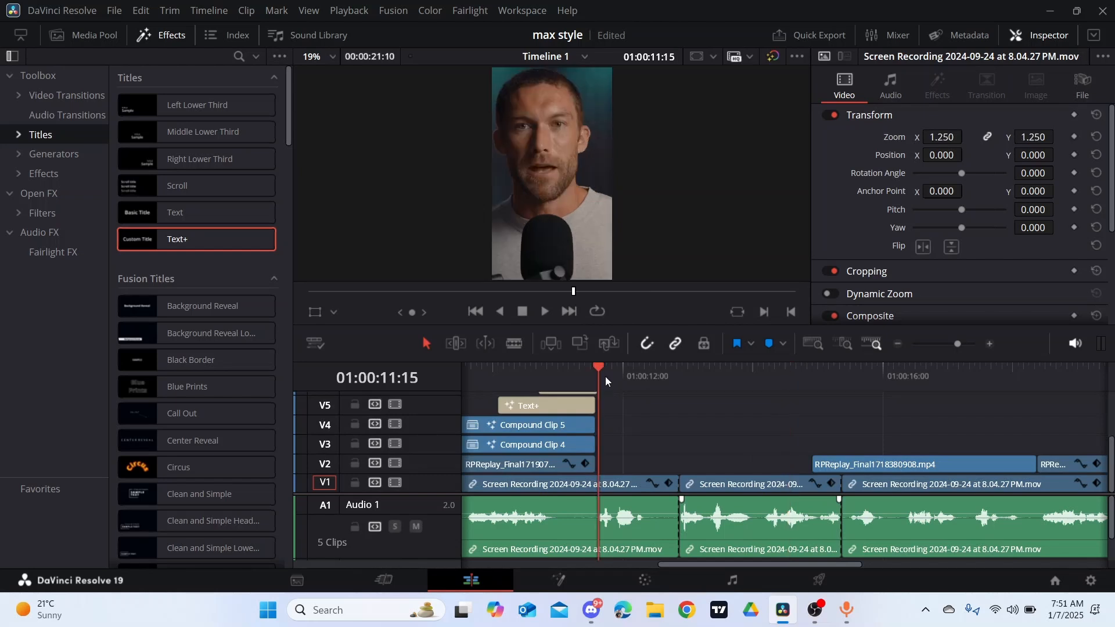
key("space")
left_click(566, 370)
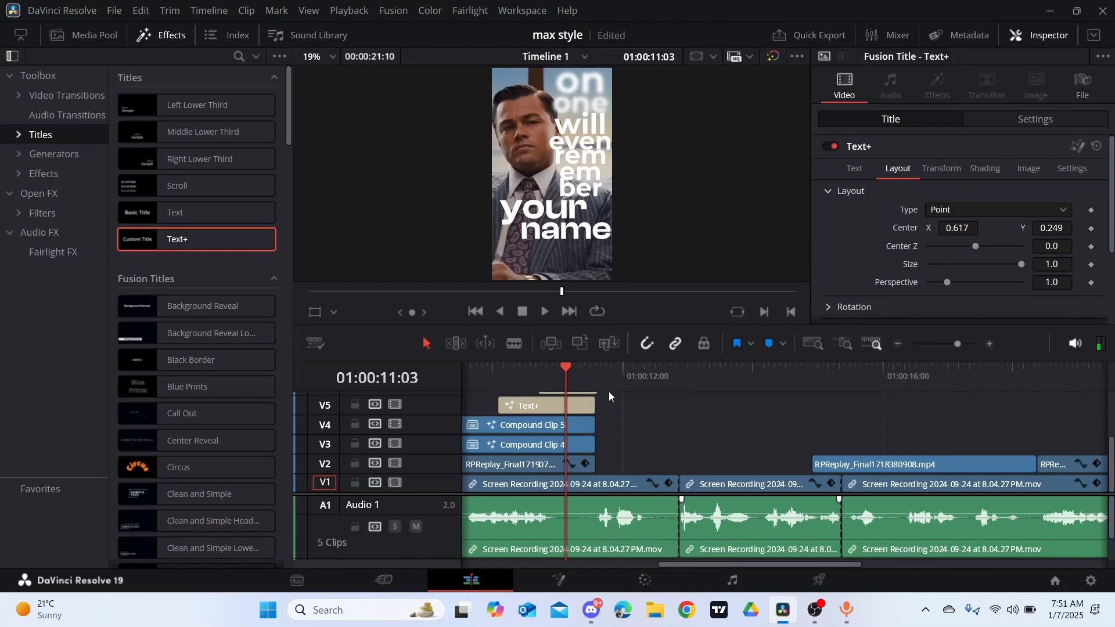
left_click_drag(605, 380, 596, 369)
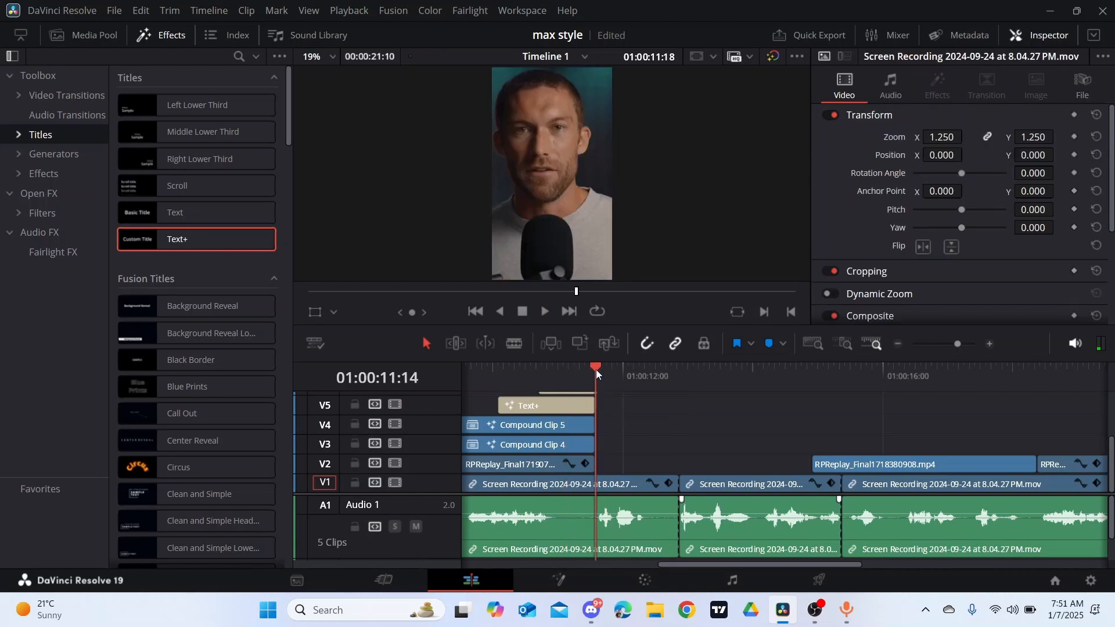
left_click(563, 405)
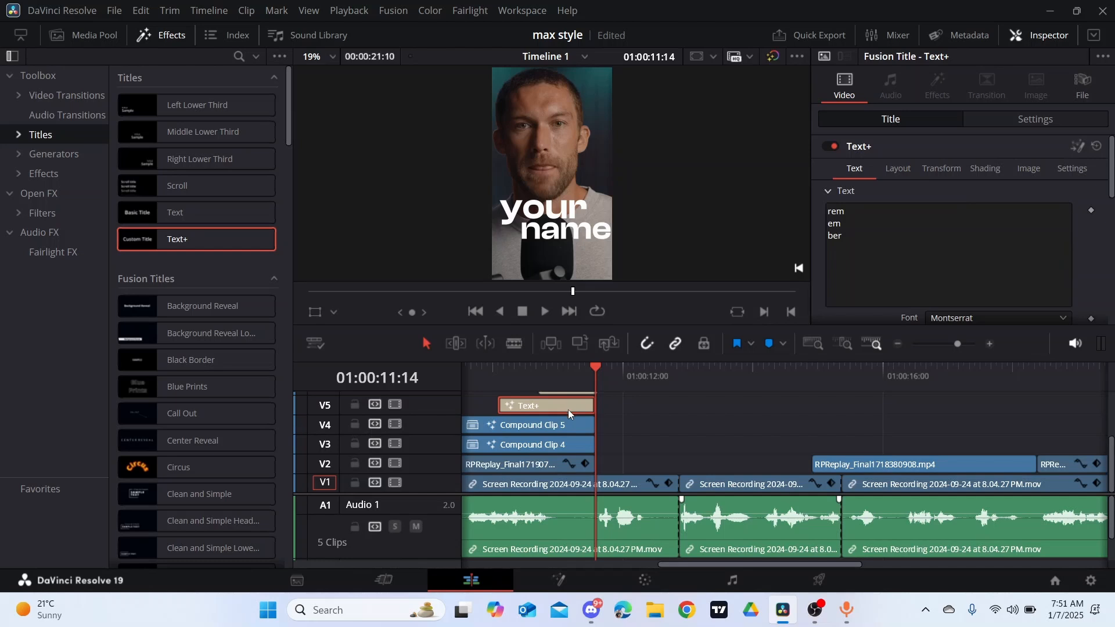
left_click_drag(569, 412, 663, 470)
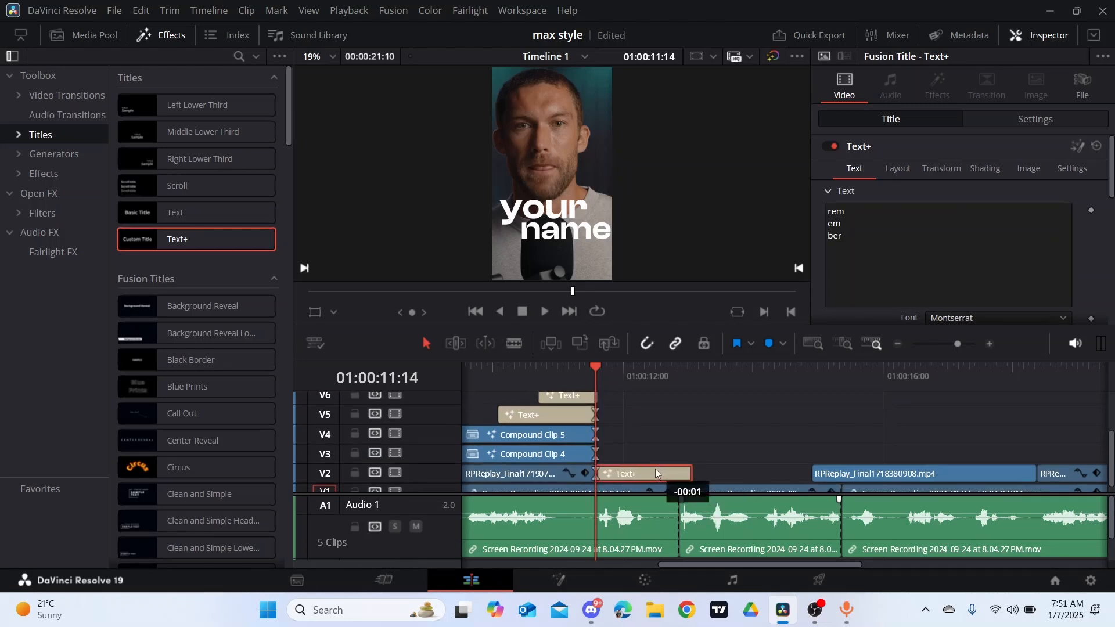
- Trim the end of the copied V2 title to the next cut between the V1 talking-head clips
left_click(690, 444)
scroll(713, 431, "down", 1)
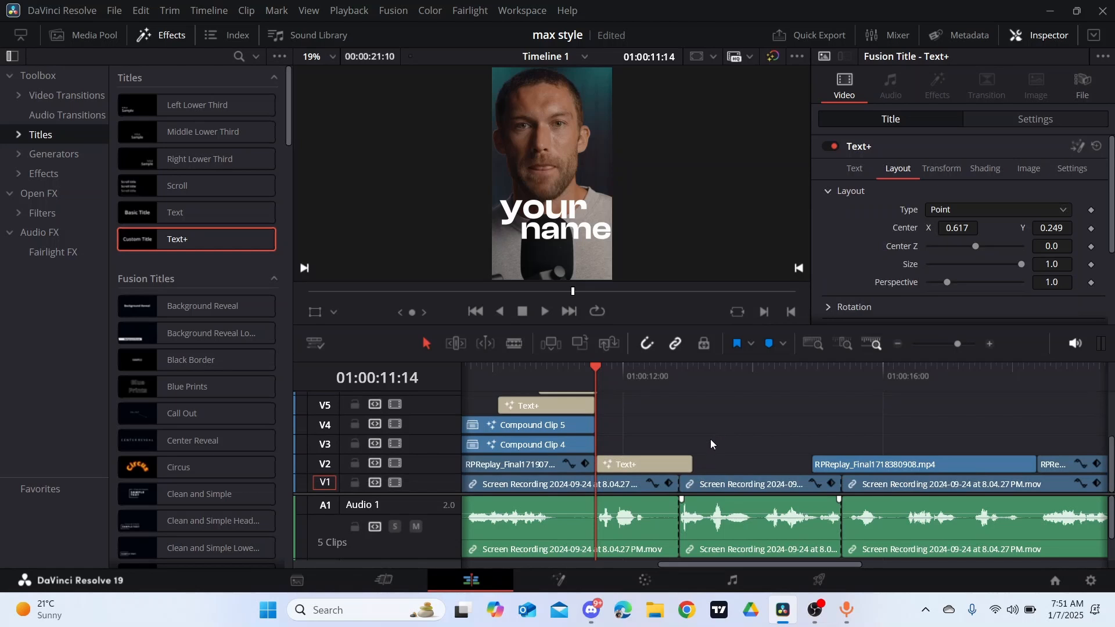
left_click_drag(686, 458, 618, 469)
left_click(618, 469)
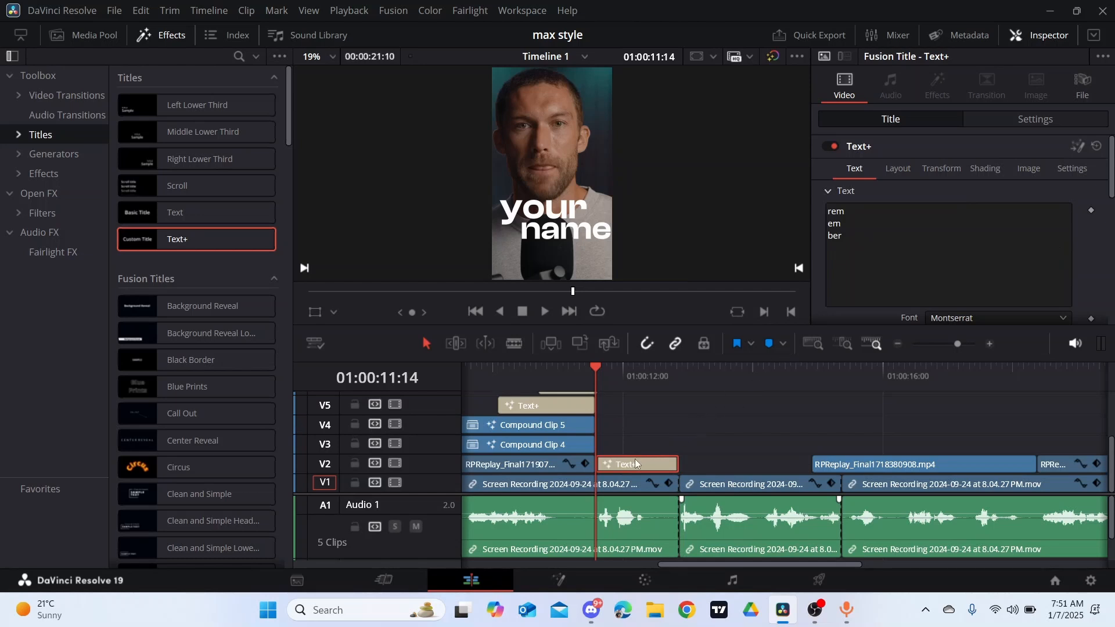
- Replace the copied V2 title's "rem em ber" text with "and if that"
left_click(638, 372)
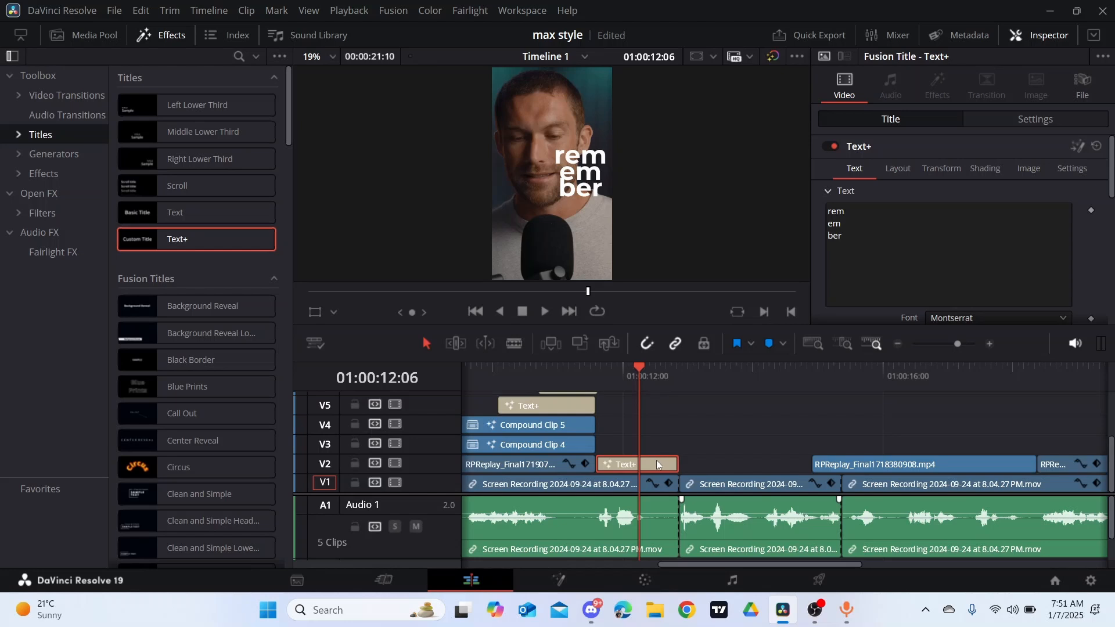
left_click_drag(866, 253, 829, 198)
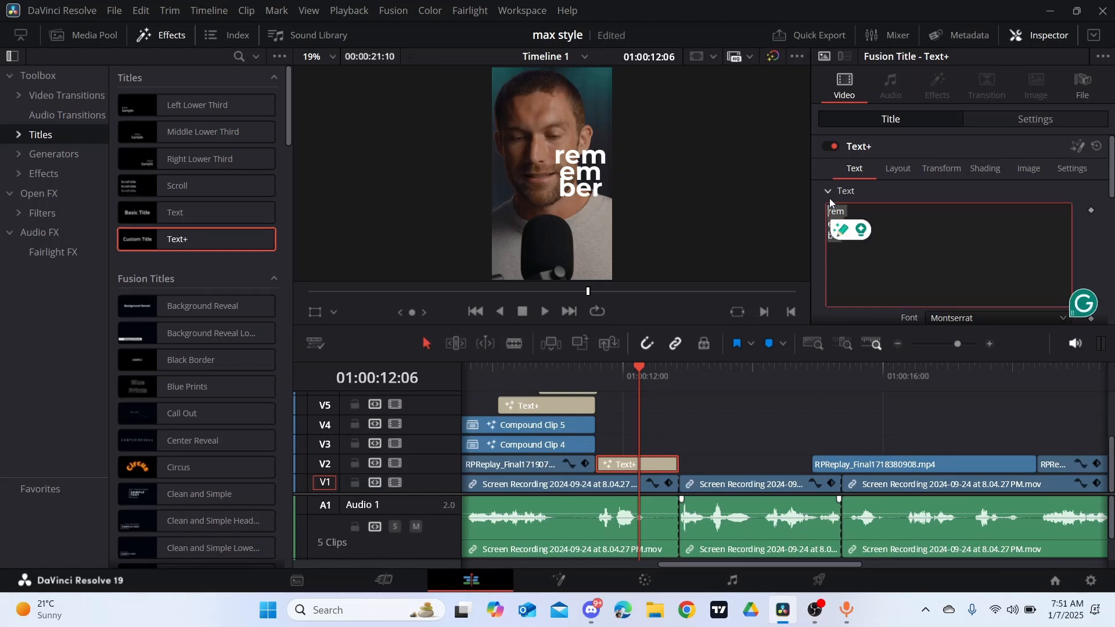
key("BackSpace")
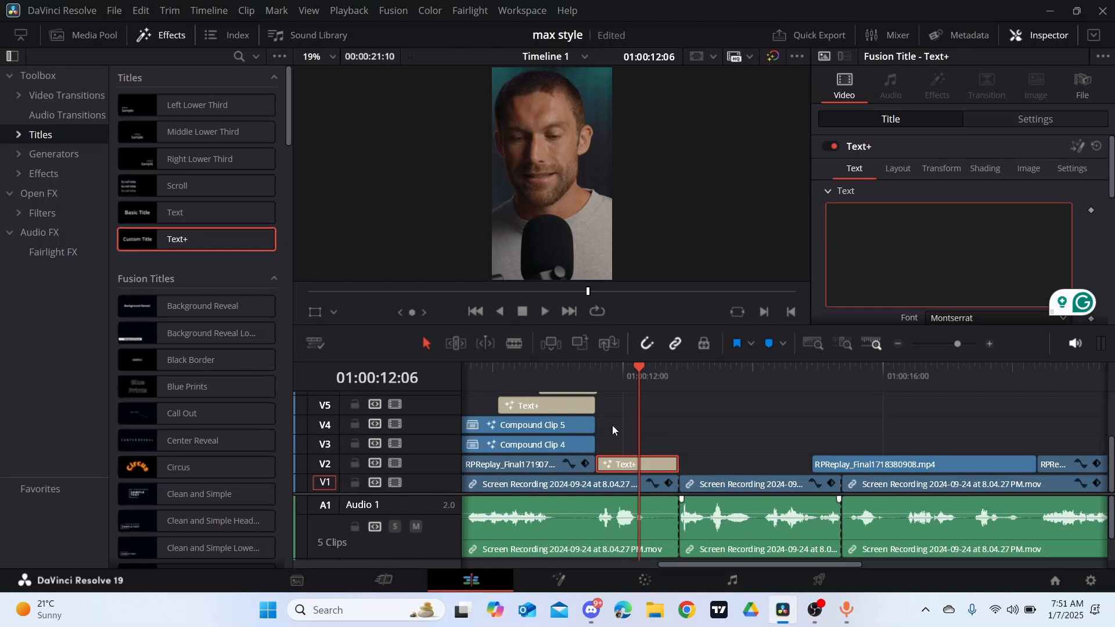
left_click_drag(636, 365, 609, 374)
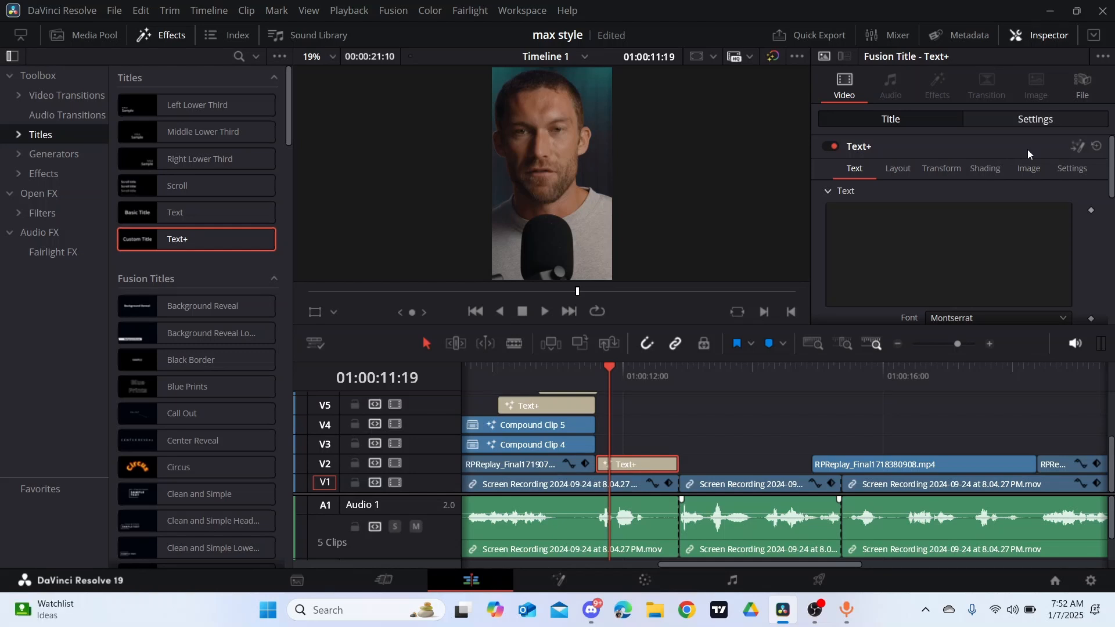
left_click(869, 239)
type("ana")
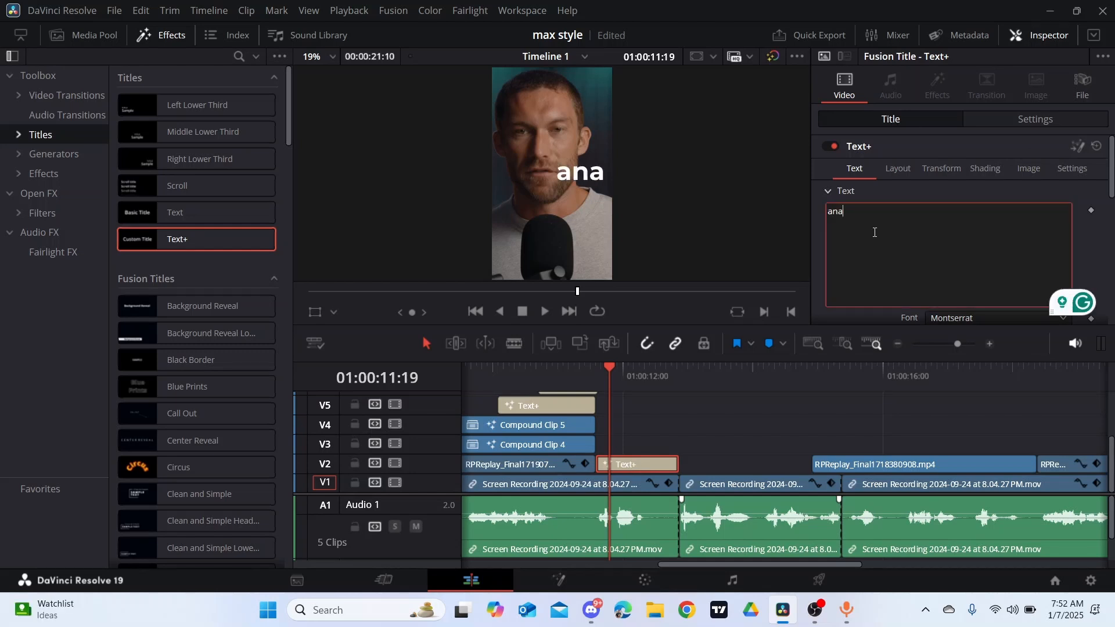
key("BackSpace")
type("f")
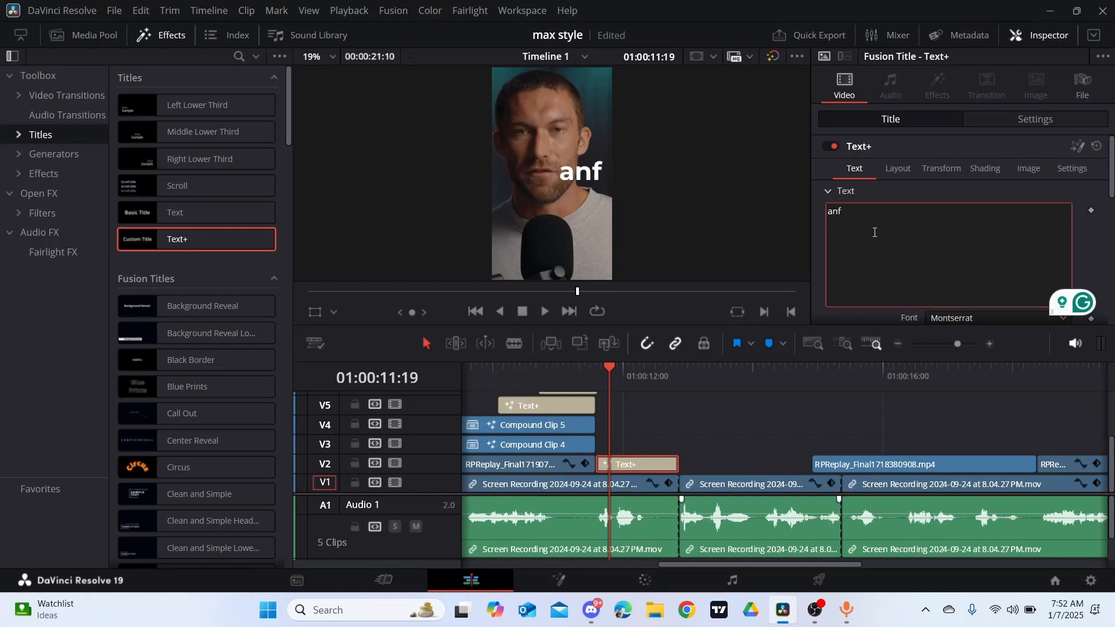
key("BackSpace")
type("d")
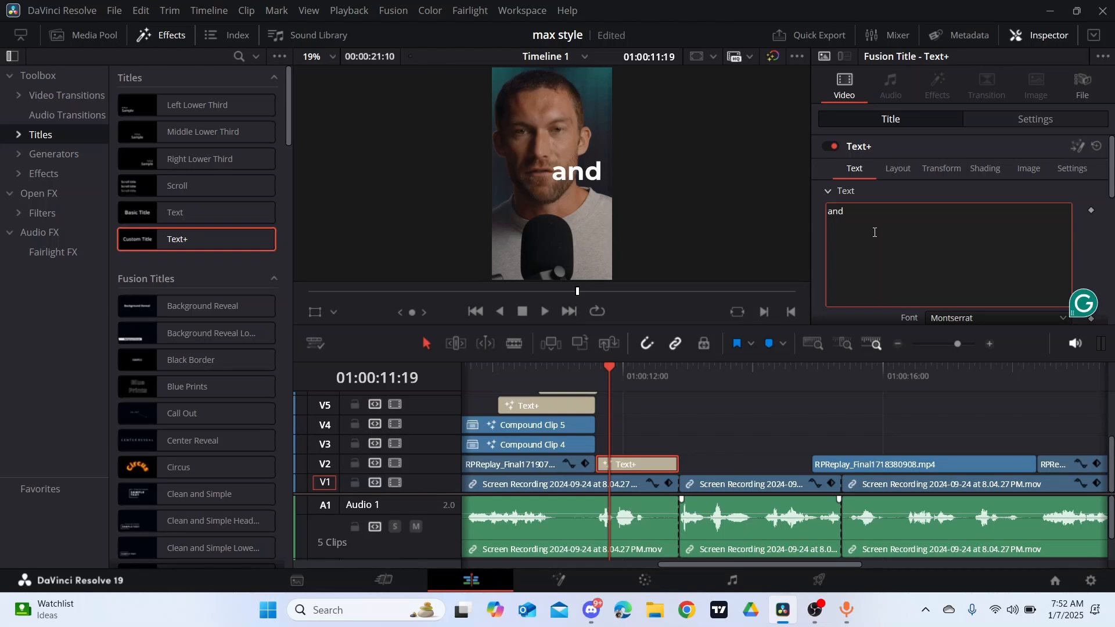
type(" if that")
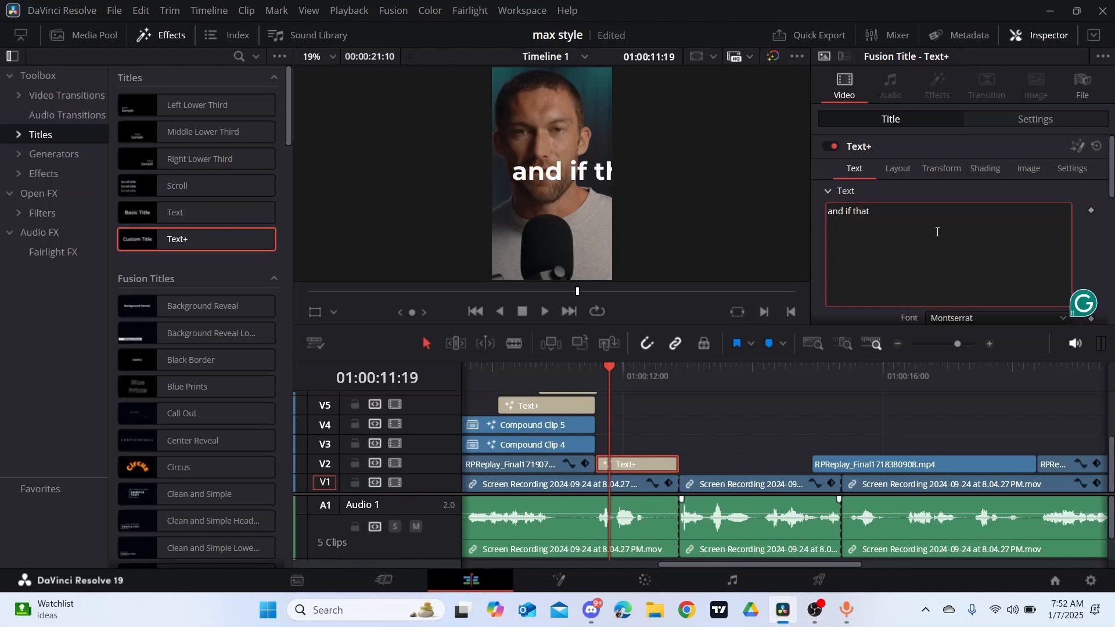
- Set the "and if that" title's text size to 0.2167 and move its layout centre to the middle of the speaker's upper chest
scroll(961, 223, "down", 2)
mouse_move(1061, 285)
left_mouse_down()
mouse_move(996, 286)
mouse_move(1052, 285)
left_mouse_up()
scroll(883, 196, "up", 3)
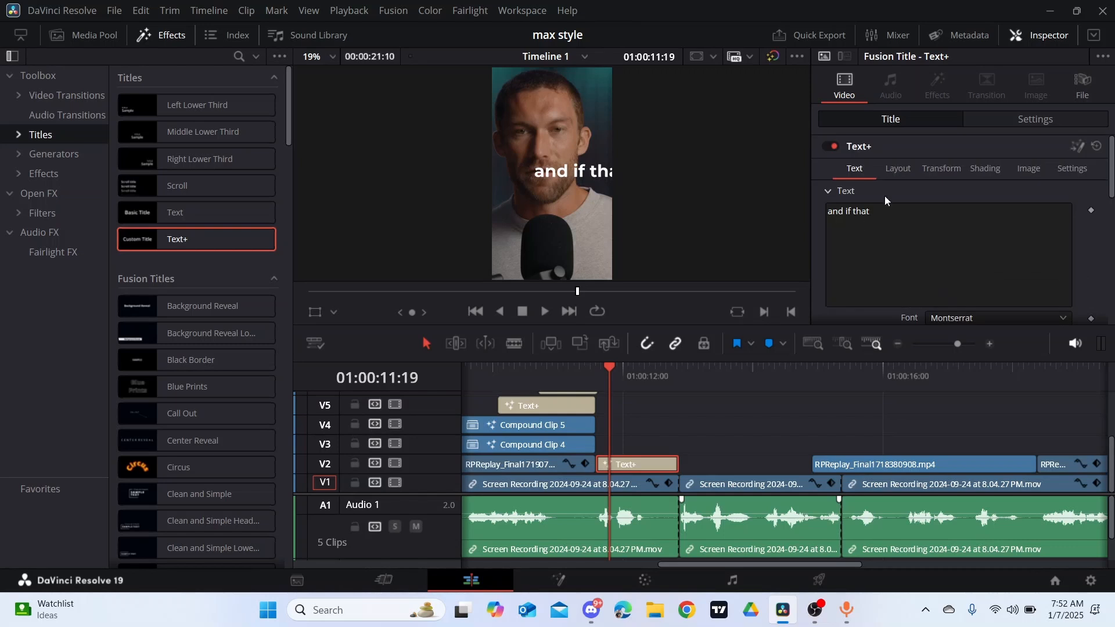
left_click(900, 175)
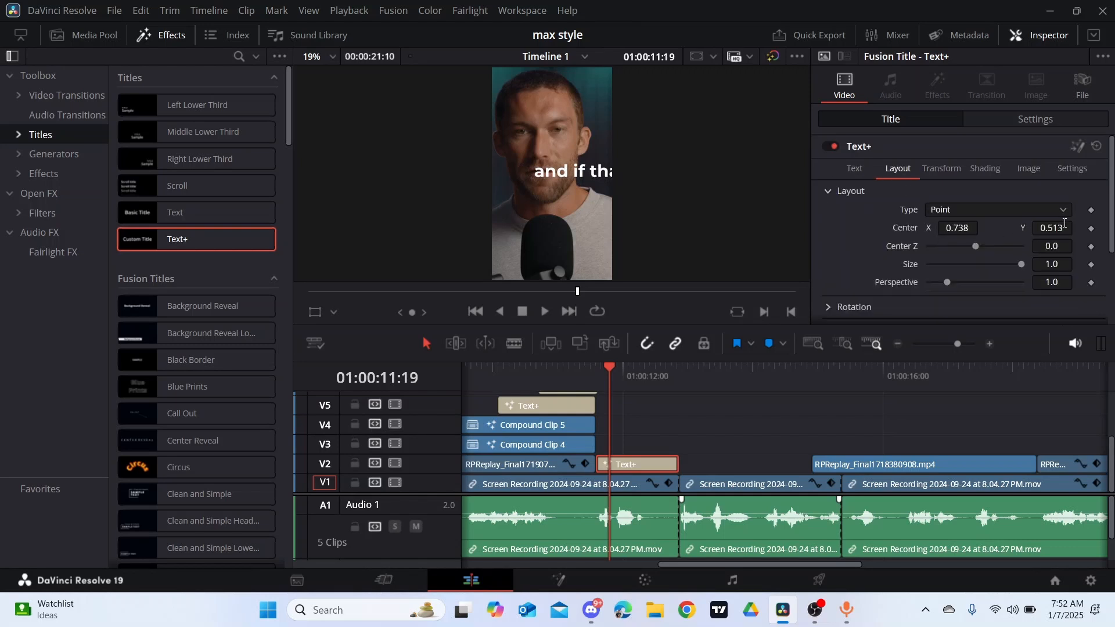
left_click_drag(969, 226, 923, 227)
left_click_drag(1051, 228, 847, 200)
left_click(854, 170)
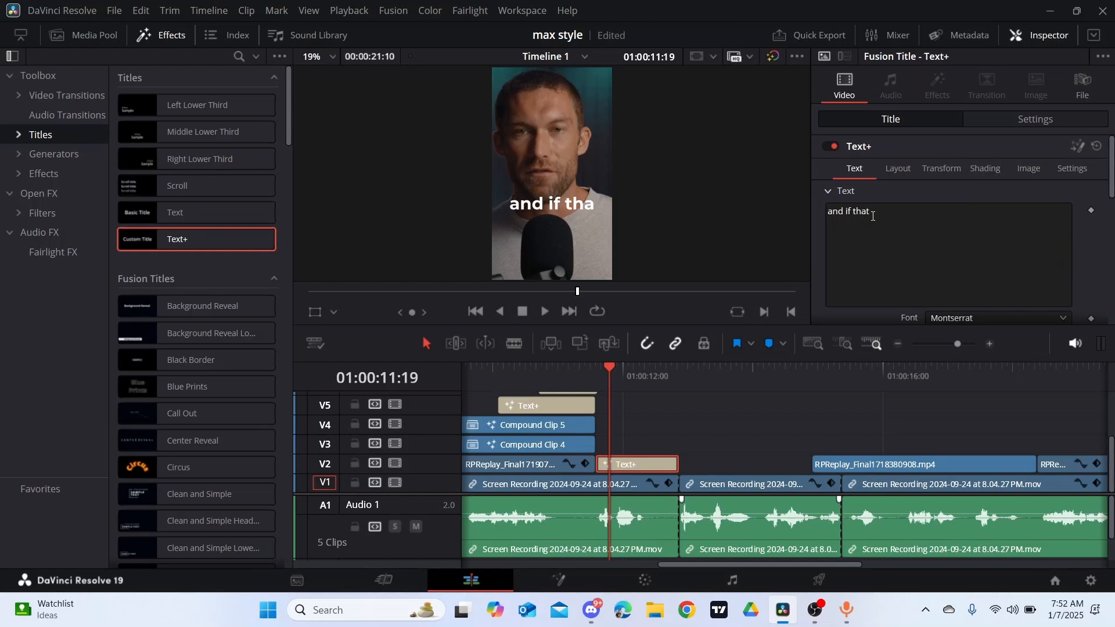
- Play back the "and if that" section and extend the title's end slightly past the next cut between the V1 talking-head clips
left_click(871, 213)
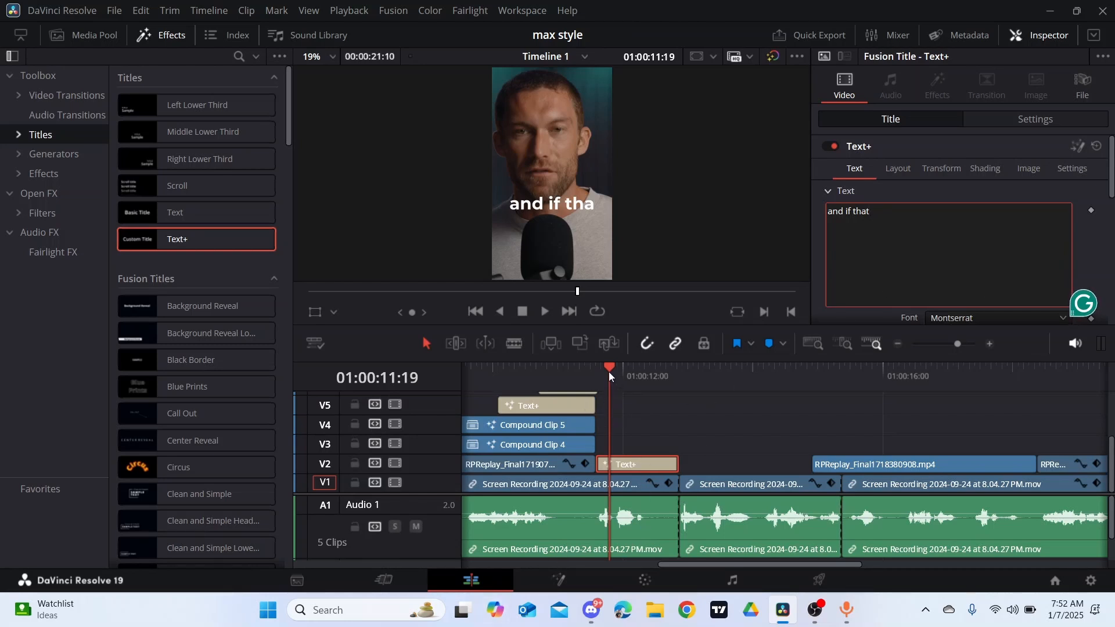
left_click_drag(608, 372, 599, 371)
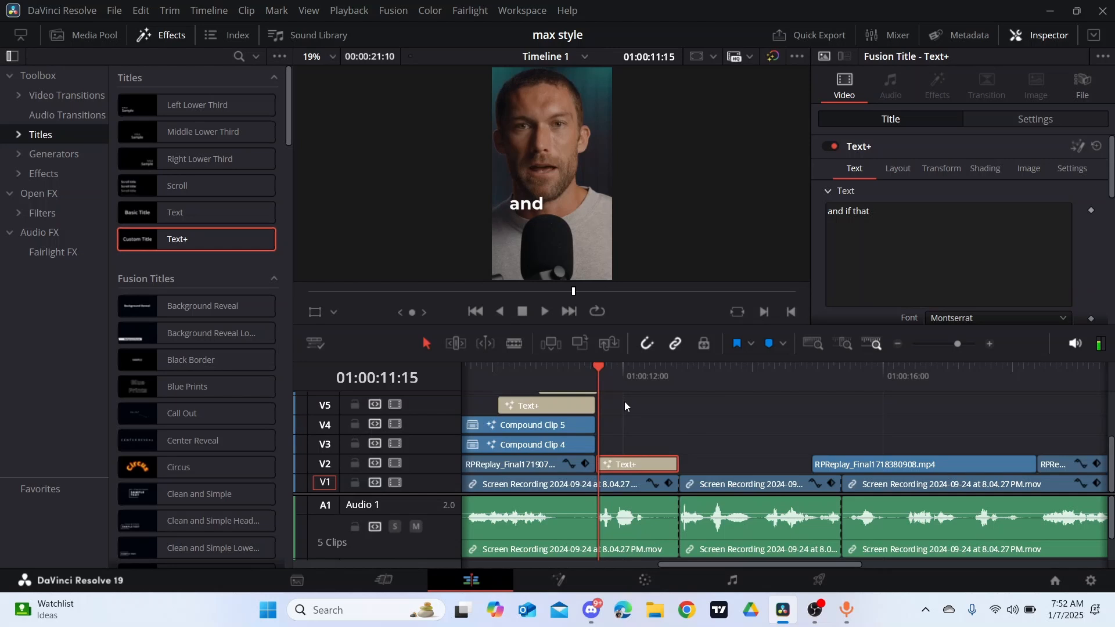
key("space")
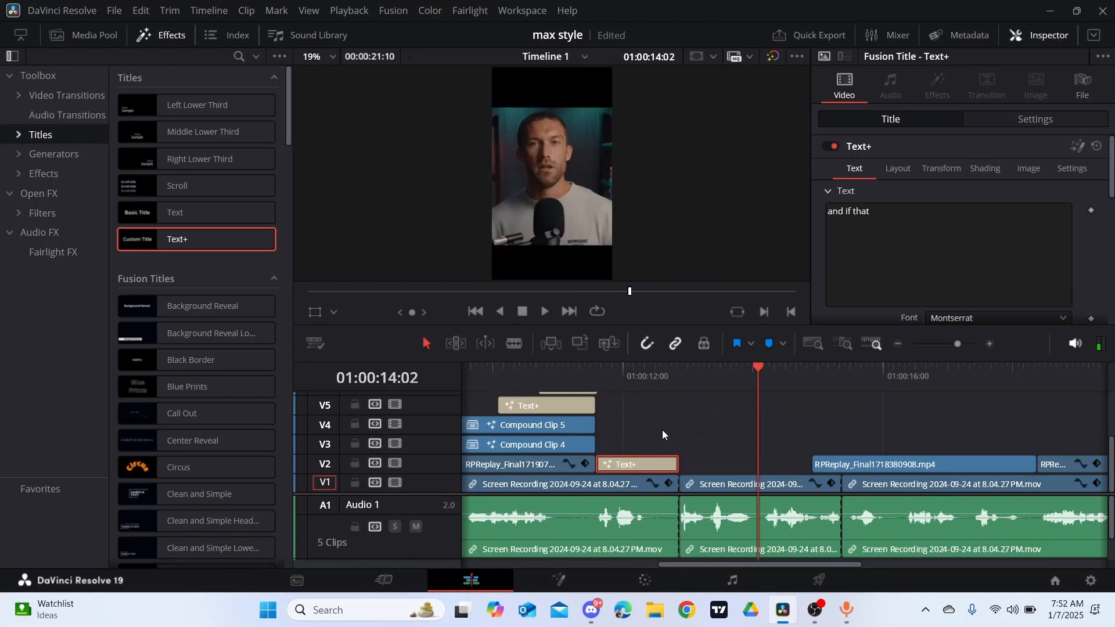
left_click(664, 382)
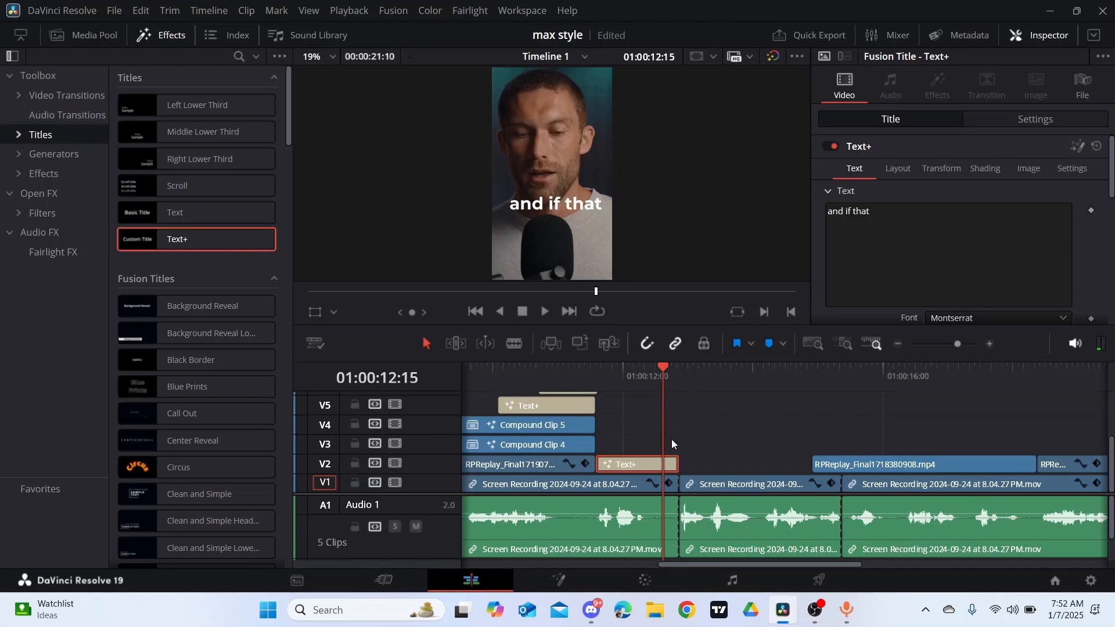
left_click_drag(680, 467, 691, 464)
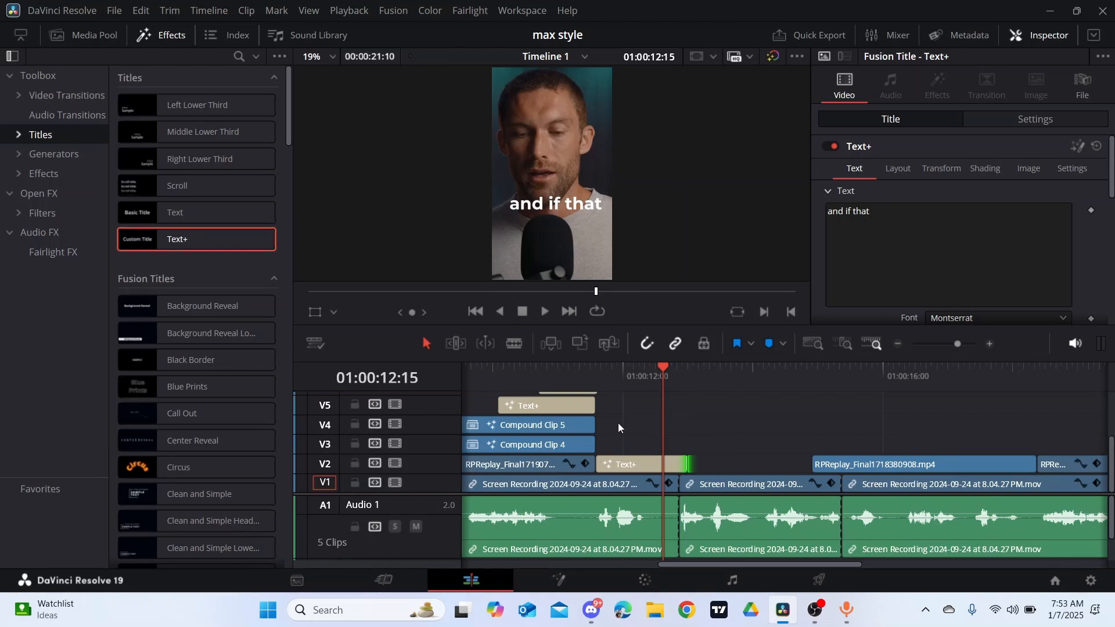
- Open the "and if that" title's composition in Fusion and shift the Template node slightly down
left_click(598, 378)
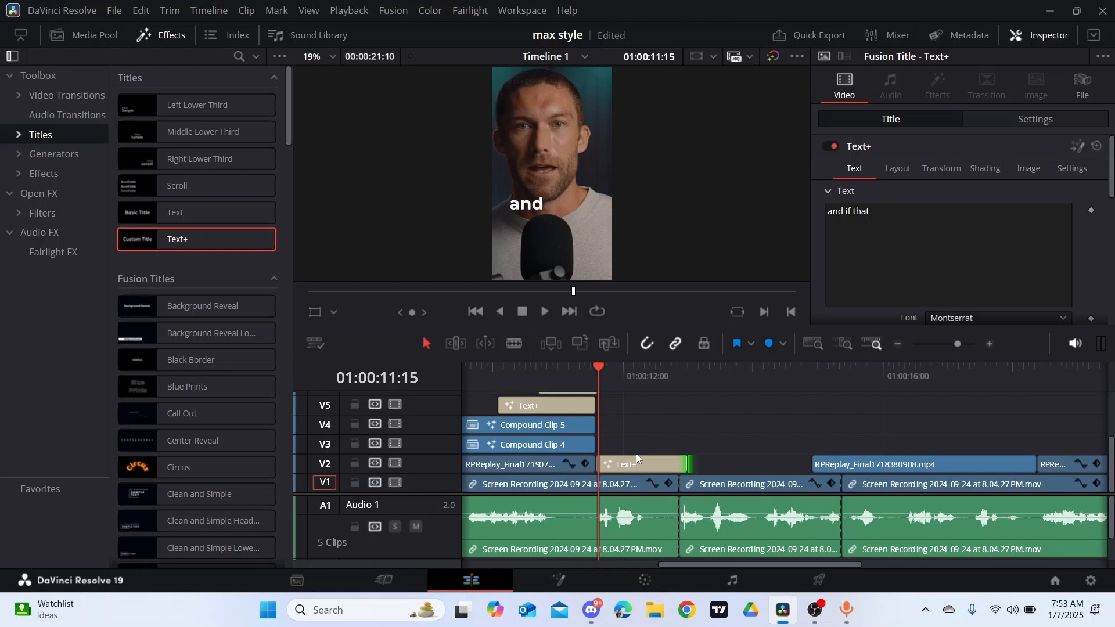
left_click(641, 465)
right_click(642, 463)
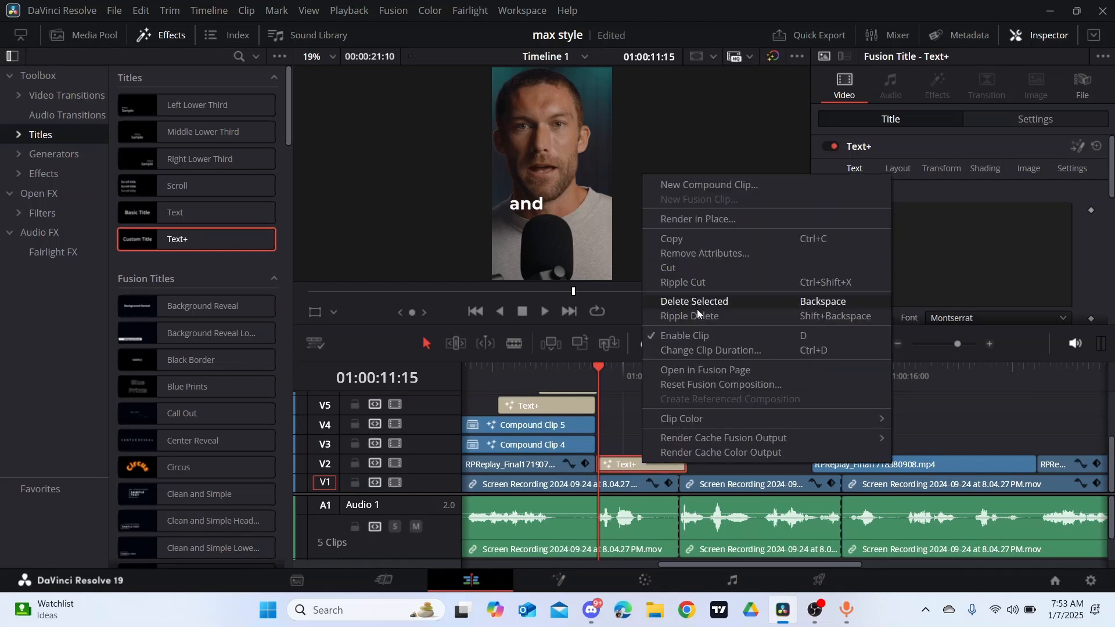
left_click(714, 369)
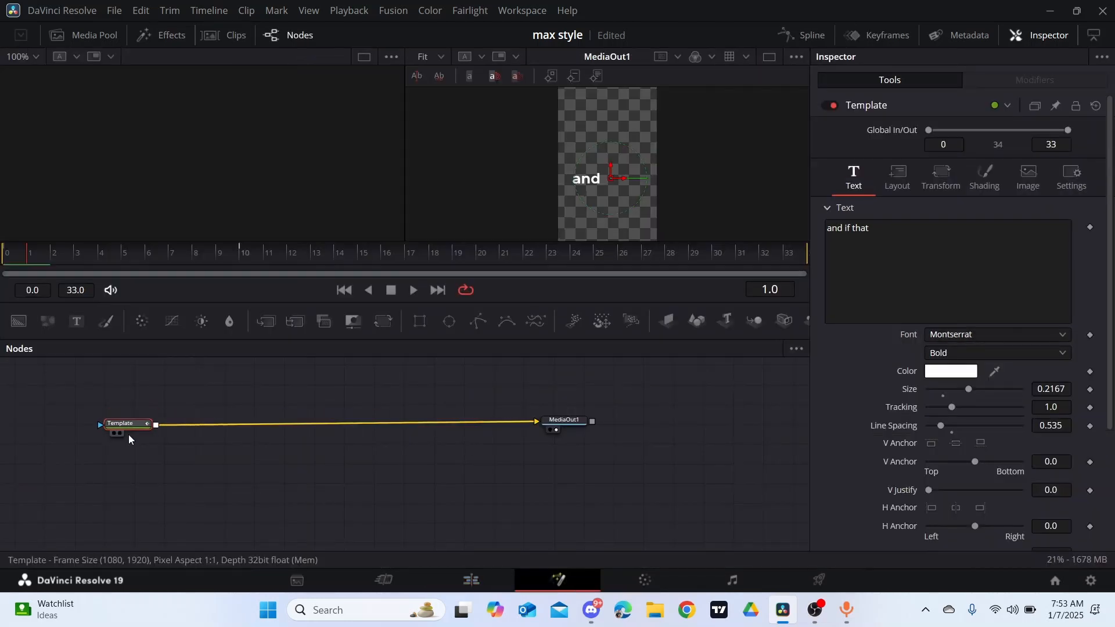
left_click_drag(129, 440, 126, 447)
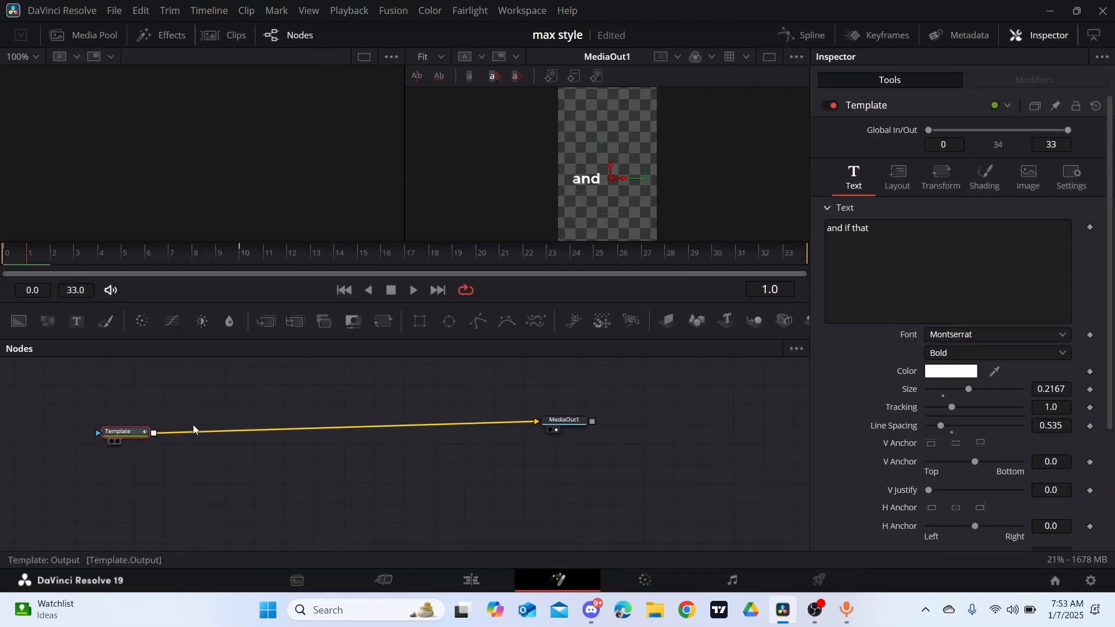
- Go to frame 25 and add a Gaussian Blur node directly after the Template node
left_click(620, 255)
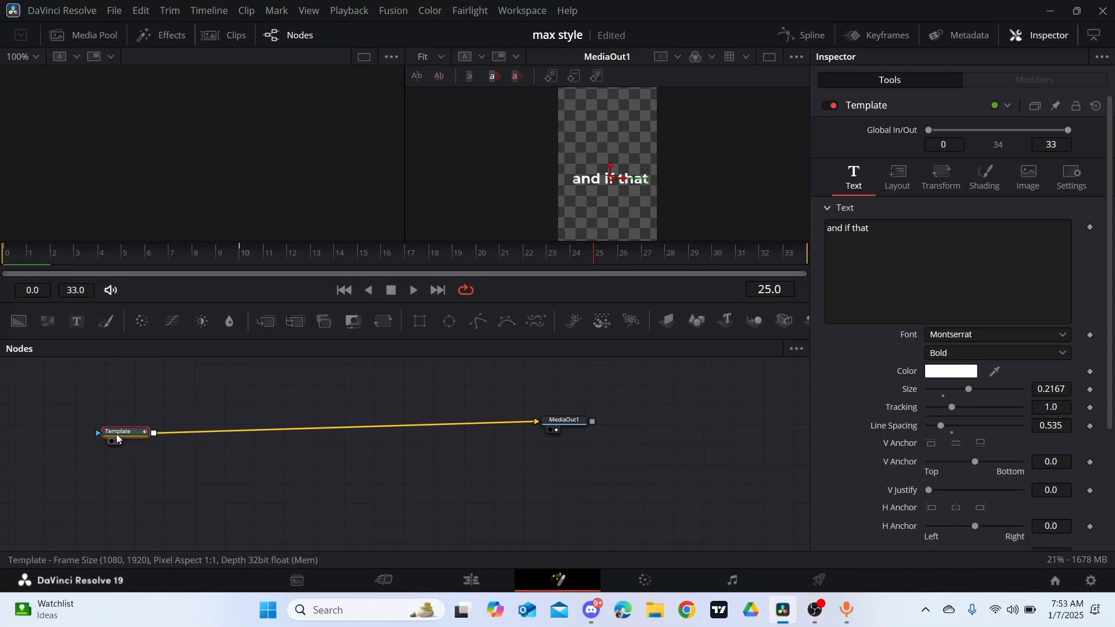
key("shift+space")
type("gau")
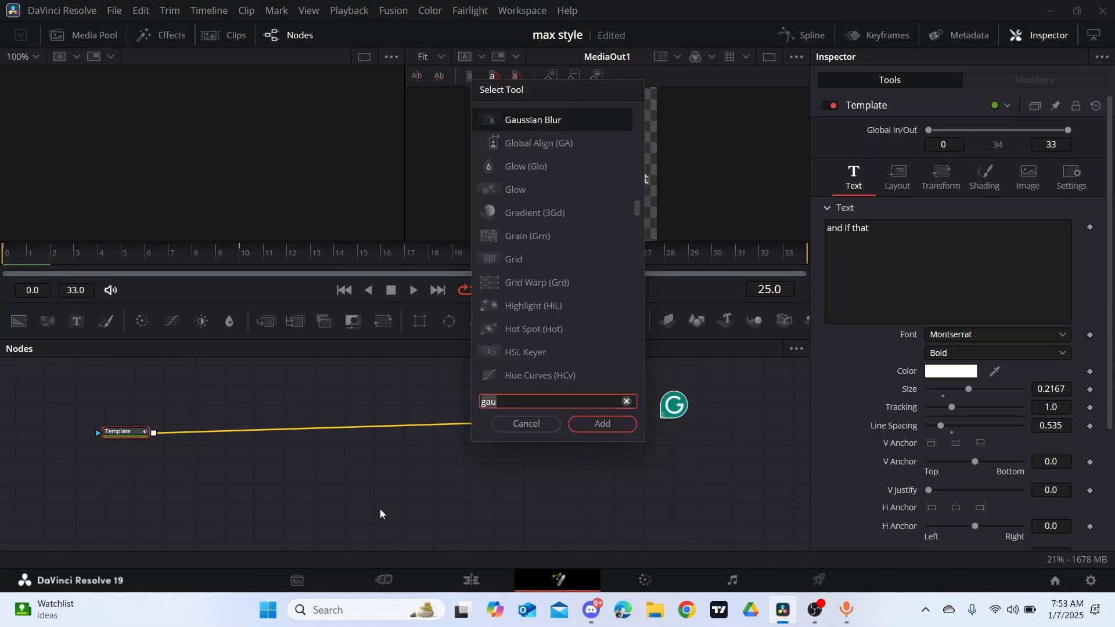
left_click(616, 425)
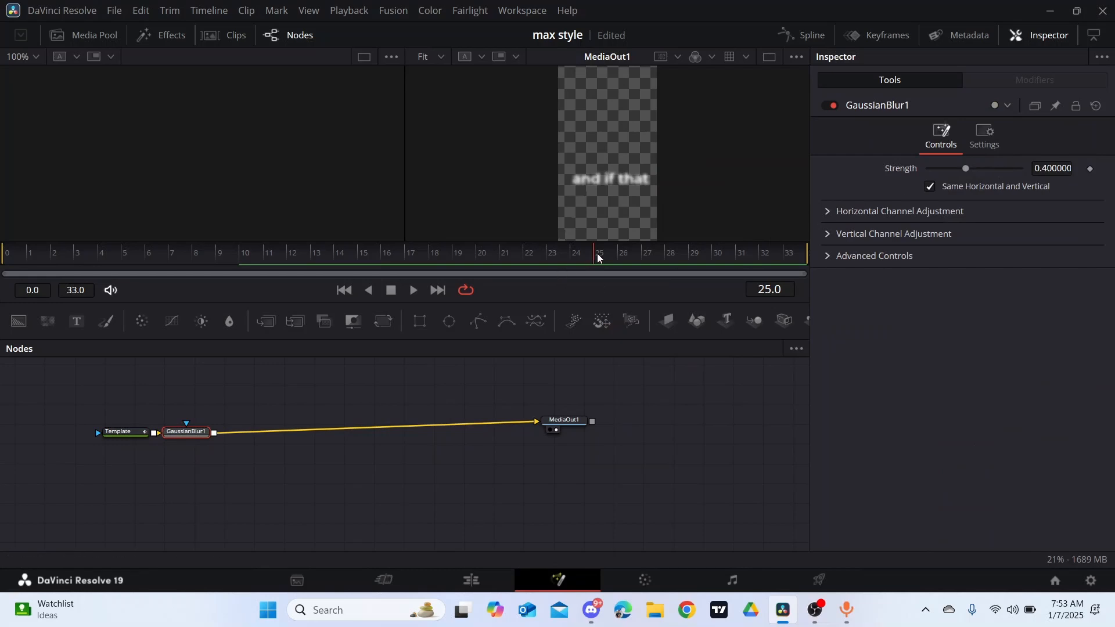
- Keyframe the Gaussian Blur strength at 0.0 on frame 25 and 0.4 on frame 30
left_click(1090, 169)
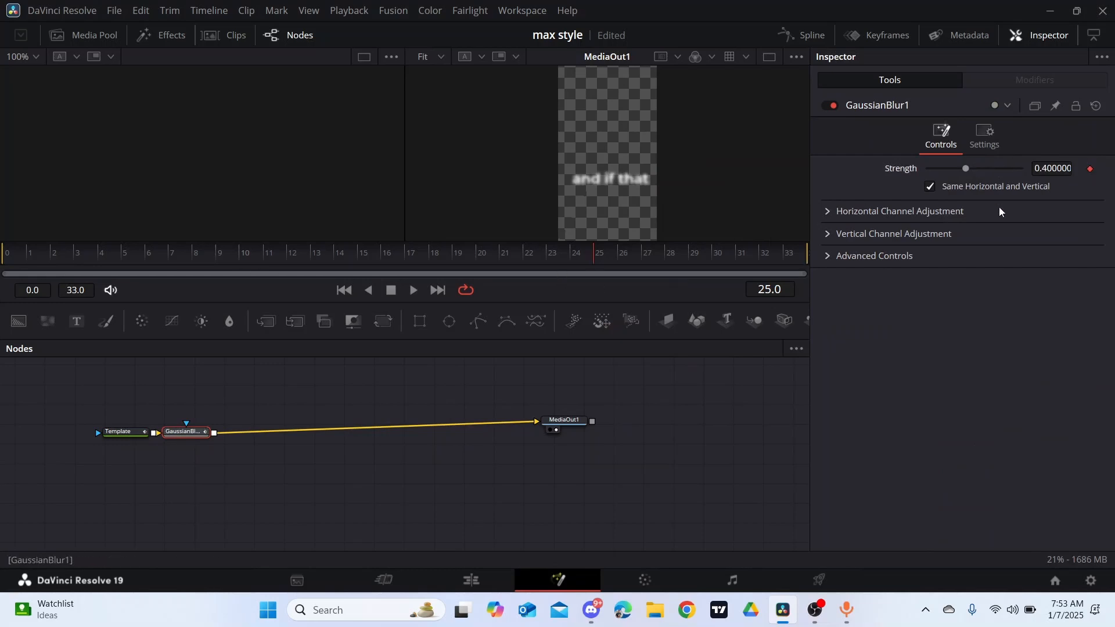
left_click(716, 253)
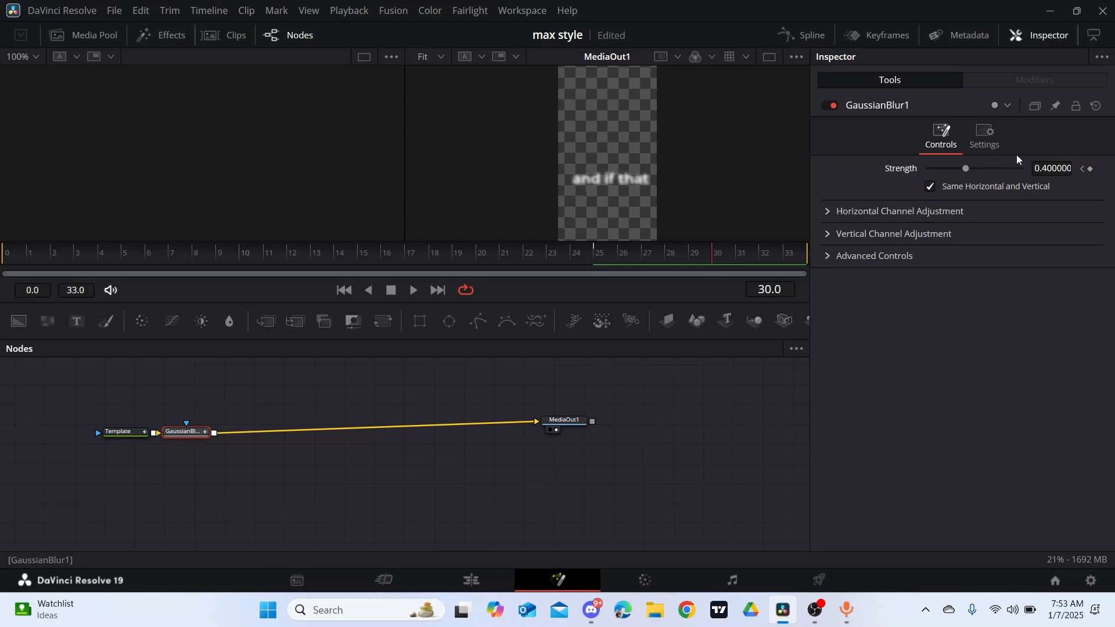
left_click(1080, 168)
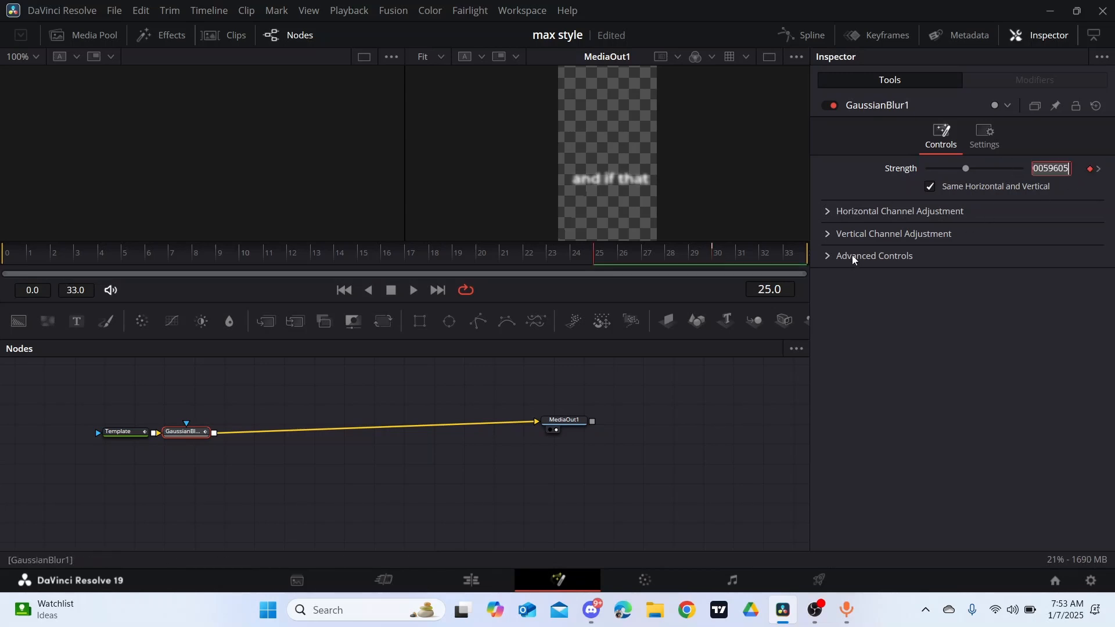
left_click_drag(974, 166, 909, 170)
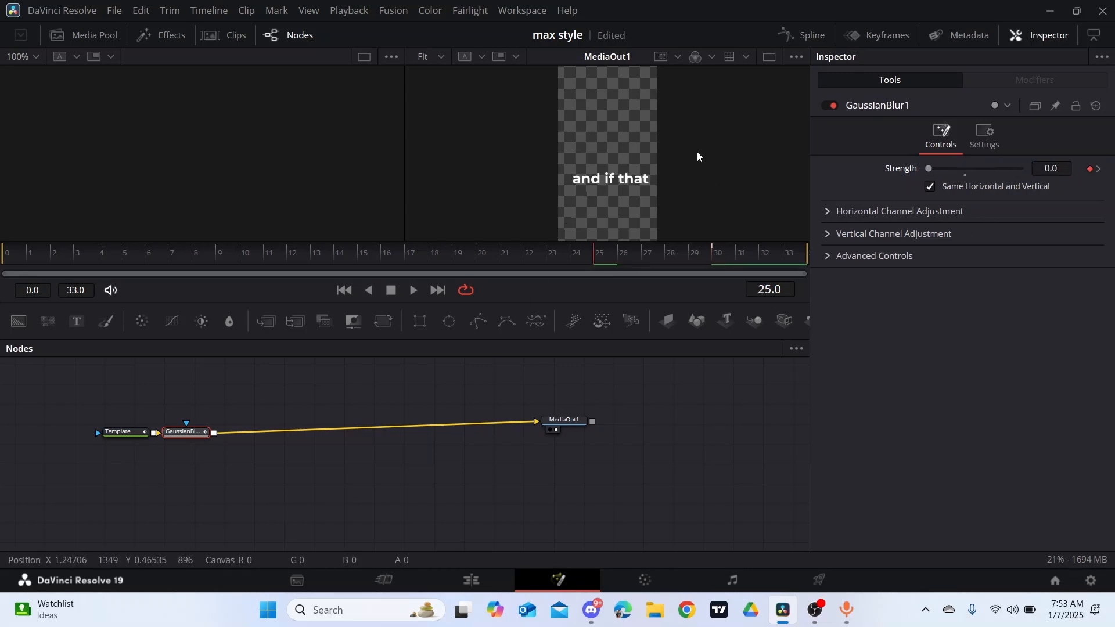